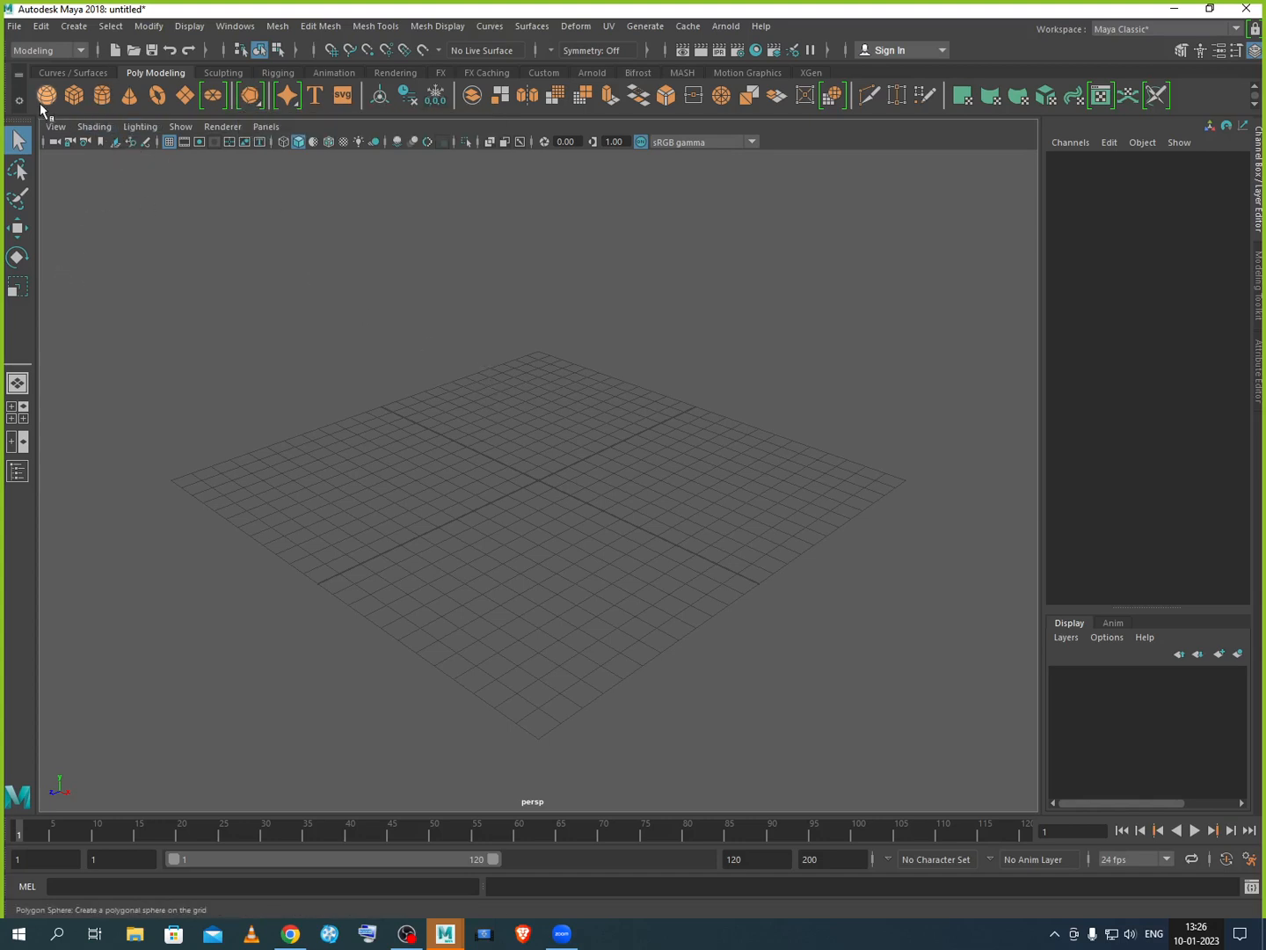
pyautogui.click(74, 26)
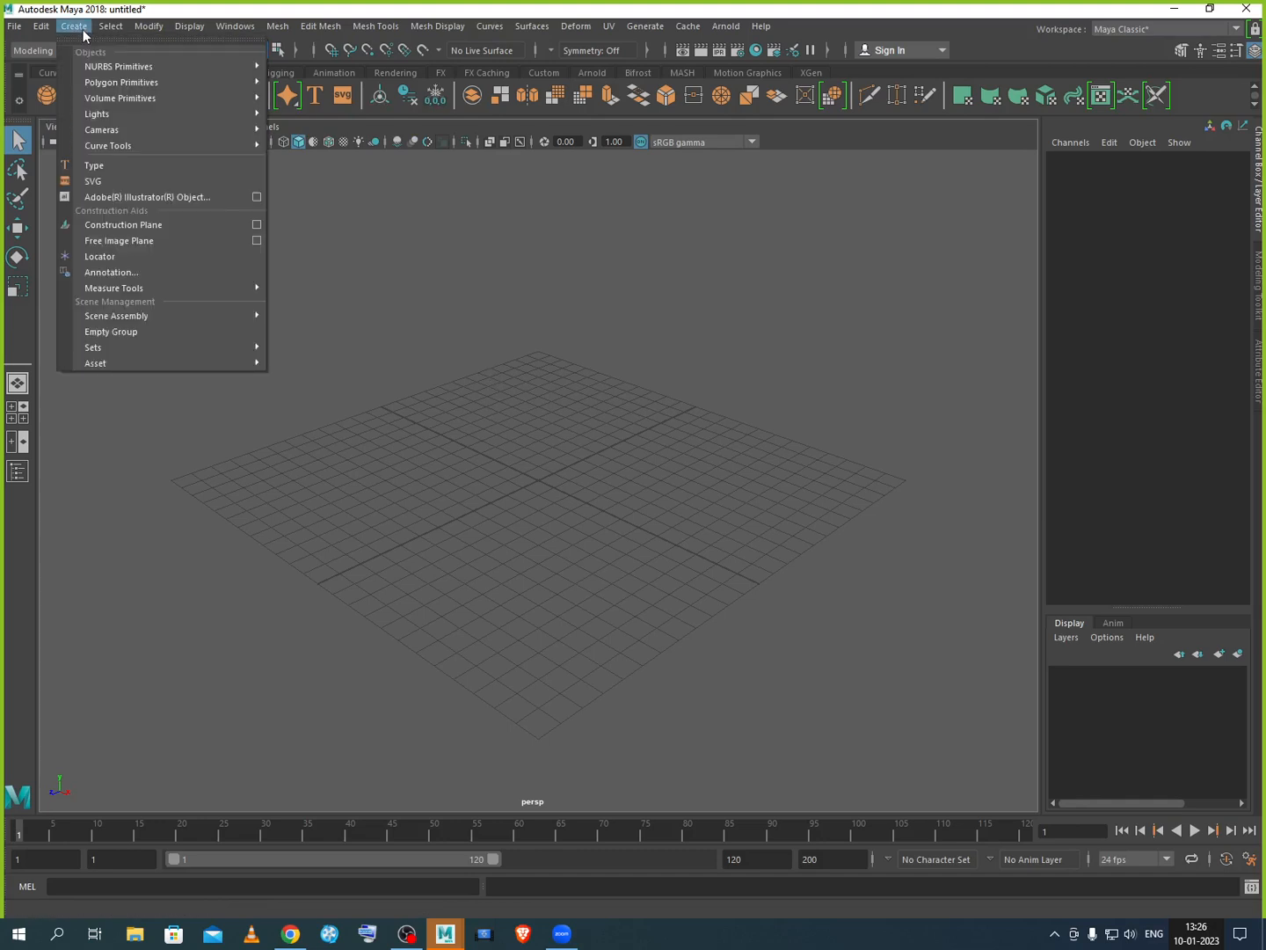
pyautogui.moveTo(110, 82)
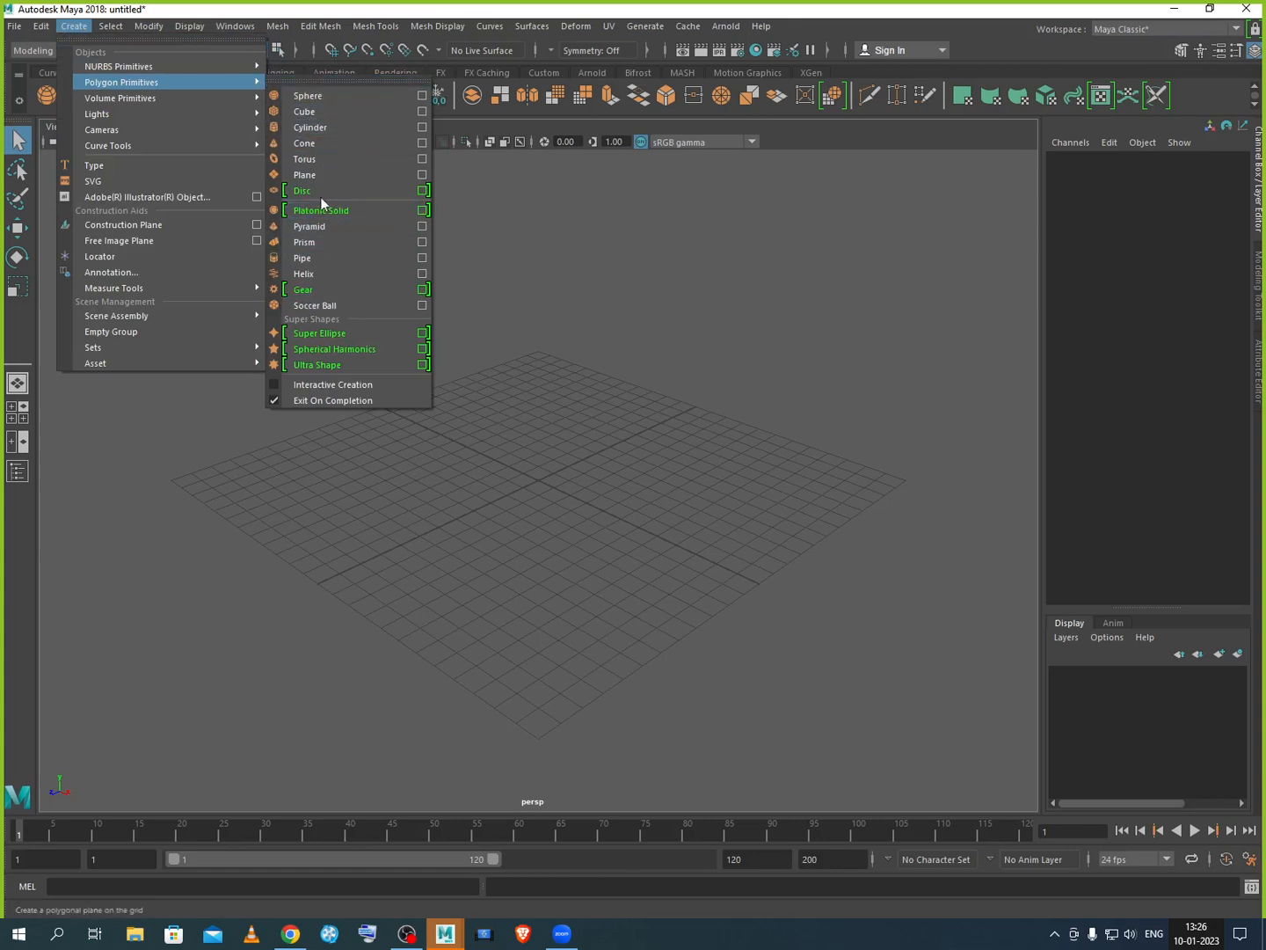
pyautogui.click(404, 6)
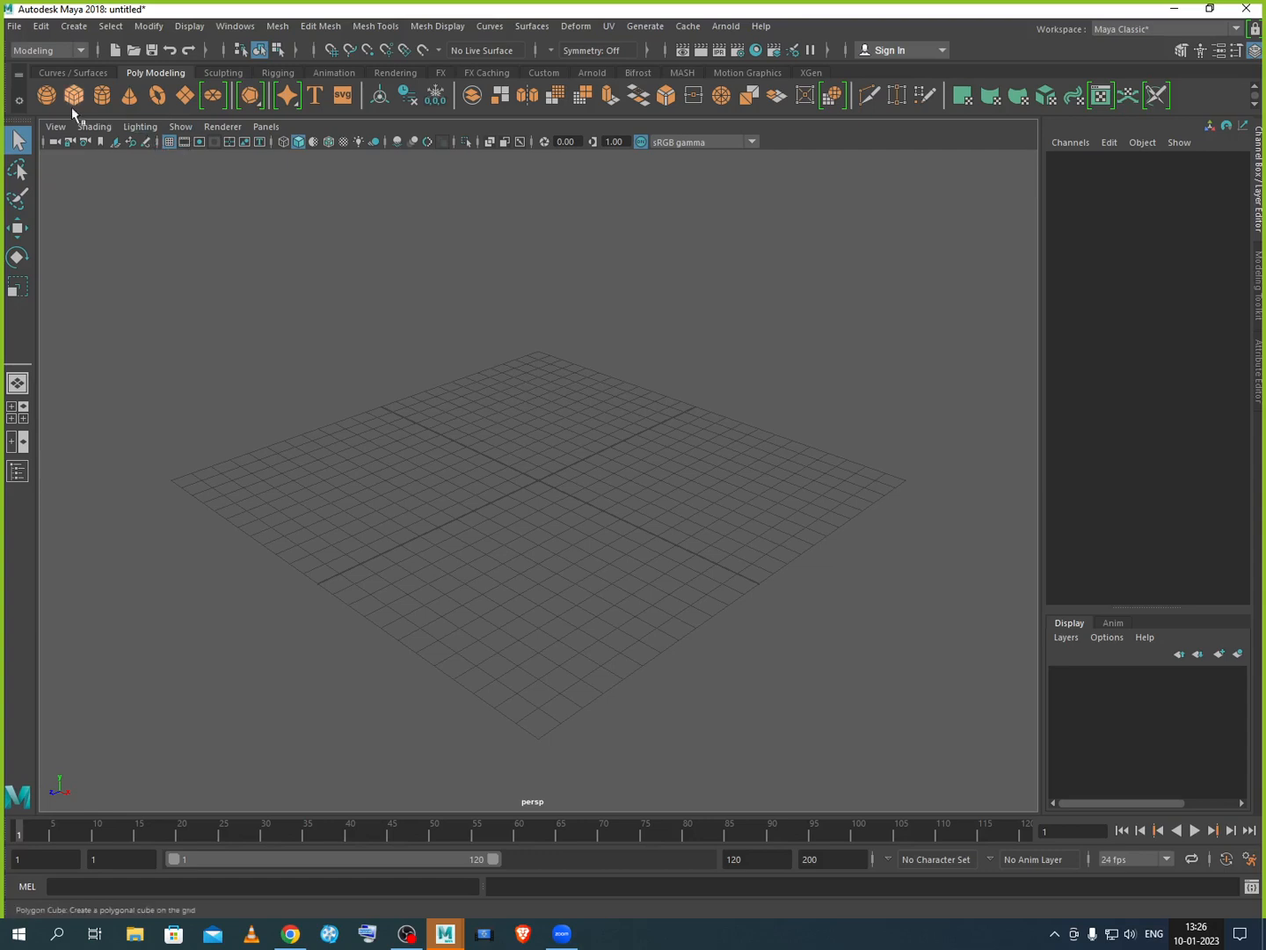
pyautogui.click(75, 25)
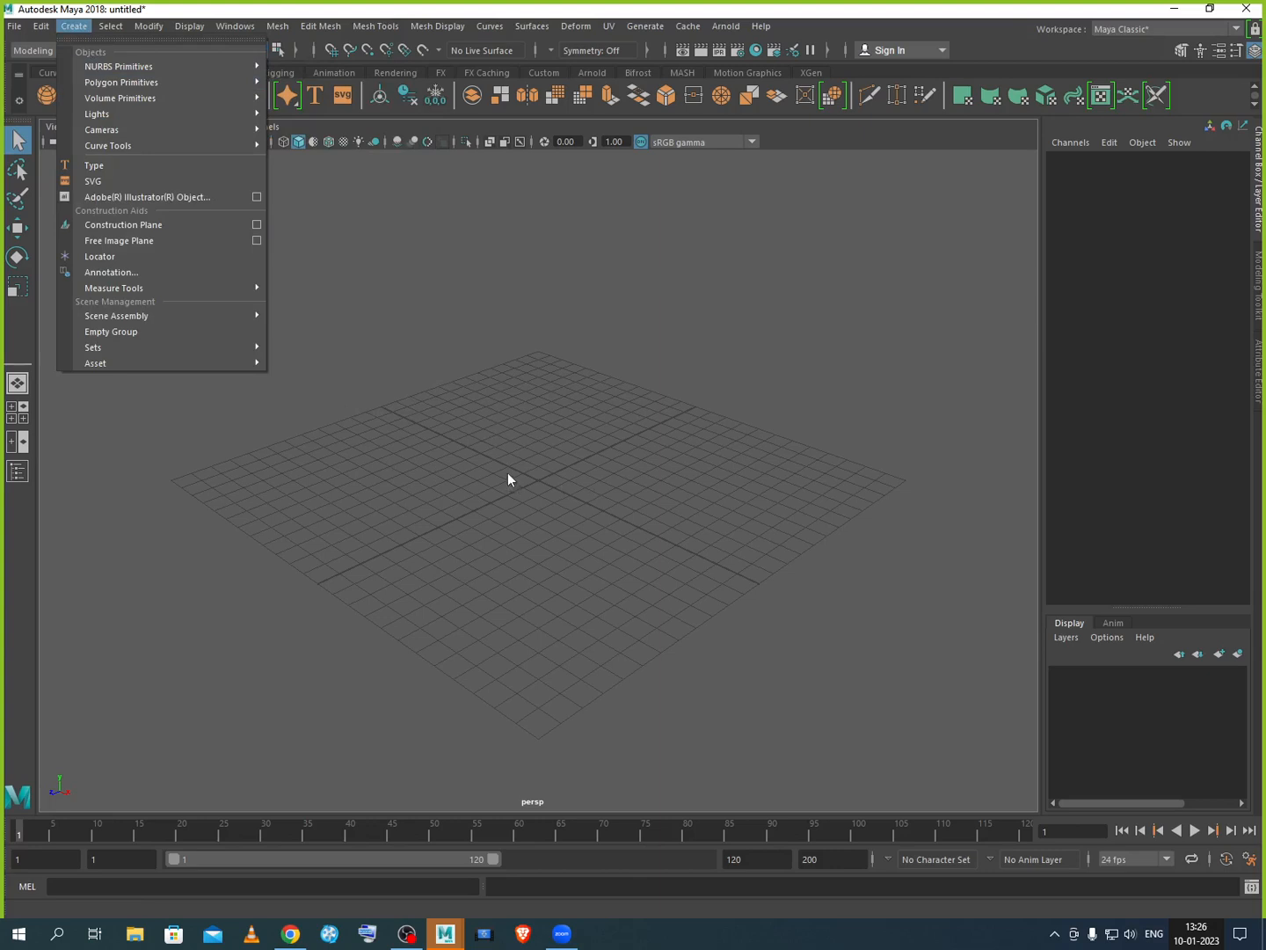
pyautogui.click(566, 486)
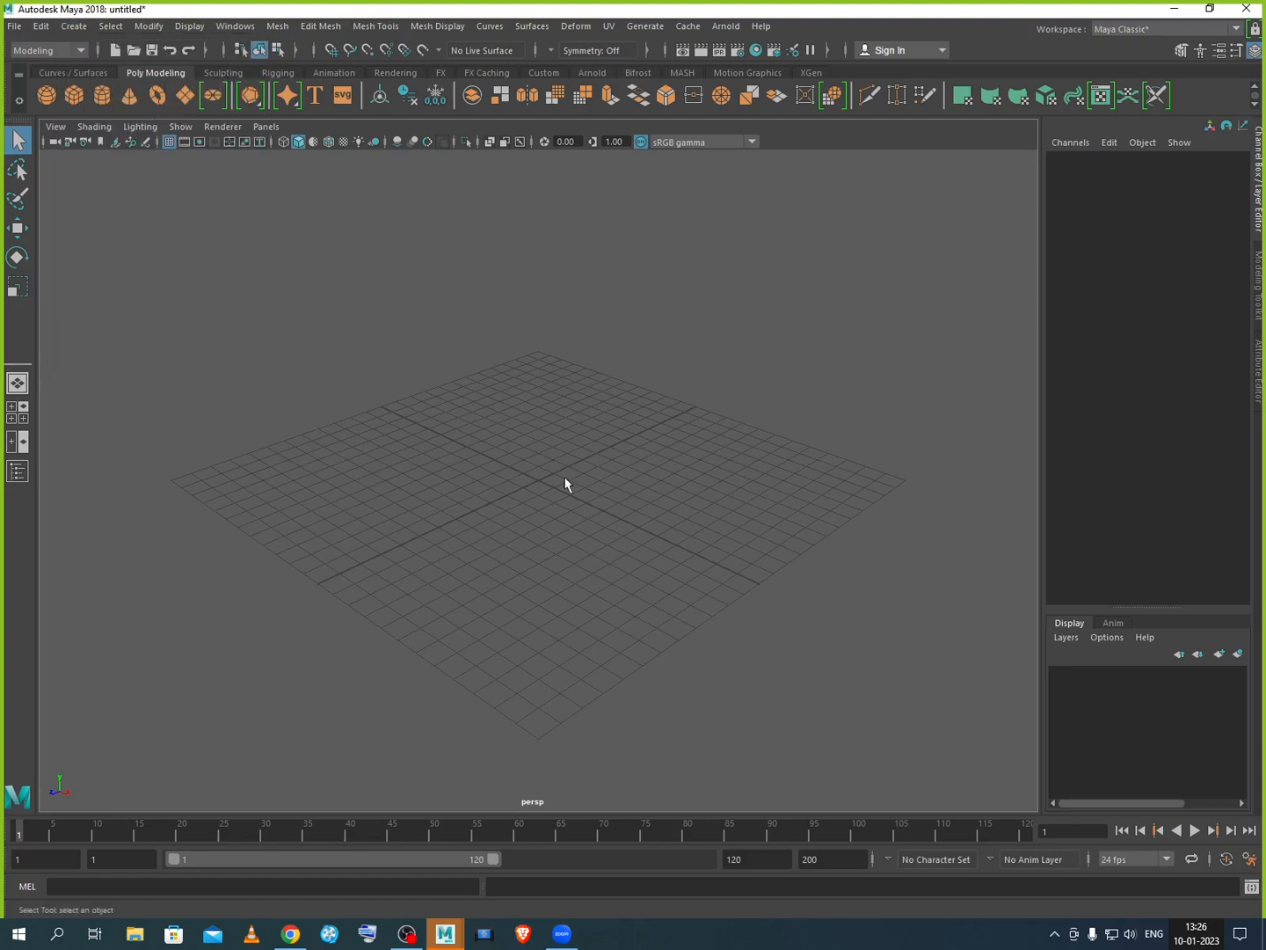
# Step: Create a polygon sphere at the centre of the grid and delete it again
pyautogui.press('space')
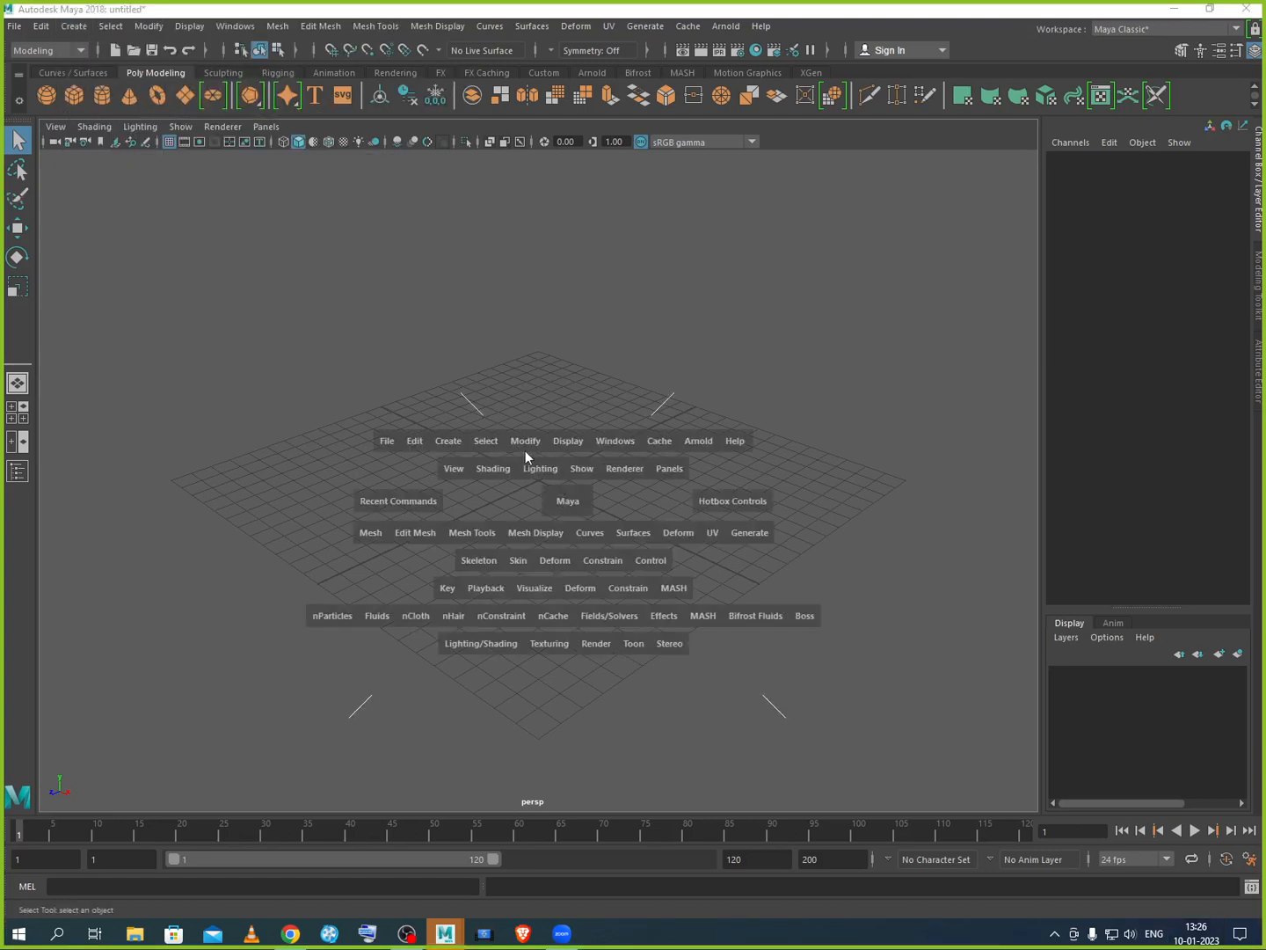
pyautogui.click(454, 439)
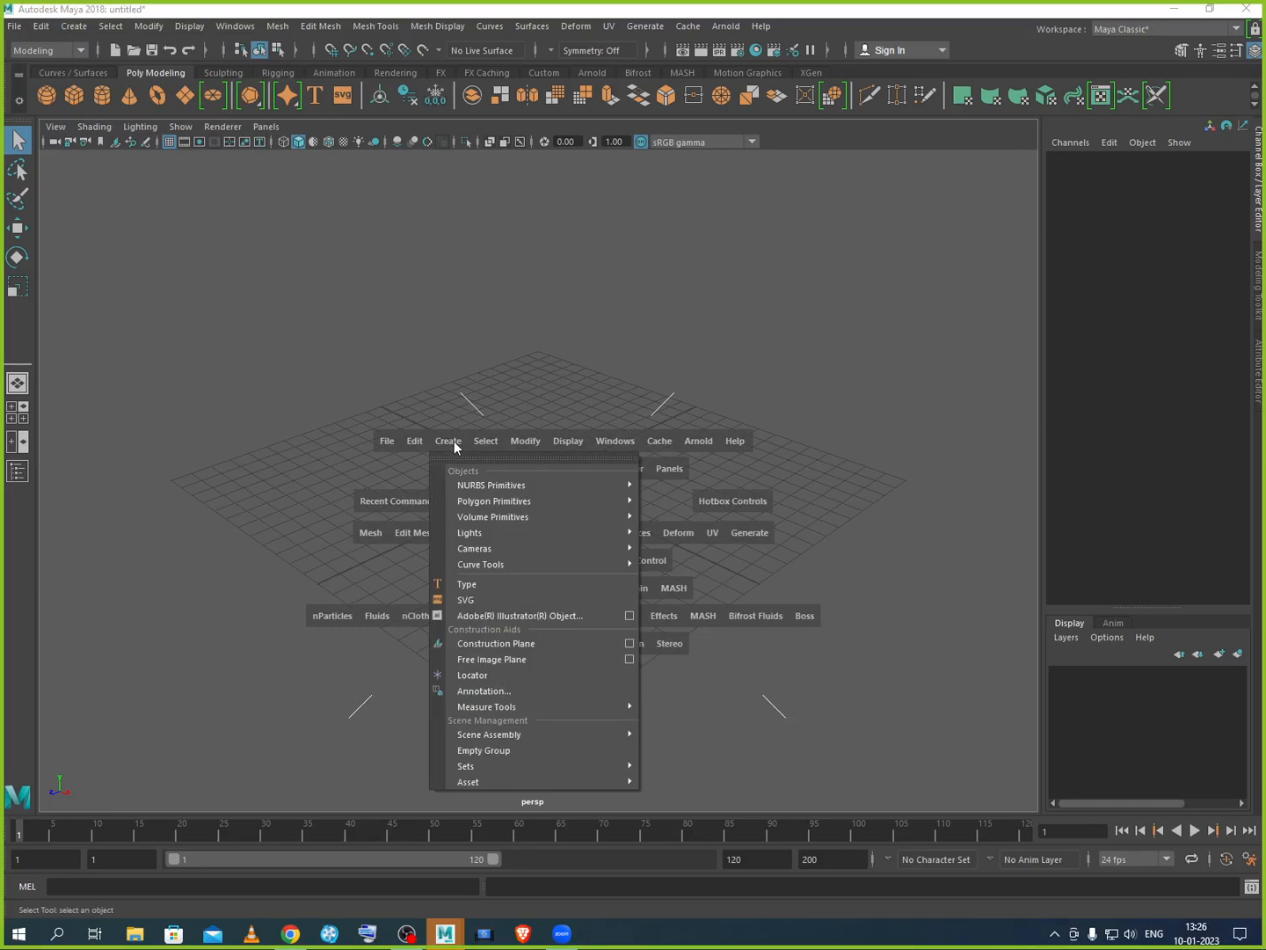
pyautogui.click(454, 440)
pyautogui.click(449, 444)
pyautogui.moveTo(493, 502)
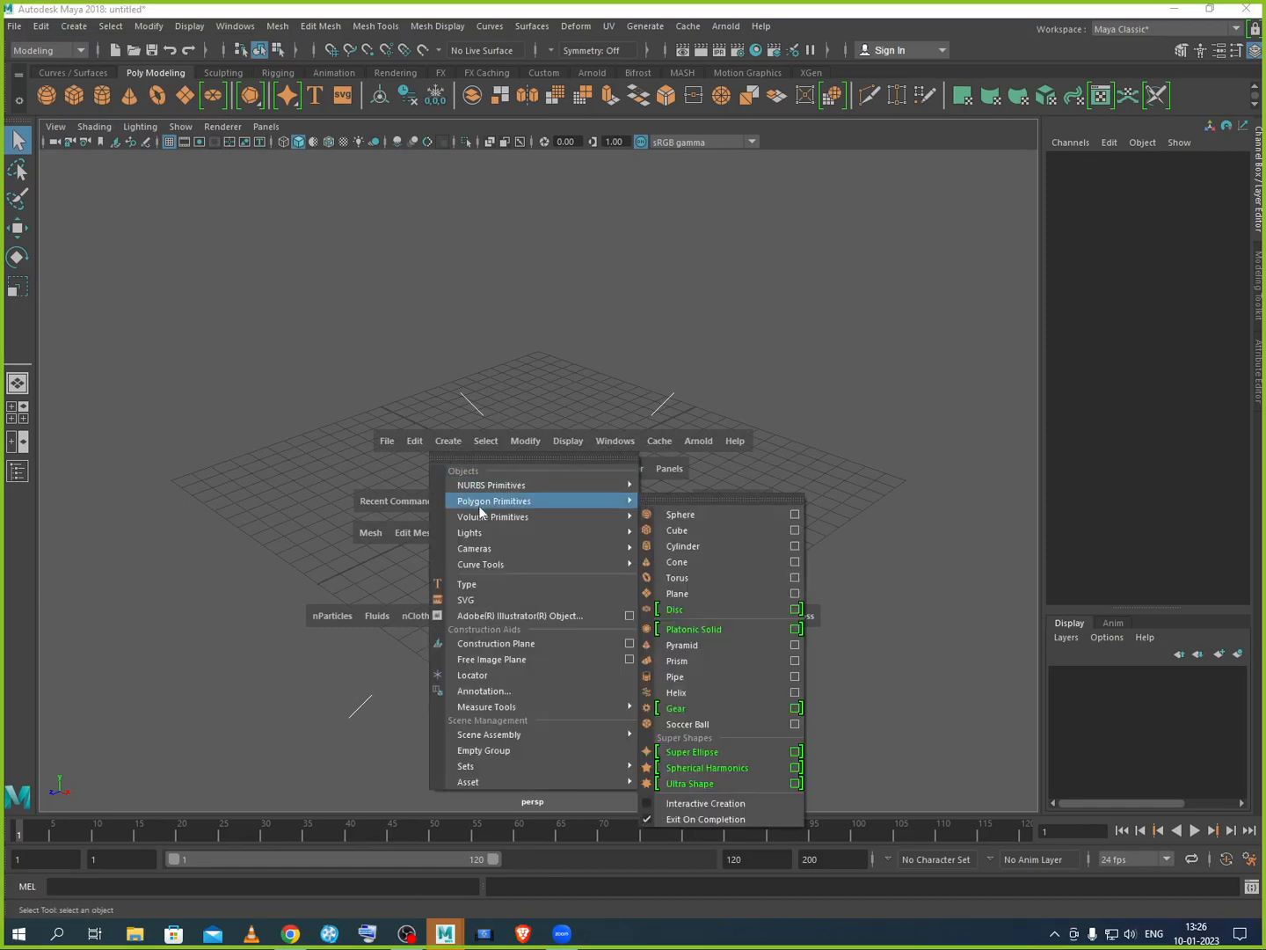
pyautogui.click(703, 514)
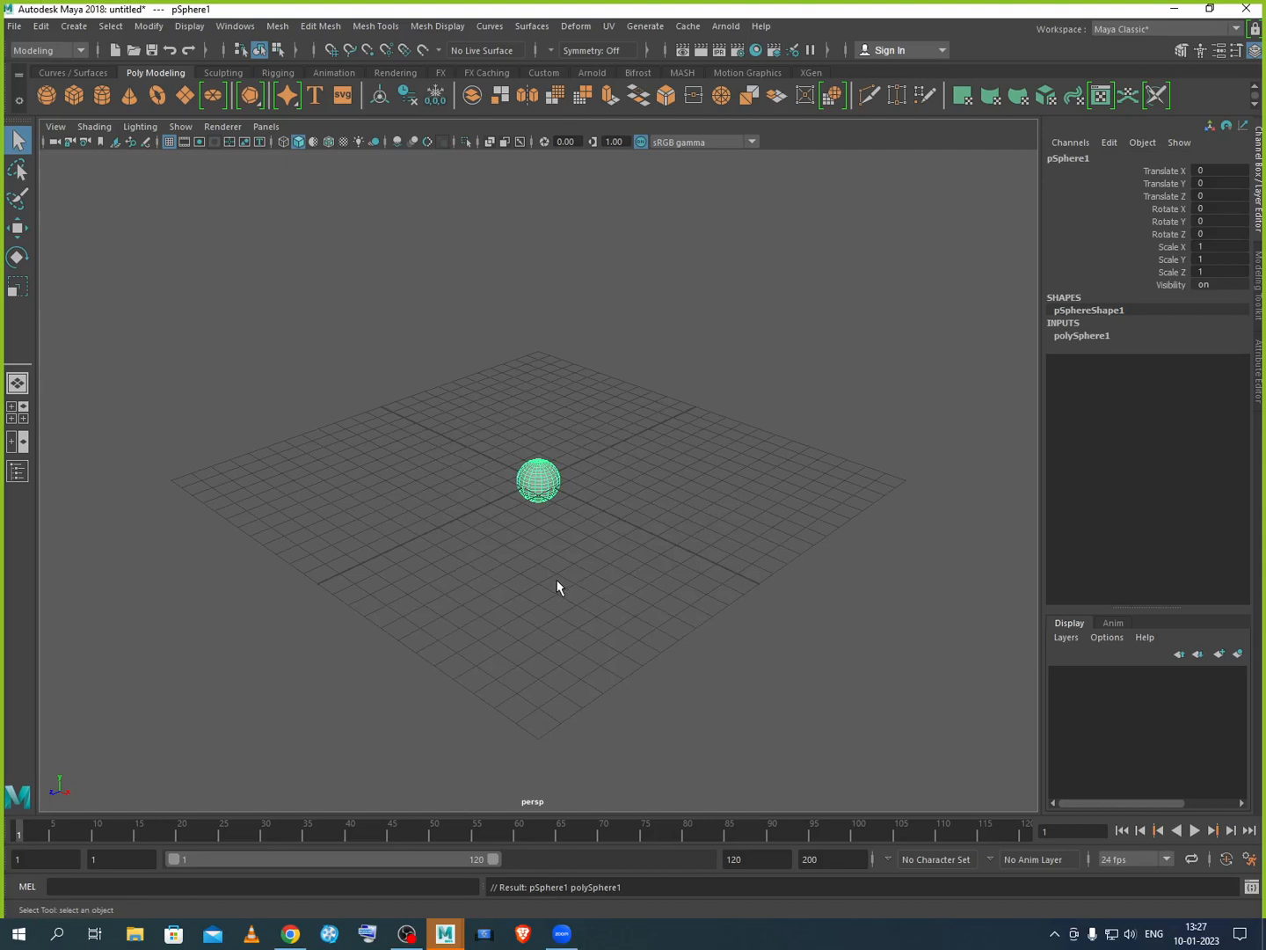
pyautogui.press('Delete')
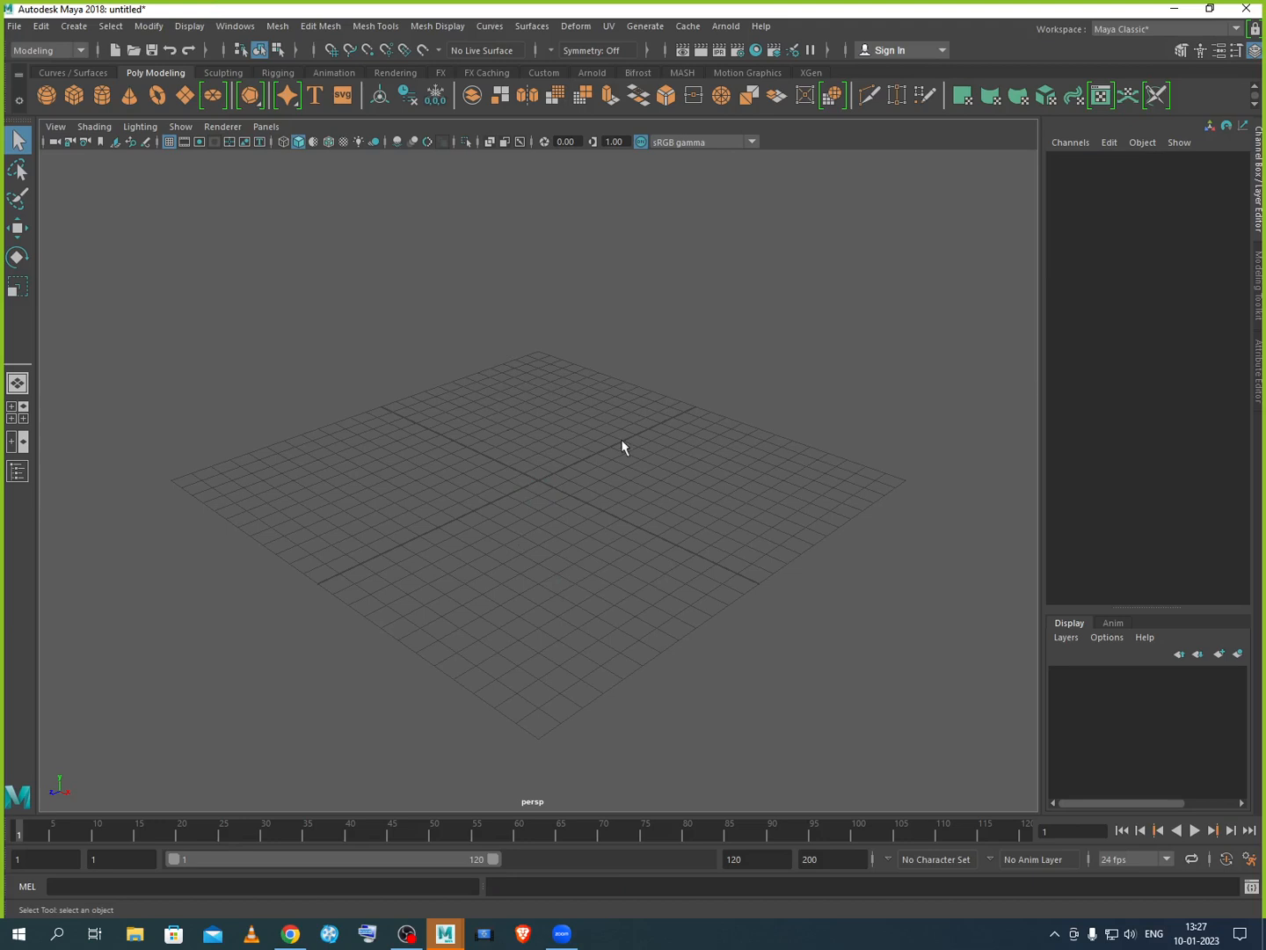
pyautogui.click(74, 26)
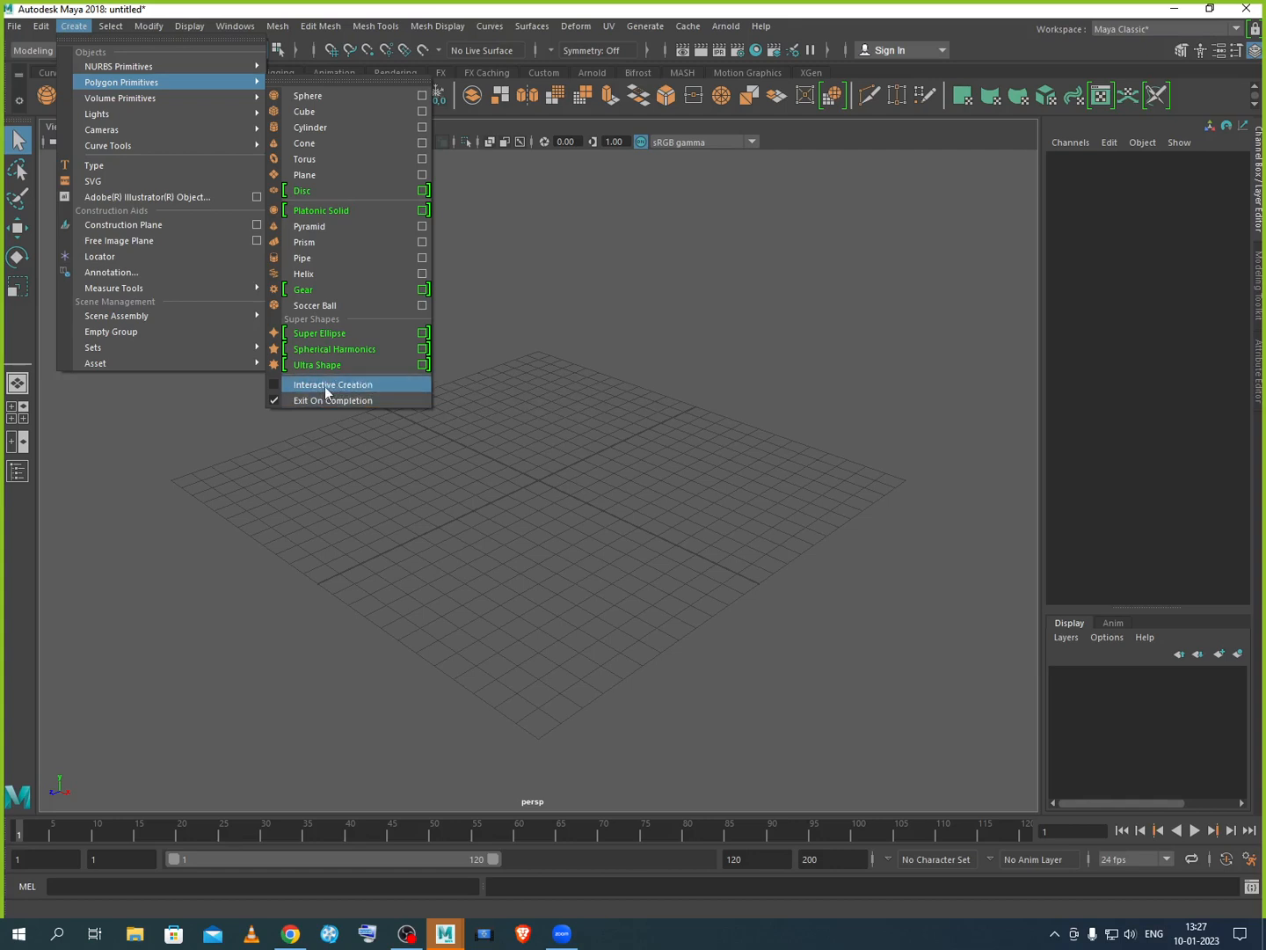
pyautogui.click(548, 502)
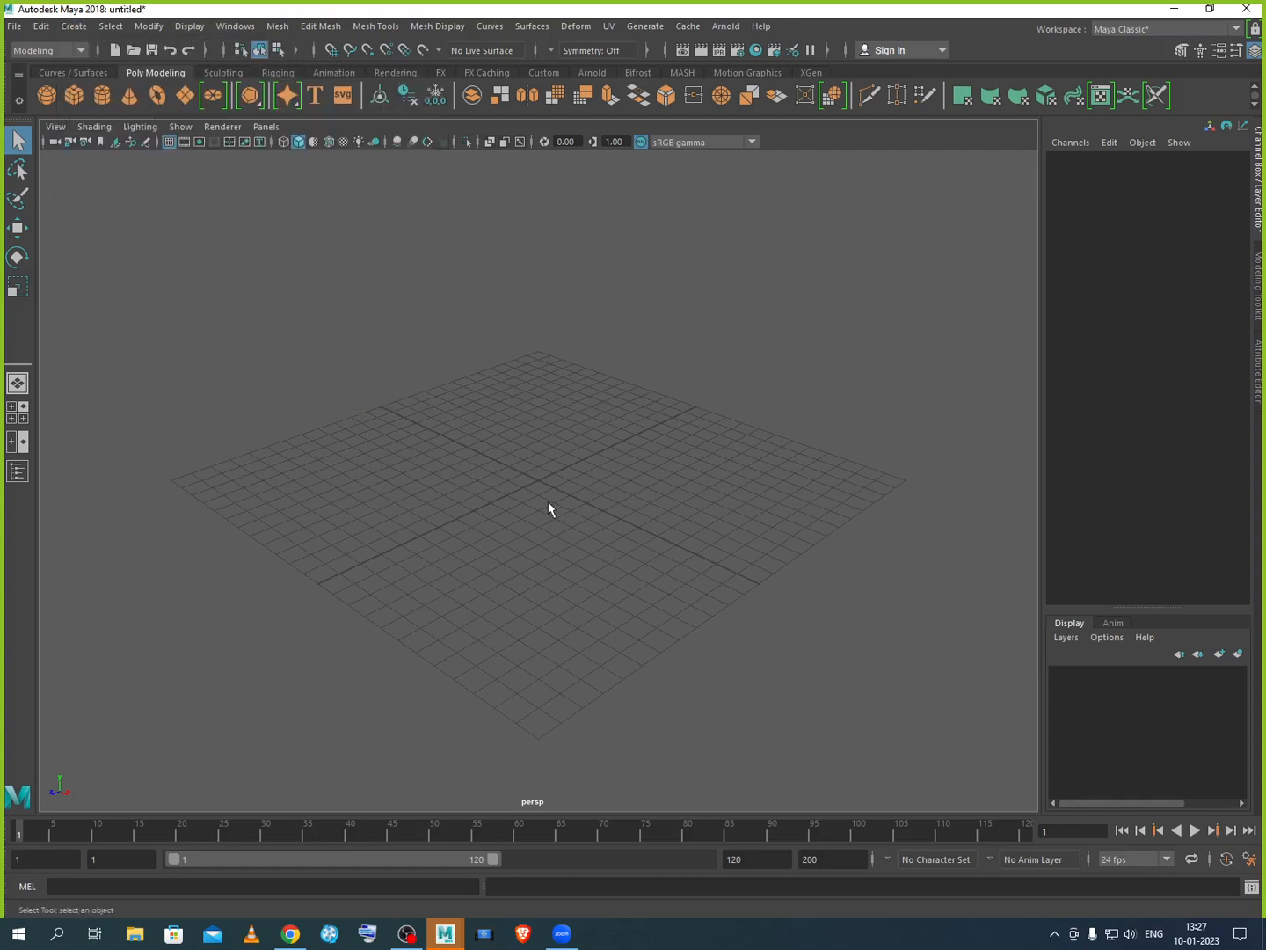
# Step: Create a polygon sphere and move it to about 1.16 in Y and -8.04 in X
pyautogui.click(46, 92)
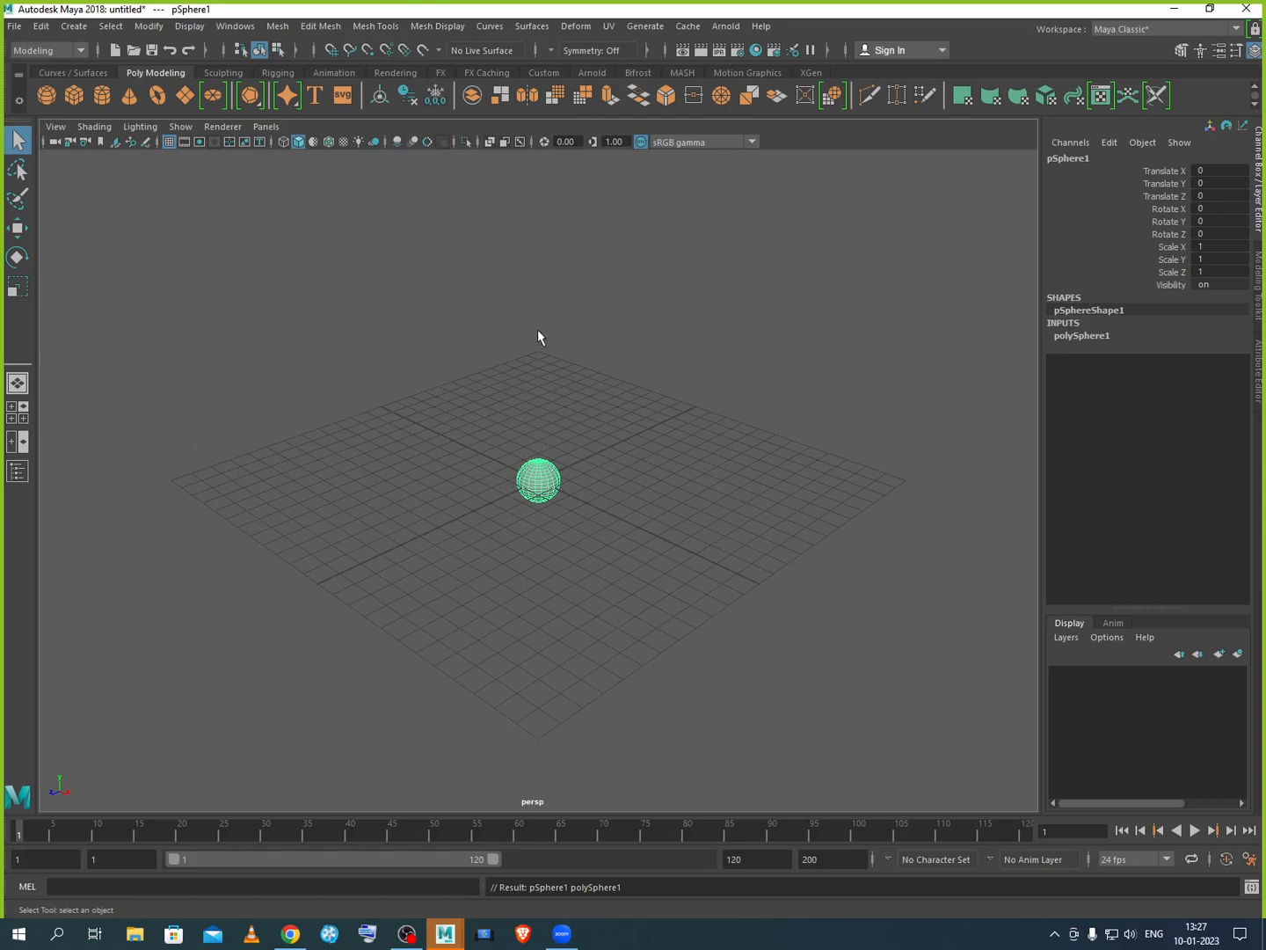
pyautogui.scroll(4, 546, 539)
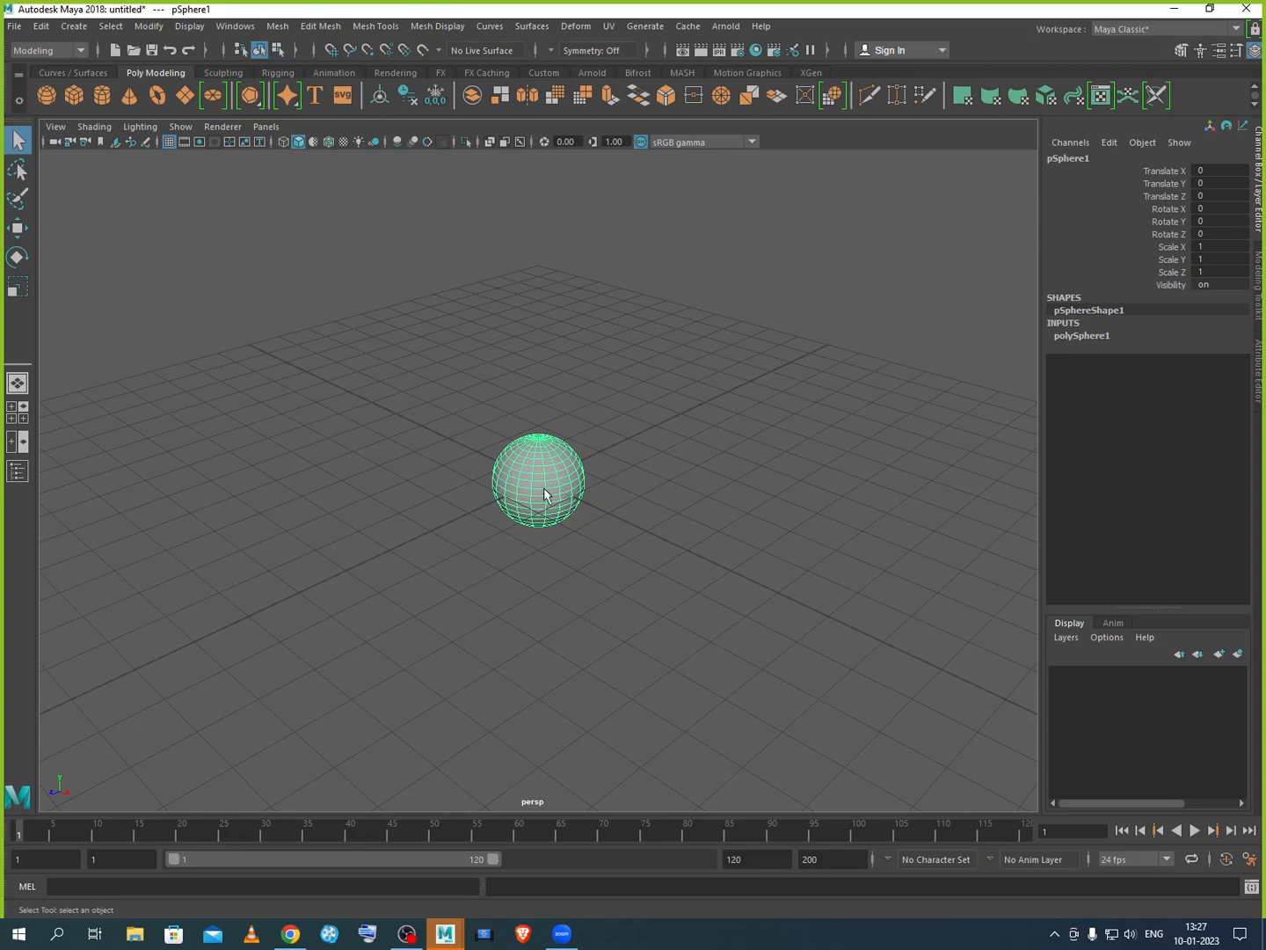
pyautogui.press('w')
pyautogui.click(540, 413)
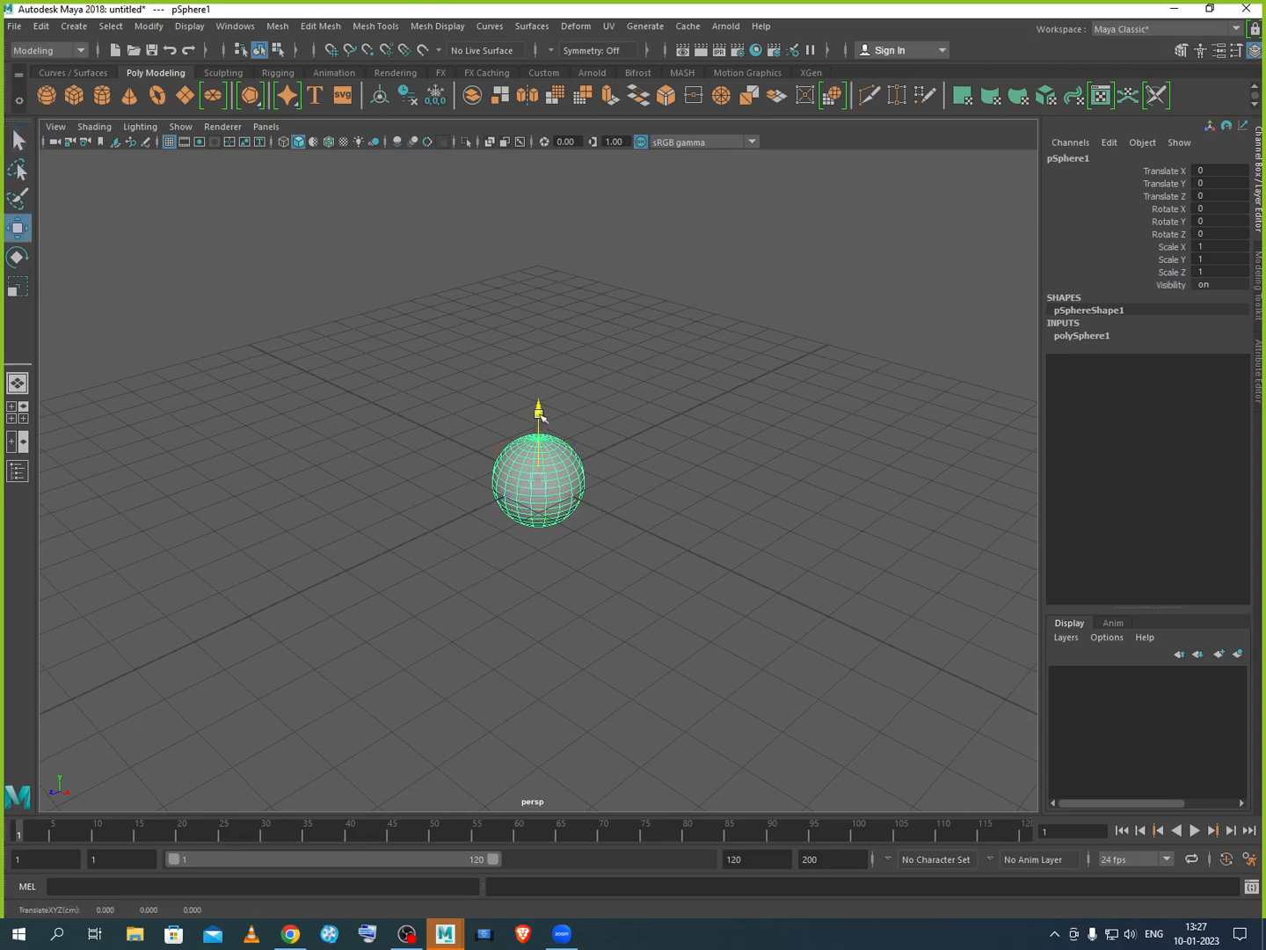
pyautogui.moveTo(541, 414); pyautogui.dragTo(539, 364)
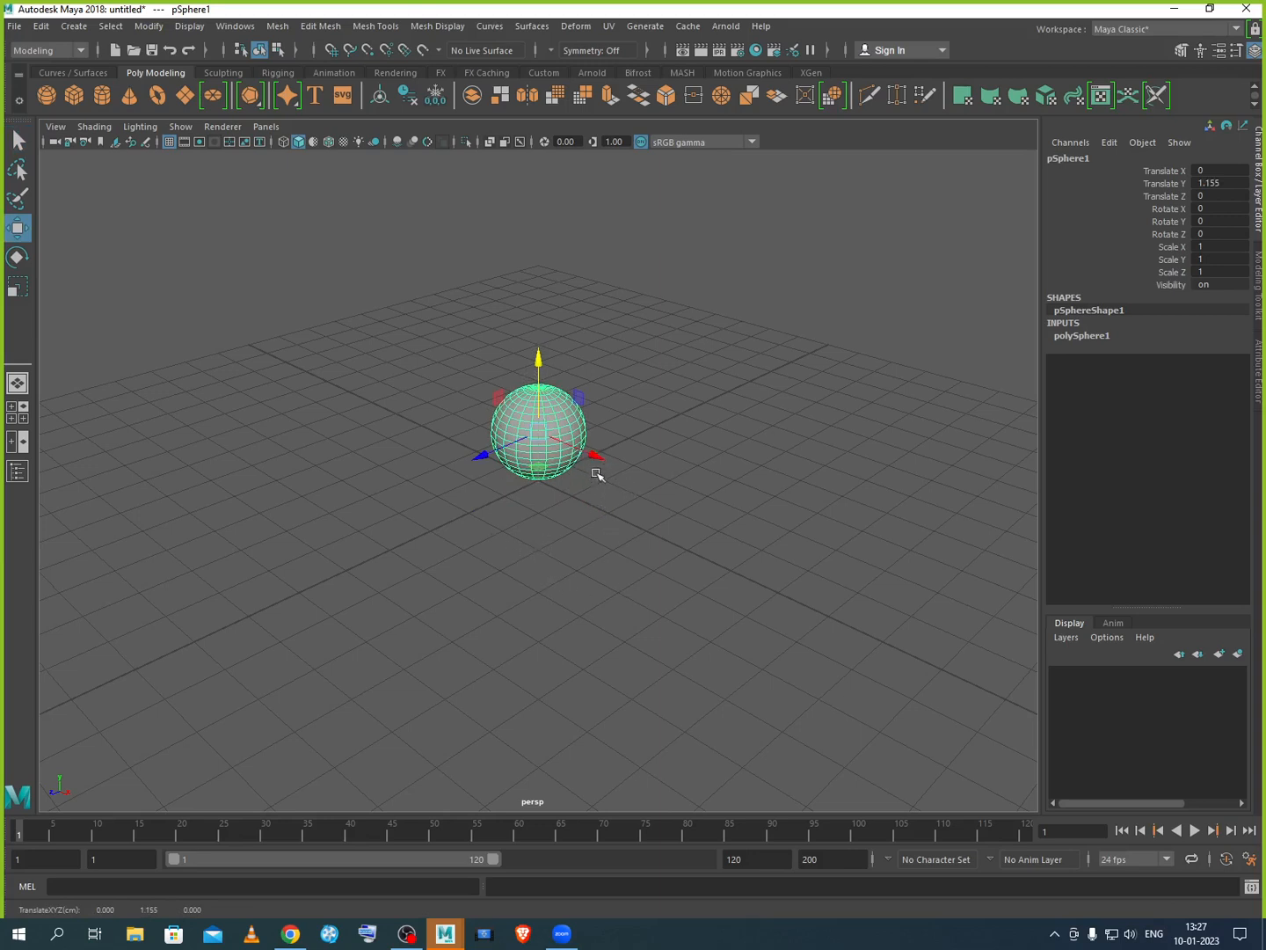
pyautogui.moveTo(598, 456); pyautogui.dragTo(345, 412)
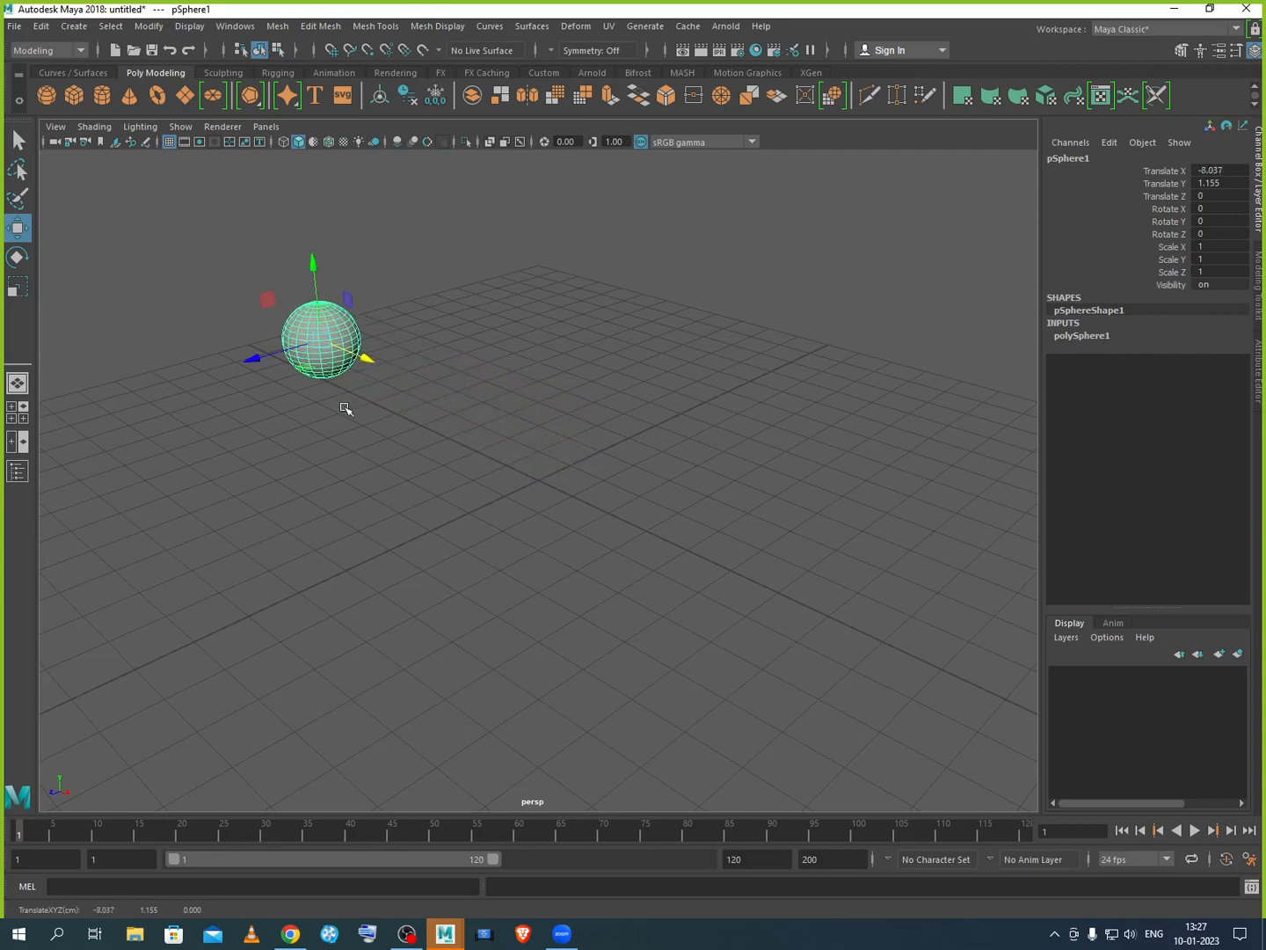
# Step: Create a polygon cube and move it to about 0.65 in Y and -8.7 in Z
pyautogui.click(73, 102)
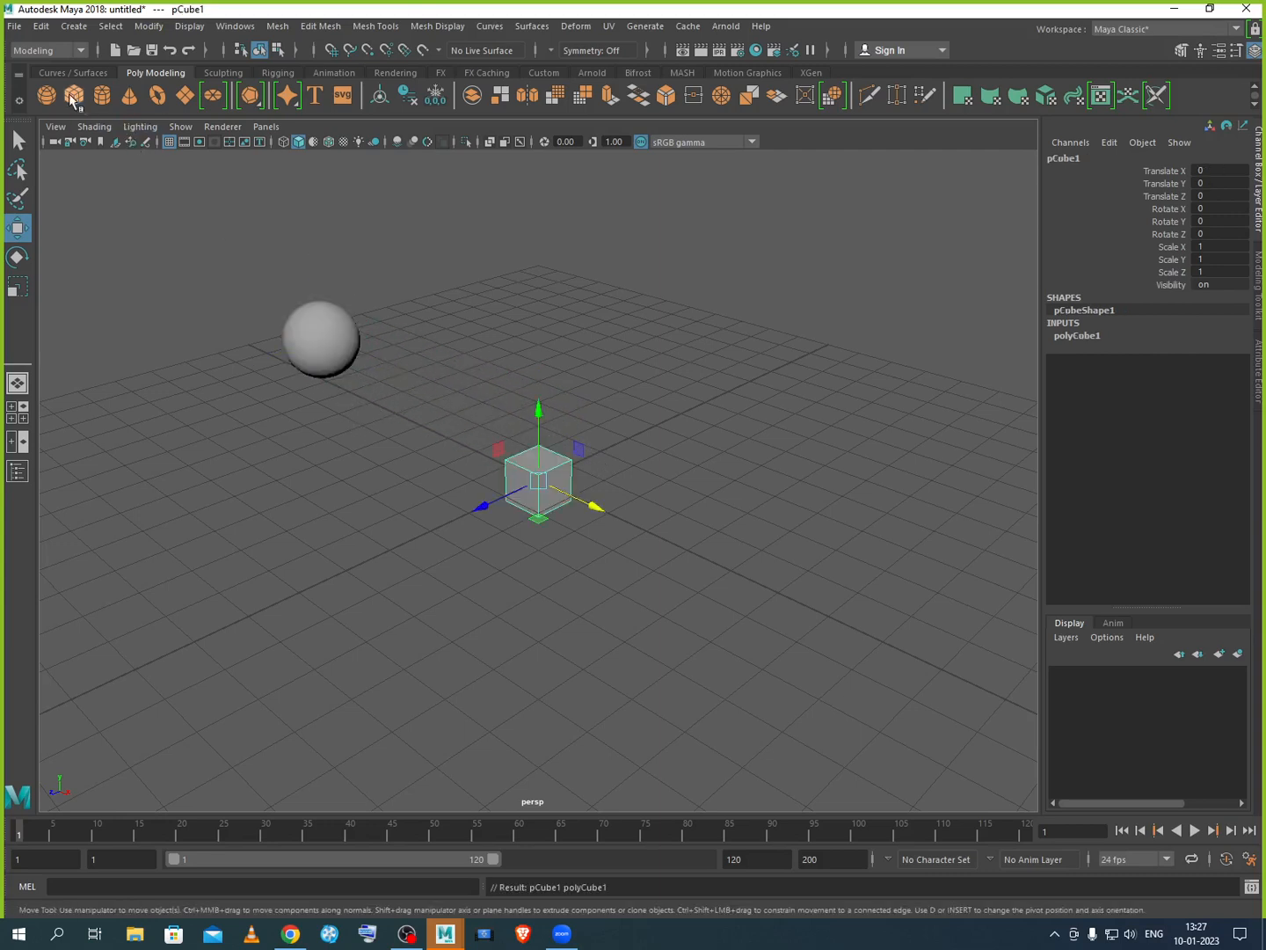
pyautogui.moveTo(536, 414); pyautogui.dragTo(536, 400)
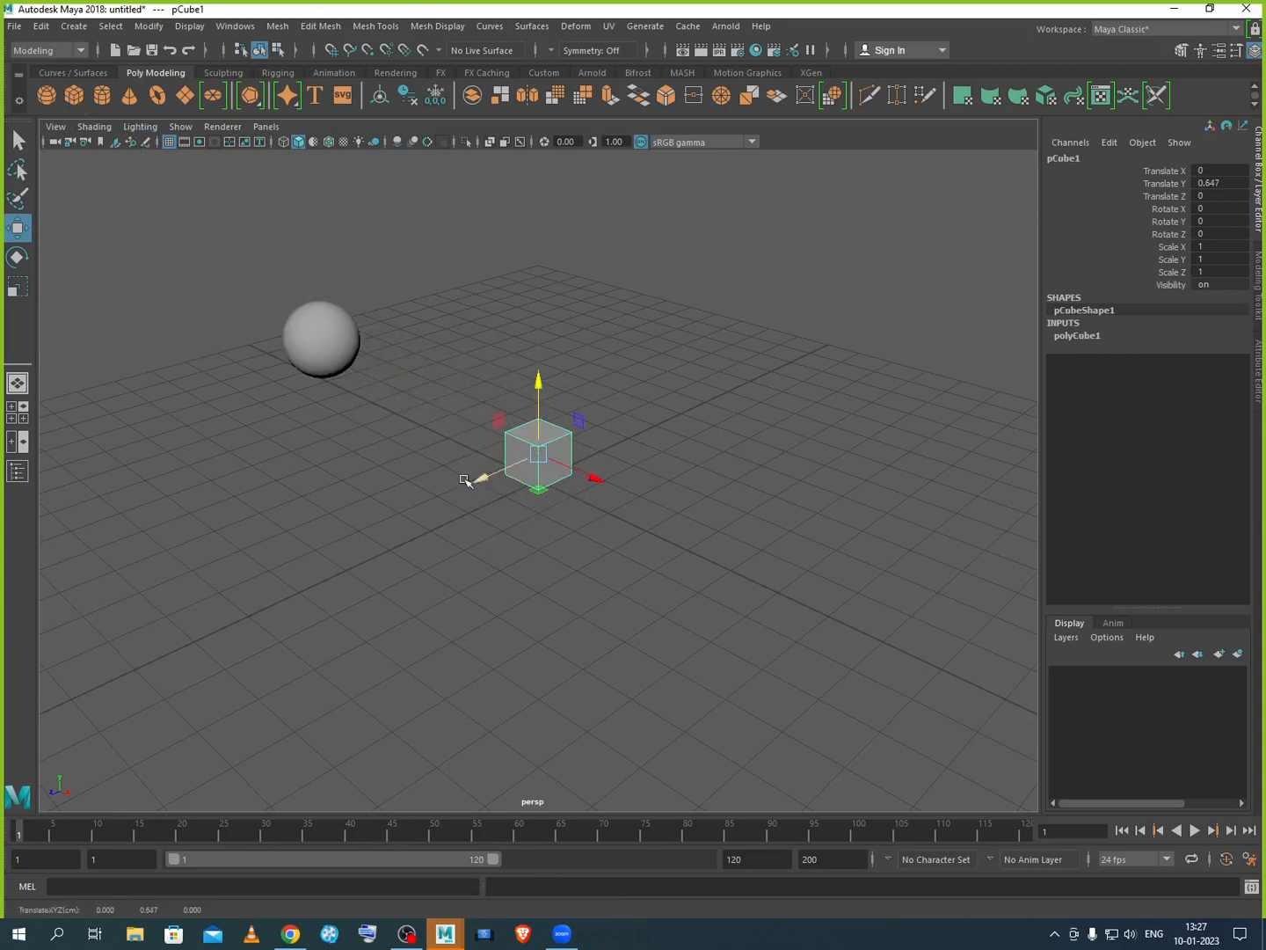
pyautogui.moveTo(480, 480); pyautogui.dragTo(751, 415)
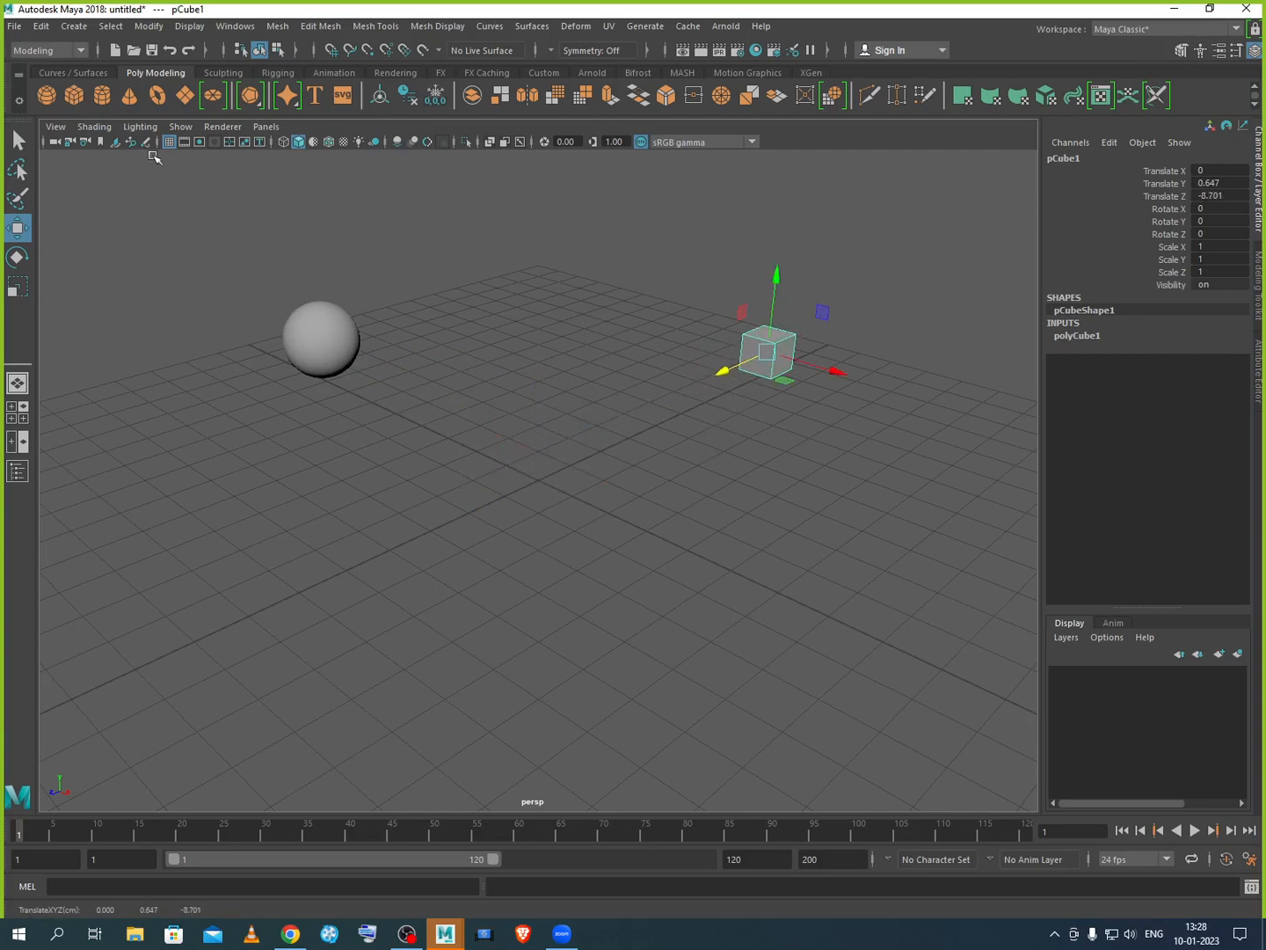
# Step: Create a polygon cylinder and move it to about 1.16 in Y and 9.31 in Z
pyautogui.click(102, 97)
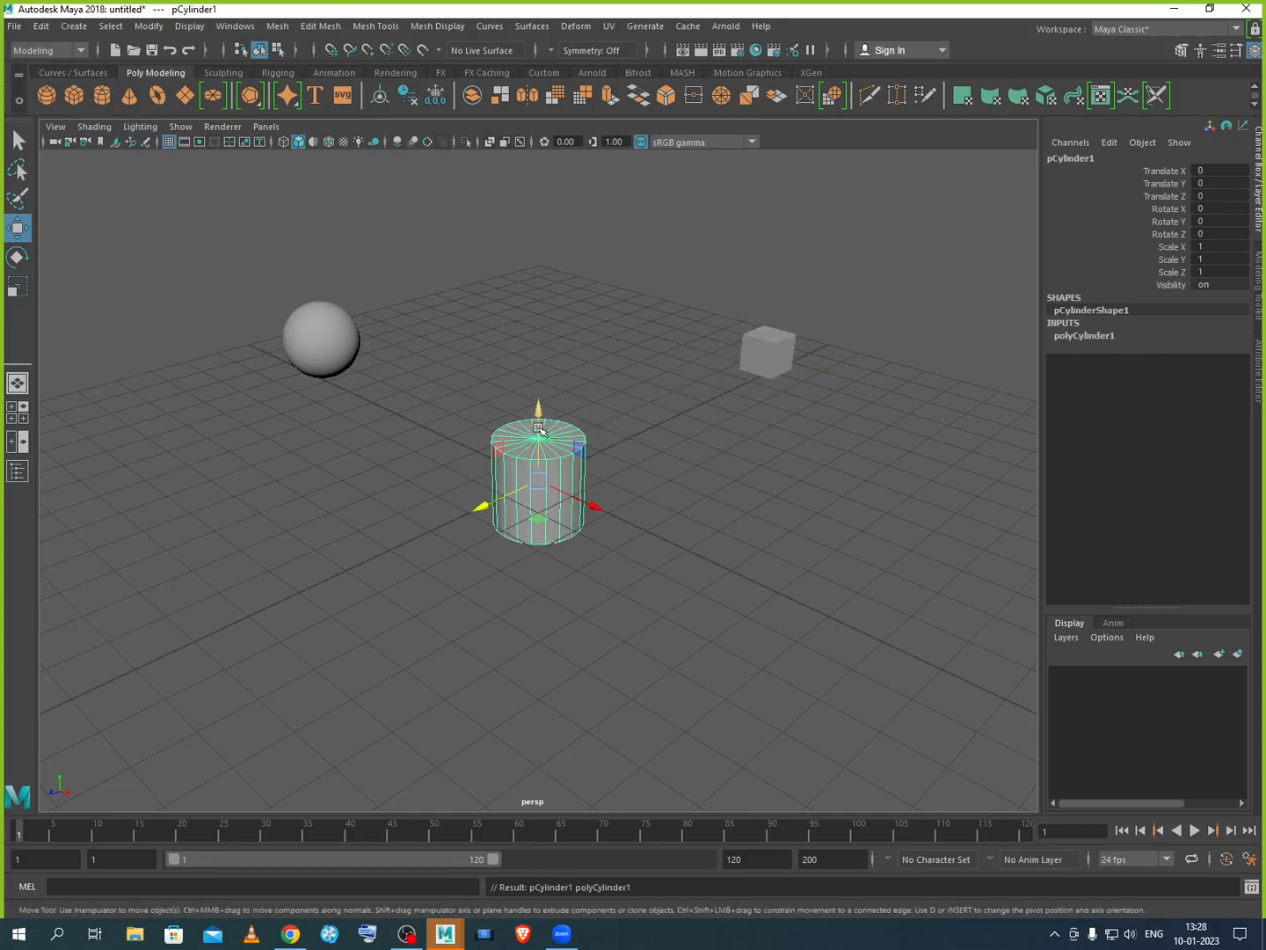
pyautogui.moveTo(538, 415); pyautogui.dragTo(539, 365)
pyautogui.moveTo(494, 461); pyautogui.dragTo(52, 669)
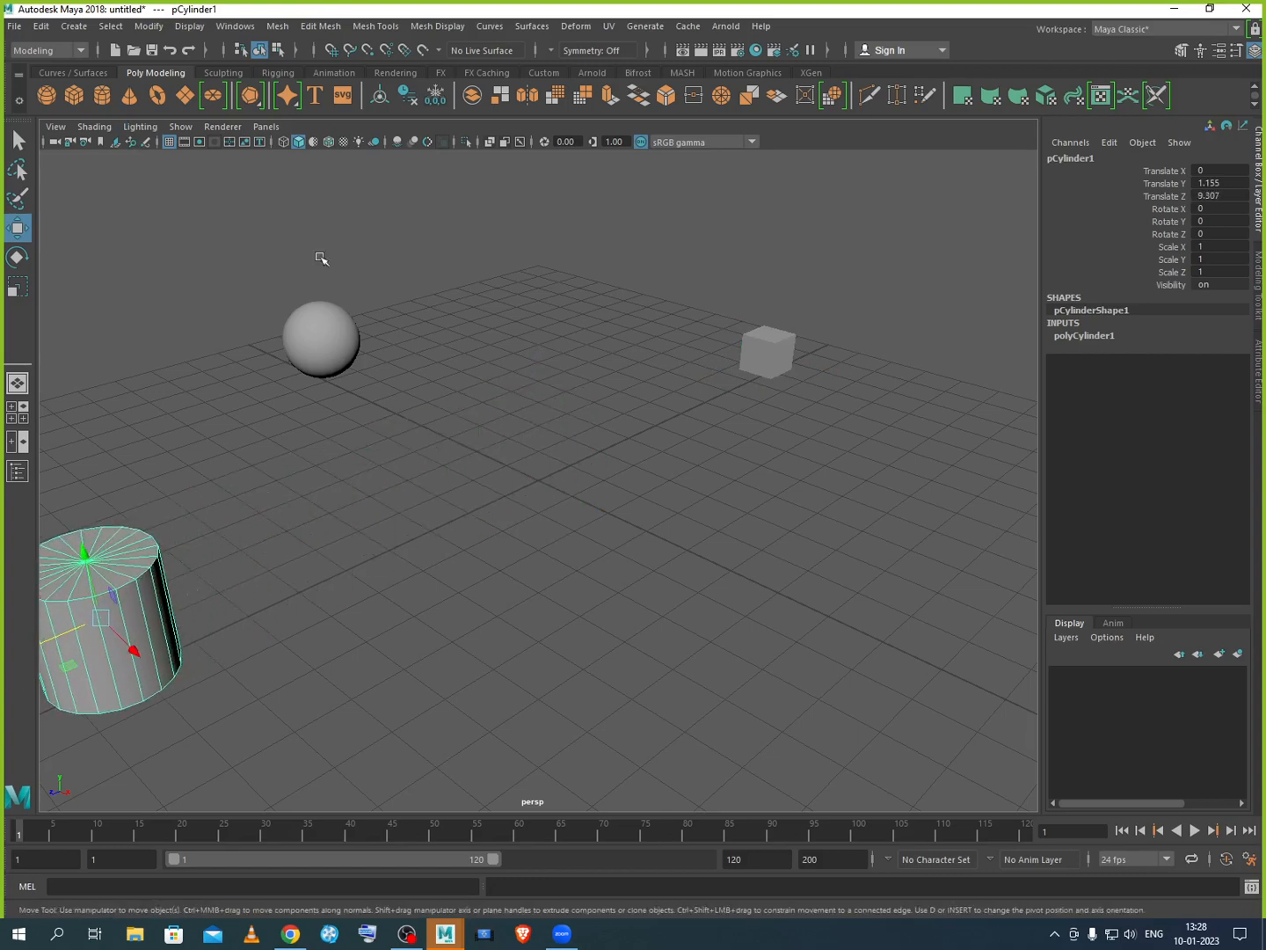
# Step: Create a polygon cone and move it to about 1.19 in Y and -4.58 in X
pyautogui.click(130, 95)
pyautogui.moveTo(538, 430); pyautogui.dragTo(545, 380)
pyautogui.moveTo(605, 464); pyautogui.dragTo(455, 410)
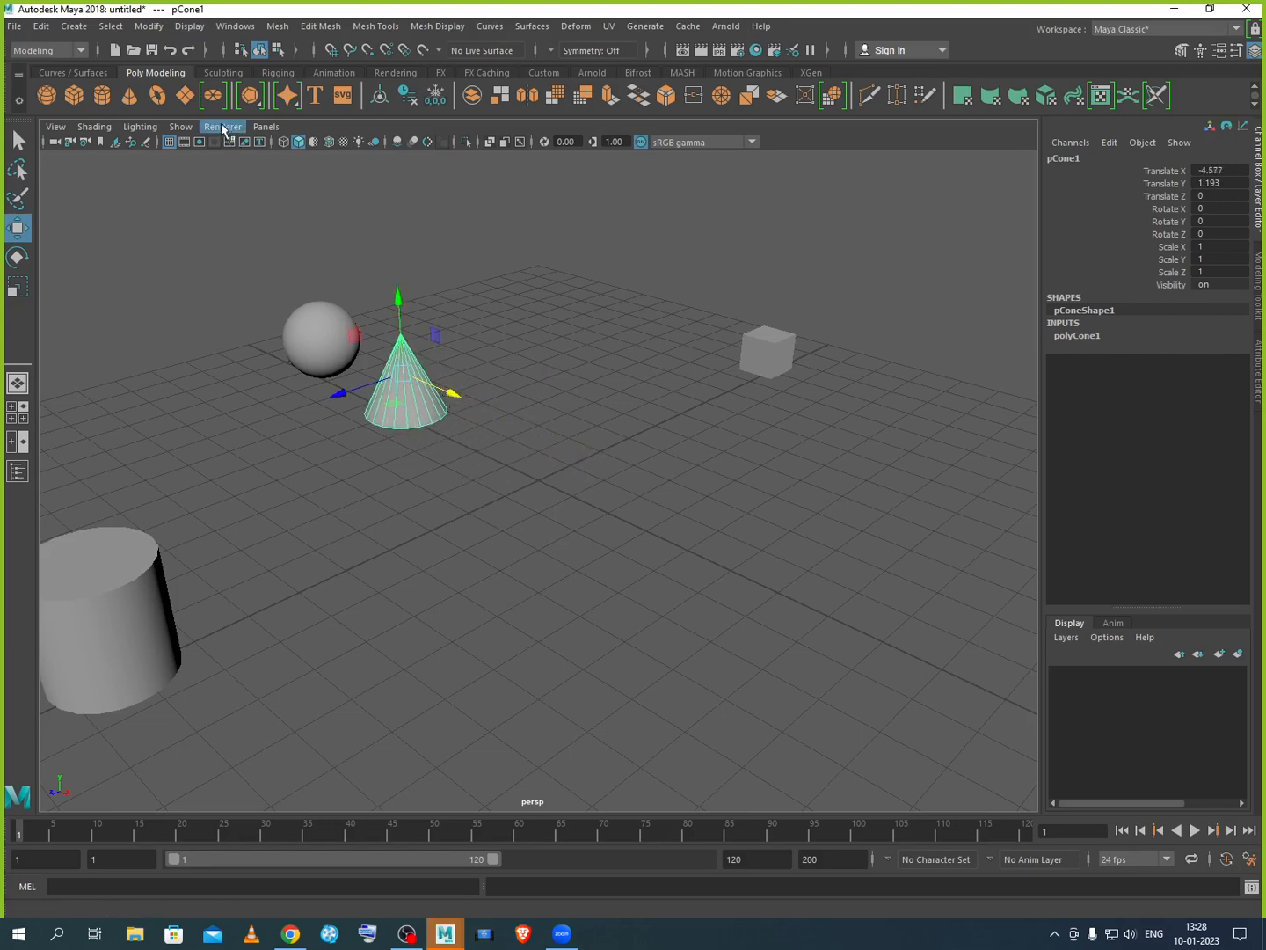
# Step: Create a polygon torus and move it to about 0.43 in Y and -4.66 in Z
pyautogui.click(159, 95)
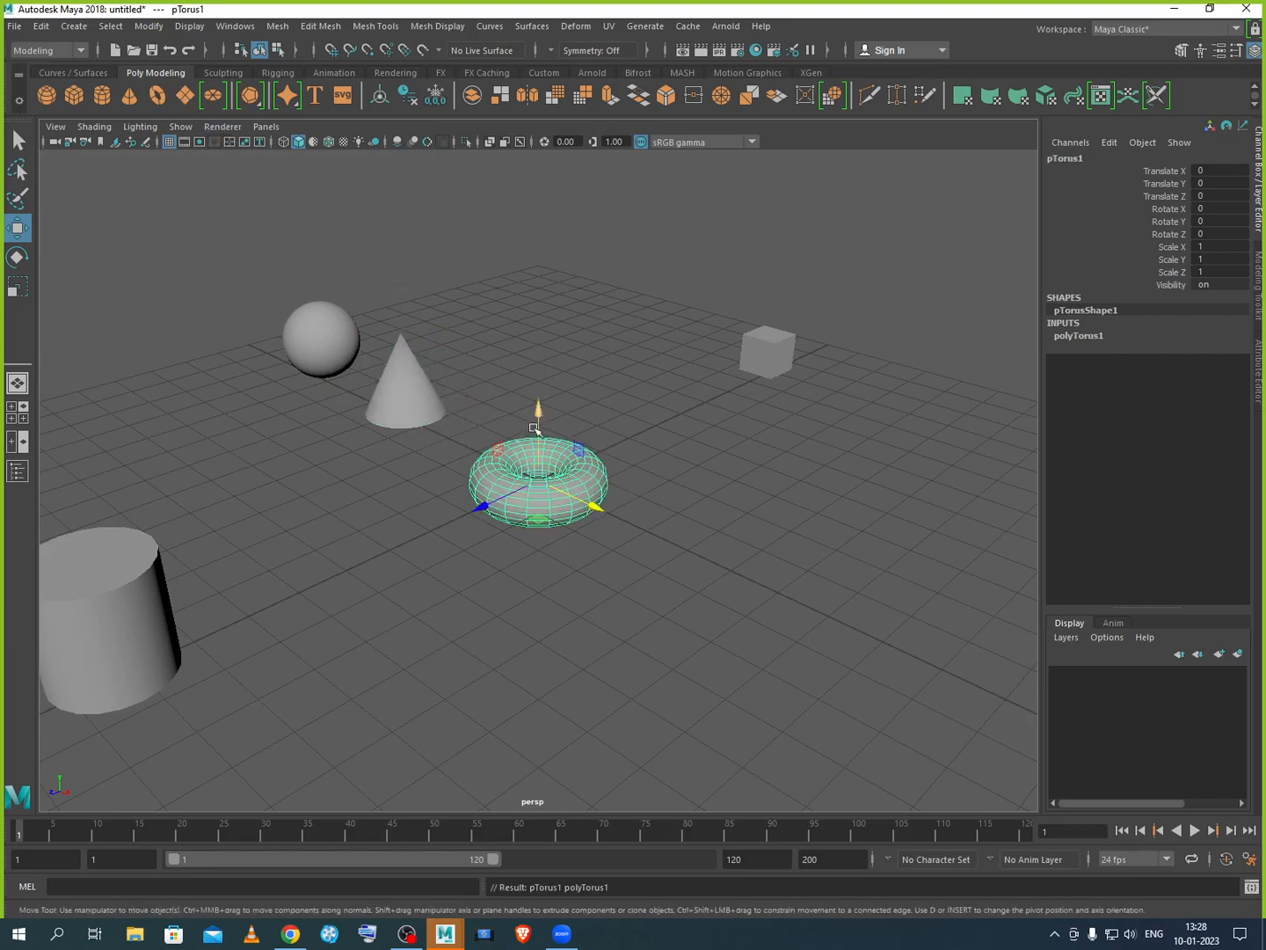
pyautogui.moveTo(538, 433); pyautogui.dragTo(539, 416)
pyautogui.moveTo(472, 489); pyautogui.dragTo(627, 425)
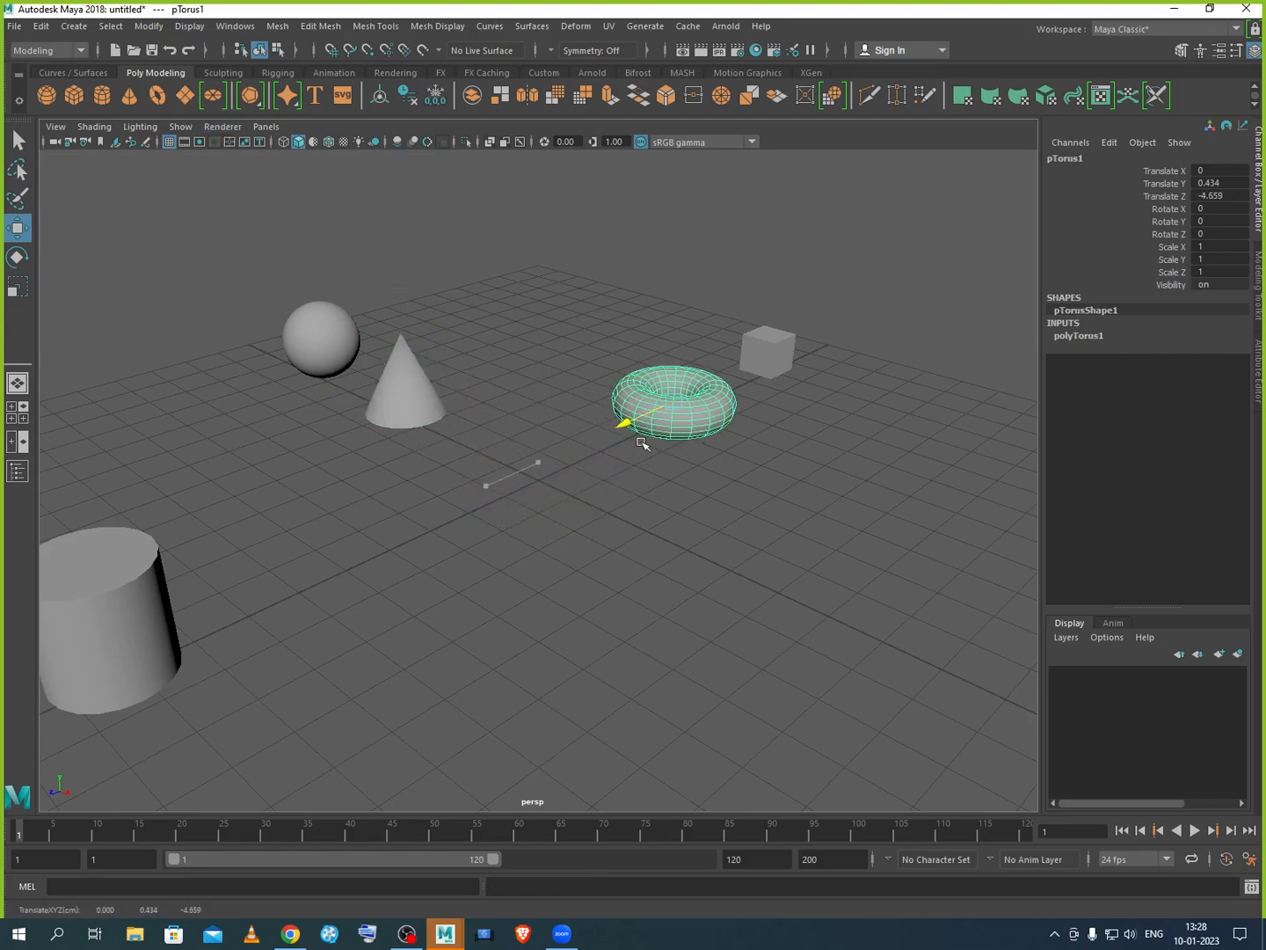
# Step: Create a polygon plane and move it to about 0.46 in Y and 6.06 in Z
pyautogui.click(186, 95)
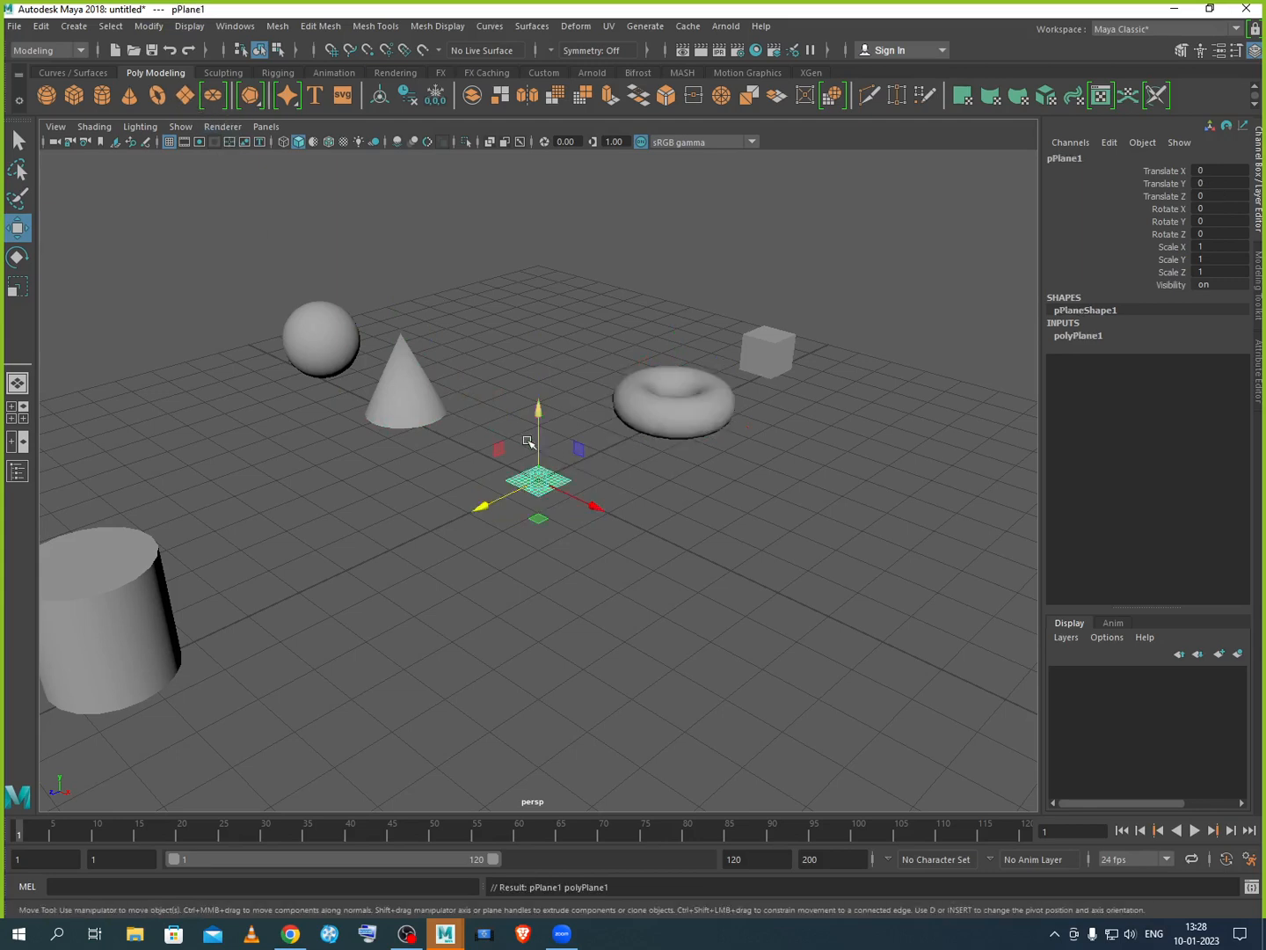
pyautogui.moveTo(538, 437); pyautogui.dragTo(541, 421)
pyautogui.moveTo(508, 484); pyautogui.dragTo(260, 619)
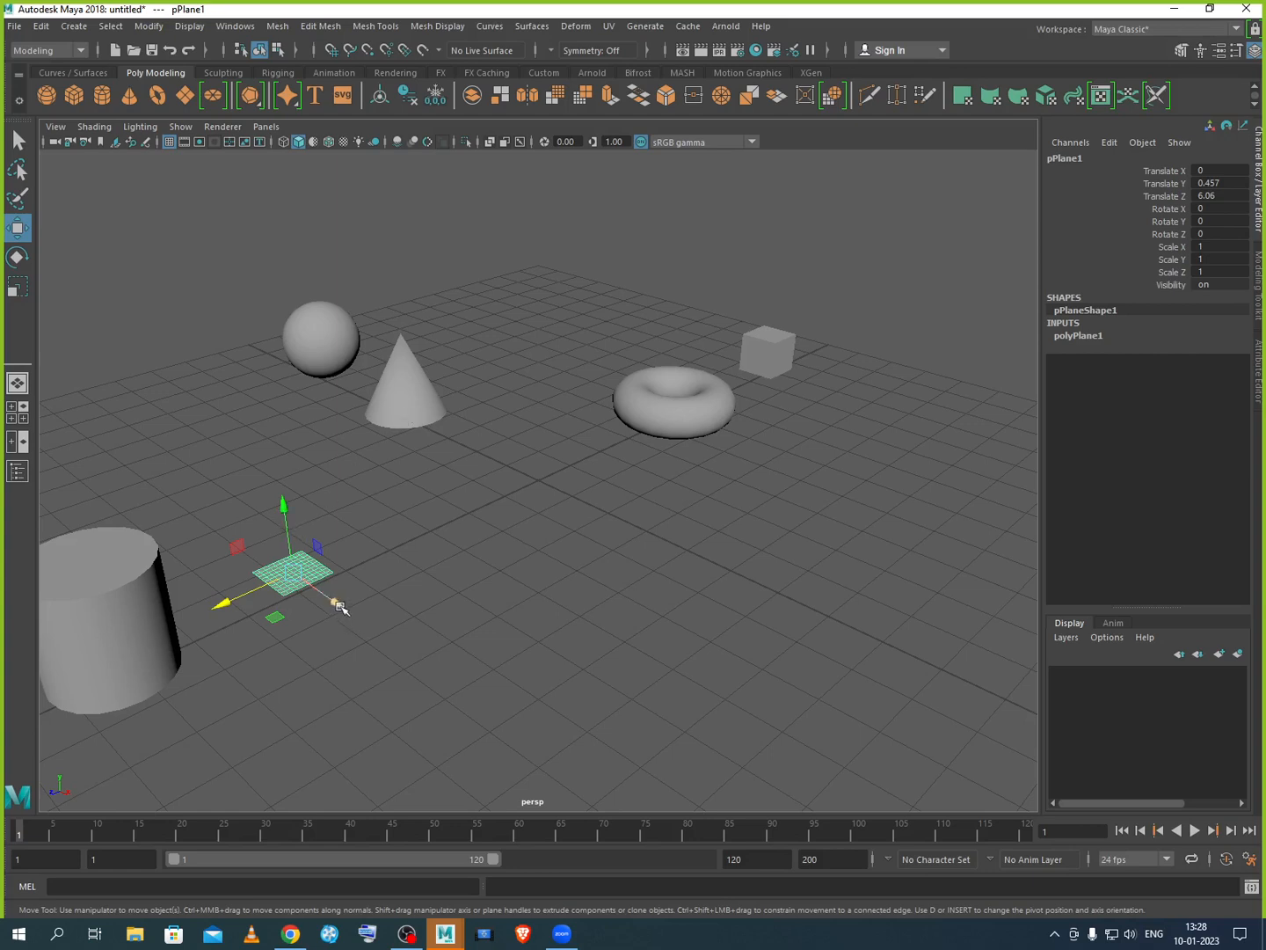
# Step: Try moving the plane along X to about 3.12 and undo that move
pyautogui.click(280, 581)
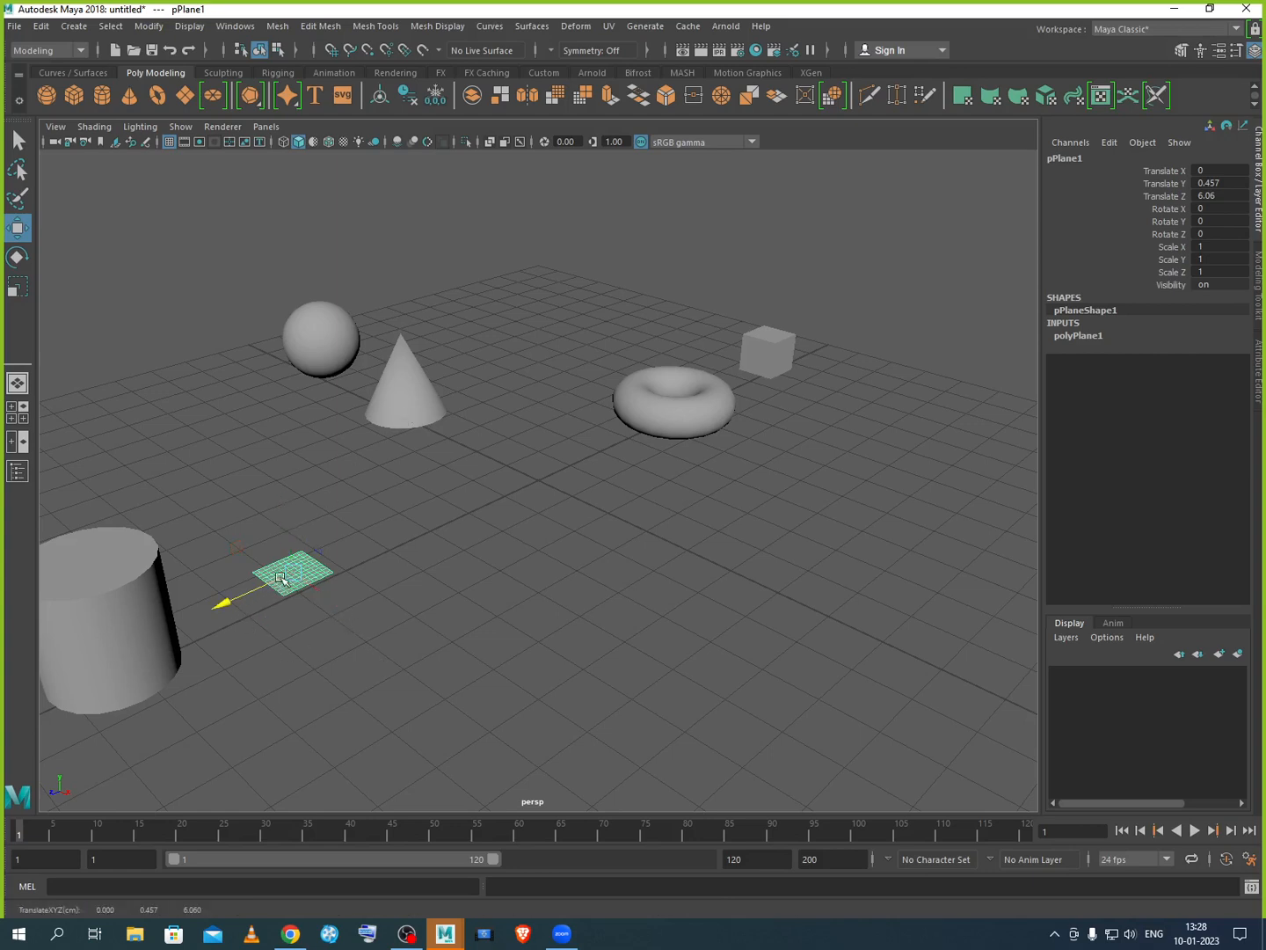
pyautogui.click(294, 577)
pyautogui.moveTo(331, 597); pyautogui.dragTo(463, 679)
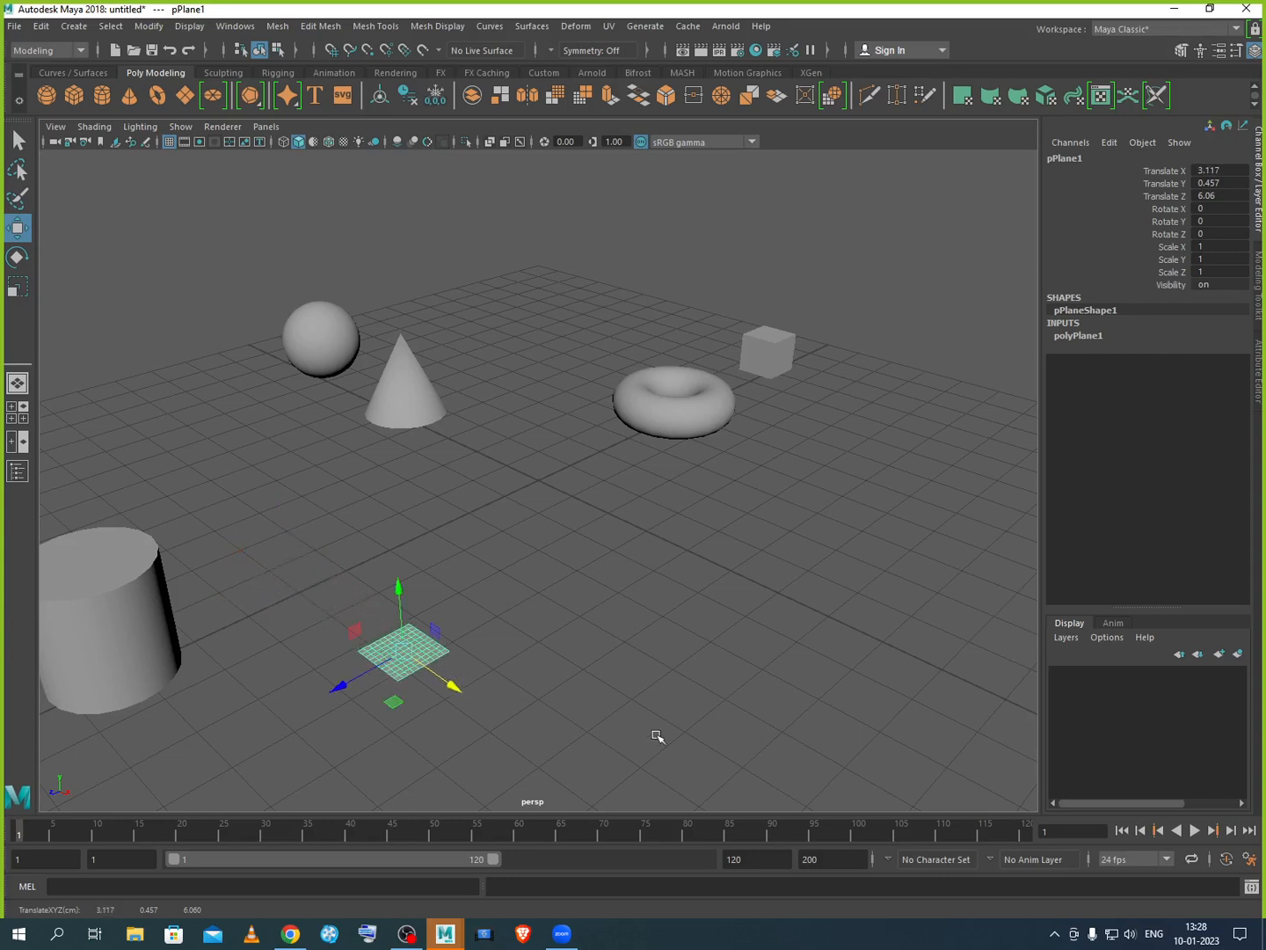
pyautogui.hotkey('ctrl', 'z')
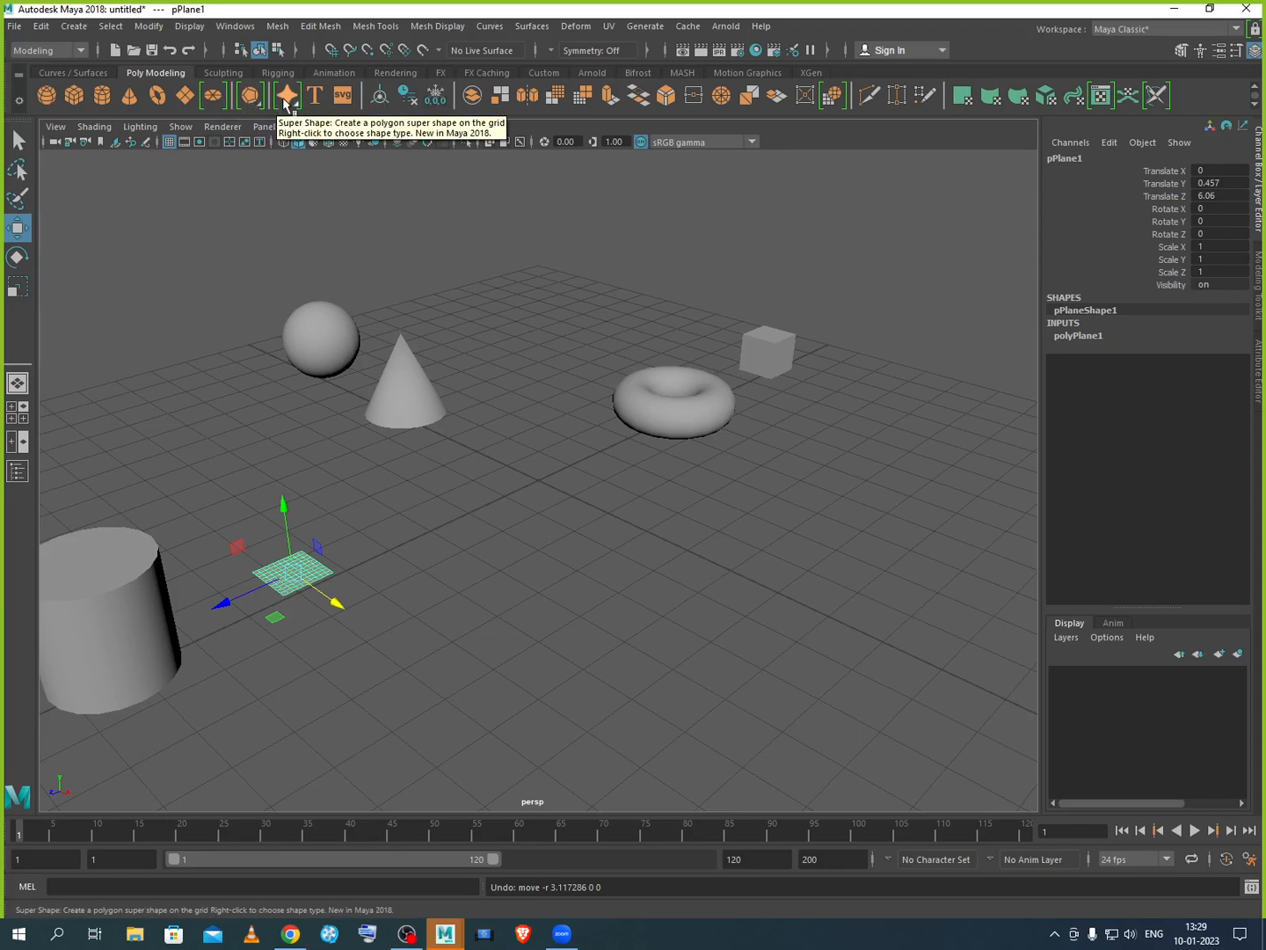
# Step: Create a polygon disc and move it near the plane, at about 1.31 in X and 5.83 in Z
pyautogui.click(217, 99)
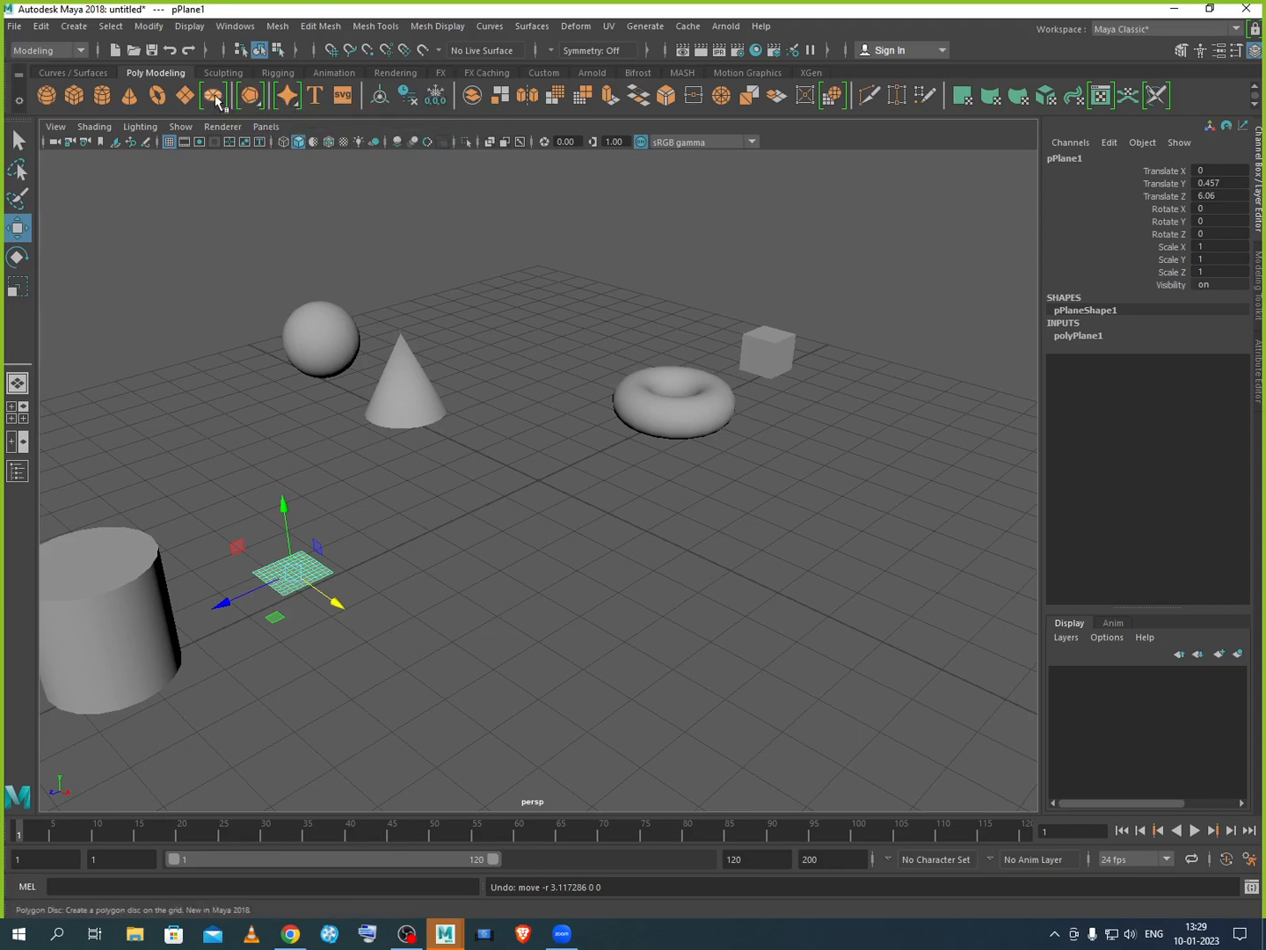
pyautogui.moveTo(583, 510); pyautogui.dragTo(722, 574)
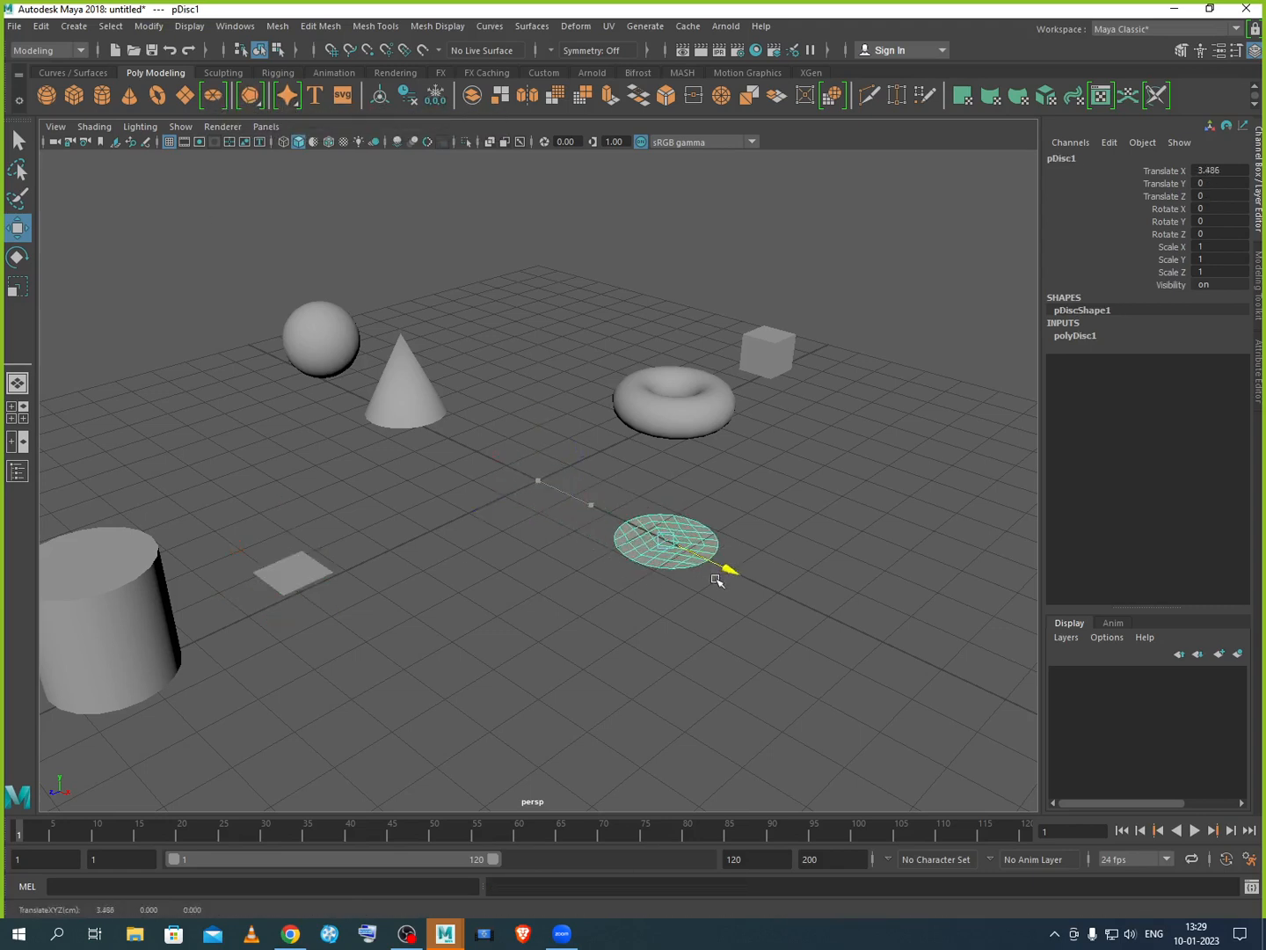
pyautogui.moveTo(616, 570); pyautogui.dragTo(403, 655)
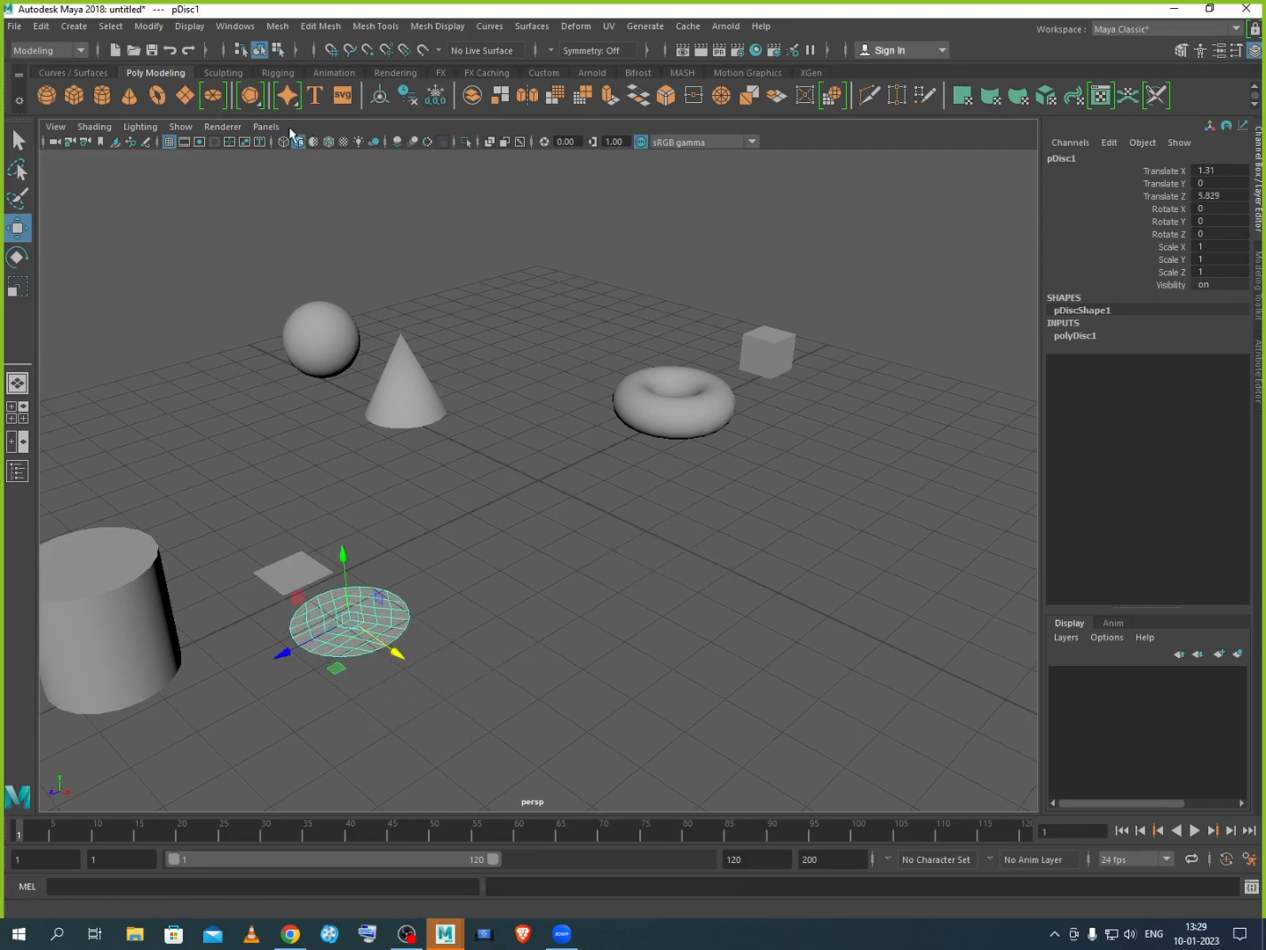
# Step: Create a polygon platonic solid and move it beside the sphere, at about -8.88 in X, 0.74 in Y and 2.30 in Z
pyautogui.click(251, 105)
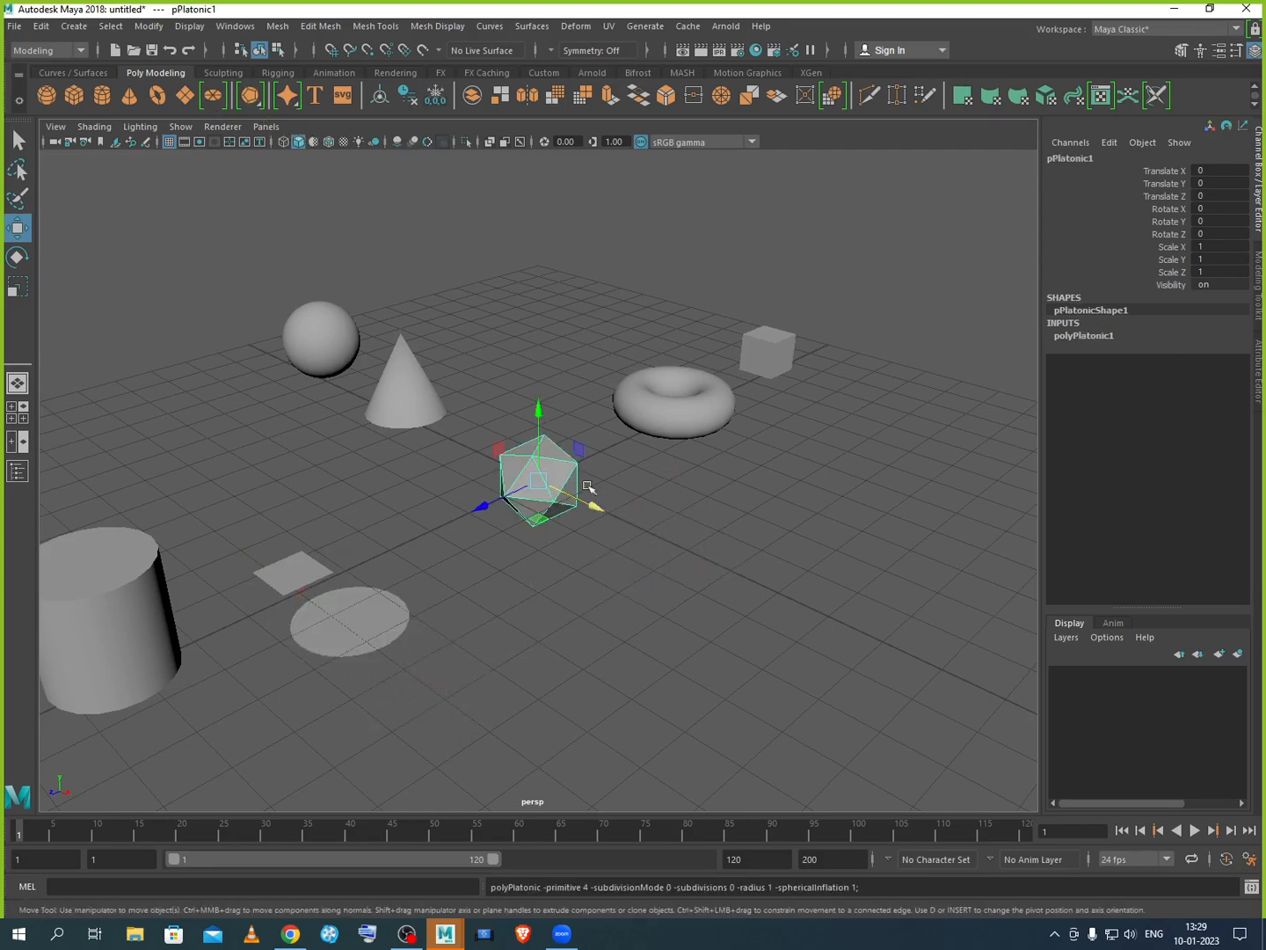
pyautogui.moveTo(539, 422); pyautogui.dragTo(539, 403)
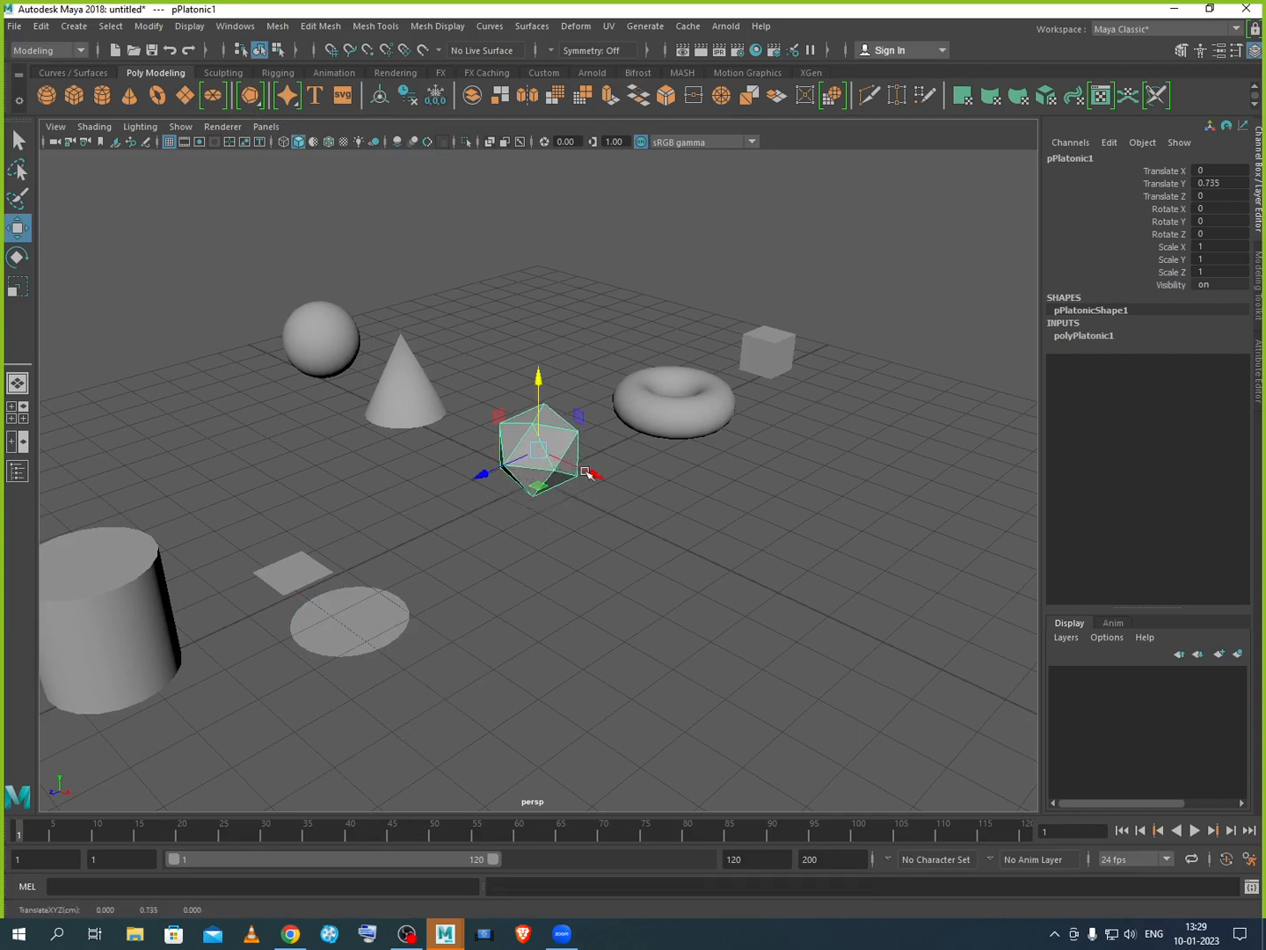
pyautogui.moveTo(539, 484); pyautogui.dragTo(218, 402)
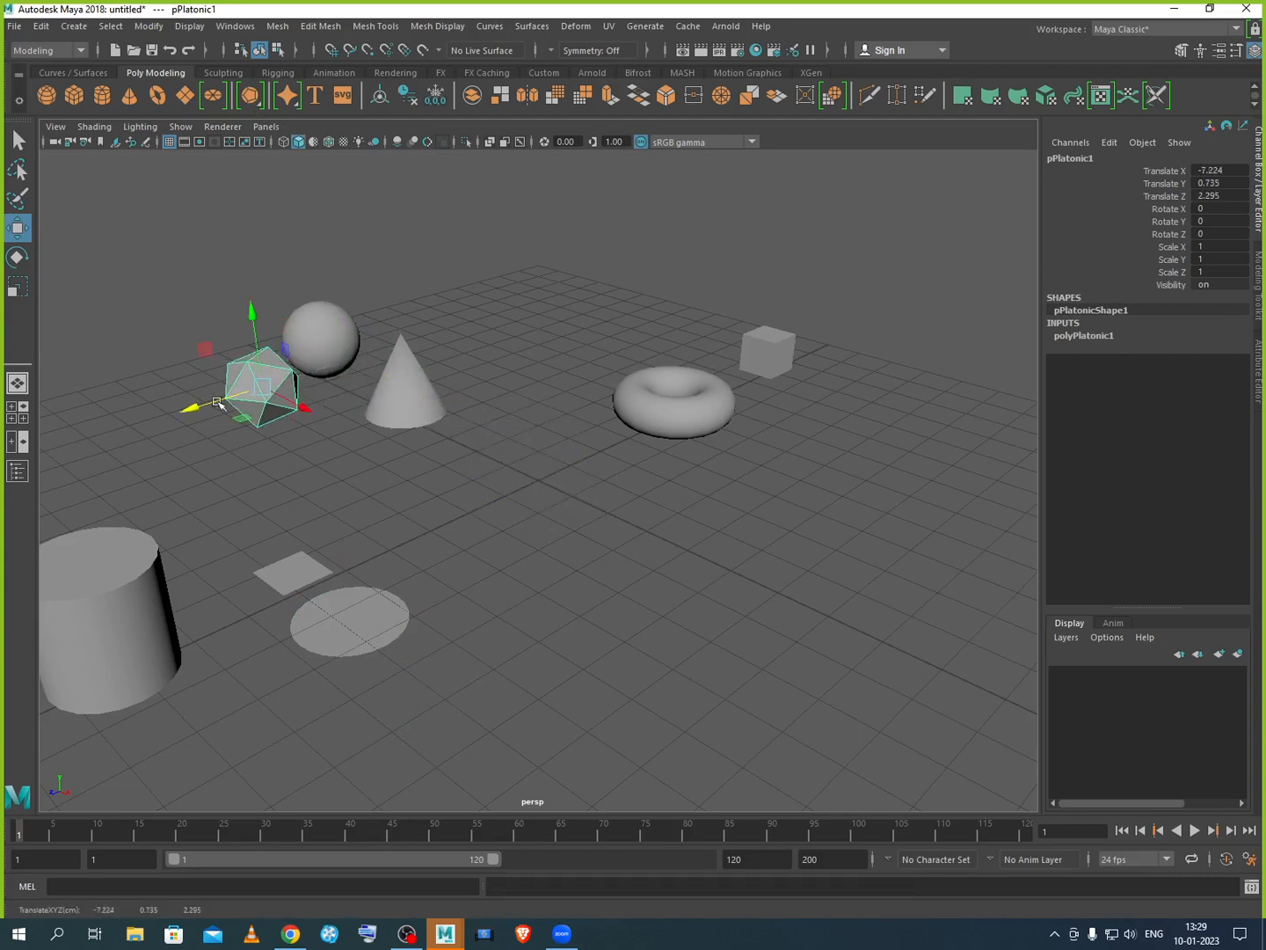
pyautogui.moveTo(300, 407); pyautogui.dragTo(263, 389)
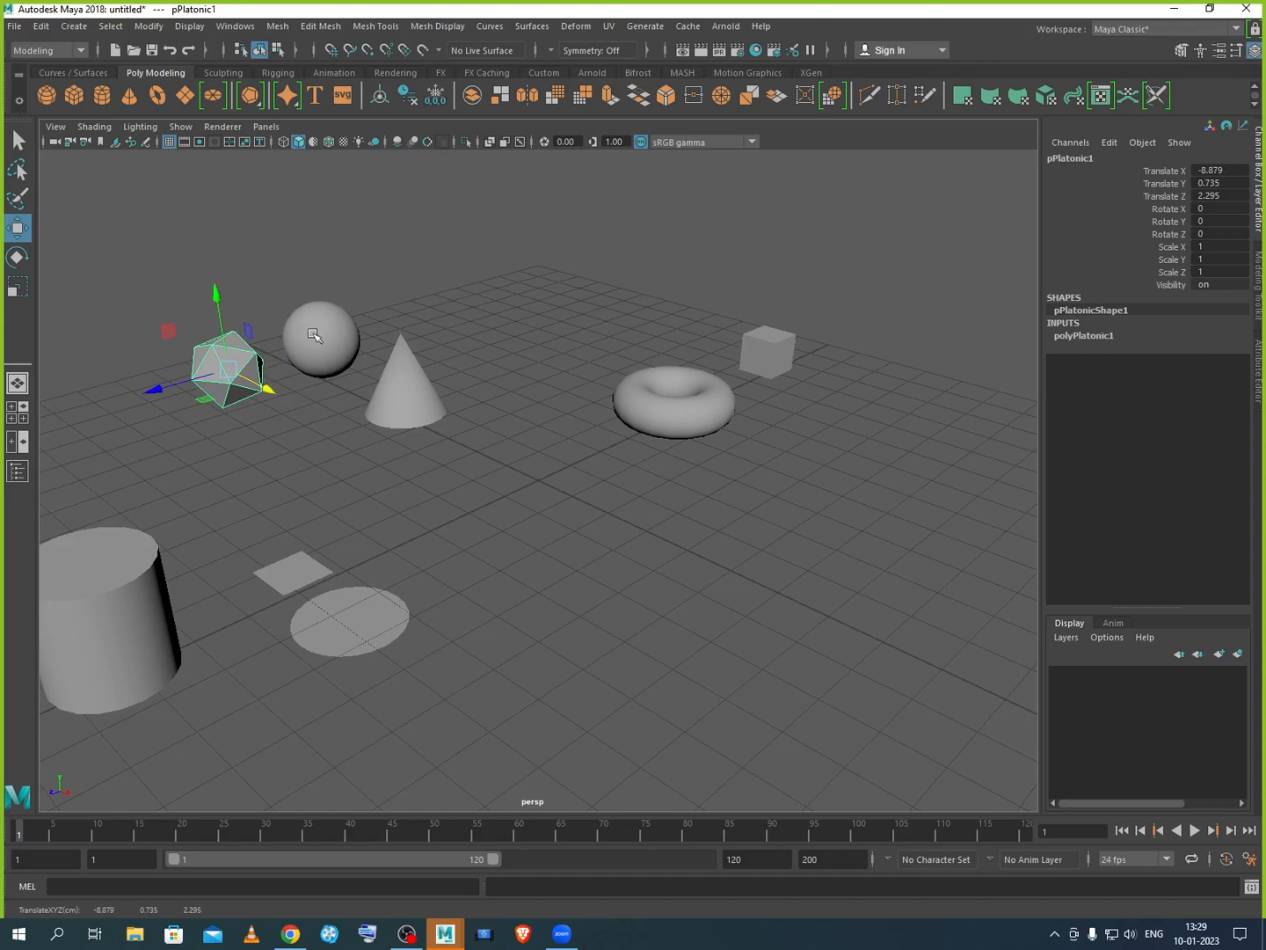
# Step: Create a polygon super shape, move it behind the cone at about 1.04 in Y and -3.89 in Z, and deselect it
pyautogui.click(283, 93)
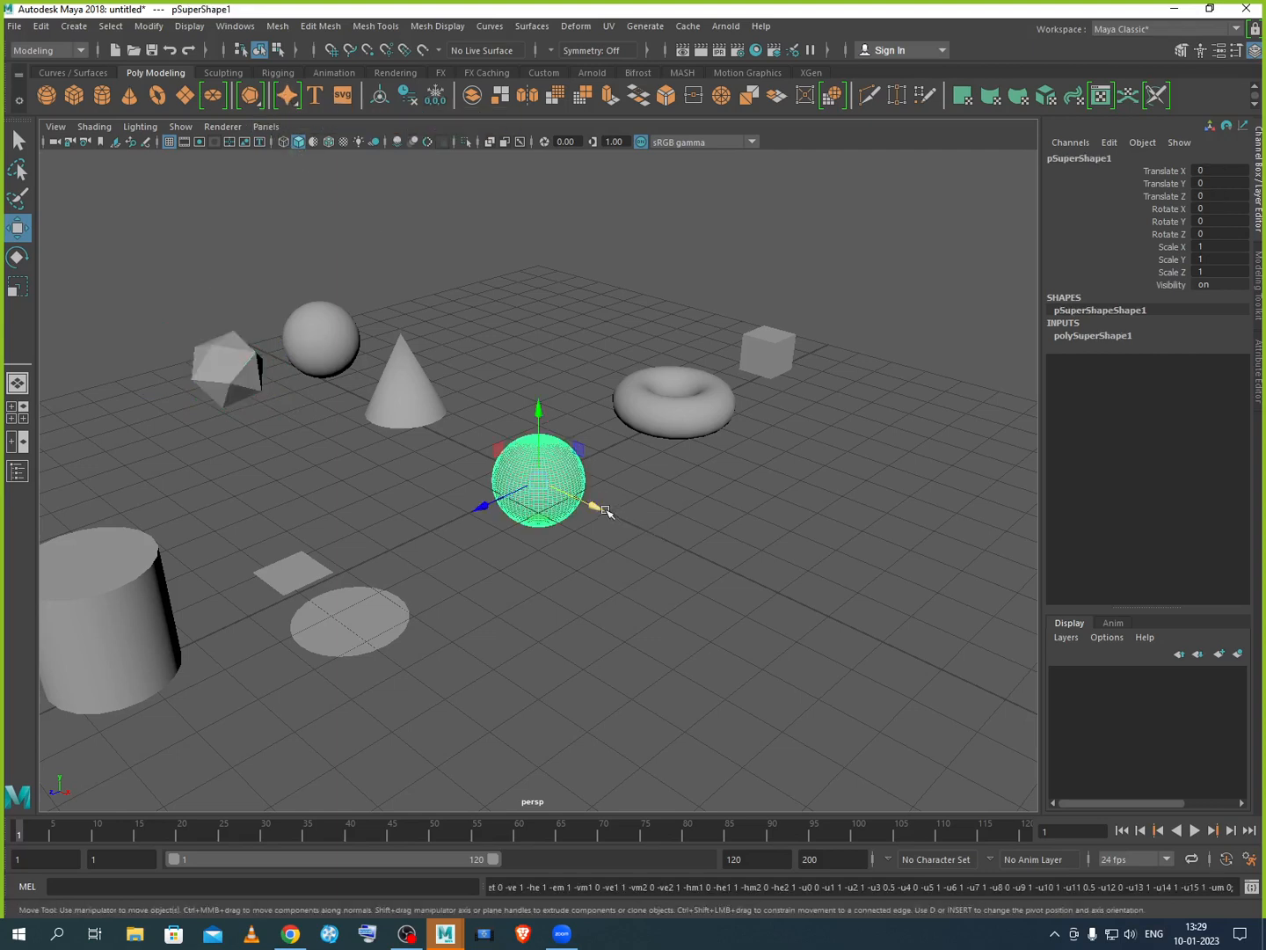
pyautogui.moveTo(590, 506); pyautogui.dragTo(357, 365)
pyautogui.moveTo(246, 385); pyautogui.dragTo(355, 356)
pyautogui.click(422, 272)
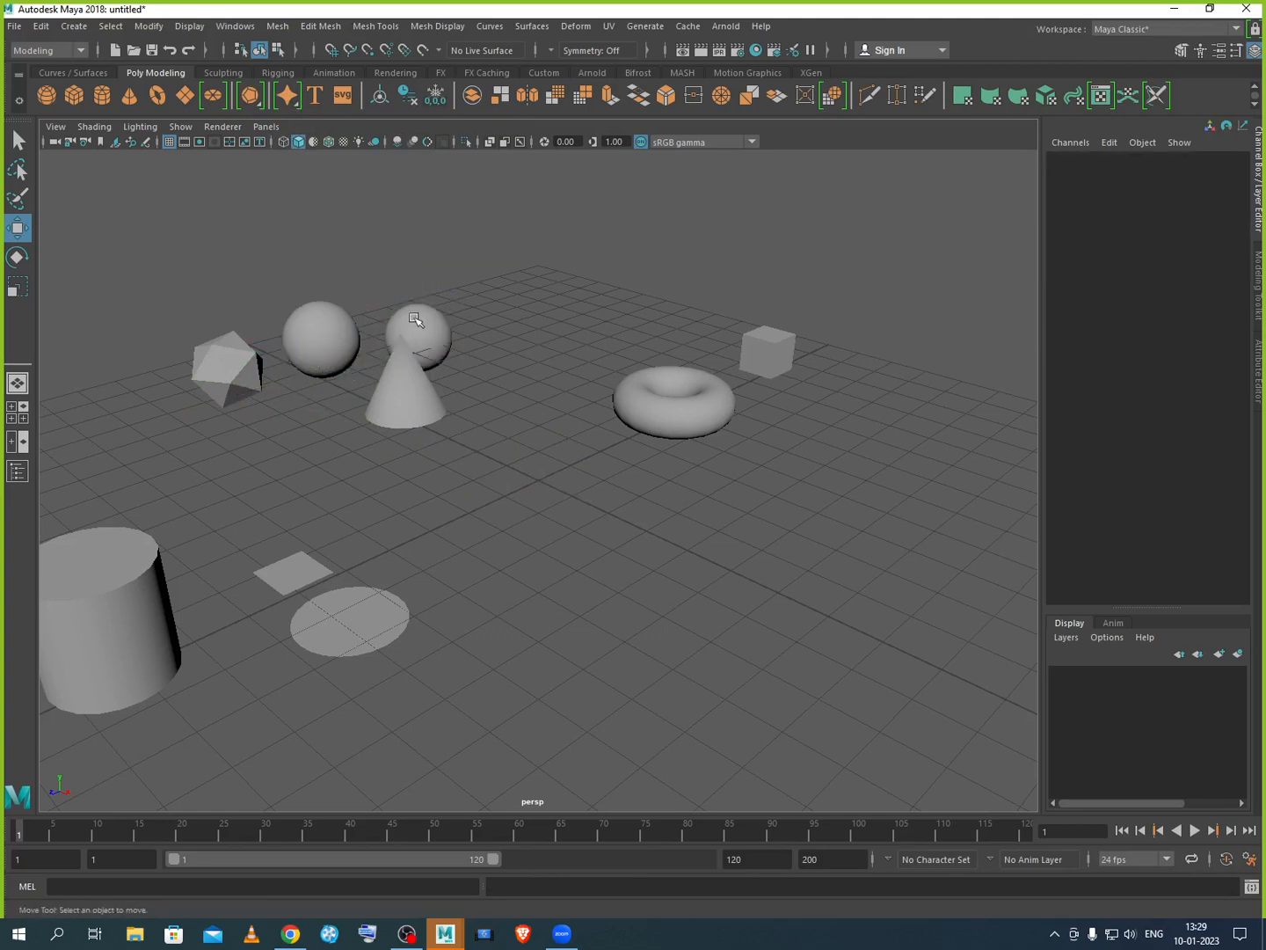
pyautogui.click(415, 320)
pyautogui.moveTo(422, 281); pyautogui.dragTo(420, 248)
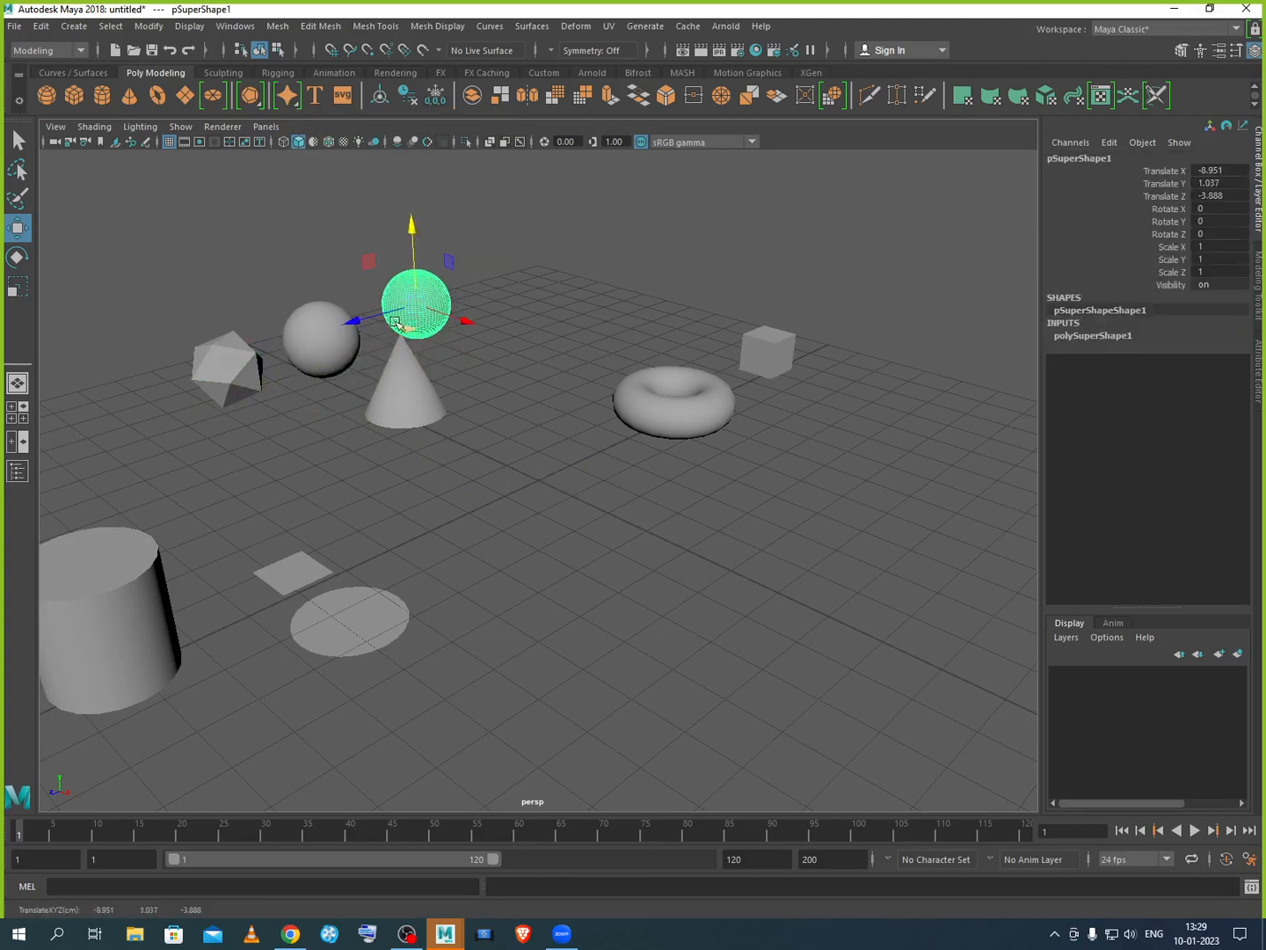
pyautogui.moveTo(462, 321); pyautogui.dragTo(466, 332)
pyautogui.click(471, 428)
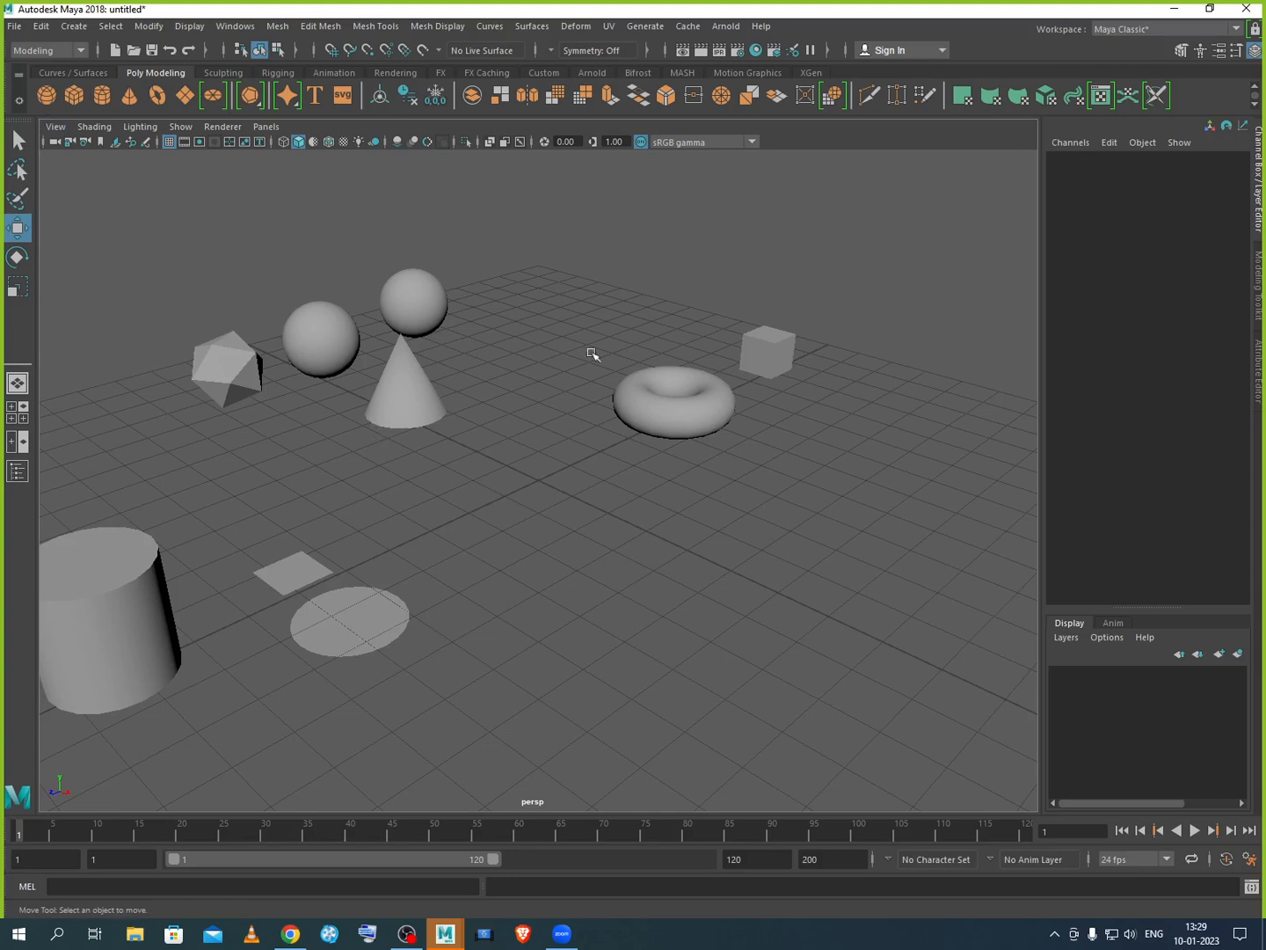
# Step: Expand the creation inputs of the original polygon sphere (pSphere1) and set its radius to 2
pyautogui.click(333, 338)
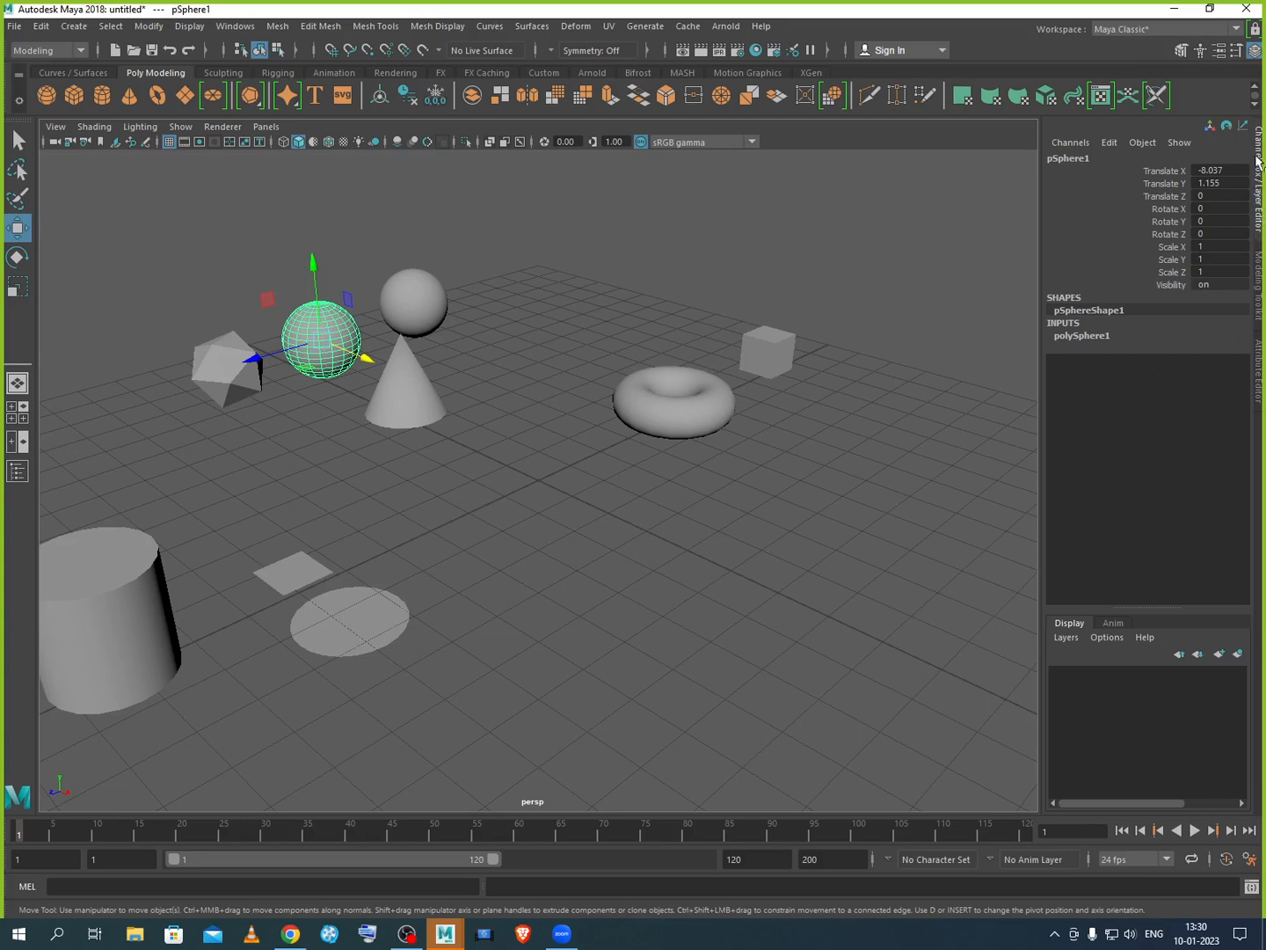
pyautogui.click(1255, 51)
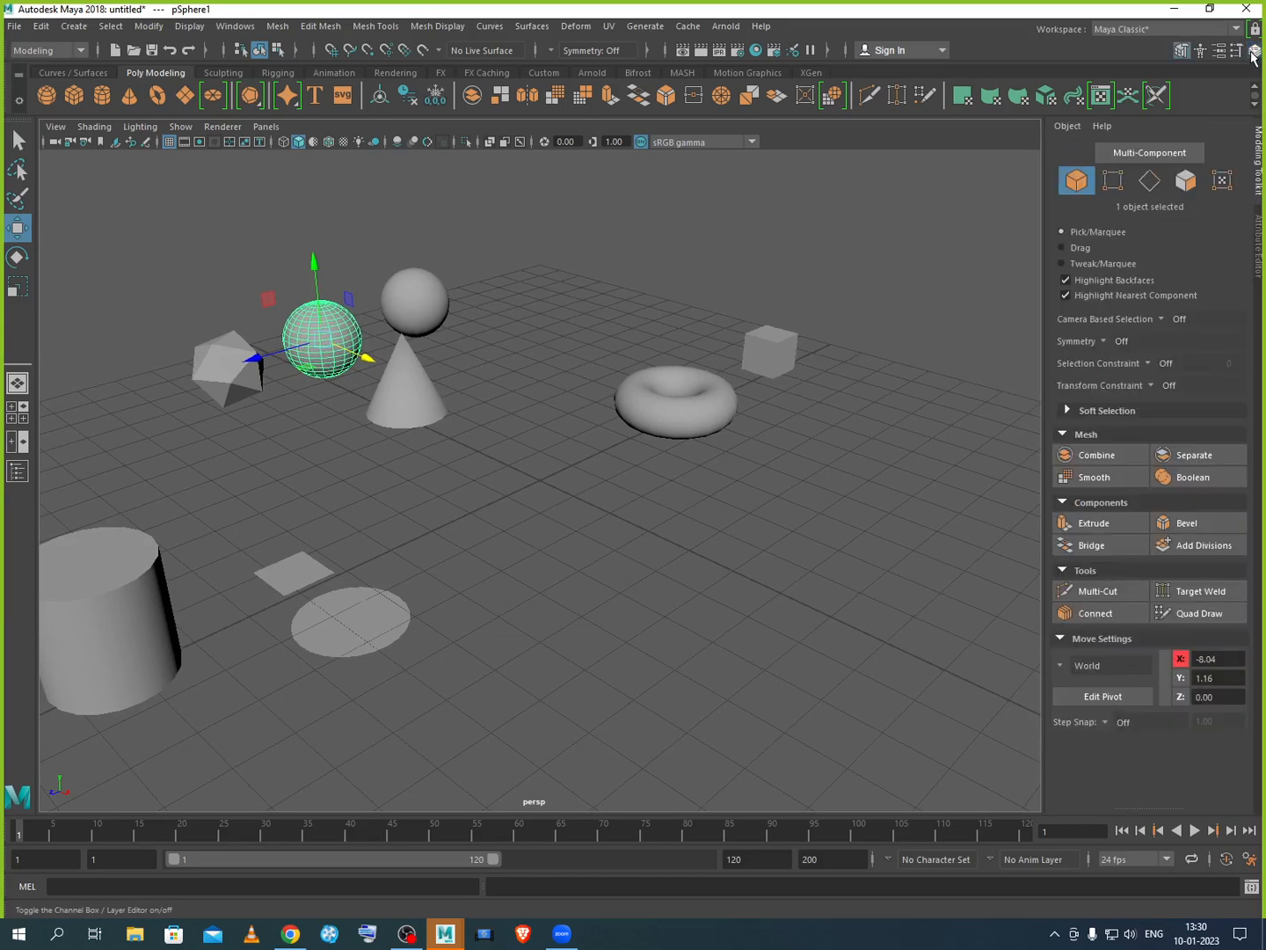
pyautogui.click(1255, 53)
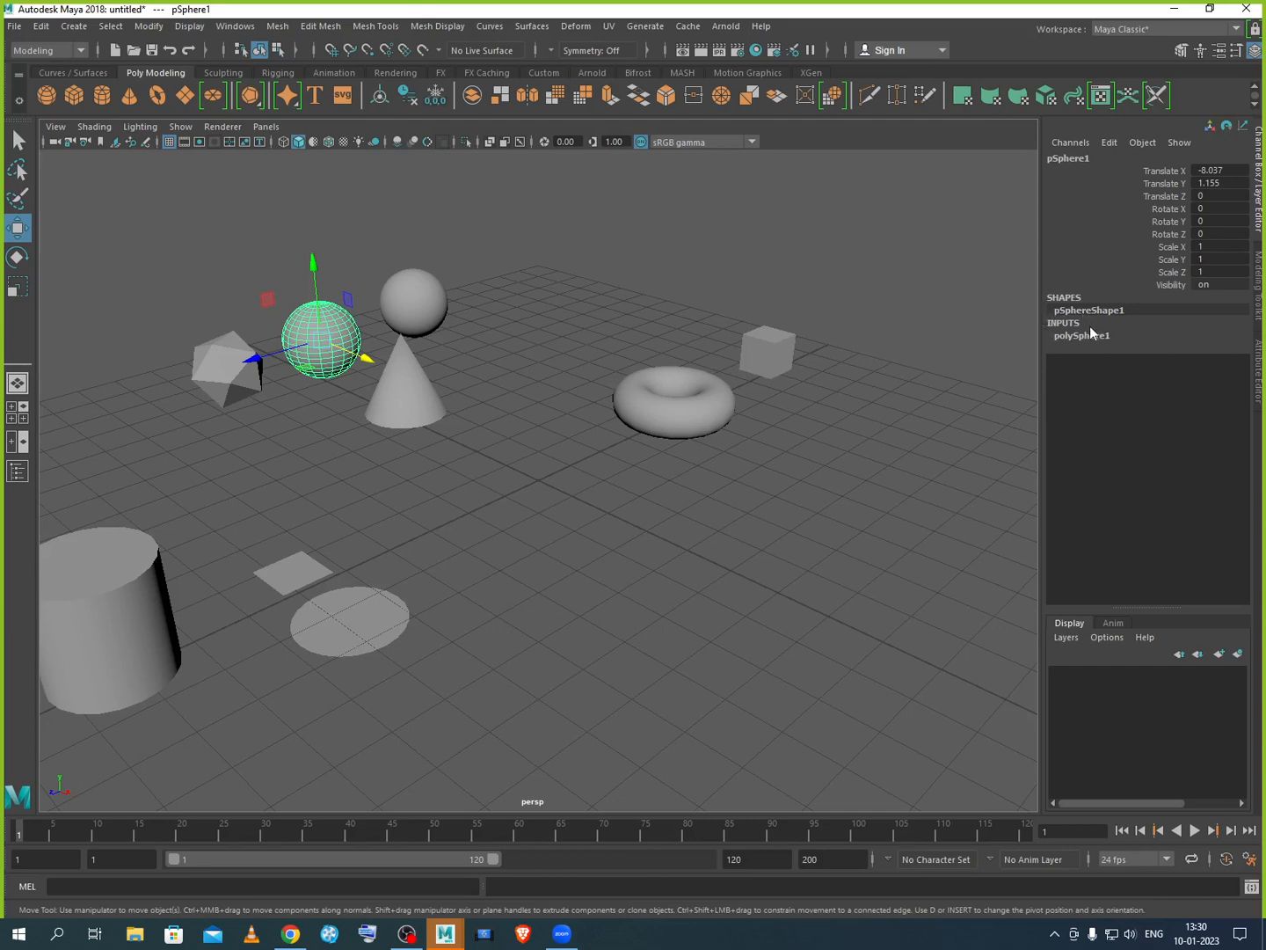
pyautogui.doubleClick(1105, 309)
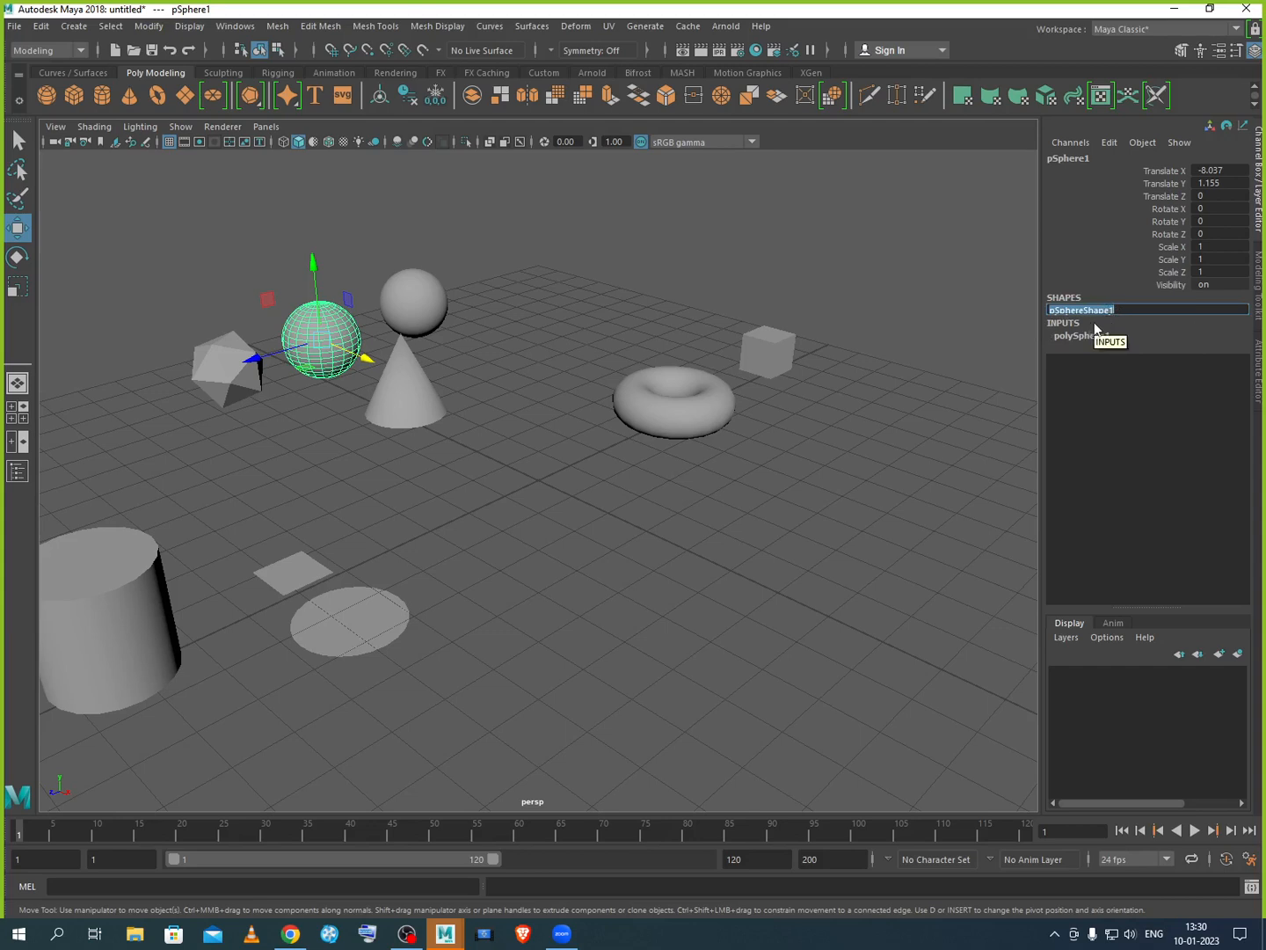
pyautogui.click(1096, 320)
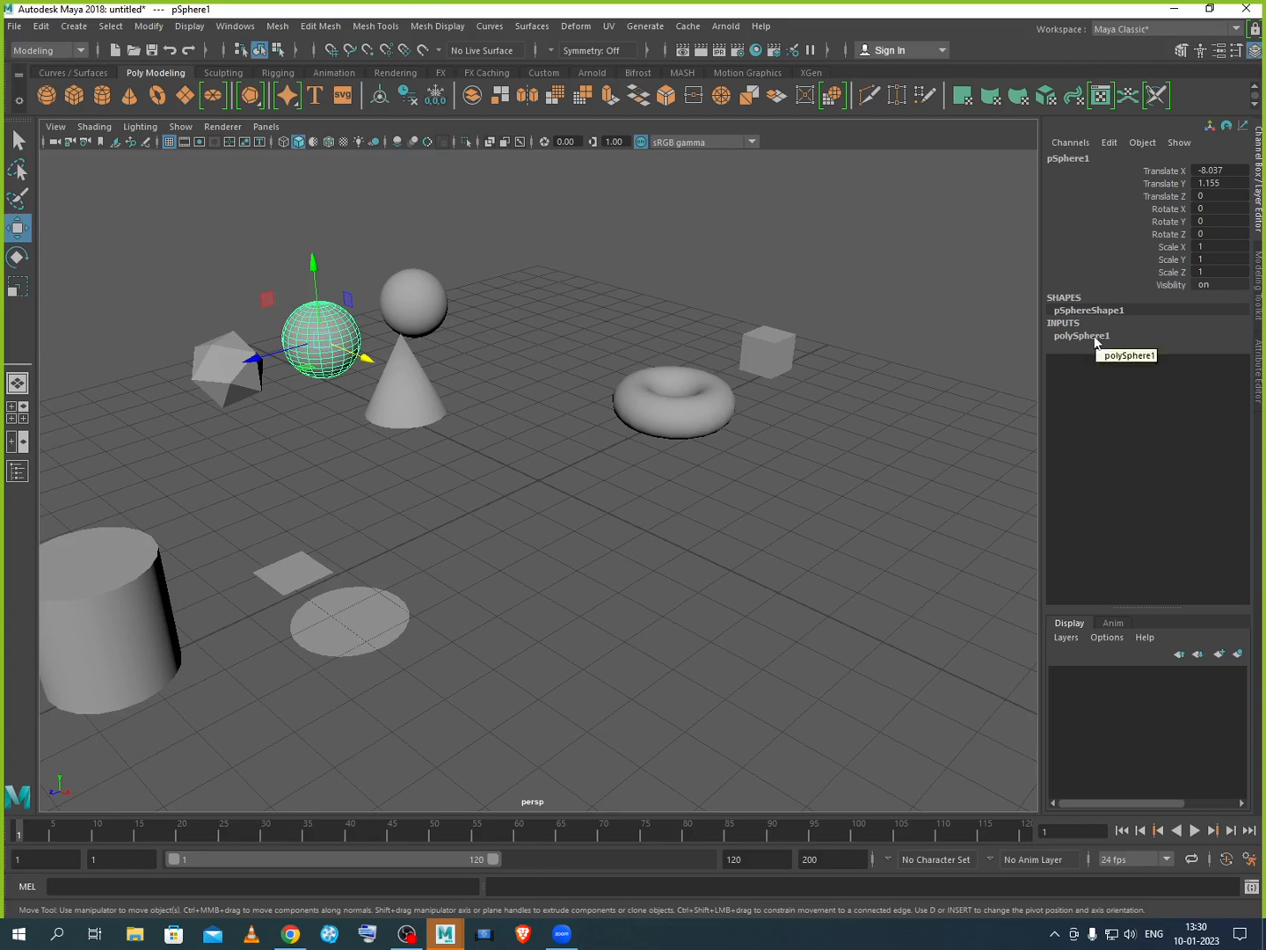
pyautogui.click(1092, 338)
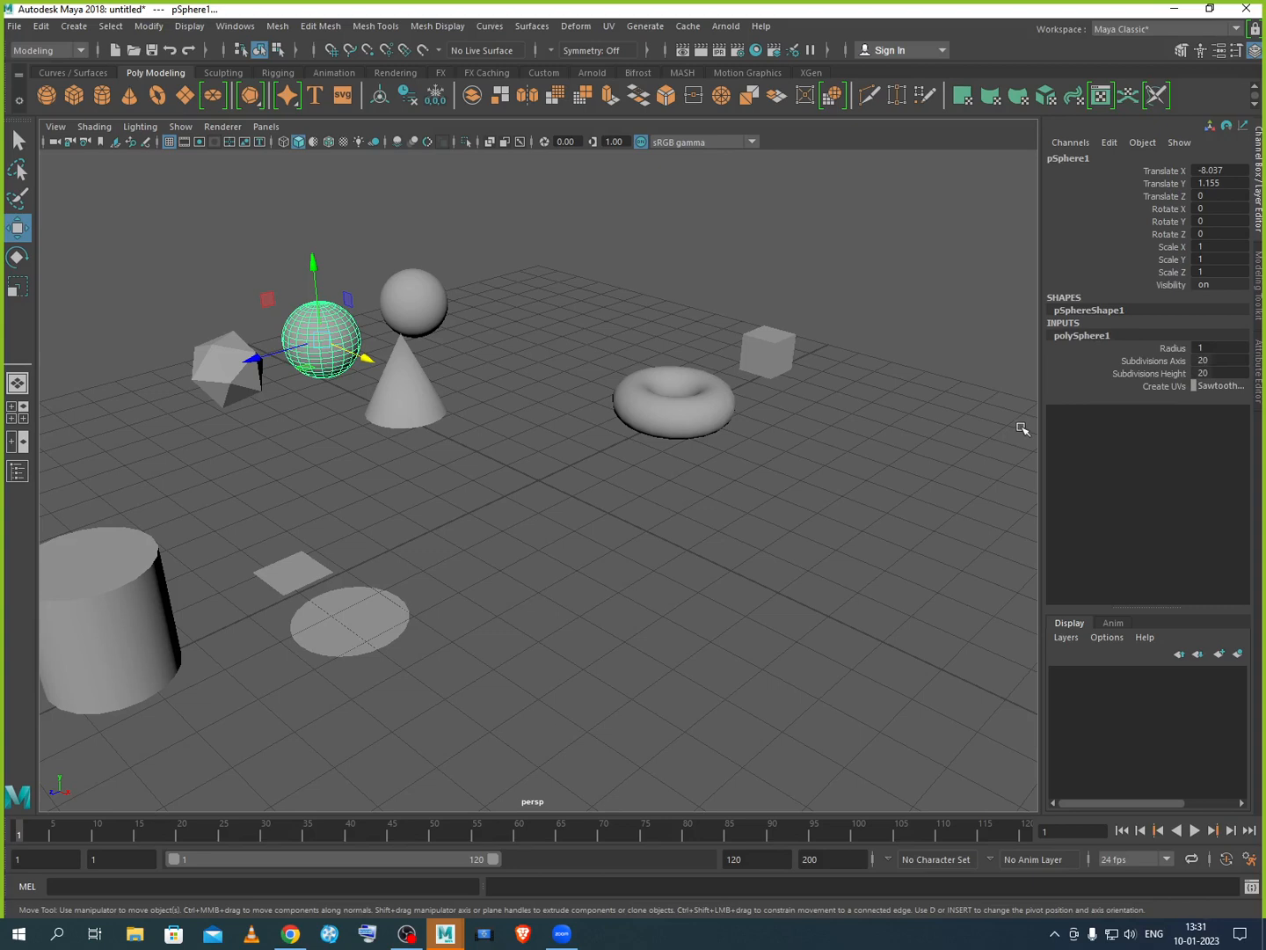
pyautogui.doubleClick(1207, 348)
pyautogui.press('Return')
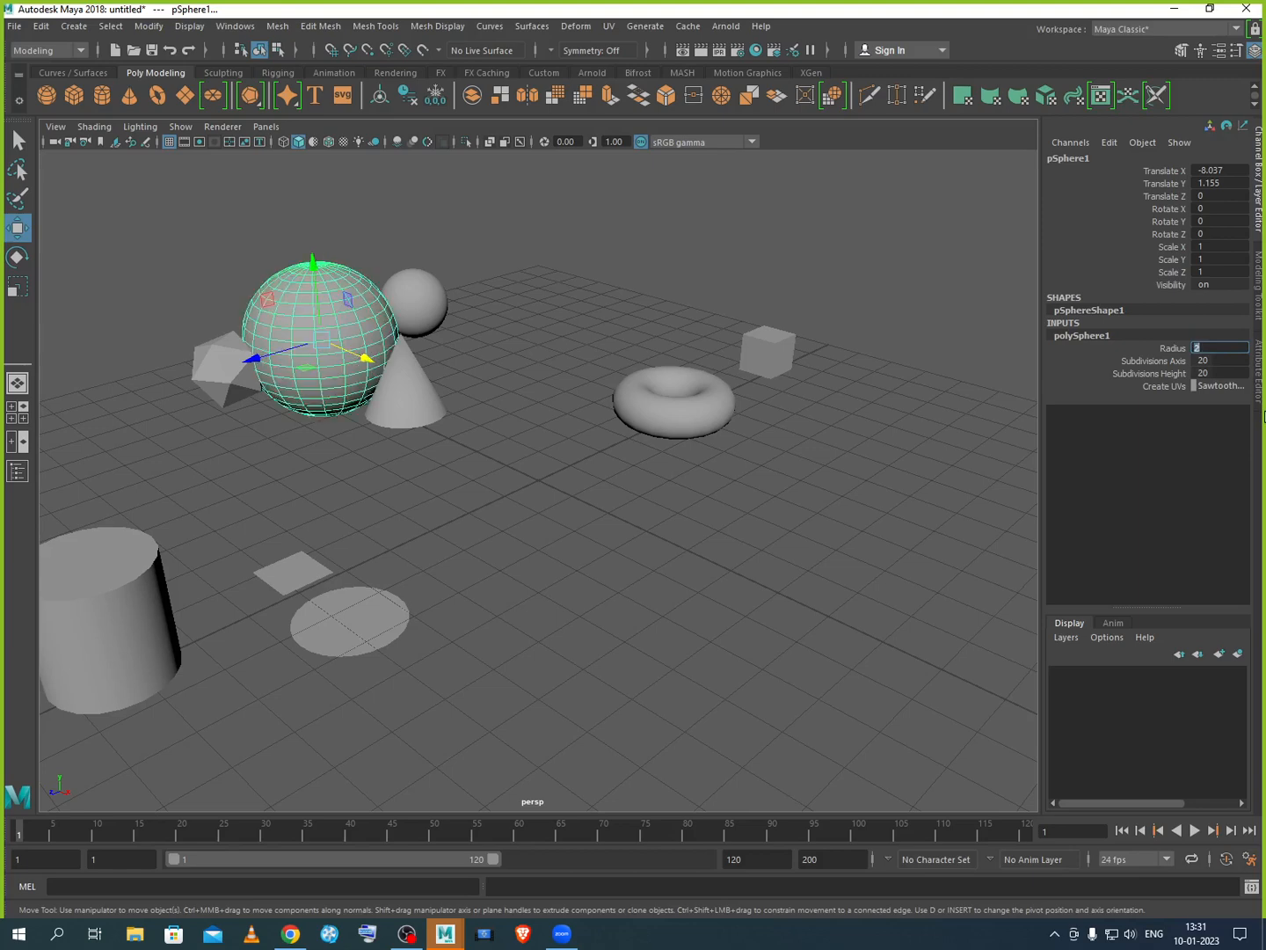
# Step: Move the sphere along X to about 3.67 and set its radius to 1
pyautogui.moveTo(363, 361); pyautogui.dragTo(689, 623)
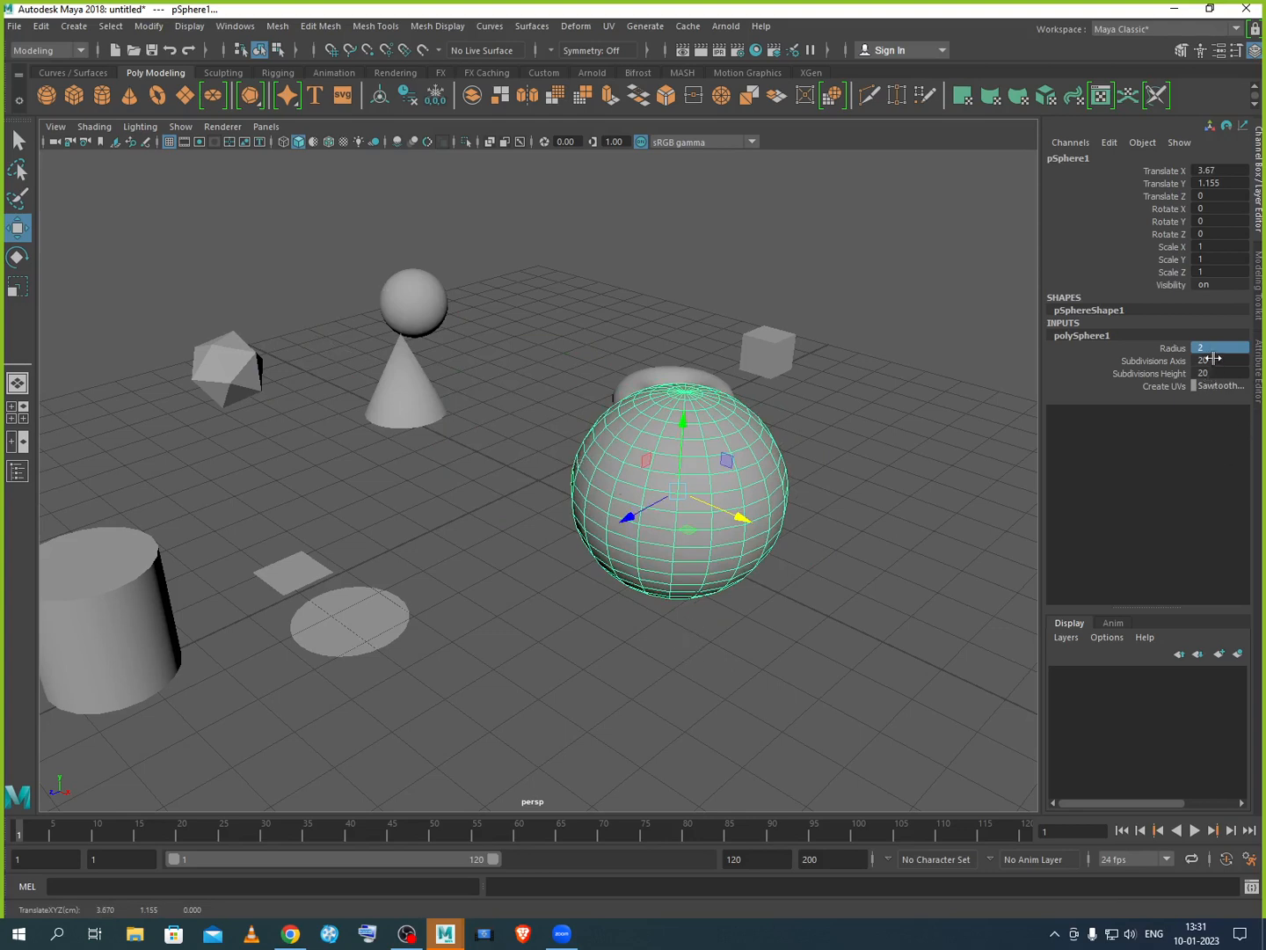
pyautogui.press('1')
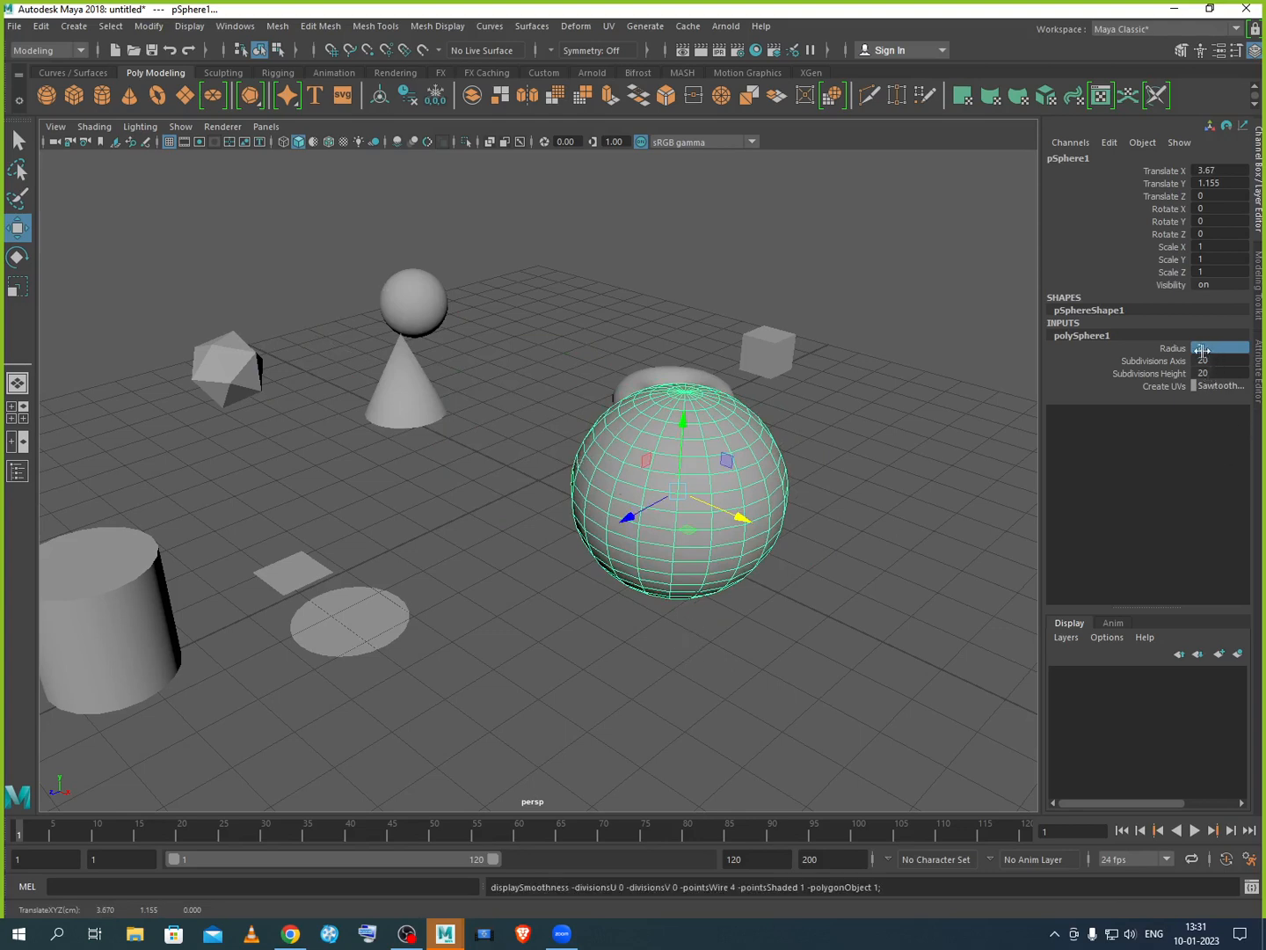
pyautogui.doubleClick(1214, 348)
pyautogui.press('Return')
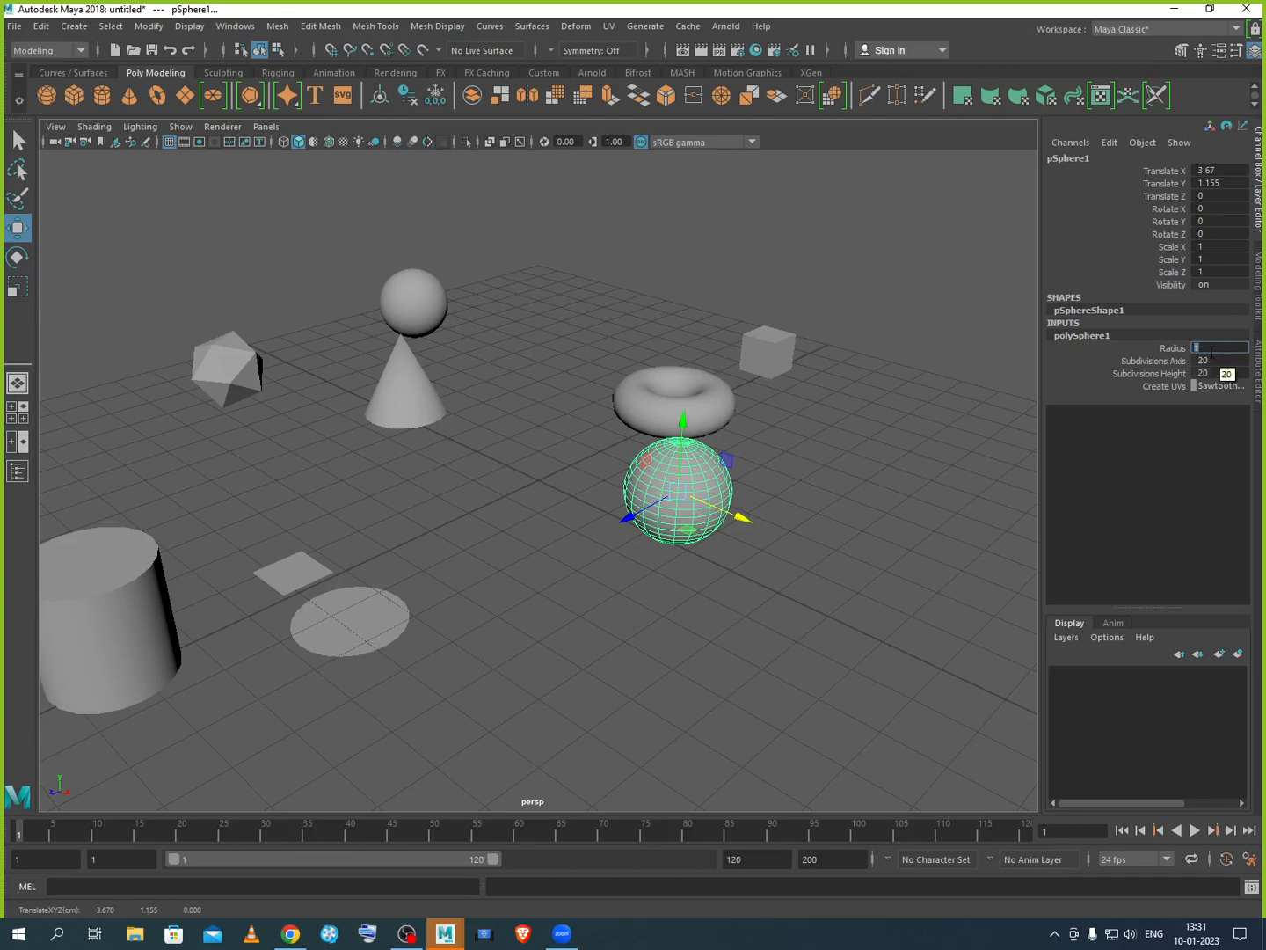
# Step: Set the sphere's Subdivisions Axis to 3 and examine the resulting shape up close
pyautogui.scroll(3, 881, 448)
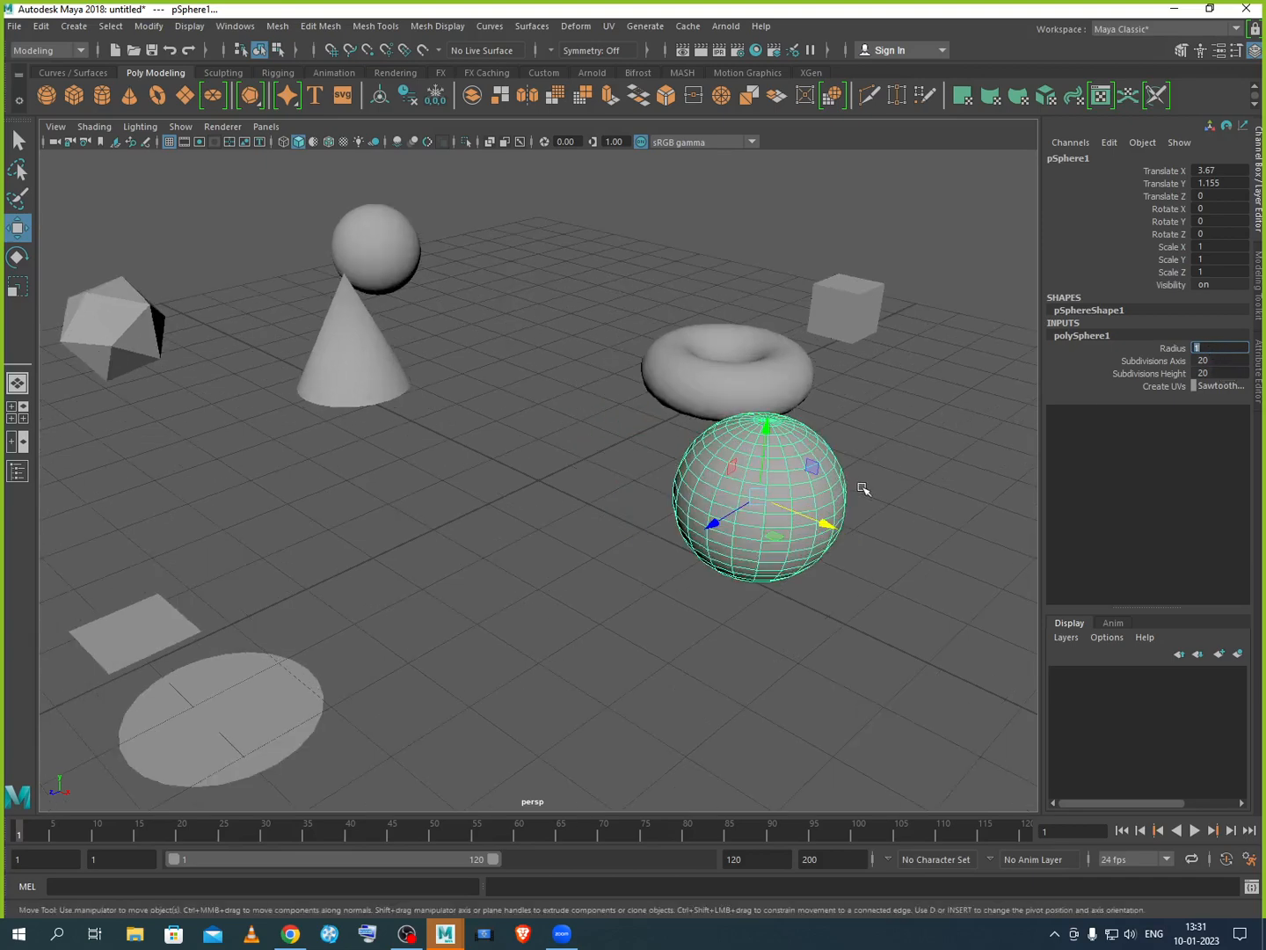
pyautogui.keyDown('alt'); pyautogui.moveTo(846, 518); pyautogui.dragTo(681, 517, button='middle'); pyautogui.keyUp('alt')
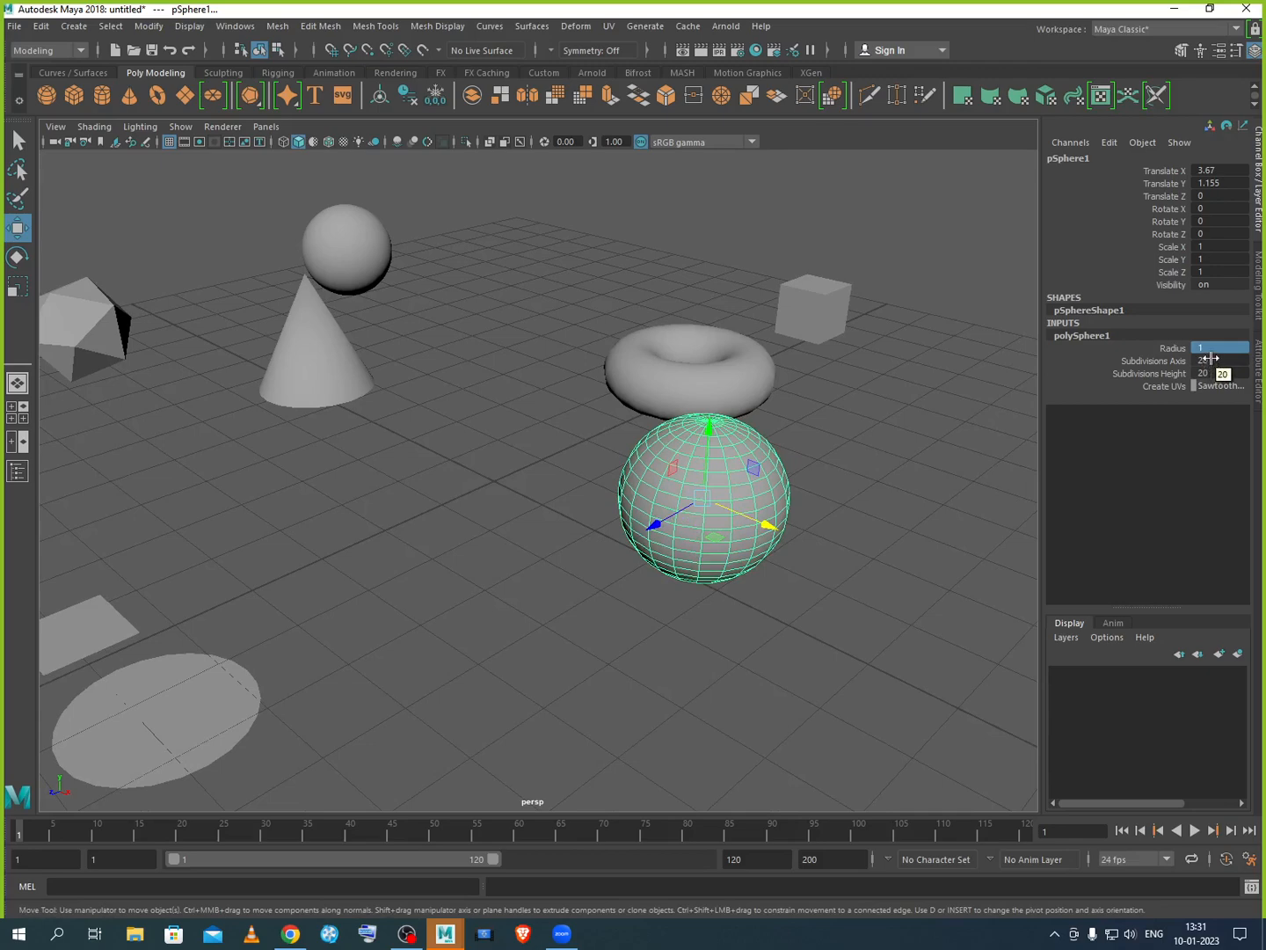
pyautogui.scroll(5, 730, 552)
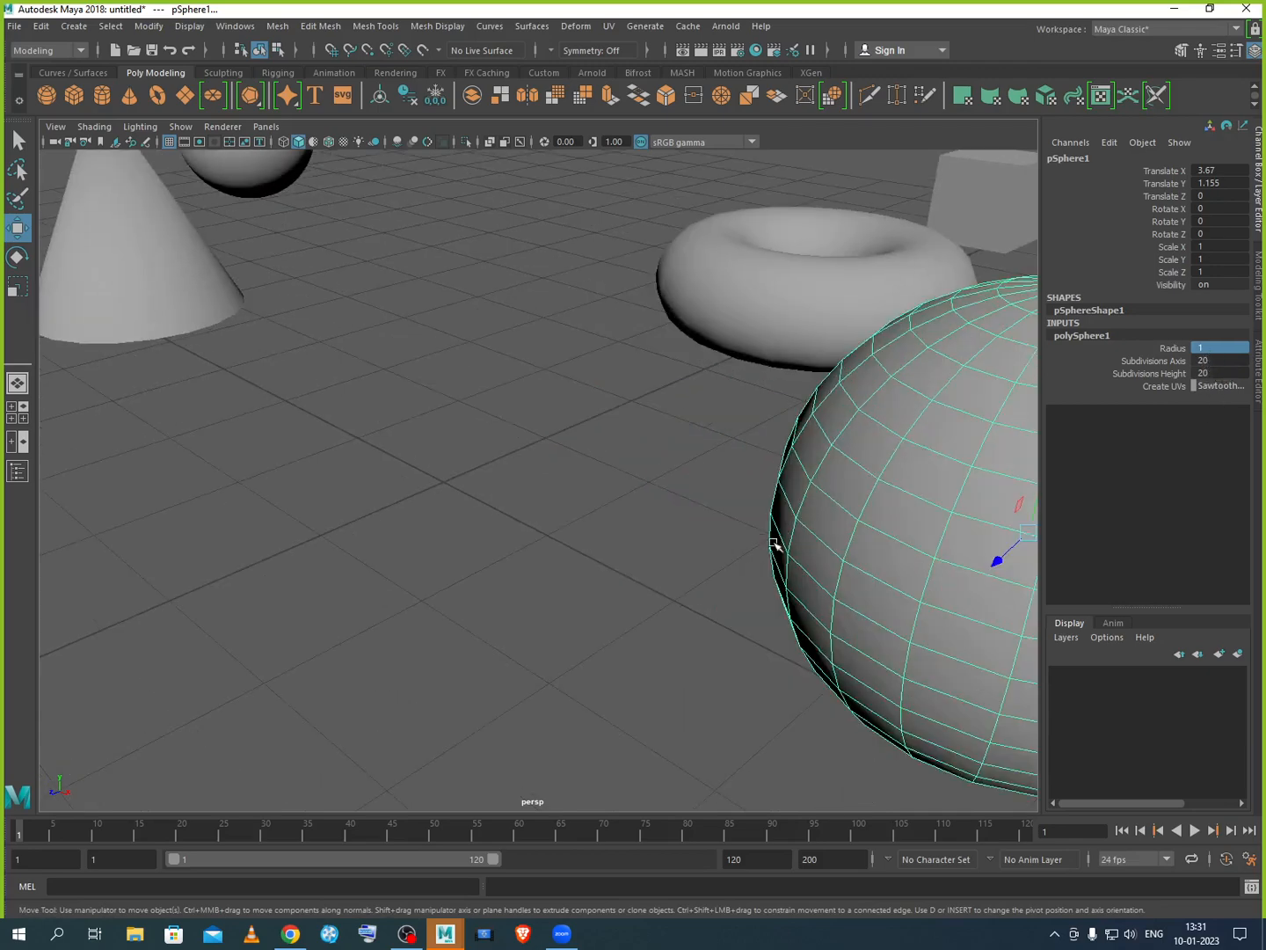
pyautogui.scroll(-4, 739, 538)
pyautogui.scroll(5, 897, 570)
pyautogui.scroll(-3, 528, 581)
pyautogui.press('f')
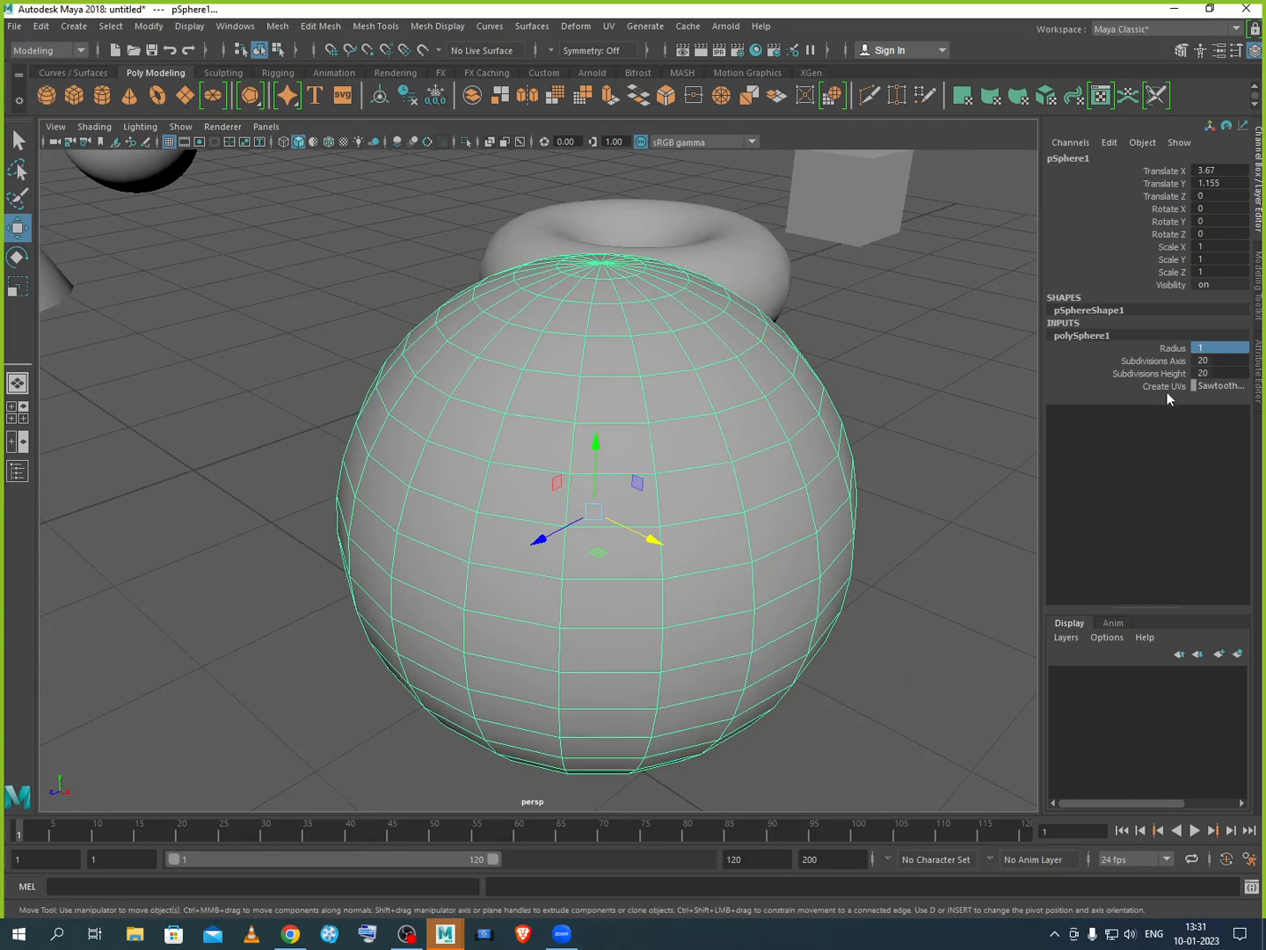
pyautogui.doubleClick(1215, 359)
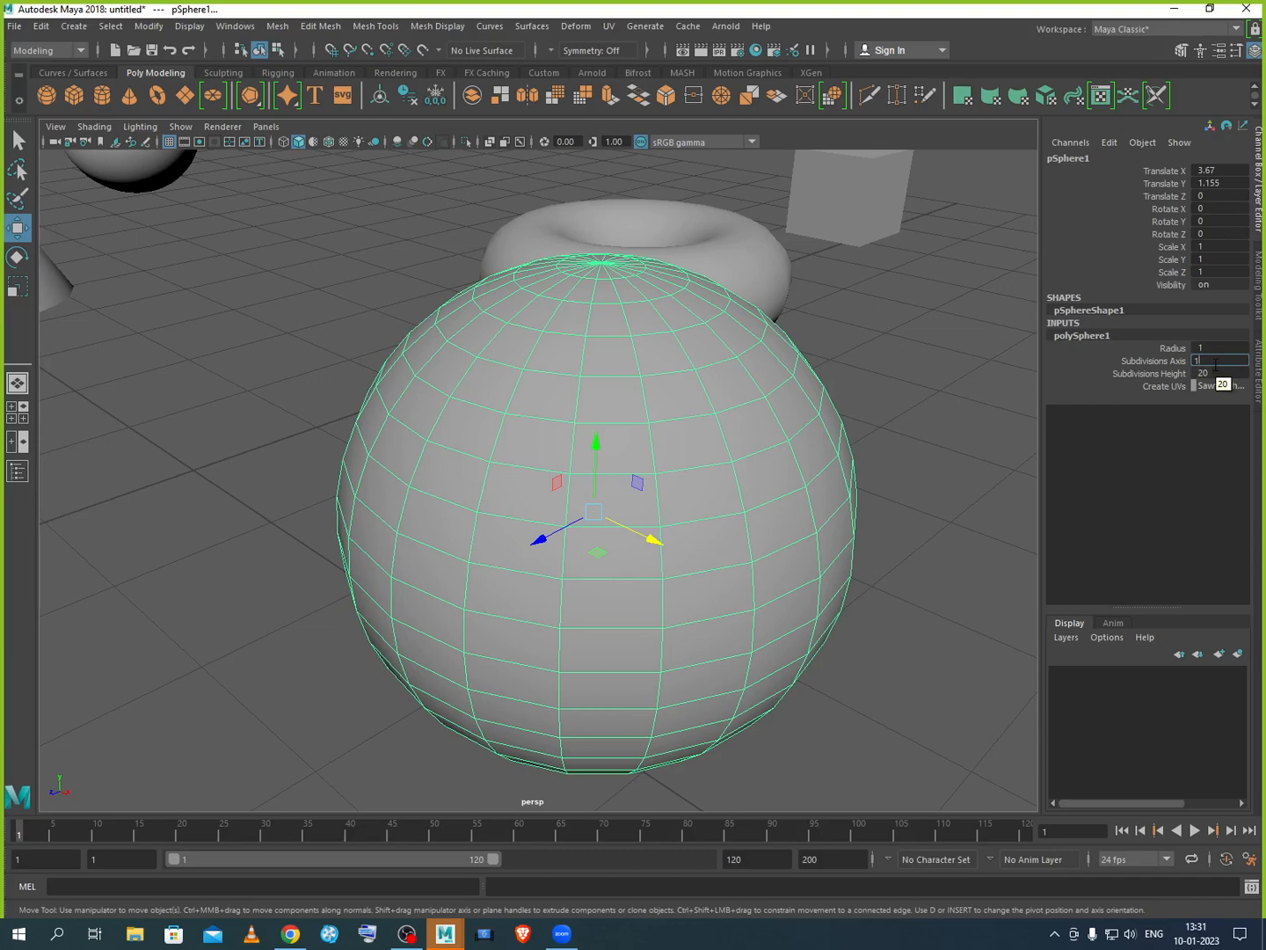
pyautogui.write('3')
pyautogui.press('Return')
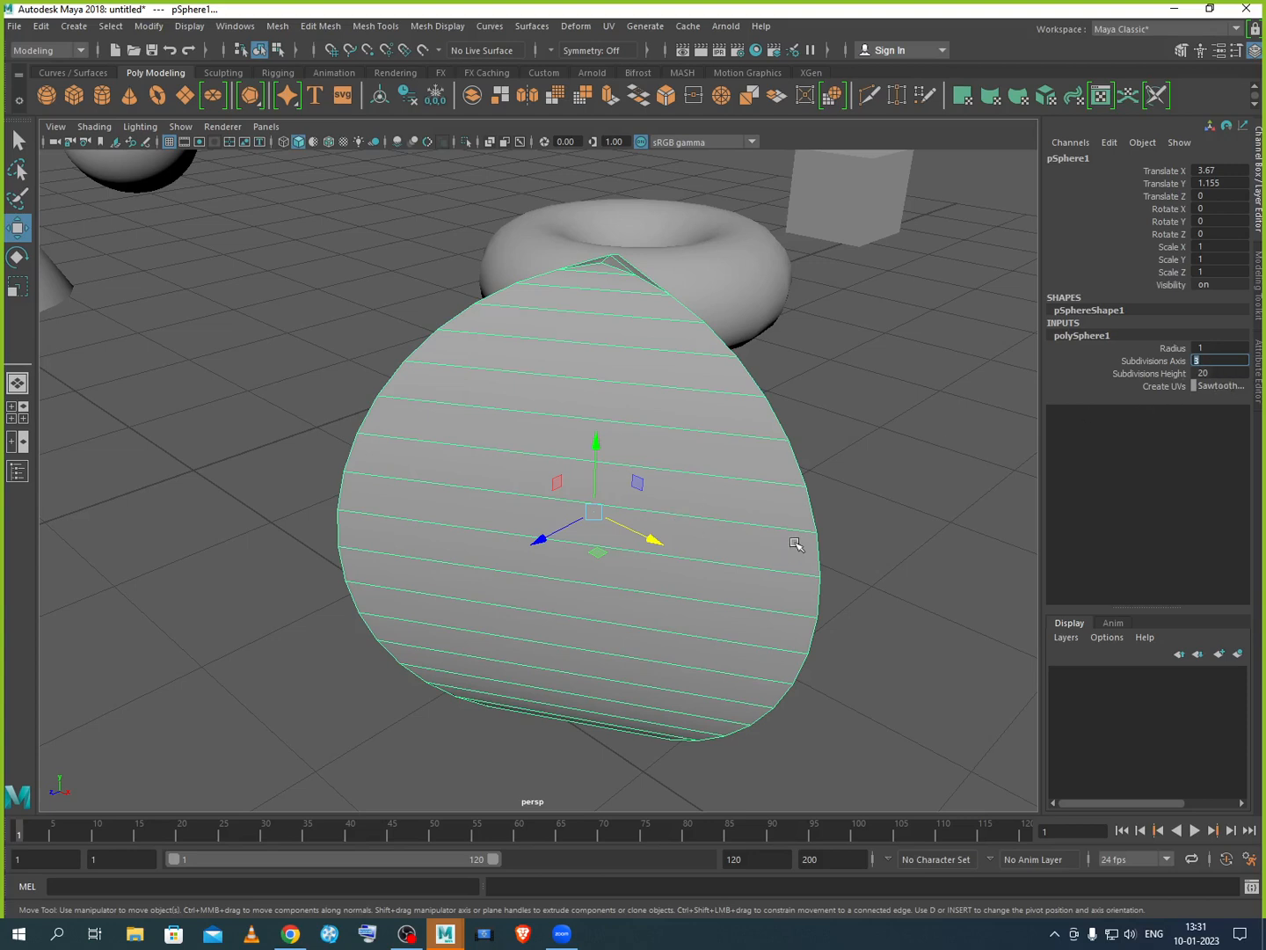
pyautogui.moveTo(782, 495)
pyautogui.keyDown('alt'); pyautogui.mouseDown()
pyautogui.moveTo(769, 531)
pyautogui.moveTo(764, 512)
pyautogui.moveTo(577, 514)
pyautogui.moveTo(873, 506)
pyautogui.moveTo(660, 517)
pyautogui.moveTo(768, 514)
pyautogui.mouseUp(); pyautogui.keyUp('alt')
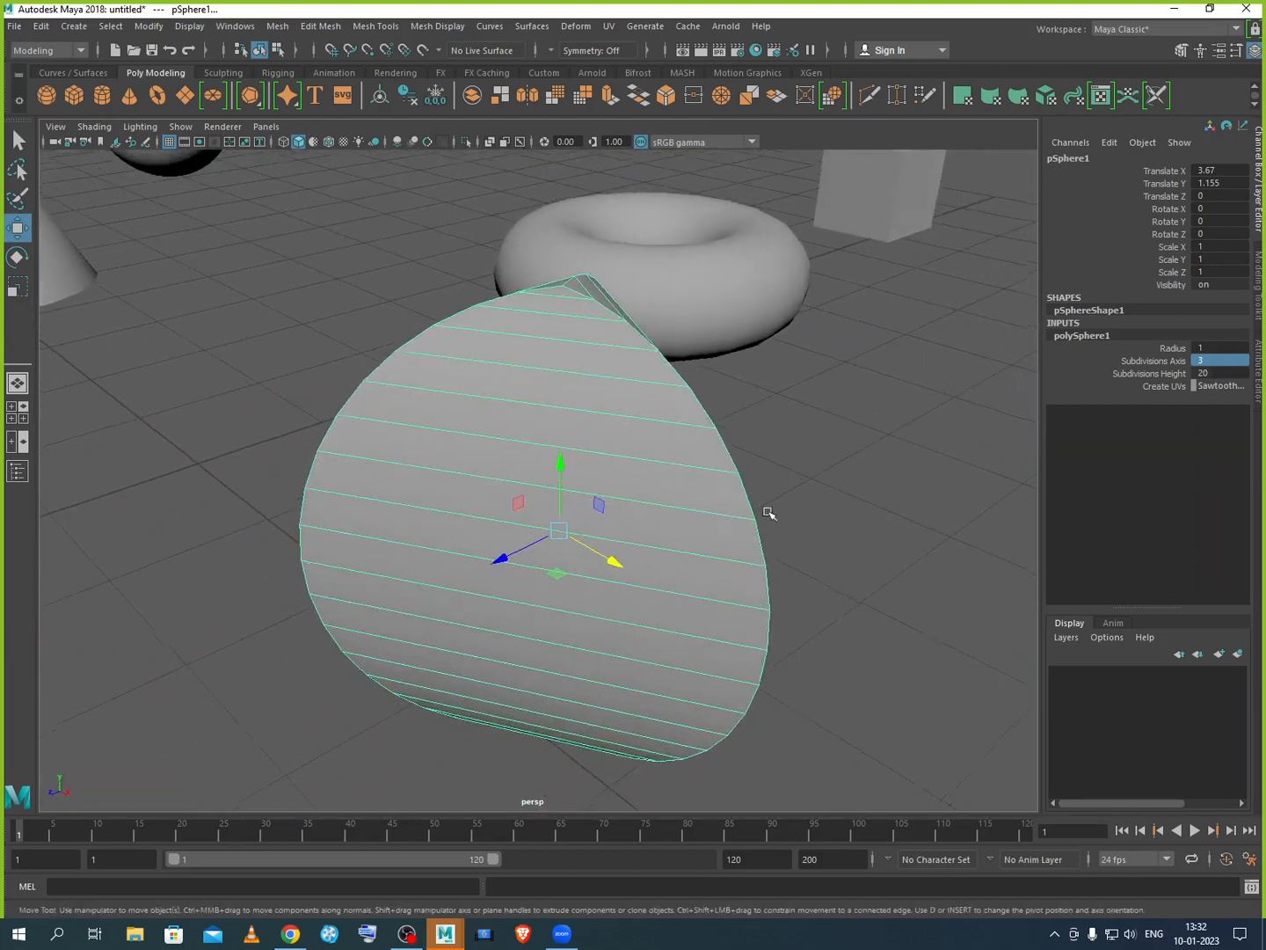
# Step: Set the sphere's Subdivisions Axis back to 20
pyautogui.click(1208, 360)
pyautogui.write('20')
pyautogui.press('Return')
# Step: Set the sphere's Subdivisions Height to 3 and examine the shape from above and below
pyautogui.click(1208, 373)
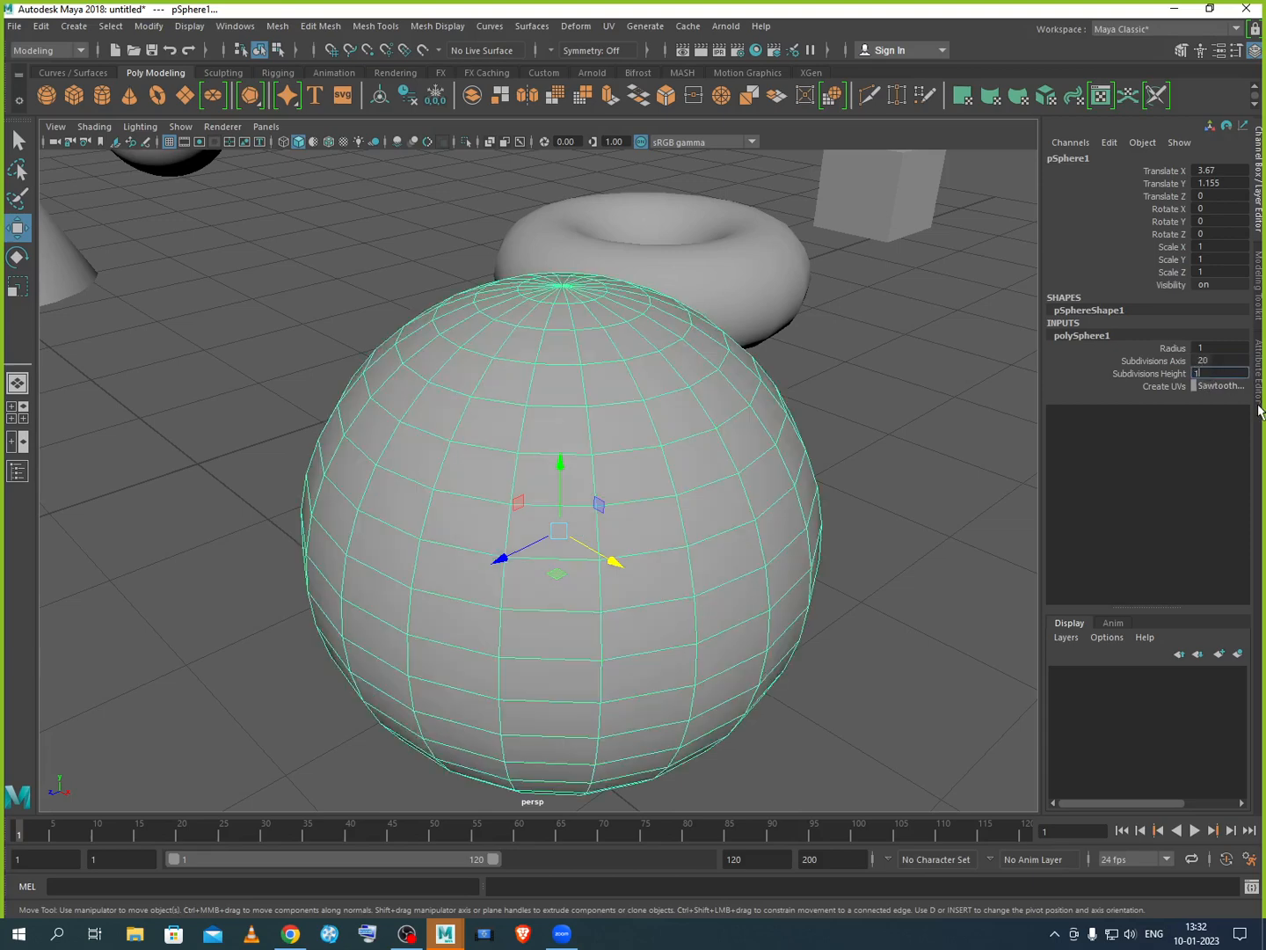
pyautogui.press('Return')
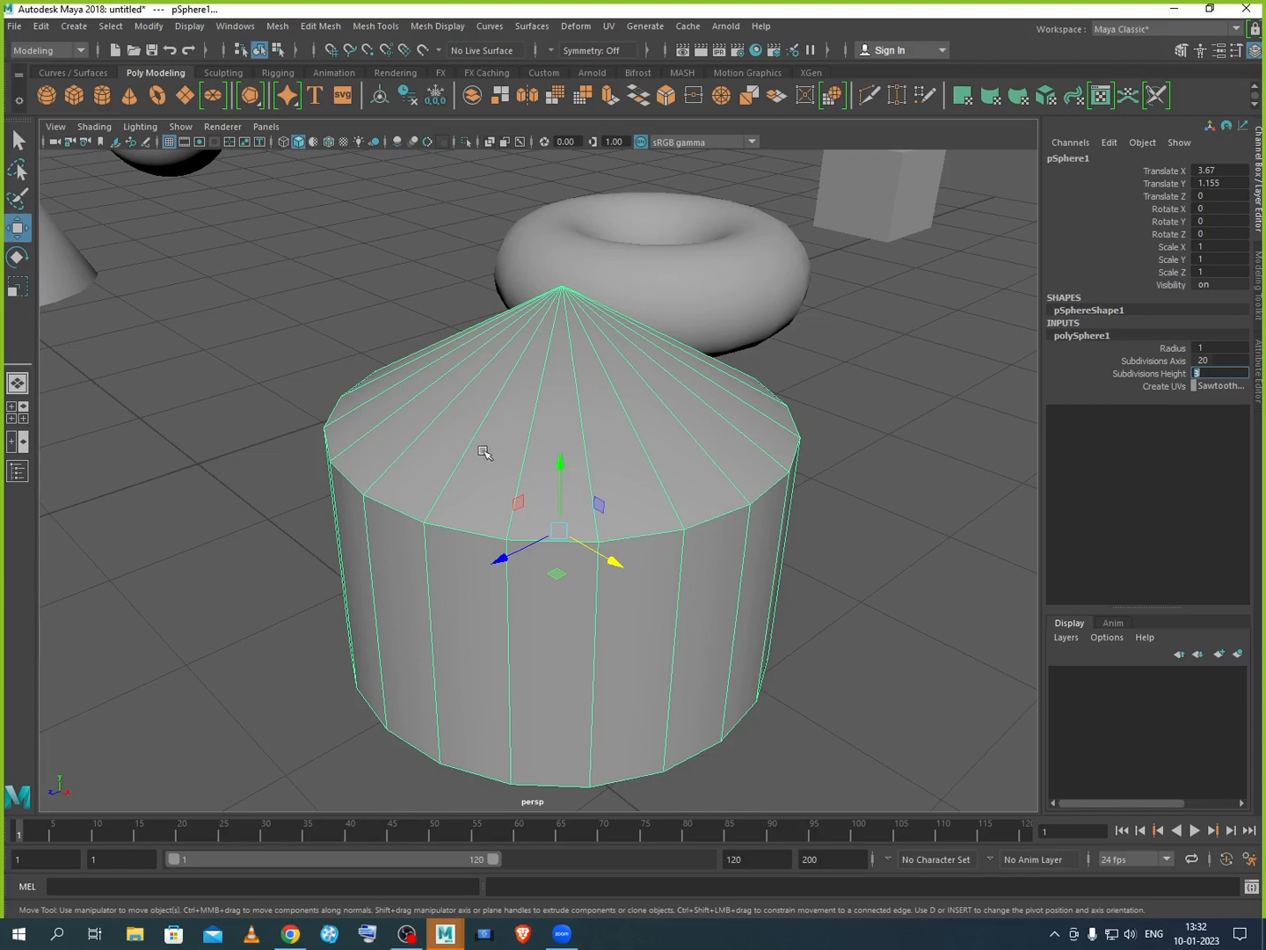
pyautogui.keyDown('alt'); pyautogui.moveTo(580, 637); pyautogui.dragTo(490, 464); pyautogui.keyUp('alt')
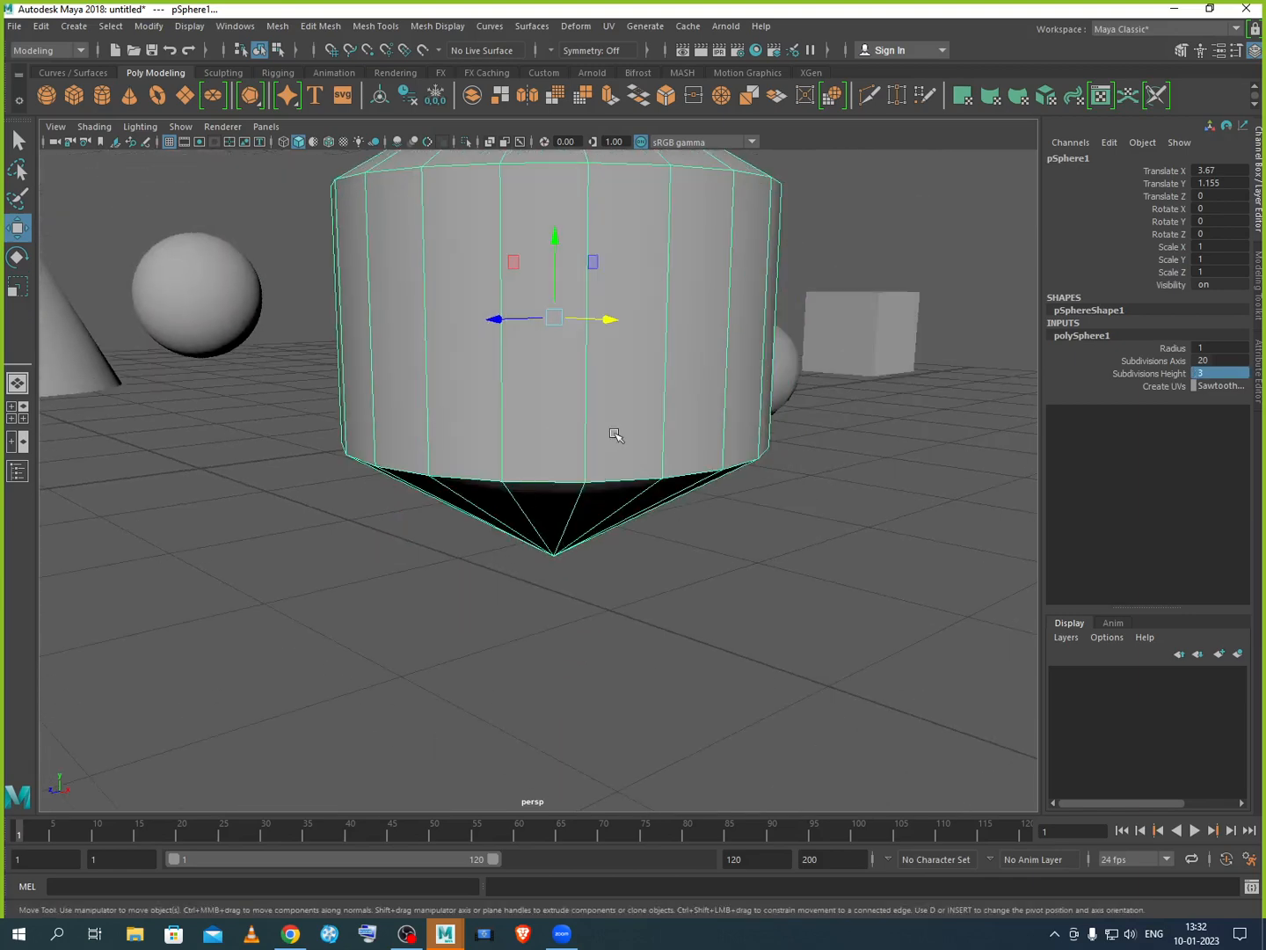
pyautogui.keyDown('alt'); pyautogui.moveTo(628, 569); pyautogui.dragTo(458, 321); pyautogui.keyUp('alt')
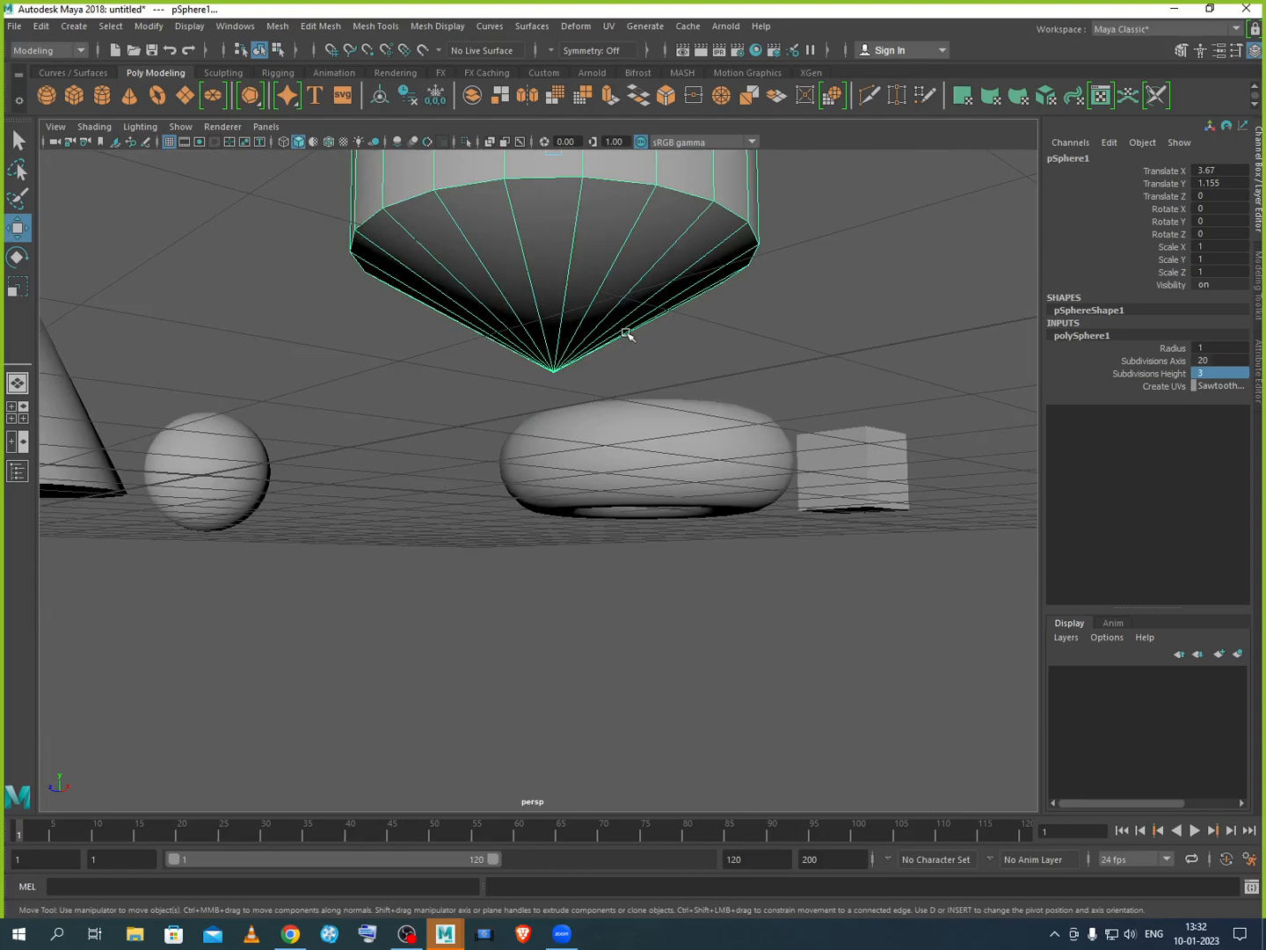
pyautogui.keyDown('alt'); pyautogui.moveTo(628, 334); pyautogui.dragTo(595, 423); pyautogui.keyUp('alt')
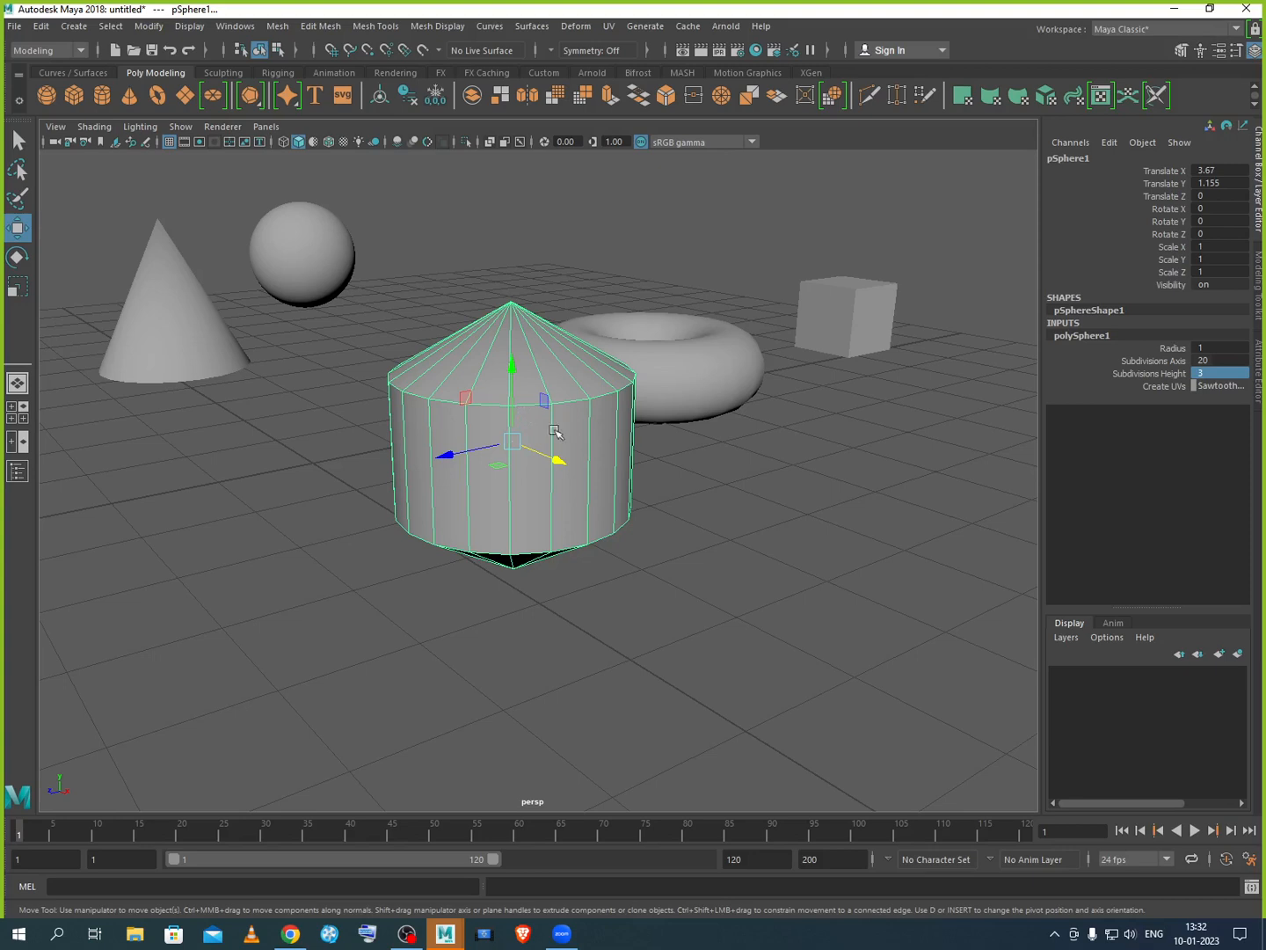
# Step: Set the sphere's Subdivisions Height back to 20
pyautogui.click(1205, 375)
pyautogui.write('20')
pyautogui.press('Return')
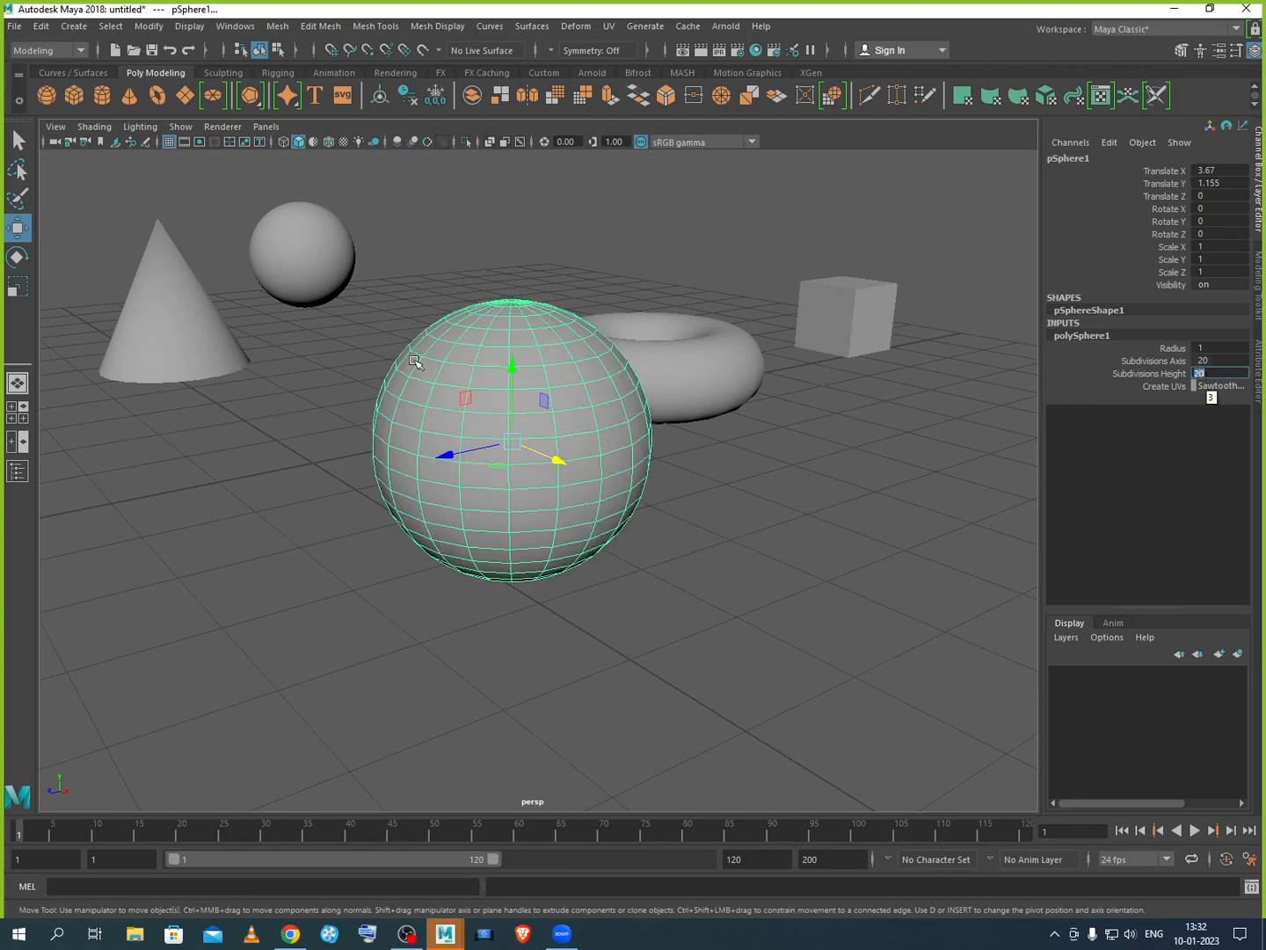
# Step: Set the sphere's Subdivisions Height to 50 and its Subdivisions Axis to 50
pyautogui.scroll(2, 484, 357)
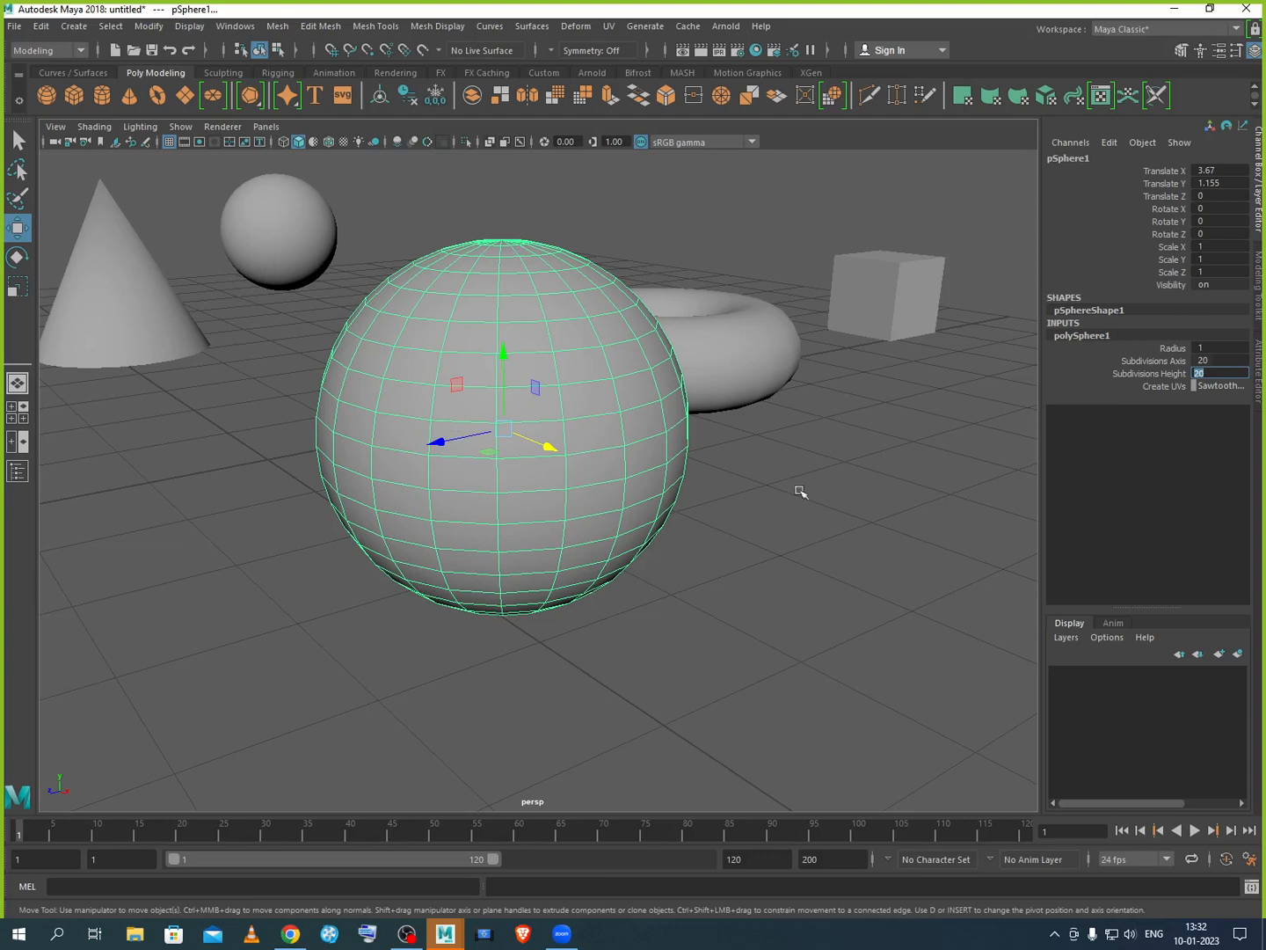
pyautogui.write('50')
pyautogui.press('Return')
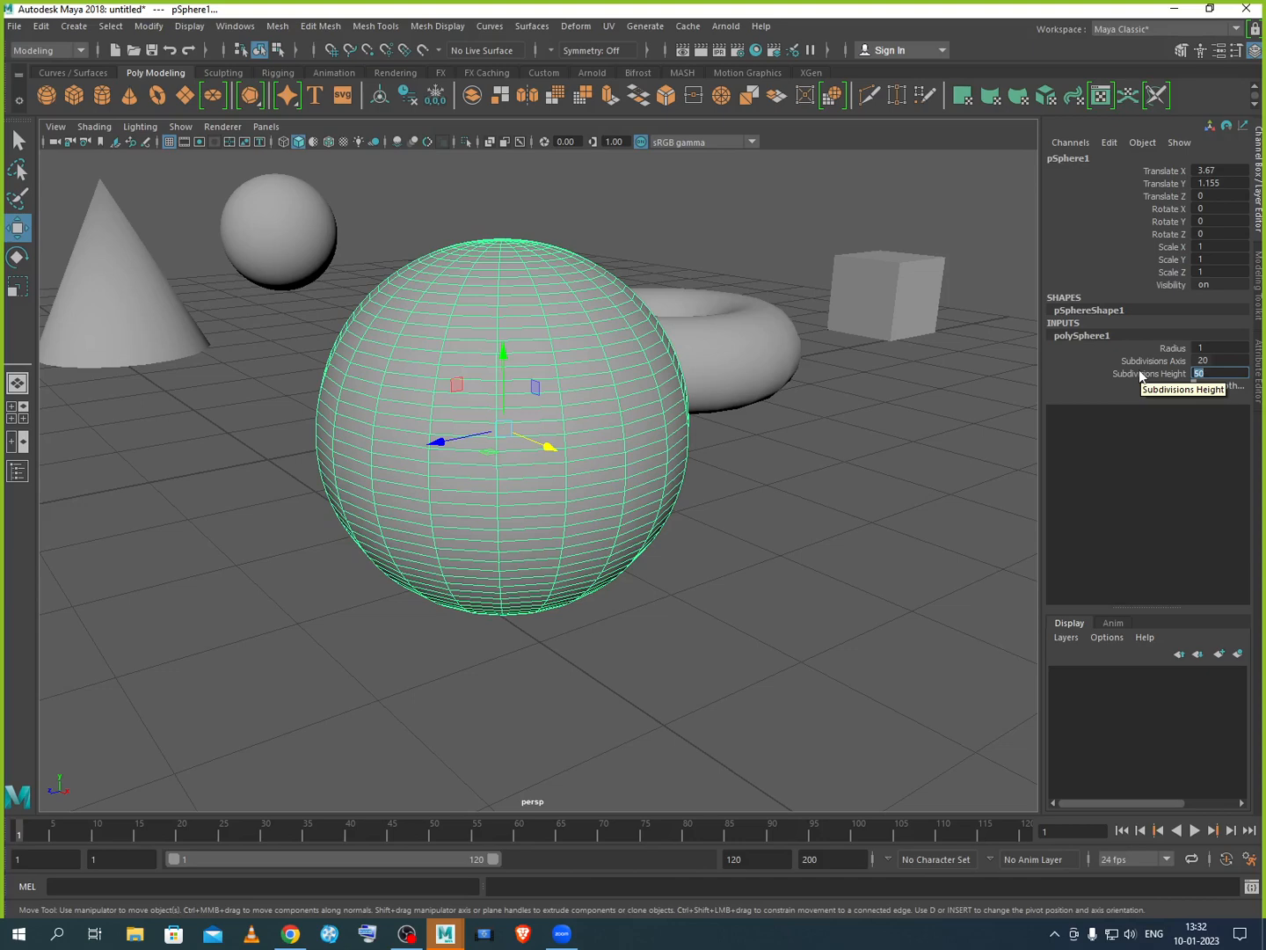
pyautogui.doubleClick(1215, 359)
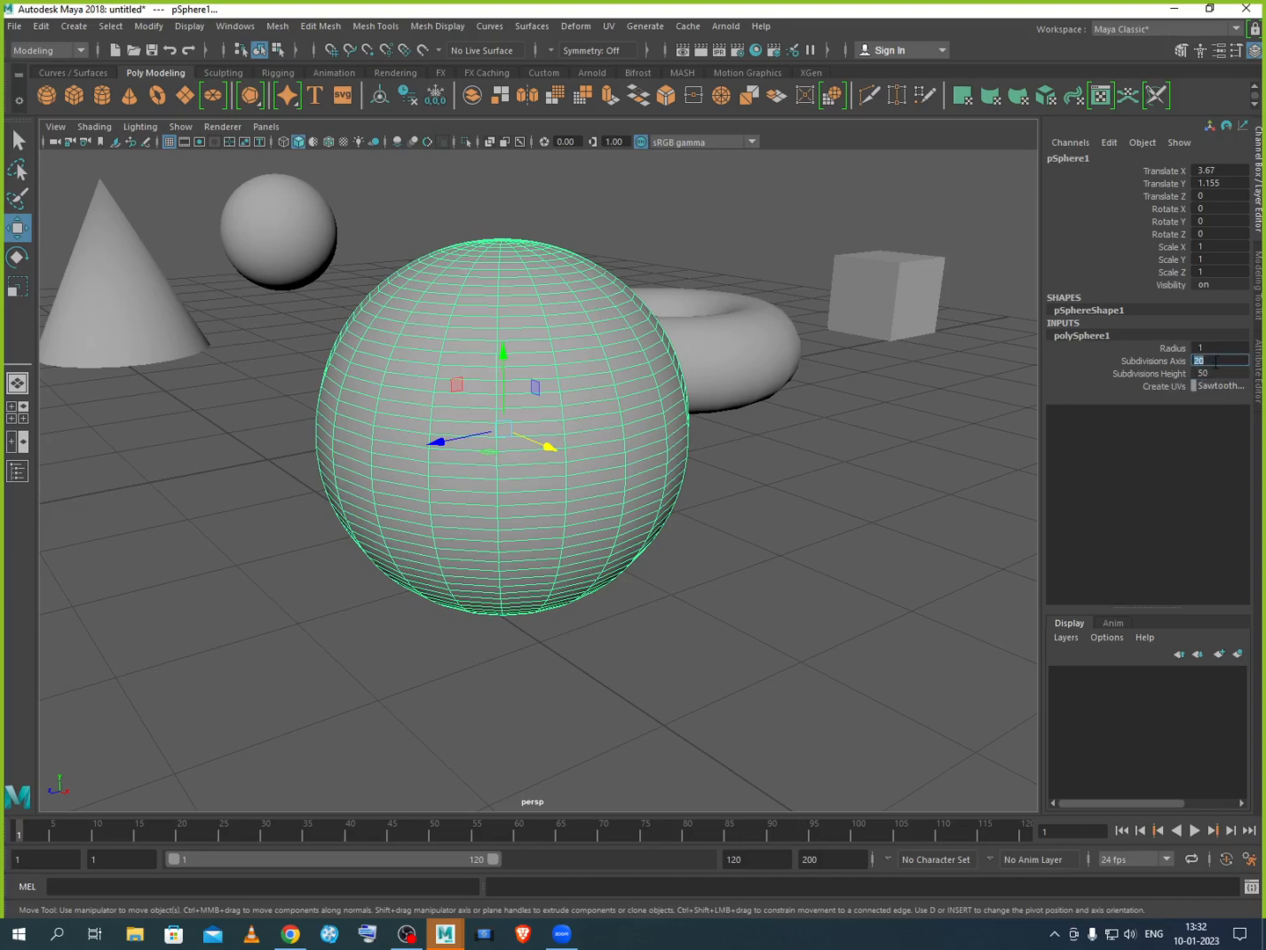
pyautogui.write('50')
pyautogui.press('Return')
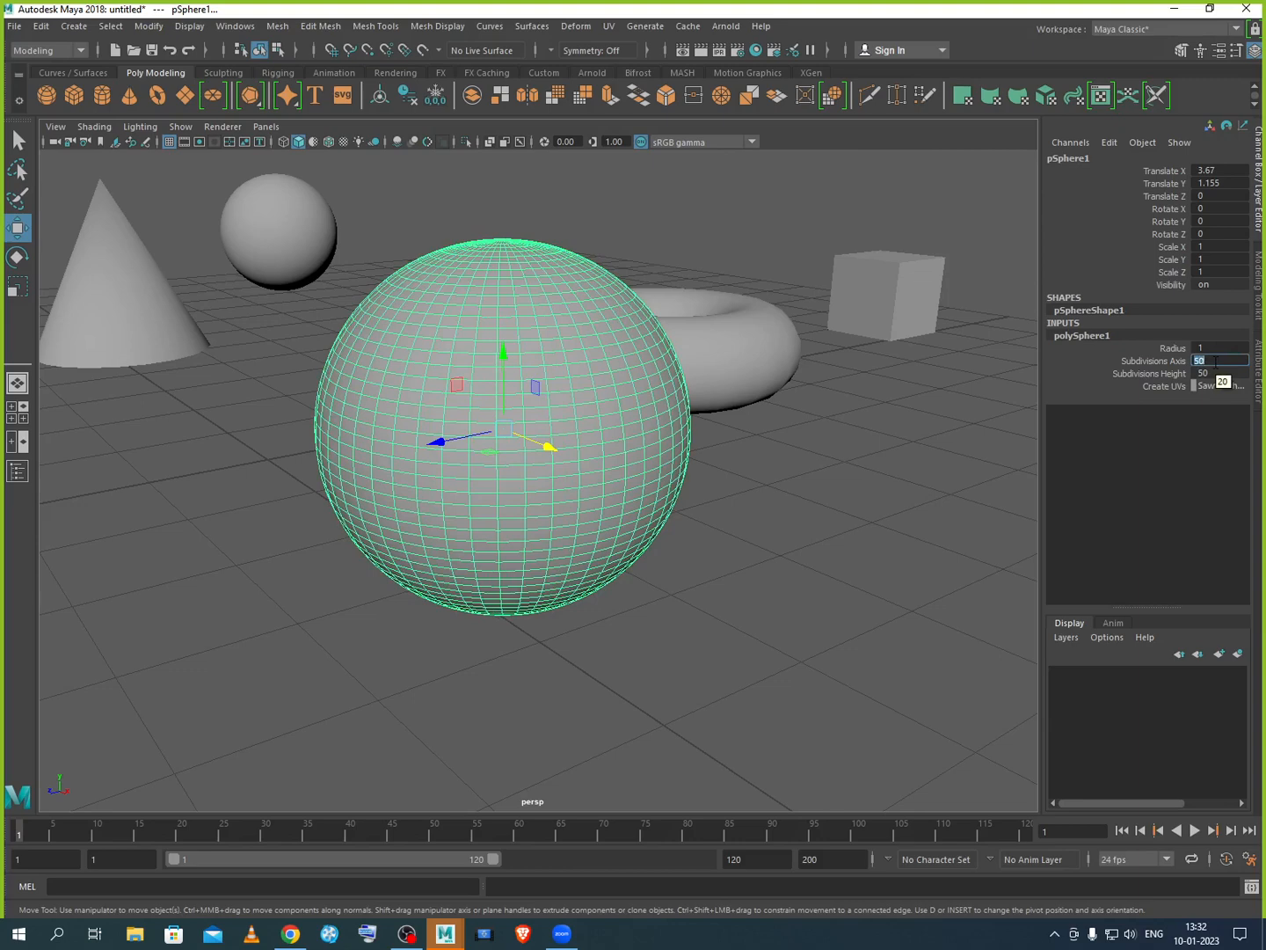
# Step: Move the spherical super shape beside the polygon sphere and select each in turn to compare their meshes
pyautogui.click(303, 225)
pyautogui.moveTo(304, 241); pyautogui.dragTo(845, 531)
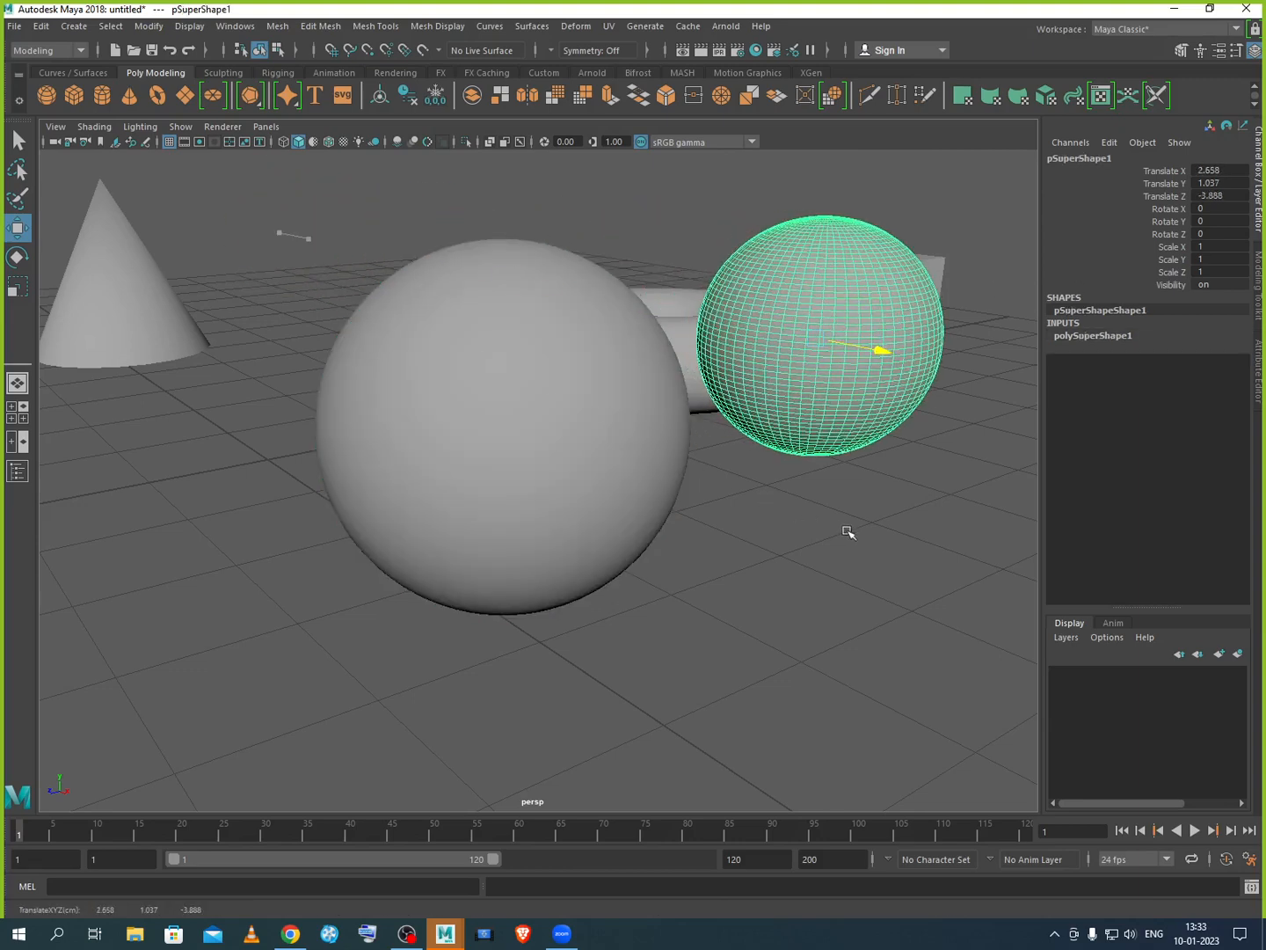
pyautogui.click(643, 394)
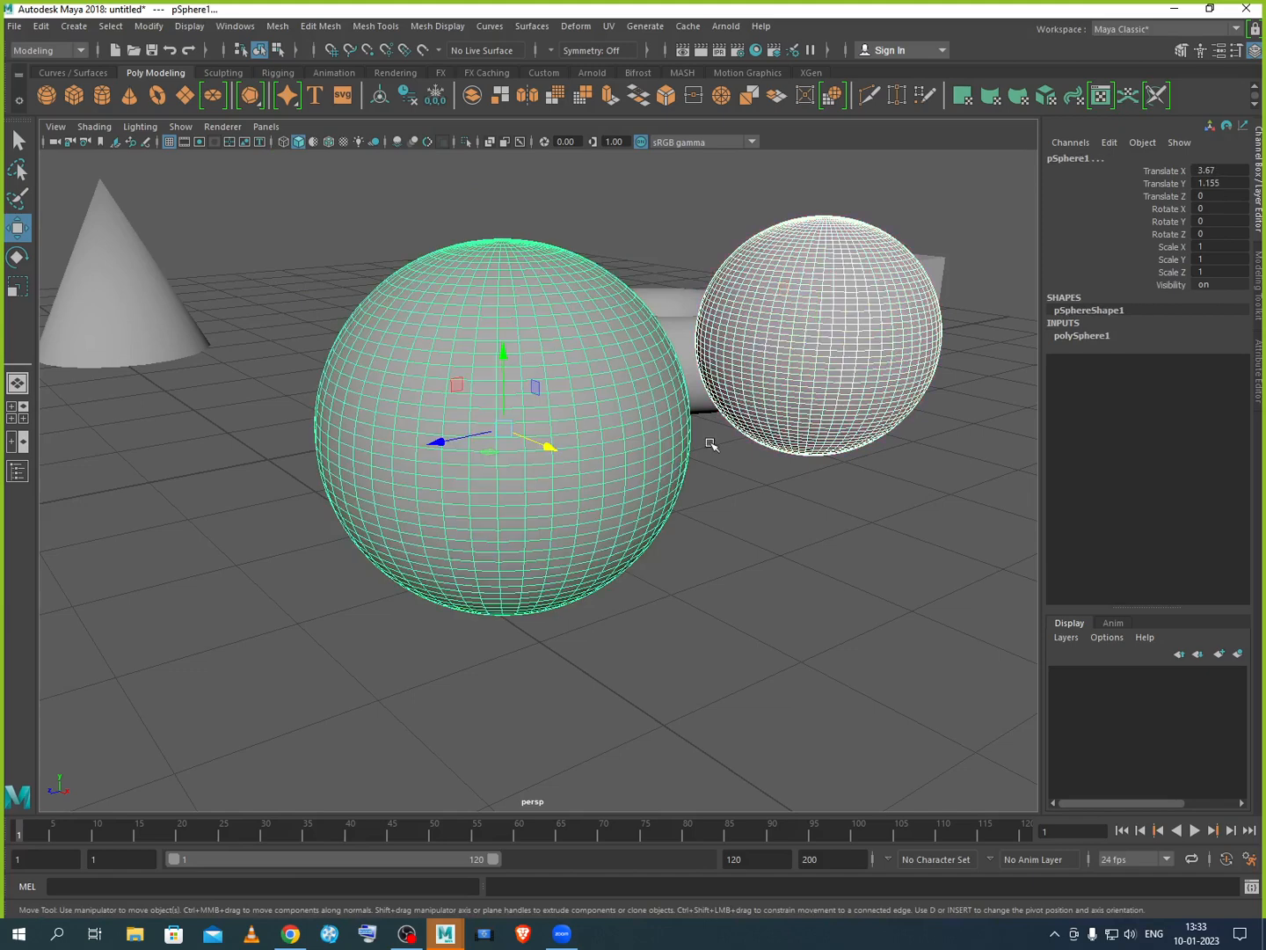
pyautogui.click(789, 439)
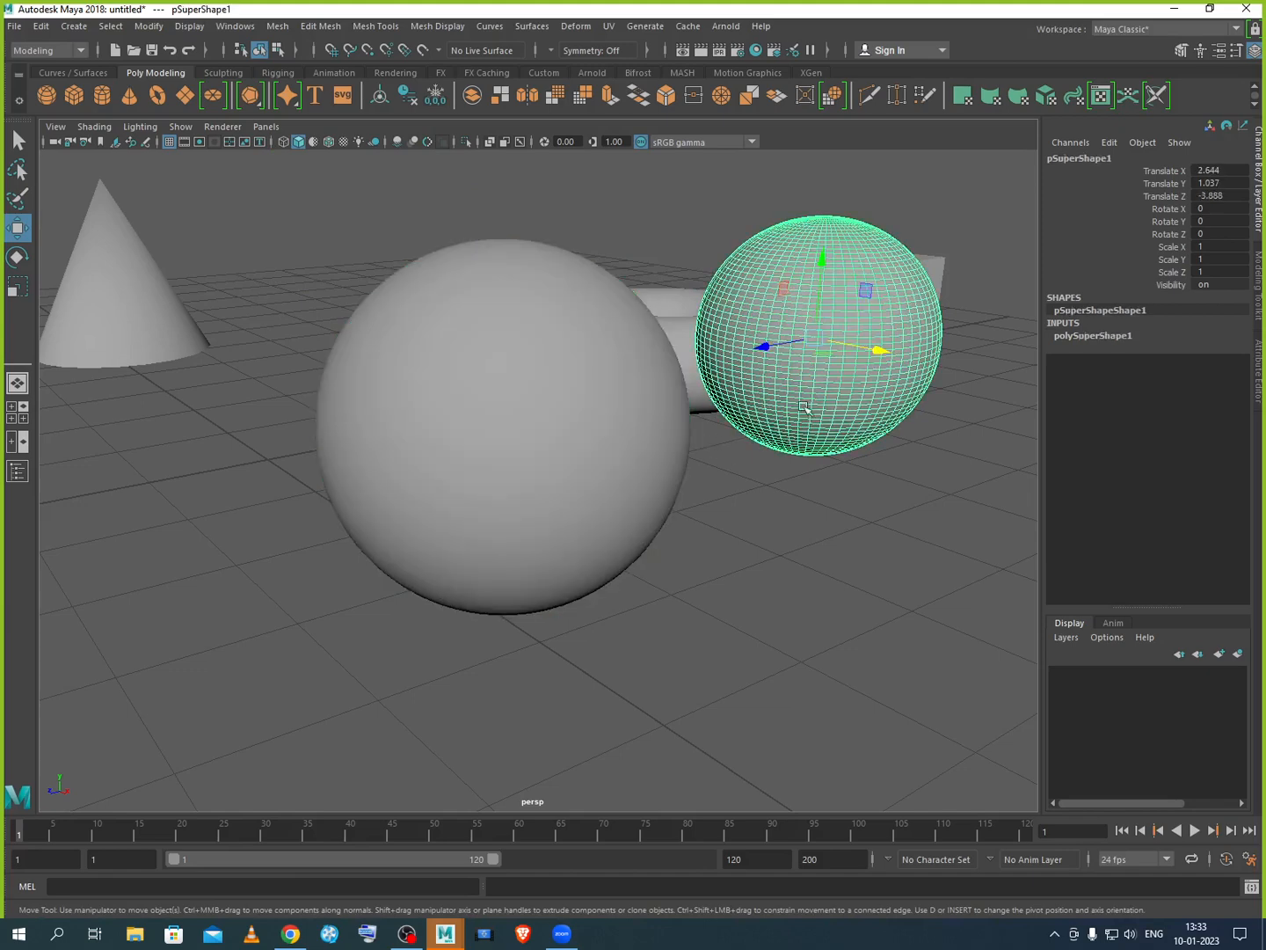
# Step: Examine the super shape's creation inputs, including its Harmonics and Ultra values, and compare them with the sphere's inputs
pyautogui.click(1105, 335)
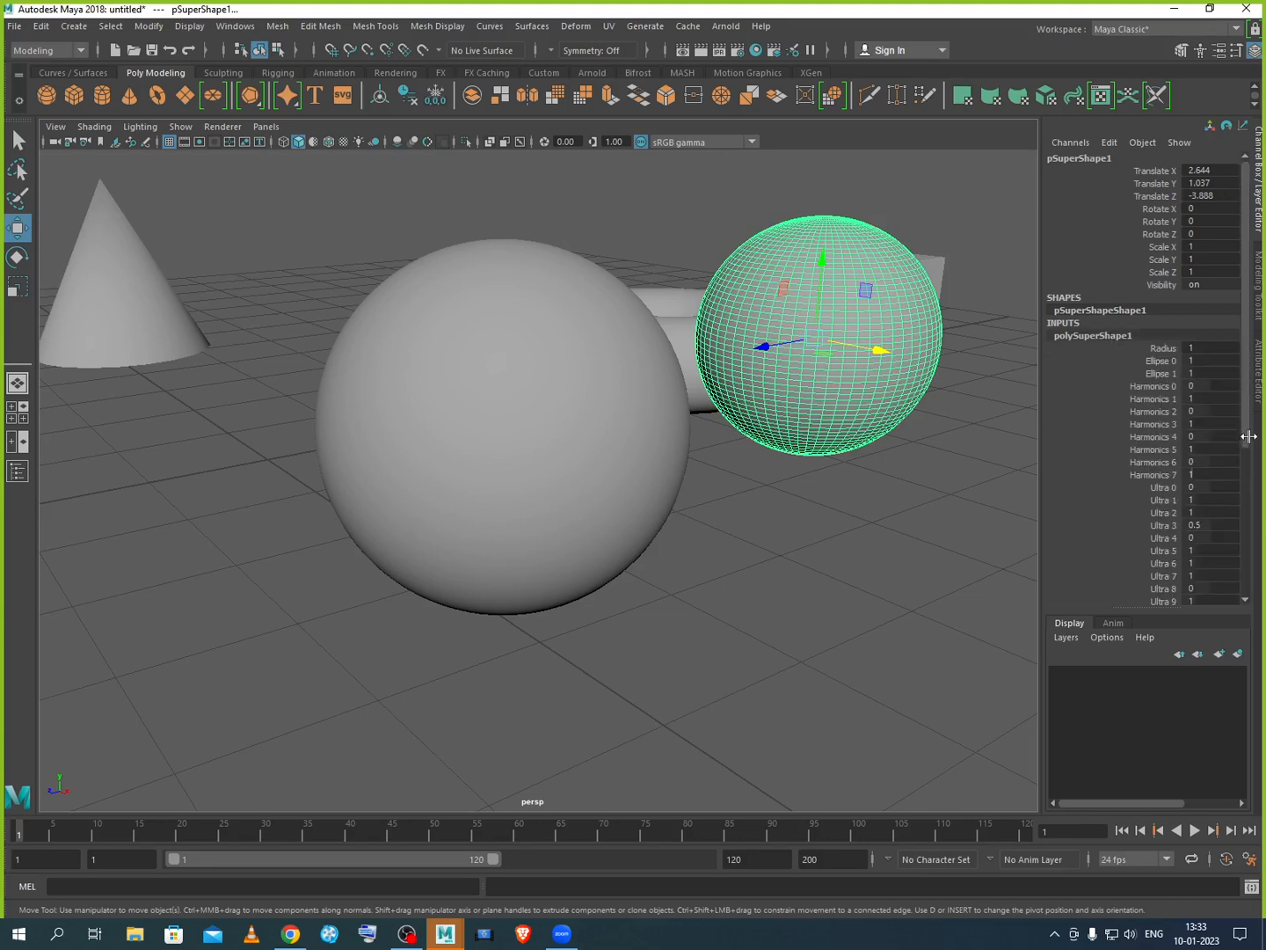
pyautogui.moveTo(1246, 434)
pyautogui.mouseDown()
pyautogui.moveTo(1248, 600)
pyautogui.moveTo(1248, 431)
pyautogui.mouseUp()
pyautogui.click(646, 449)
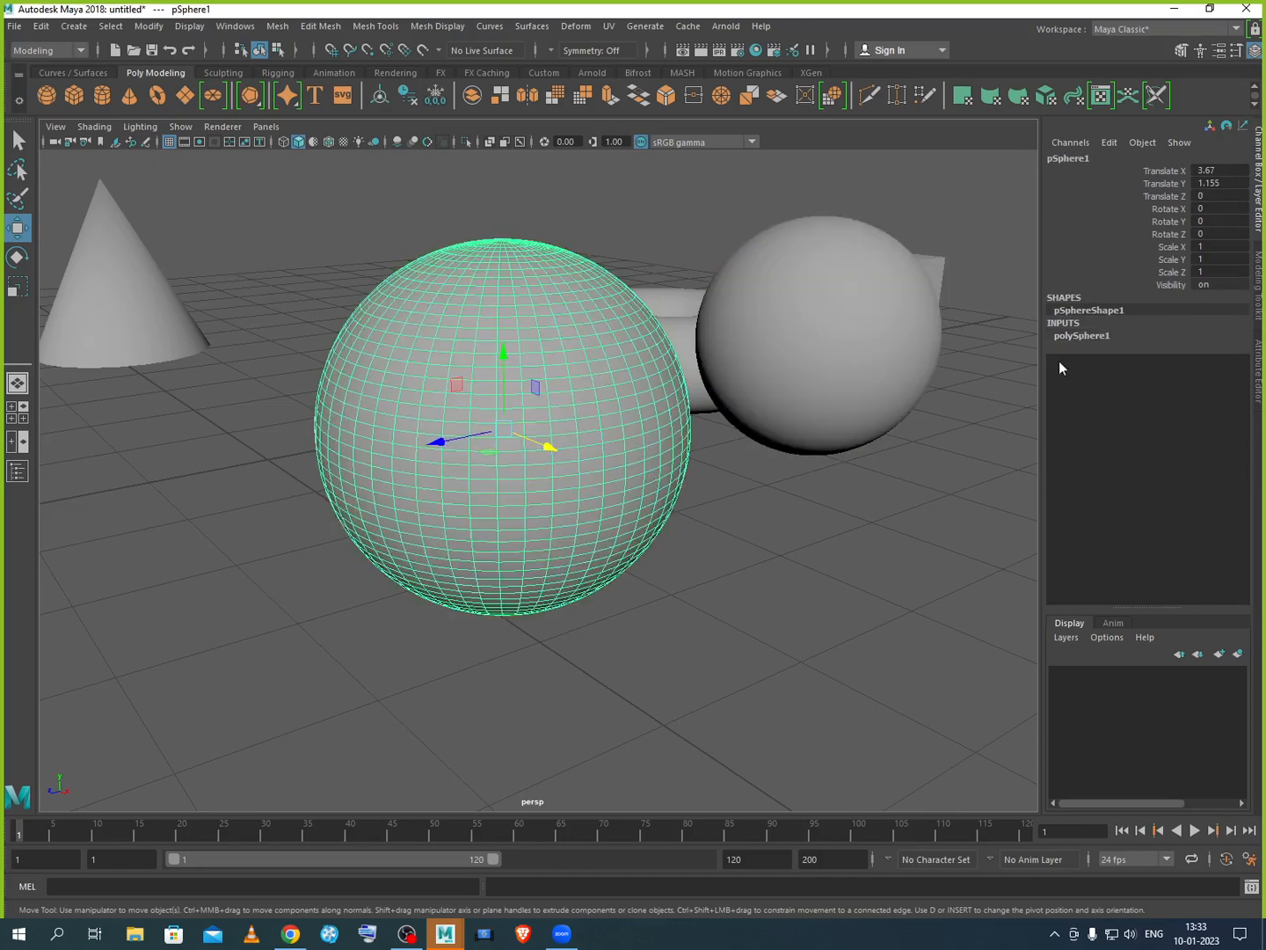
pyautogui.click(1095, 338)
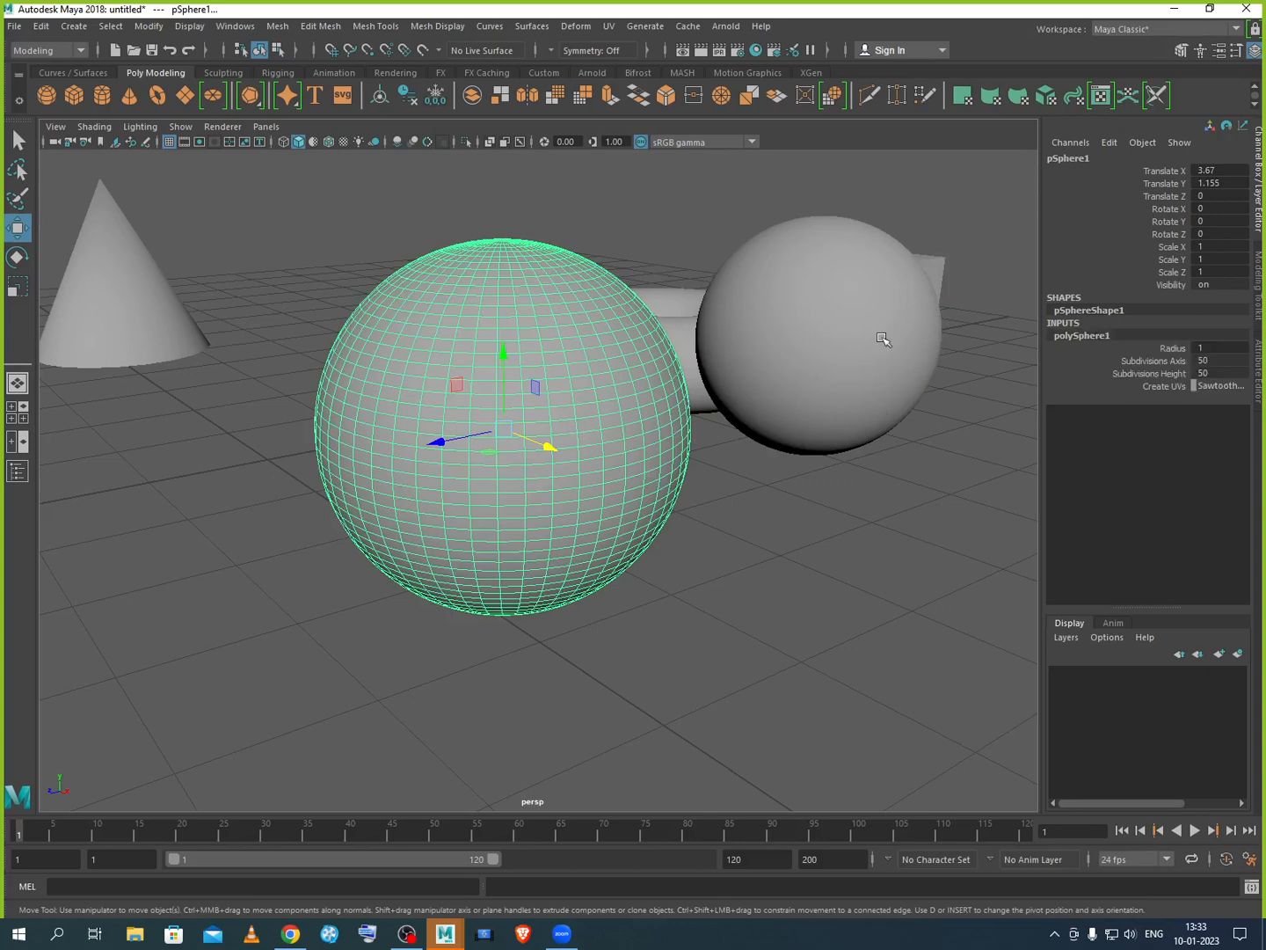
# Step: Move the super shape back toward its former place behind the sphere, beside the cone
pyautogui.click(843, 387)
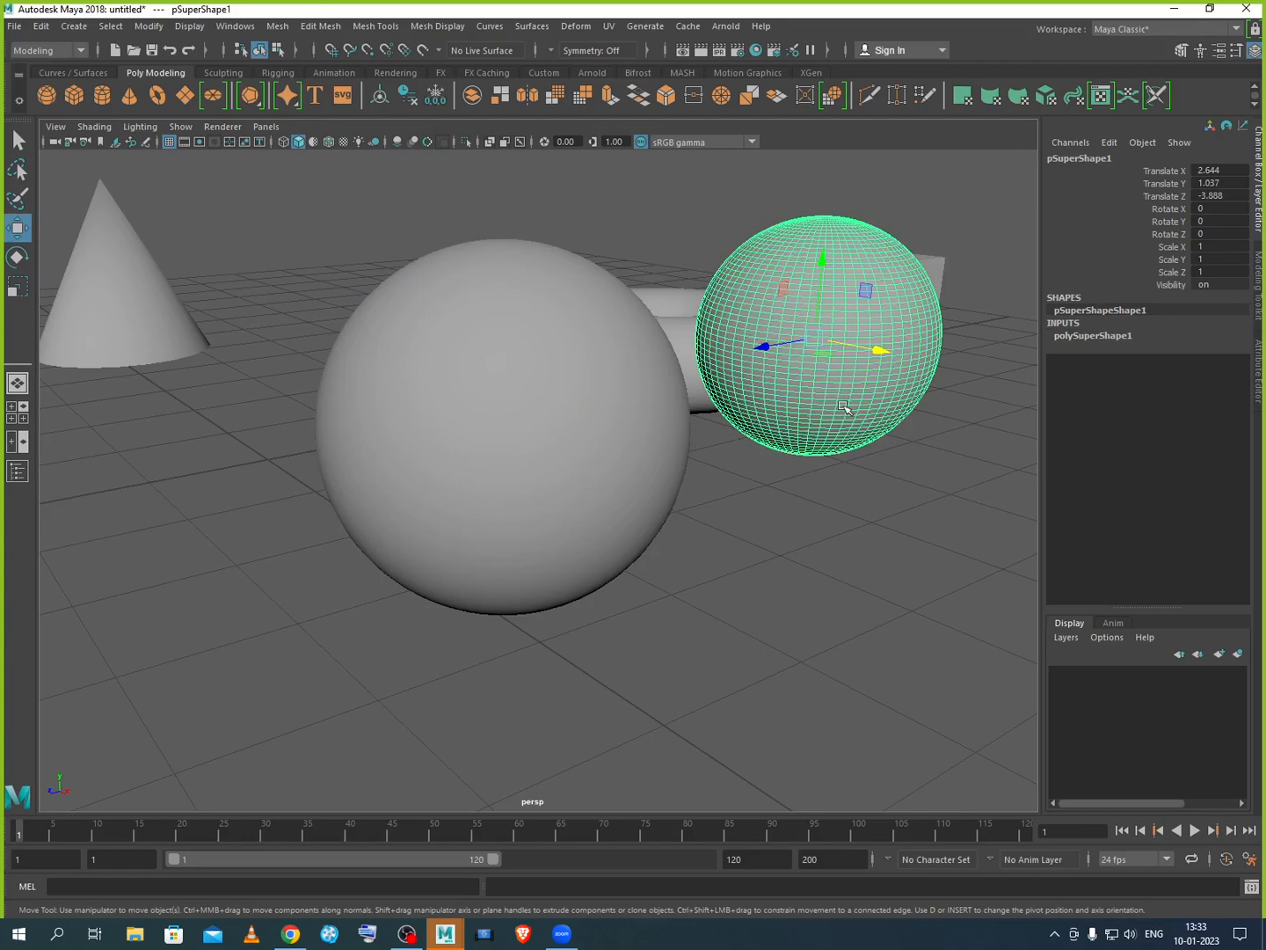
pyautogui.moveTo(876, 350); pyautogui.dragTo(349, 246)
# Step: Set the large sphere's Subdivisions Axis and Subdivisions Height together to 20
pyautogui.click(608, 459)
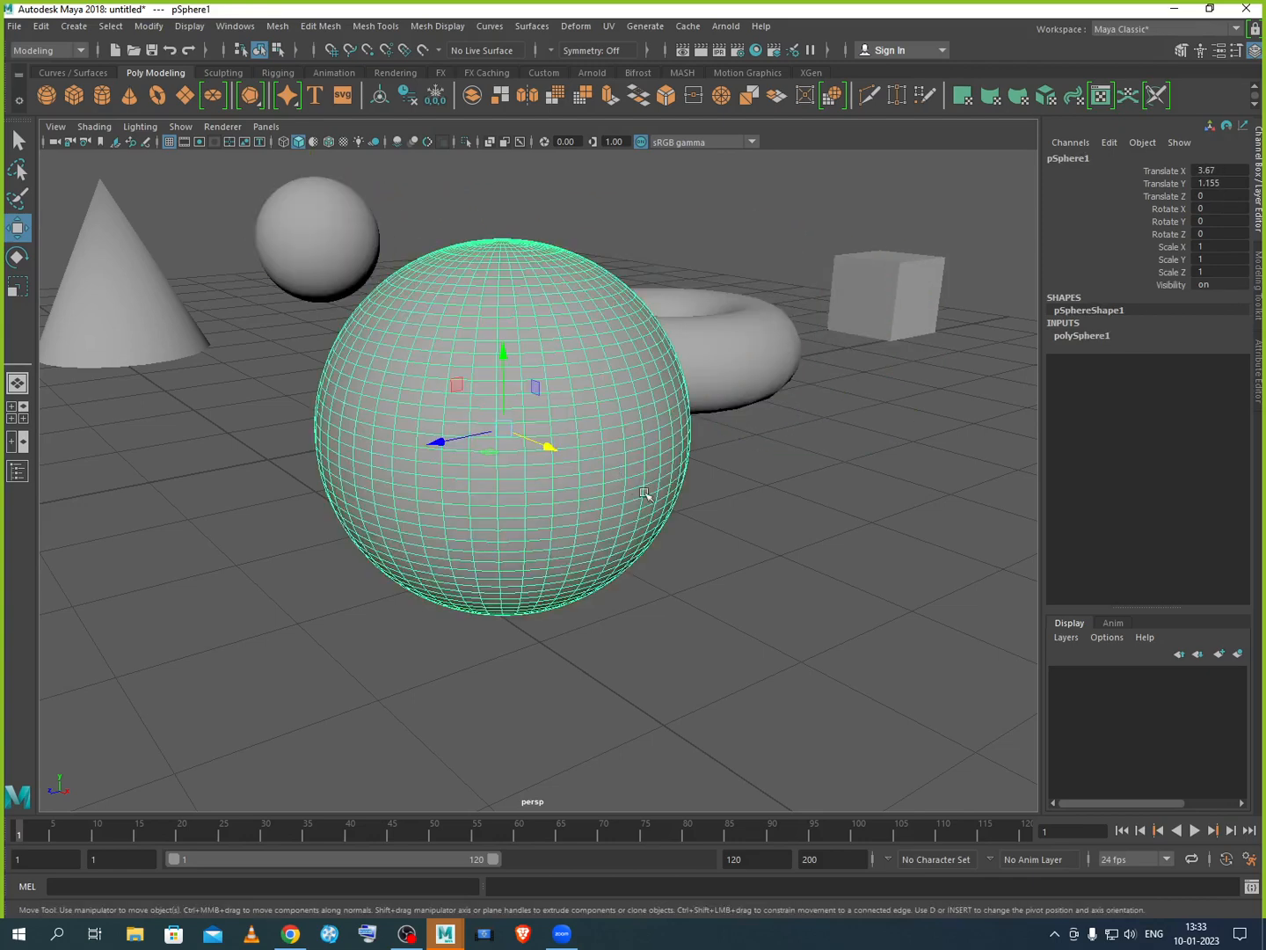
pyautogui.click(1097, 335)
pyautogui.moveTo(1208, 360); pyautogui.dragTo(1213, 372)
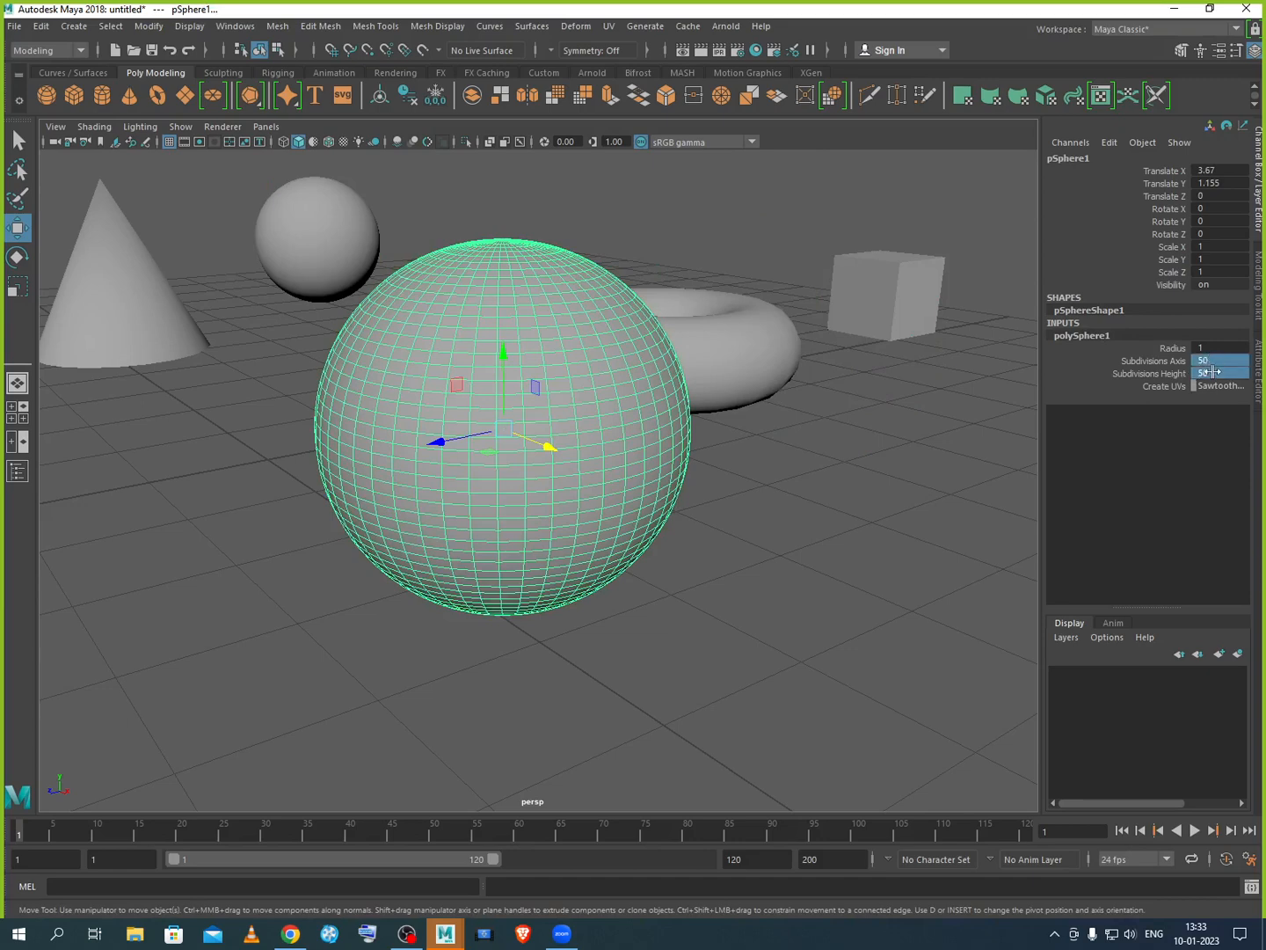
pyautogui.click(1214, 373)
pyautogui.click(1003, 412)
pyautogui.click(689, 404)
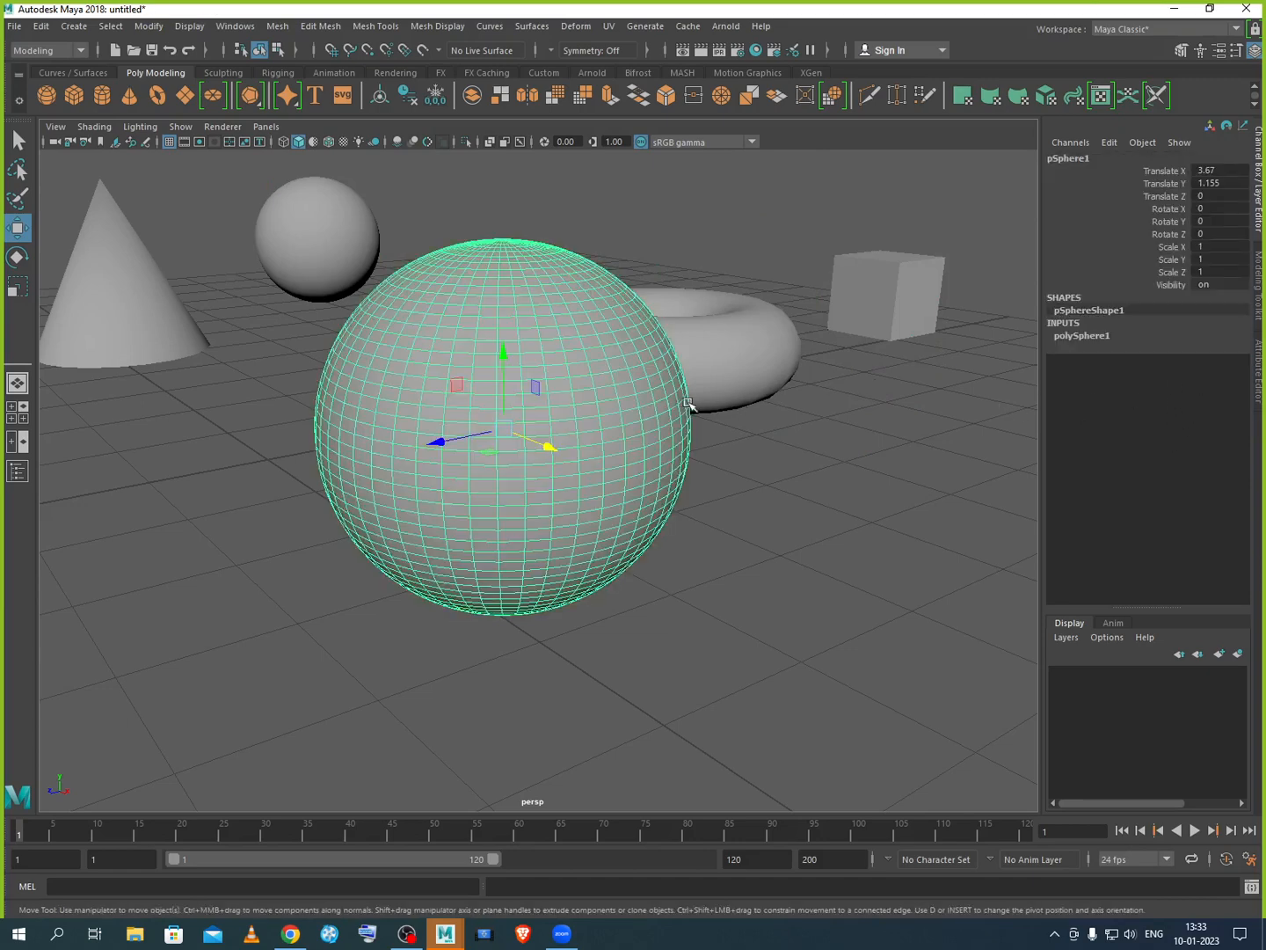
pyautogui.click(1112, 336)
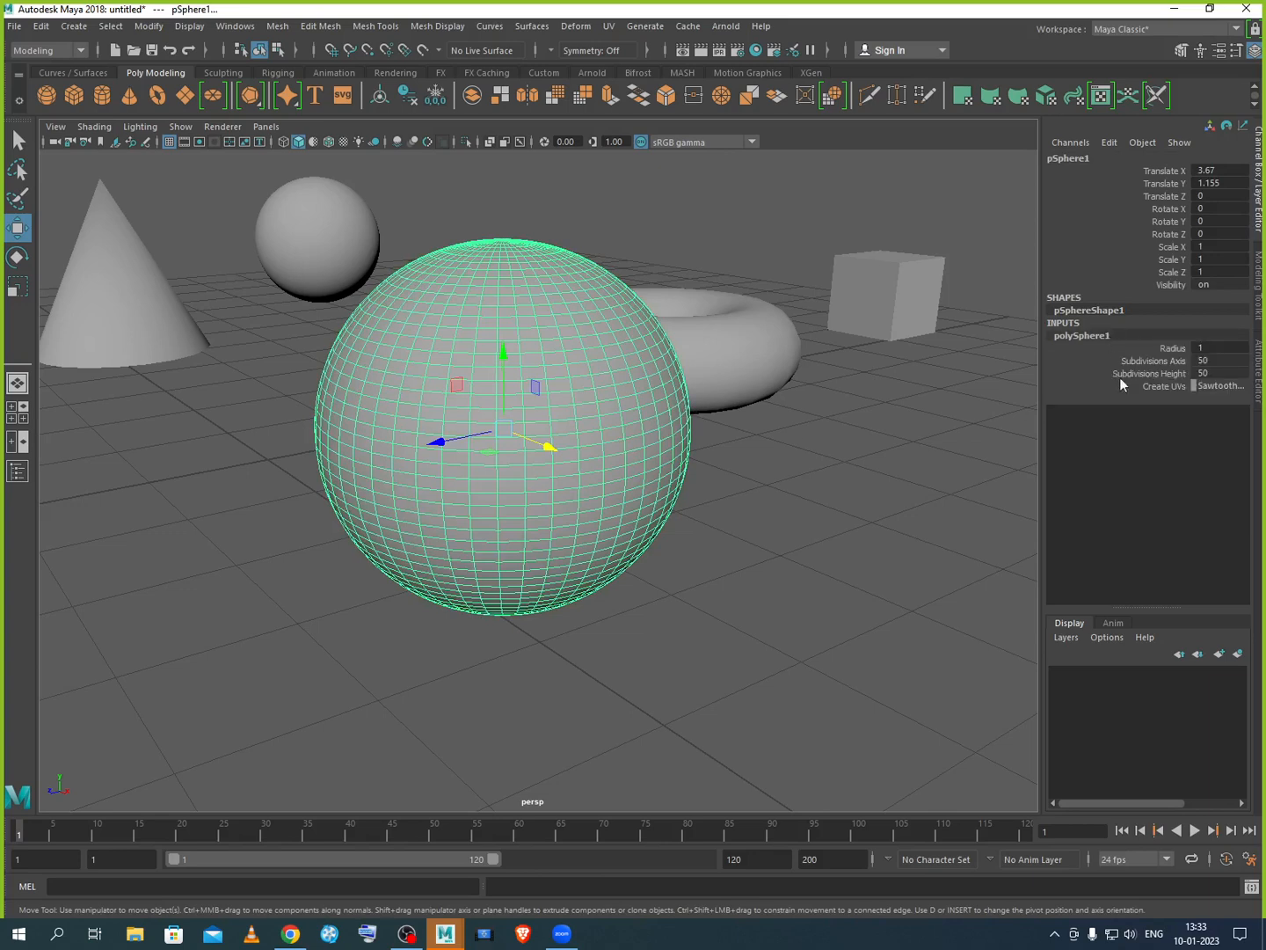
pyautogui.moveTo(1216, 360); pyautogui.dragTo(1217, 373)
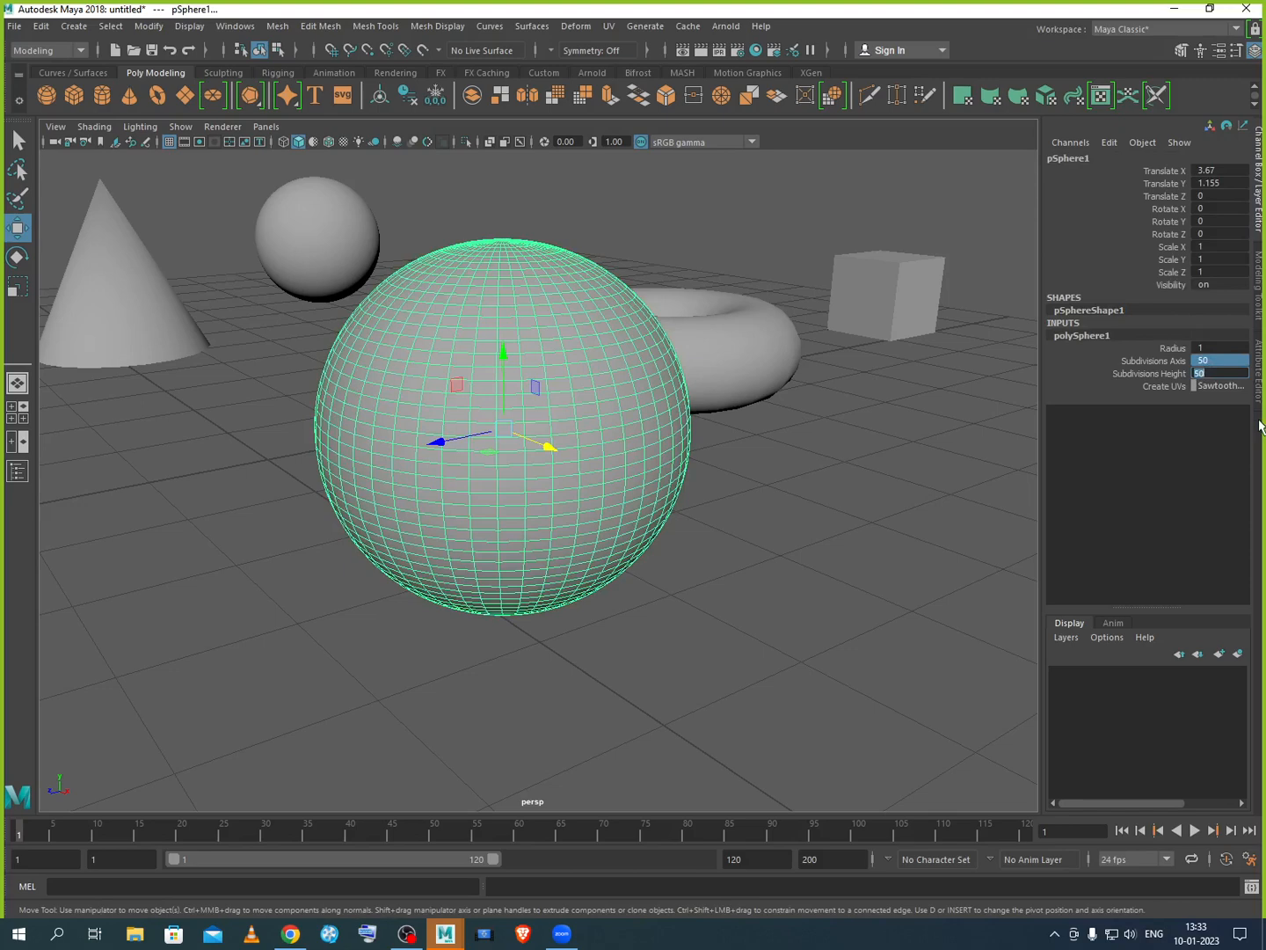
pyautogui.write('20')
pyautogui.press('Return')
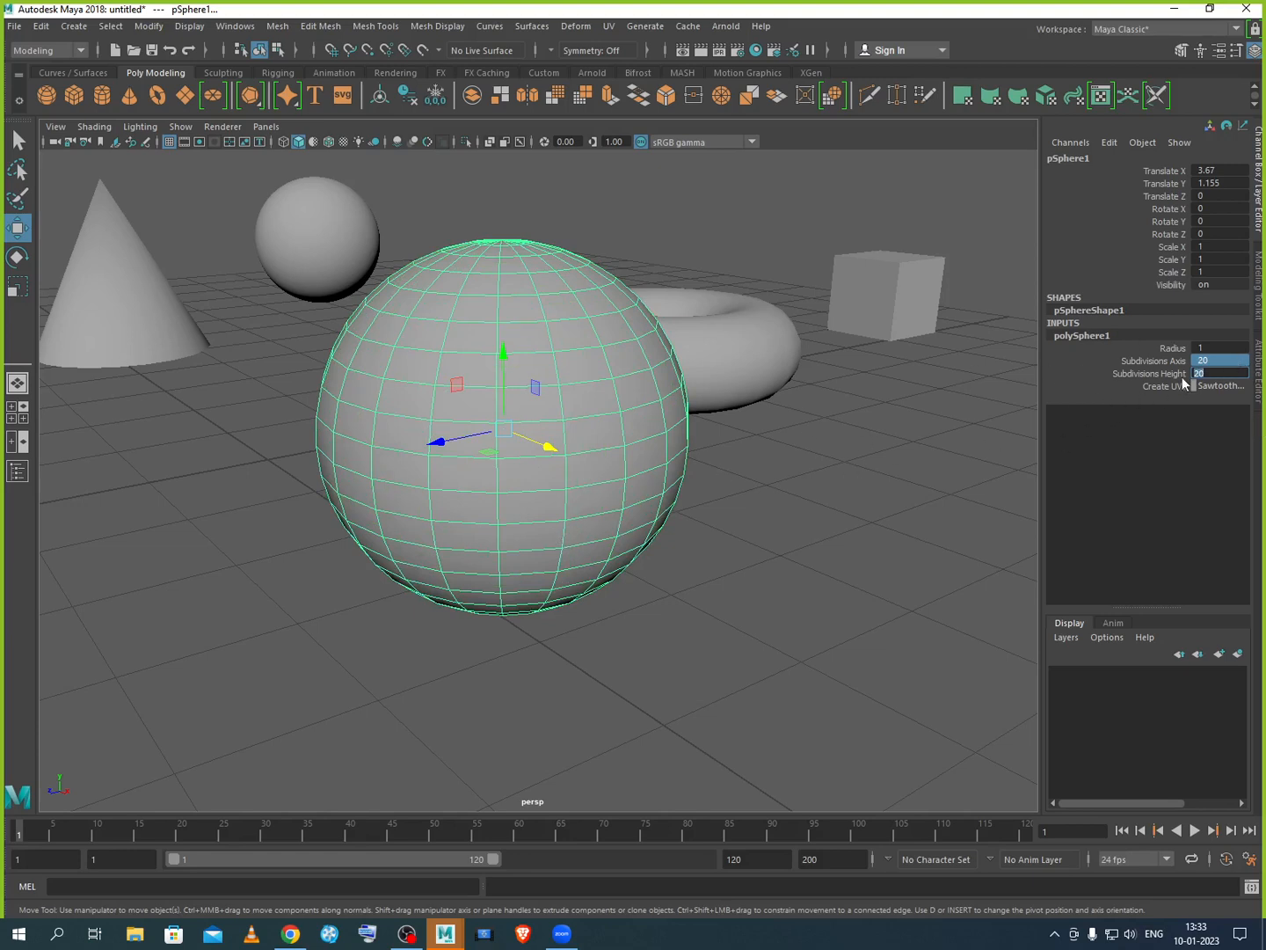
# Step: Delete the large polygon sphere in the foreground
pyautogui.click(799, 521)
pyautogui.click(568, 481)
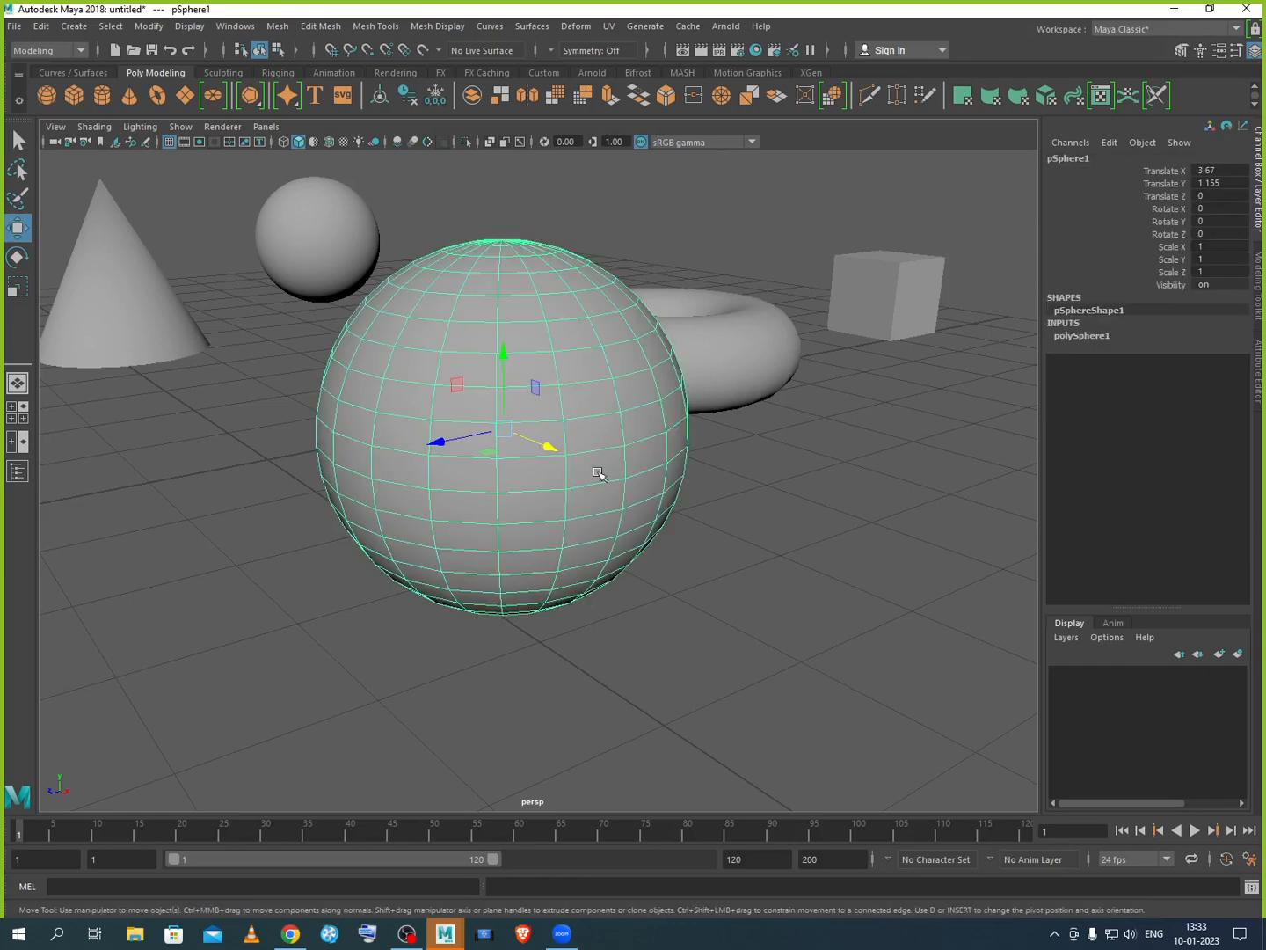
pyautogui.scroll(-3, 597, 474)
pyautogui.press('Delete')
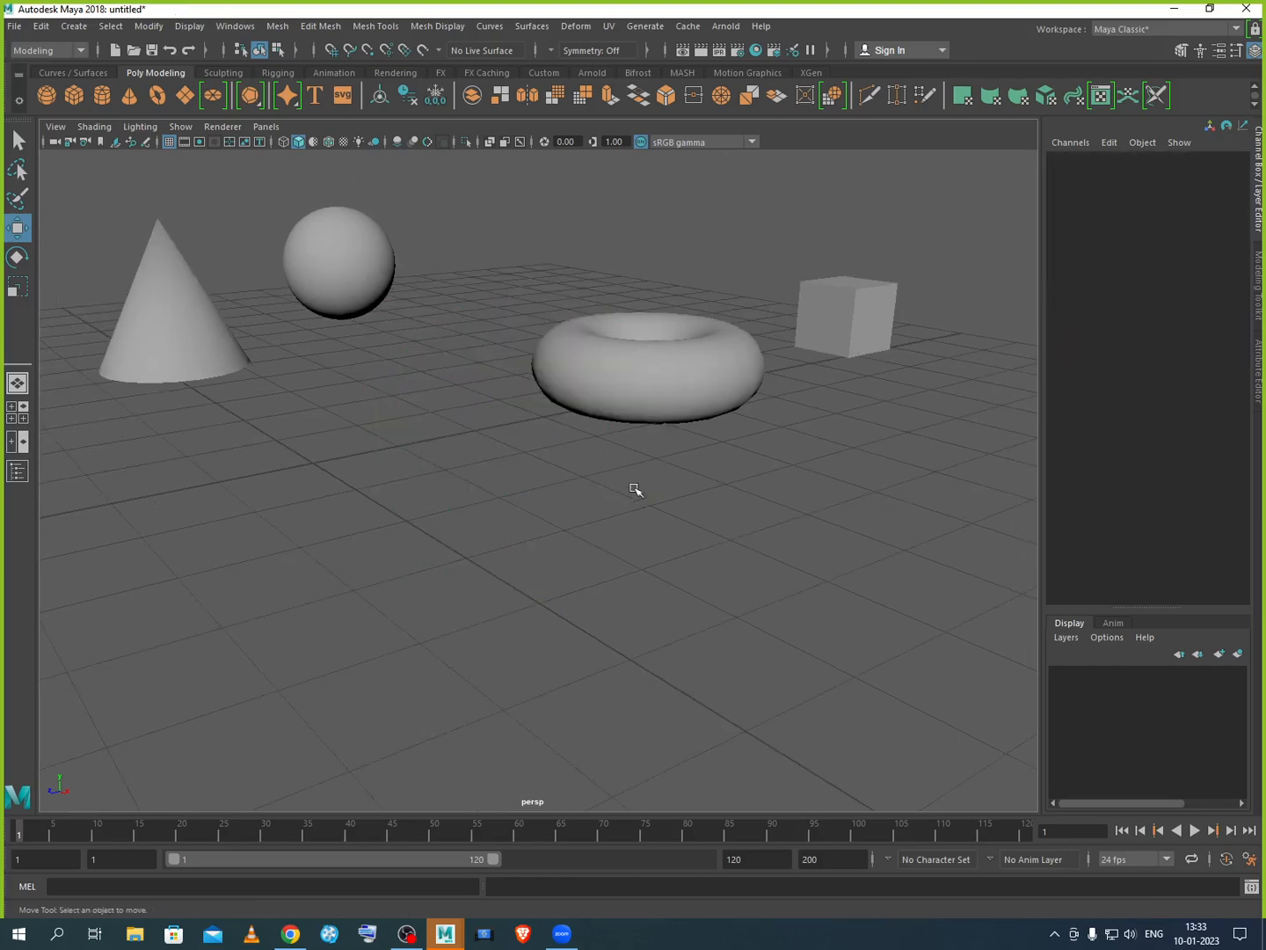
# Step: Move the cube to the open foreground at about X 3.855 and Z 0.213
pyautogui.click(840, 343)
pyautogui.moveTo(819, 335); pyautogui.dragTo(198, 466)
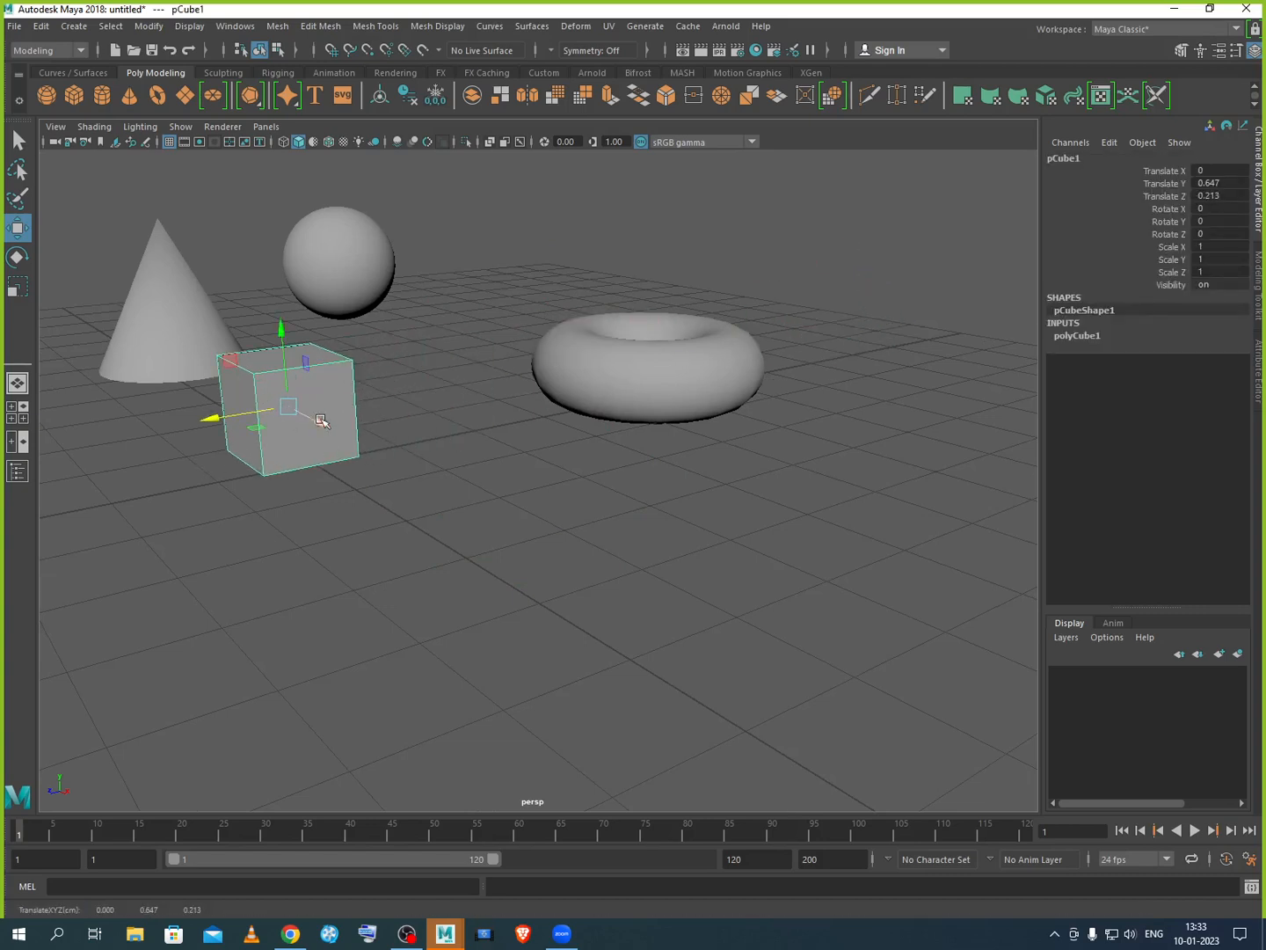
pyautogui.moveTo(320, 421); pyautogui.dragTo(530, 594)
pyautogui.scroll(3, 467, 514)
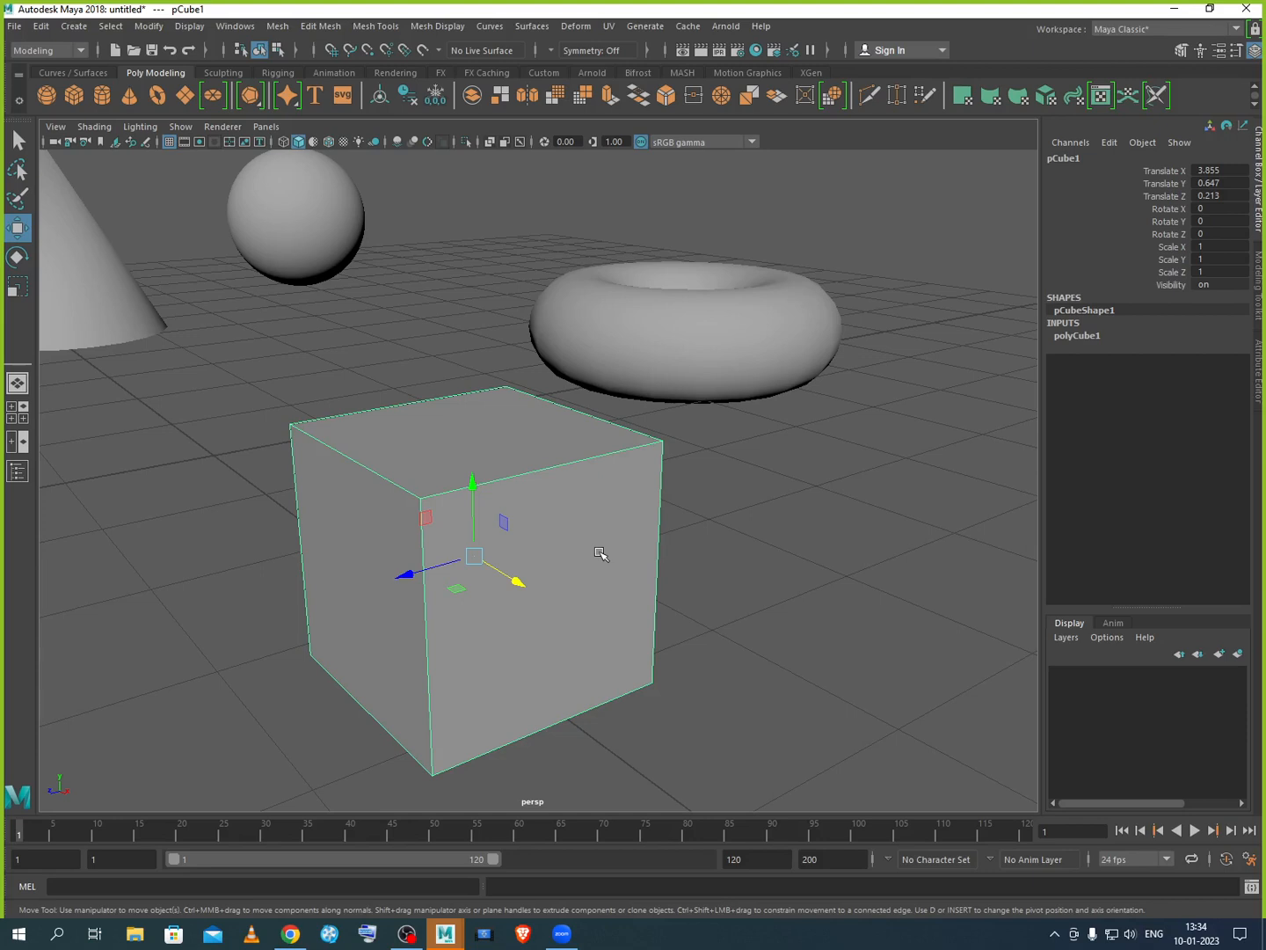
# Step: Set the cube's Width to 3 and its Height to 1.5
pyautogui.click(1085, 336)
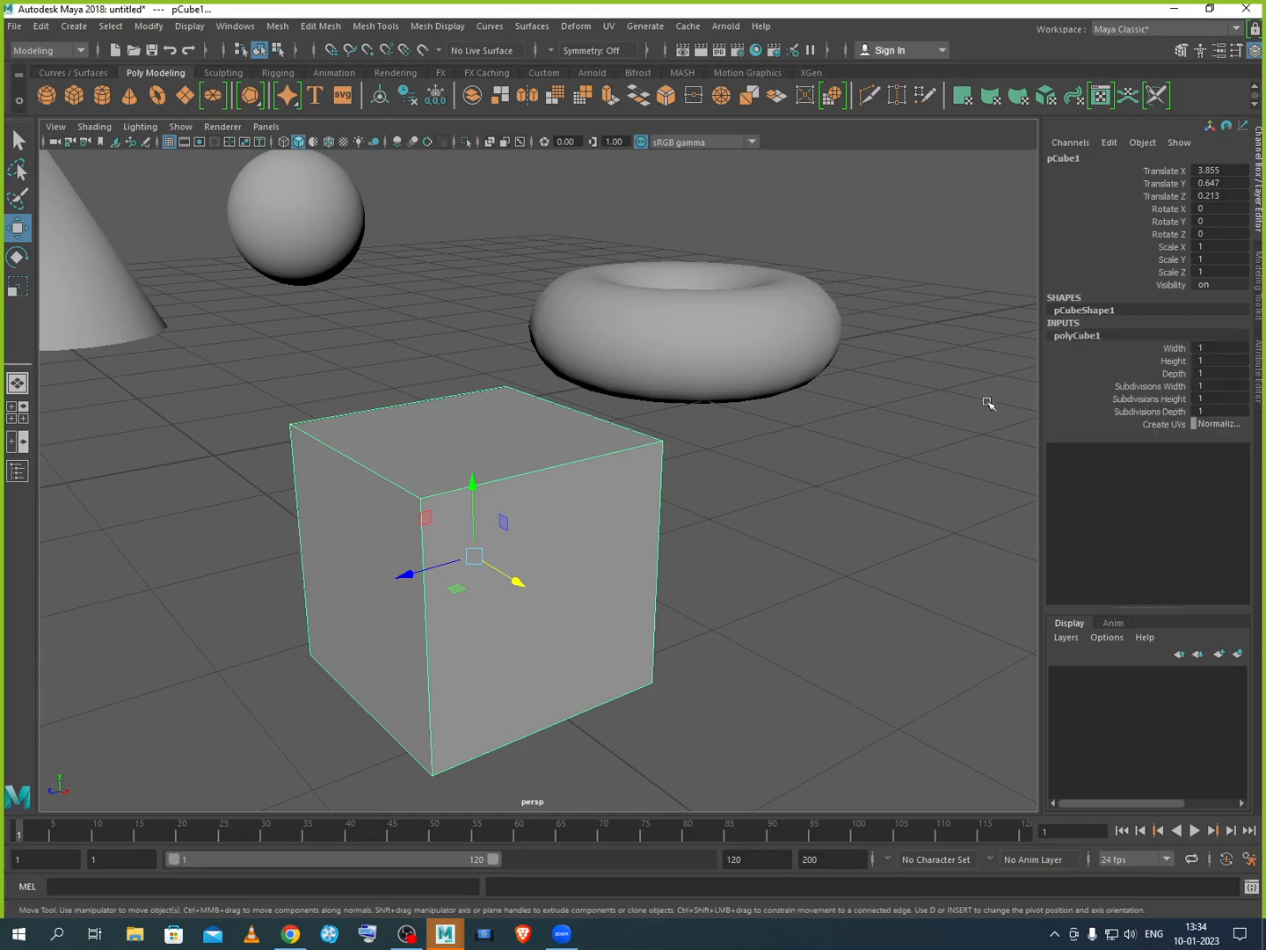
pyautogui.click(1180, 350)
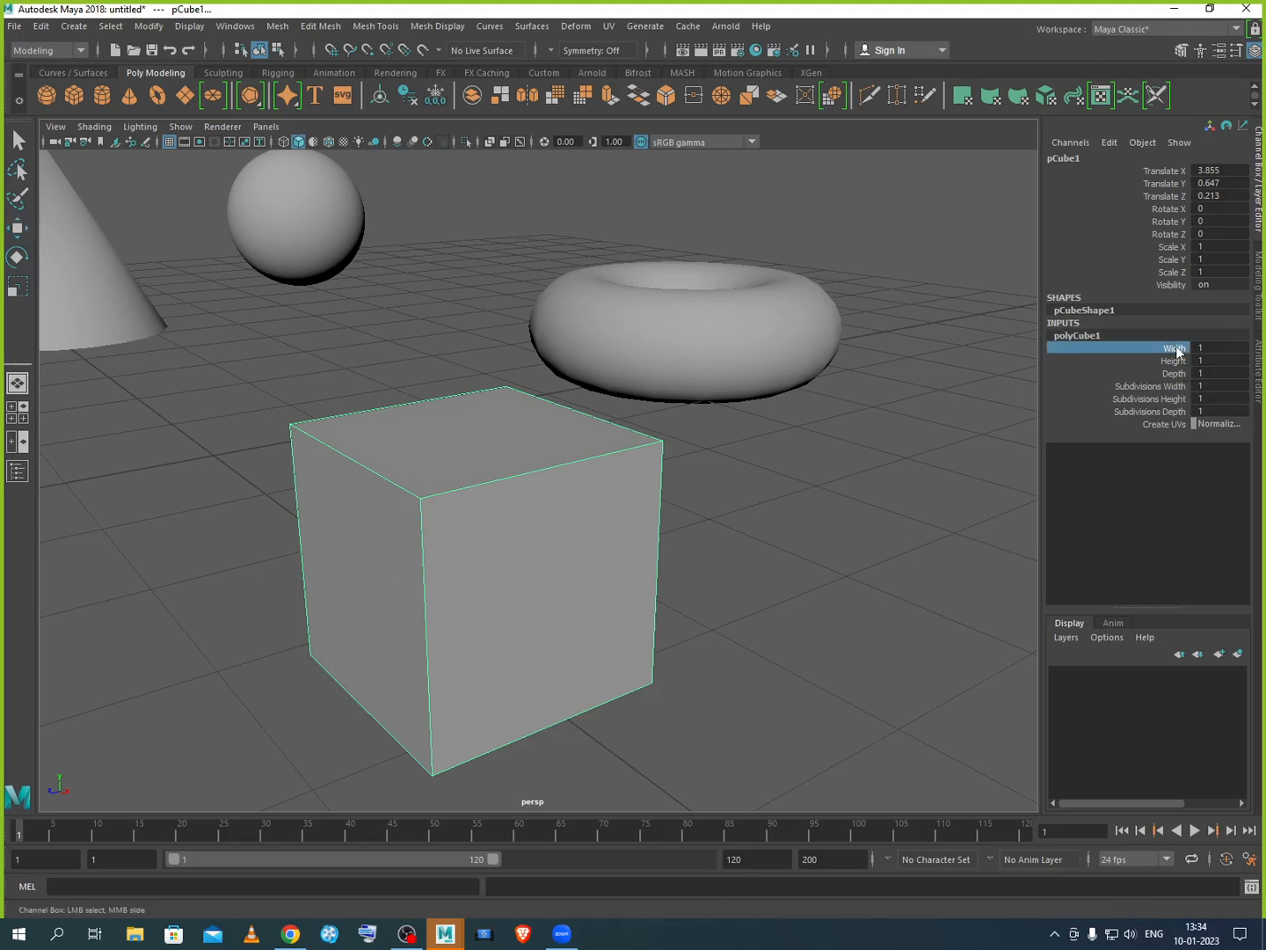
pyautogui.click(1218, 348)
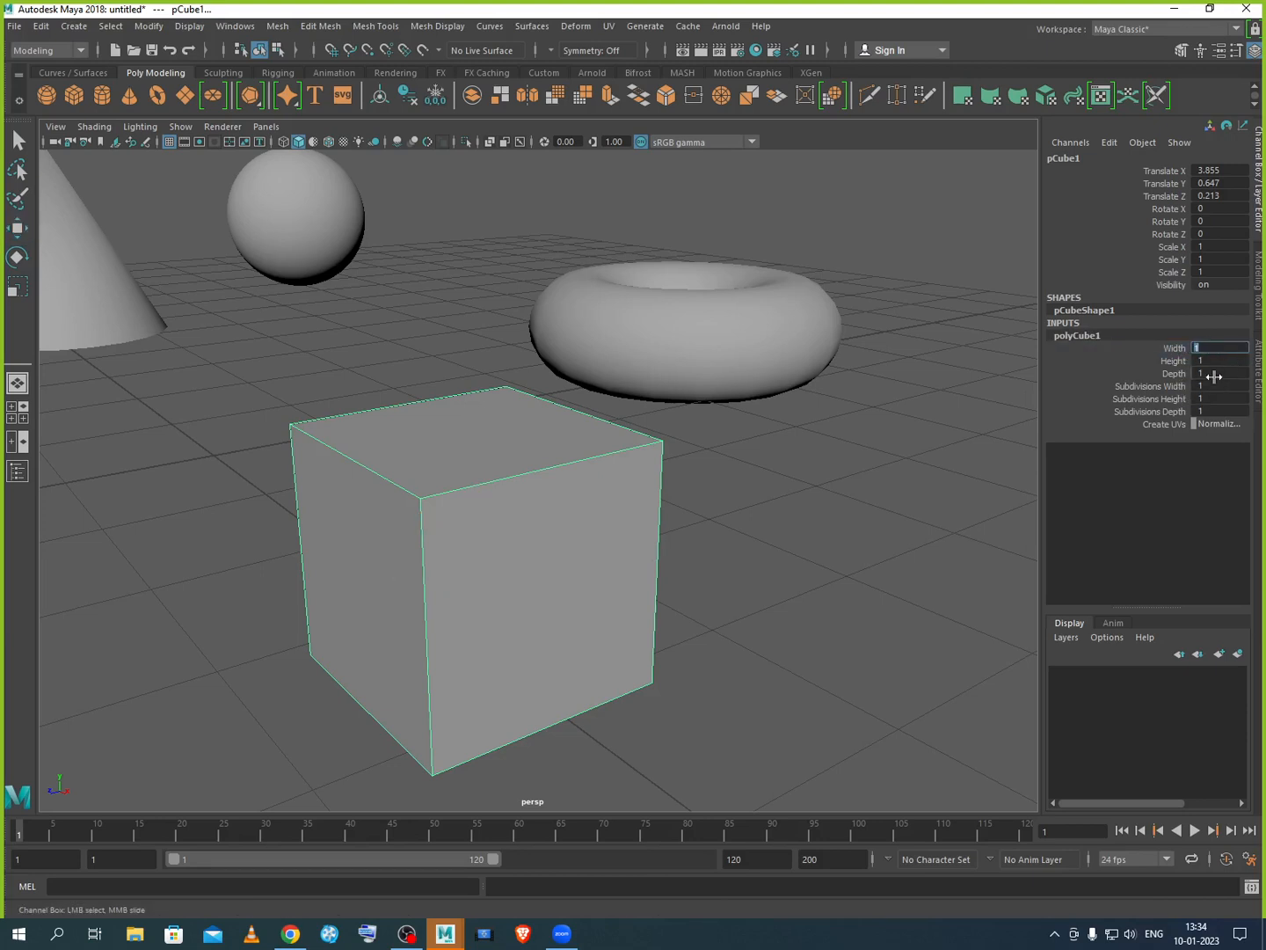
pyautogui.write('3')
pyautogui.press('Return')
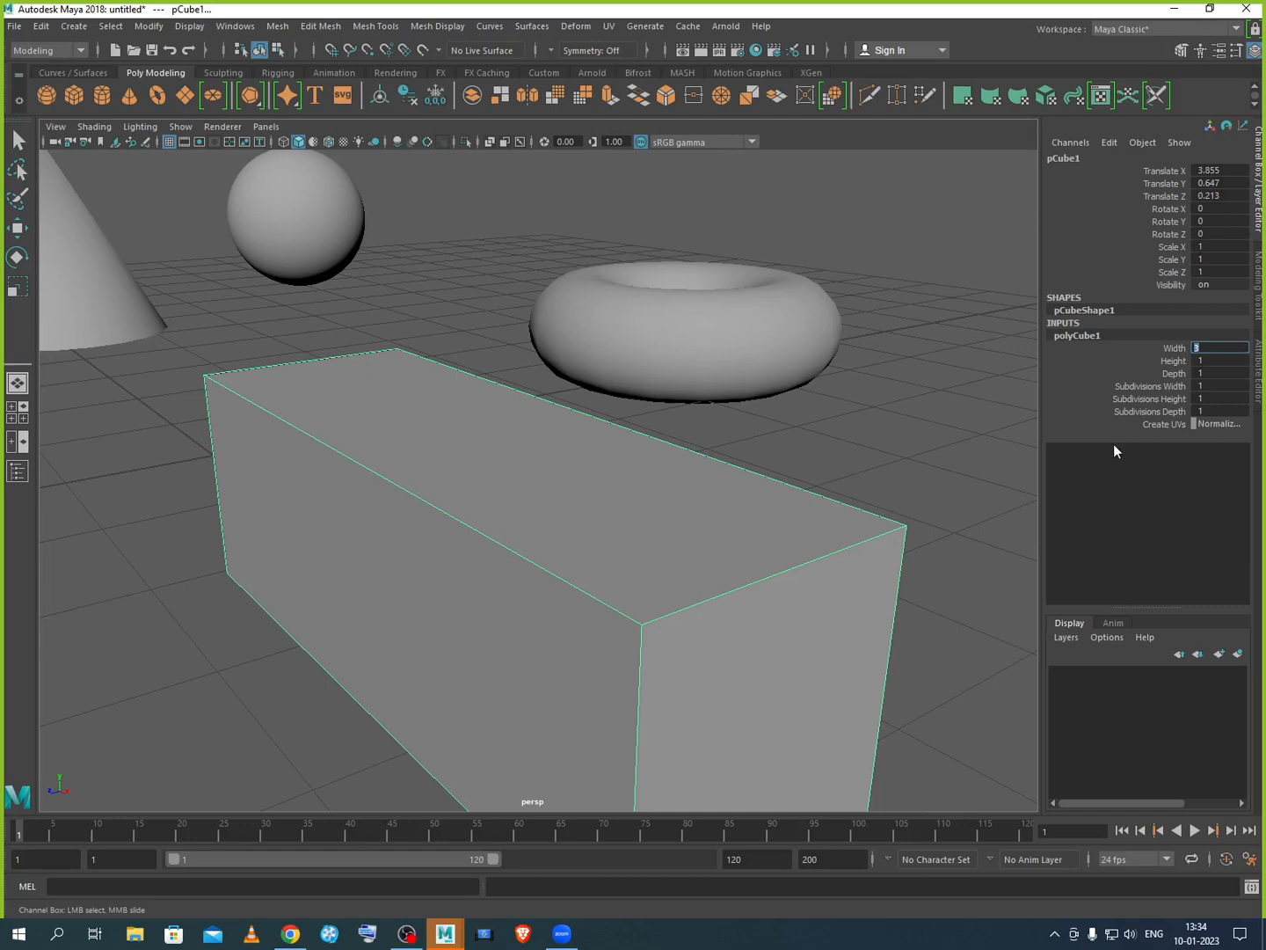
pyautogui.press('Tab')
pyautogui.write('.5')
pyautogui.press('Return')
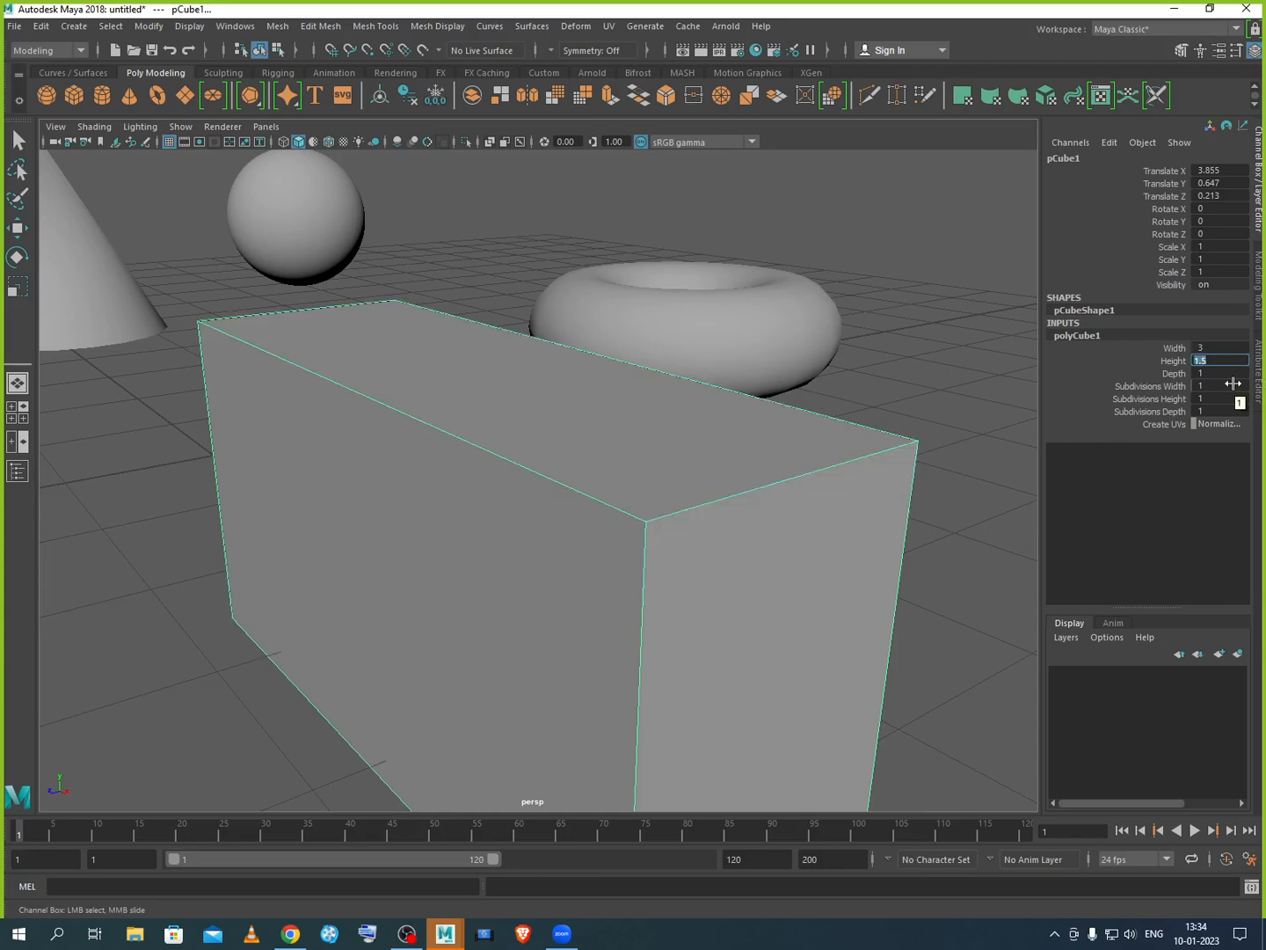
# Step: Set the cube's Height to 0.1 and its Depth to 2 to make a thin slab
pyautogui.write('0.1')
pyautogui.press('Return')
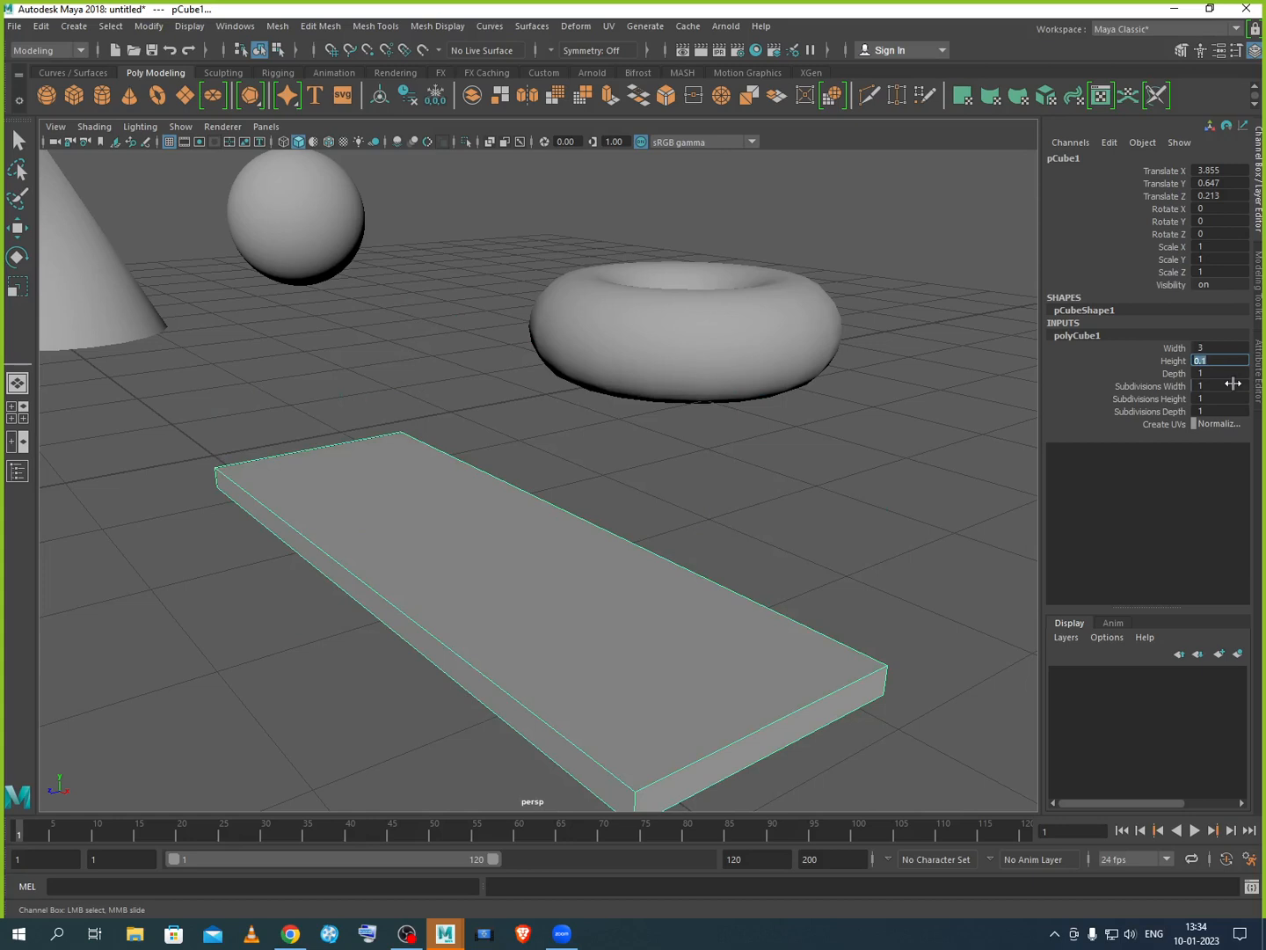
pyautogui.click(1218, 373)
pyautogui.write('3')
pyautogui.press('Return')
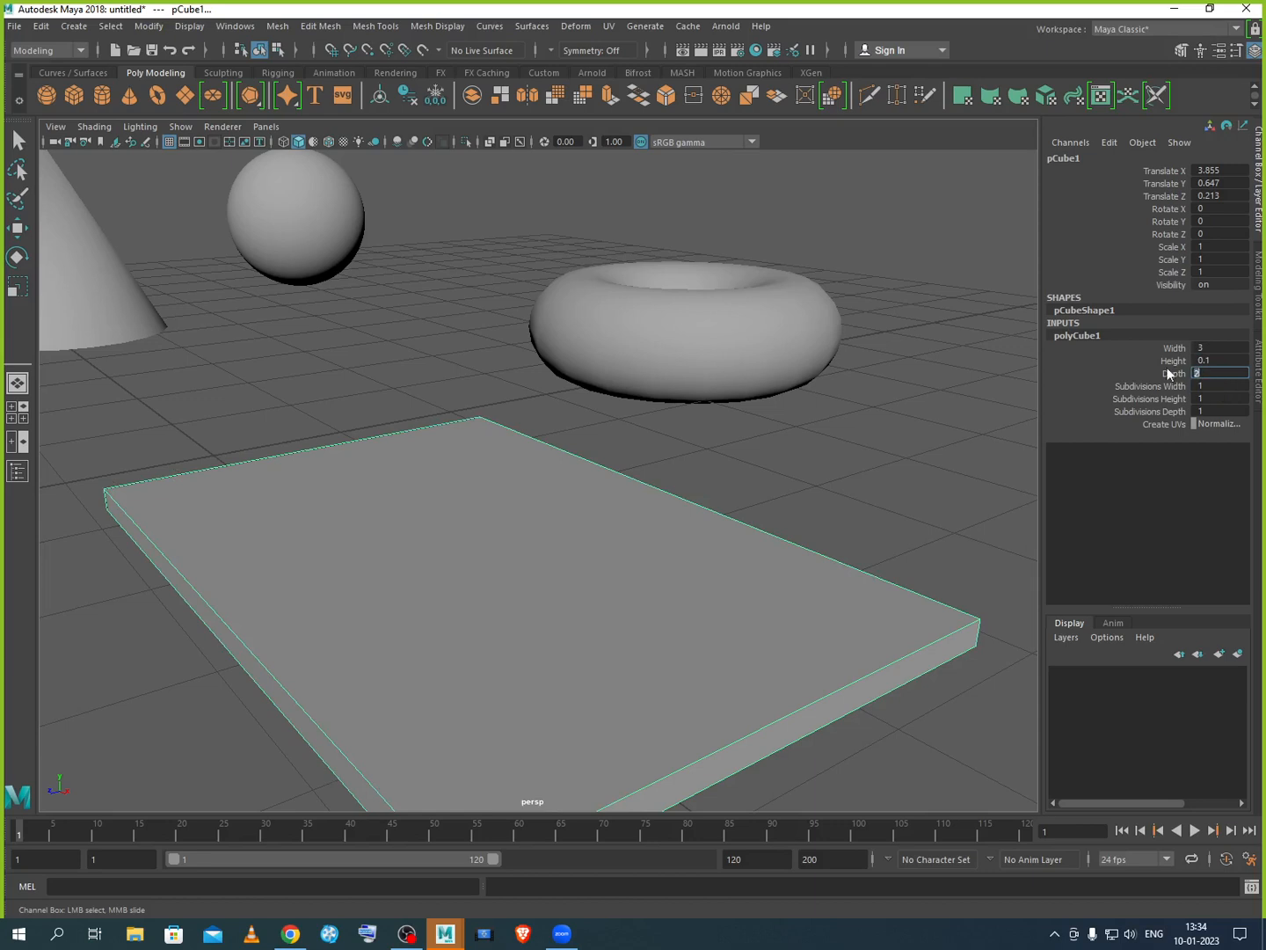
# Step: Set the slab's Width, Height and Depth together to 3
pyautogui.press('w')
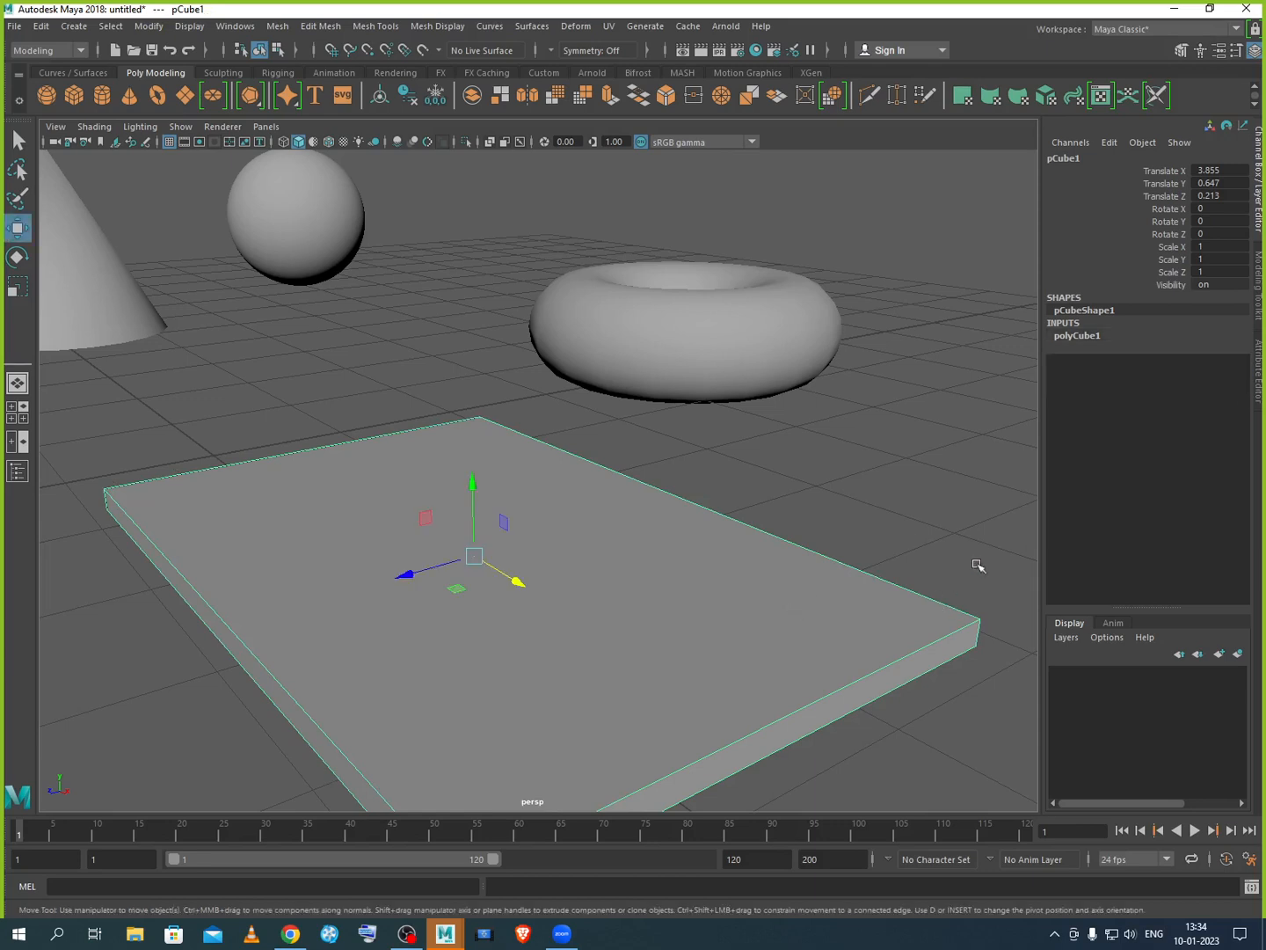
pyautogui.click(1089, 337)
pyautogui.click(1218, 373)
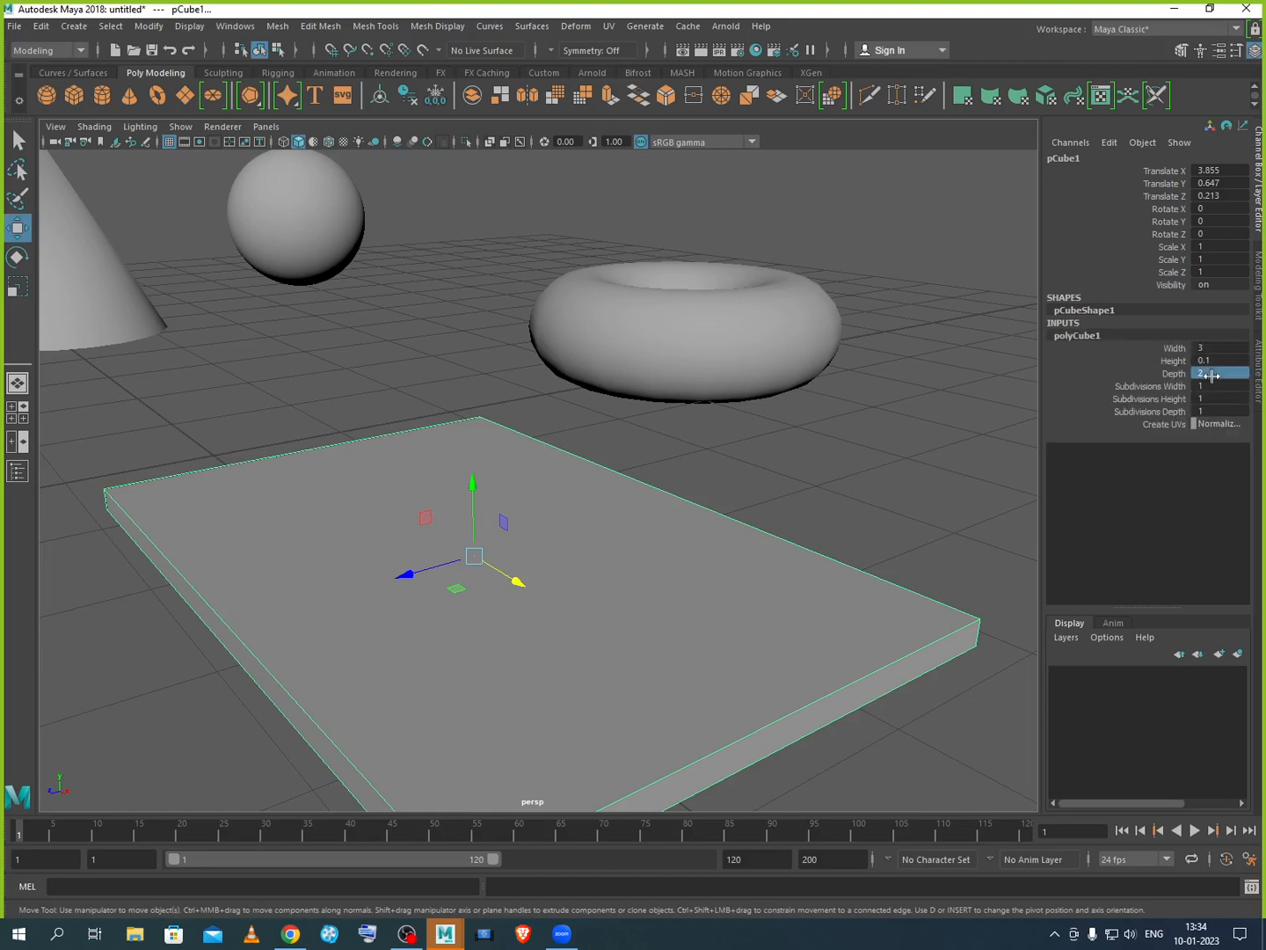
pyautogui.scroll(-3, 743, 593)
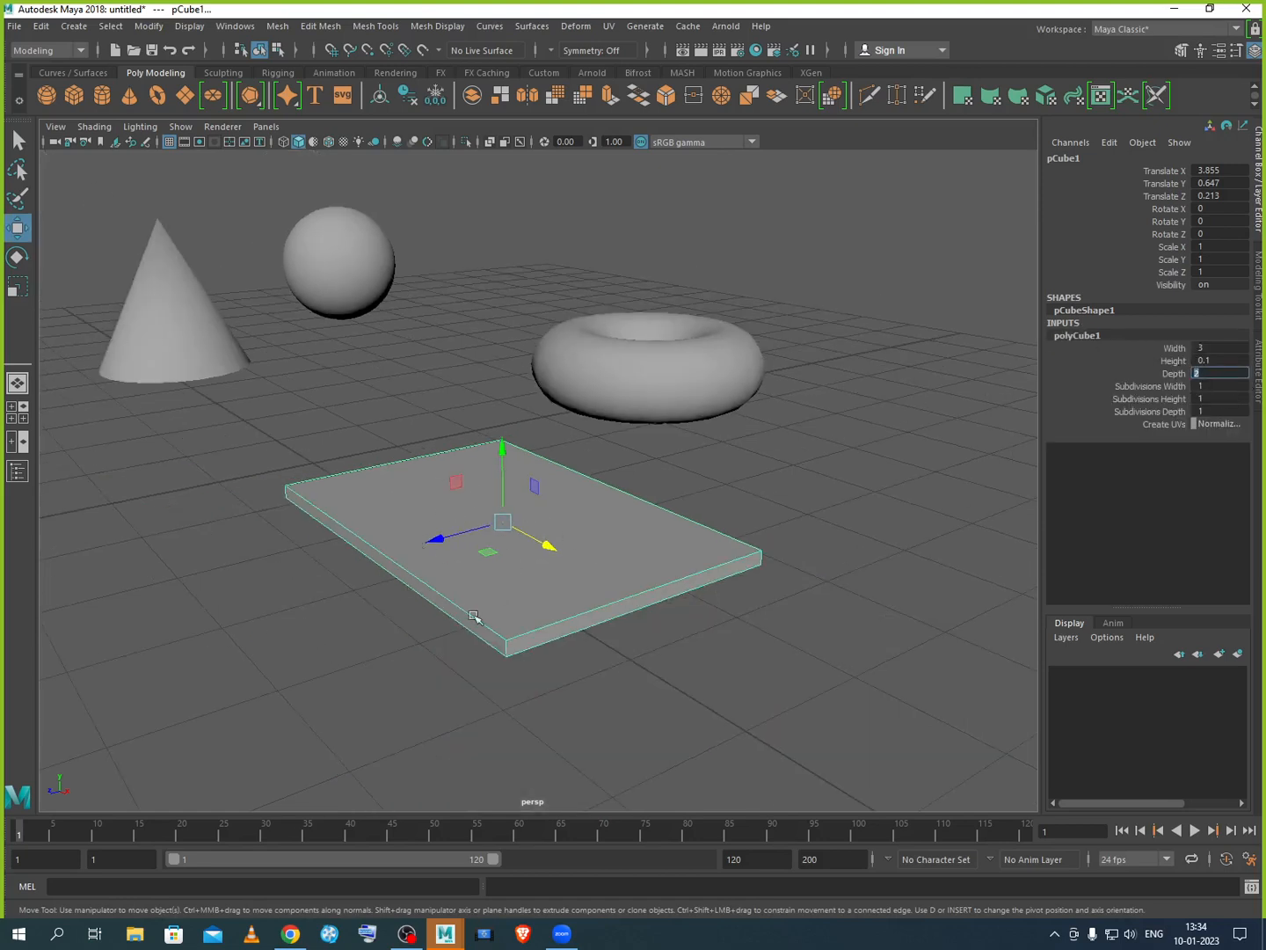
pyautogui.moveTo(482, 636)
pyautogui.keyDown('alt'); pyautogui.mouseDown()
pyautogui.moveTo(537, 619)
pyautogui.moveTo(503, 637)
pyautogui.moveTo(462, 629)
pyautogui.mouseUp(); pyautogui.keyUp('alt')
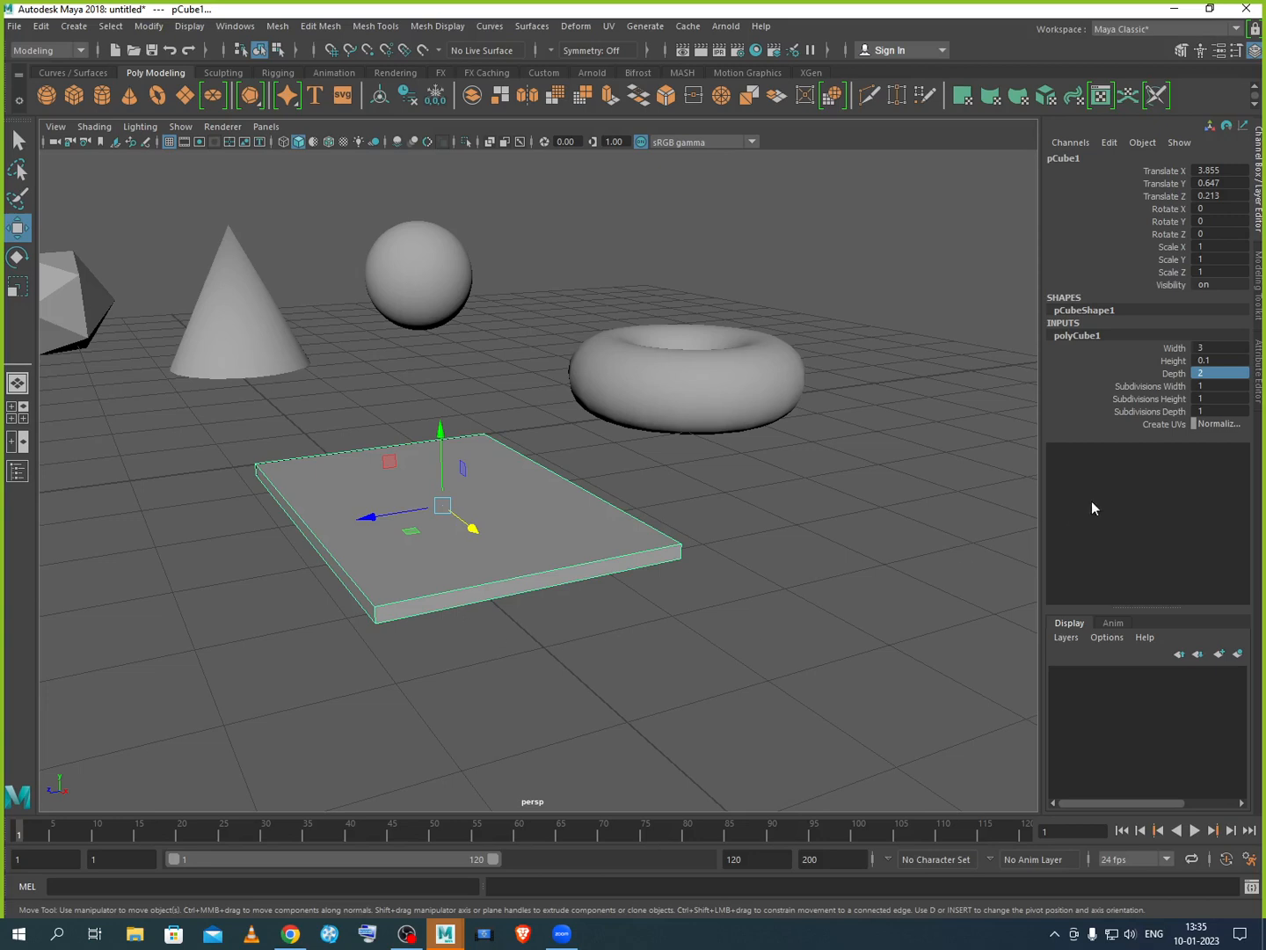
pyautogui.moveTo(1211, 348); pyautogui.dragTo(1208, 376)
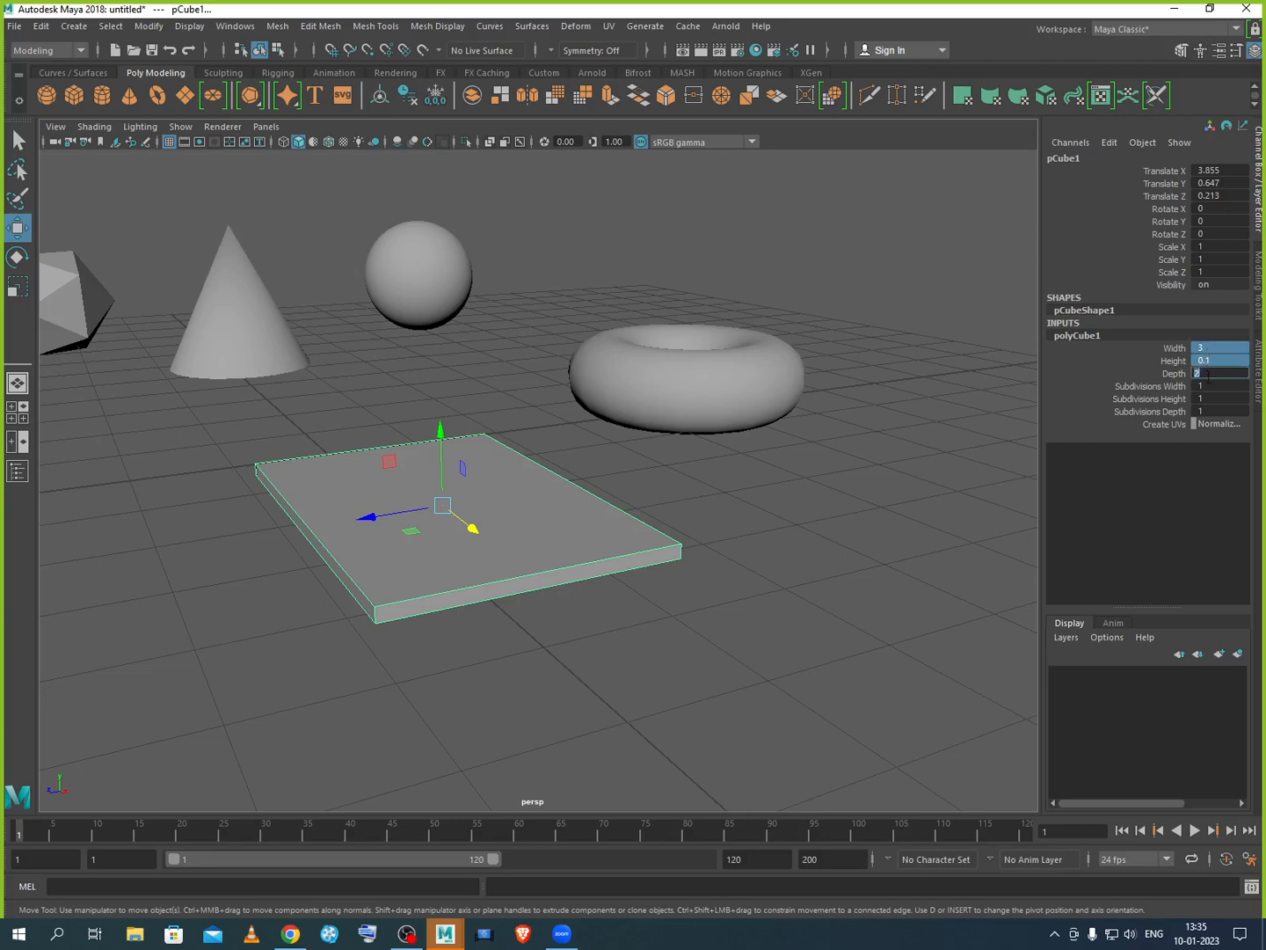
pyautogui.write('3')
pyautogui.press('Return')
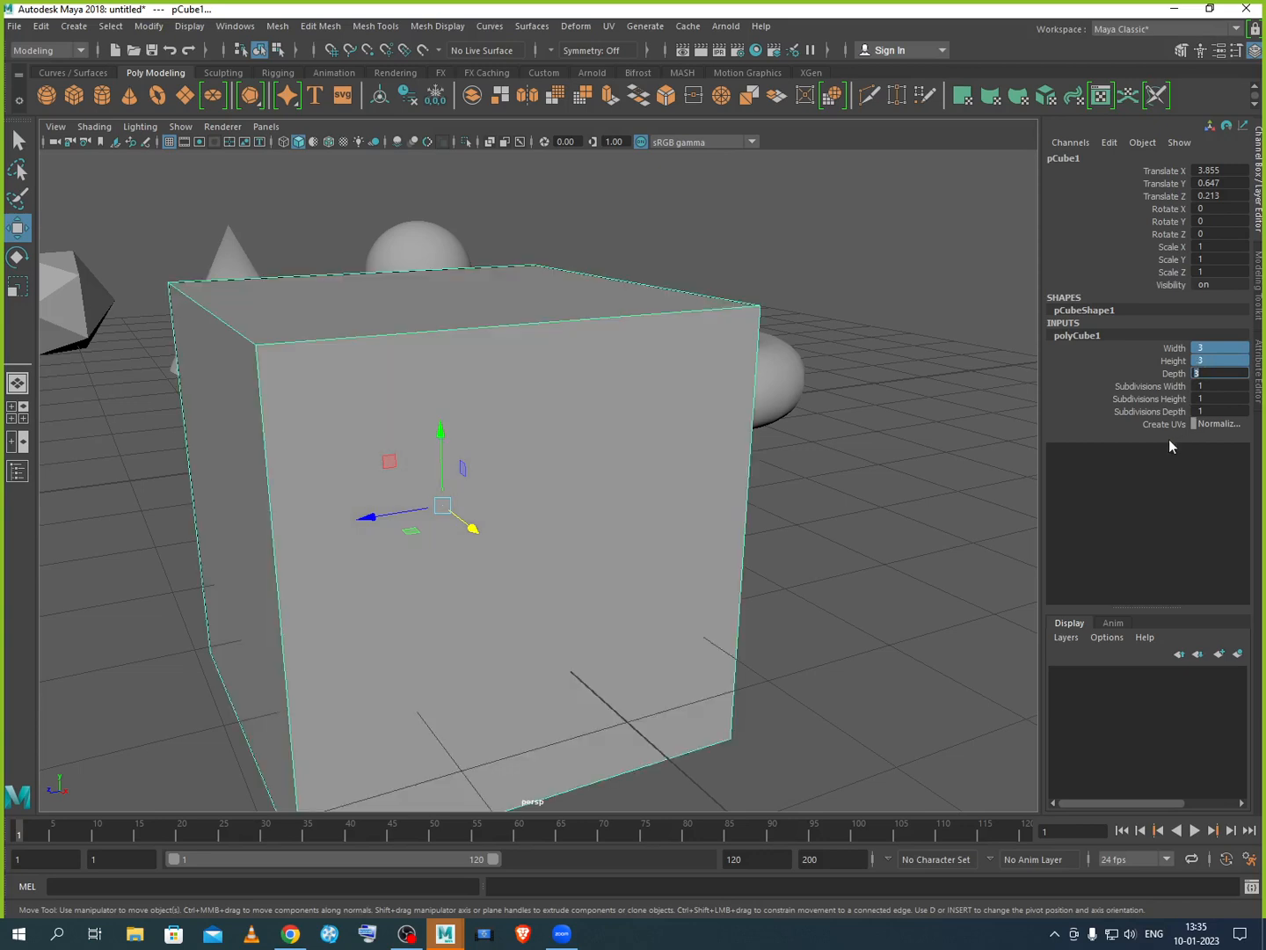
# Step: Set the cube's Width to 4
pyautogui.scroll(-5, 647, 455)
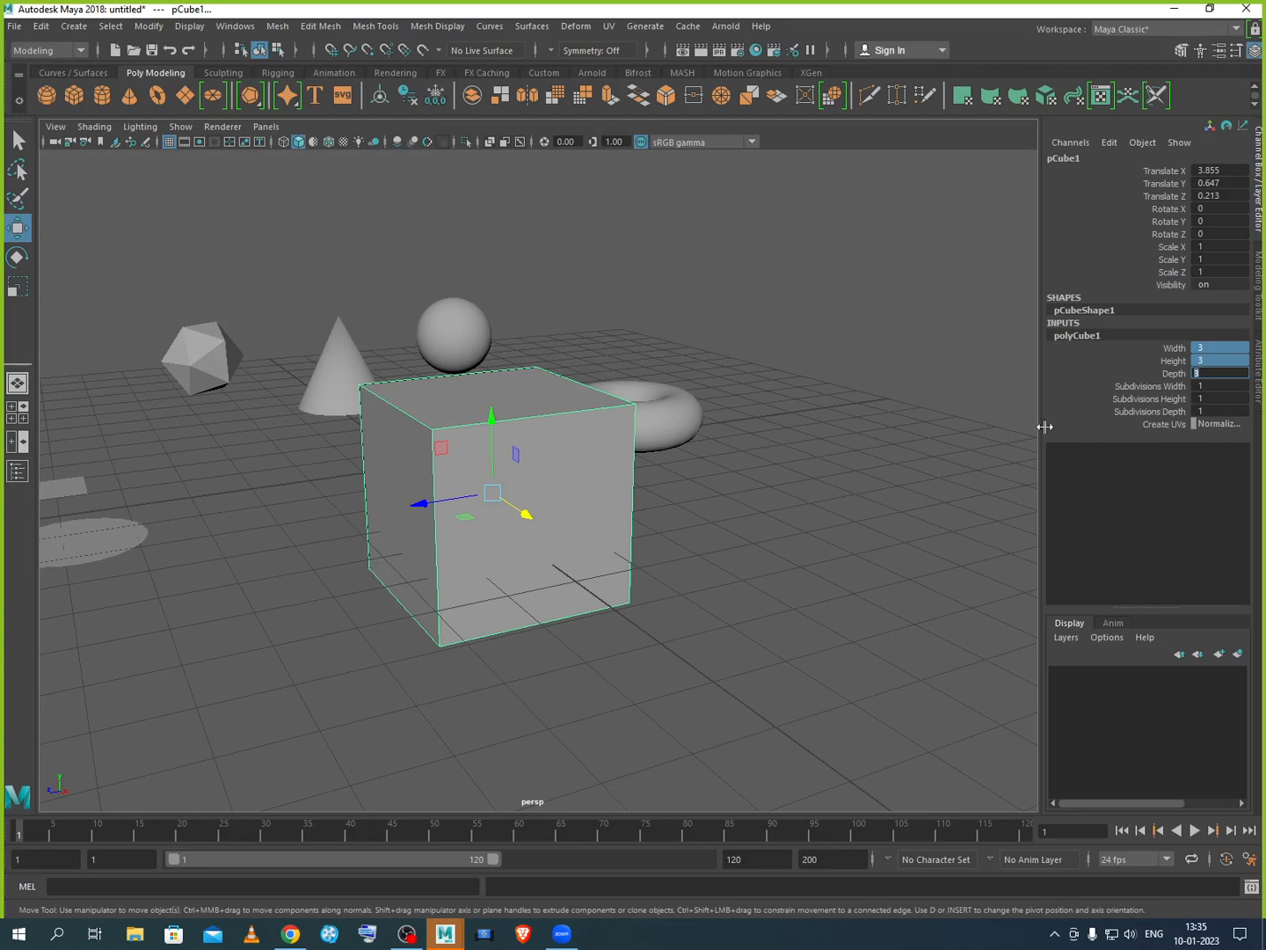
pyautogui.click(1223, 348)
pyautogui.write('4')
pyautogui.press('Return')
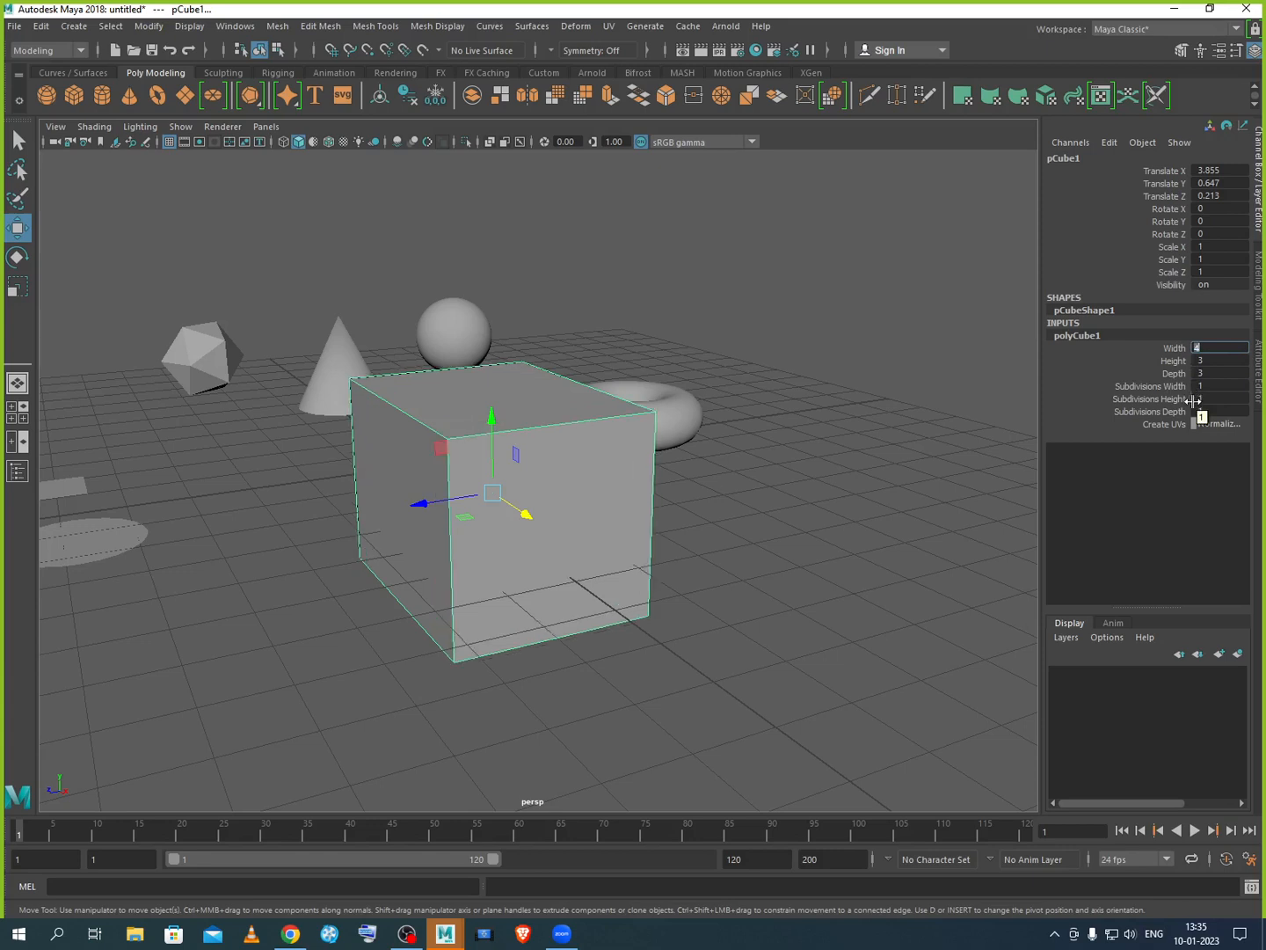
# Step: Set the cube's Height to 0.05 and its Depth to 2.5 to flatten it into a thin sheet
pyautogui.click(1217, 361)
pyautogui.write('0.05')
pyautogui.press('Return')
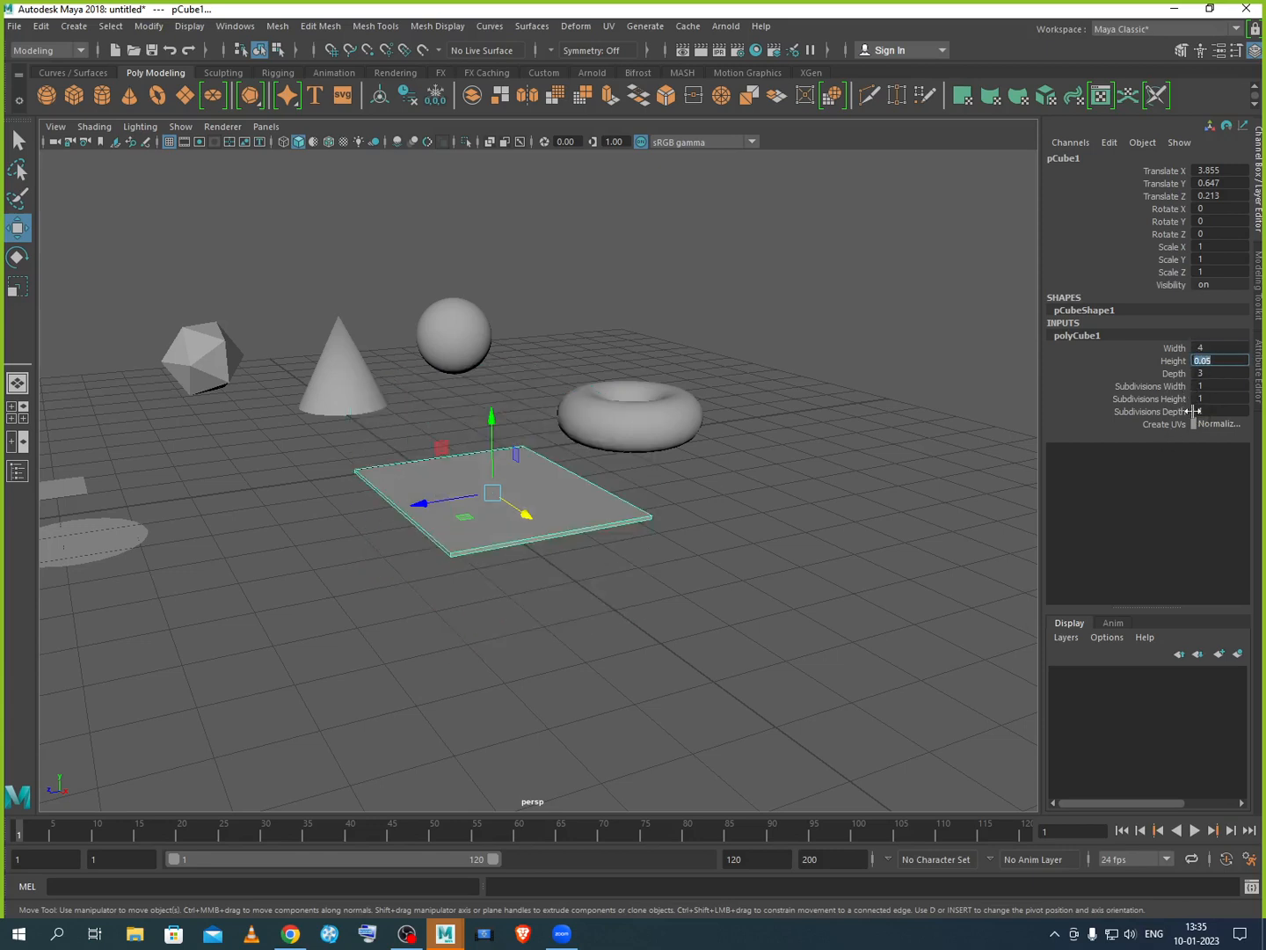
pyautogui.press('Tab')
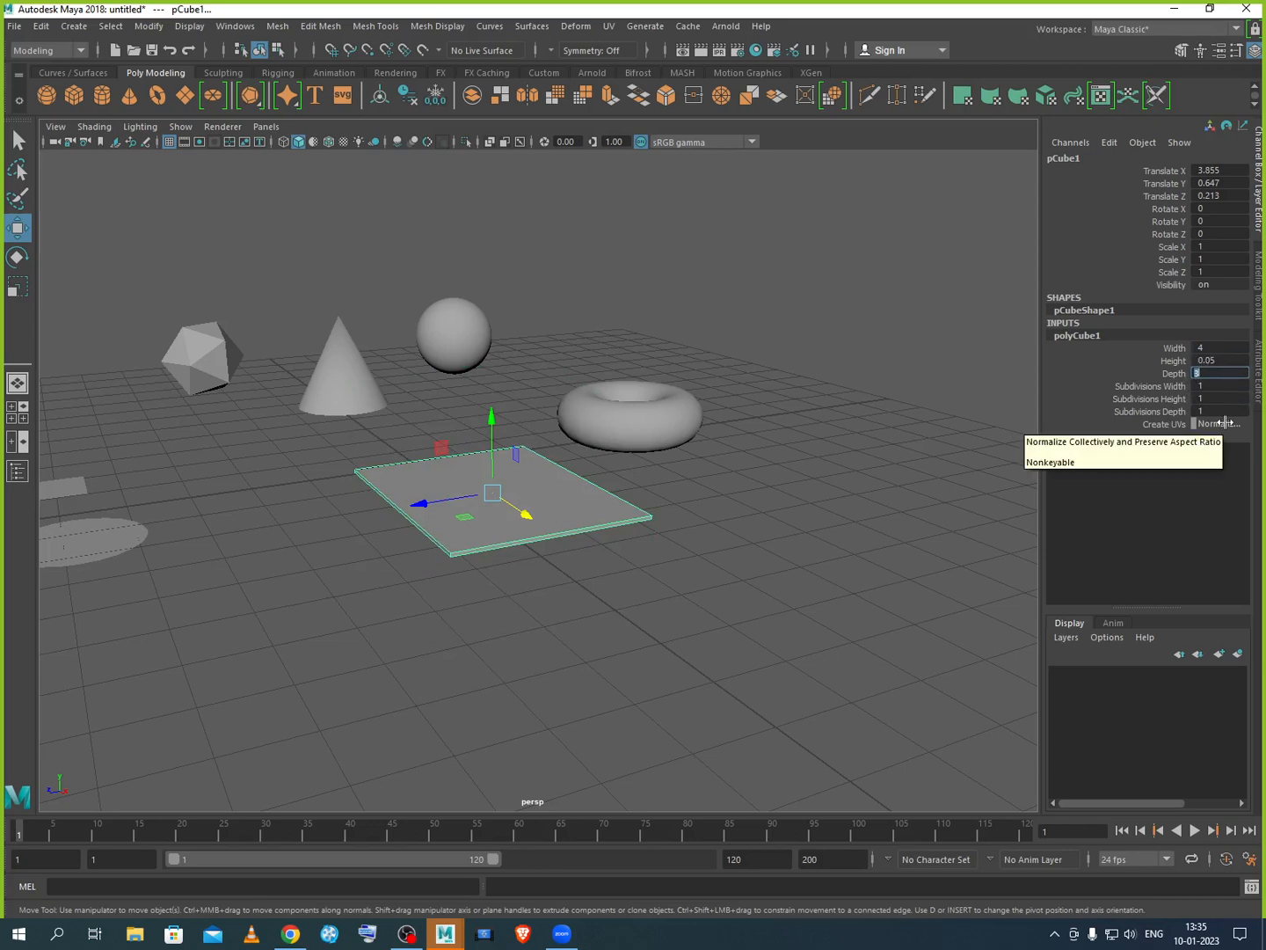
pyautogui.press('Return')
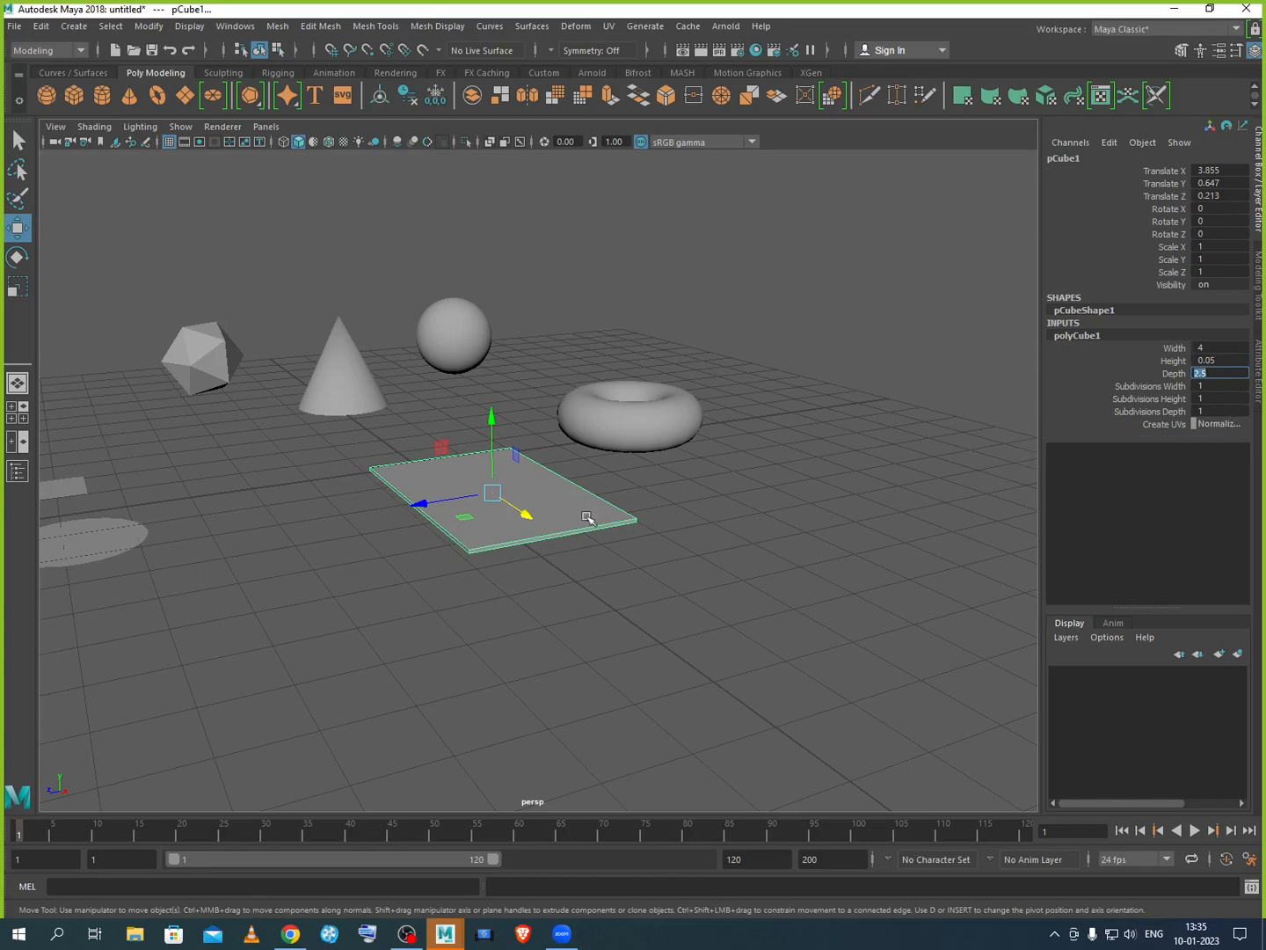
# Step: Move the thin sheet to about X 8.4 and Z -1.5, and raise it to about Y 2.4
pyautogui.moveTo(525, 513); pyautogui.dragTo(704, 668)
pyautogui.click(822, 598)
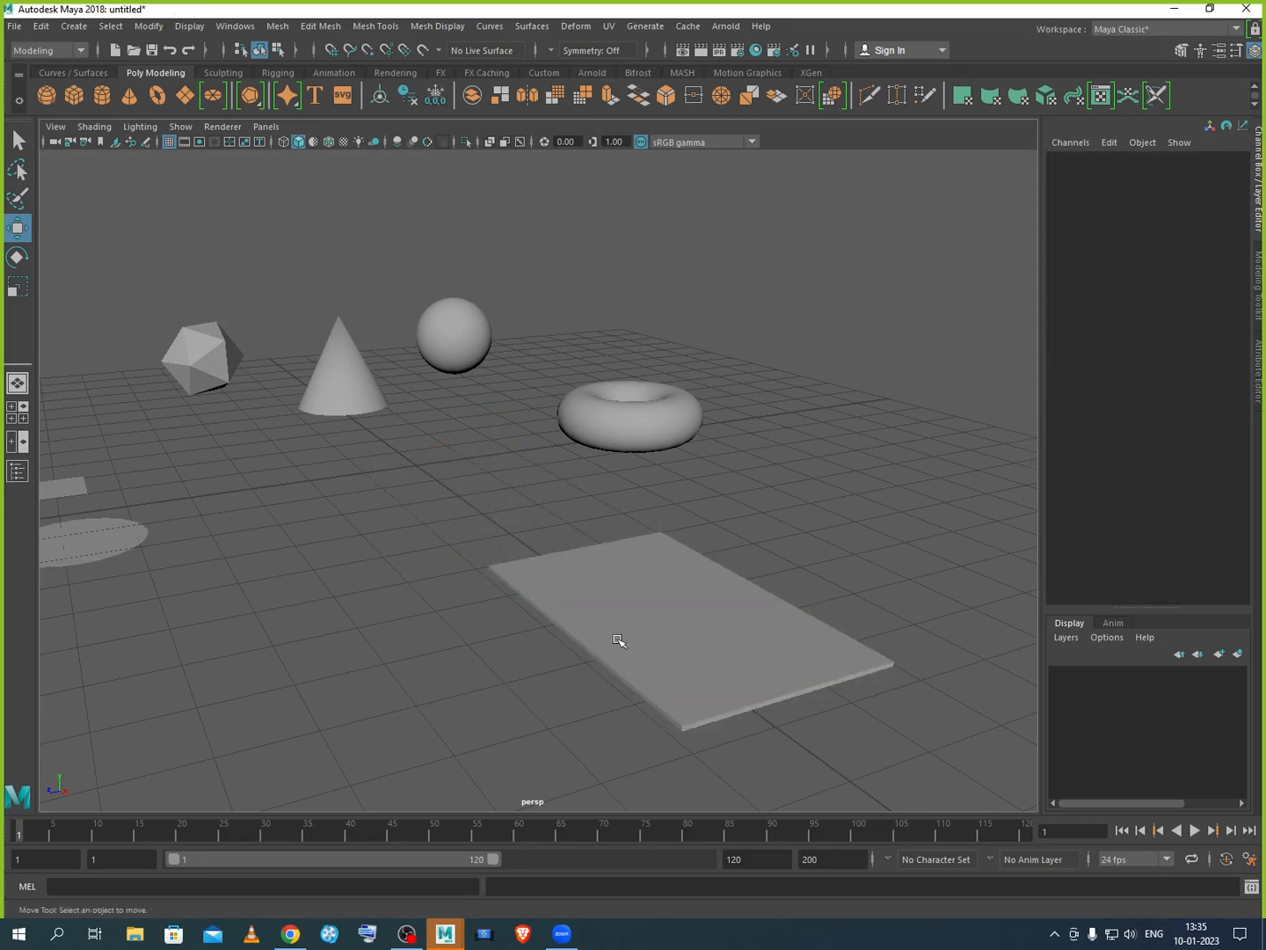
pyautogui.click(633, 629)
pyautogui.moveTo(620, 624); pyautogui.dragTo(746, 593)
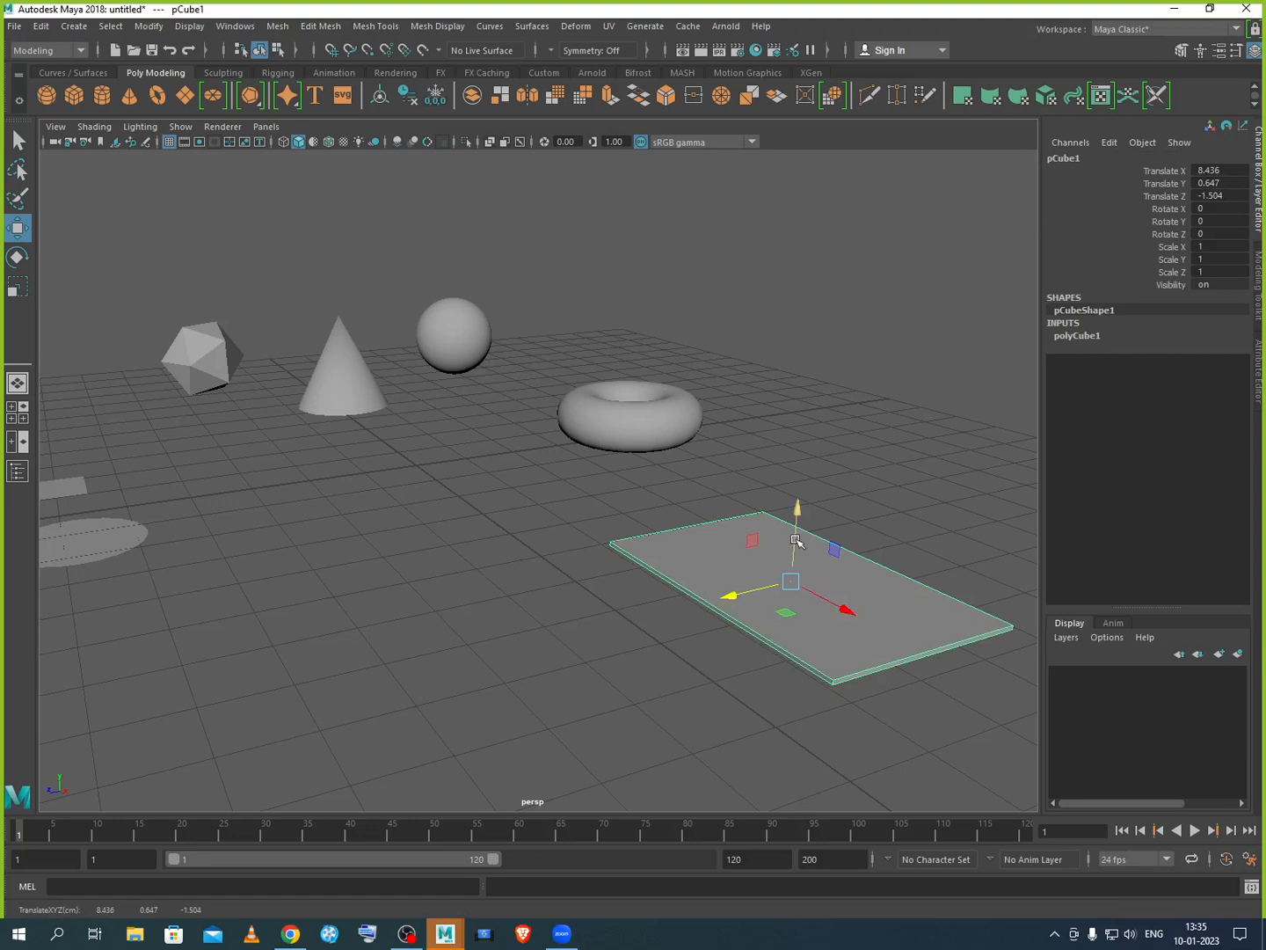
pyautogui.moveTo(796, 538); pyautogui.dragTo(817, 392)
pyautogui.click(937, 563)
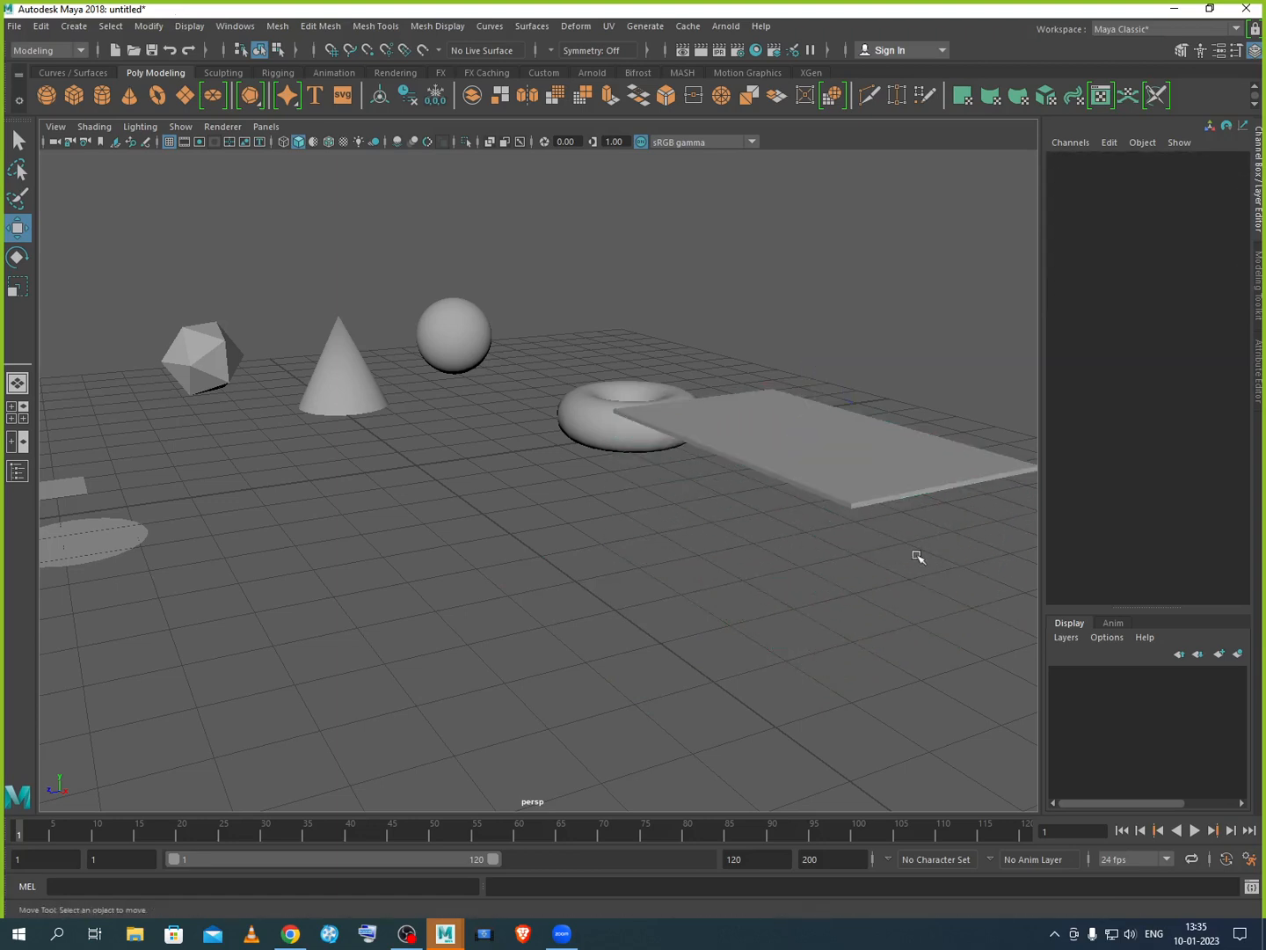
# Step: Set the cube's Height to 1 and move the box along Z to about 2.27
pyautogui.click(809, 484)
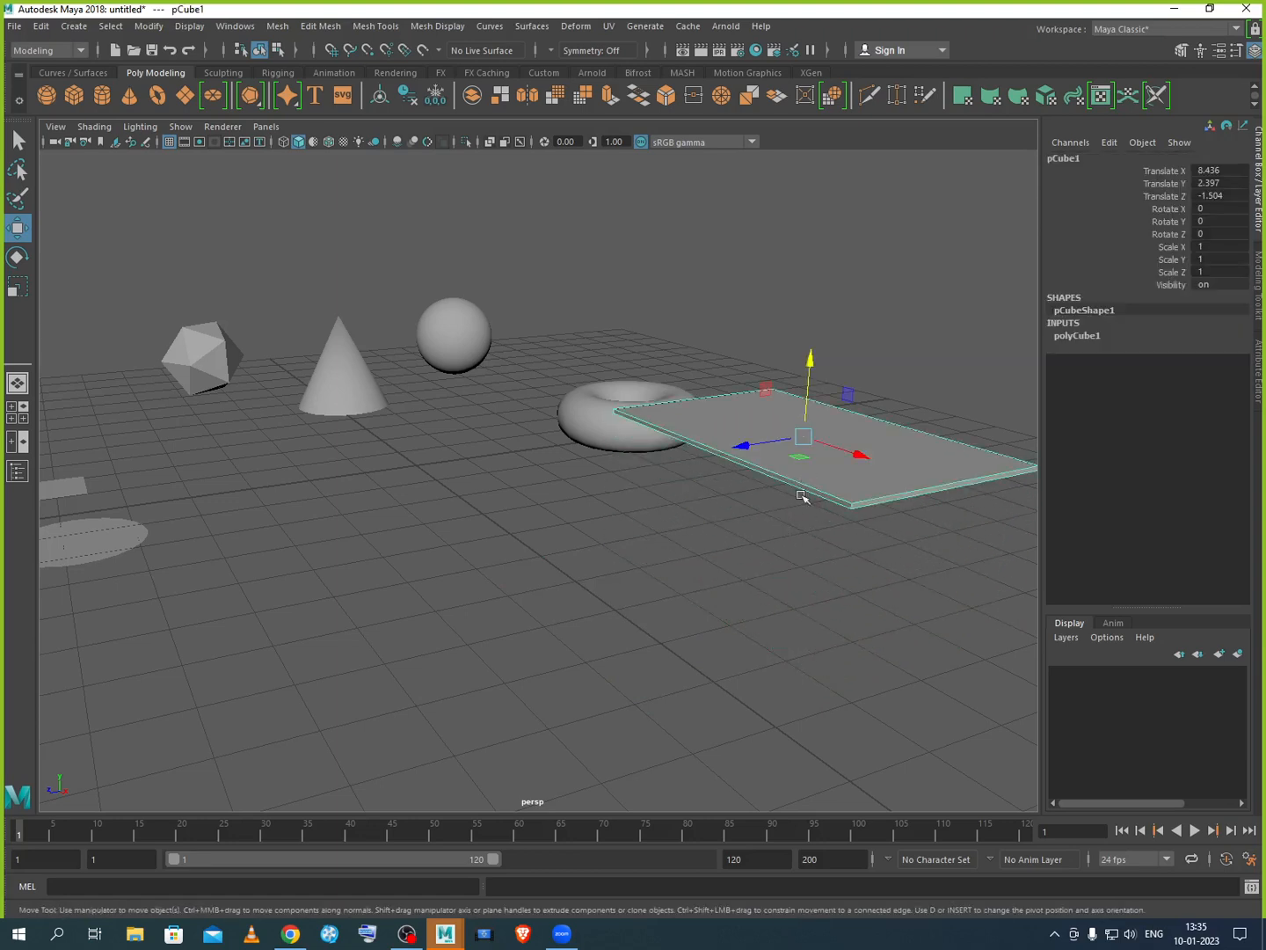
pyautogui.click(1084, 339)
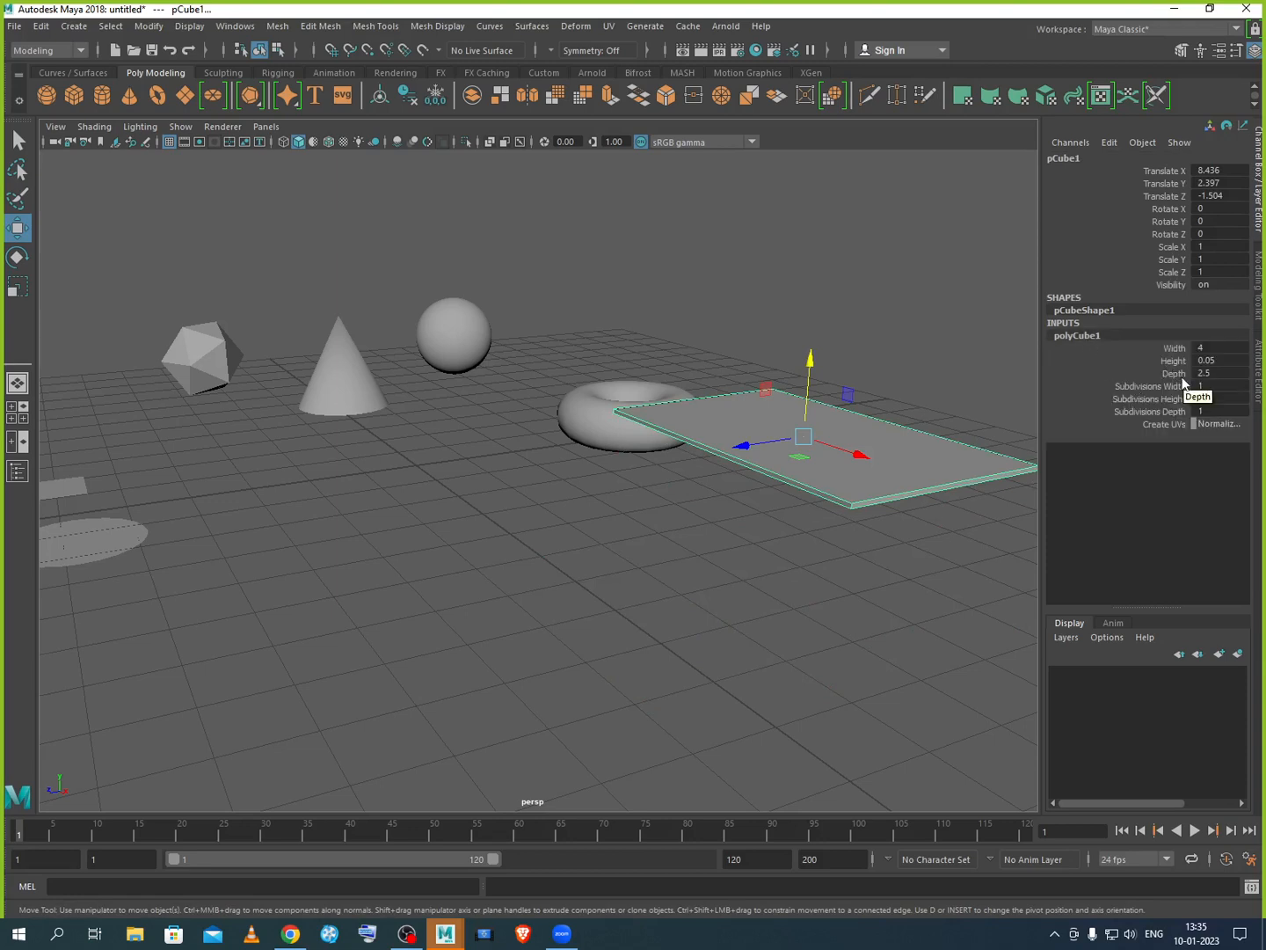
pyautogui.scroll(2, 987, 403)
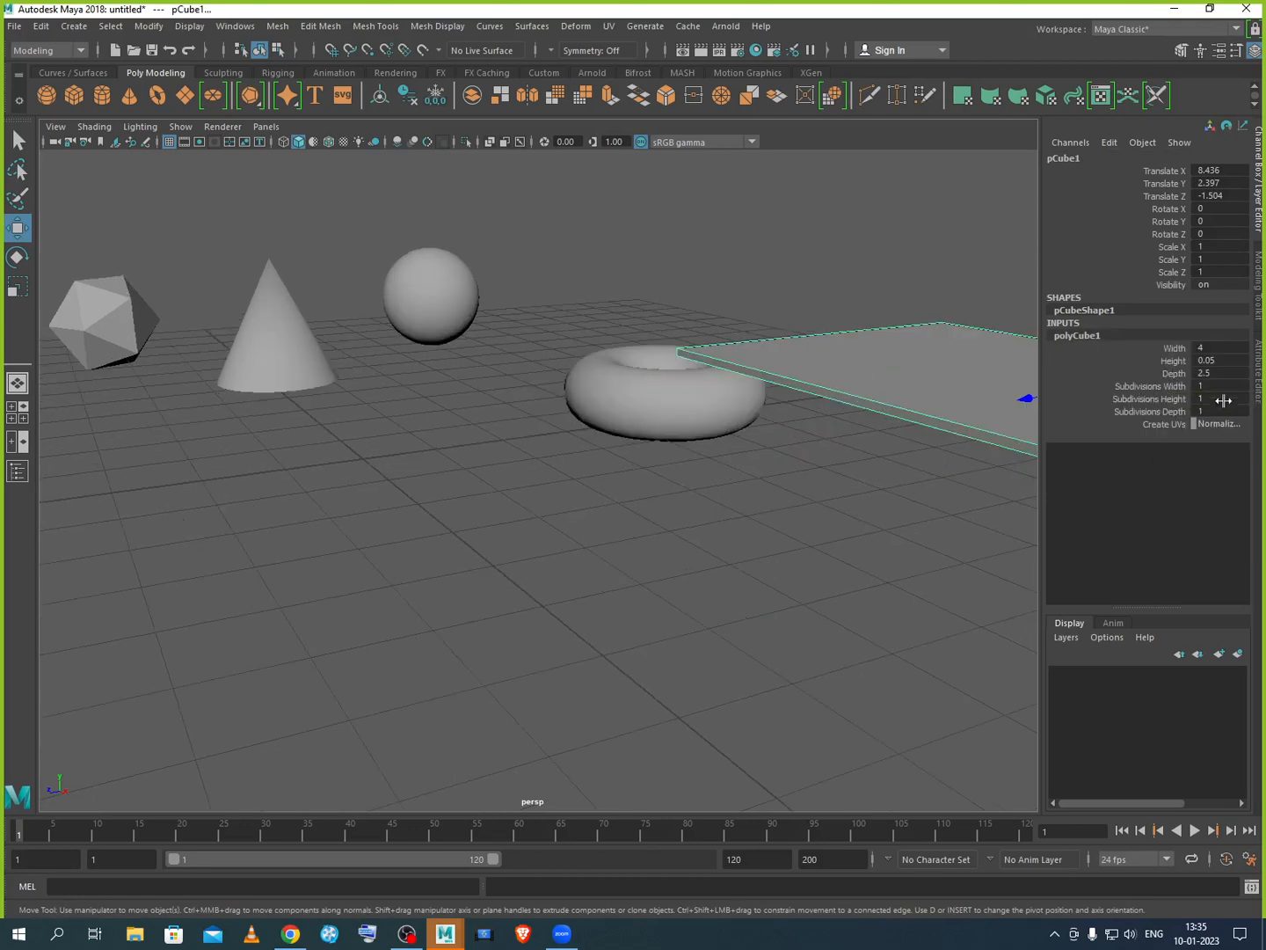
pyautogui.click(1219, 360)
pyautogui.write('1')
pyautogui.press('Return')
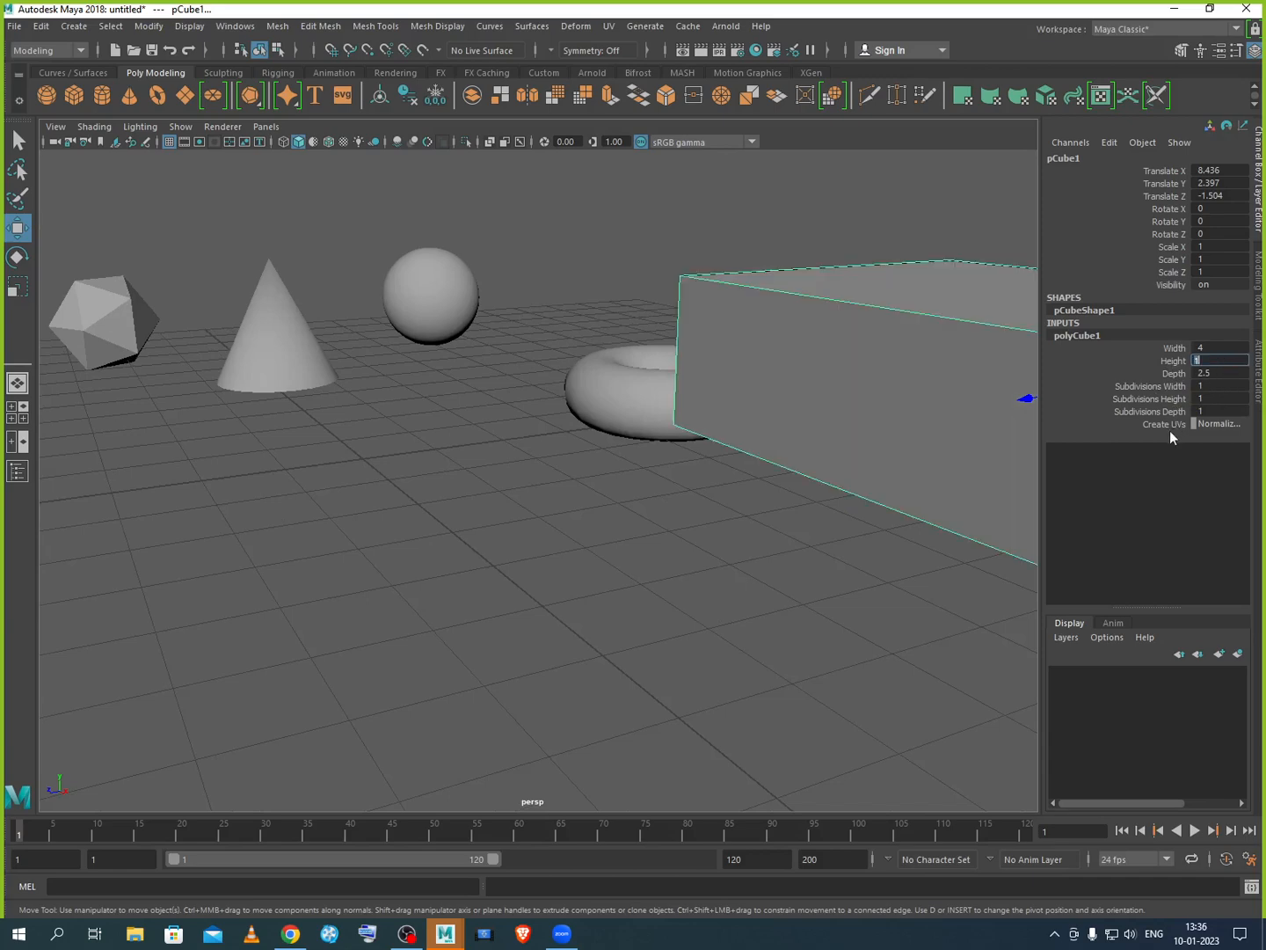
pyautogui.scroll(-4, 613, 503)
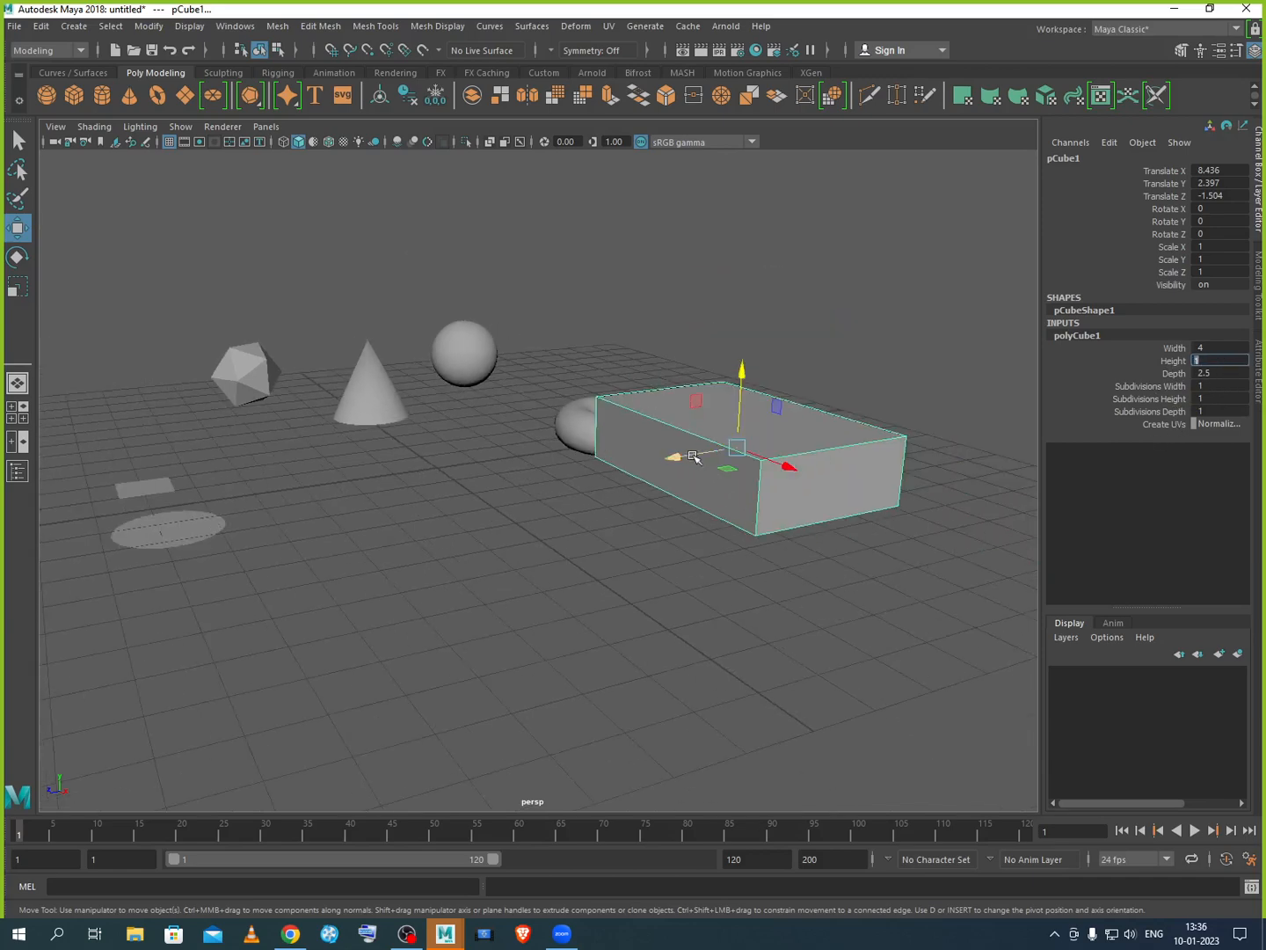
pyautogui.moveTo(694, 457); pyautogui.dragTo(460, 494)
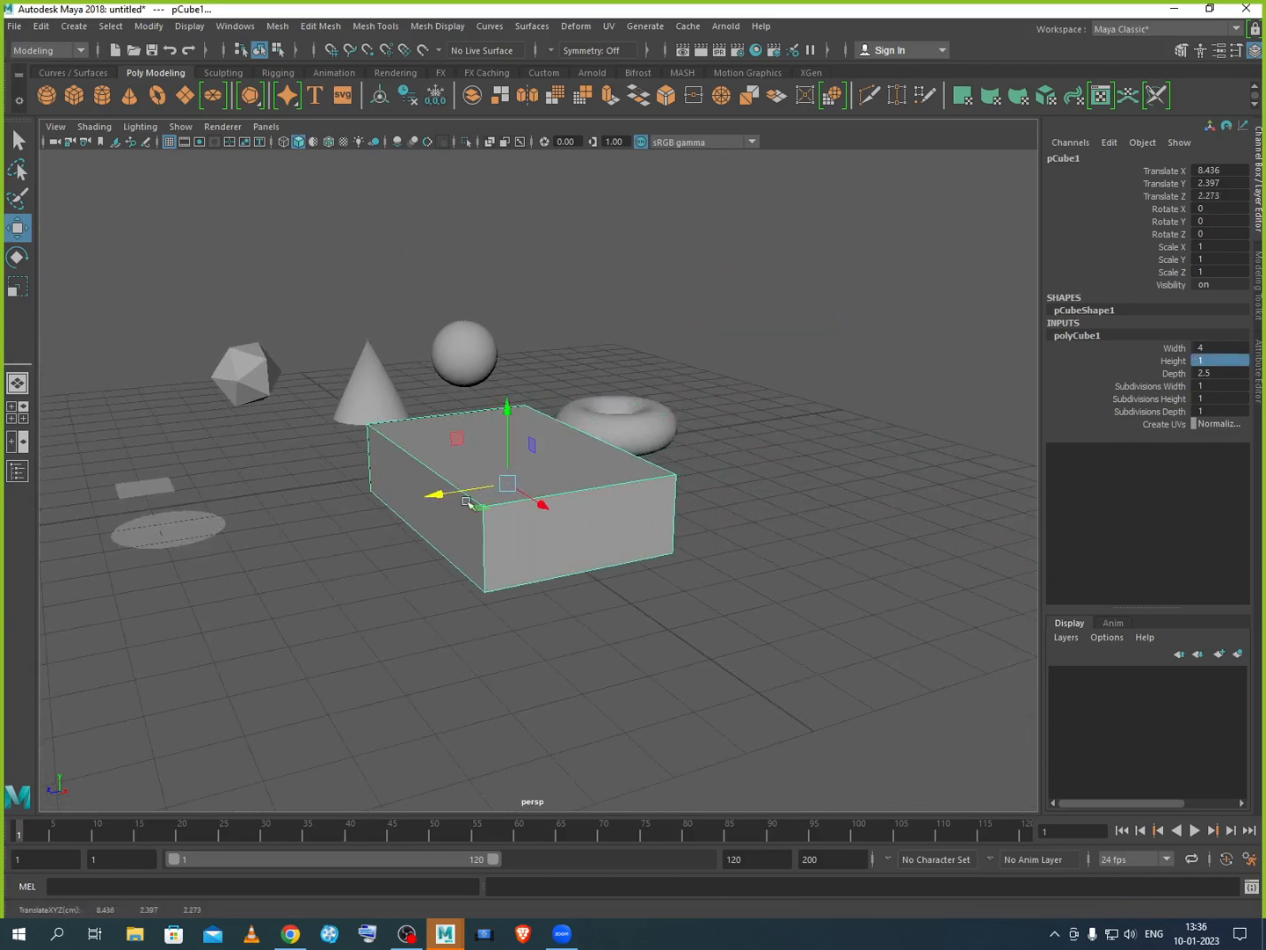
# Step: Set the cube's Subdivisions Width, Subdivisions Height and Subdivisions Depth to 3 each
pyautogui.scroll(3, 493, 506)
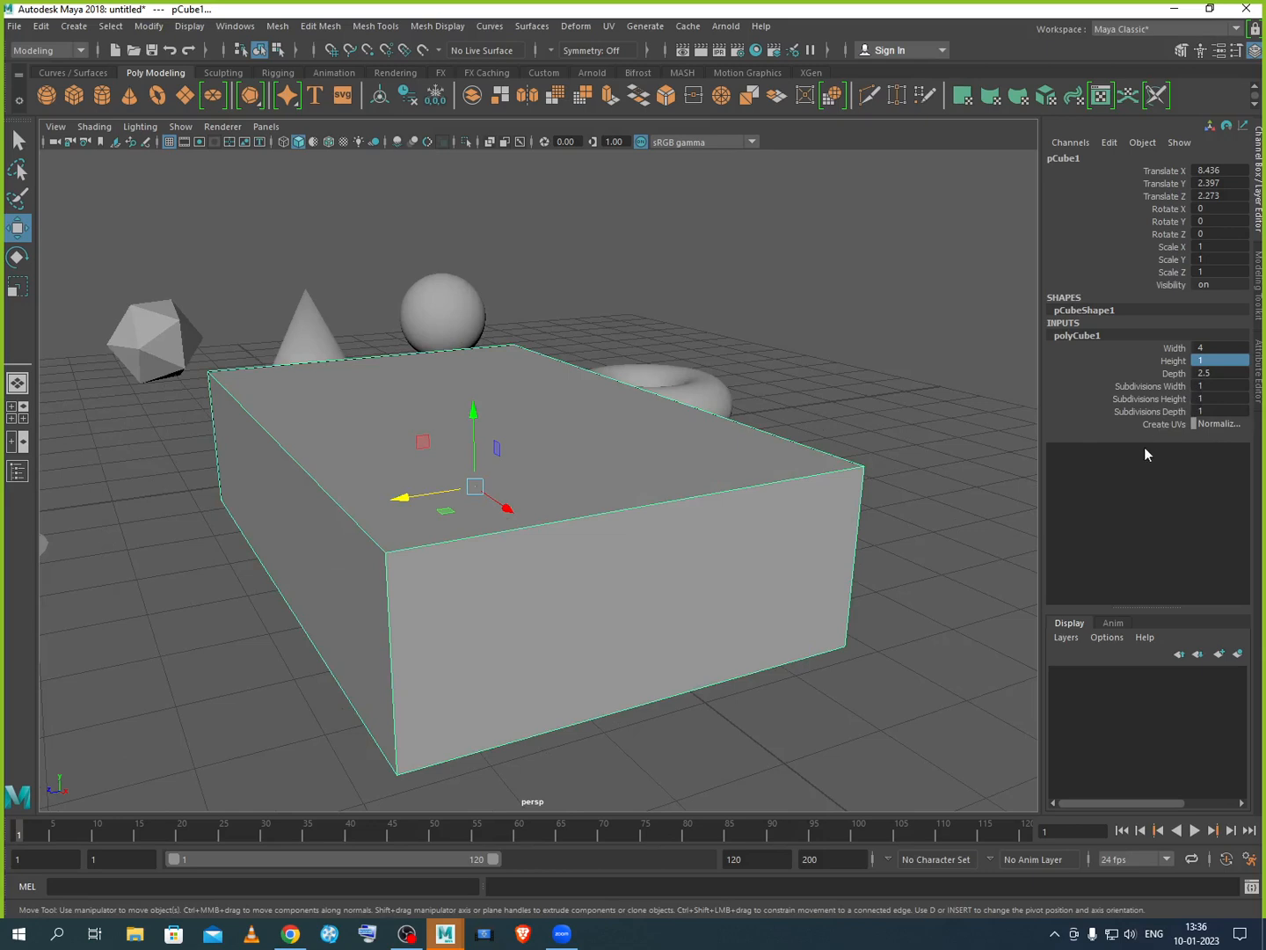
pyautogui.click(1215, 385)
pyautogui.write('3')
pyautogui.press('Return')
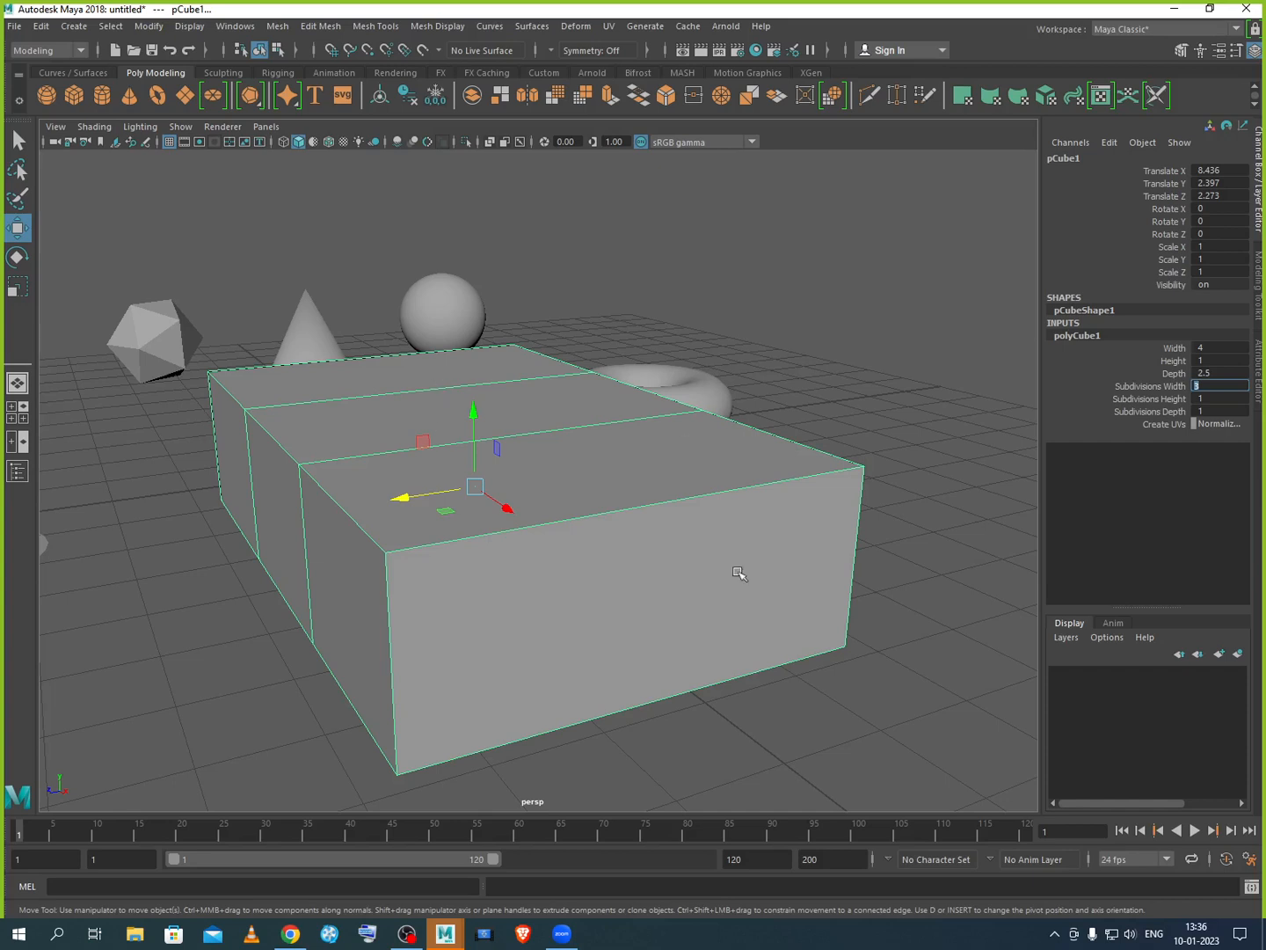
pyautogui.click(1203, 400)
pyautogui.write('3')
pyautogui.press('Return')
pyautogui.click(1200, 411)
pyautogui.write('3')
pyautogui.press('Return')
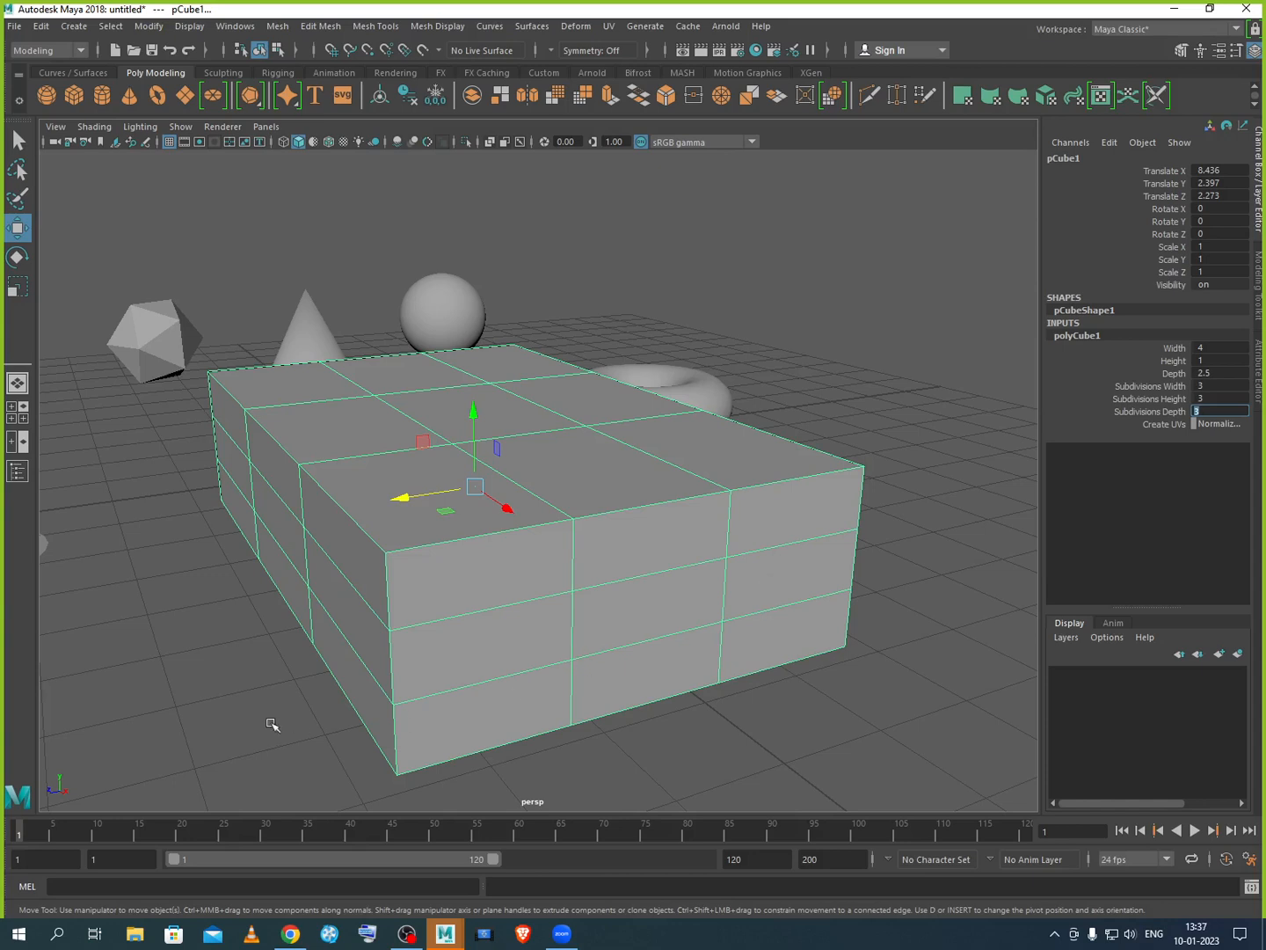
# Step: Set the cube's three subdivision values together to 1
pyautogui.click(512, 630)
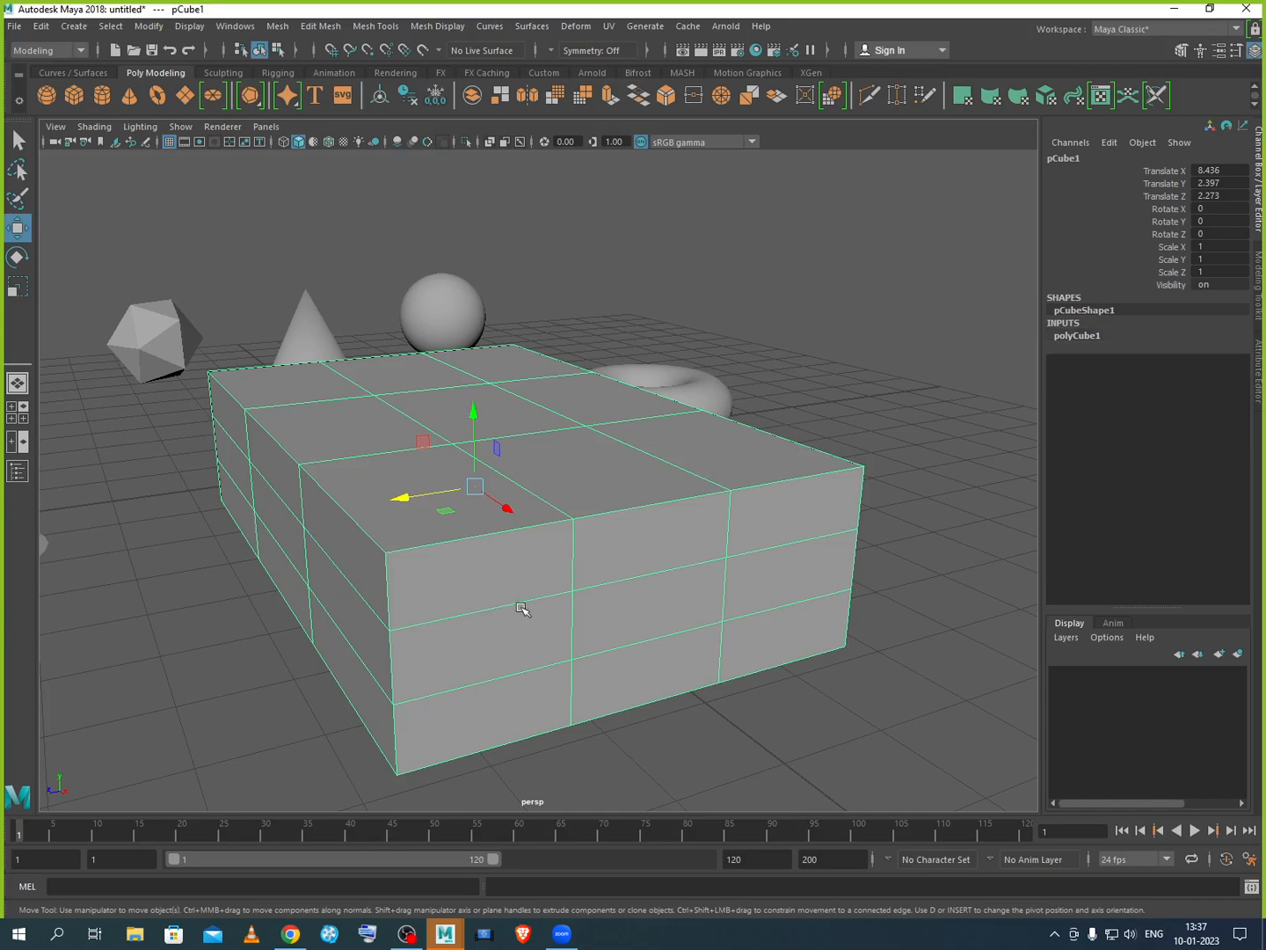
pyautogui.click(1081, 339)
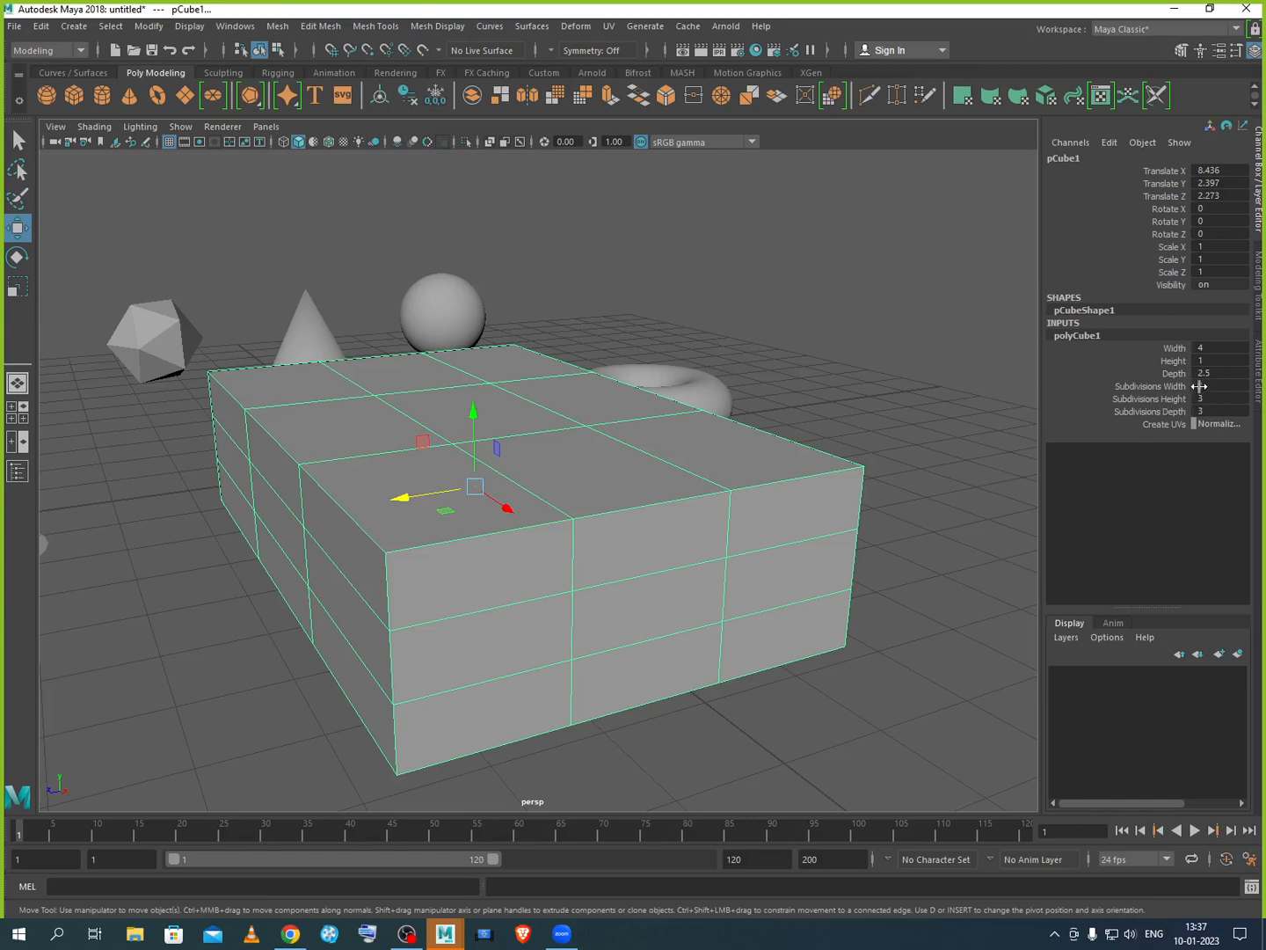
pyautogui.moveTo(1203, 384); pyautogui.dragTo(1208, 408)
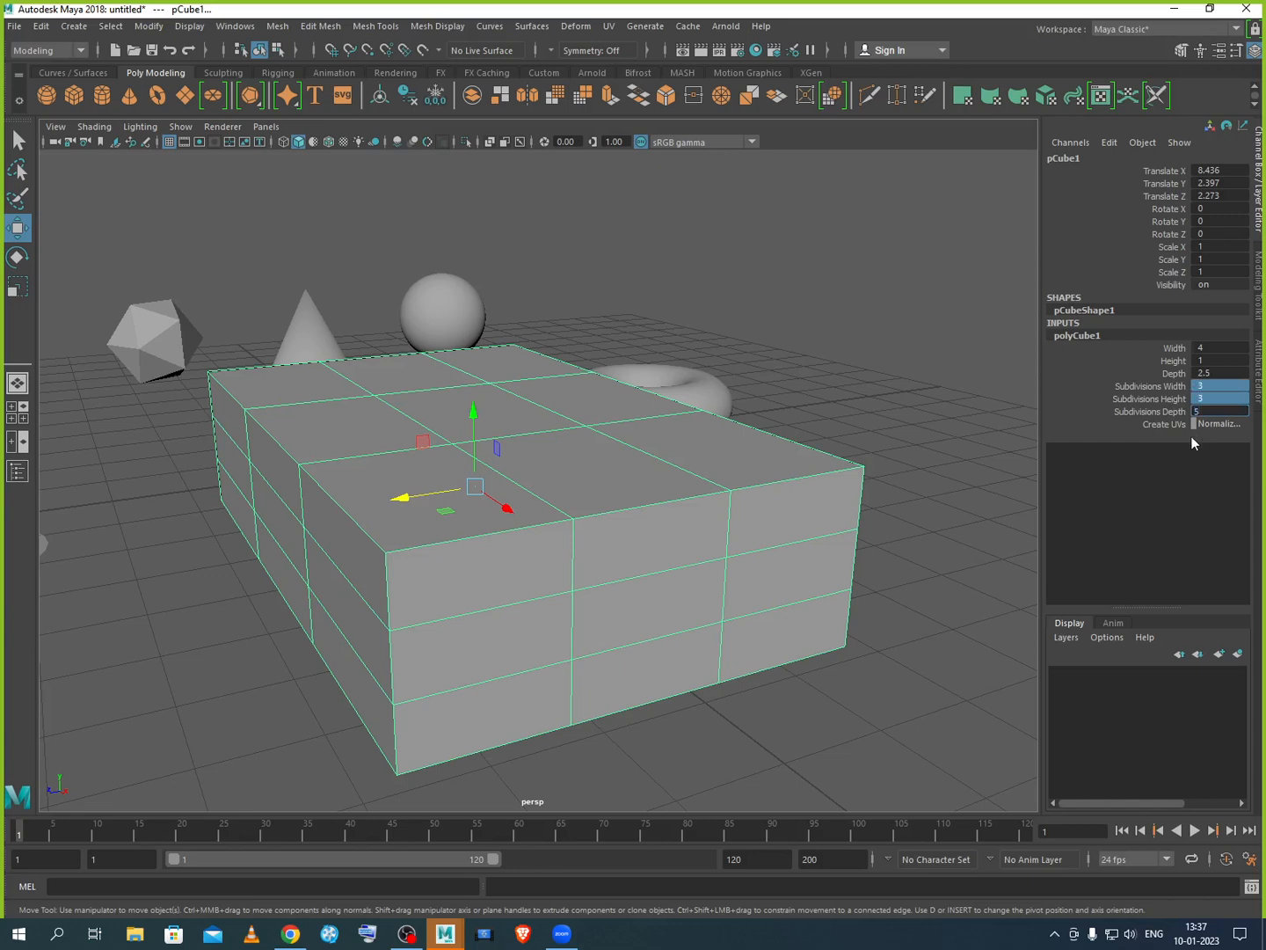
pyautogui.write('1')
pyautogui.press('Return')
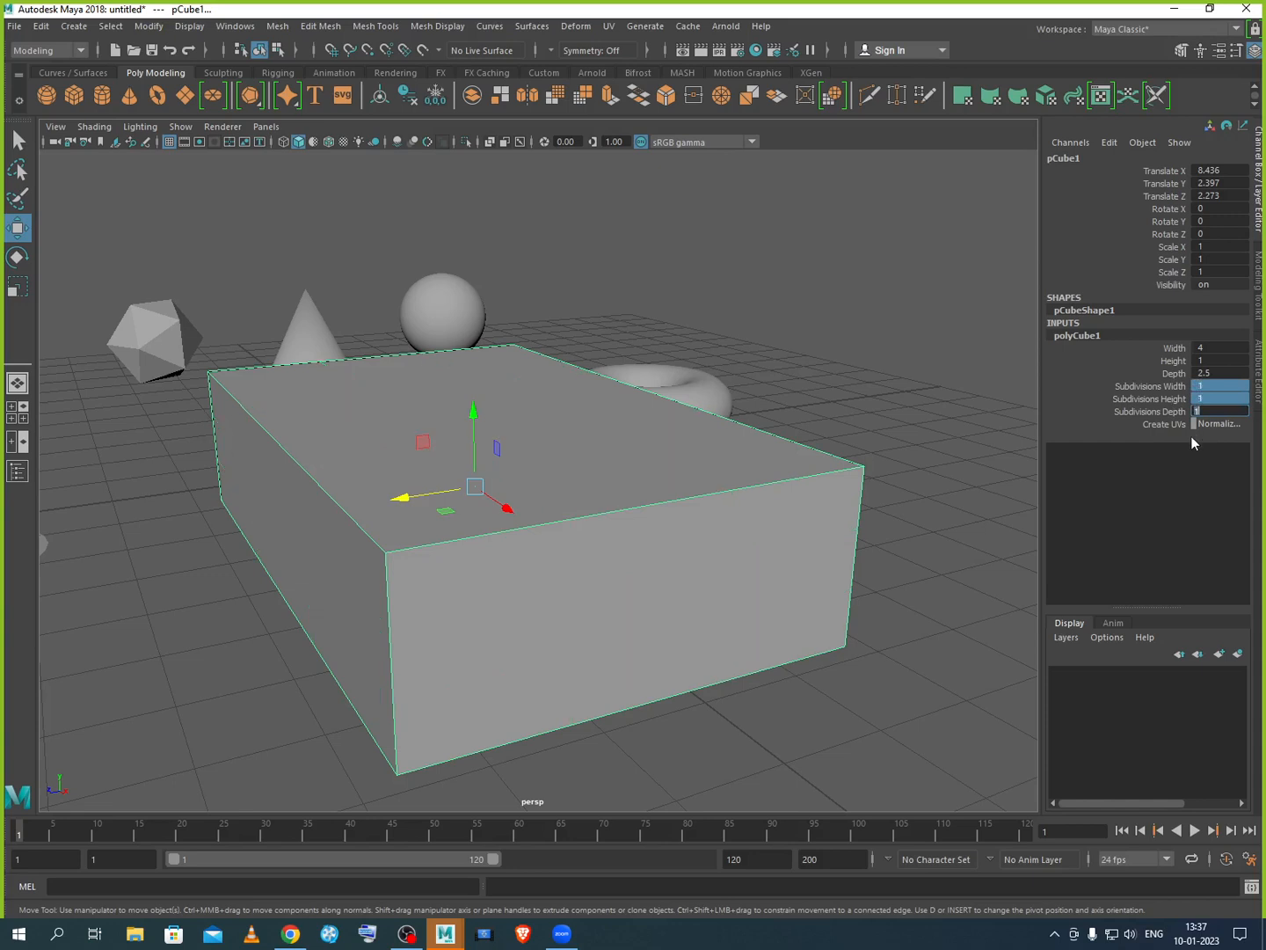
# Step: Set the cube's Height to 0.05 to flatten the box into a thin sheet
pyautogui.click(818, 569)
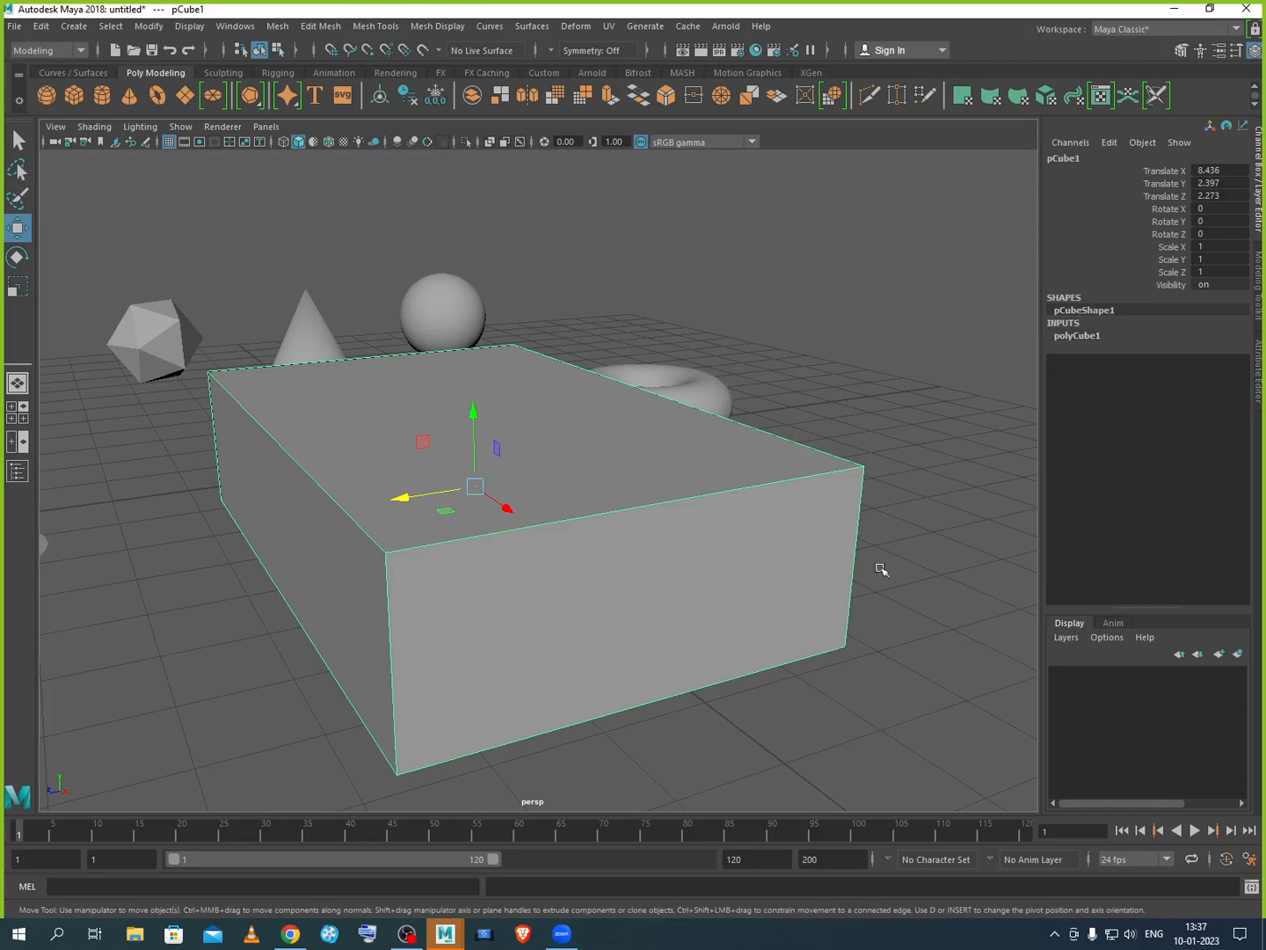
pyautogui.click(1078, 337)
pyautogui.click(1218, 361)
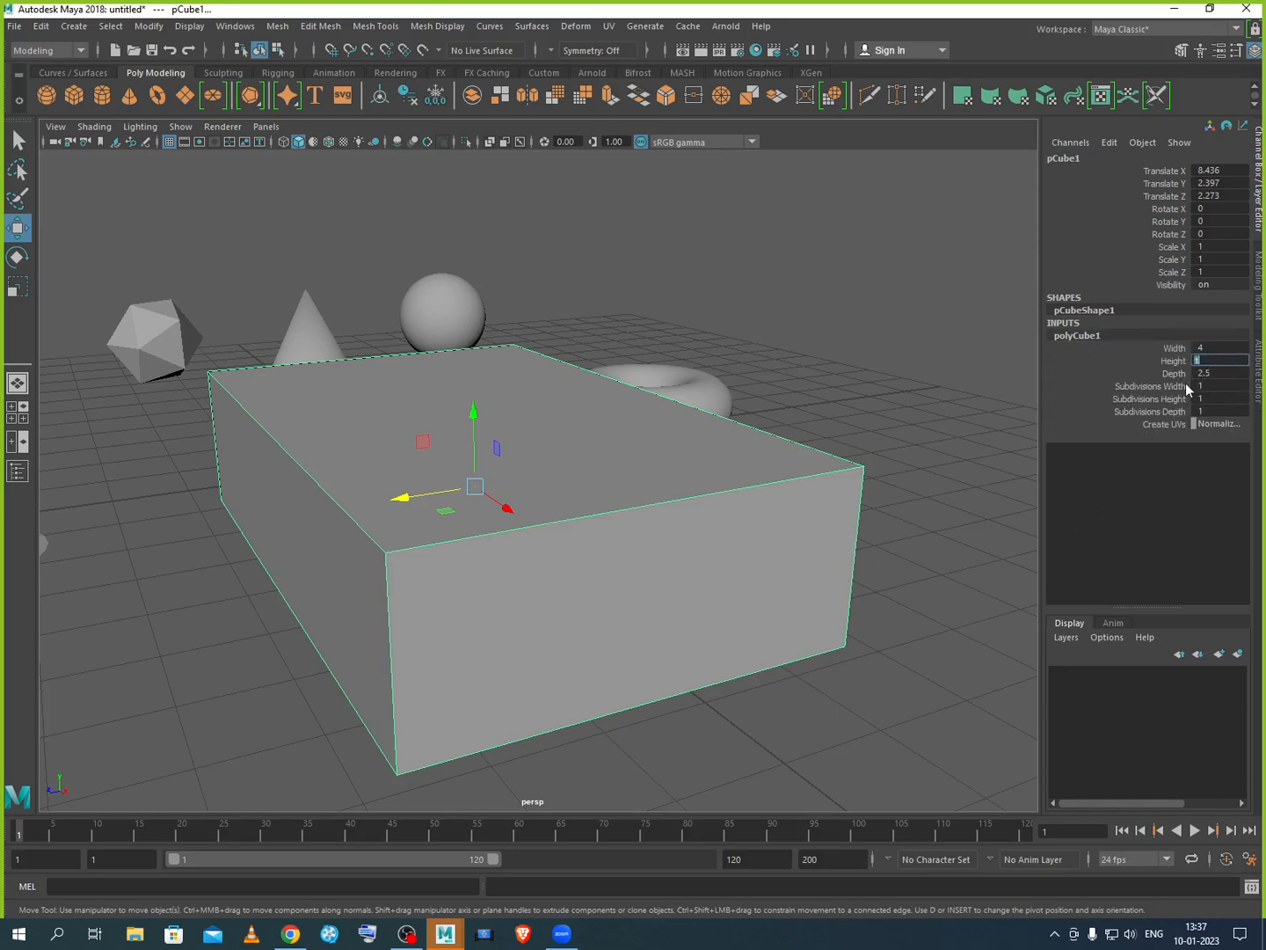
pyautogui.write('0.05')
pyautogui.press('Return')
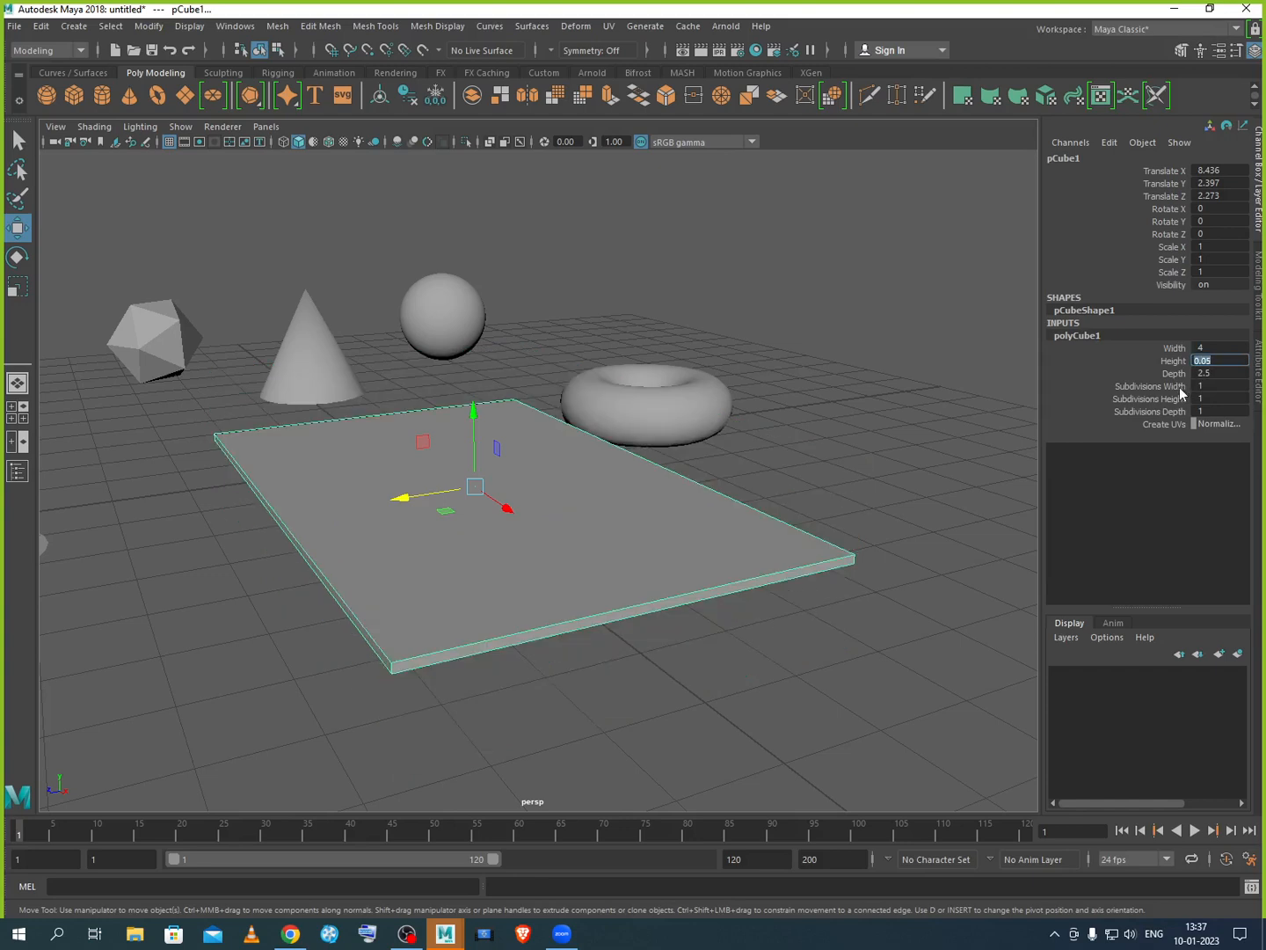
# Step: Move the sheet to about X 14.5 and Y 4, and shift it along Z away from the torus
pyautogui.click(649, 557)
pyautogui.scroll(-5, 658, 545)
pyautogui.moveTo(521, 443); pyautogui.dragTo(520, 369)
pyautogui.moveTo(558, 431); pyautogui.dragTo(717, 526)
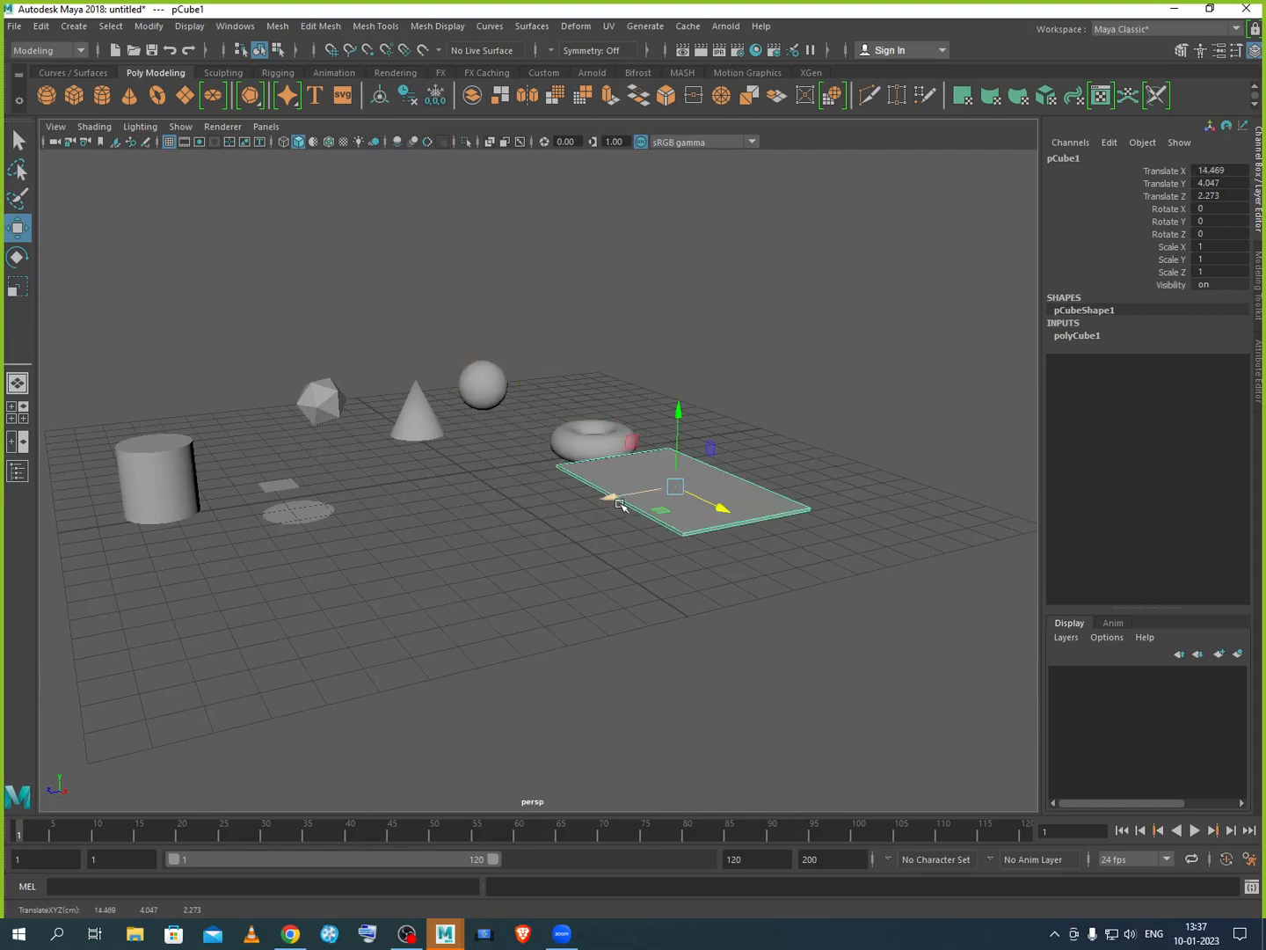
pyautogui.moveTo(619, 505); pyautogui.dragTo(758, 472)
# Step: Move the cylinder across the grid to about X 5.7 and Z 0.17, and frame it in the view
pyautogui.click(178, 492)
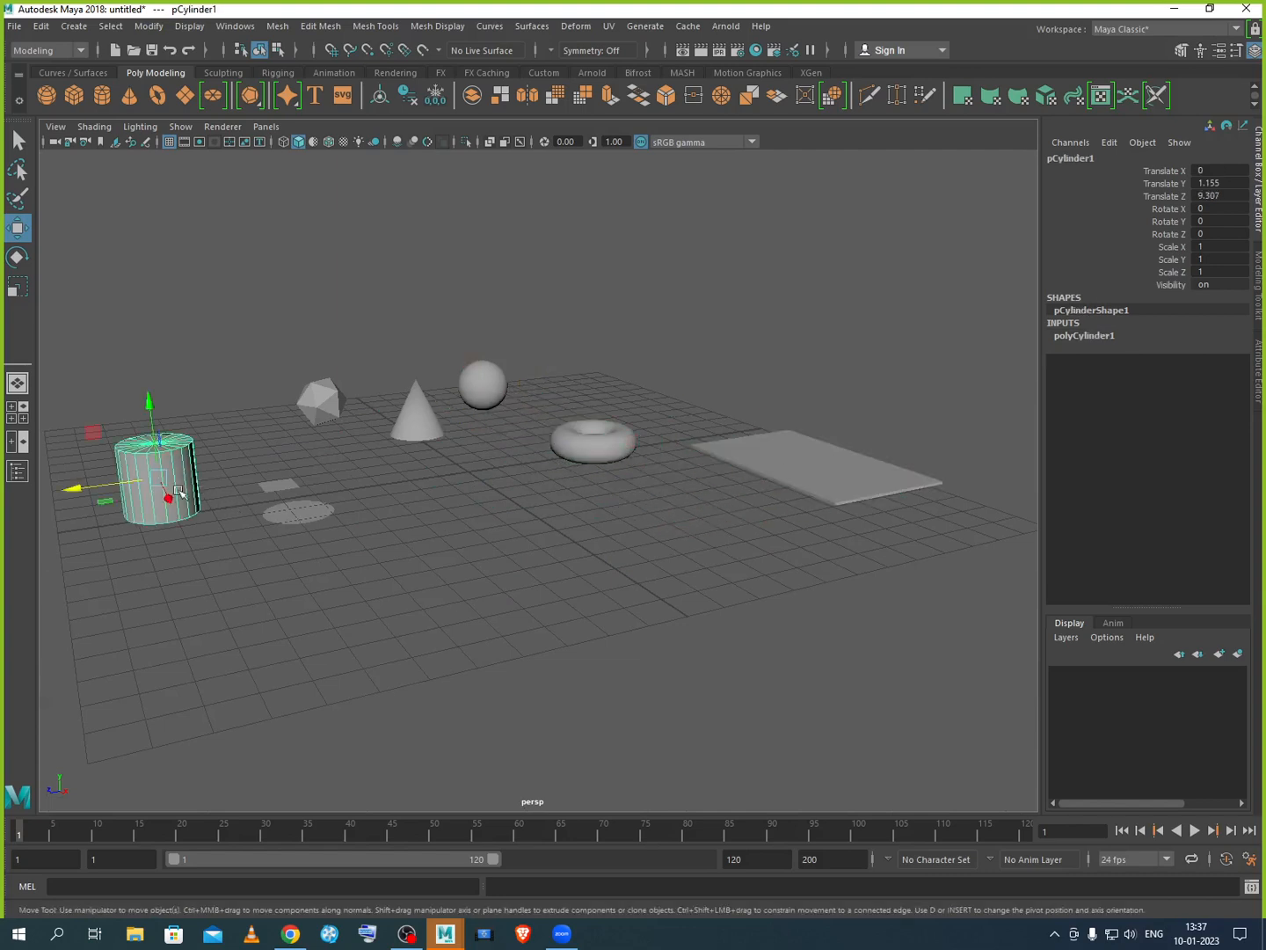
pyautogui.moveTo(178, 492); pyautogui.dragTo(557, 488)
pyautogui.press('f')
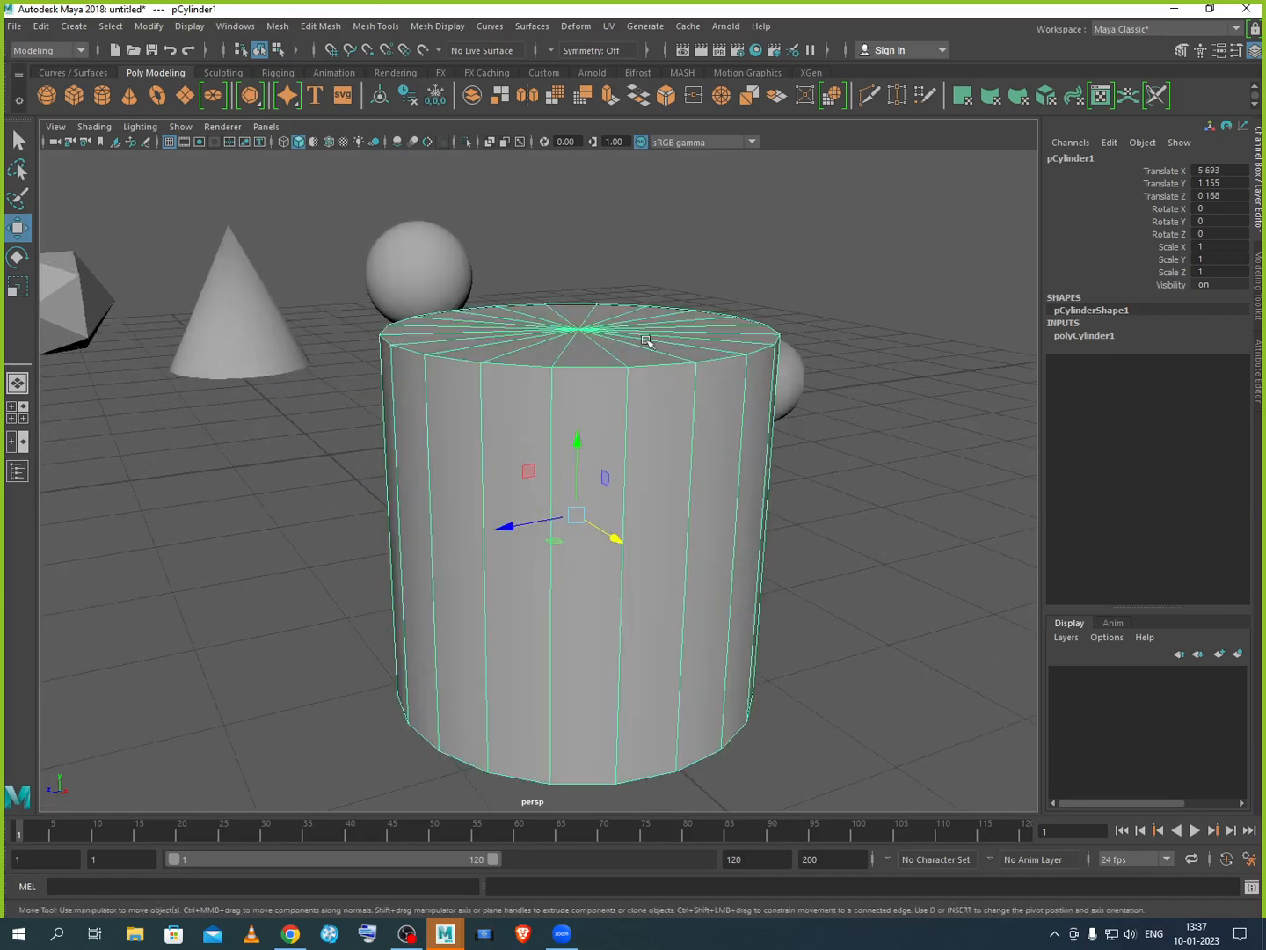
# Step: Open the cylinder's creation inputs and select its Radius value
pyautogui.keyDown('alt'); pyautogui.moveTo(617, 580); pyautogui.dragTo(570, 376); pyautogui.keyUp('alt')
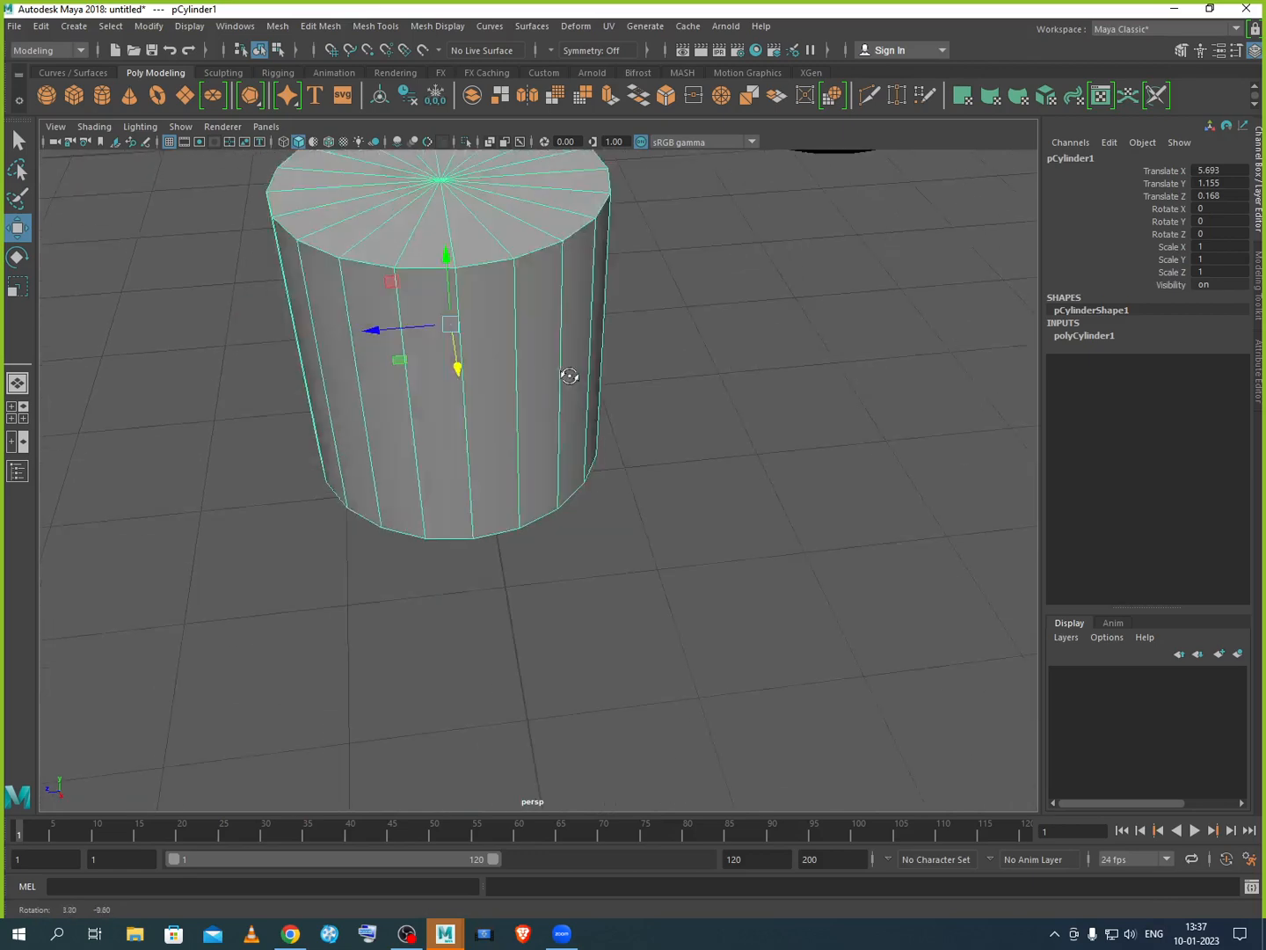
pyautogui.keyDown('alt'); pyautogui.moveTo(570, 375); pyautogui.dragTo(568, 599, button='middle'); pyautogui.keyUp('alt')
pyautogui.scroll(-5, 604, 453)
pyautogui.keyDown('alt'); pyautogui.moveTo(570, 360); pyautogui.dragTo(559, 416); pyautogui.keyUp('alt')
pyautogui.click(1094, 336)
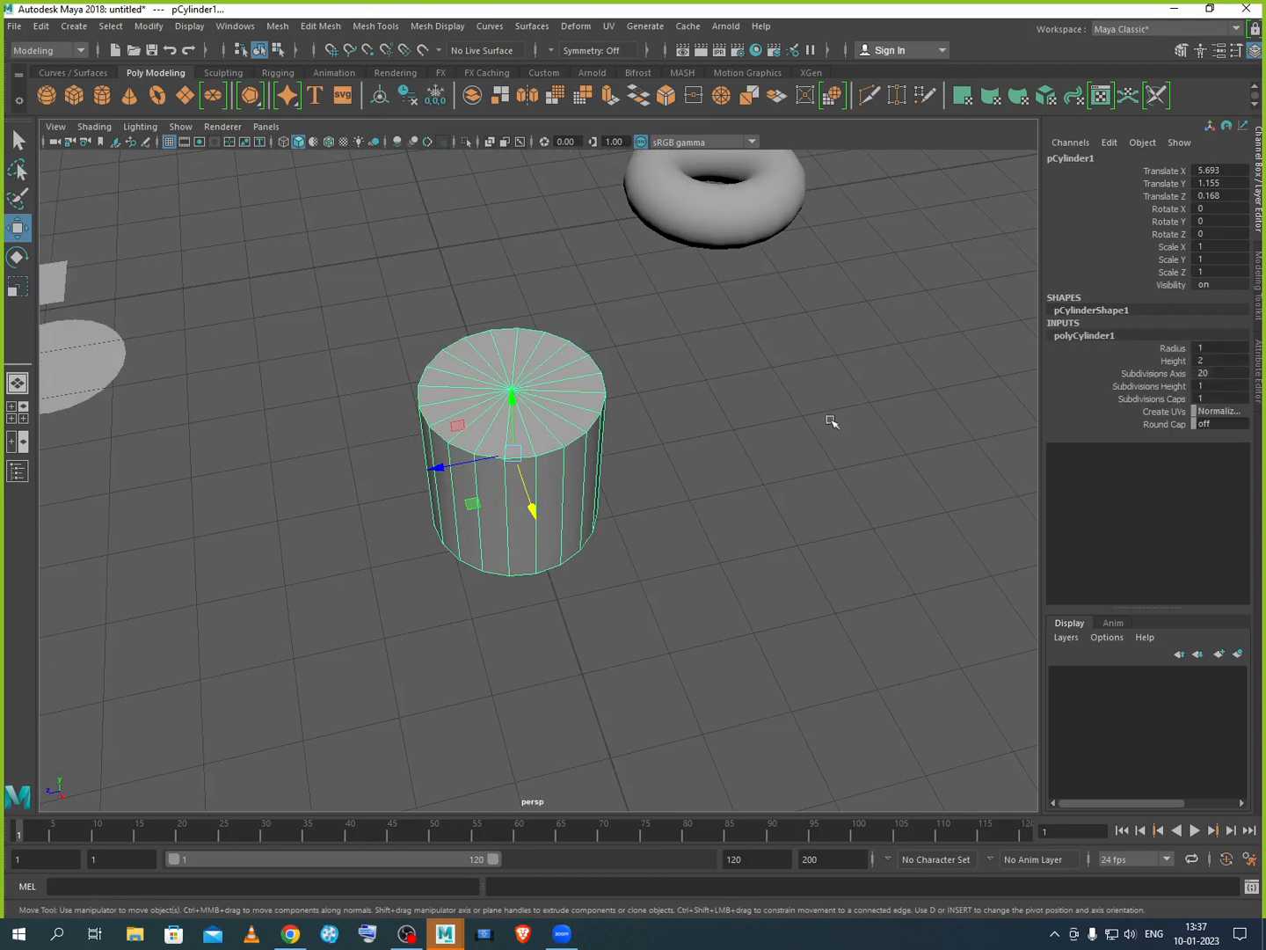
pyautogui.click(1204, 348)
# Step: Switch to Chrome and search Google in a new tab for "Table with round pipes\"
pyautogui.click(289, 934)
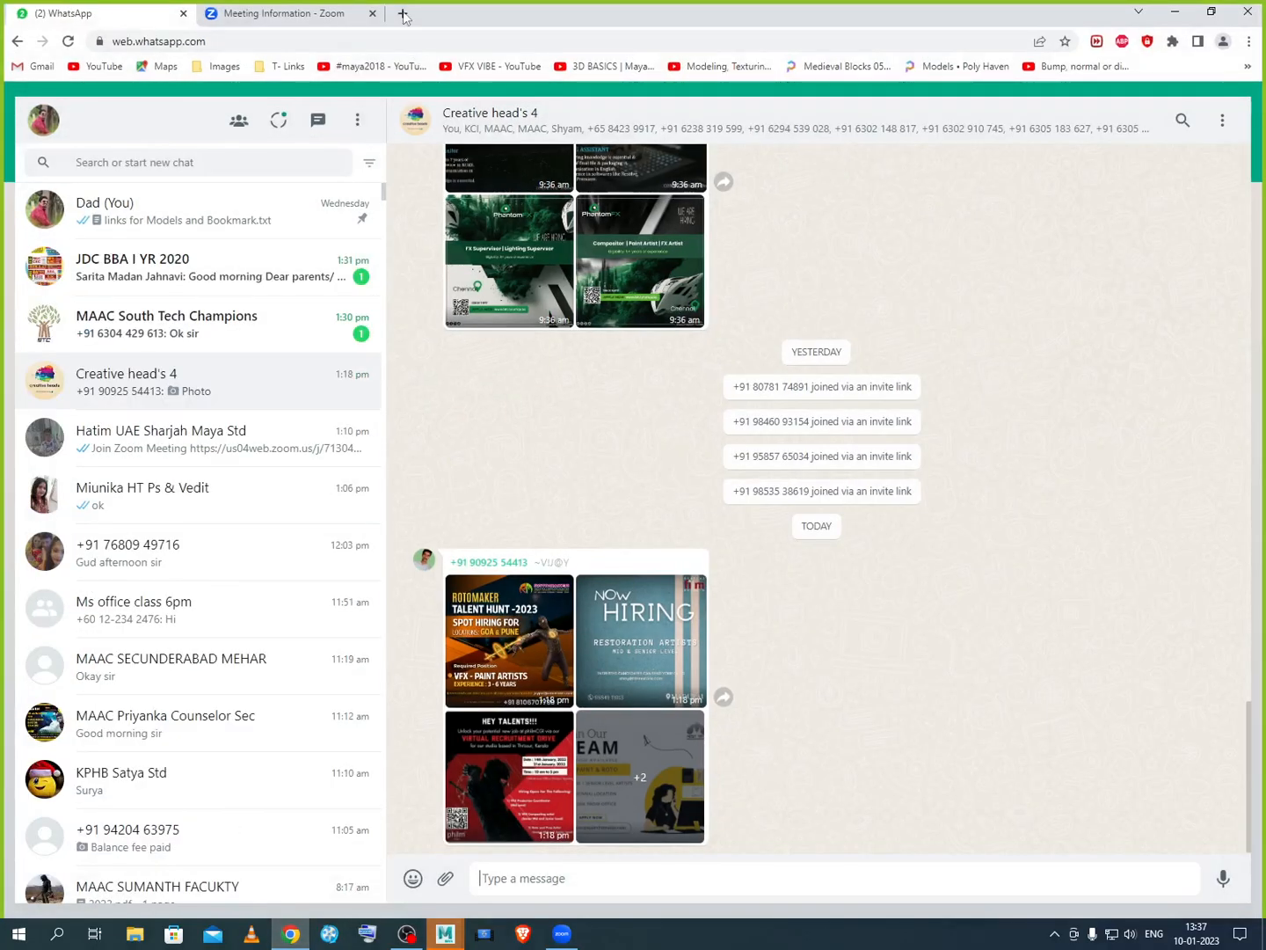
pyautogui.click(402, 13)
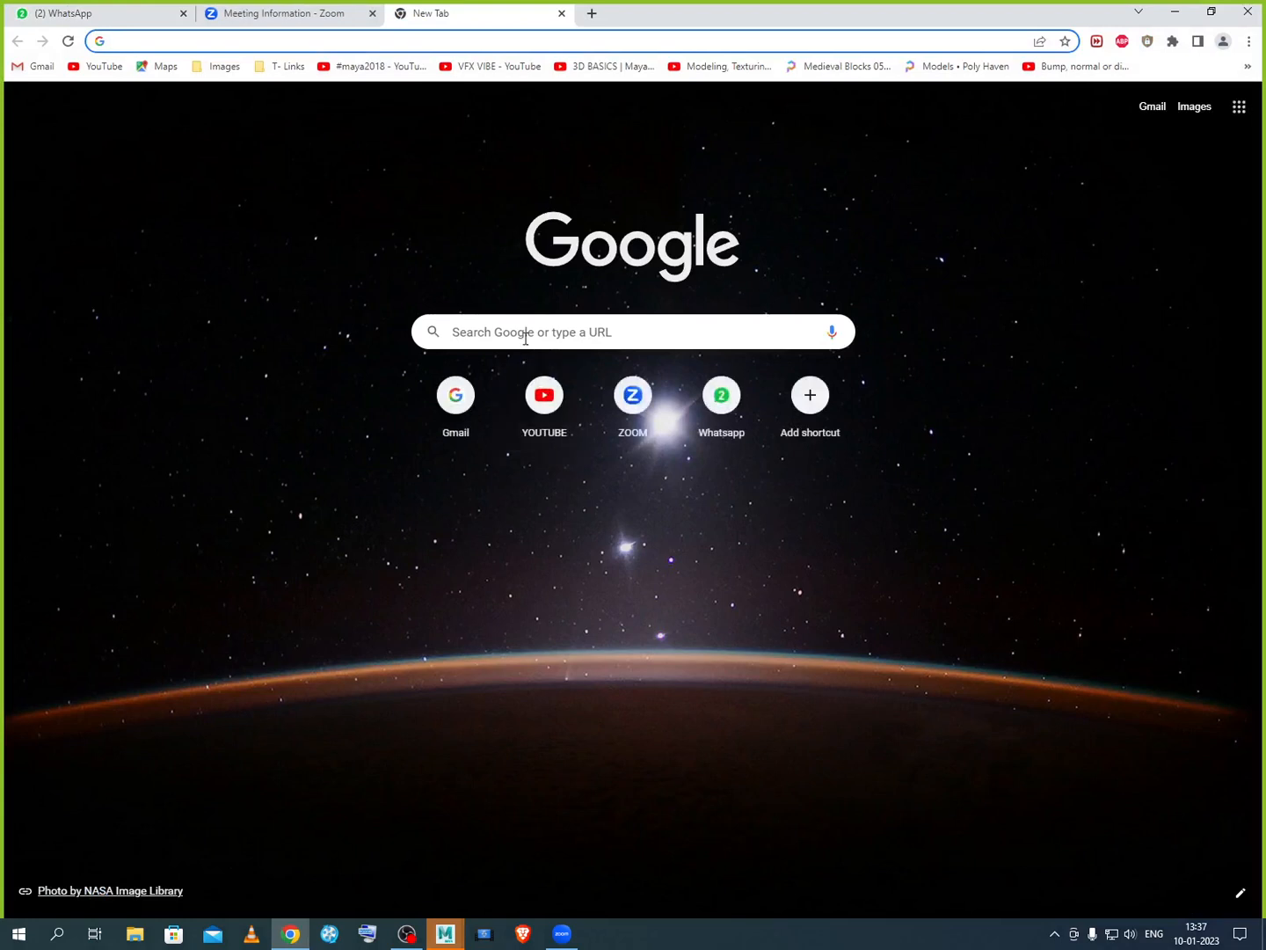
pyautogui.click(508, 343)
pyautogui.write('Table ')
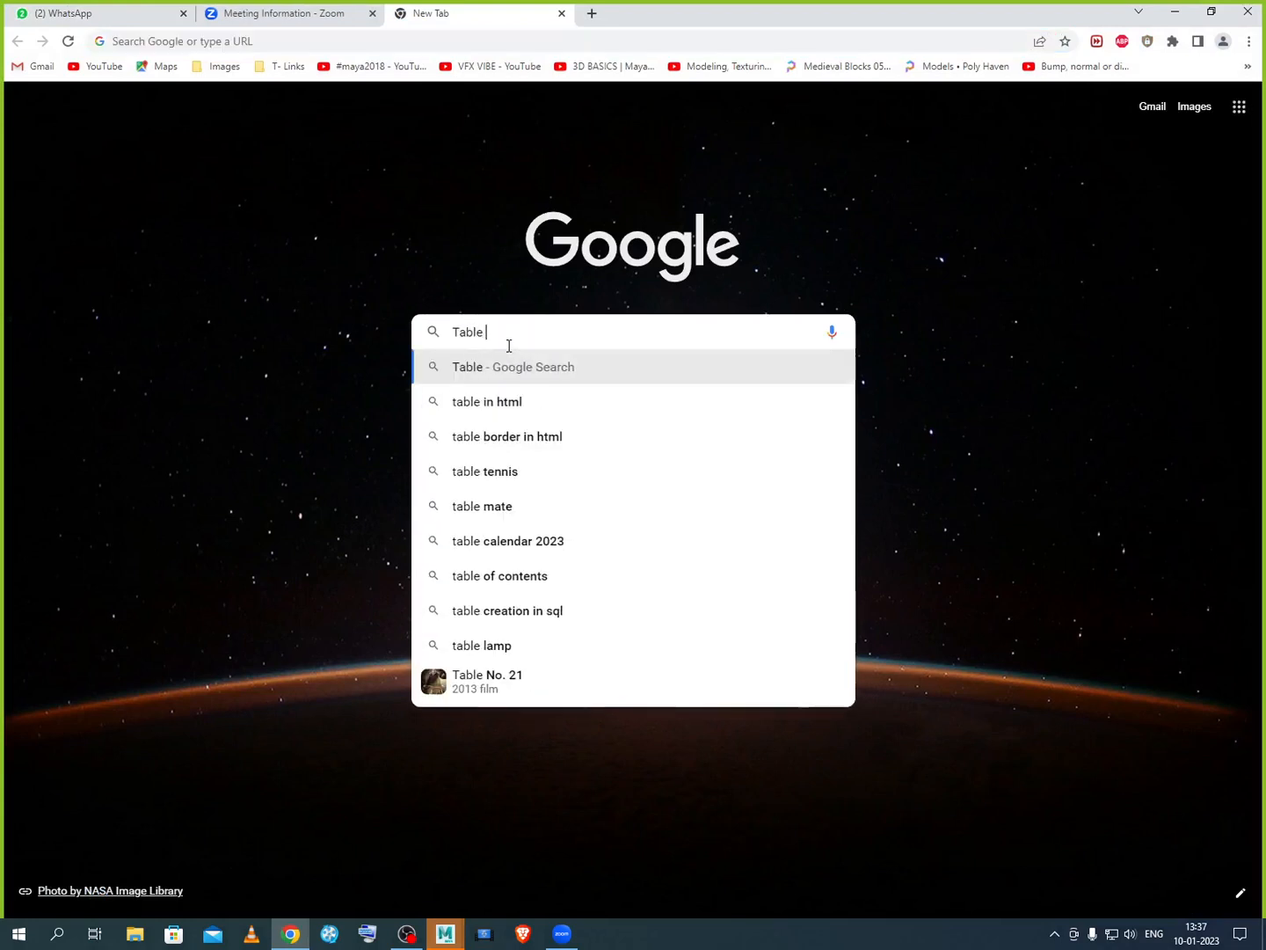
pyautogui.write('with ')
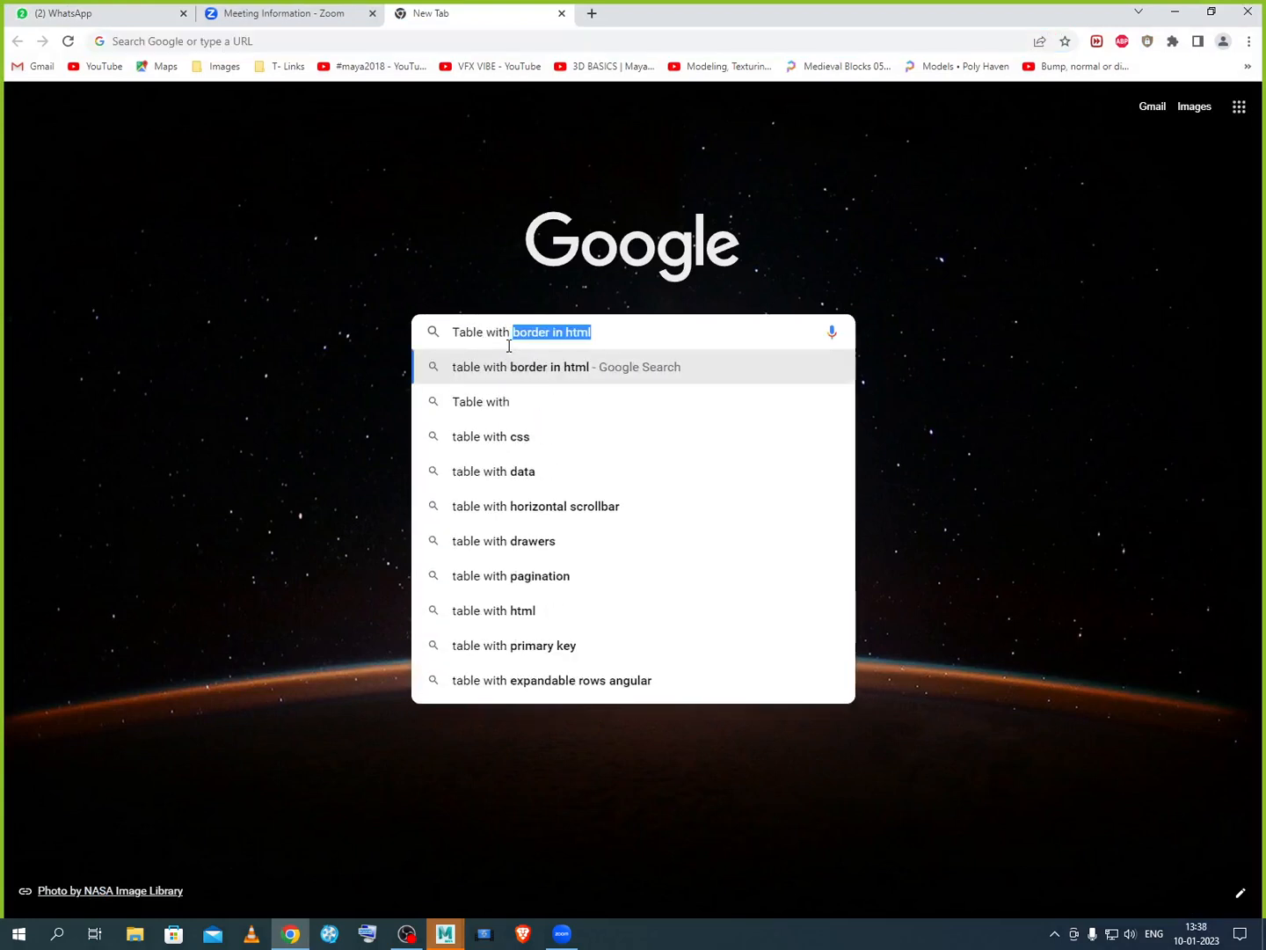
pyautogui.write('round pip')
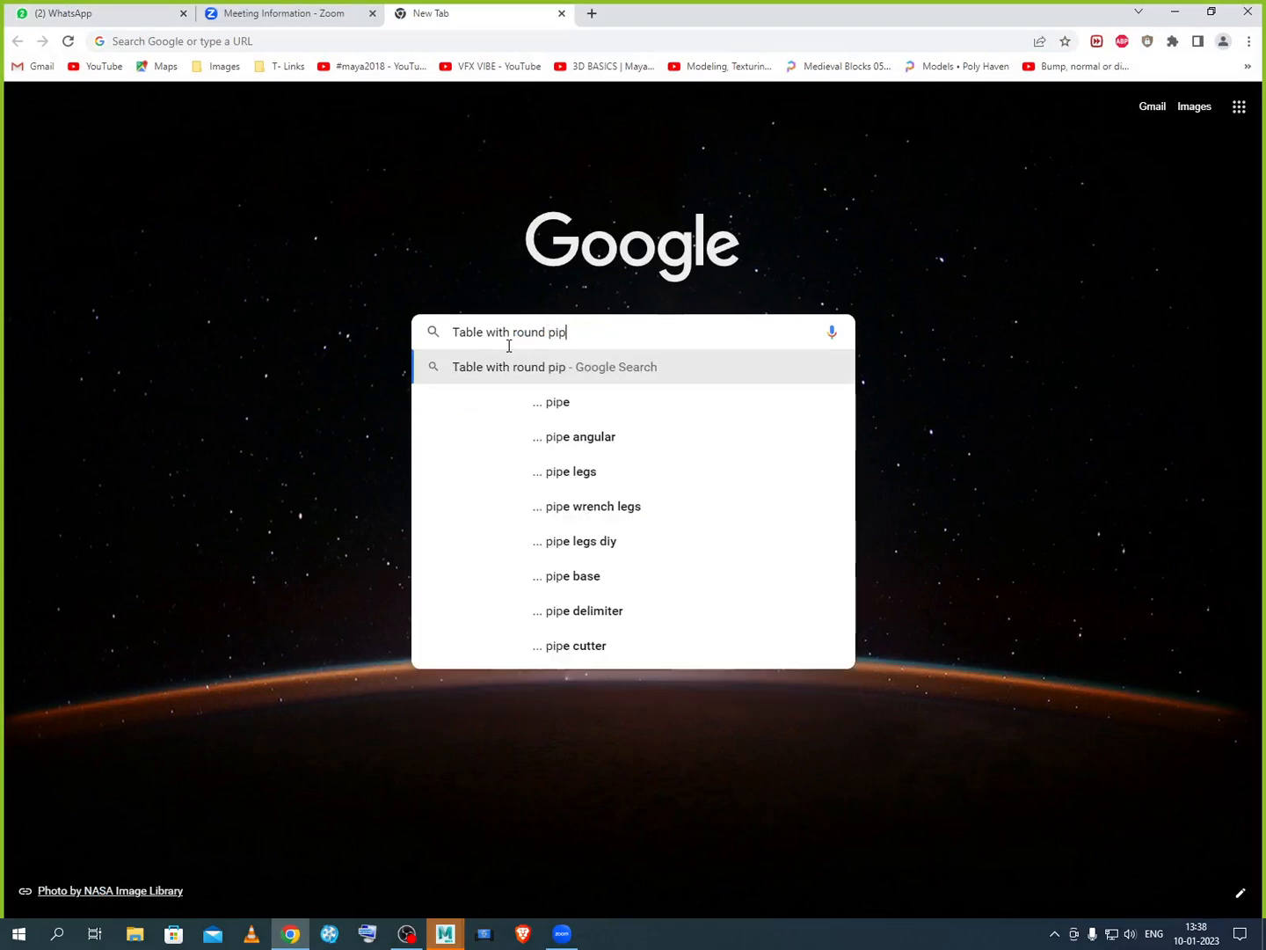
pyautogui.write('es\\')
pyautogui.press('Return')
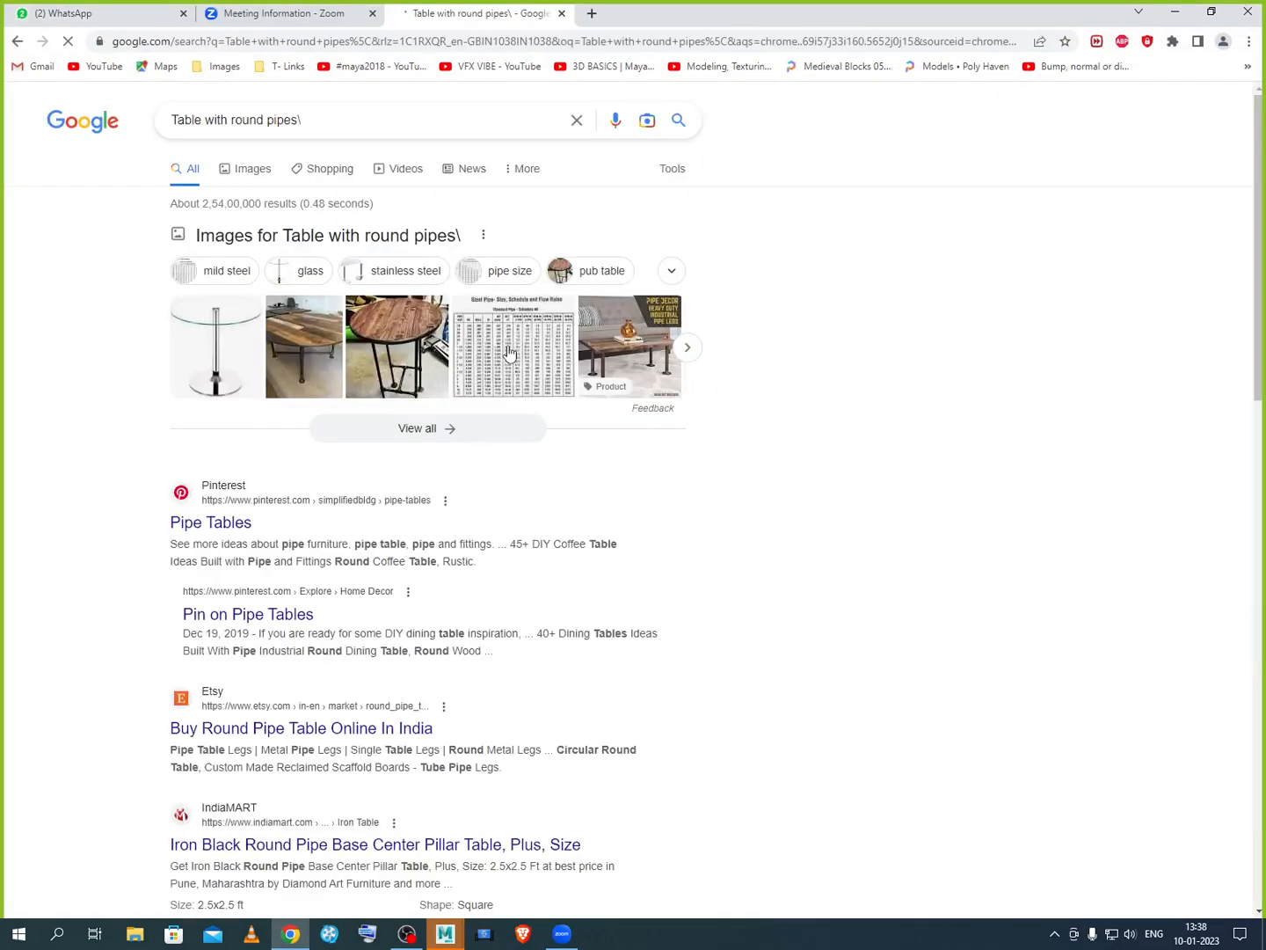
# Step: Preview the round pub table, the Etsy black pipe table and the Simplified Building coffee table as pipe-leg references
pyautogui.click(394, 376)
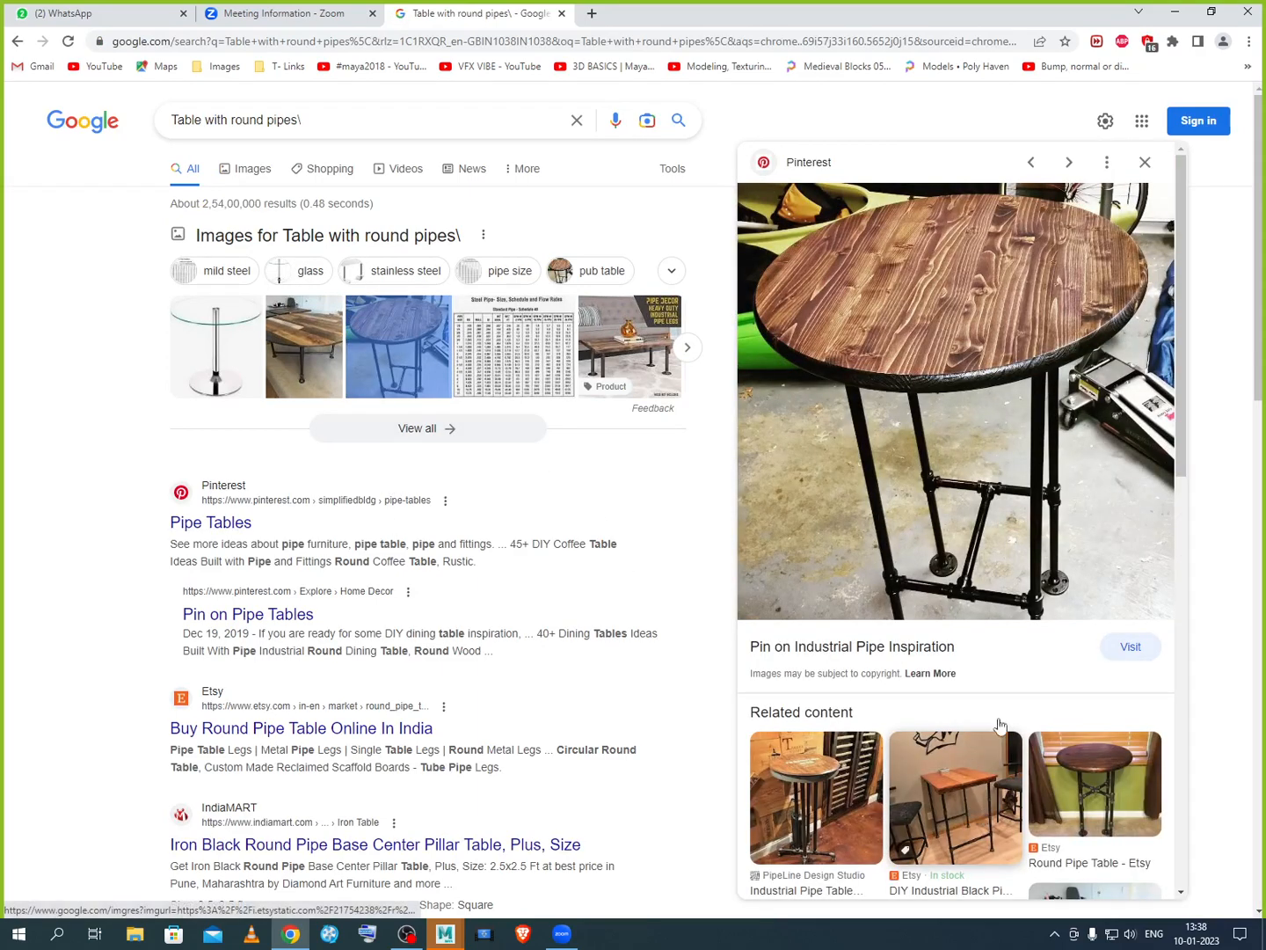
pyautogui.click(967, 777)
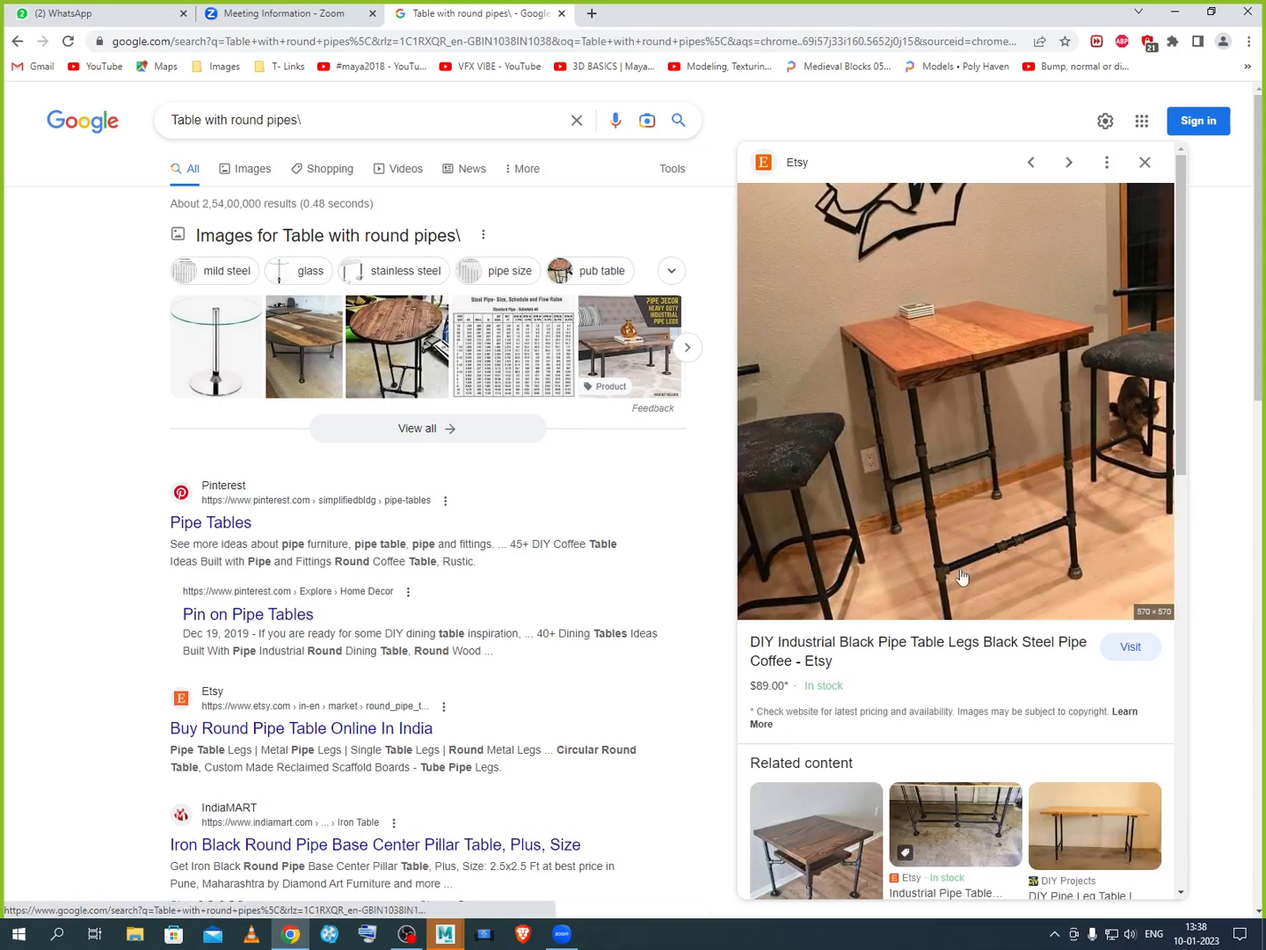
pyautogui.scroll(-2, 961, 576)
pyautogui.click(867, 747)
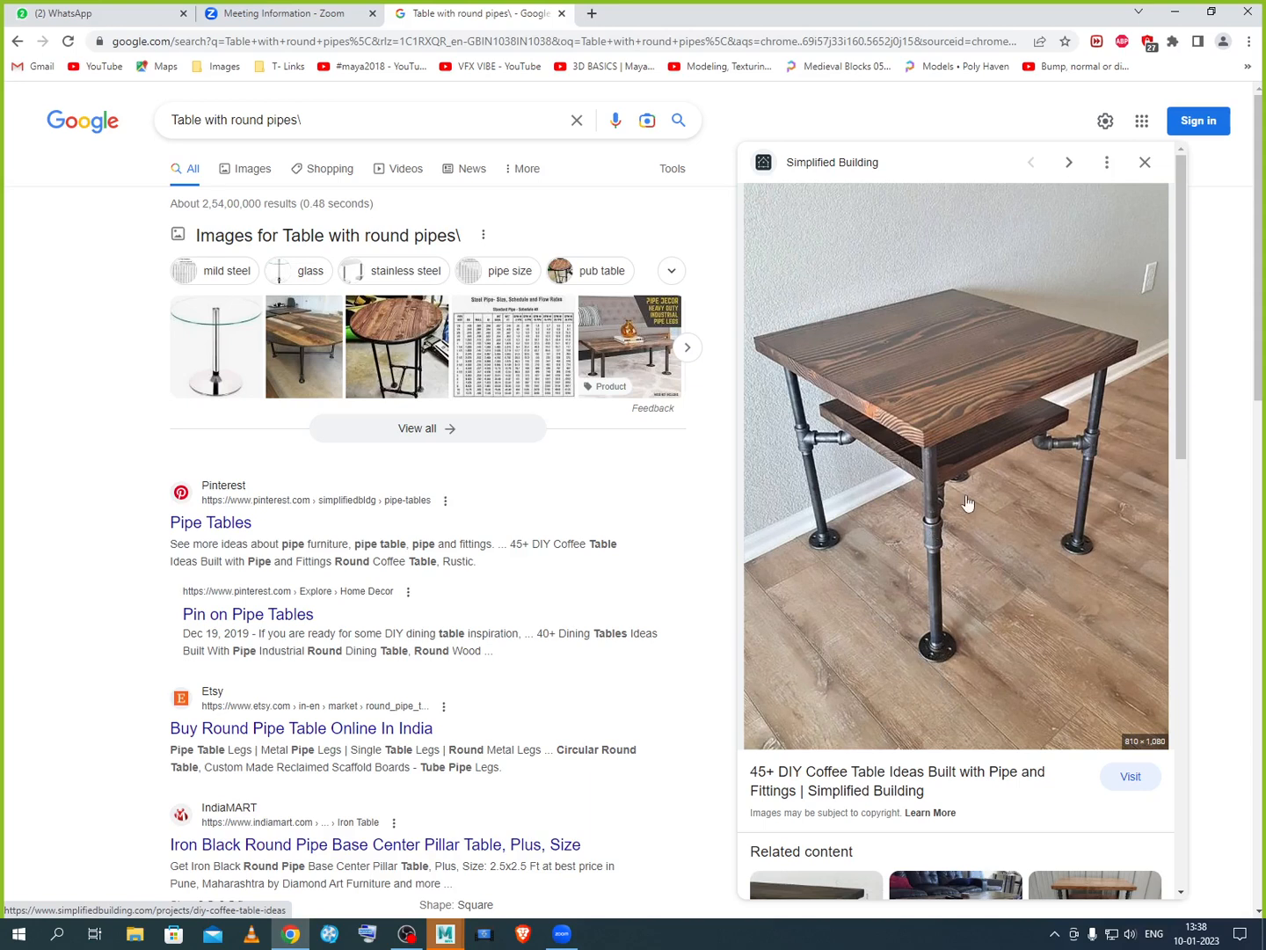
# Step: Switch back to Maya and set the cylinder's Radius to 0.1
pyautogui.click(1176, 12)
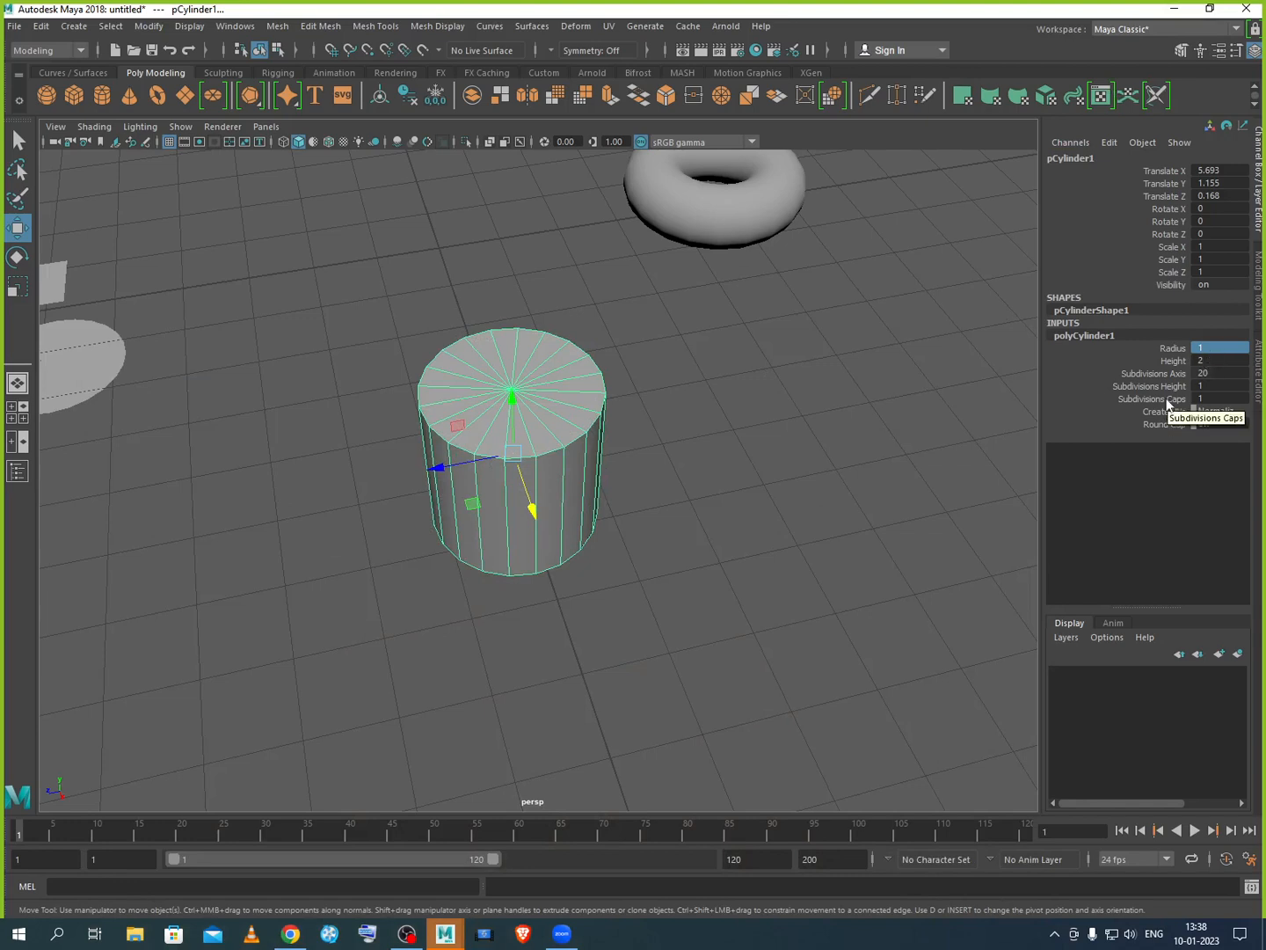
pyautogui.click(1222, 351)
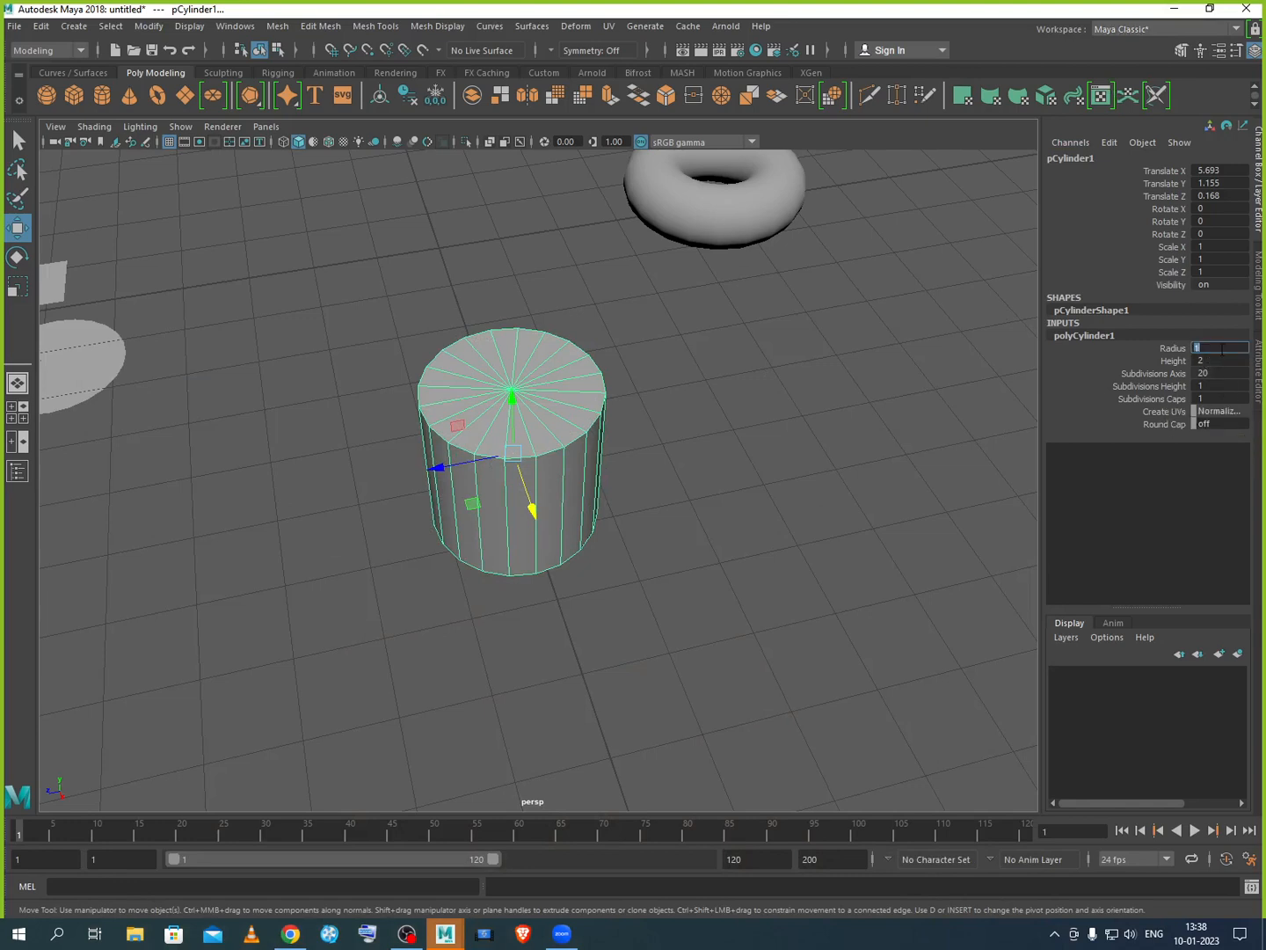
pyautogui.write('0.1')
pyautogui.press('Return')
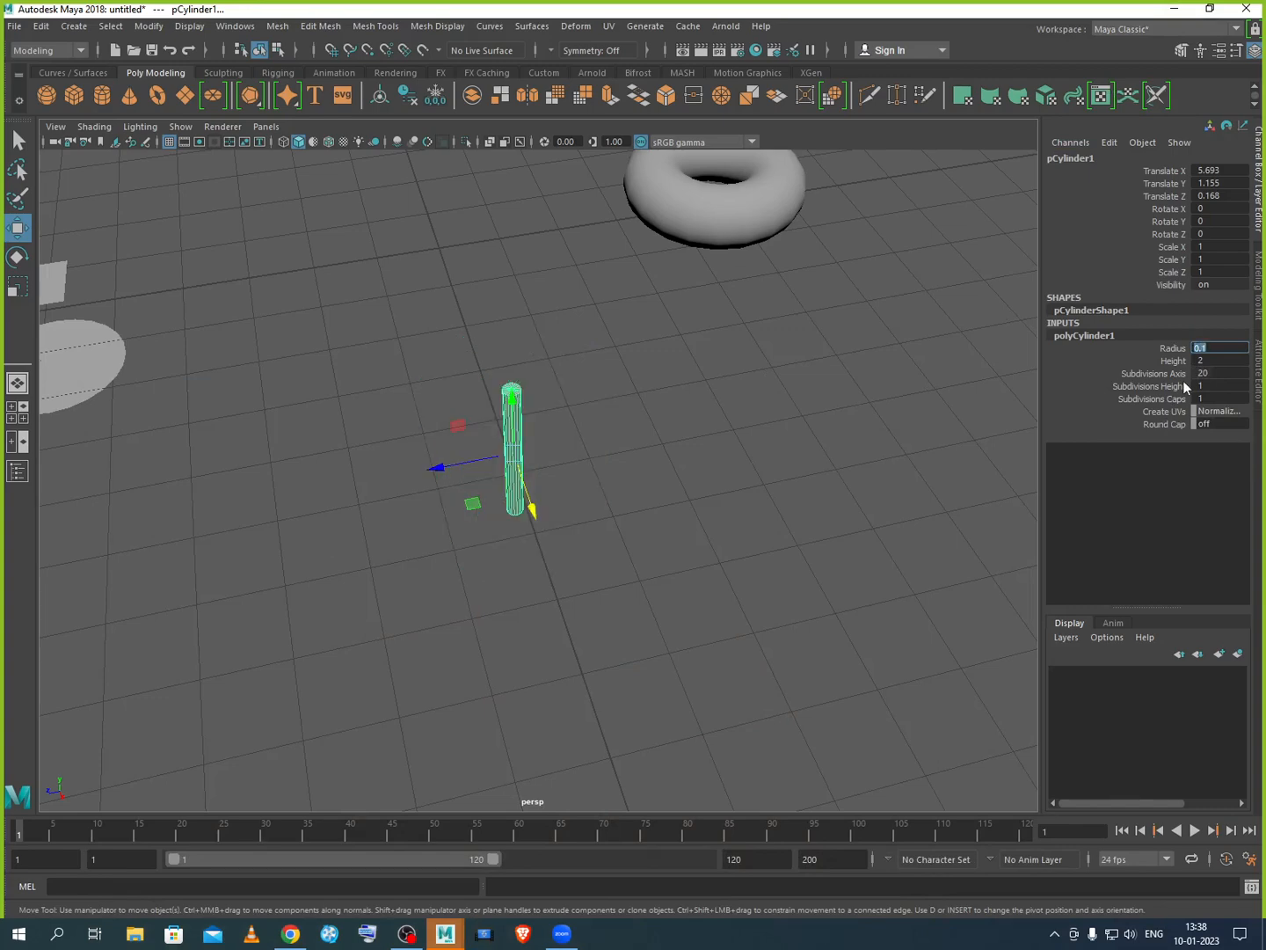
# Step: Move the thin cylinder beside the flat cube's near corner, at about X 11.68 and Z -0.12
pyautogui.scroll(-2, 455, 531)
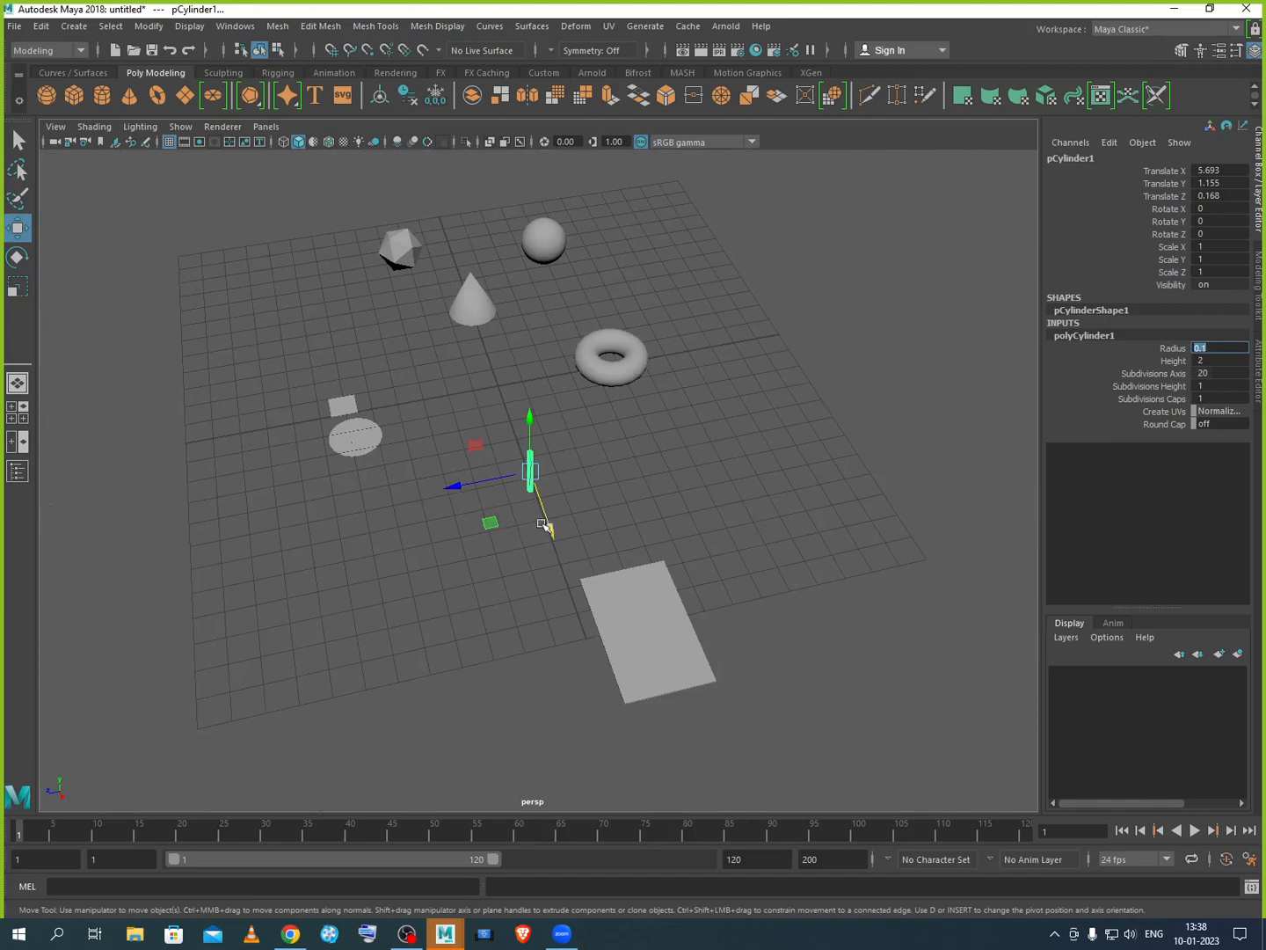
pyautogui.moveTo(542, 526); pyautogui.dragTo(612, 669)
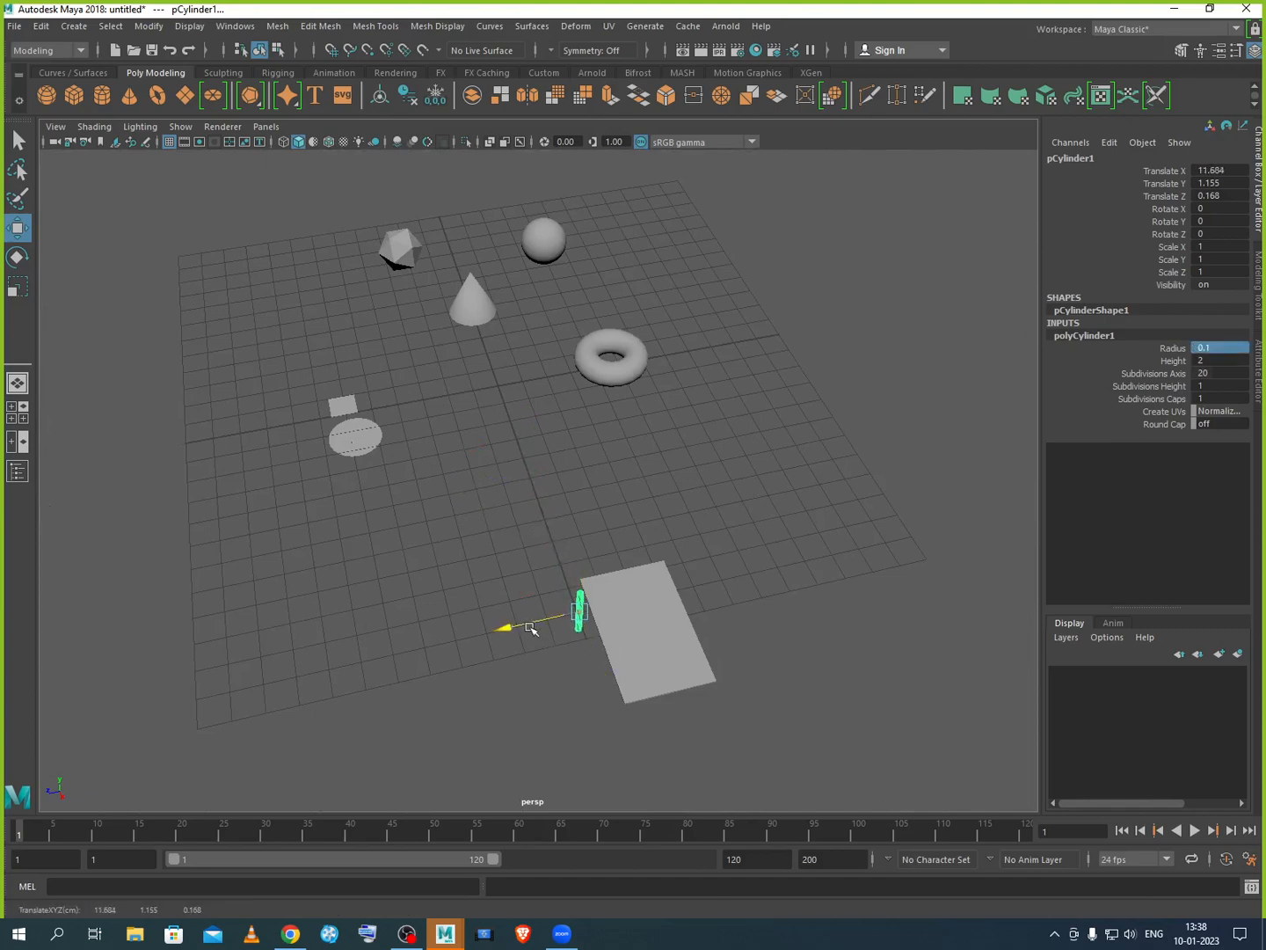
pyautogui.moveTo(530, 628); pyautogui.dragTo(538, 622)
# Step: Raise the cylinder toward the flat cube and adjust its position to about X 12.18, Y 2.65 and Z -0.41
pyautogui.scroll(2, 608, 627)
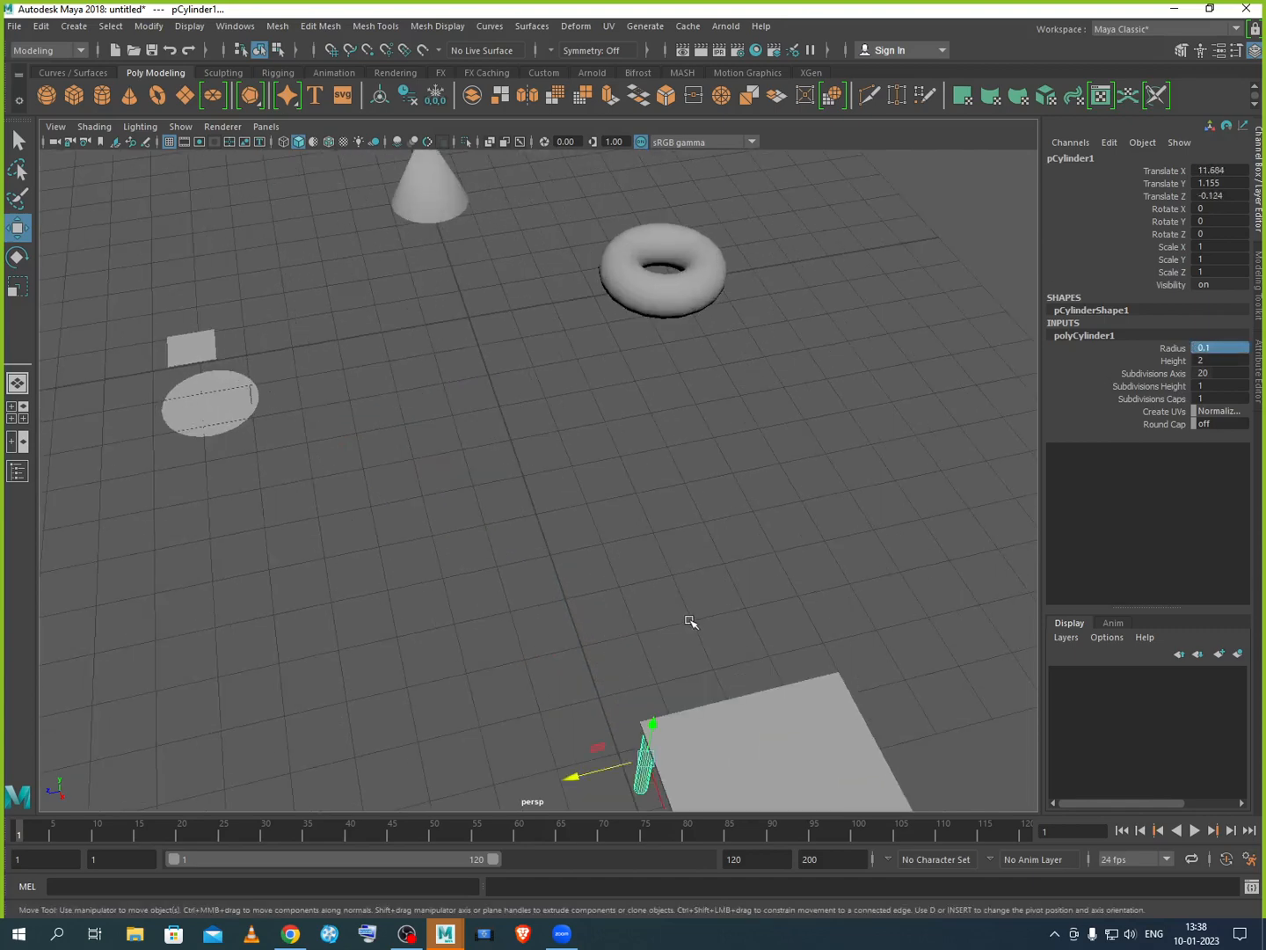
pyautogui.scroll(1, 703, 642)
pyautogui.keyDown('alt'); pyautogui.moveTo(721, 667); pyautogui.dragTo(565, 426); pyautogui.keyUp('alt')
pyautogui.keyDown('alt'); pyautogui.moveTo(567, 429); pyautogui.dragTo(520, 703, button='middle'); pyautogui.keyUp('alt')
pyautogui.keyDown('alt'); pyautogui.moveTo(539, 387); pyautogui.dragTo(514, 627, button='middle'); pyautogui.keyUp('alt')
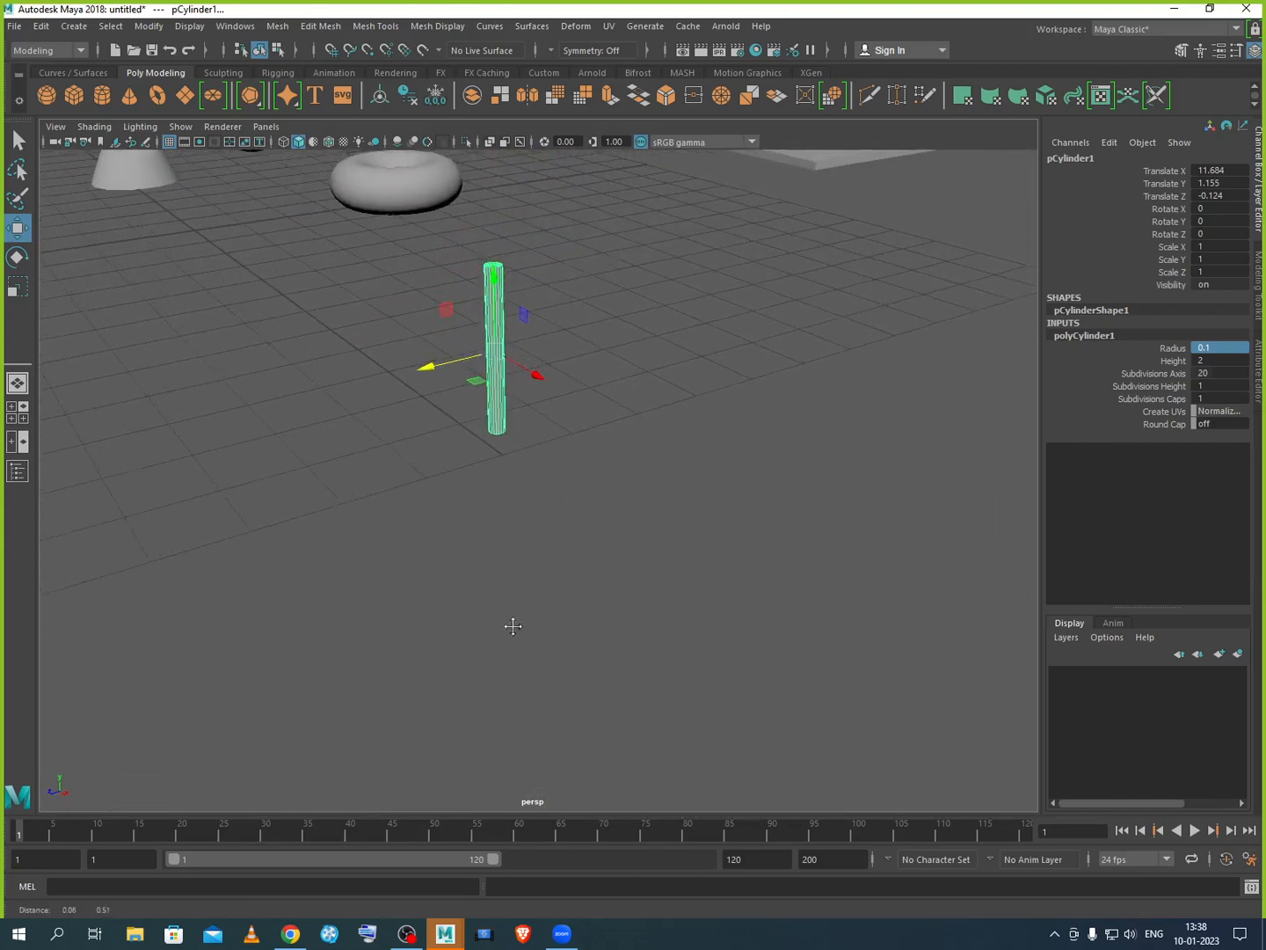
pyautogui.scroll(-3, 514, 627)
pyautogui.moveTo(507, 350); pyautogui.dragTo(532, 242)
pyautogui.moveTo(542, 304)
pyautogui.mouseDown()
pyautogui.moveTo(574, 312)
pyautogui.moveTo(566, 306)
pyautogui.mouseUp()
pyautogui.moveTo(462, 312); pyautogui.dragTo(475, 304)
pyautogui.click(637, 367)
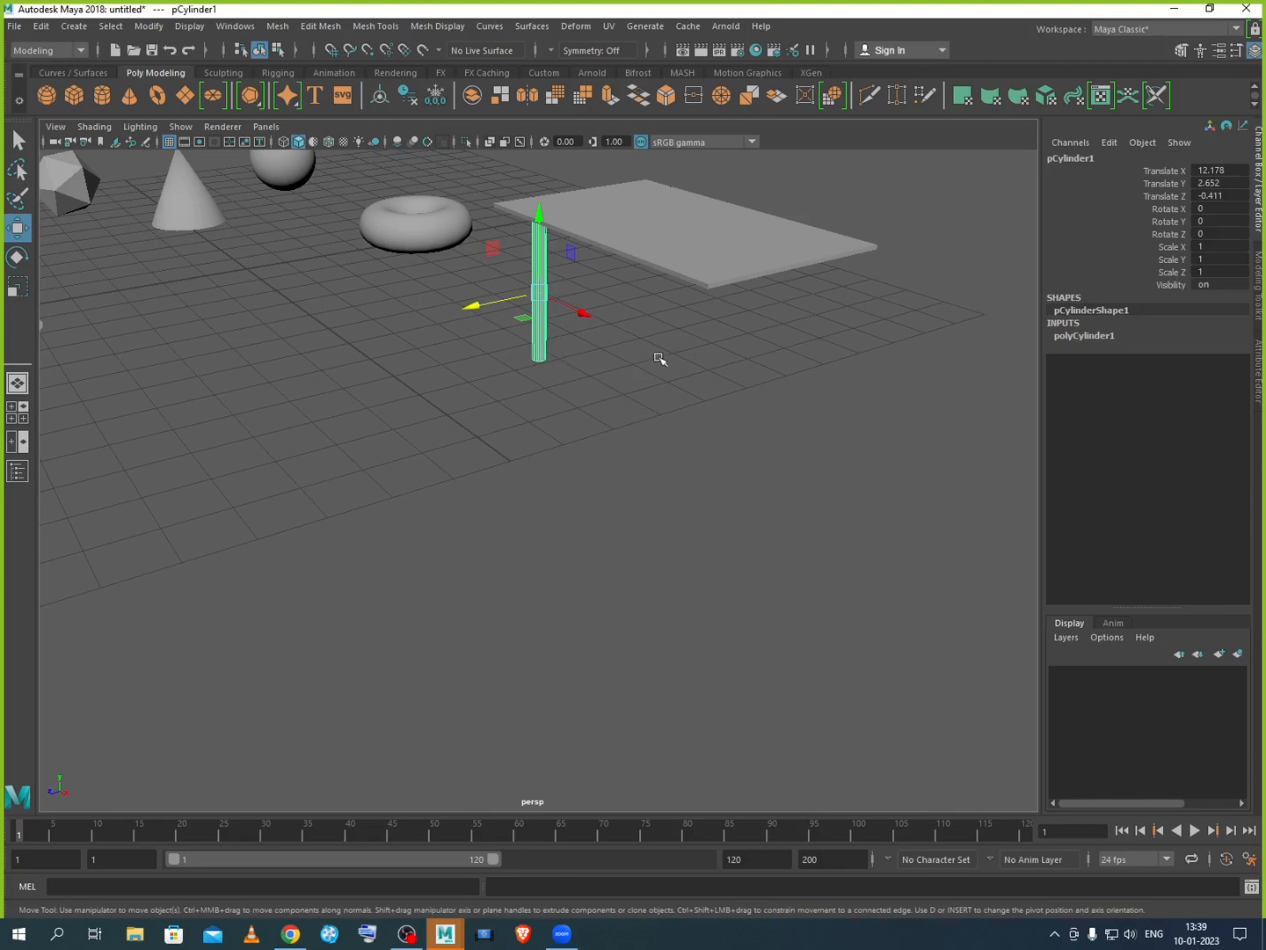
# Step: Set the cylinder's Height to 2.5 in its creation inputs
pyautogui.click(1102, 336)
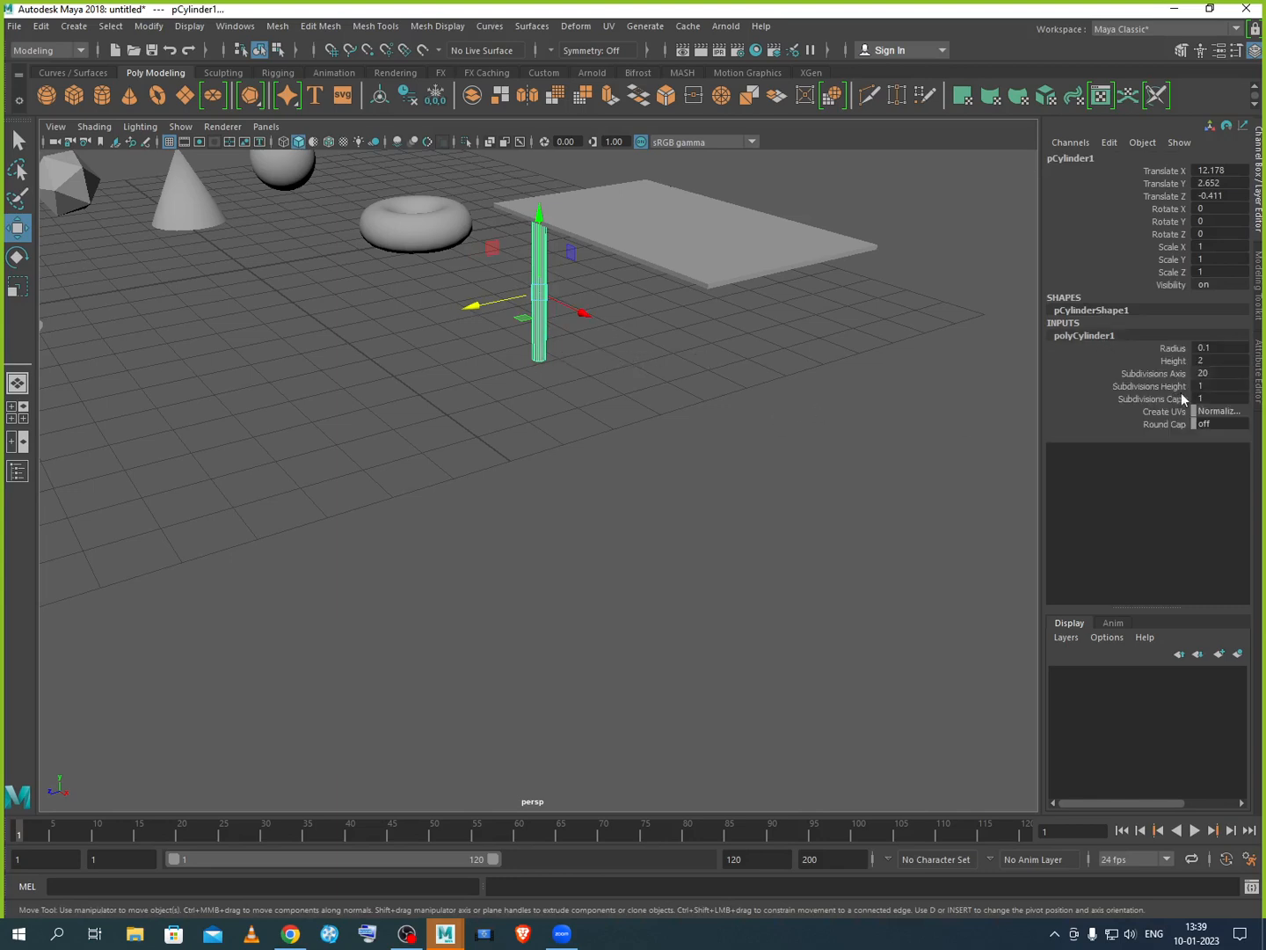
pyautogui.doubleClick(1214, 360)
pyautogui.write('2.5')
pyautogui.press('Return')
# Step: Lower the cylinder leg to about Y 1.56 and the flat cube tabletop to about Y 2.73
pyautogui.scroll(-5, 551, 480)
pyautogui.keyDown('alt'); pyautogui.moveTo(556, 477); pyautogui.dragTo(557, 447); pyautogui.keyUp('alt')
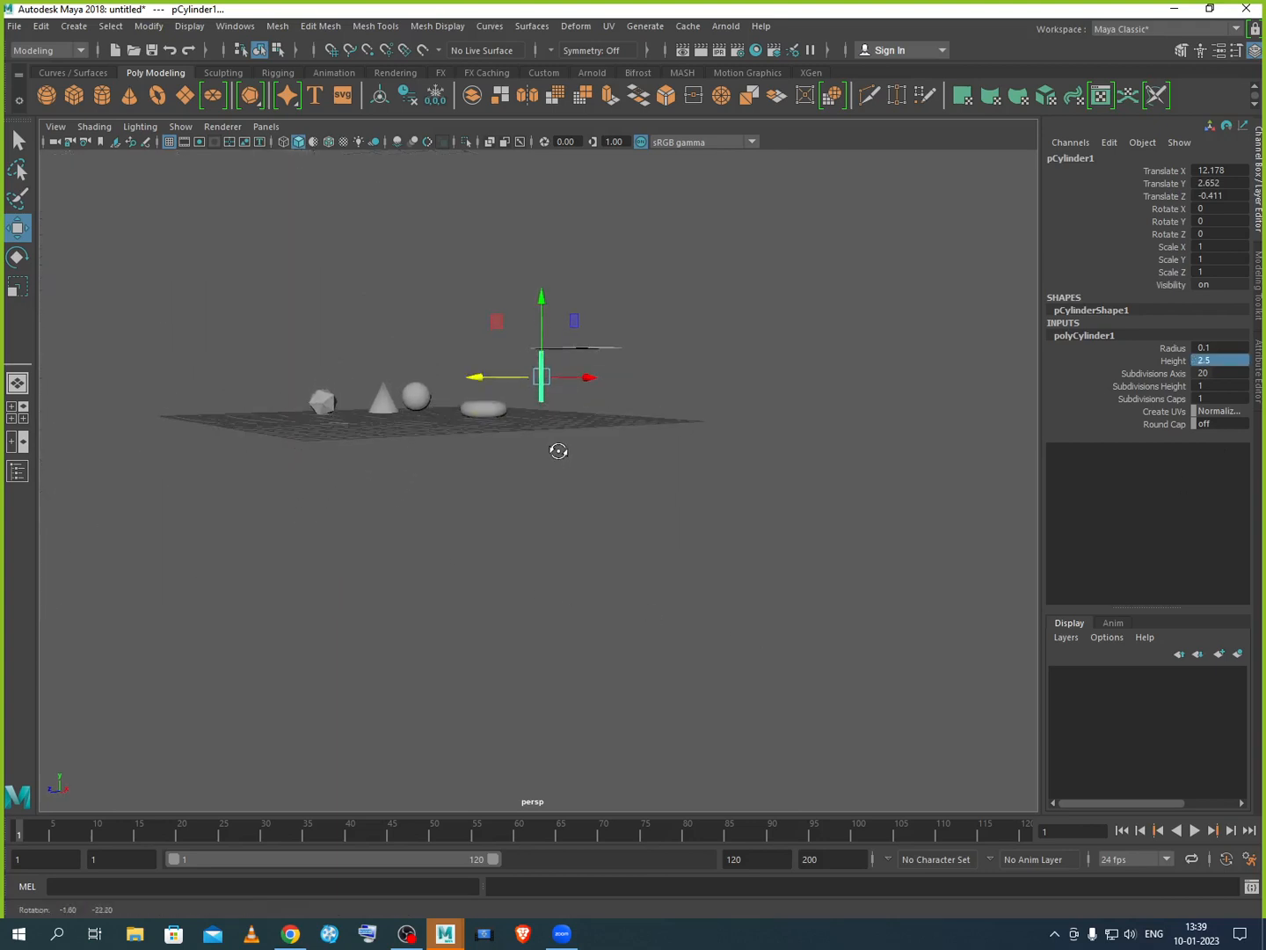
pyautogui.moveTo(541, 318); pyautogui.dragTo(576, 329)
pyautogui.click(598, 344)
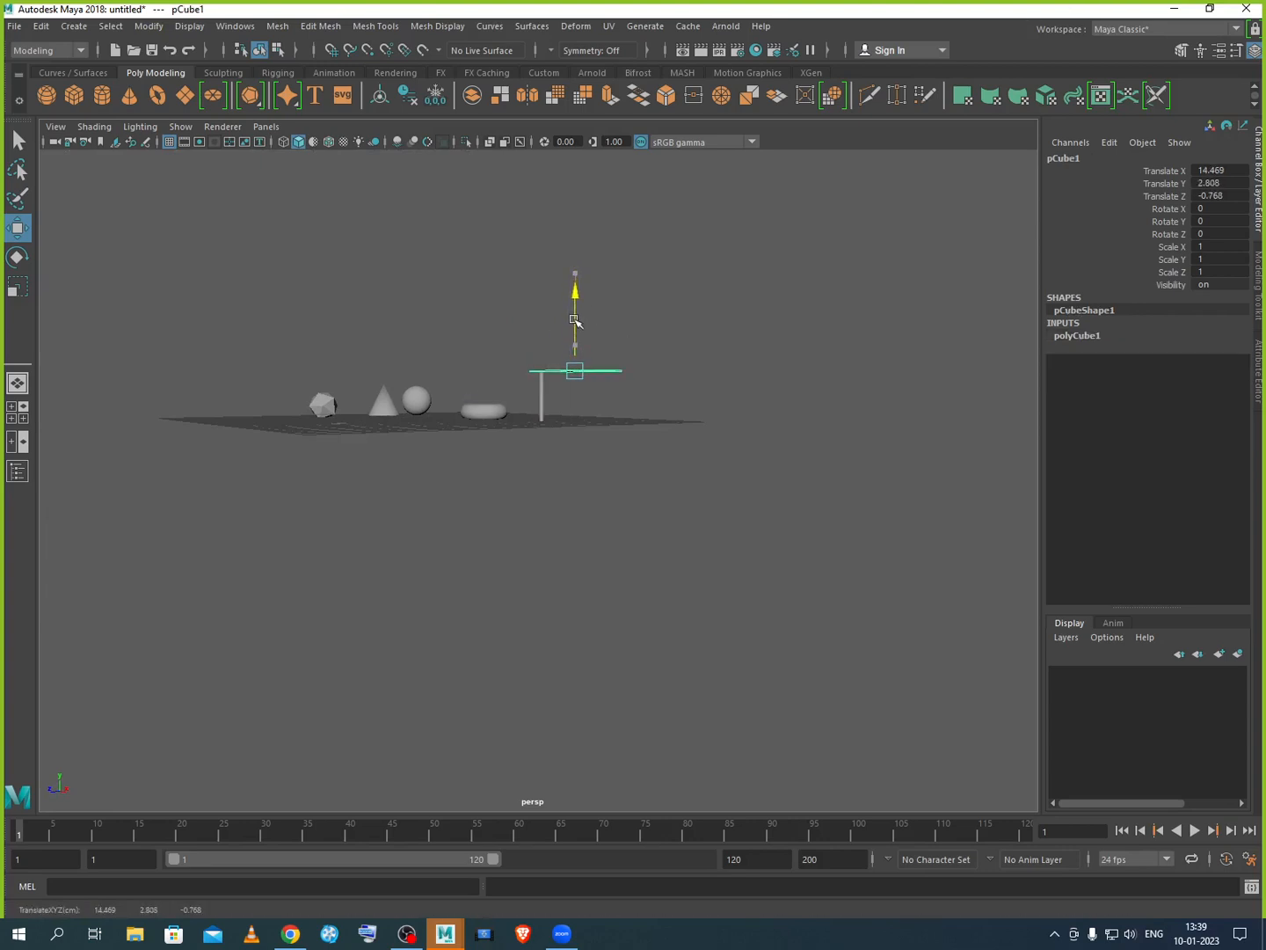
pyautogui.click(613, 430)
# Step: In the top view, move the disc away from the plane to about X 4.48 and Z -2.2
pyautogui.scroll(2, 567, 372)
pyautogui.press('space')
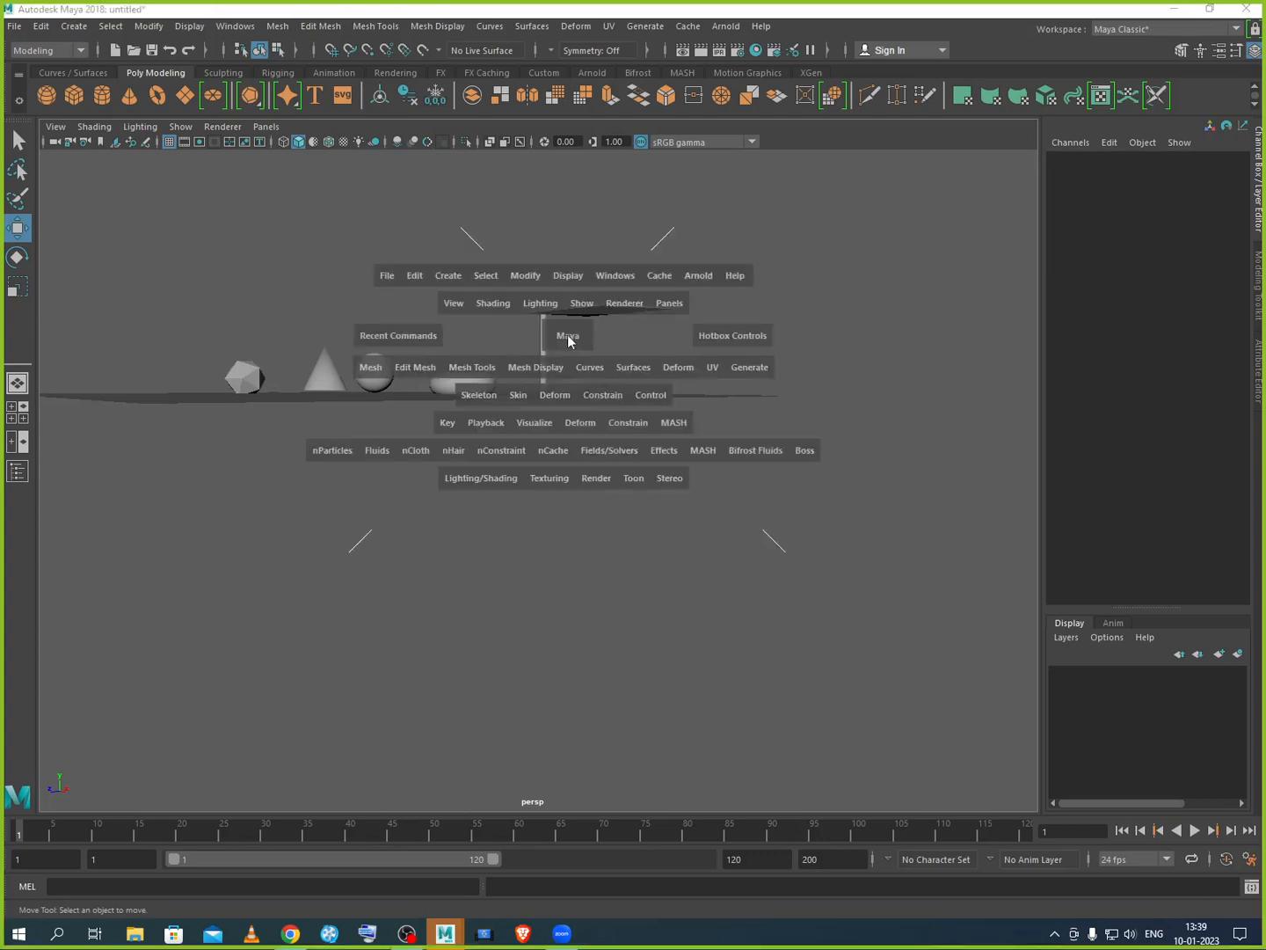
pyautogui.press('space')
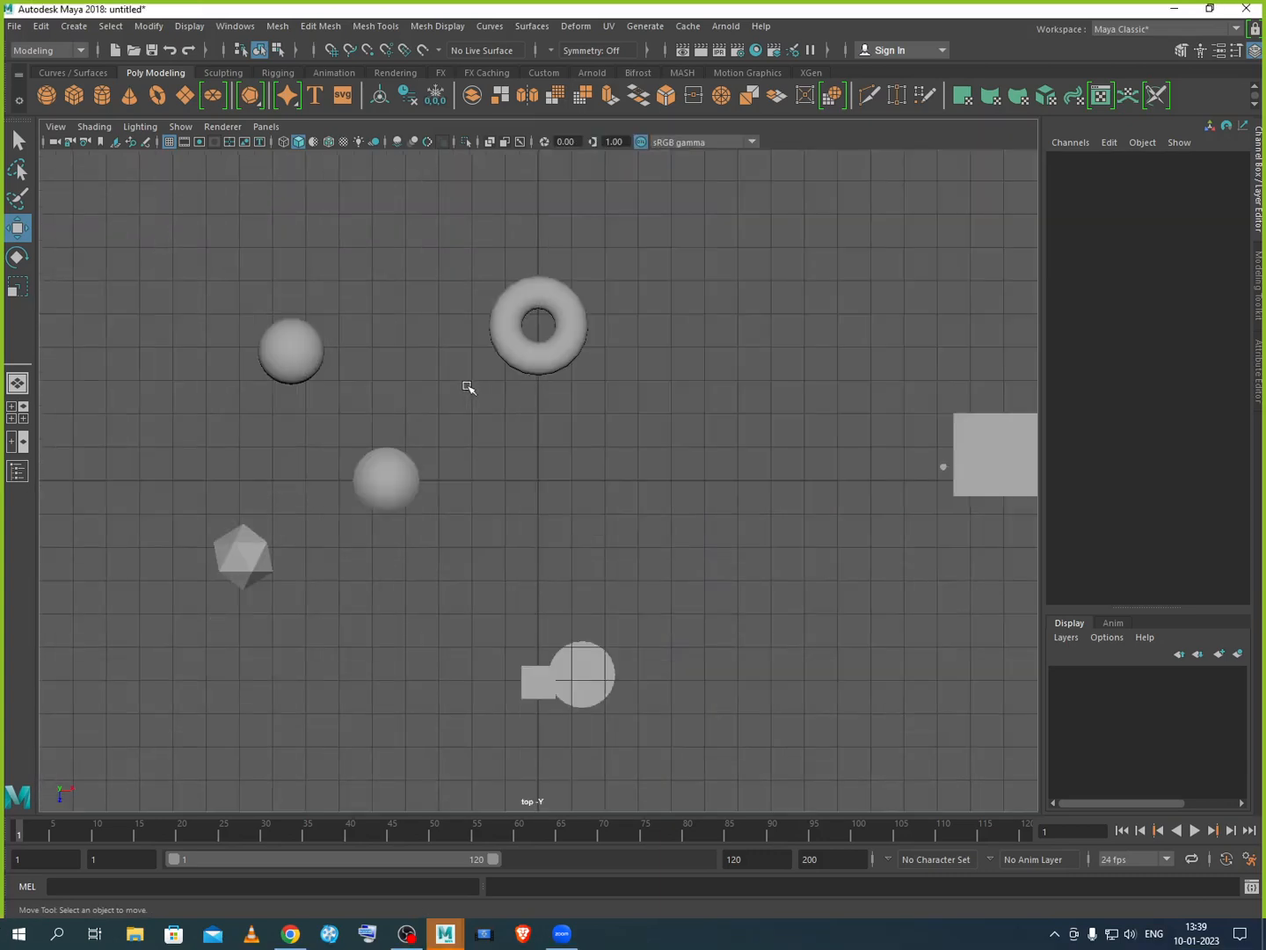
pyautogui.scroll(4, 549, 664)
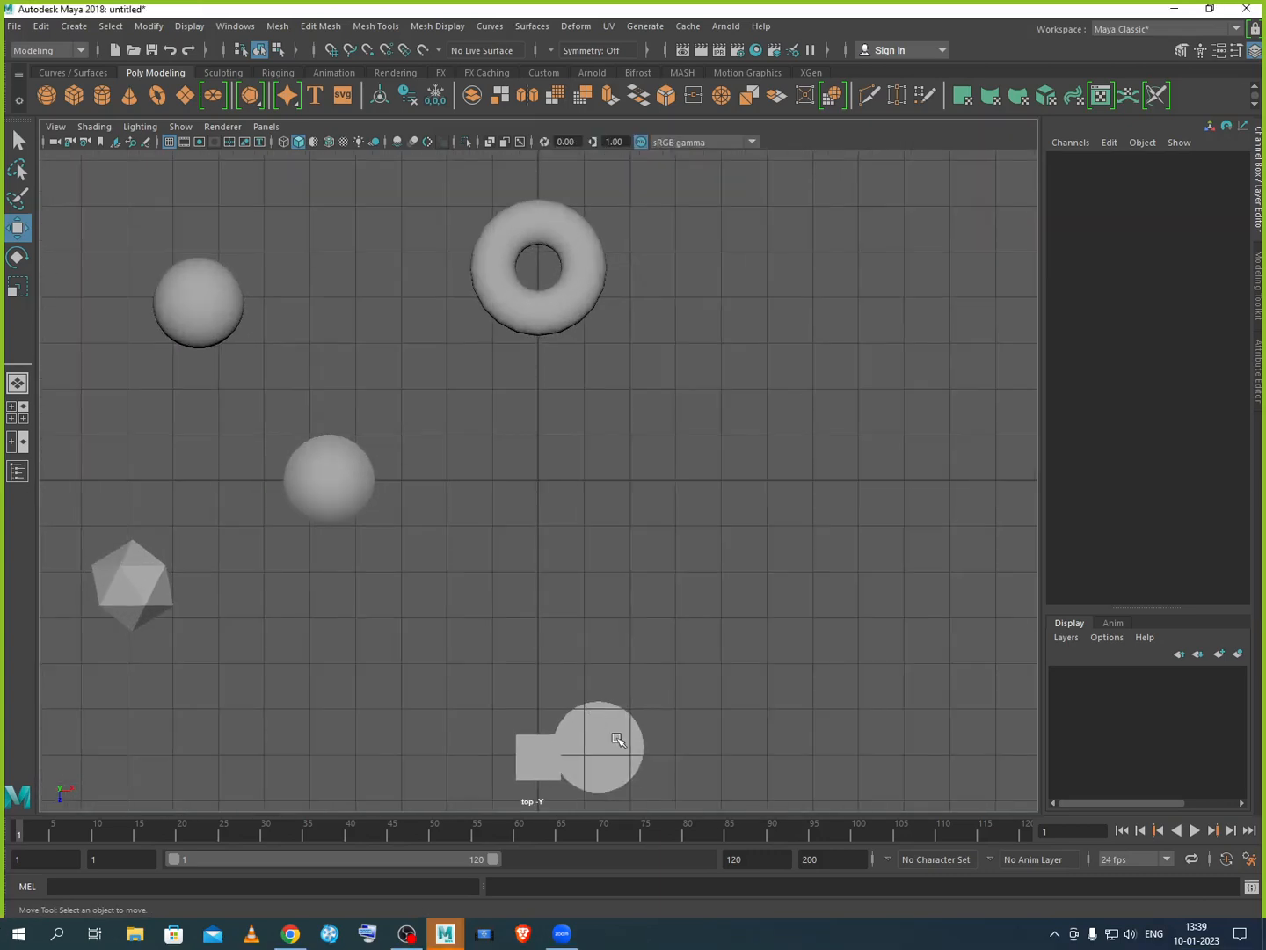
pyautogui.click(622, 741)
pyautogui.moveTo(640, 740); pyautogui.dragTo(802, 423)
pyautogui.scroll(-6, 765, 444)
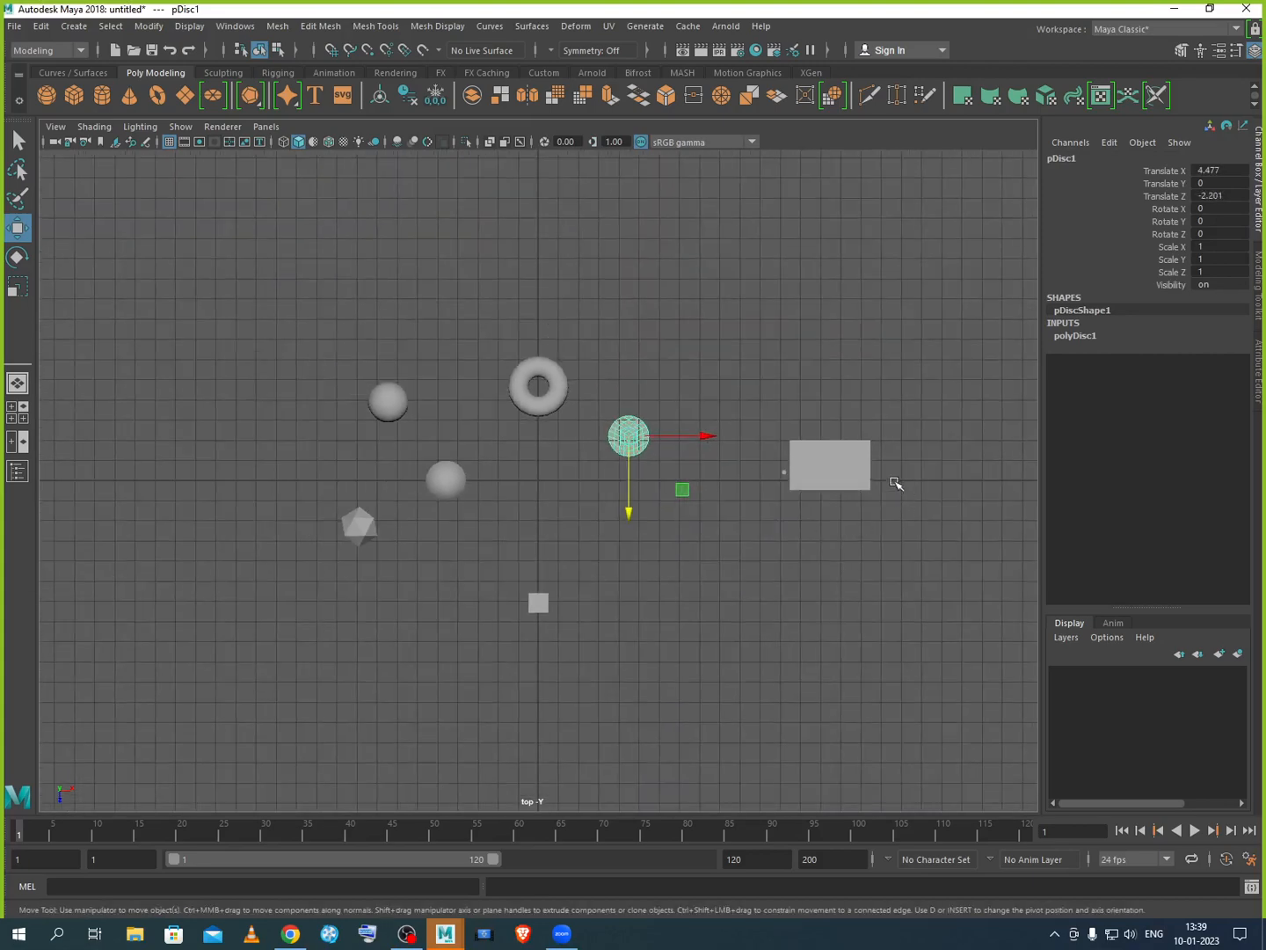
# Step: Position the cylinder leg under the tabletop's corner in the top view, at about X 12.76 and Z 0.22
pyautogui.scroll(6, 893, 487)
pyautogui.scroll(-4, 910, 497)
pyautogui.keyDown('alt'); pyautogui.moveTo(902, 527); pyautogui.dragTo(551, 487, button='middle'); pyautogui.keyUp('alt')
pyautogui.scroll(4, 668, 493)
pyautogui.scroll(2, 680, 463)
pyautogui.click(560, 497)
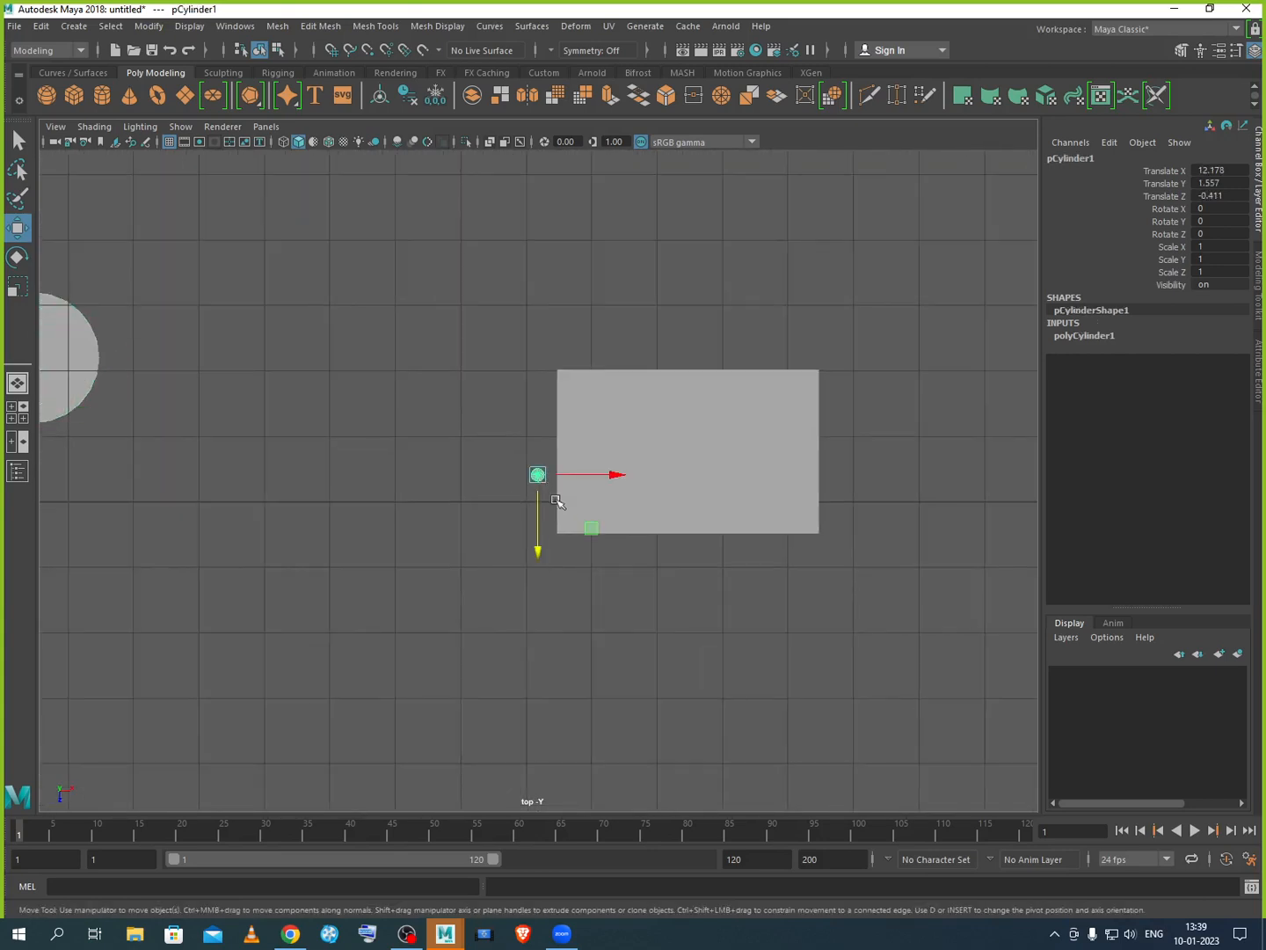
pyautogui.moveTo(540, 524); pyautogui.dragTo(627, 563)
pyautogui.moveTo(591, 616); pyautogui.dragTo(589, 587)
pyautogui.moveTo(656, 515); pyautogui.dragTo(648, 517)
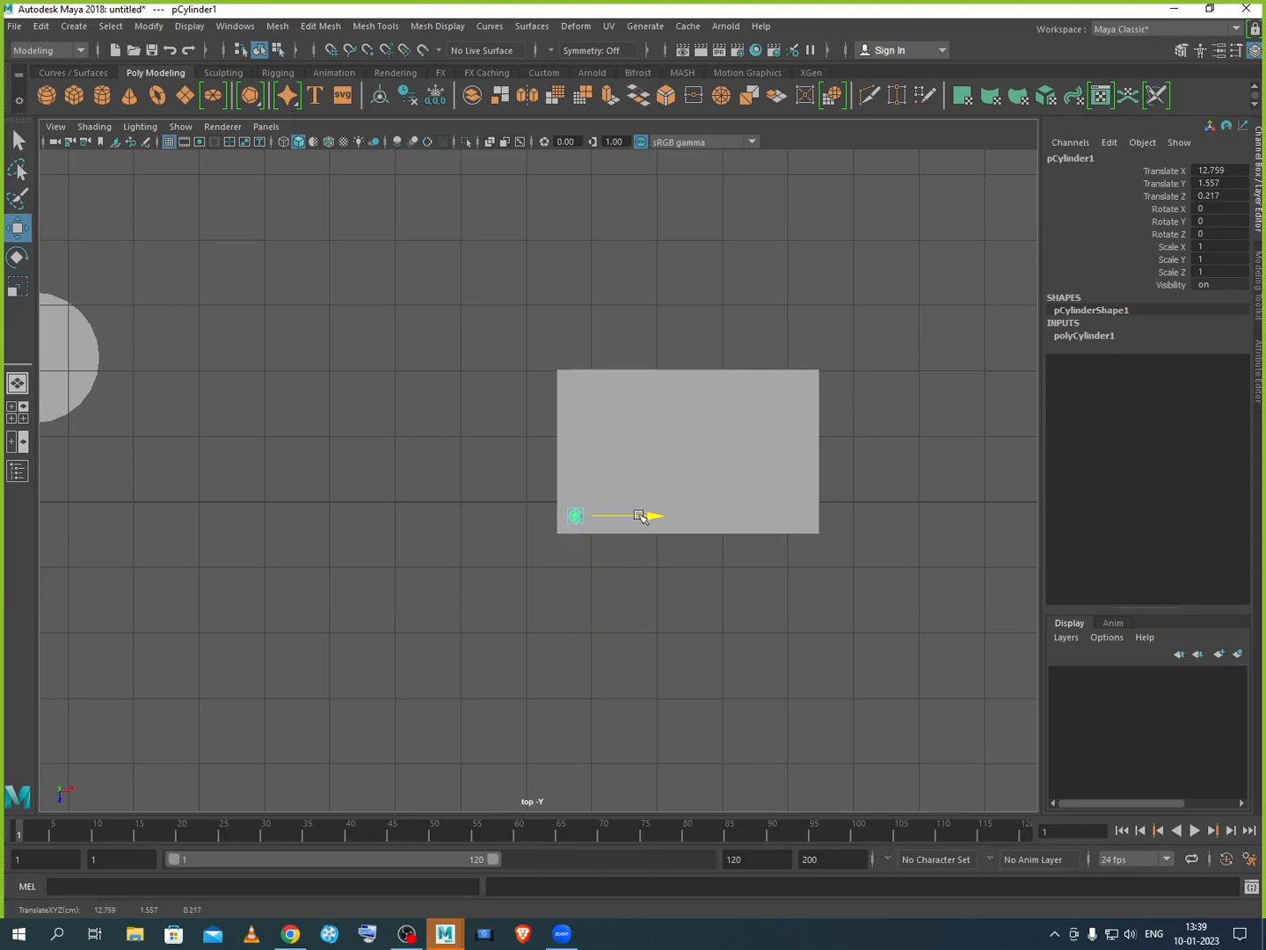
pyautogui.click(709, 613)
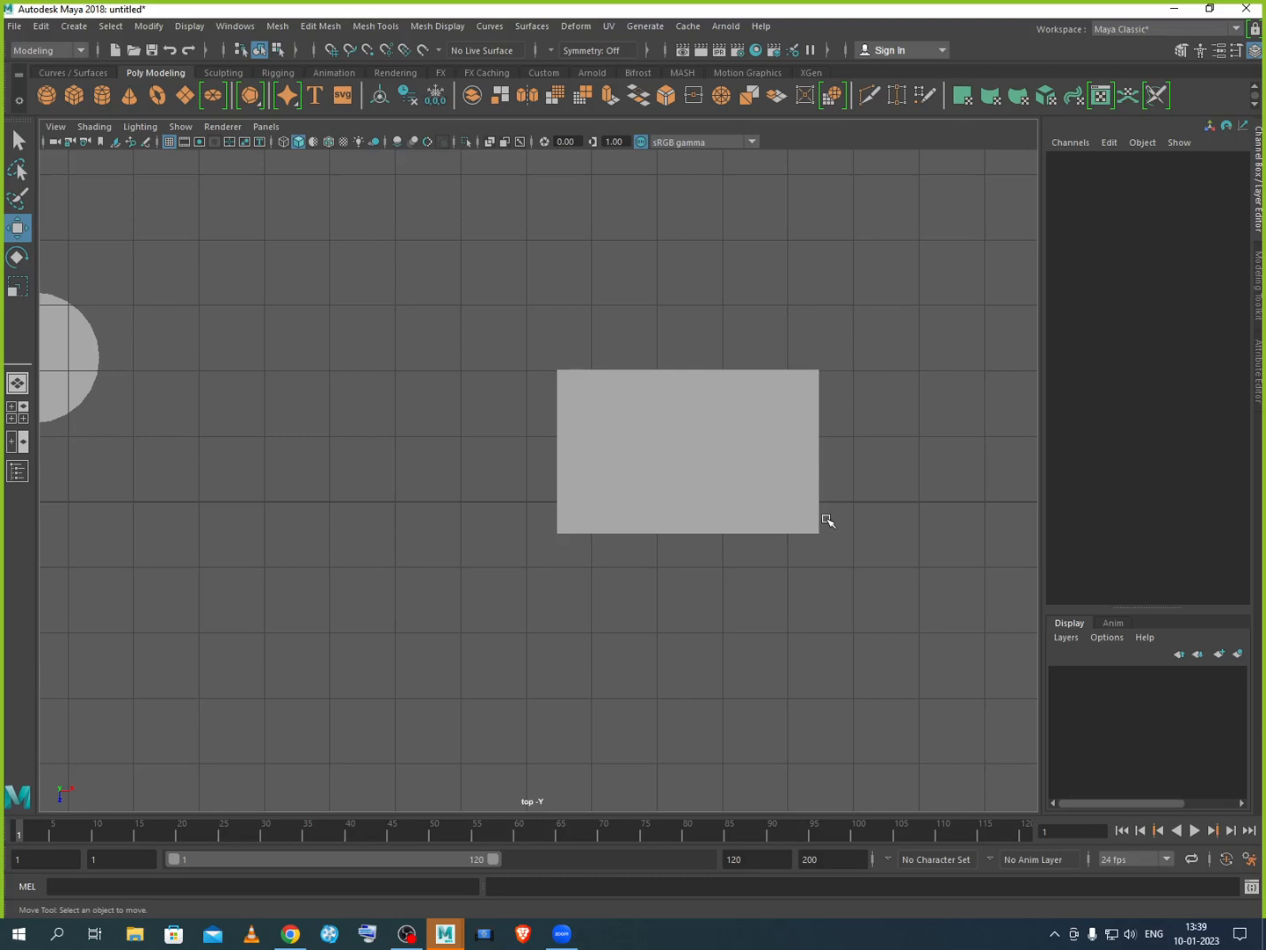
# Step: Display the top view in wireframe, compare it with shaded mode, and select the cylinder leg beneath the tabletop
pyautogui.click(765, 513)
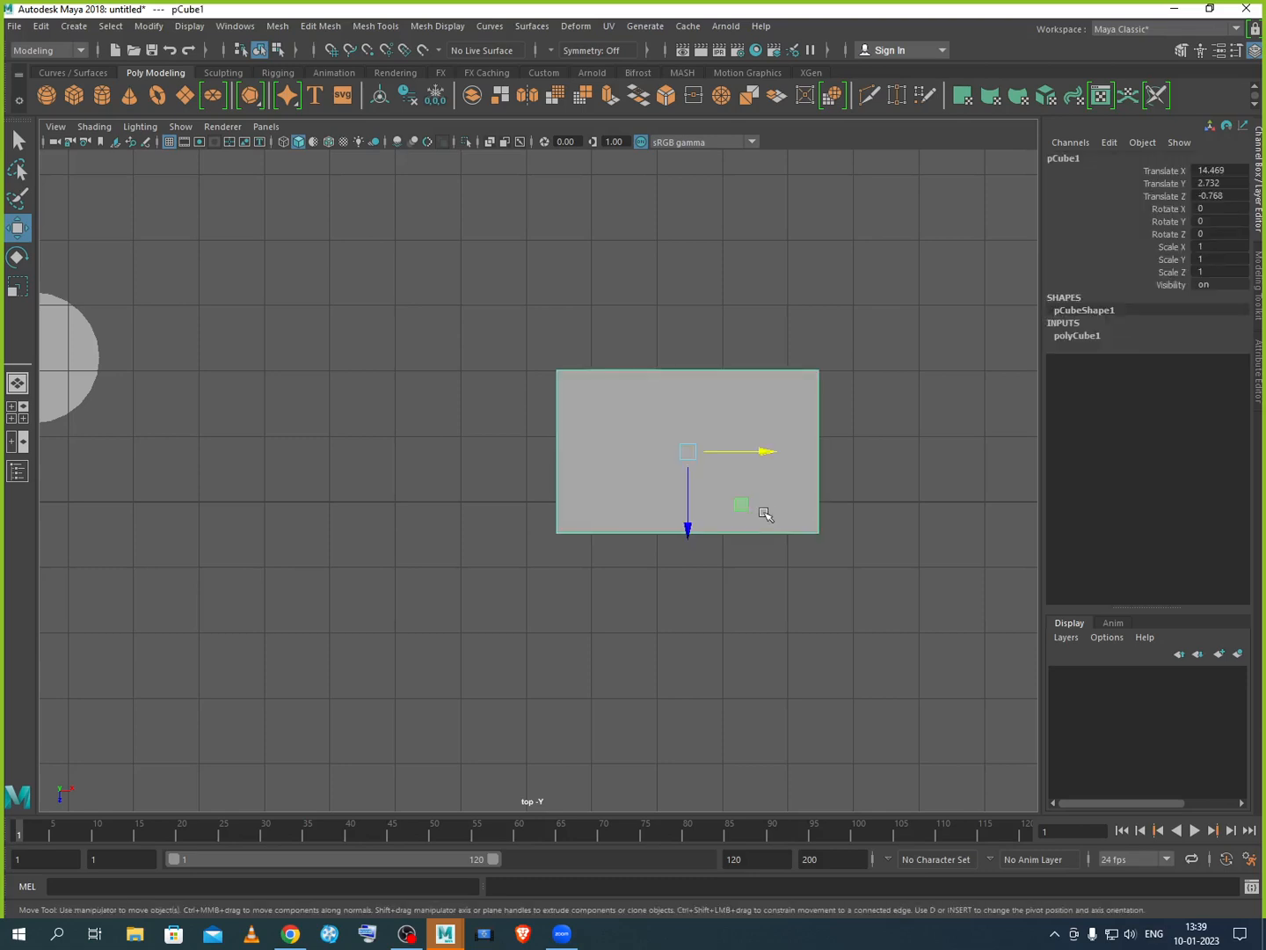
pyautogui.press('4')
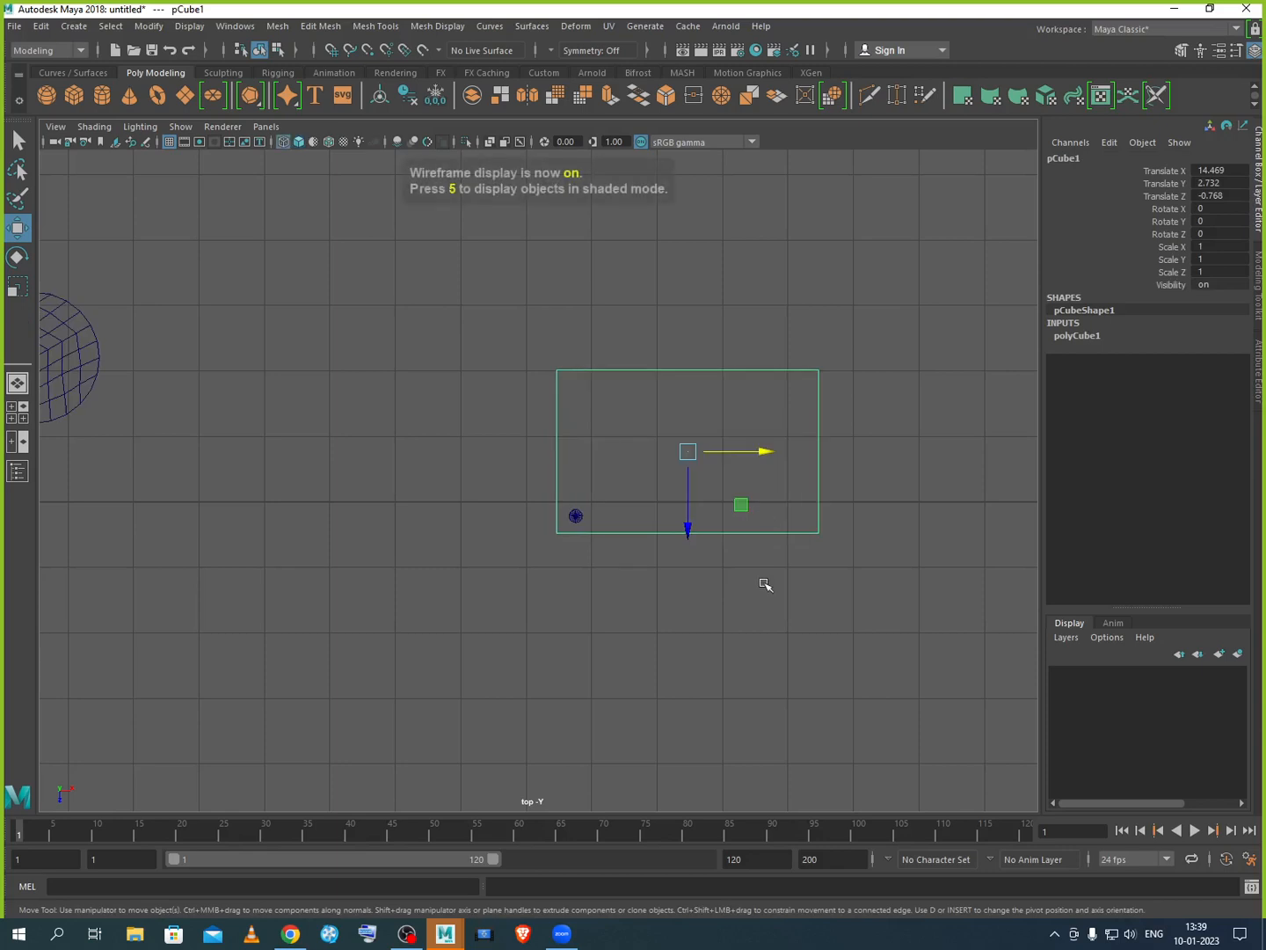
pyautogui.click(764, 582)
pyautogui.scroll(1, 662, 509)
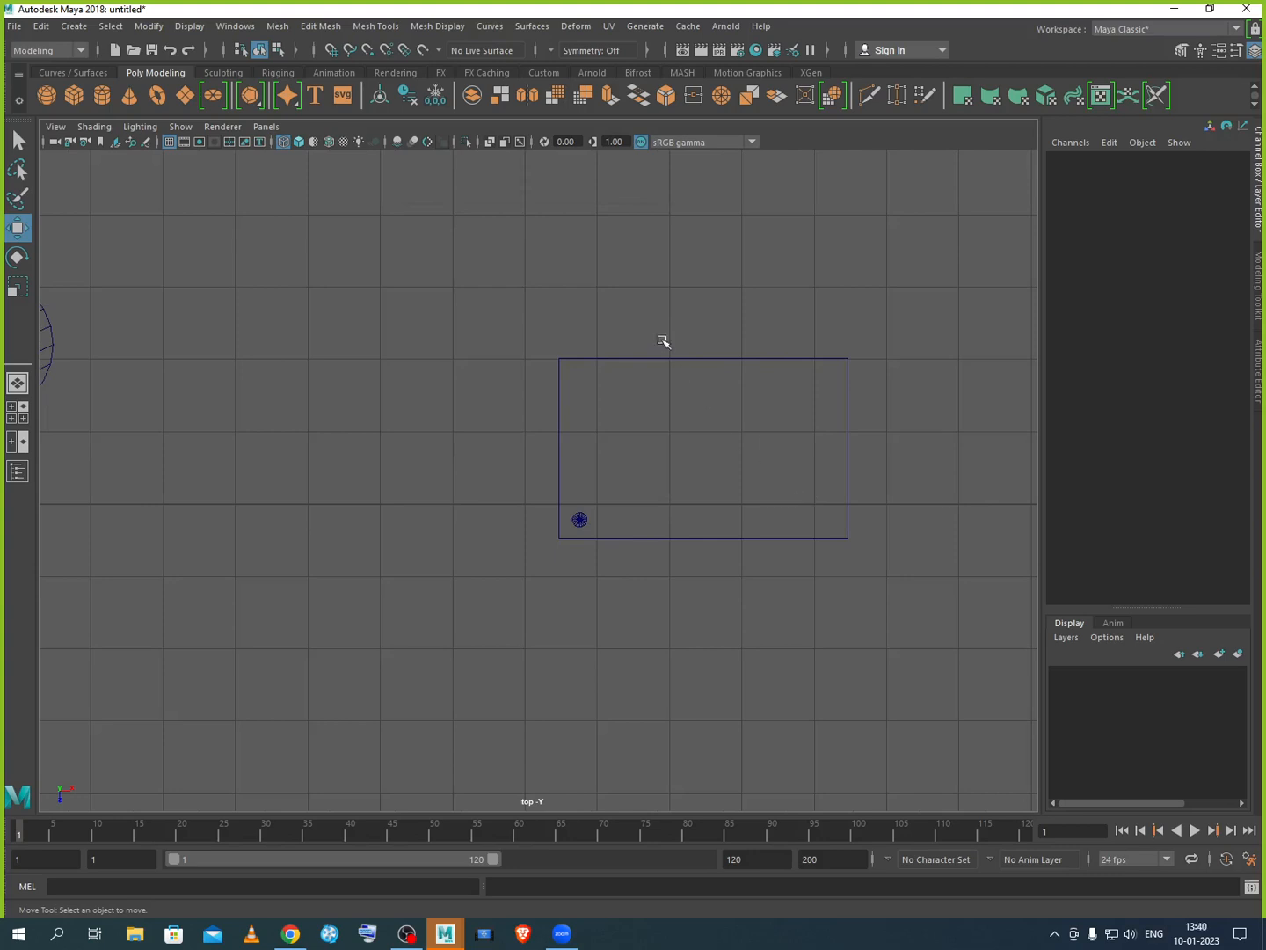
pyautogui.moveTo(664, 343); pyautogui.dragTo(710, 583)
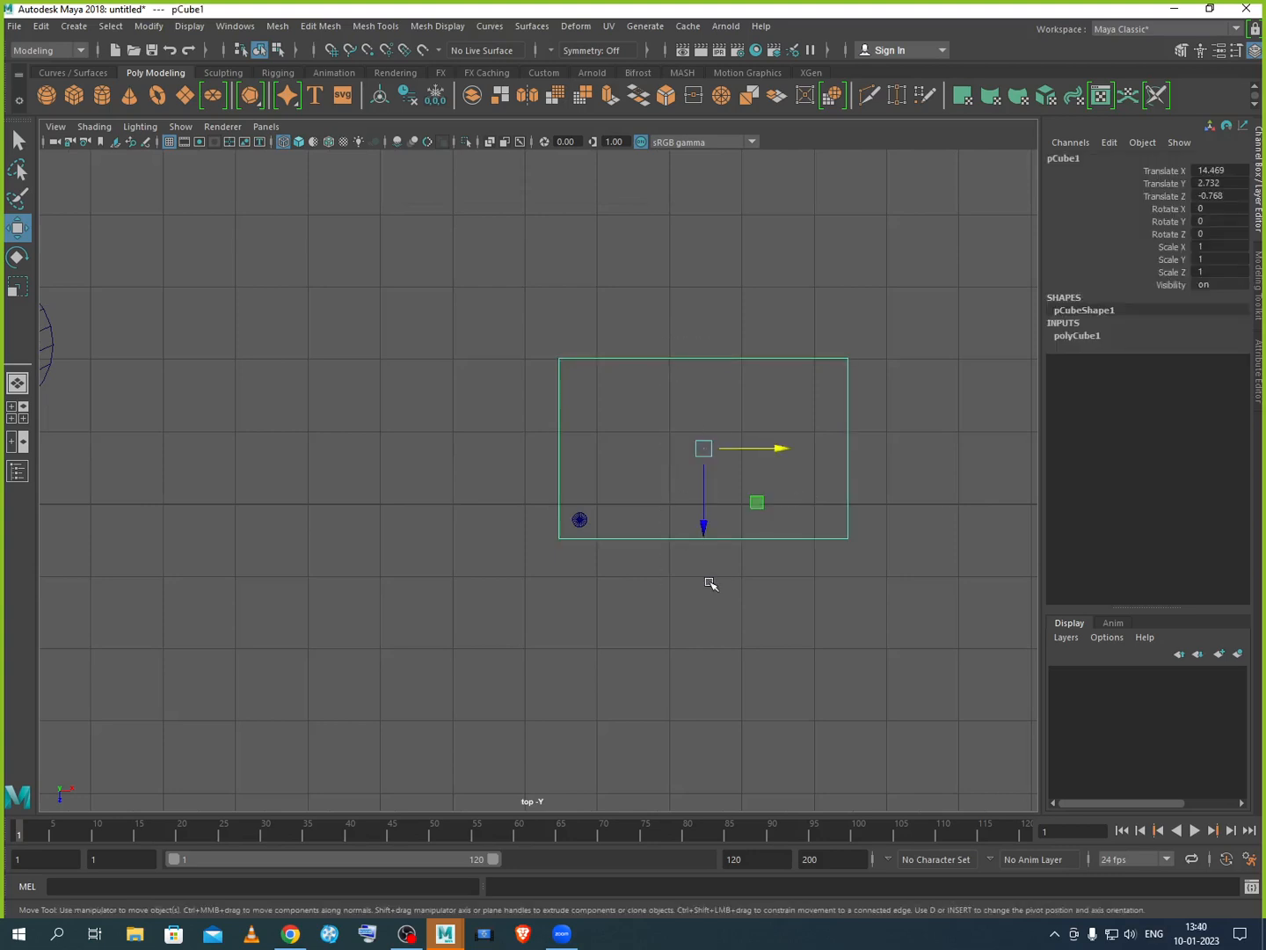
pyautogui.press('5')
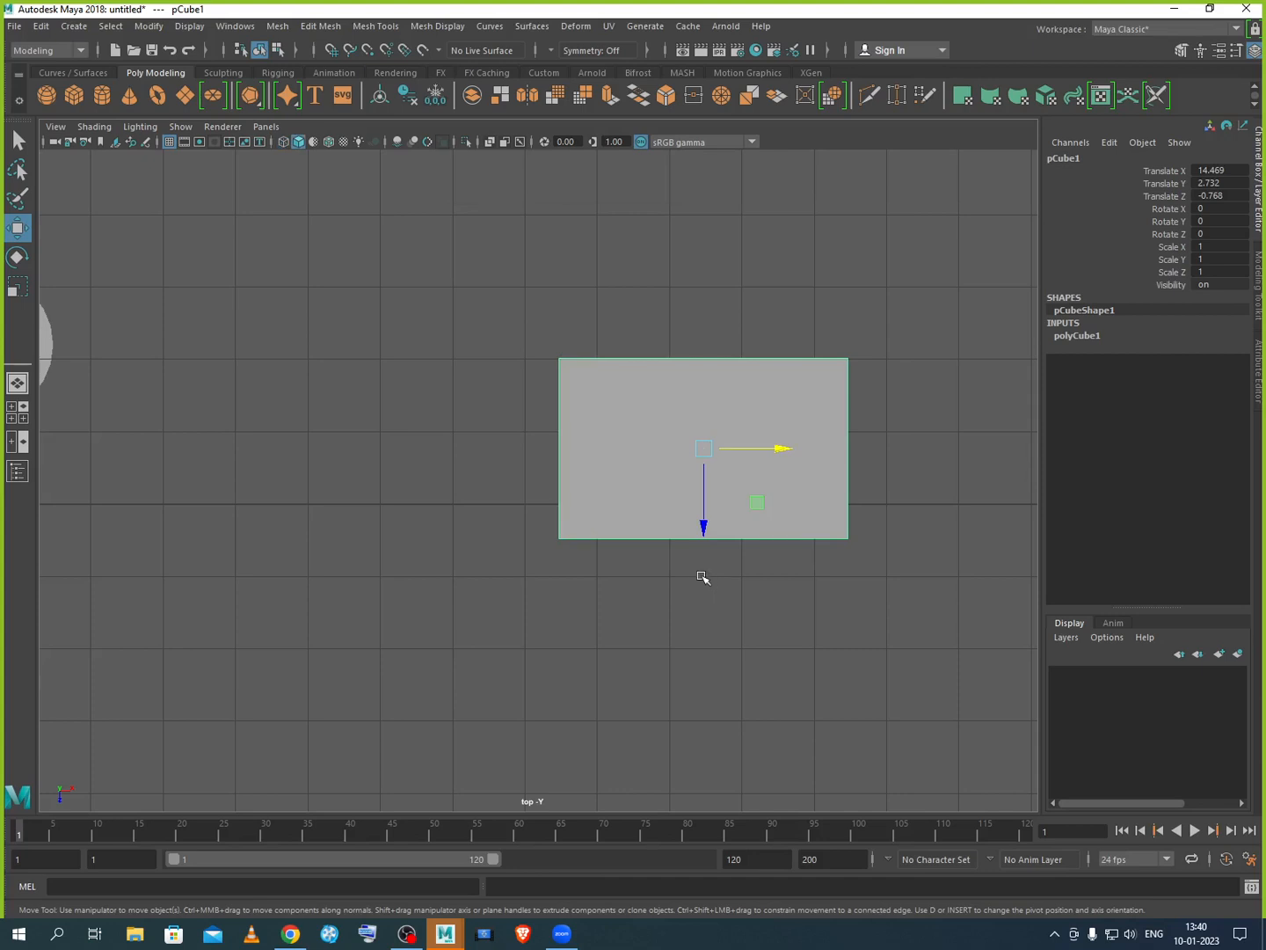
pyautogui.press('4')
pyautogui.click(581, 518)
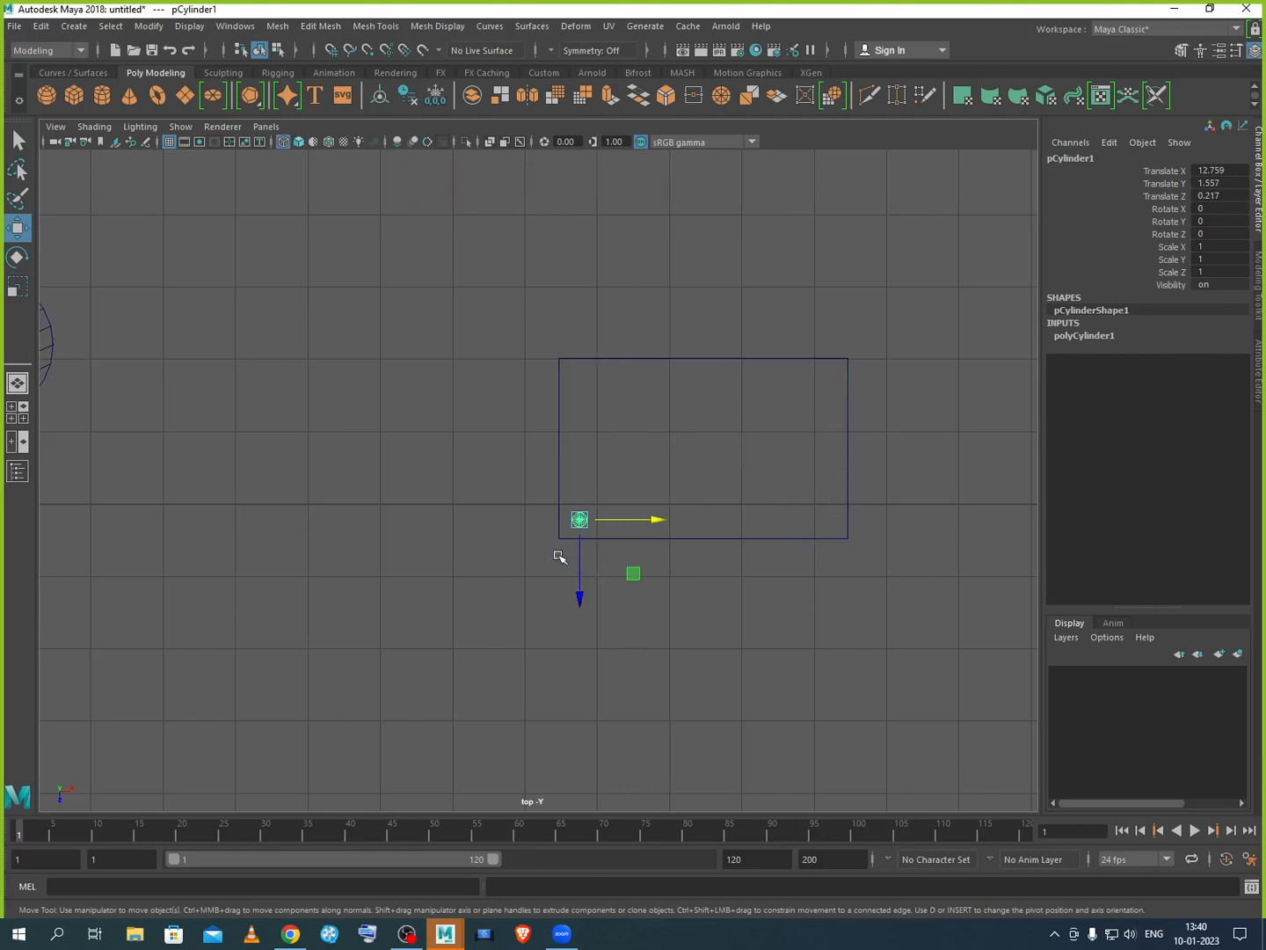
pyautogui.click(447, 935)
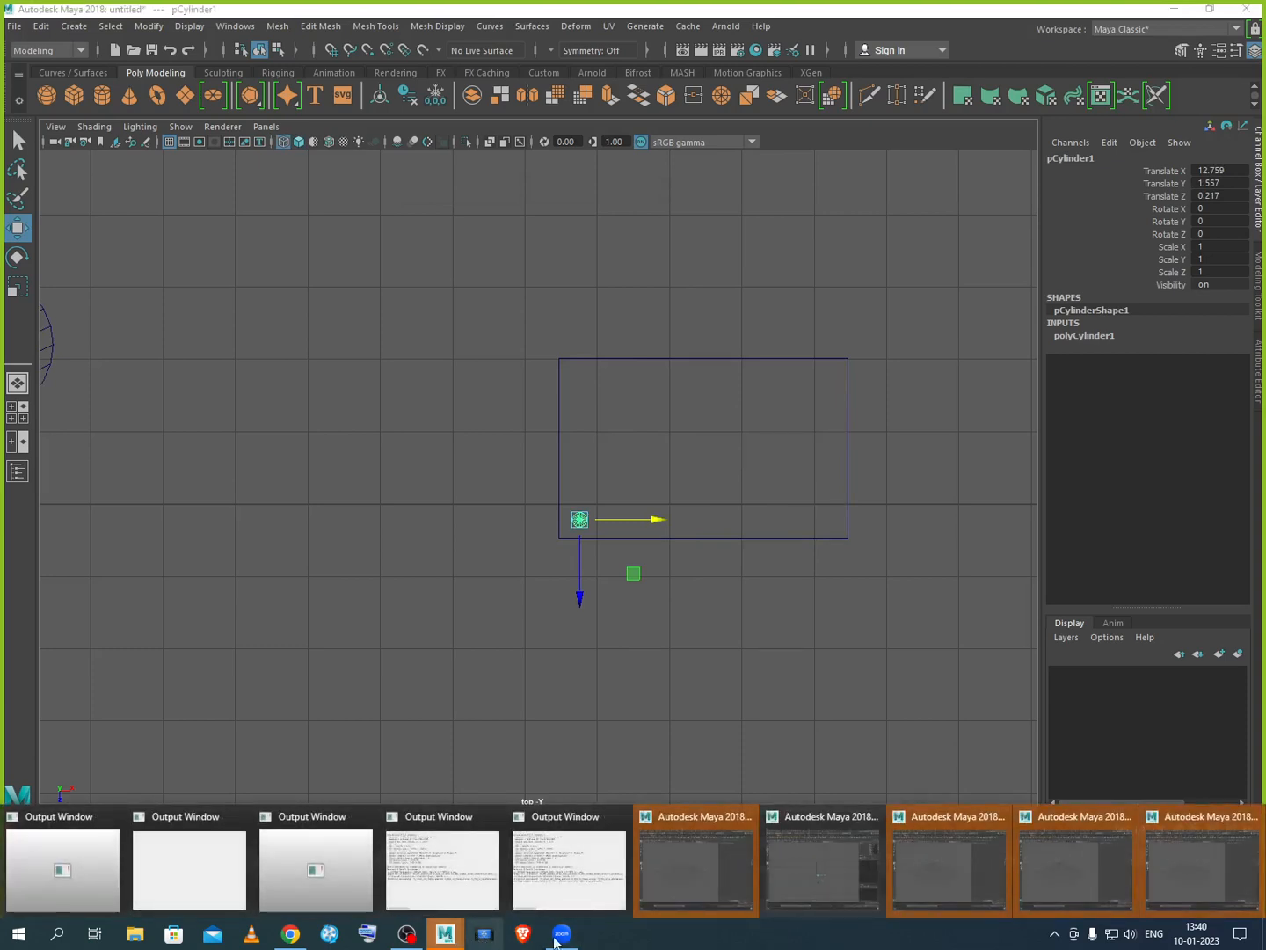
pyautogui.click(796, 448)
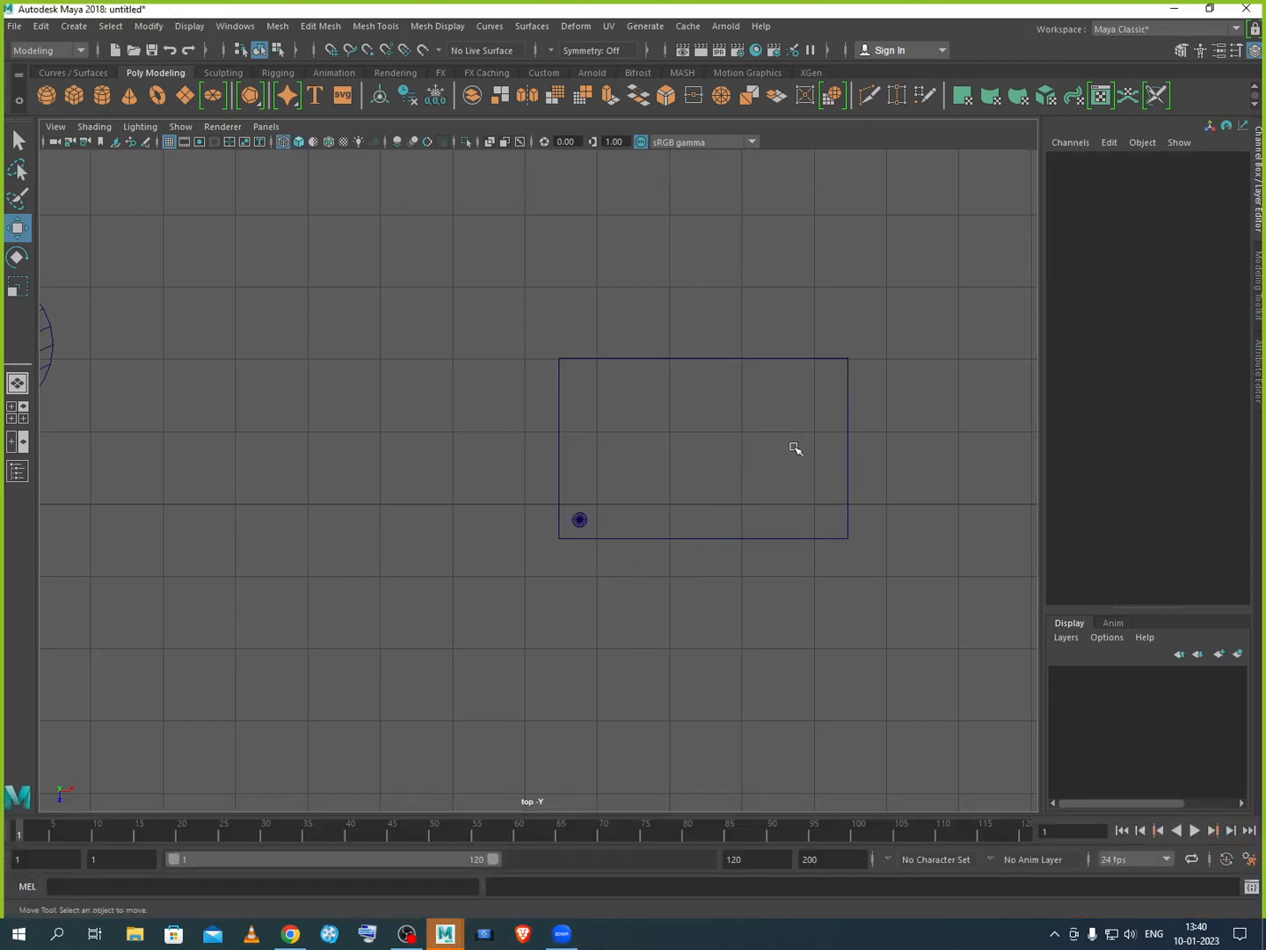
pyautogui.click(627, 534)
# Step: Return to the perspective view and frame the cylinder leg at the tabletop's corner
pyautogui.press('space')
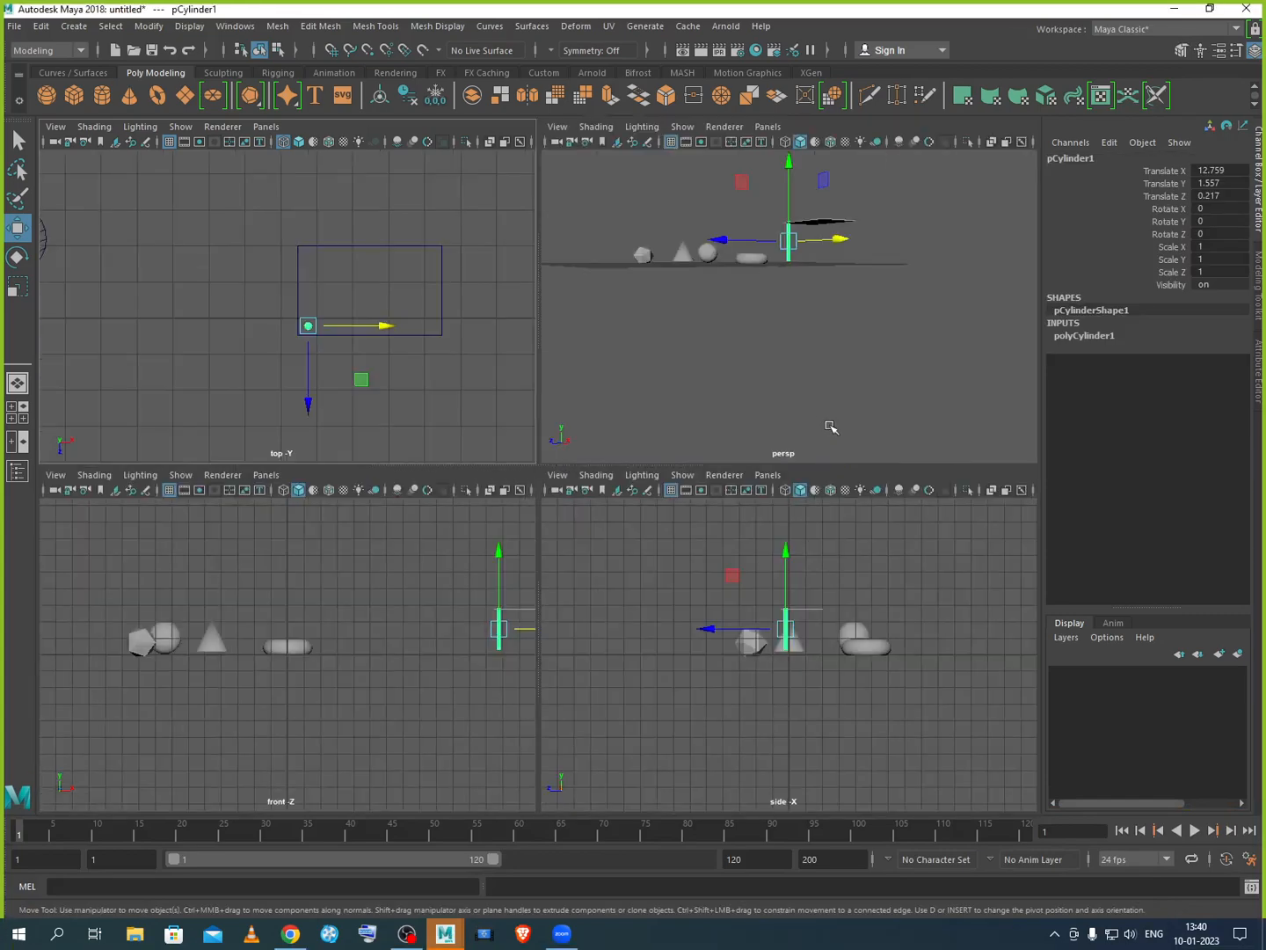
pyautogui.press('space')
pyautogui.press('space')
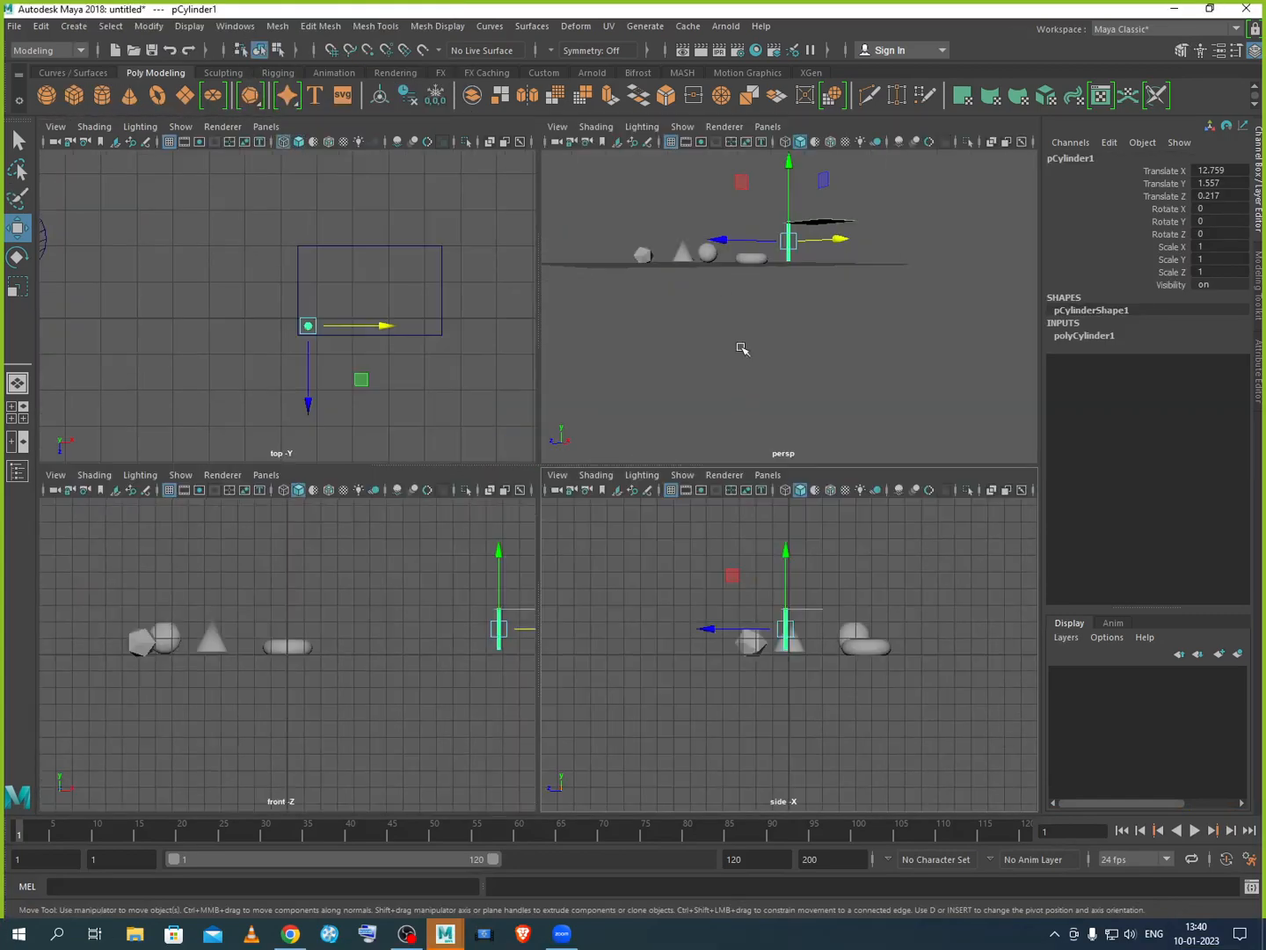
pyautogui.press('space')
pyautogui.scroll(5, 537, 373)
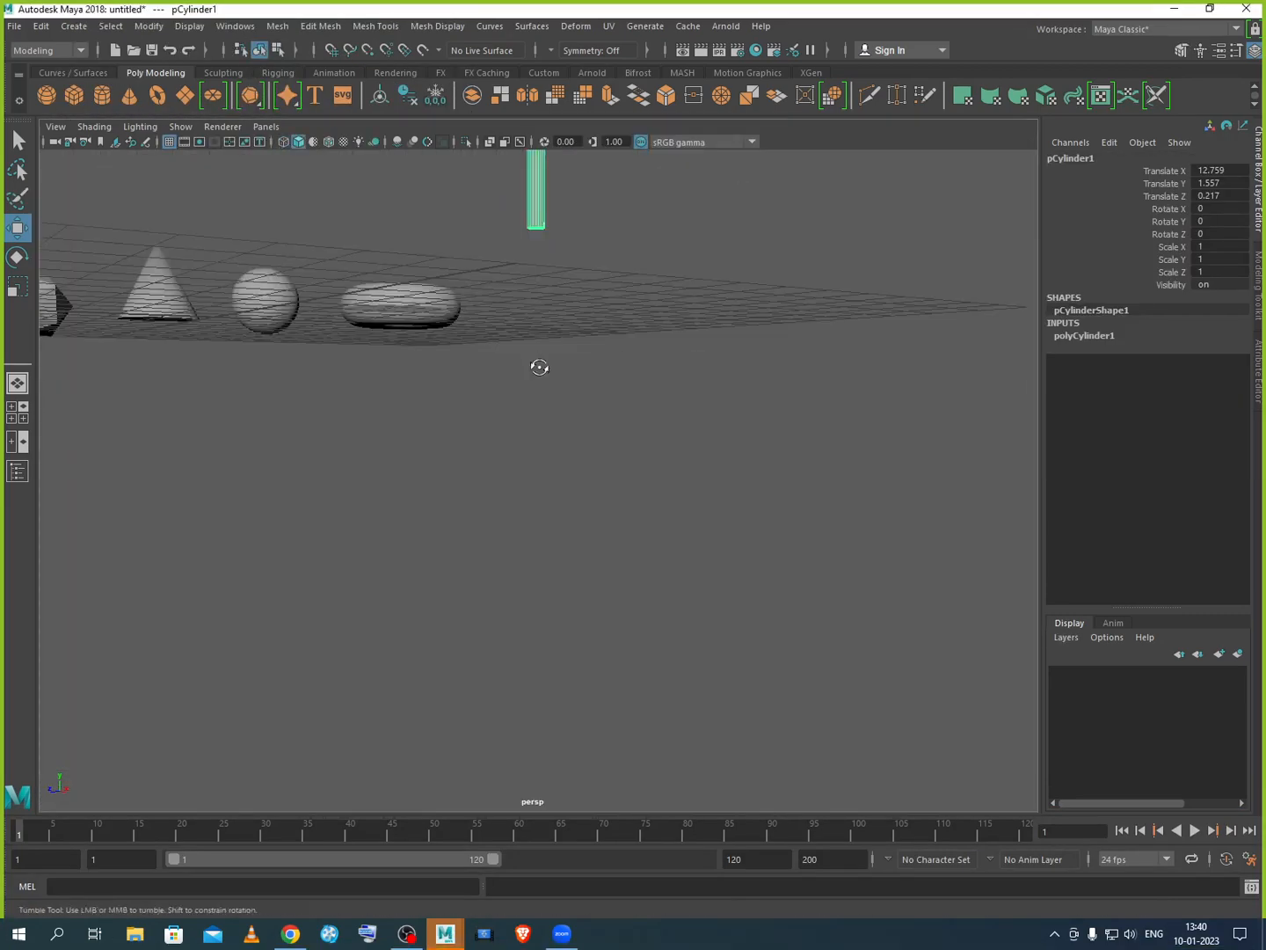
pyautogui.keyDown('alt'); pyautogui.moveTo(540, 368); pyautogui.dragTo(544, 401); pyautogui.keyUp('alt')
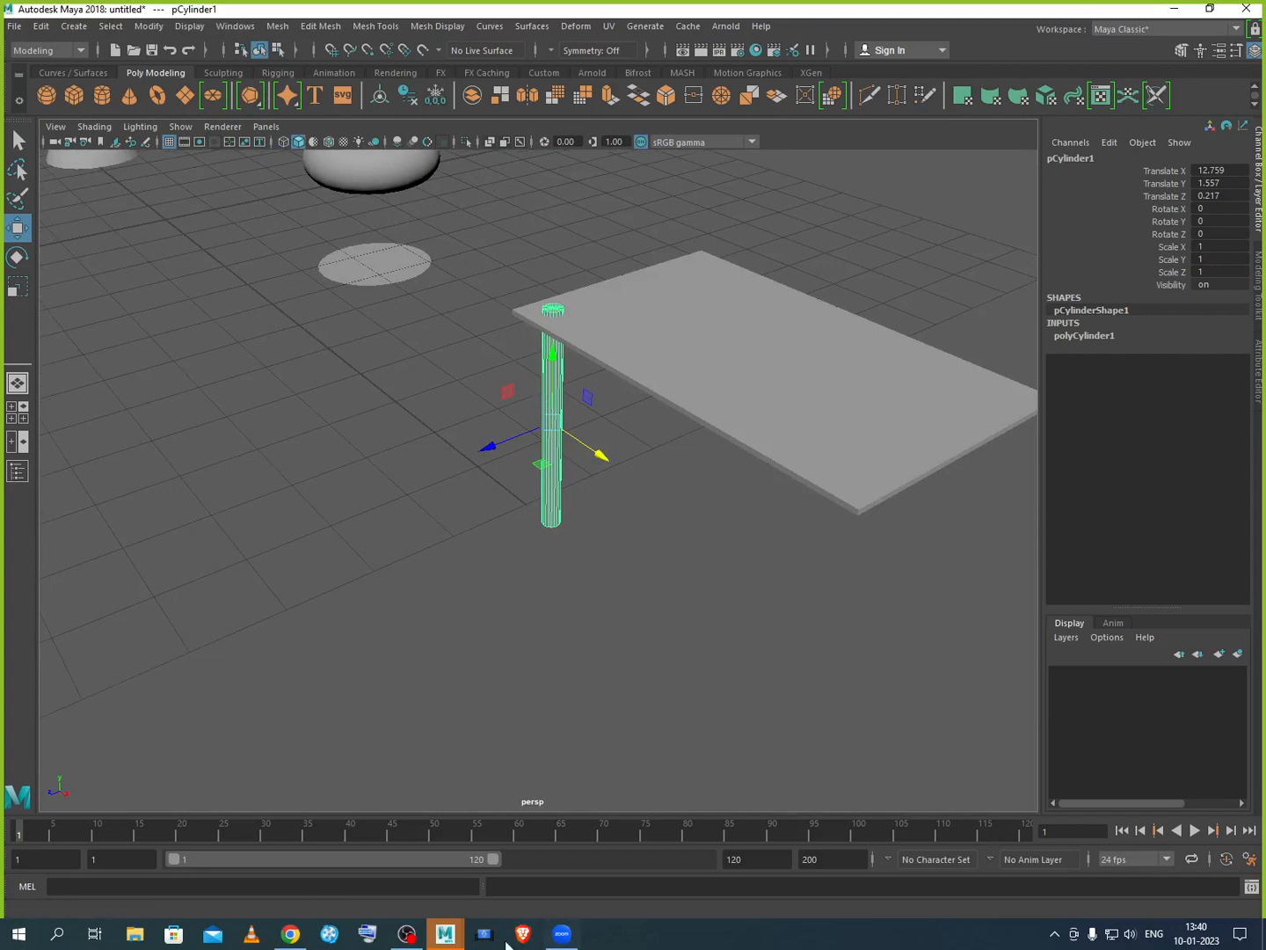
# Step: Check the pipe-leg coffee table reference in Chrome, and back in Maya lower the cylinder leg to about Y 1.45
pyautogui.click(289, 934)
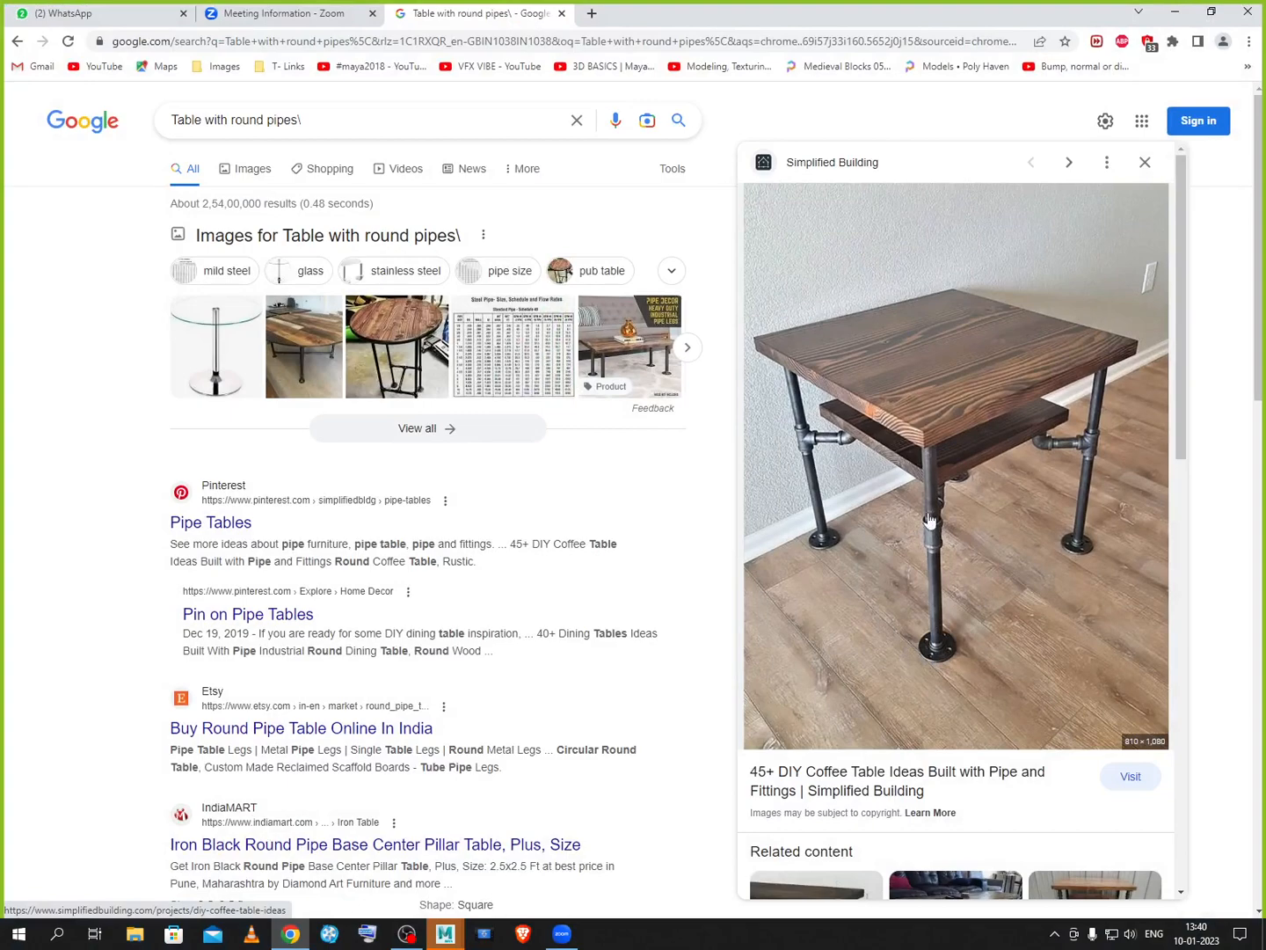
pyautogui.click(1176, 12)
pyautogui.scroll(5, 590, 378)
pyautogui.keyDown('alt'); pyautogui.moveTo(622, 442); pyautogui.dragTo(639, 416); pyautogui.keyUp('alt')
pyautogui.keyDown('alt'); pyautogui.moveTo(640, 416); pyautogui.dragTo(625, 488, button='middle'); pyautogui.keyUp('alt')
pyautogui.keyDown('alt'); pyautogui.moveTo(625, 488); pyautogui.dragTo(594, 650); pyautogui.keyUp('alt')
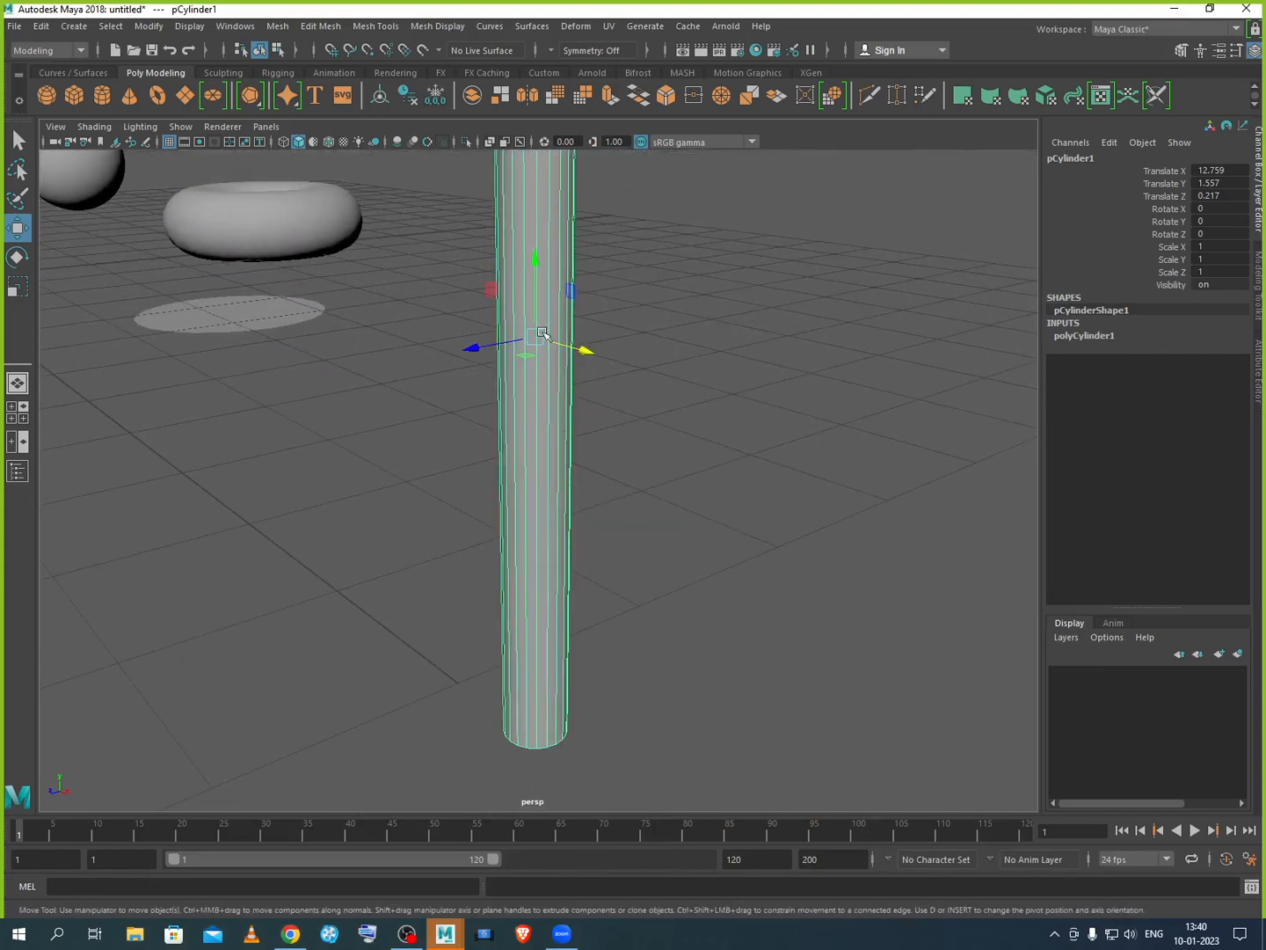
pyautogui.moveTo(540, 307); pyautogui.dragTo(541, 379)
pyautogui.scroll(-5, 545, 332)
pyautogui.scroll(3, 573, 463)
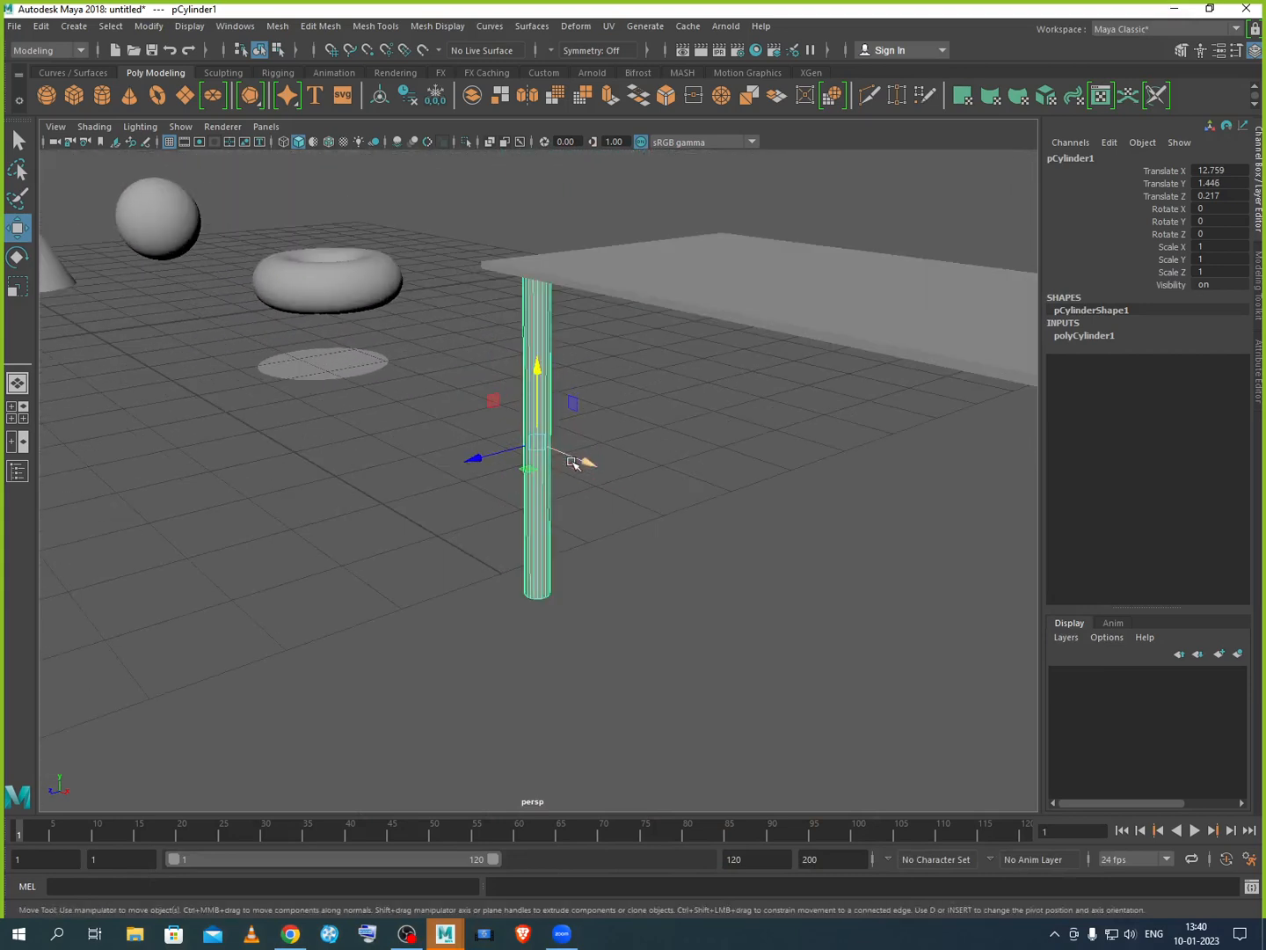
# Step: Dismiss the meeting time notice, set the cylinder leg's Subdivisions Height to 4, and reselect the leg
pyautogui.click(1078, 336)
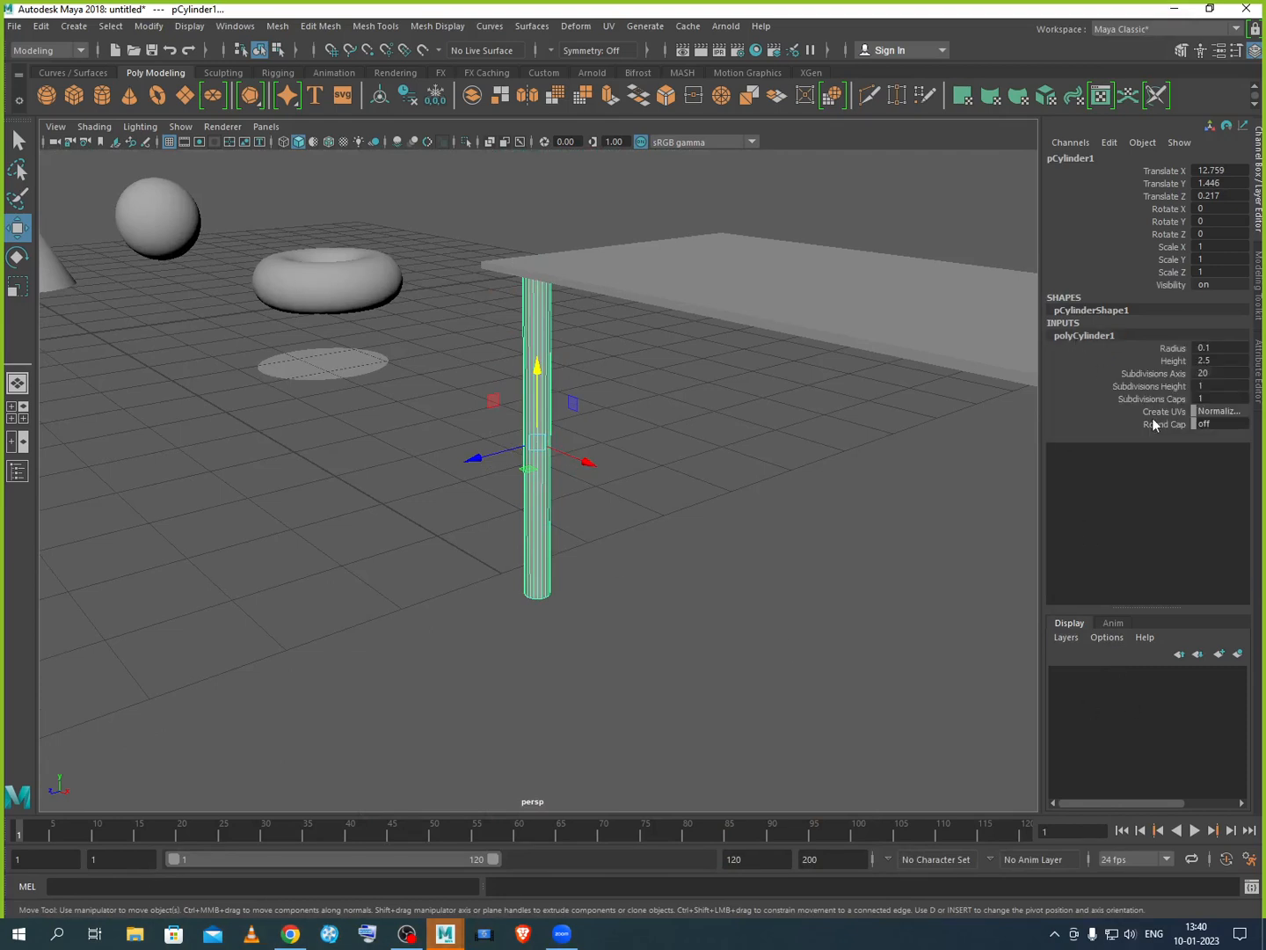
pyautogui.click(1201, 385)
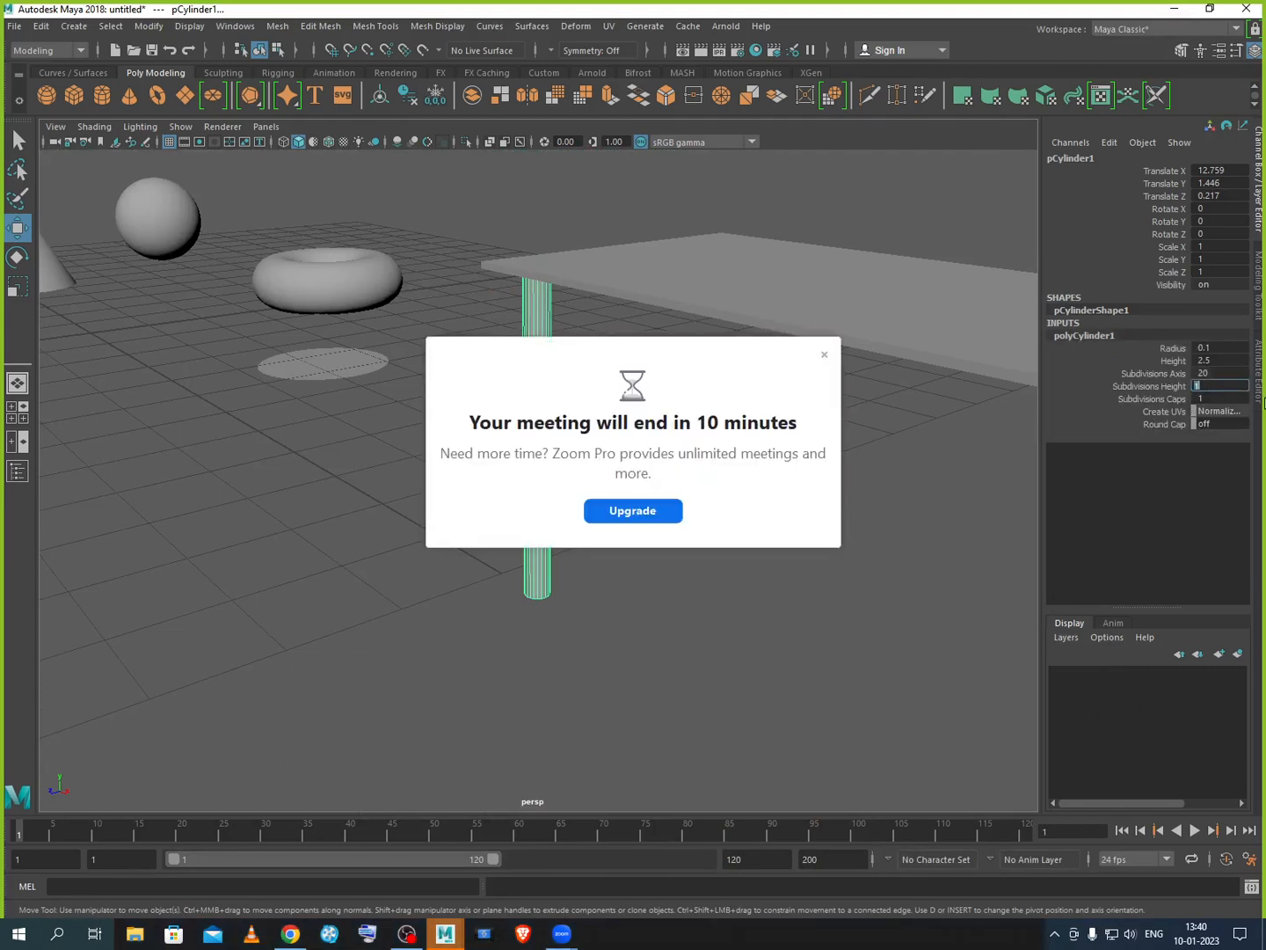
pyautogui.click(824, 355)
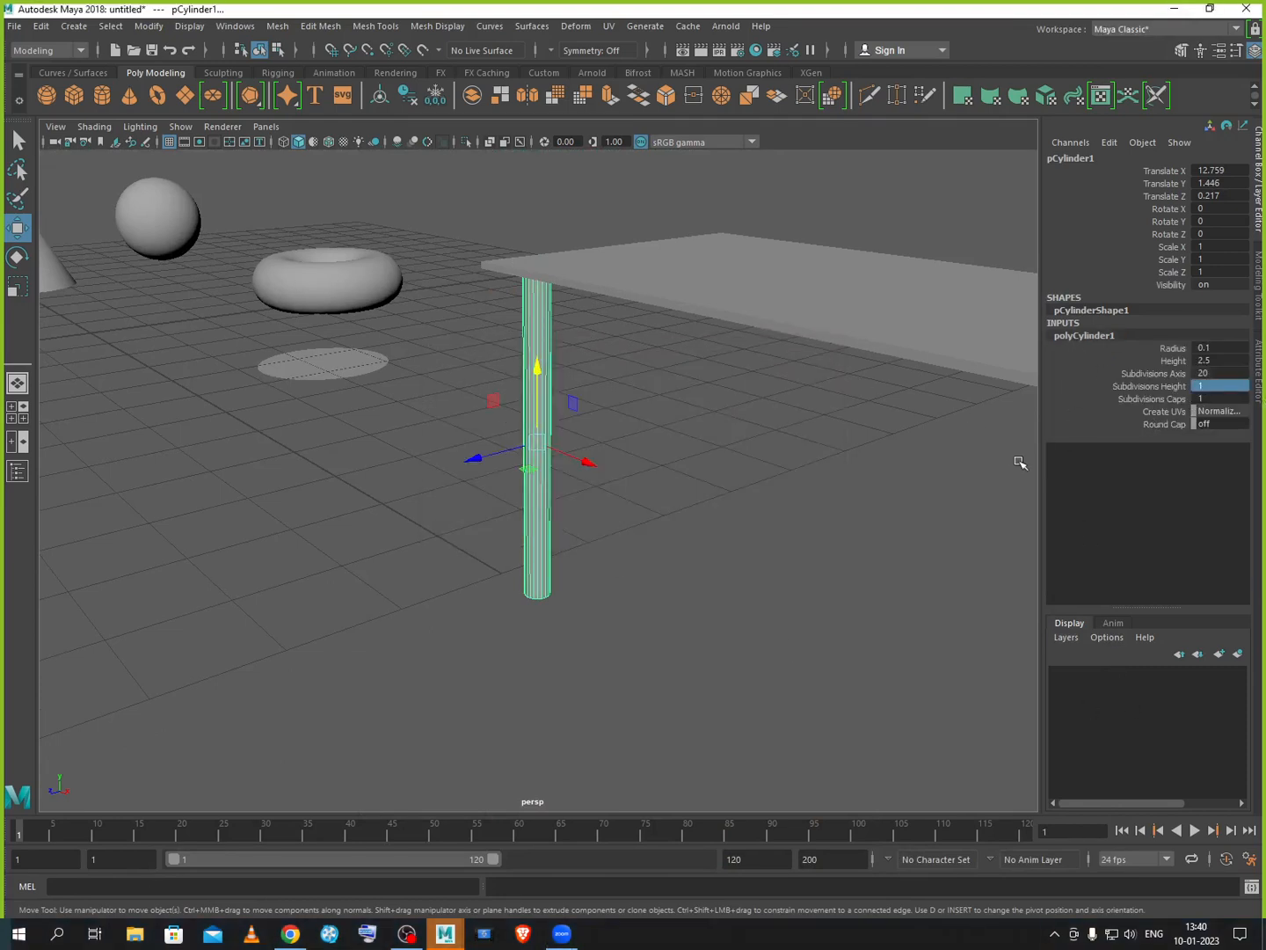
pyautogui.click(1211, 387)
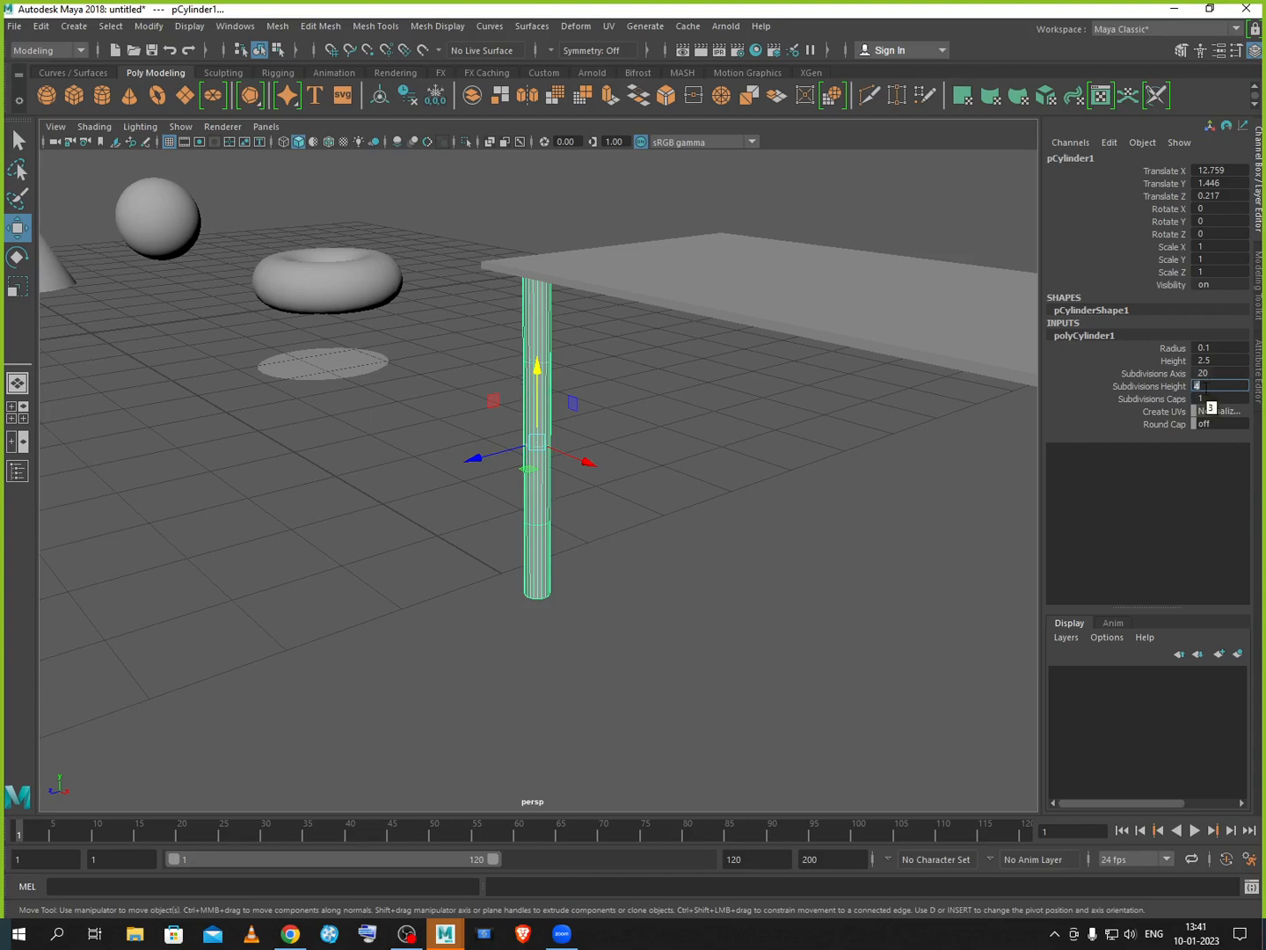
pyautogui.click(569, 590)
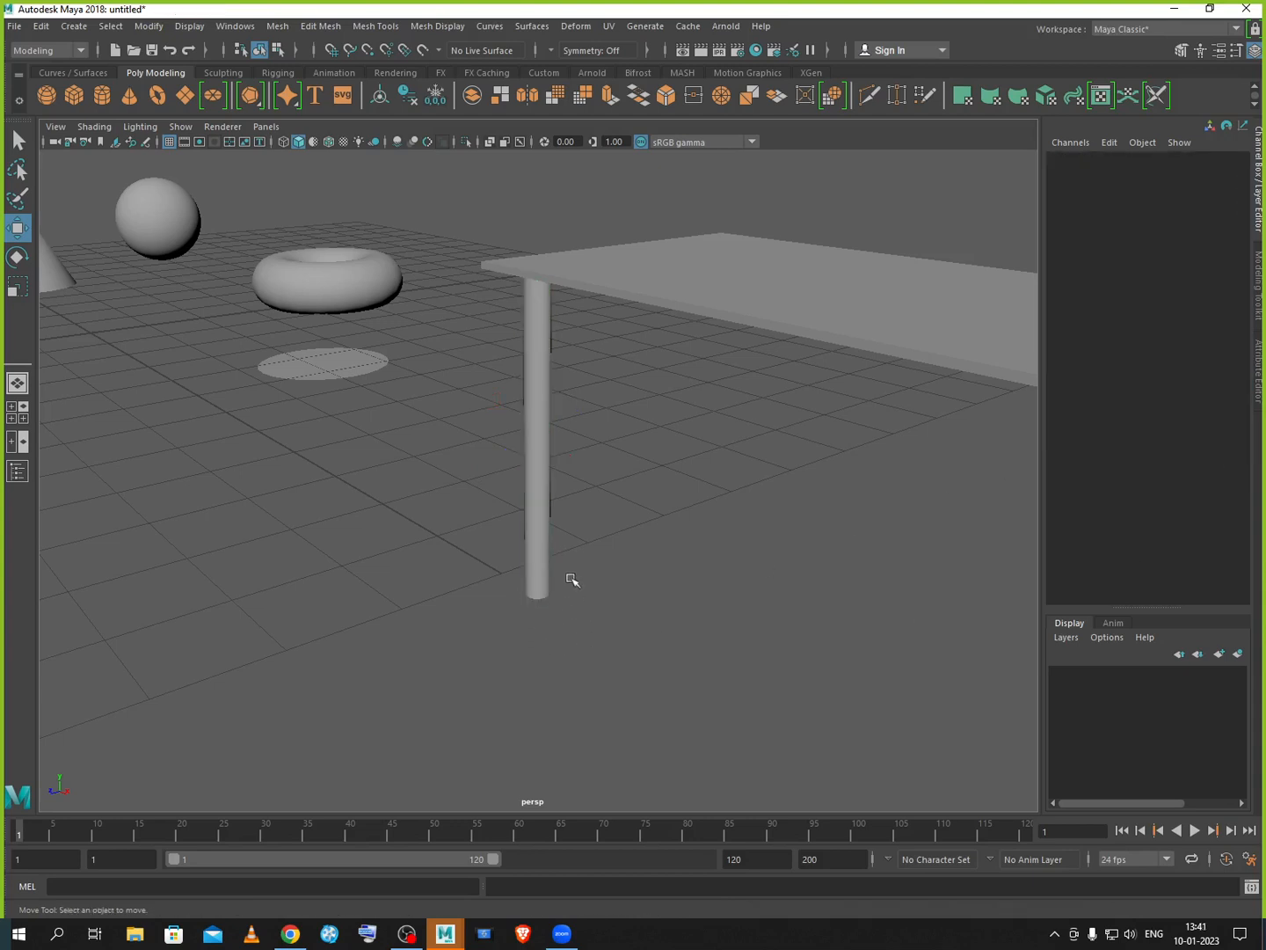
pyautogui.click(547, 542)
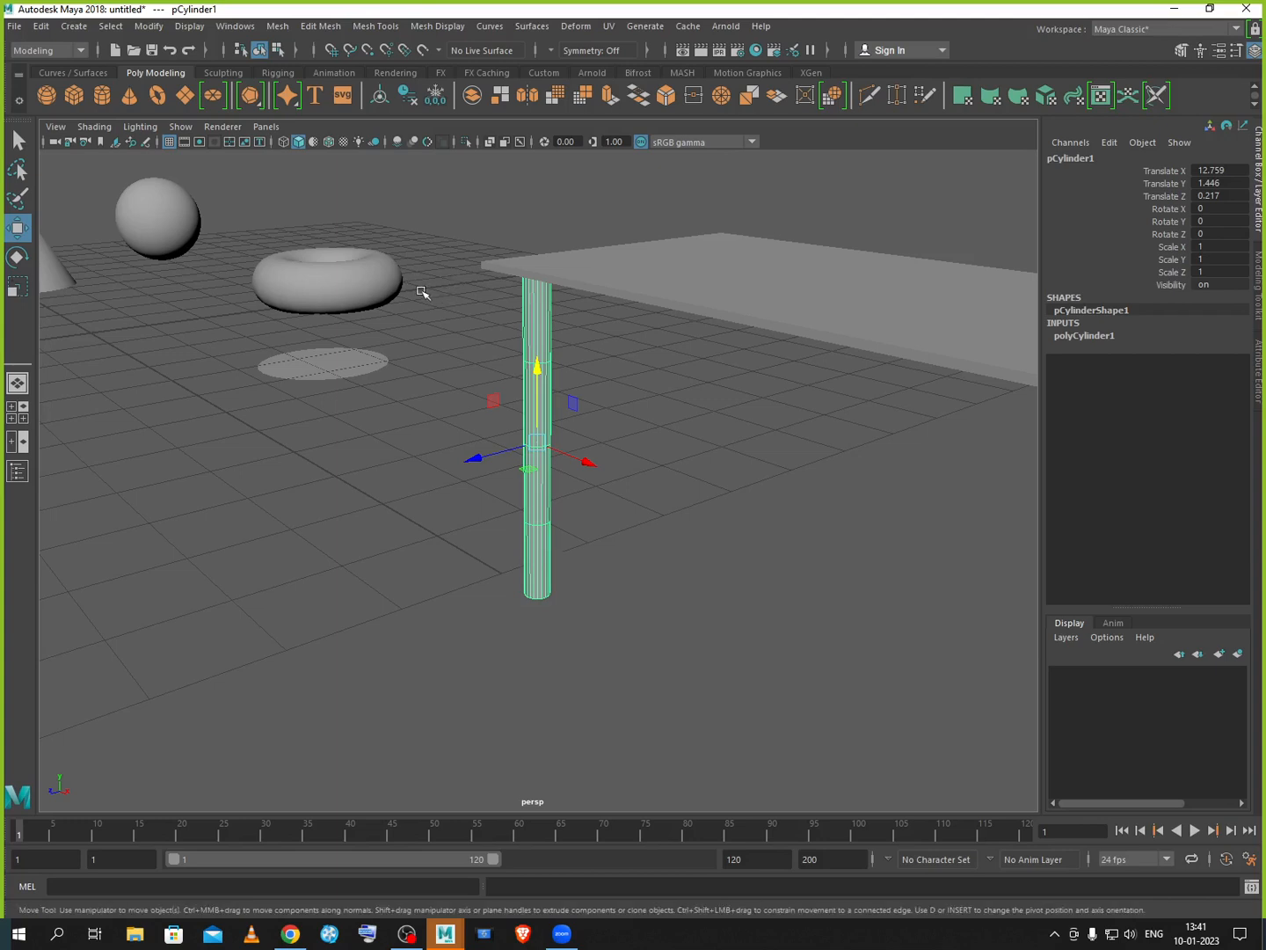
# Step: Shift the cylinder leg slightly along Z in the side view, to about Z 0.21
pyautogui.press('space')
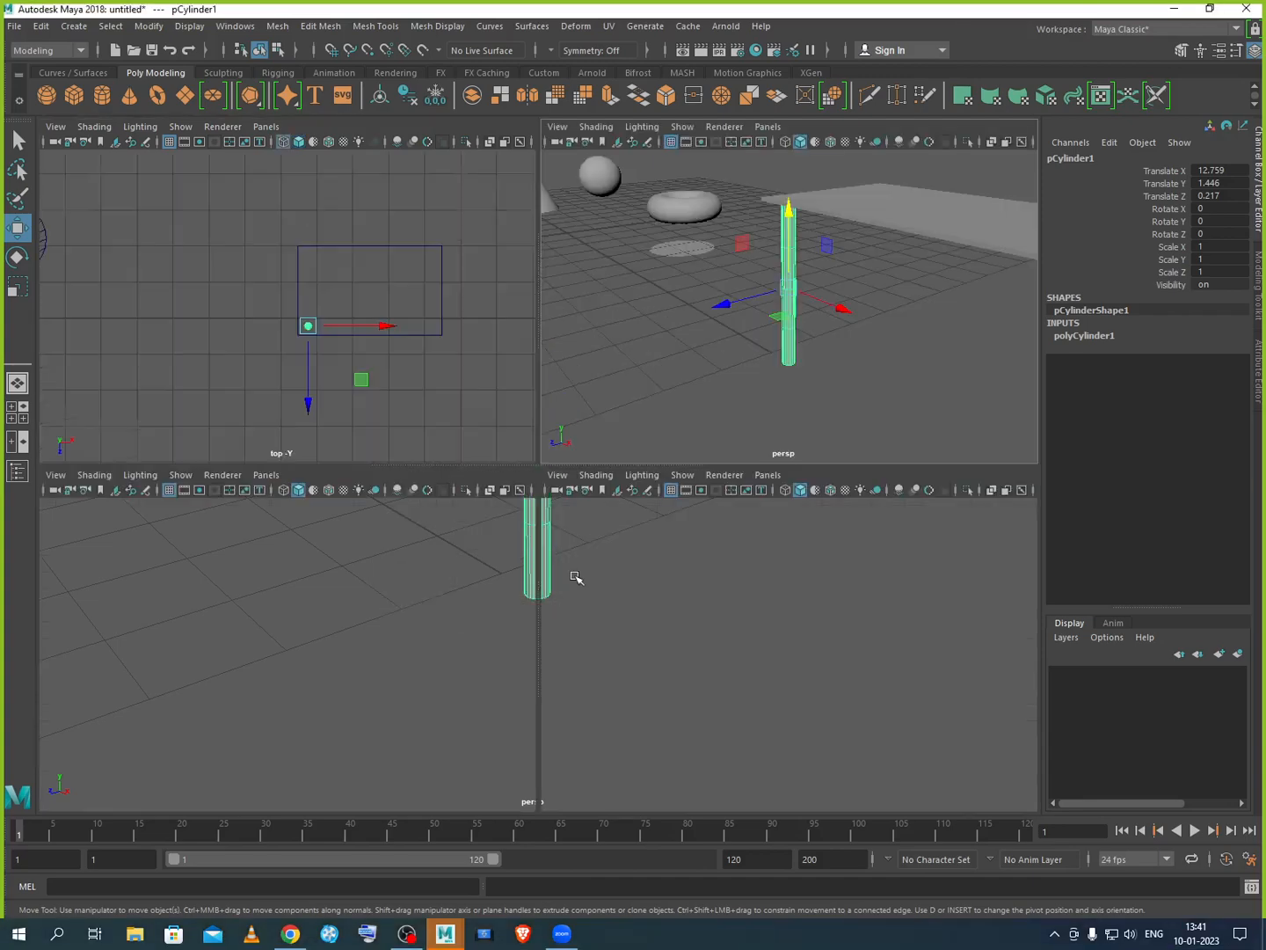
pyautogui.press('space')
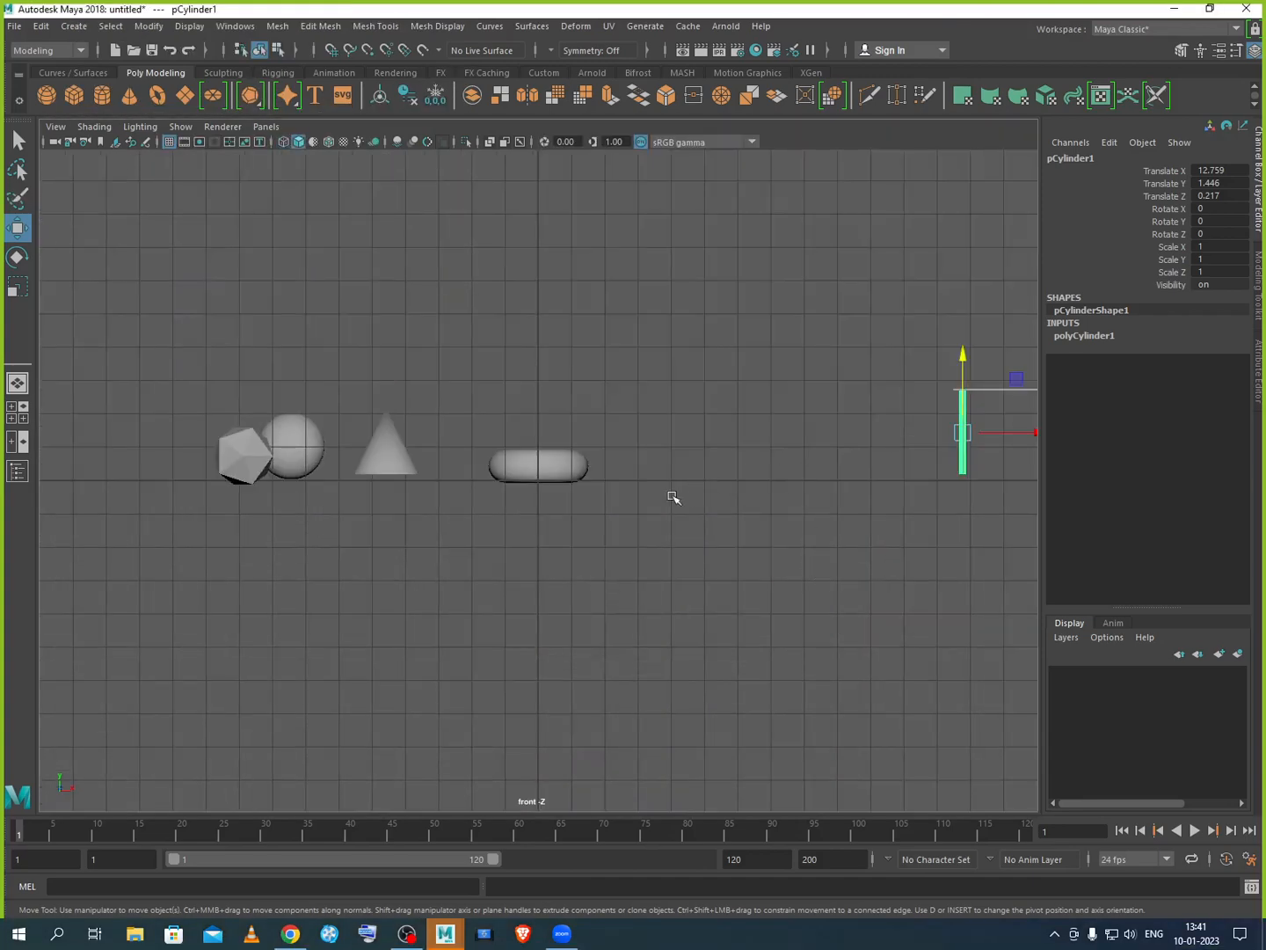
pyautogui.press('space')
pyautogui.press('space')
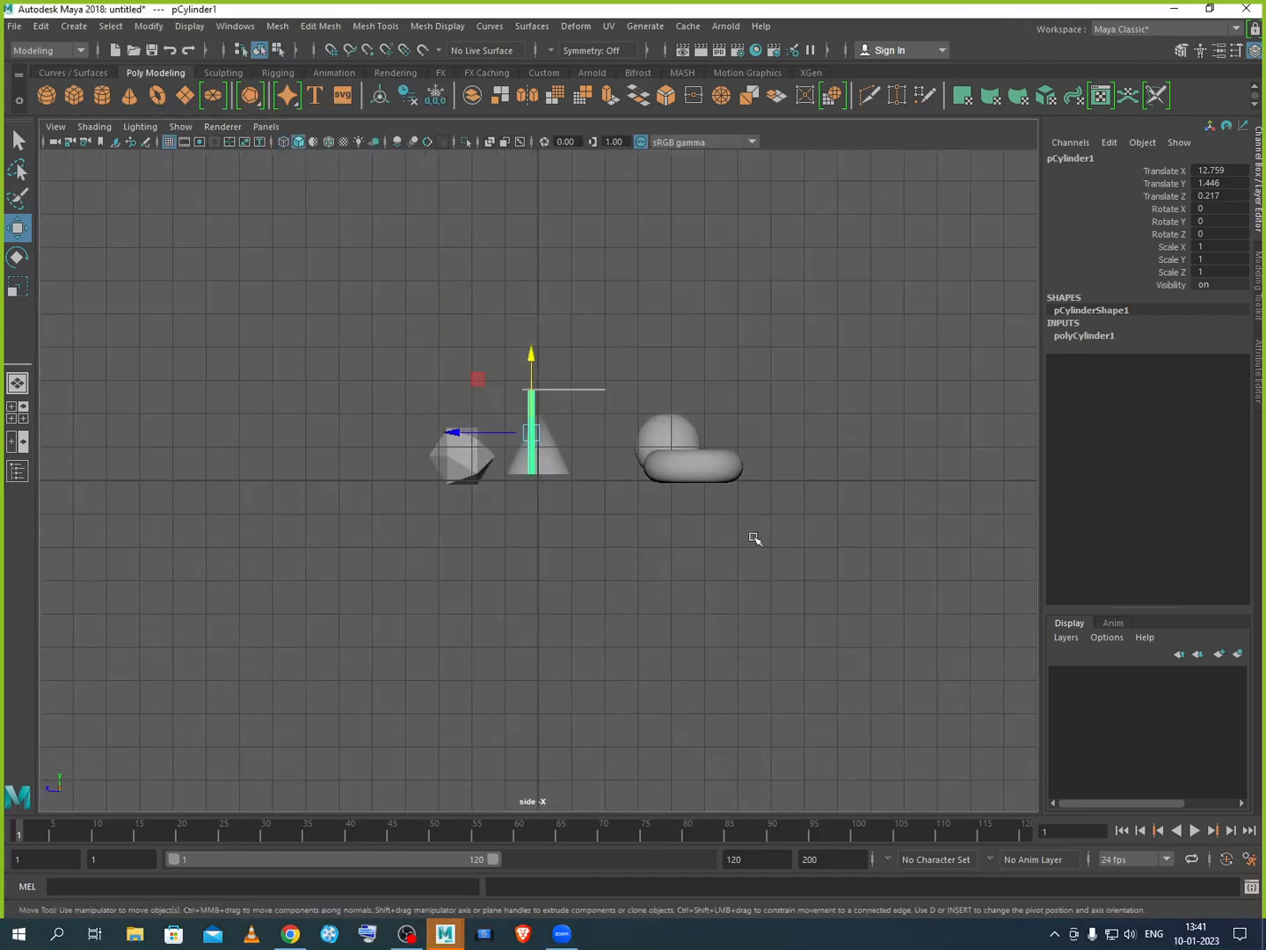
pyautogui.scroll(1, 603, 393)
pyautogui.scroll(6, 603, 393)
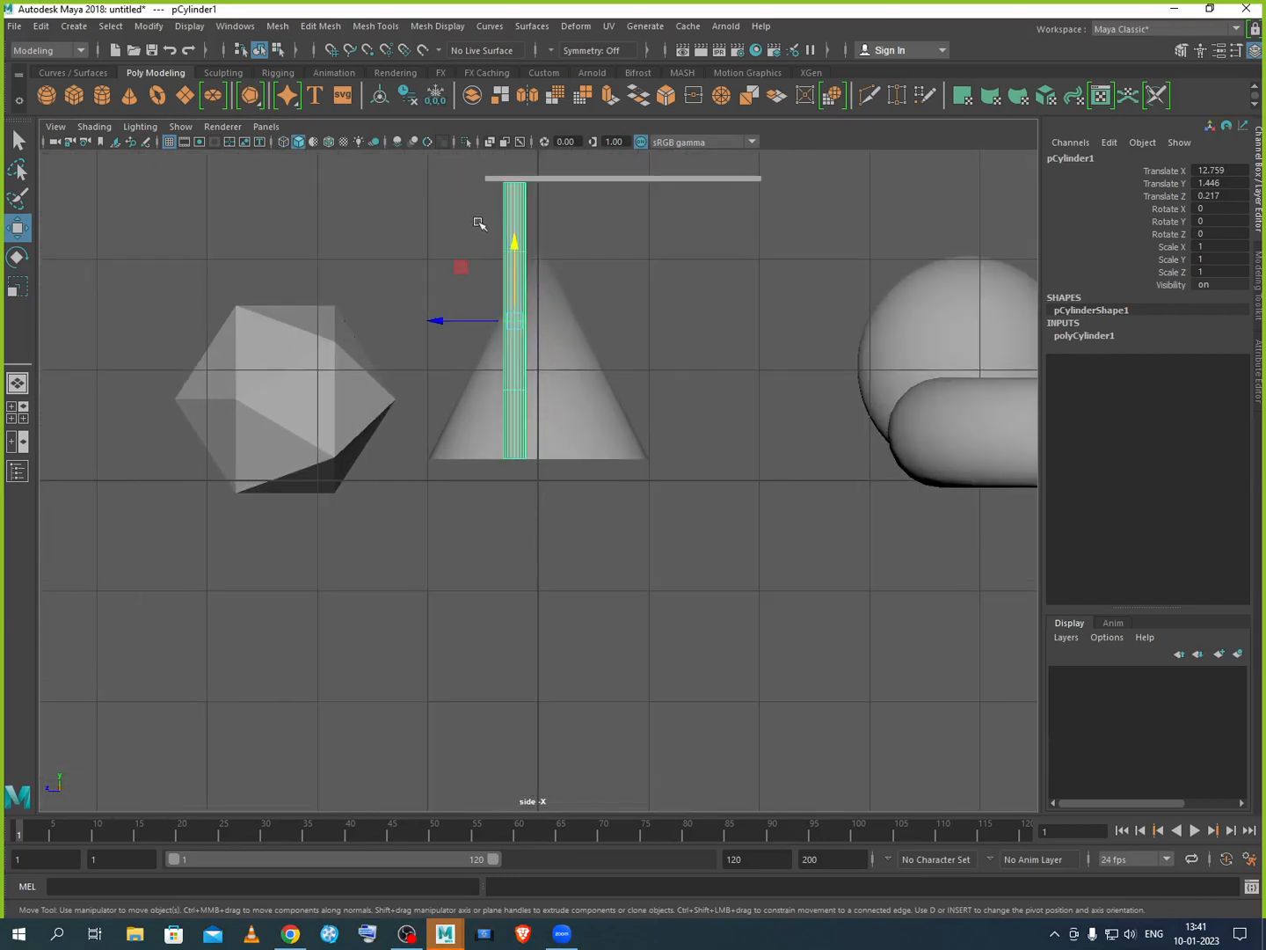
pyautogui.moveTo(457, 320); pyautogui.dragTo(456, 321)
pyautogui.press('space')
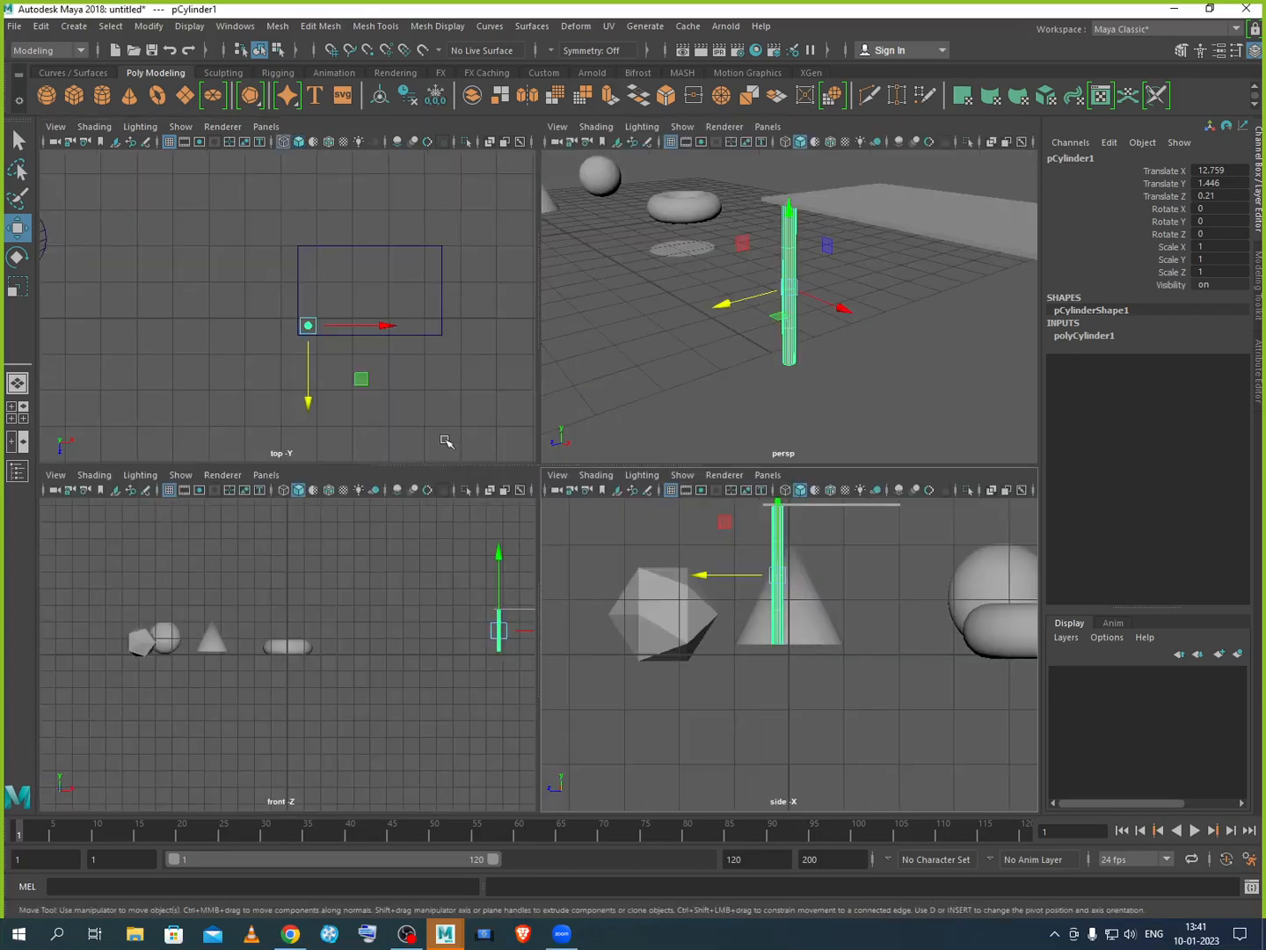
# Step: Raise the cylinder leg against the tabletop's underside in the front view, to about Y 1.45, and check it in perspective
pyautogui.press('space')
pyautogui.scroll(3, 864, 511)
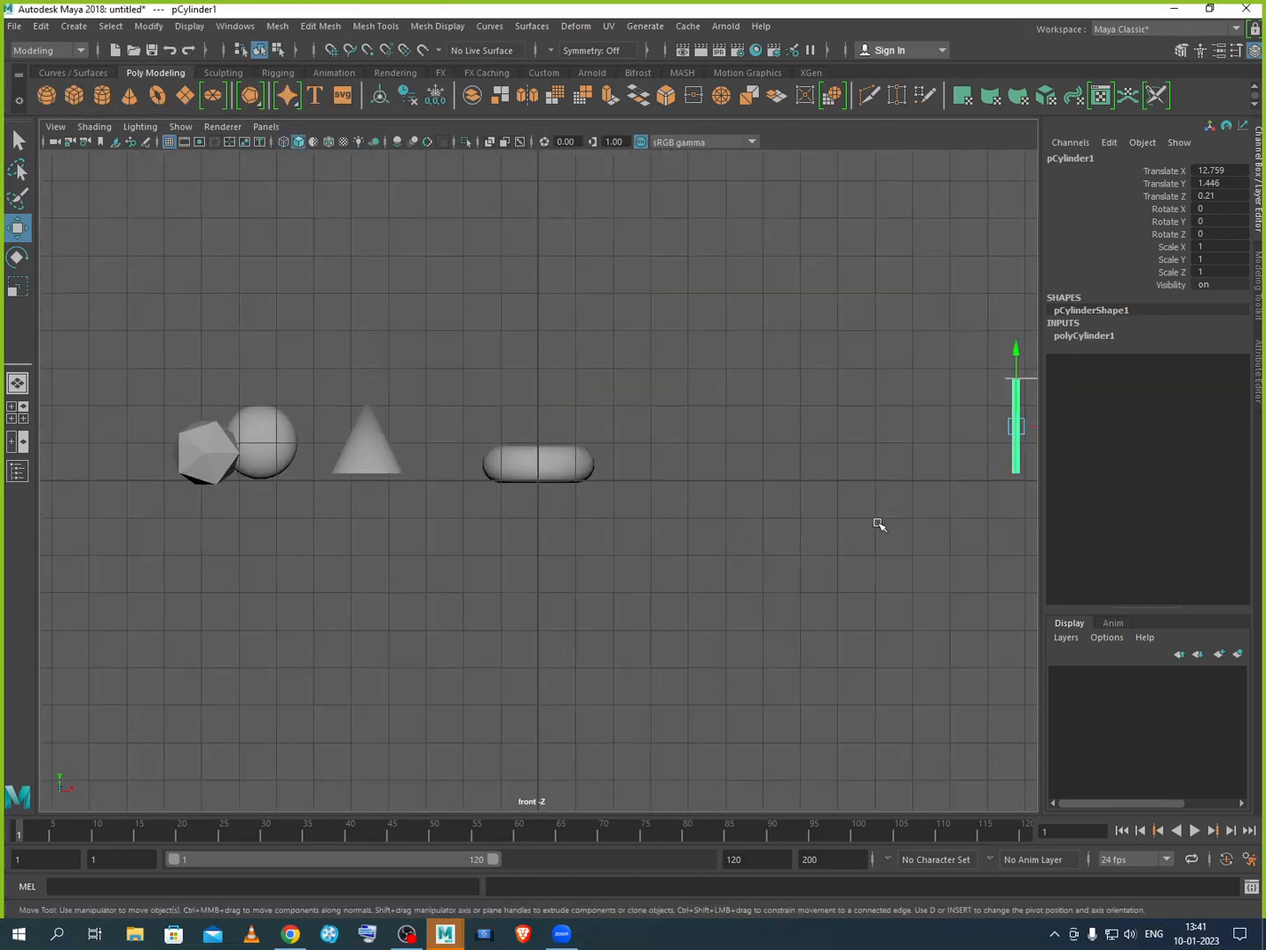
pyautogui.keyDown('alt'); pyautogui.moveTo(875, 523); pyautogui.dragTo(447, 582, button='middle'); pyautogui.keyUp('alt')
pyautogui.scroll(2, 609, 502)
pyautogui.scroll(3, 609, 502)
pyautogui.keyDown('alt'); pyautogui.moveTo(609, 502); pyautogui.dragTo(485, 519, button='middle'); pyautogui.keyUp('alt')
pyautogui.moveTo(570, 462); pyautogui.dragTo(566, 453)
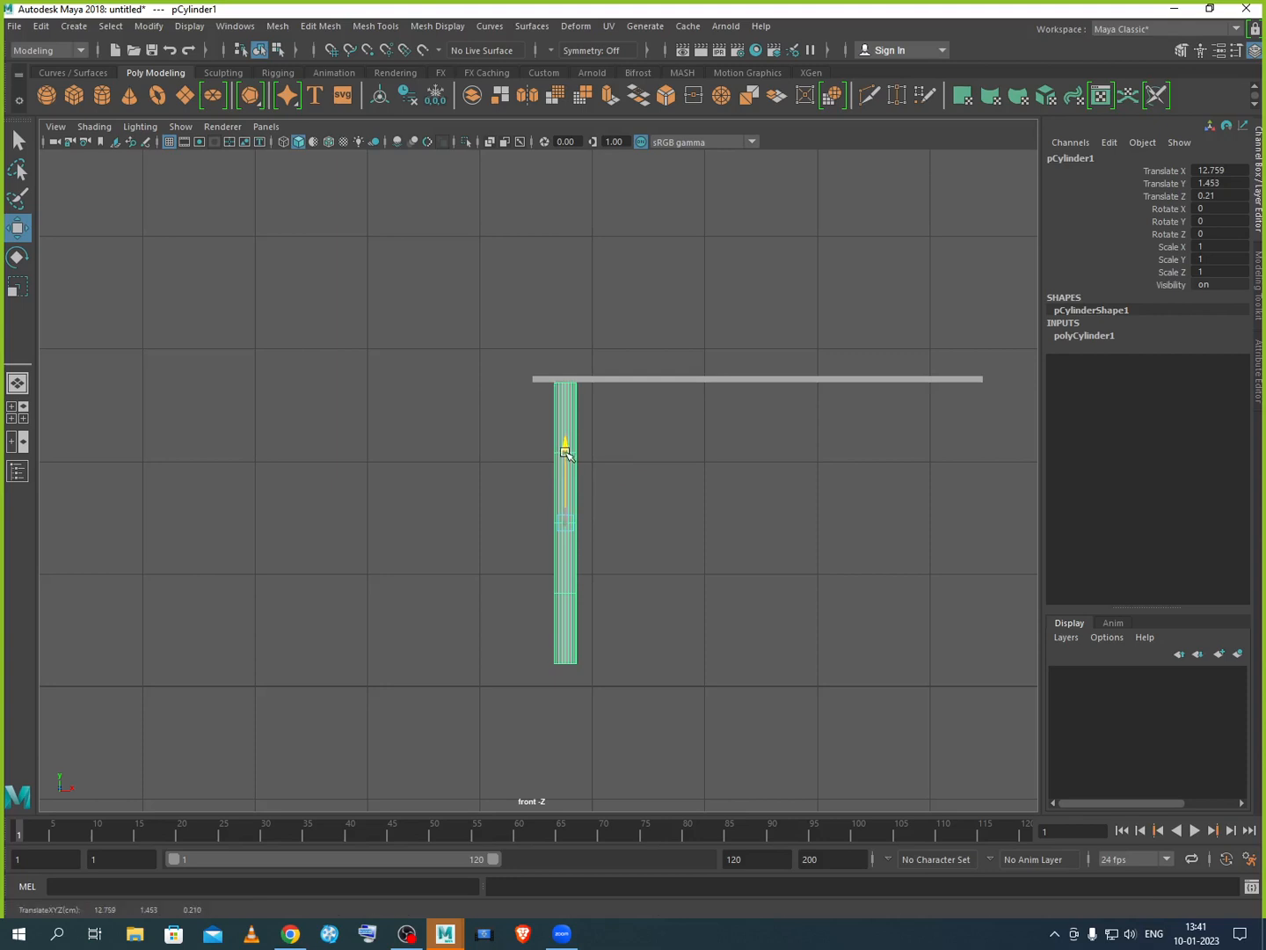
pyautogui.click(487, 643)
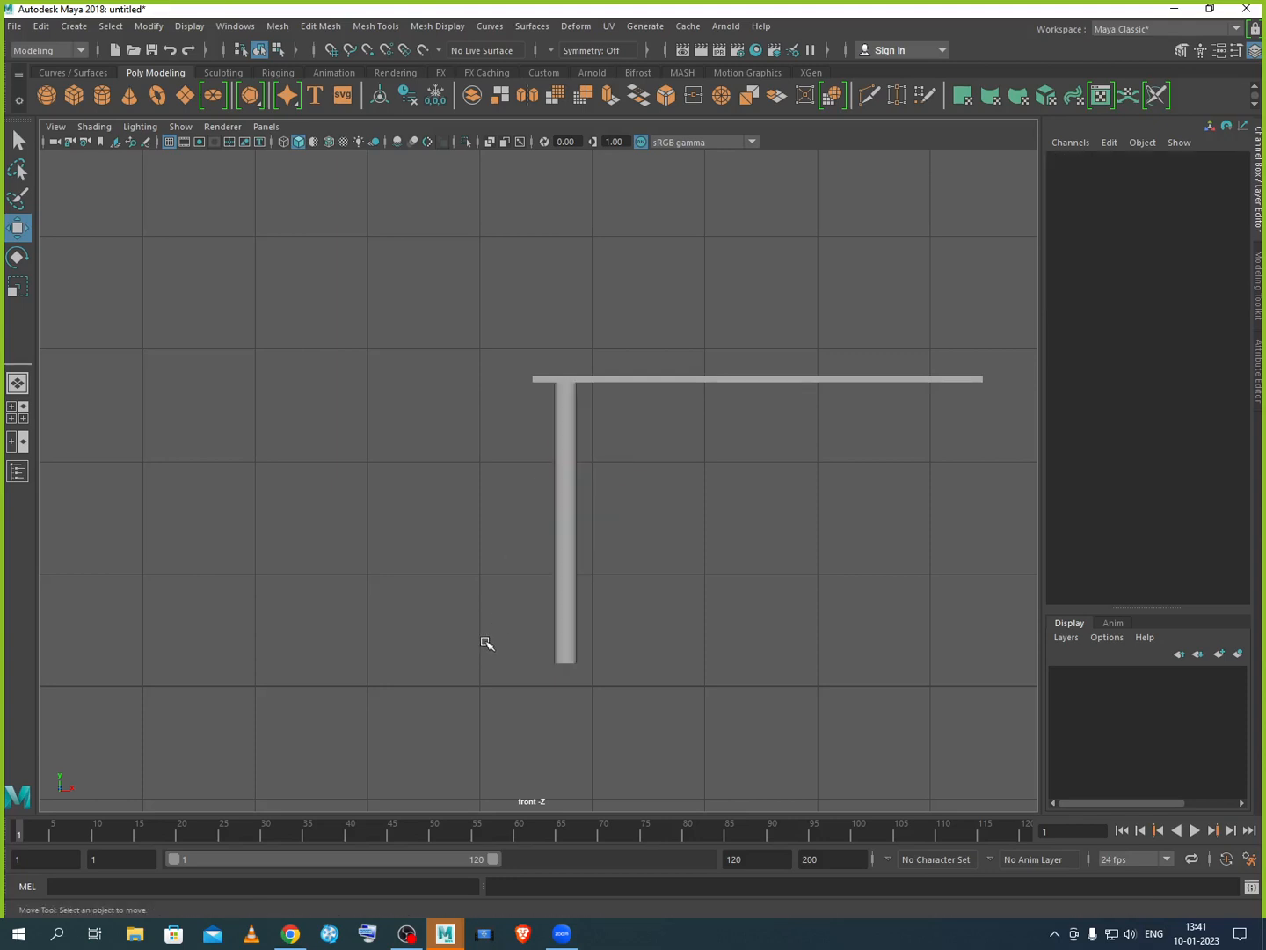
pyautogui.click(573, 574)
pyautogui.press('space')
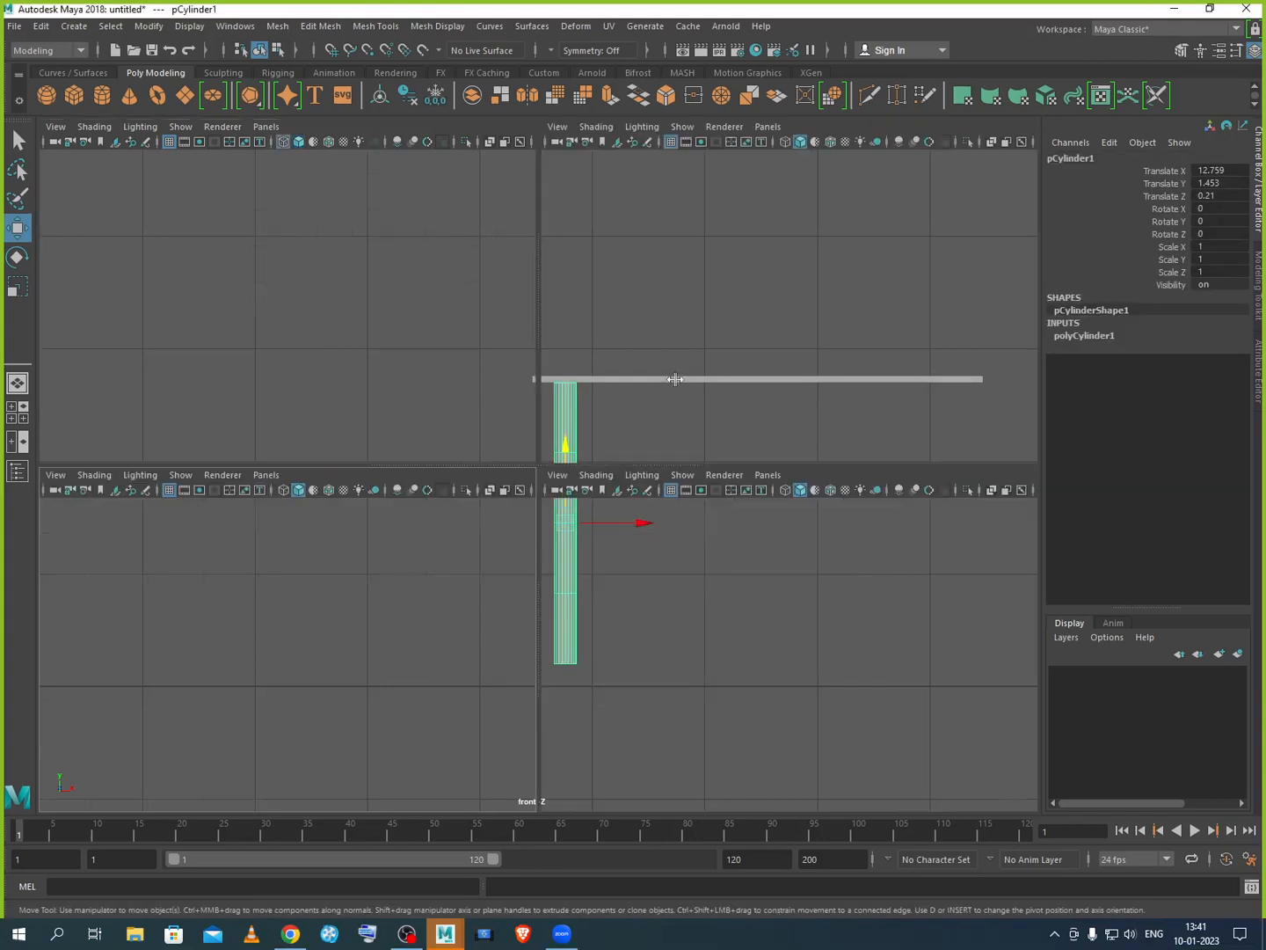
pyautogui.press('space')
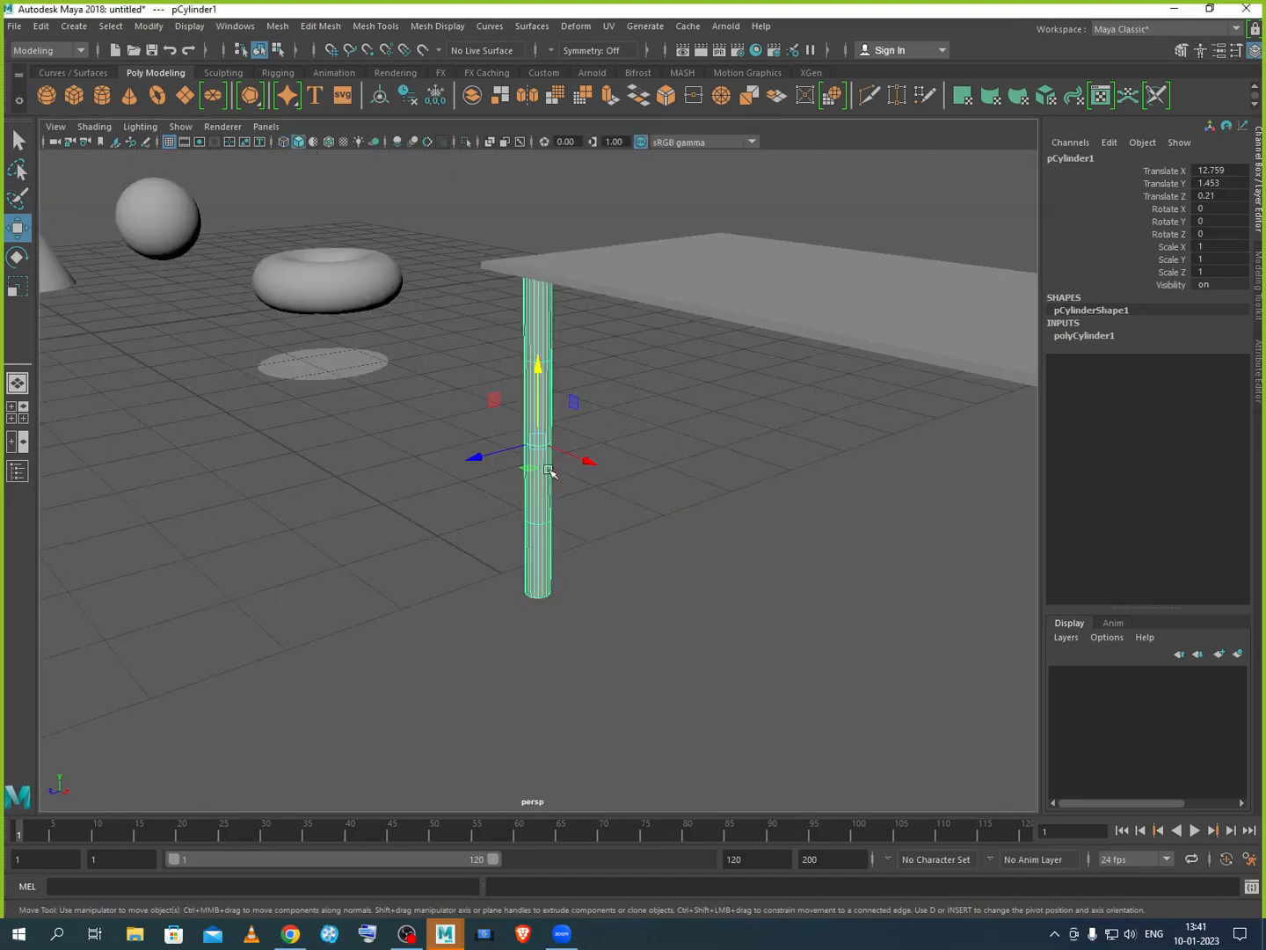
pyautogui.scroll(2, 551, 471)
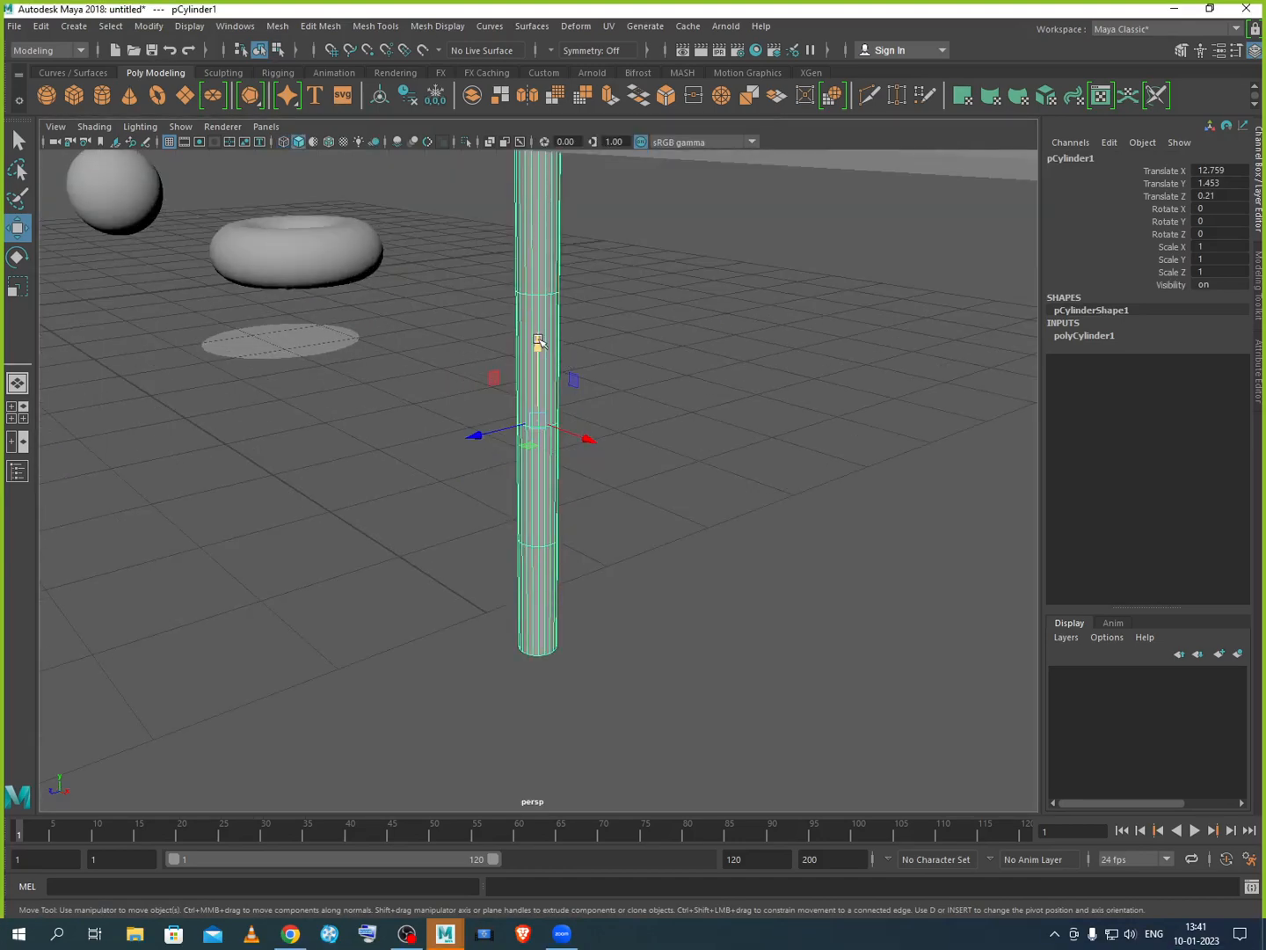
# Step: In the front view, select the leg's middle and upper inner vertex rings and scale them close together vertically
pyautogui.press('space')
pyautogui.press('space')
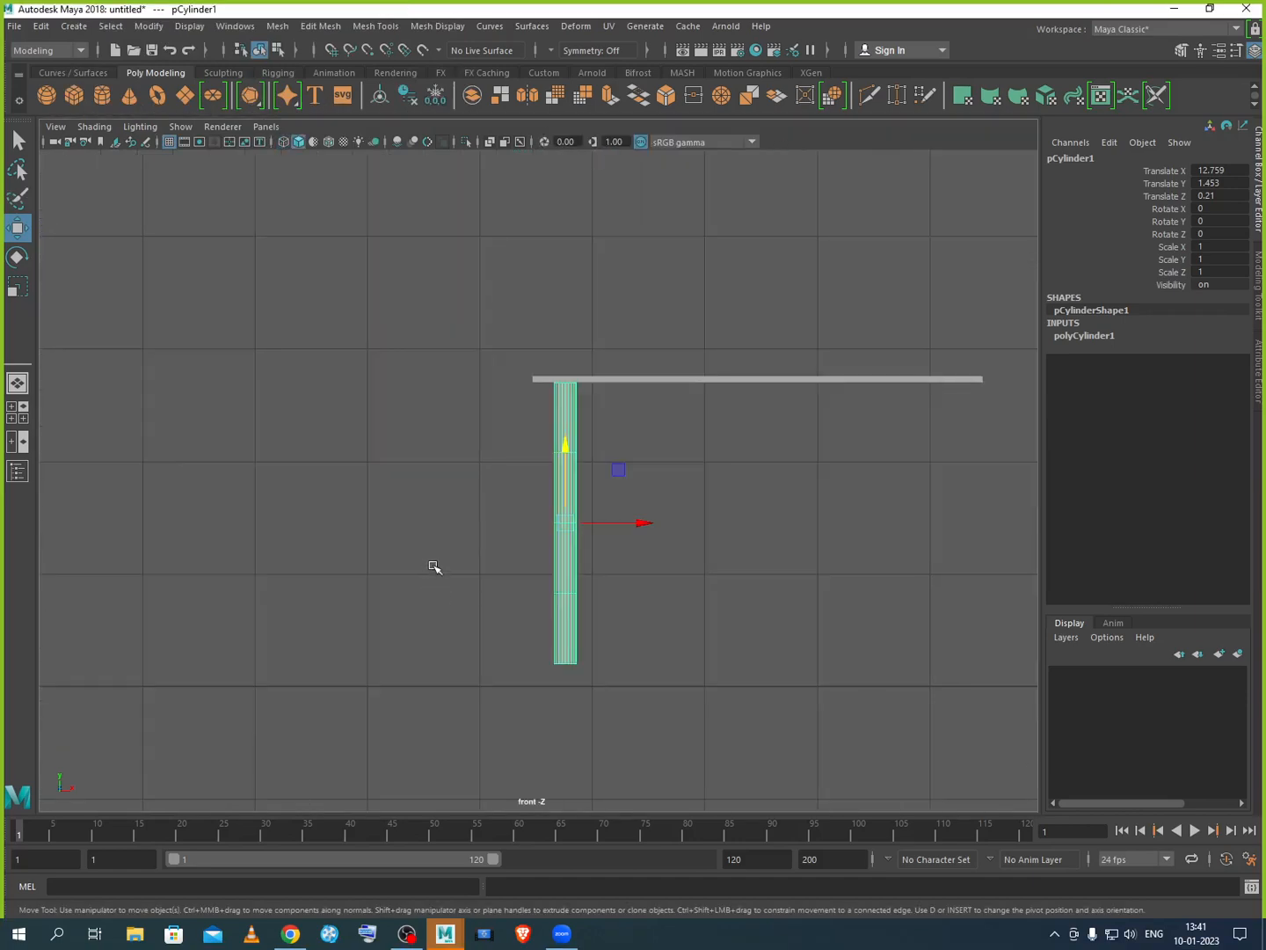
pyautogui.rightClick(574, 498)
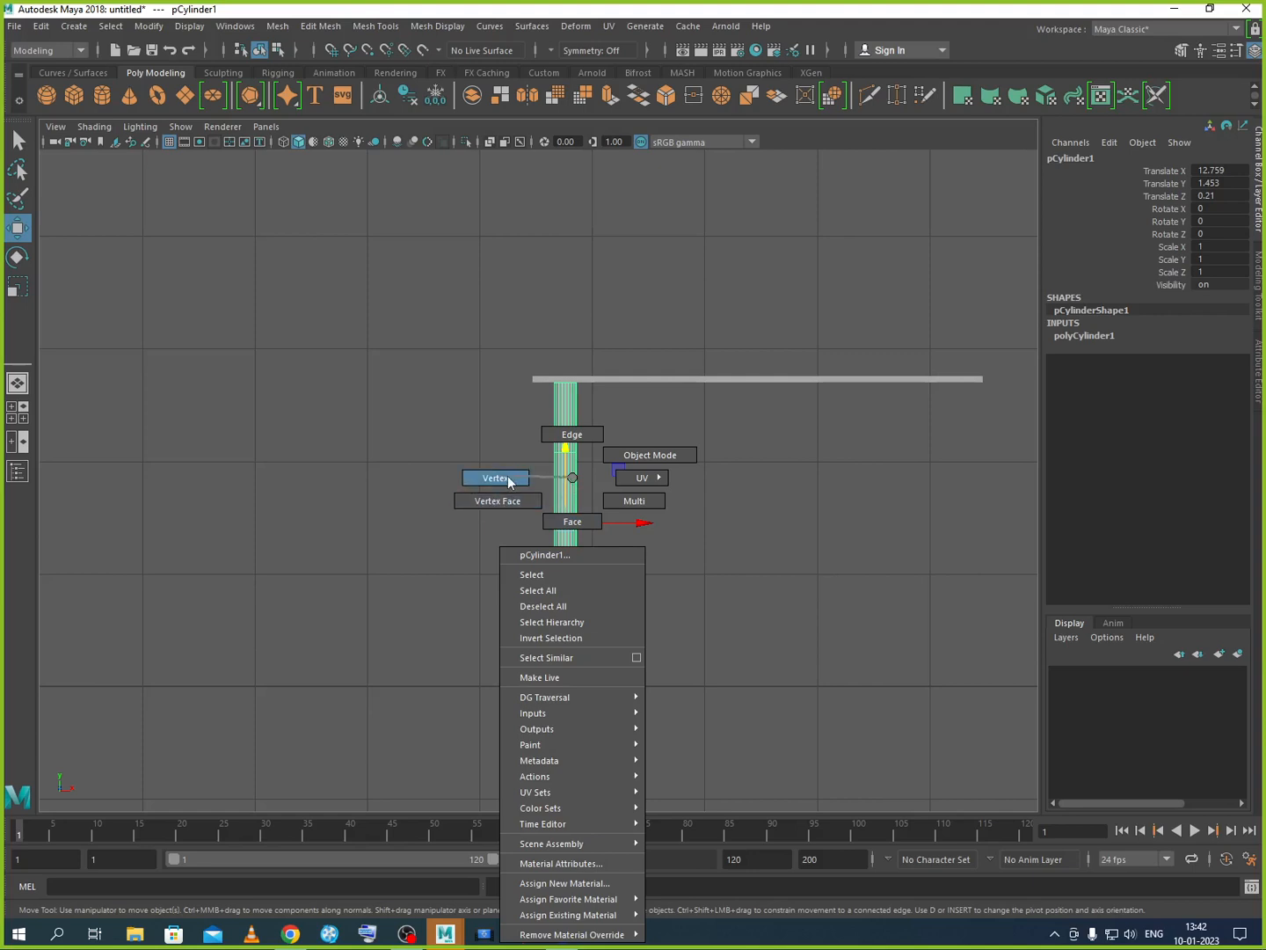
pyautogui.moveTo(507, 481); pyautogui.dragTo(509, 480, button='right')
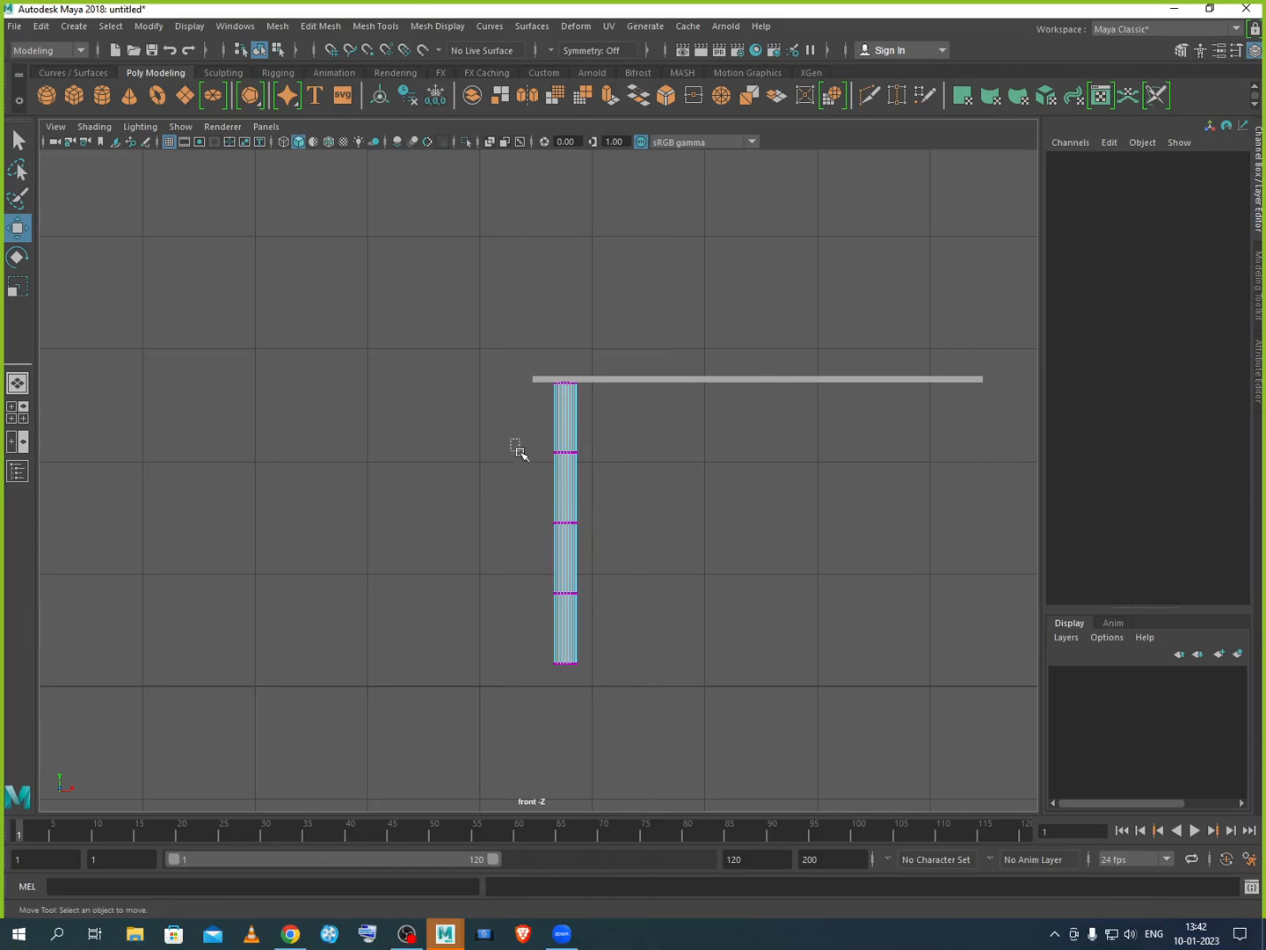
pyautogui.moveTo(510, 438); pyautogui.dragTo(617, 547)
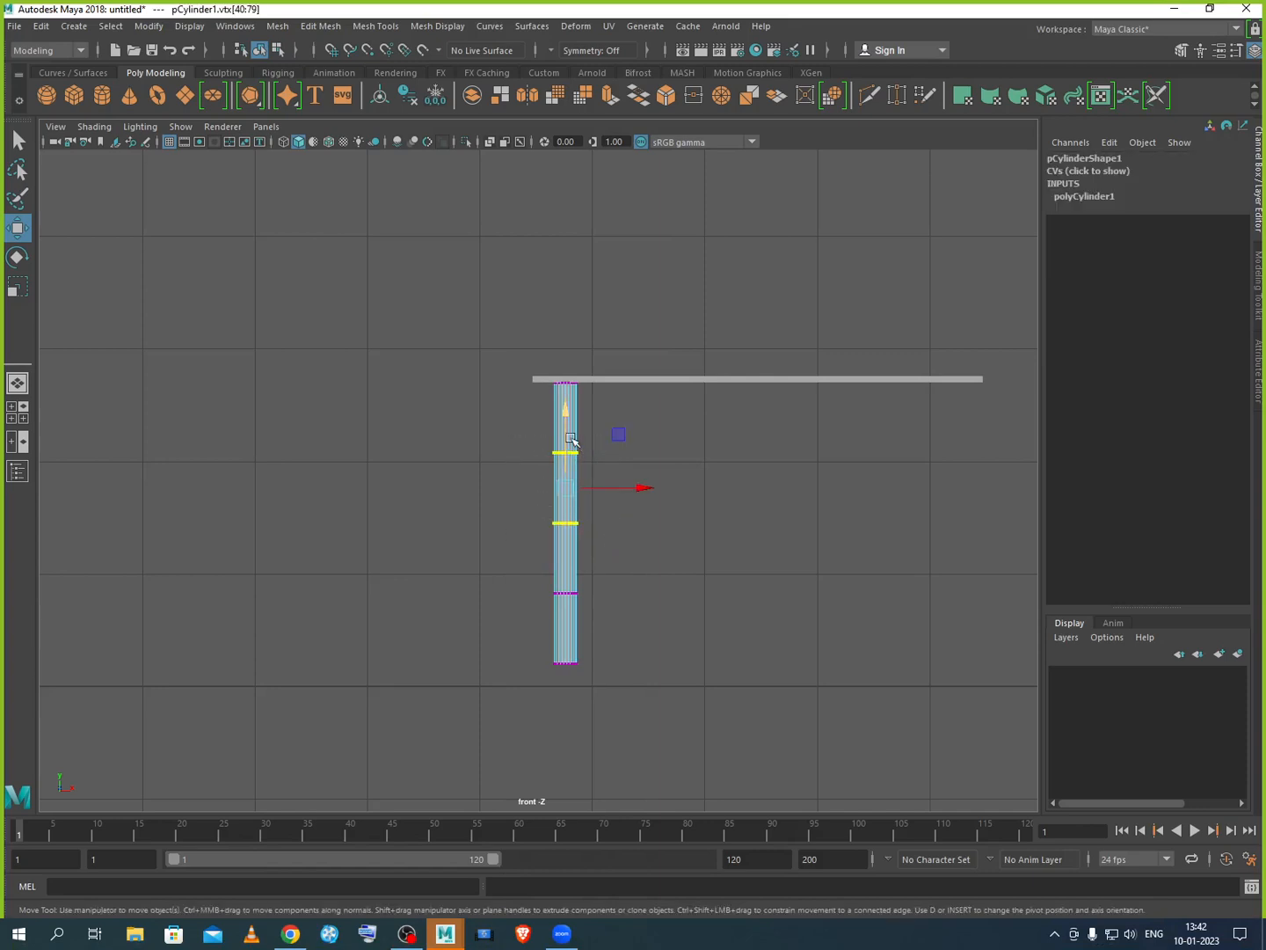
pyautogui.press('r')
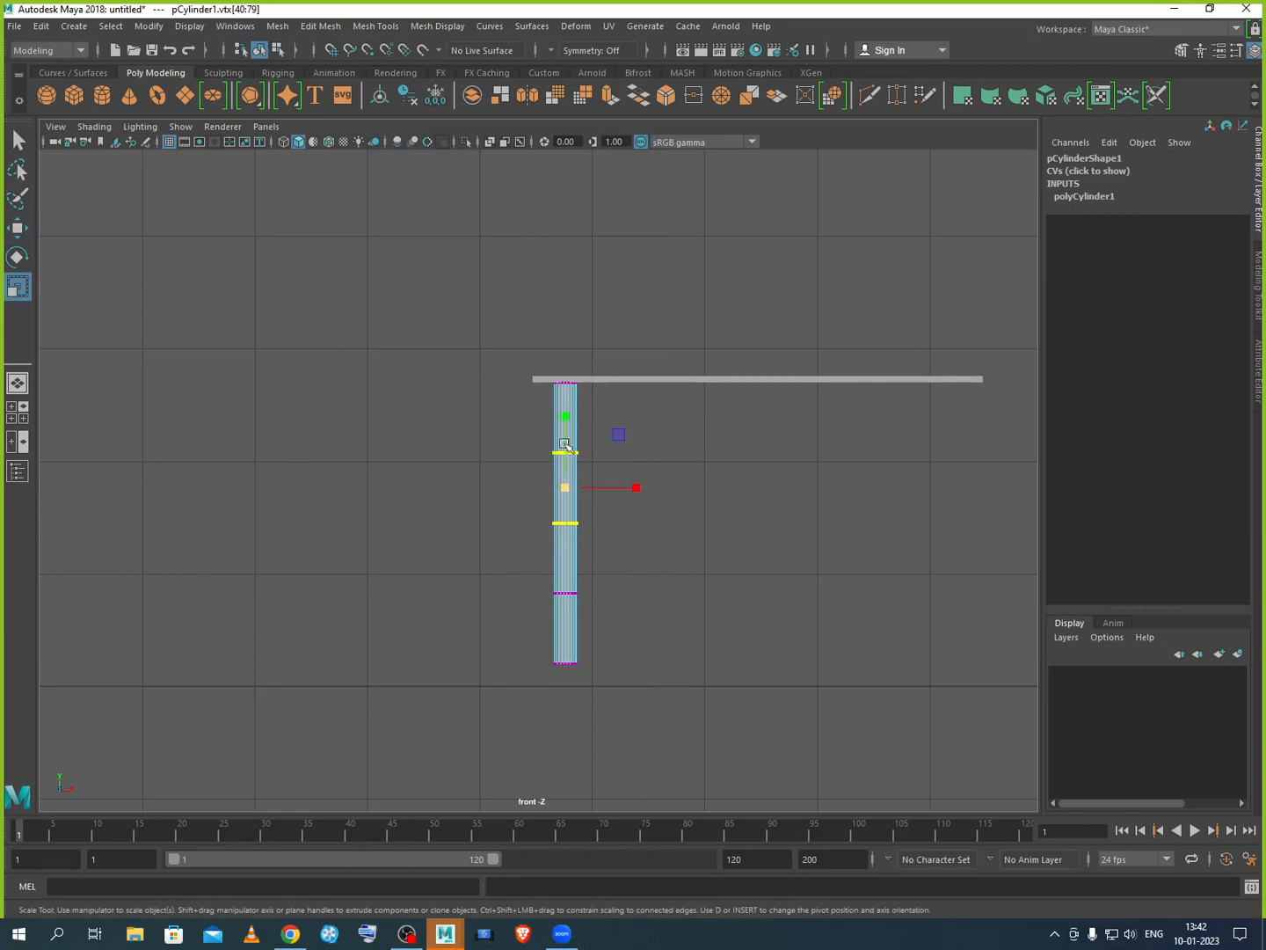
pyautogui.moveTo(565, 416); pyautogui.dragTo(566, 478)
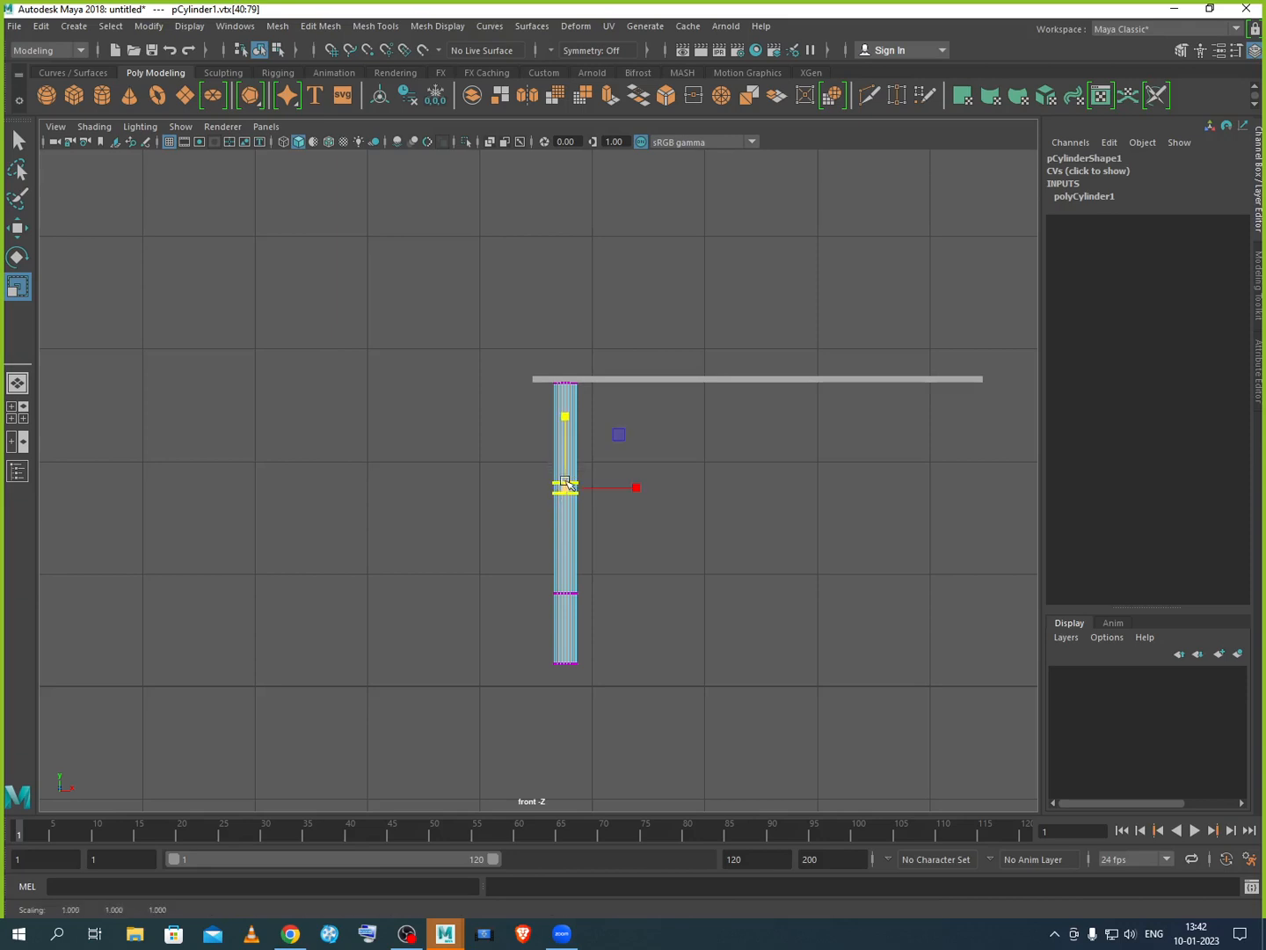
# Step: Lower the paired vertex rings to about Y 1.53 and the lowest inner ring to about Y 0.26, just above the leg's base
pyautogui.scroll(2, 565, 475)
pyautogui.press('w')
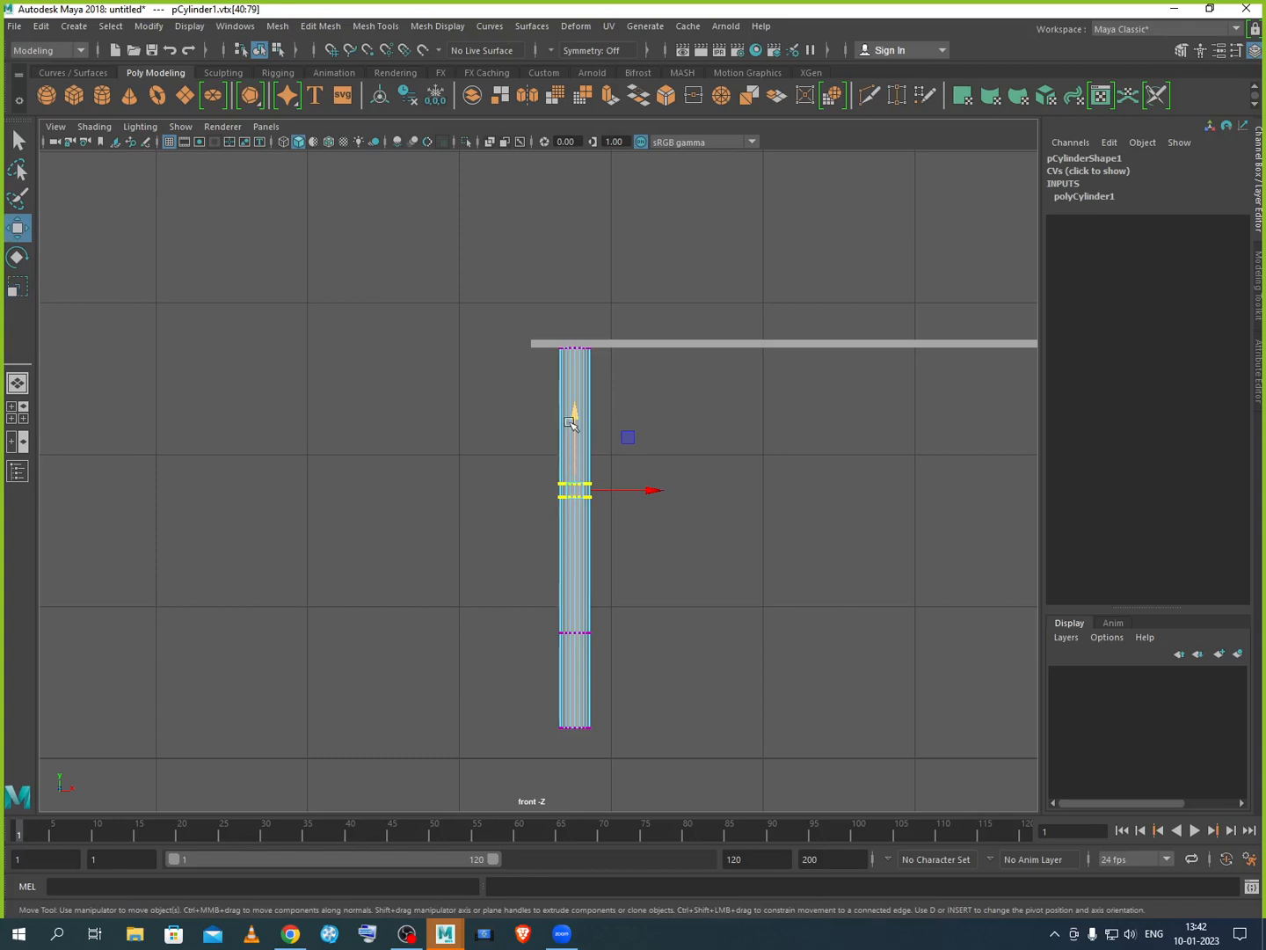
pyautogui.moveTo(571, 421); pyautogui.dragTo(574, 453)
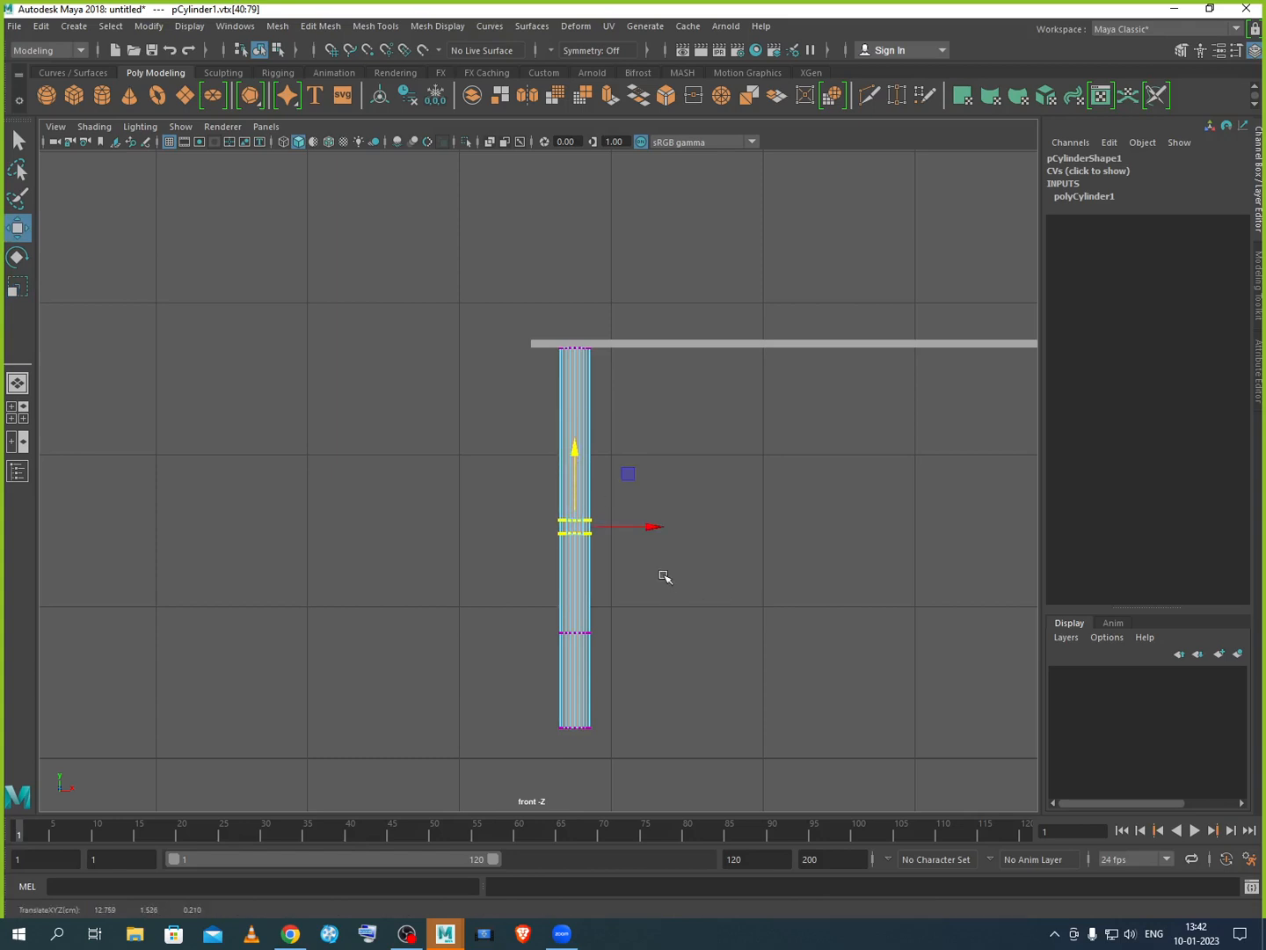
pyautogui.moveTo(521, 614); pyautogui.dragTo(627, 649)
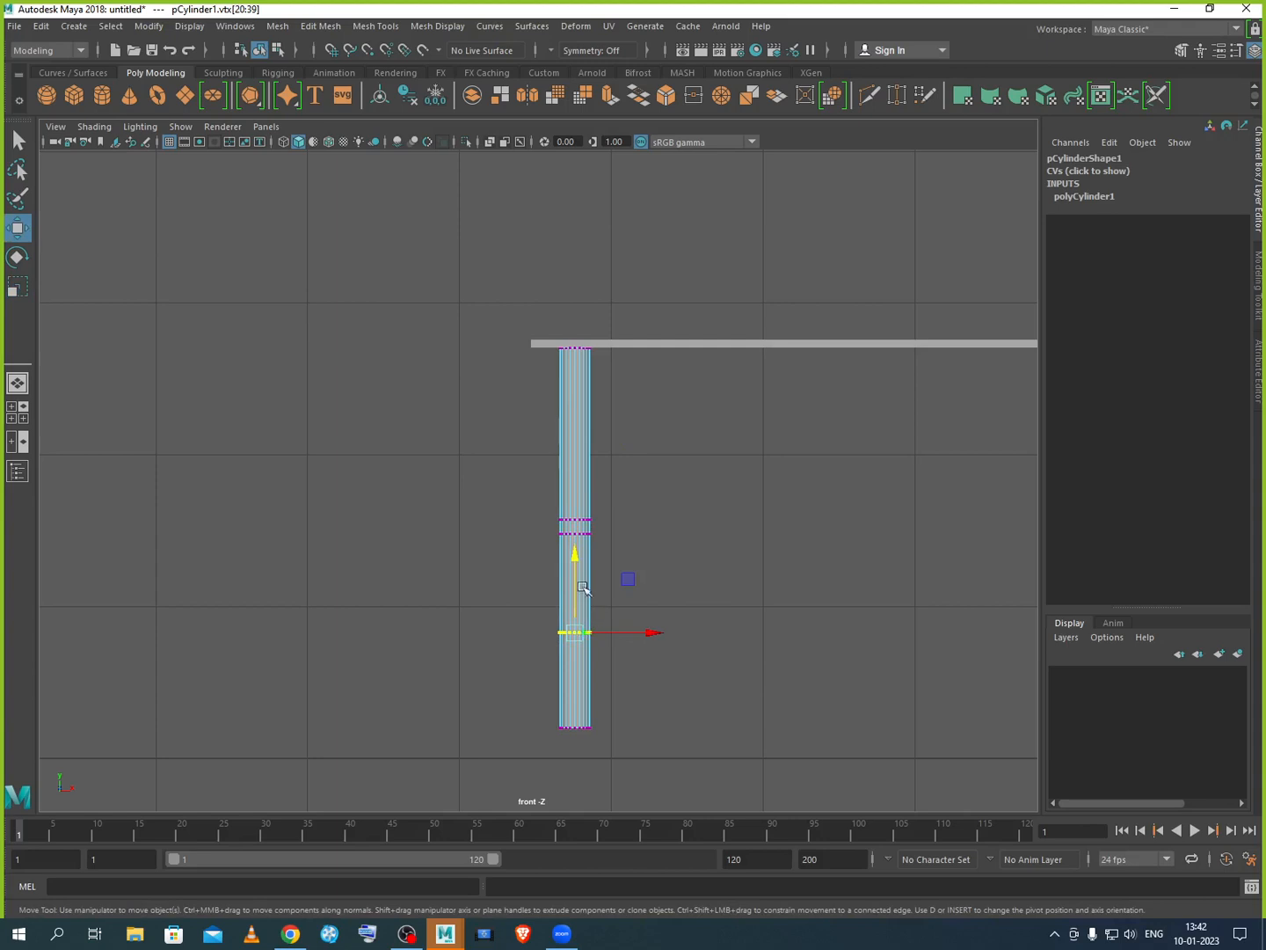
pyautogui.moveTo(573, 566); pyautogui.dragTo(576, 654)
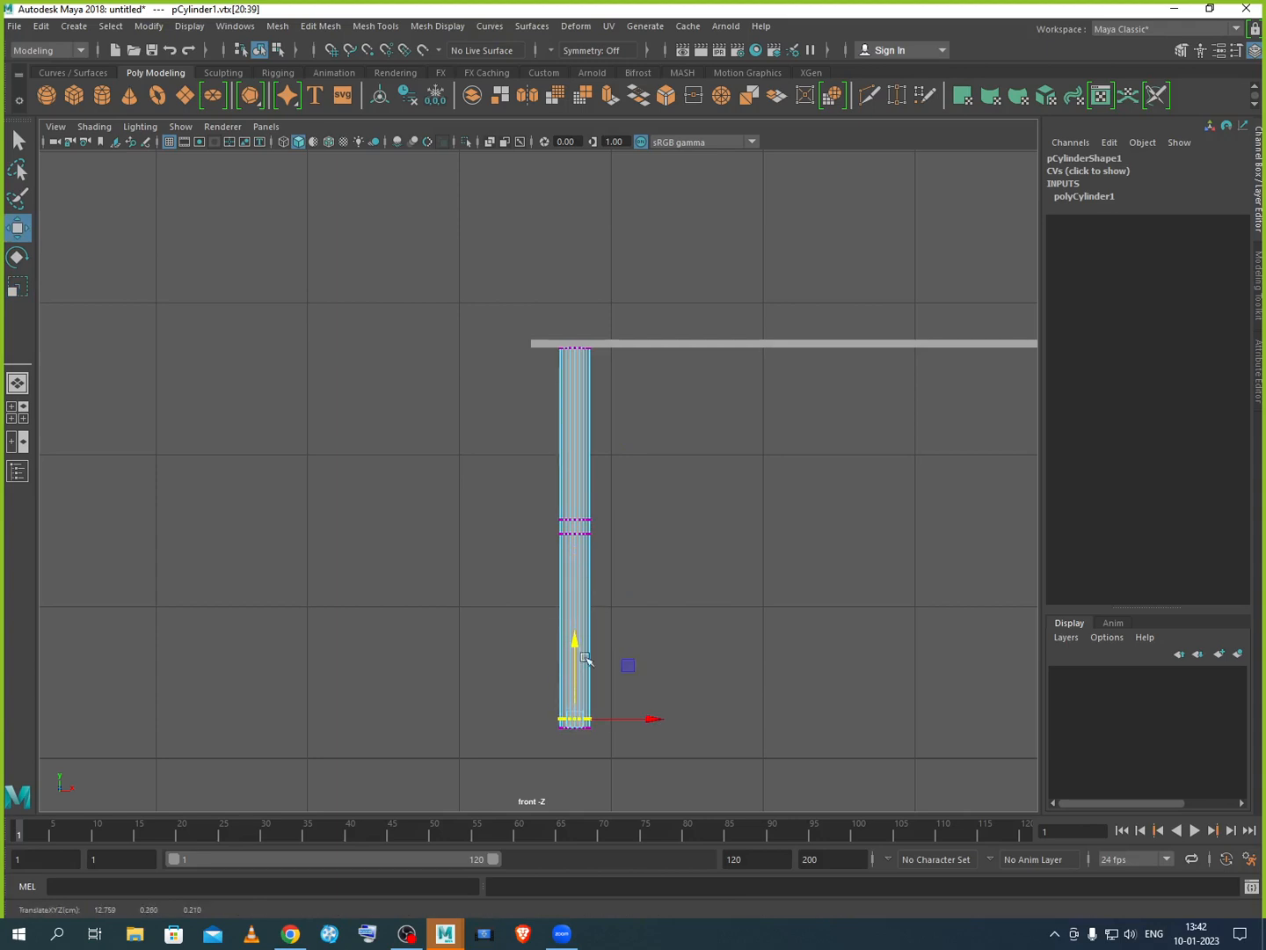
# Step: Reselect the paired vertex rings at mid-leg and scale them vertically to widen the band between them
pyautogui.scroll(1, 527, 519)
pyautogui.moveTo(501, 495); pyautogui.dragTo(645, 573)
pyautogui.press('r')
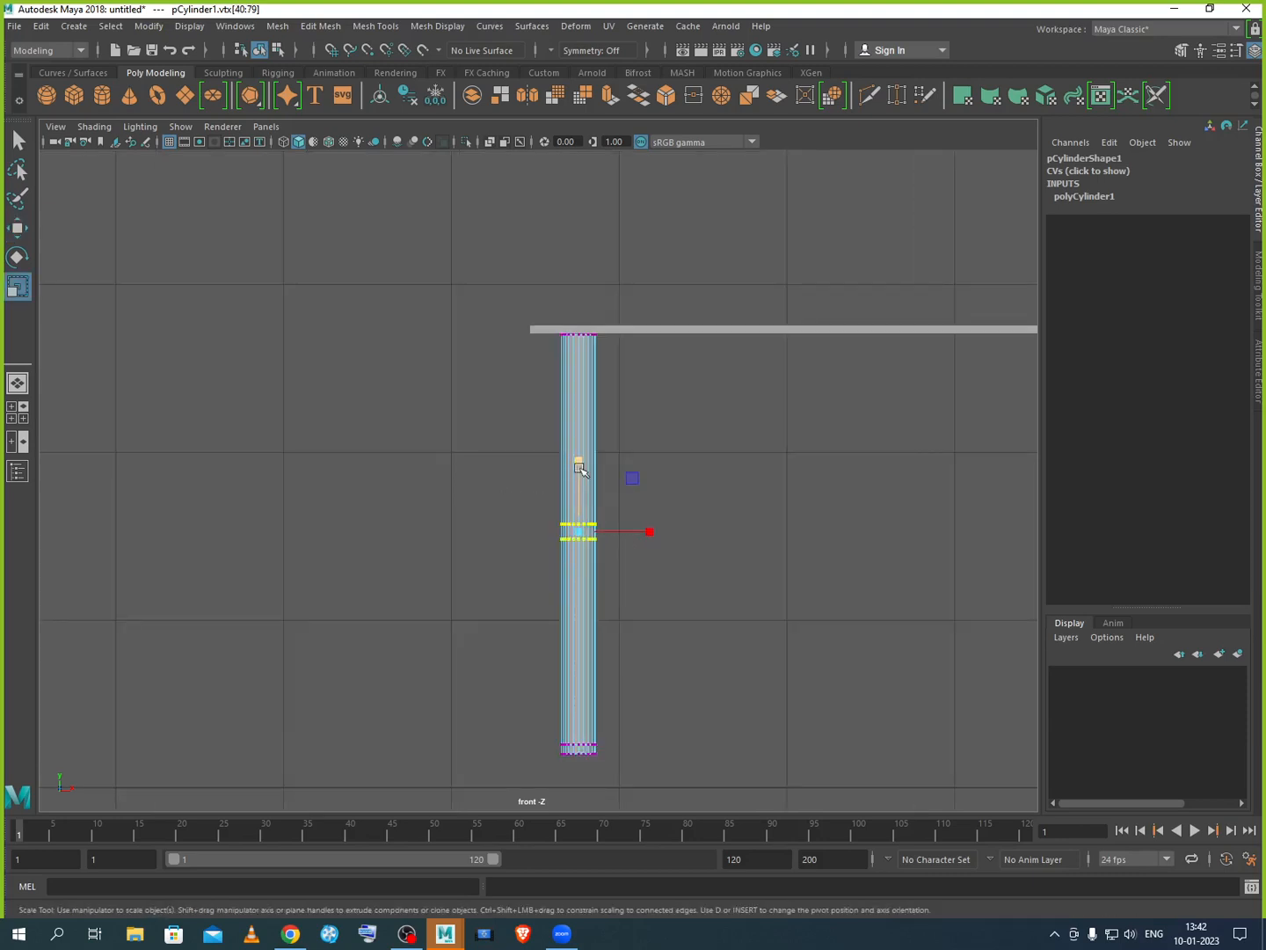
pyautogui.moveTo(581, 462); pyautogui.dragTo(581, 328)
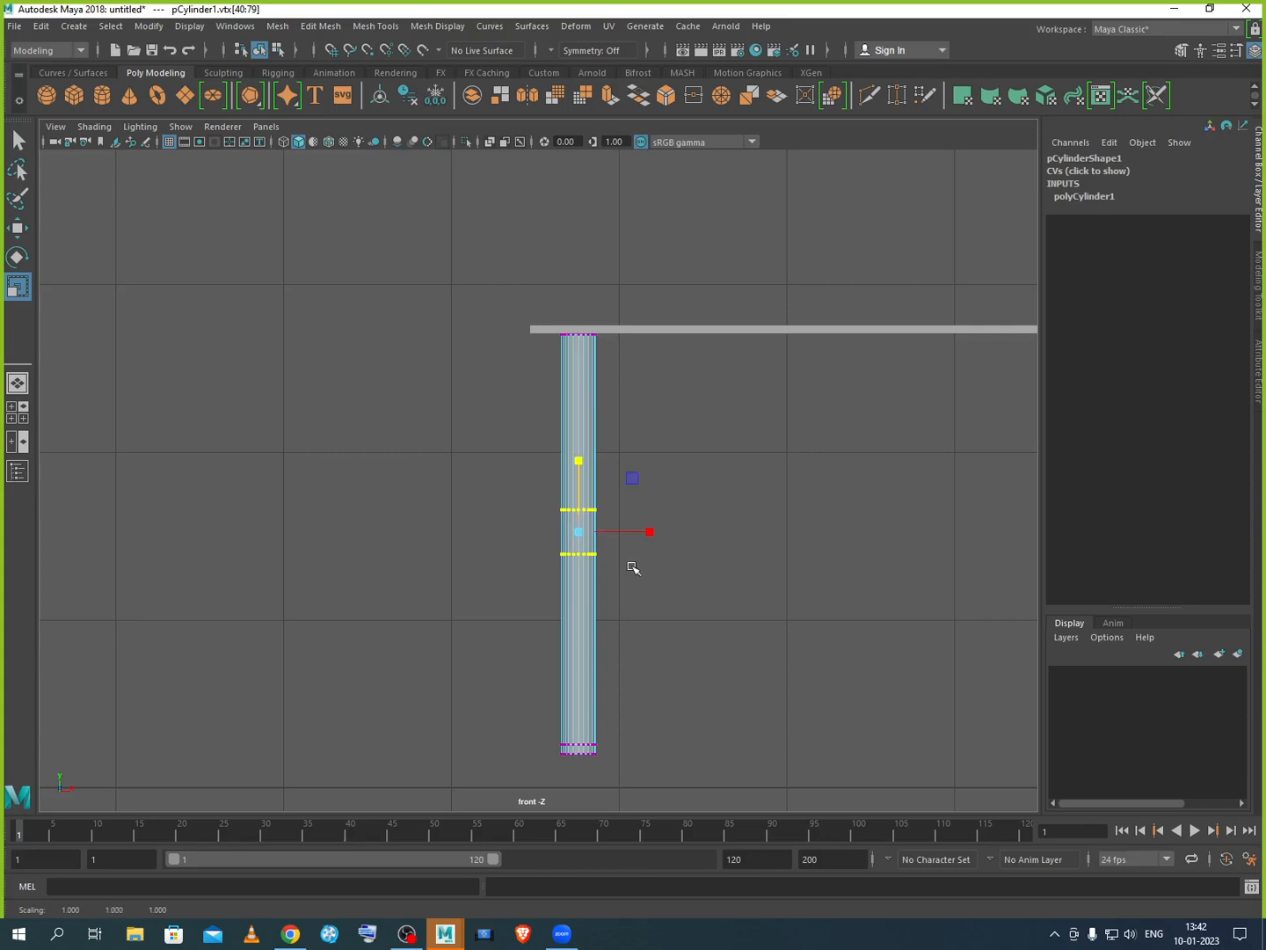
# Step: In the perspective view, select the ring of faces forming the band at the middle of the leg
pyautogui.press('space')
pyautogui.press('space')
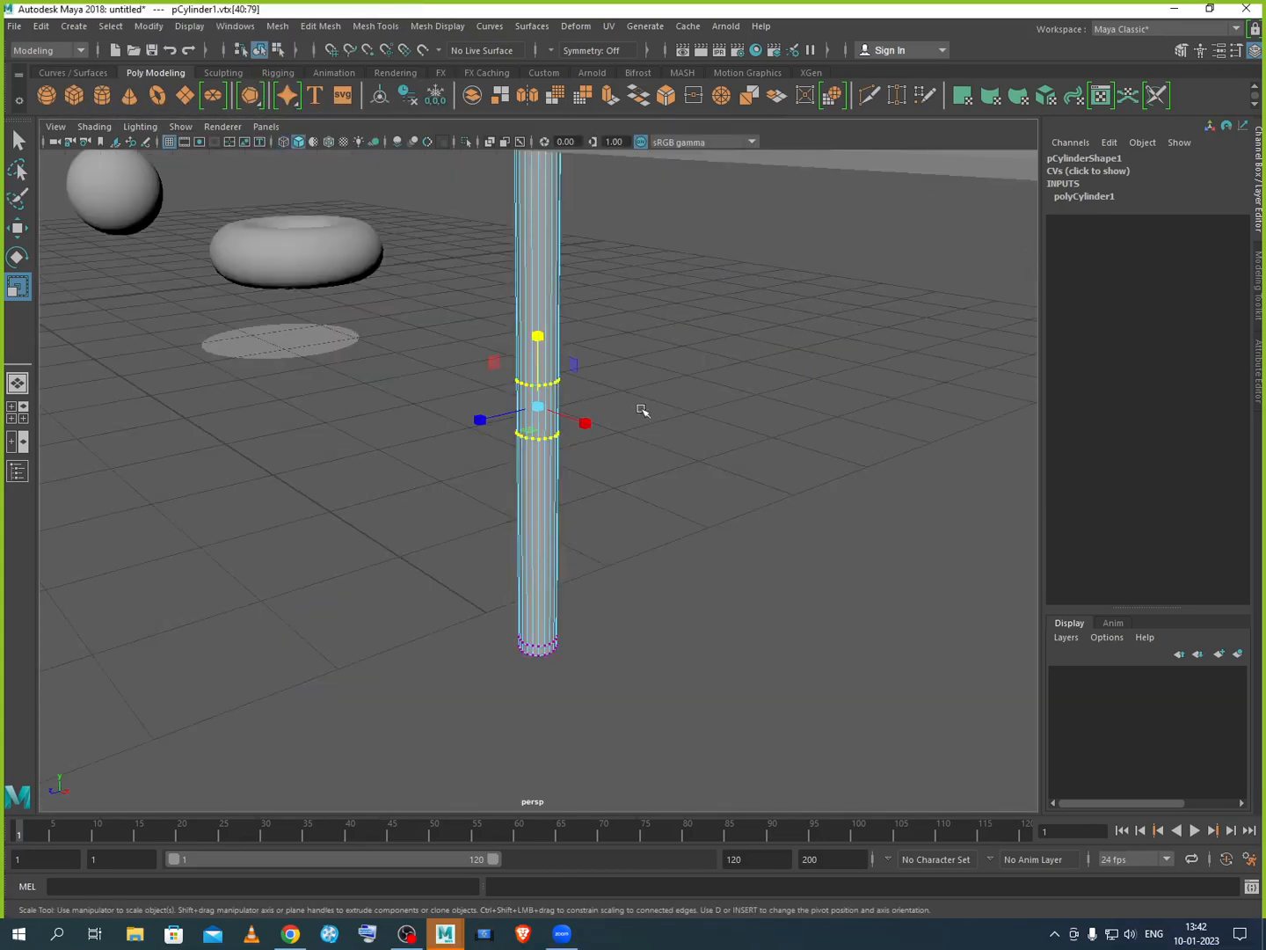
pyautogui.moveTo(559, 425); pyautogui.dragTo(555, 474, button='right')
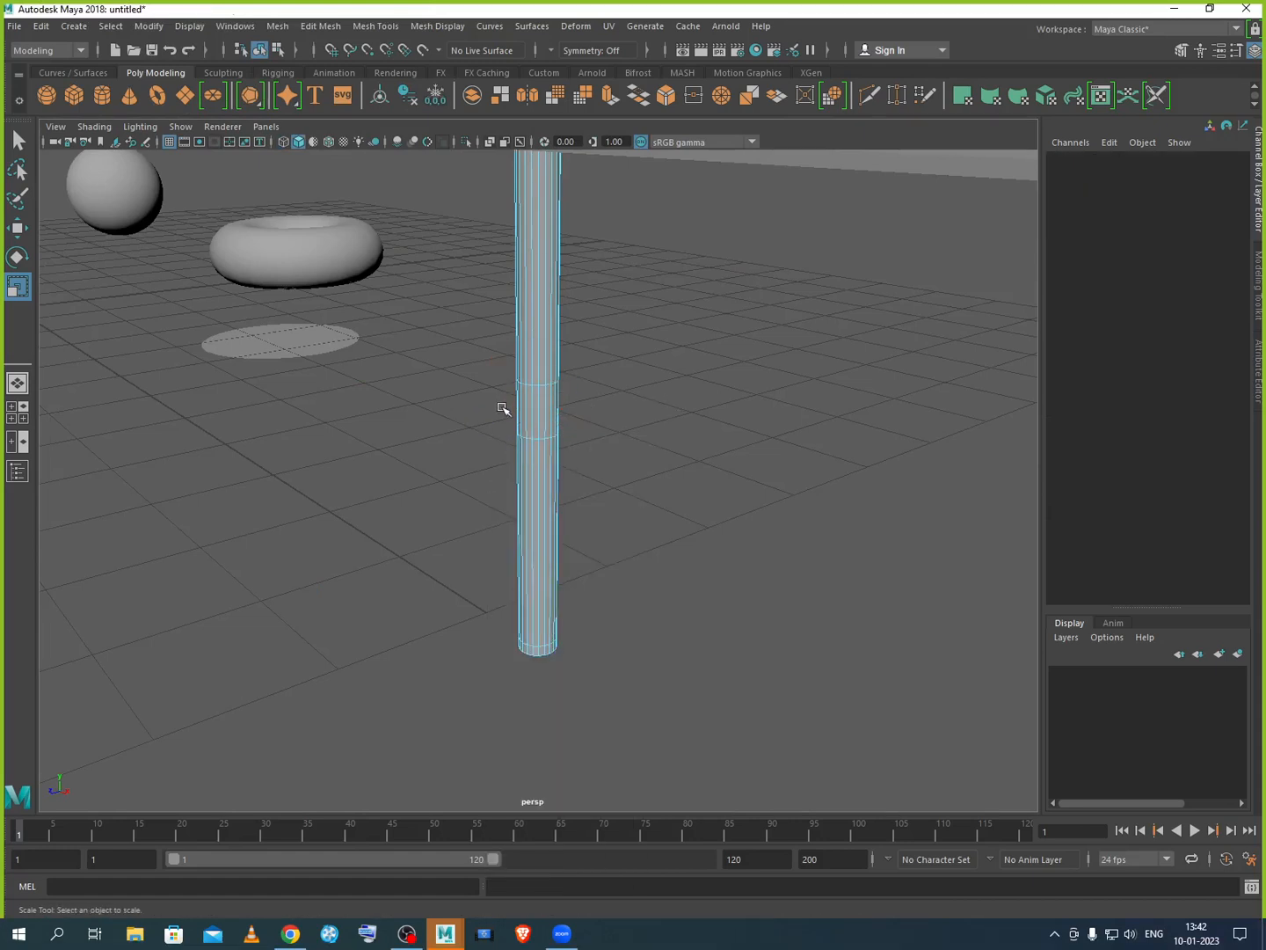
pyautogui.moveTo(501, 406); pyautogui.dragTo(604, 422)
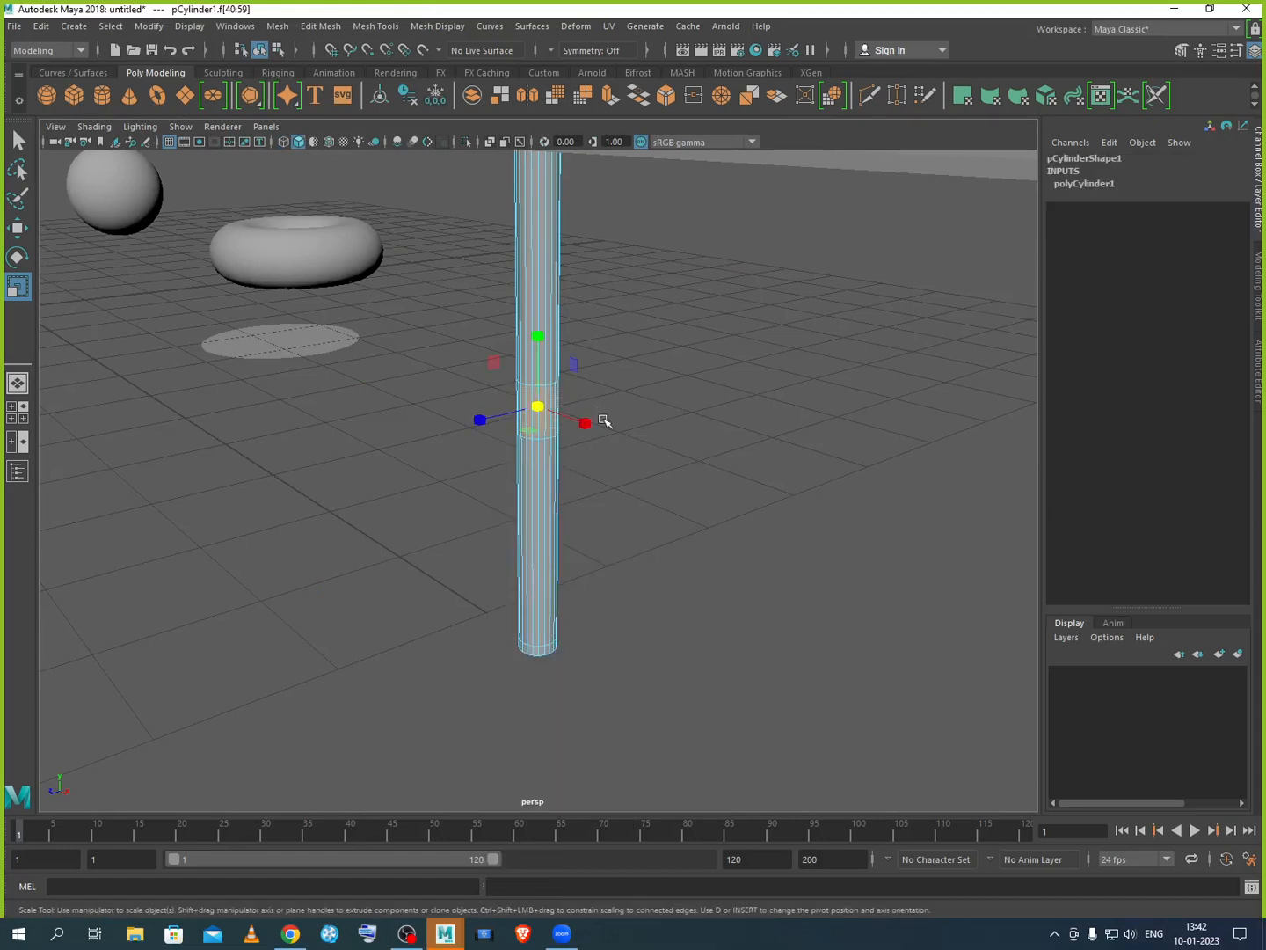
pyautogui.moveTo(496, 398); pyautogui.dragTo(624, 440)
pyautogui.rightClick(553, 366)
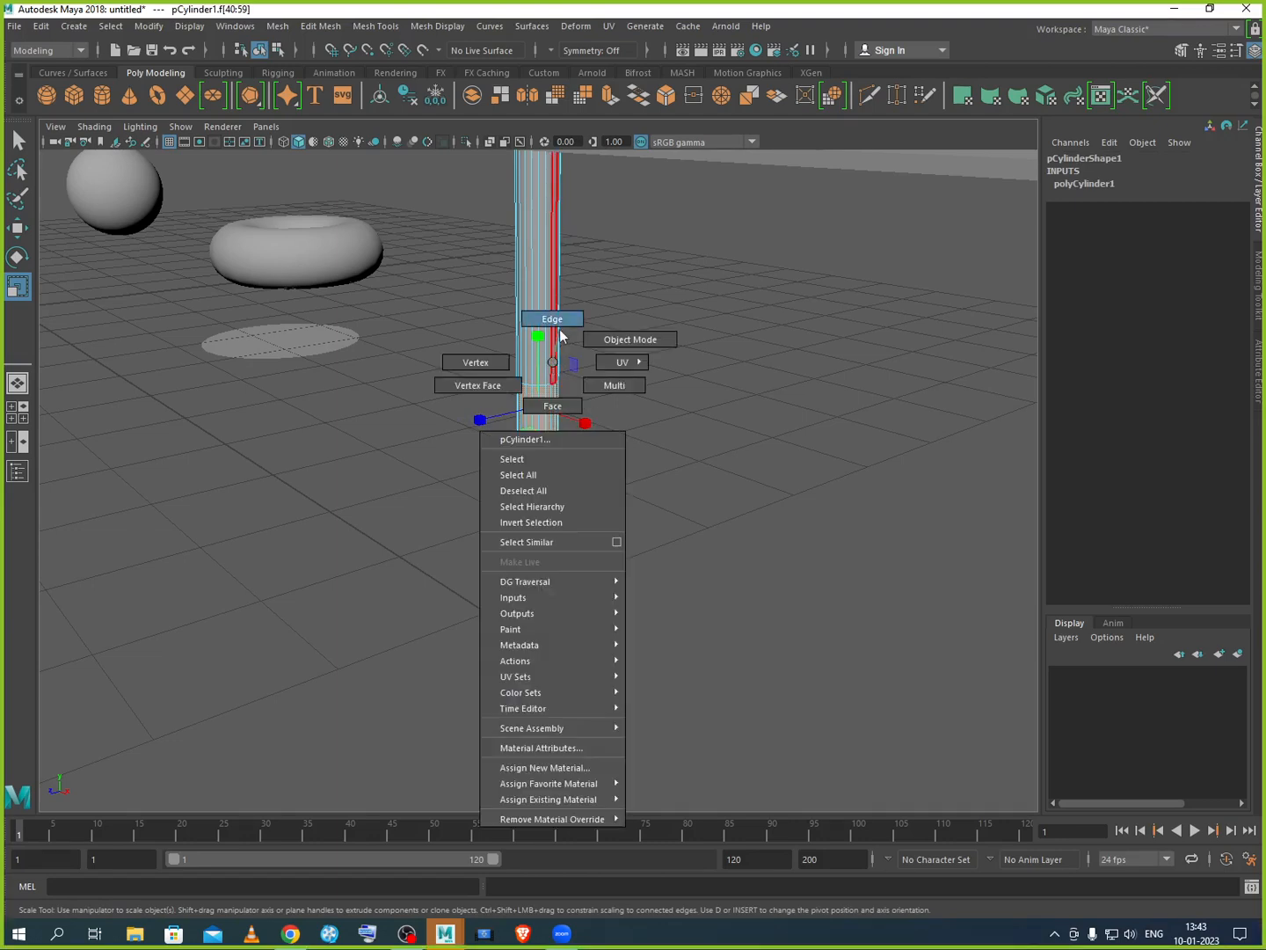
pyautogui.click(553, 406)
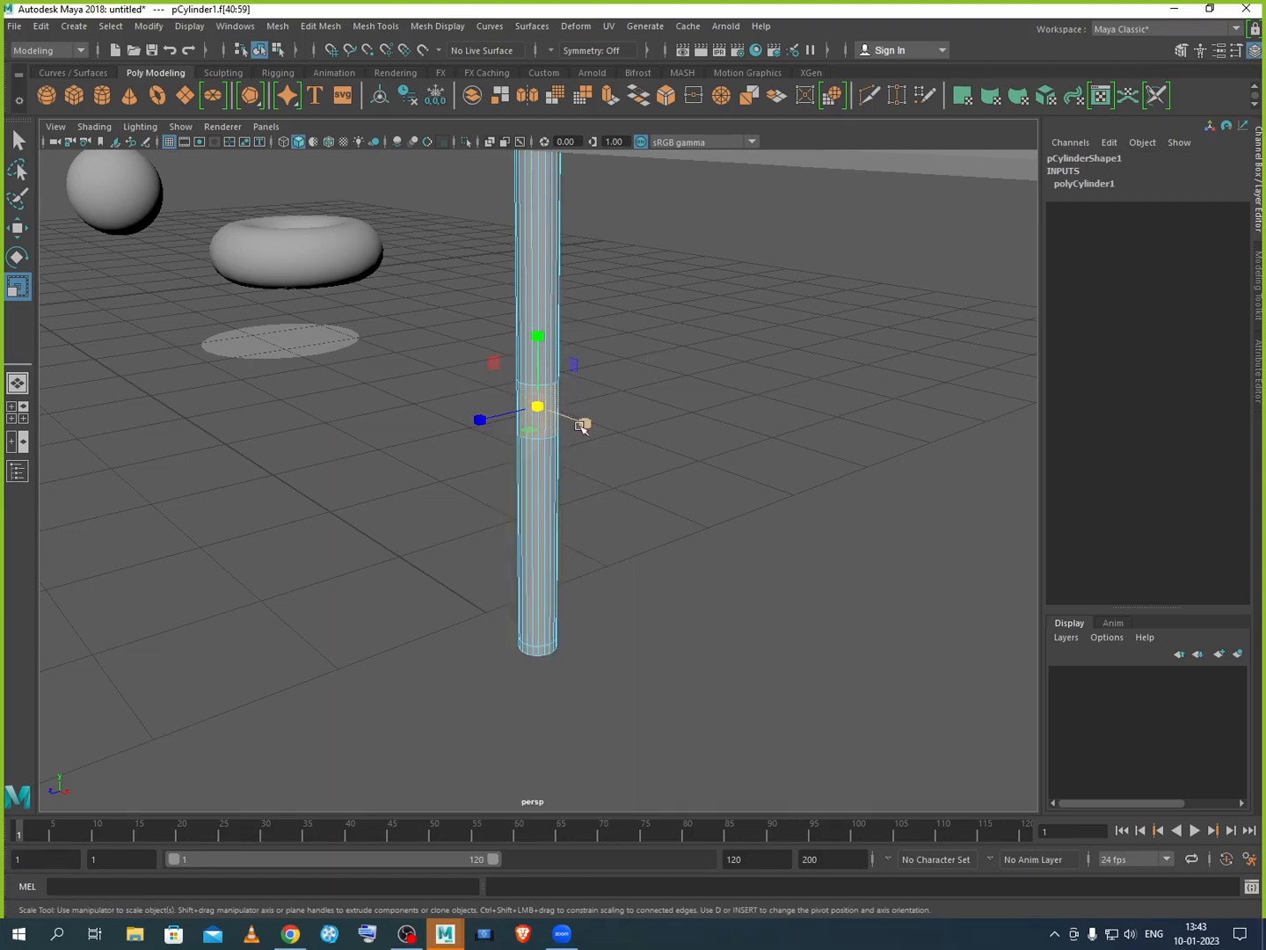
pyautogui.click(603, 460)
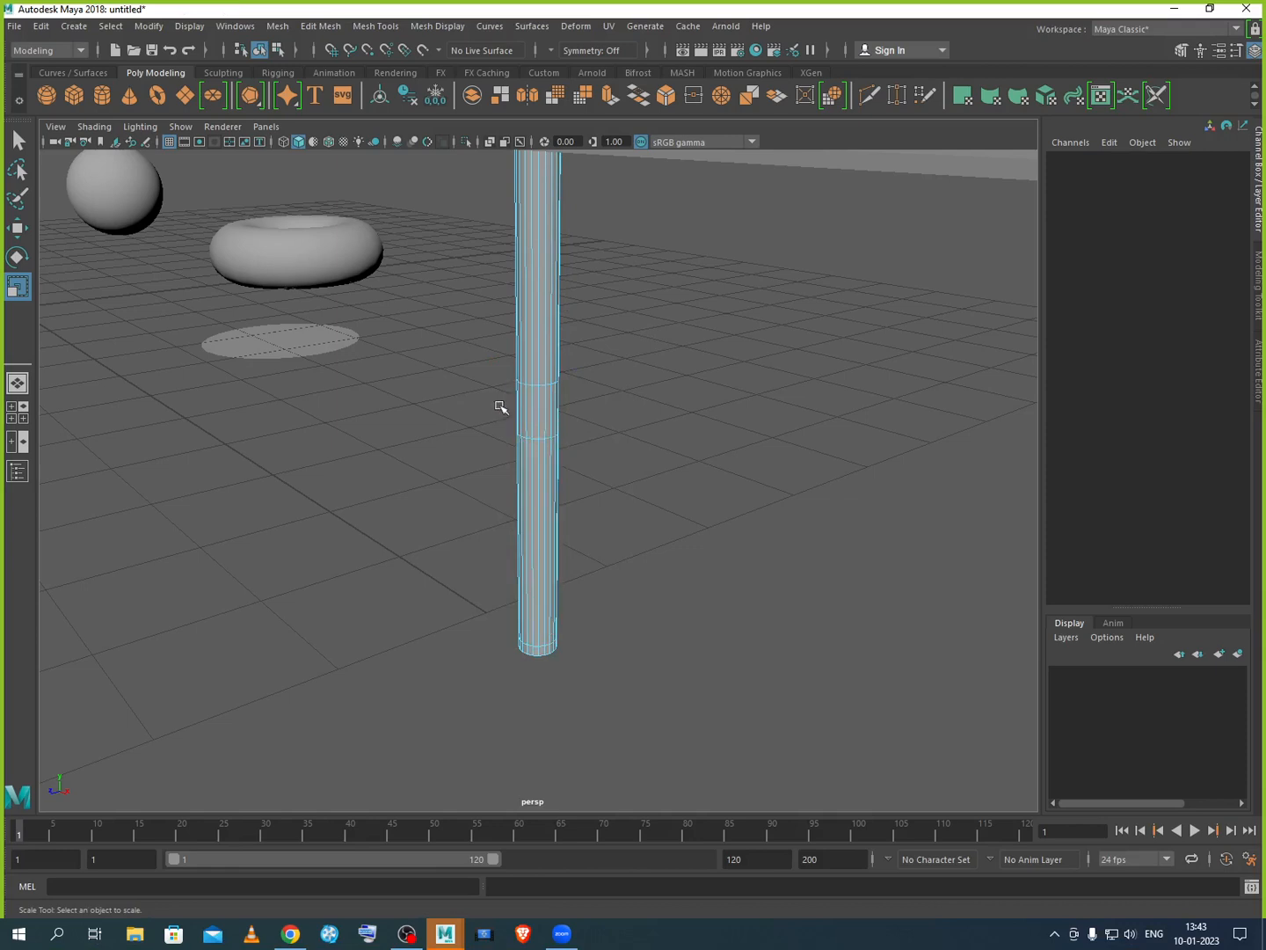
pyautogui.moveTo(499, 406); pyautogui.dragTo(590, 423)
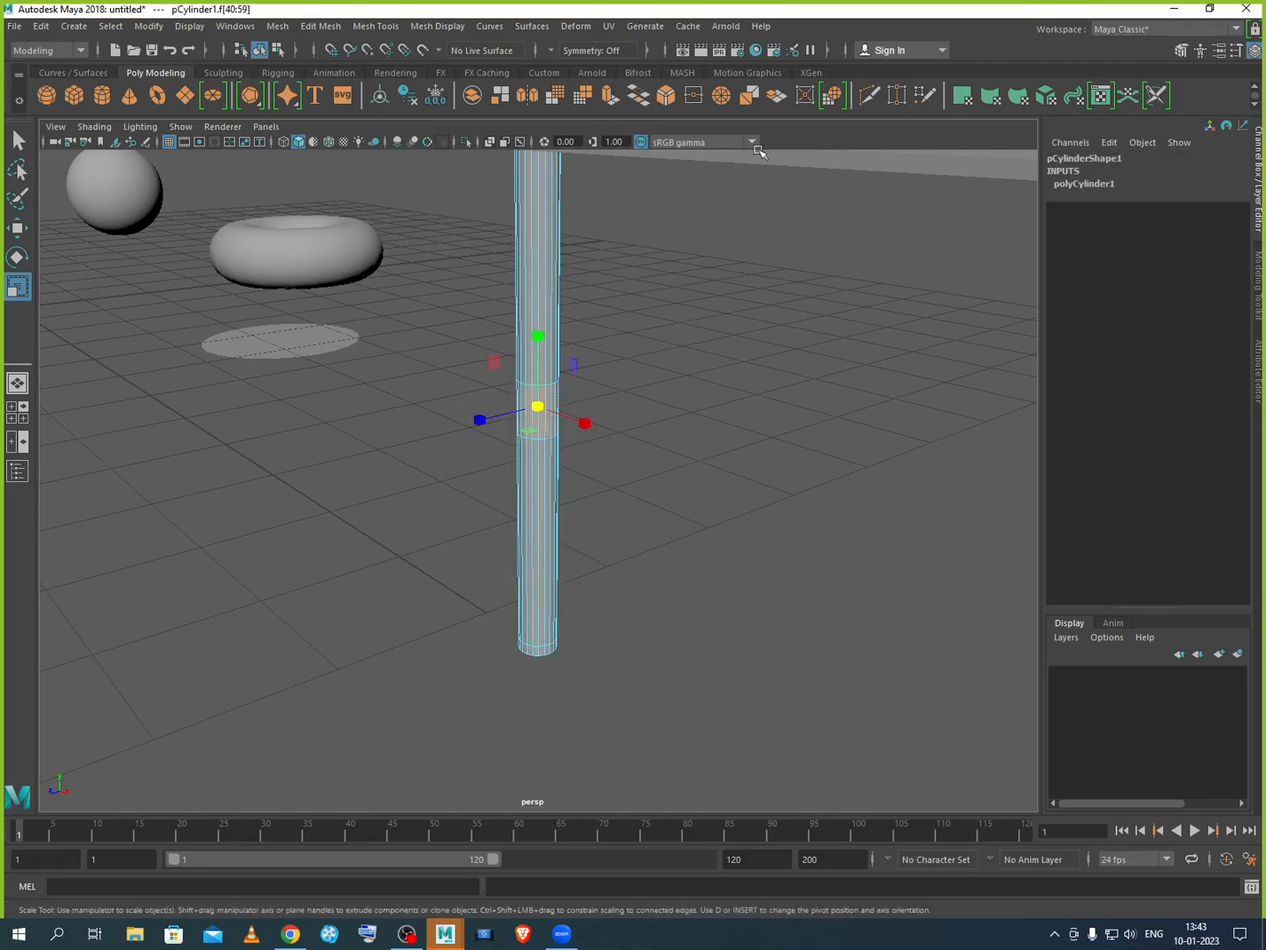
# Step: Extrude the leg's middle face band inward with a local Z translation of about -0.029, and return to object mode
pyautogui.click(611, 99)
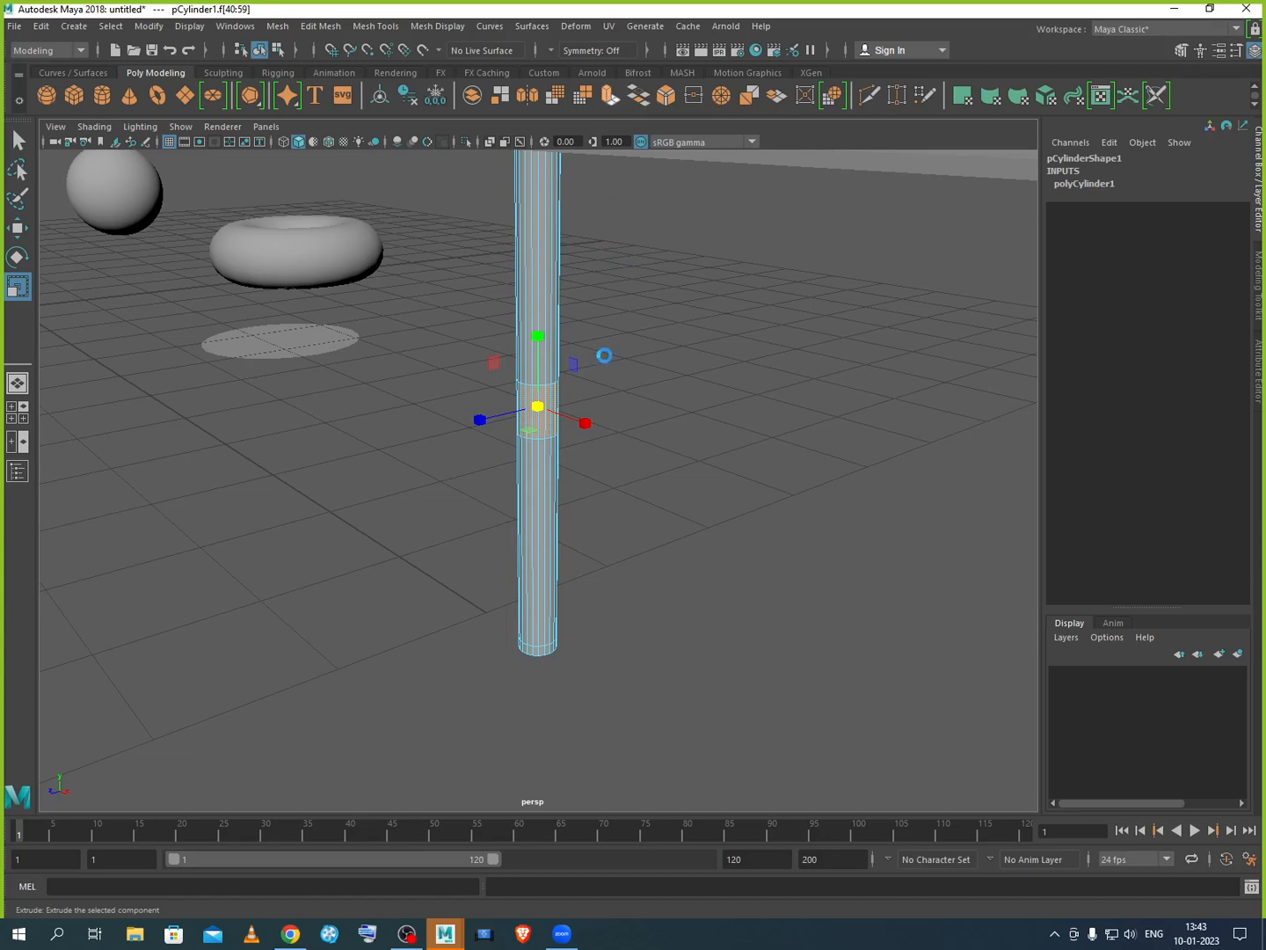
pyautogui.moveTo(537, 407); pyautogui.dragTo(607, 415)
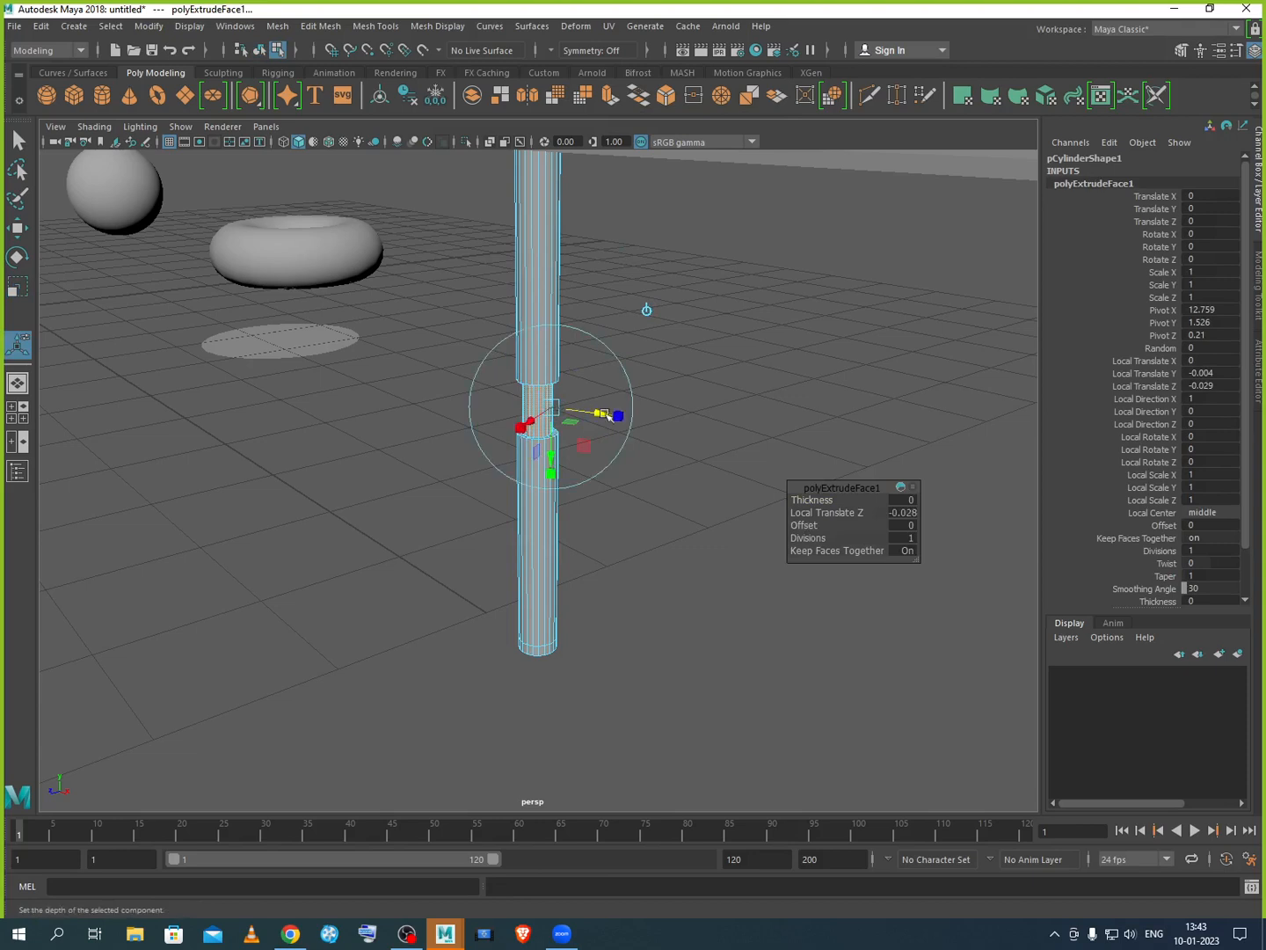
pyautogui.scroll(2, 601, 433)
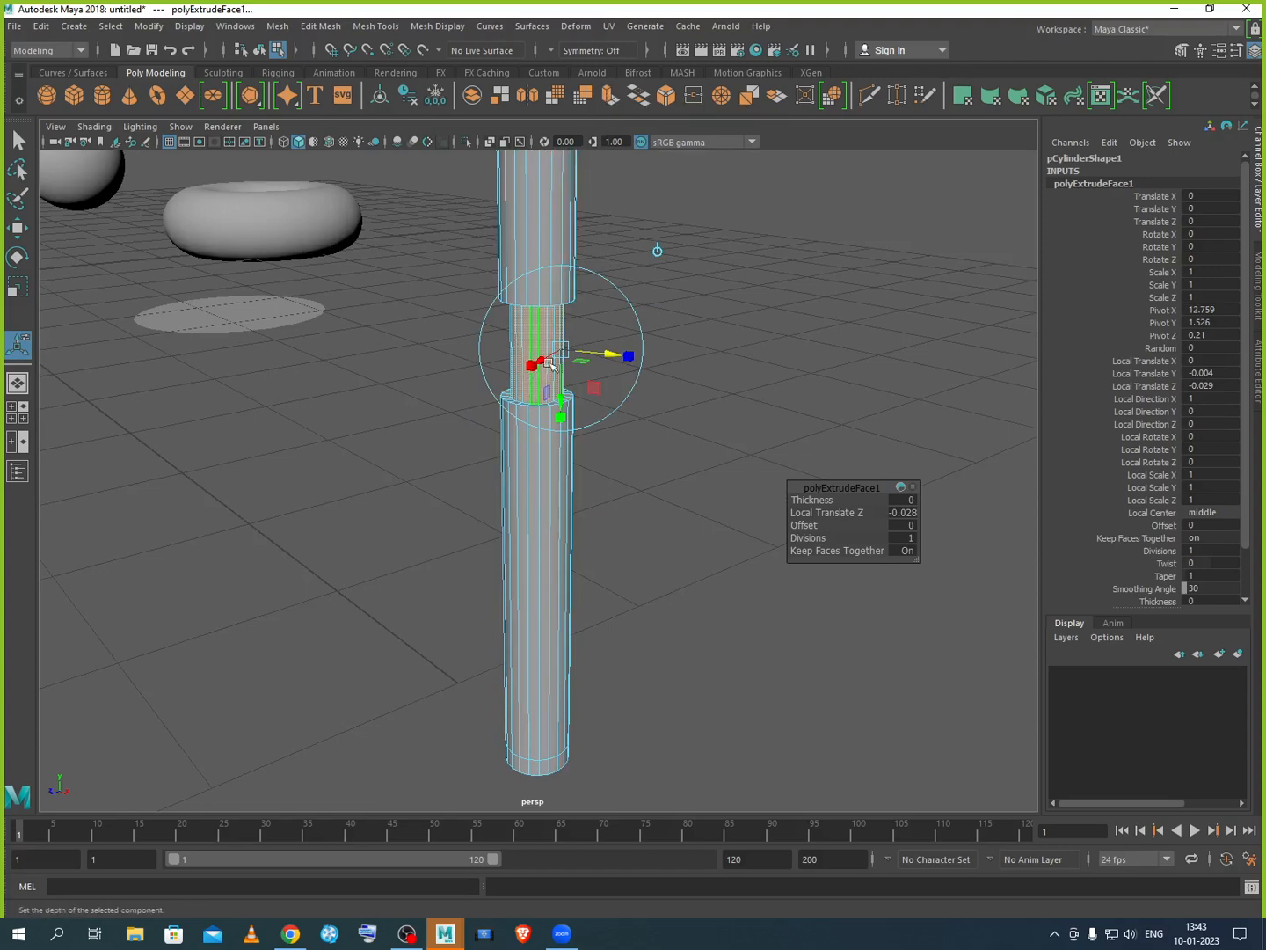
pyautogui.moveTo(554, 335); pyautogui.dragTo(687, 353, button='right')
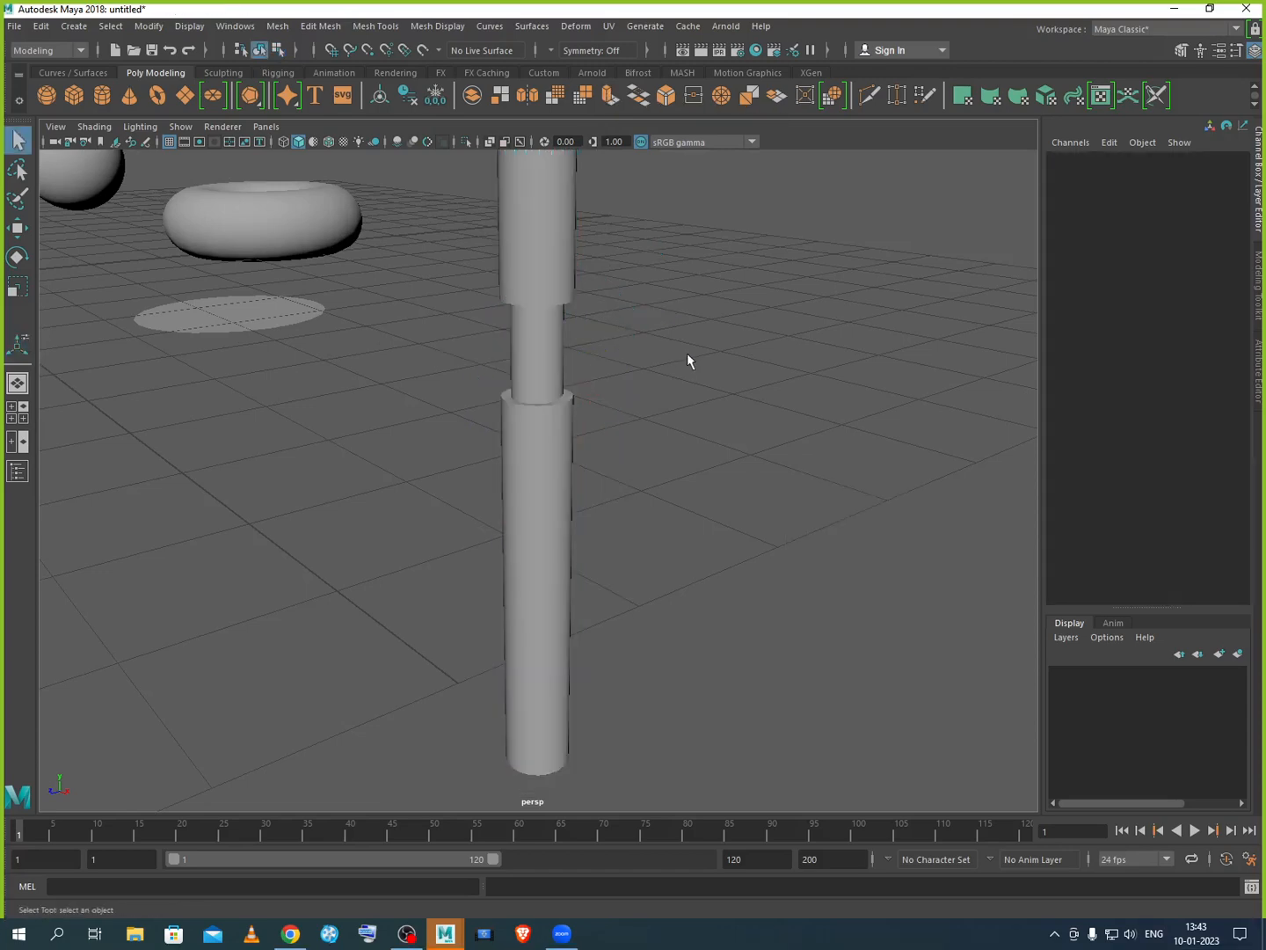
pyautogui.scroll(-3, 673, 413)
# Step: In the front view, select the narrow ring of faces at the very base of the leg
pyautogui.click(543, 647)
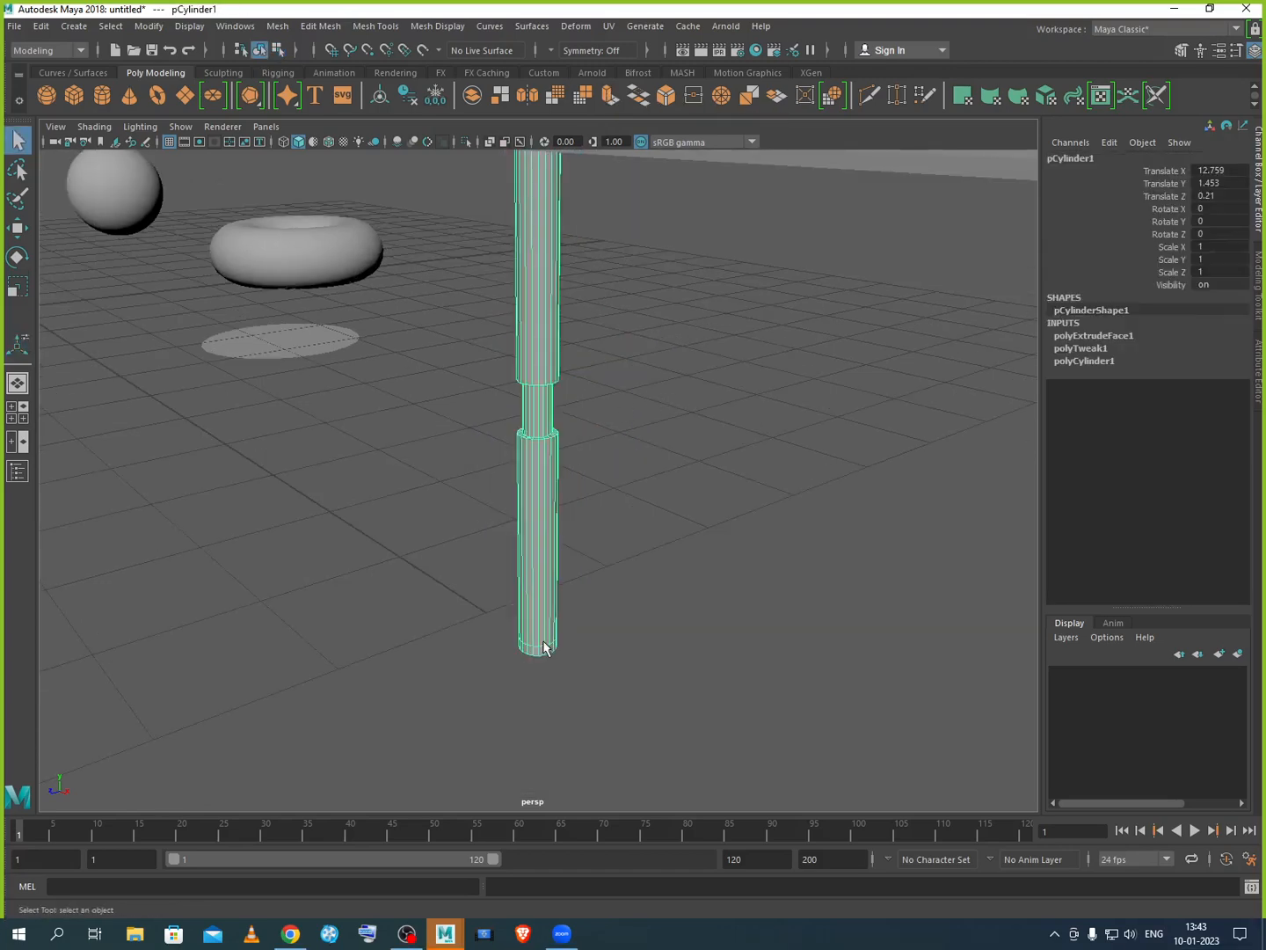
pyautogui.press('space')
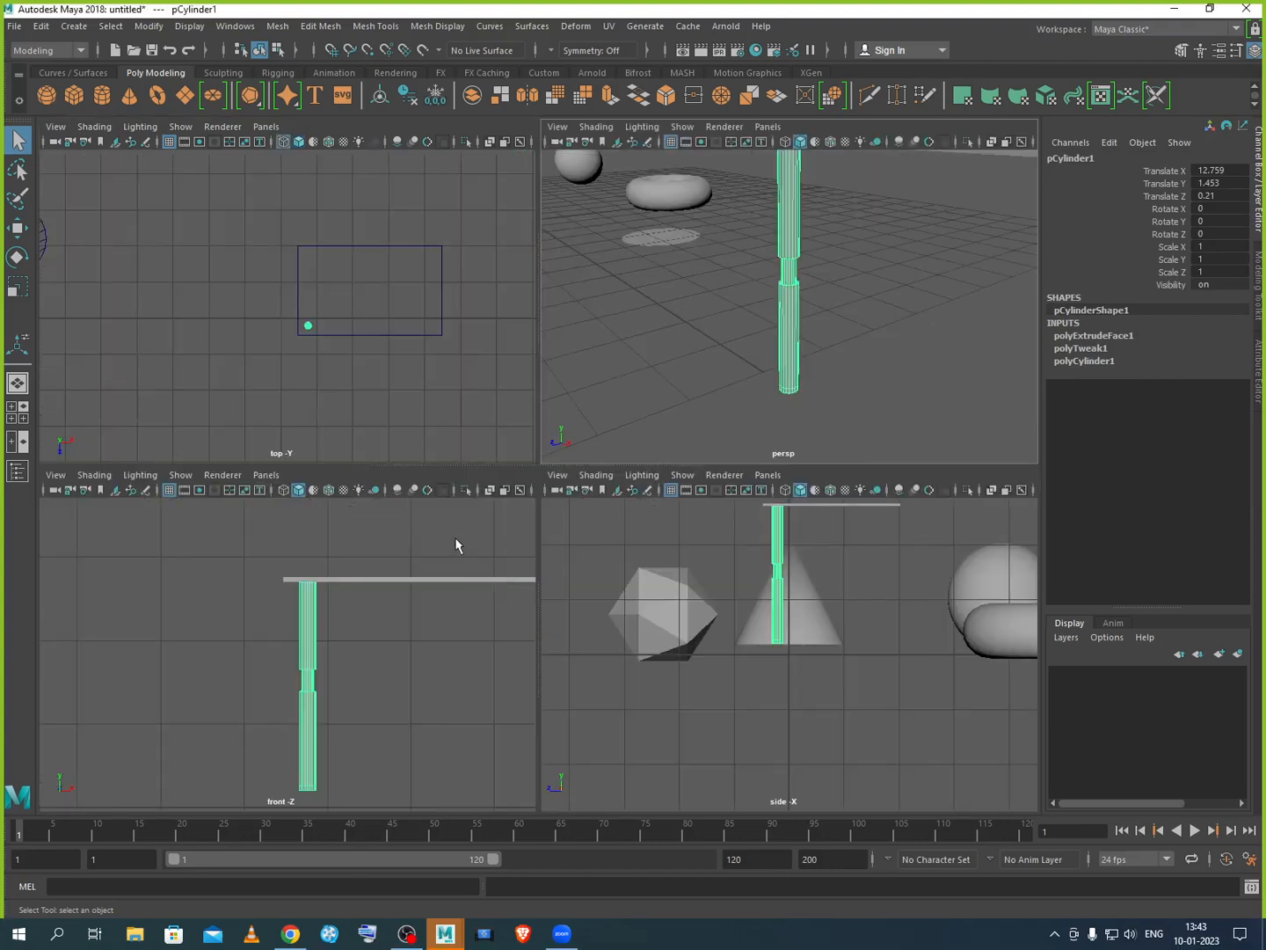
pyautogui.press('space')
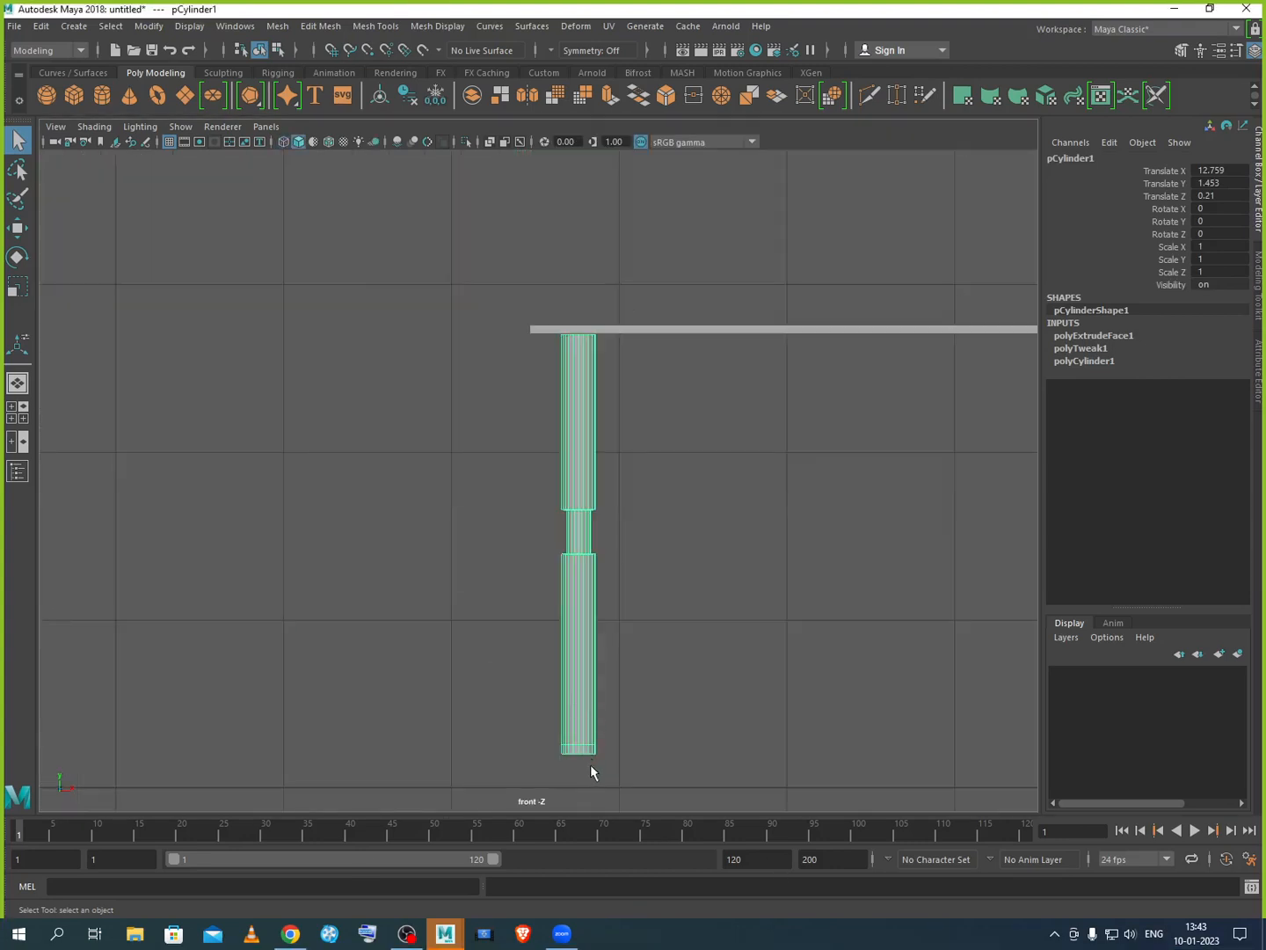
pyautogui.scroll(2, 594, 771)
pyautogui.keyDown('alt'); pyautogui.moveTo(613, 701); pyautogui.dragTo(614, 557, button='middle'); pyautogui.keyUp('alt')
pyautogui.scroll(3, 622, 633)
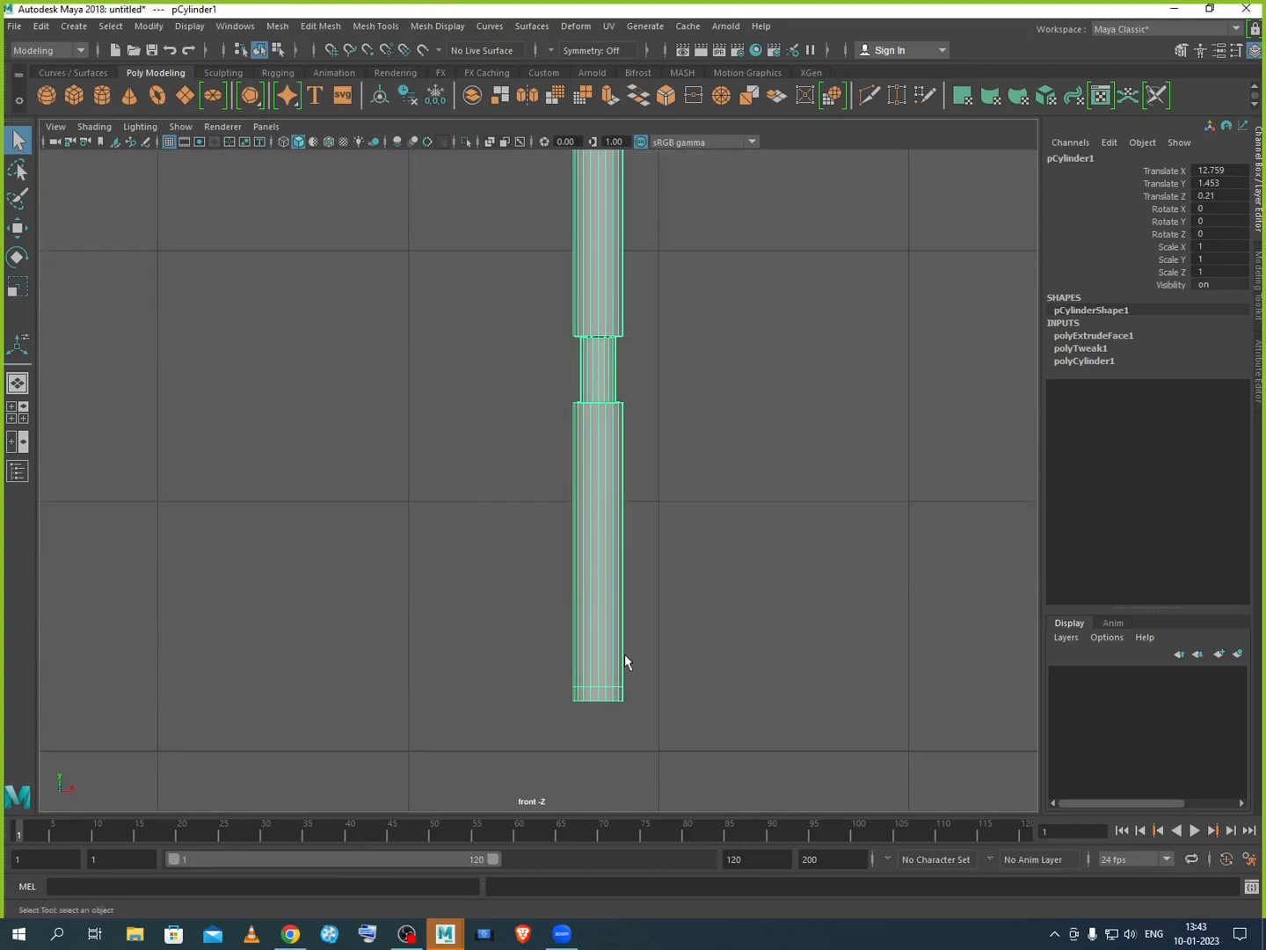
pyautogui.moveTo(613, 615); pyautogui.dragTo(606, 525, button='right')
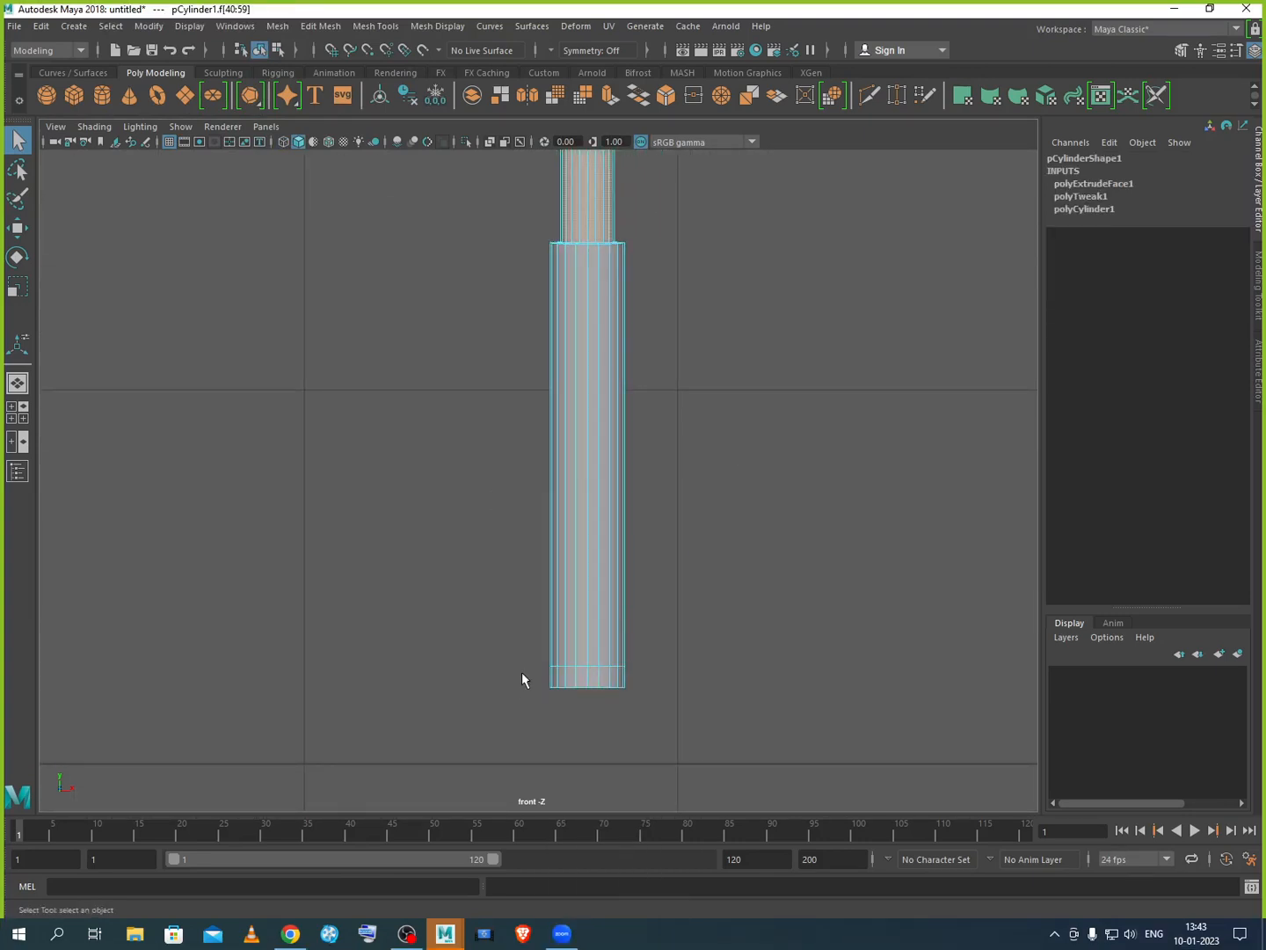
pyautogui.moveTo(521, 673); pyautogui.dragTo(663, 681)
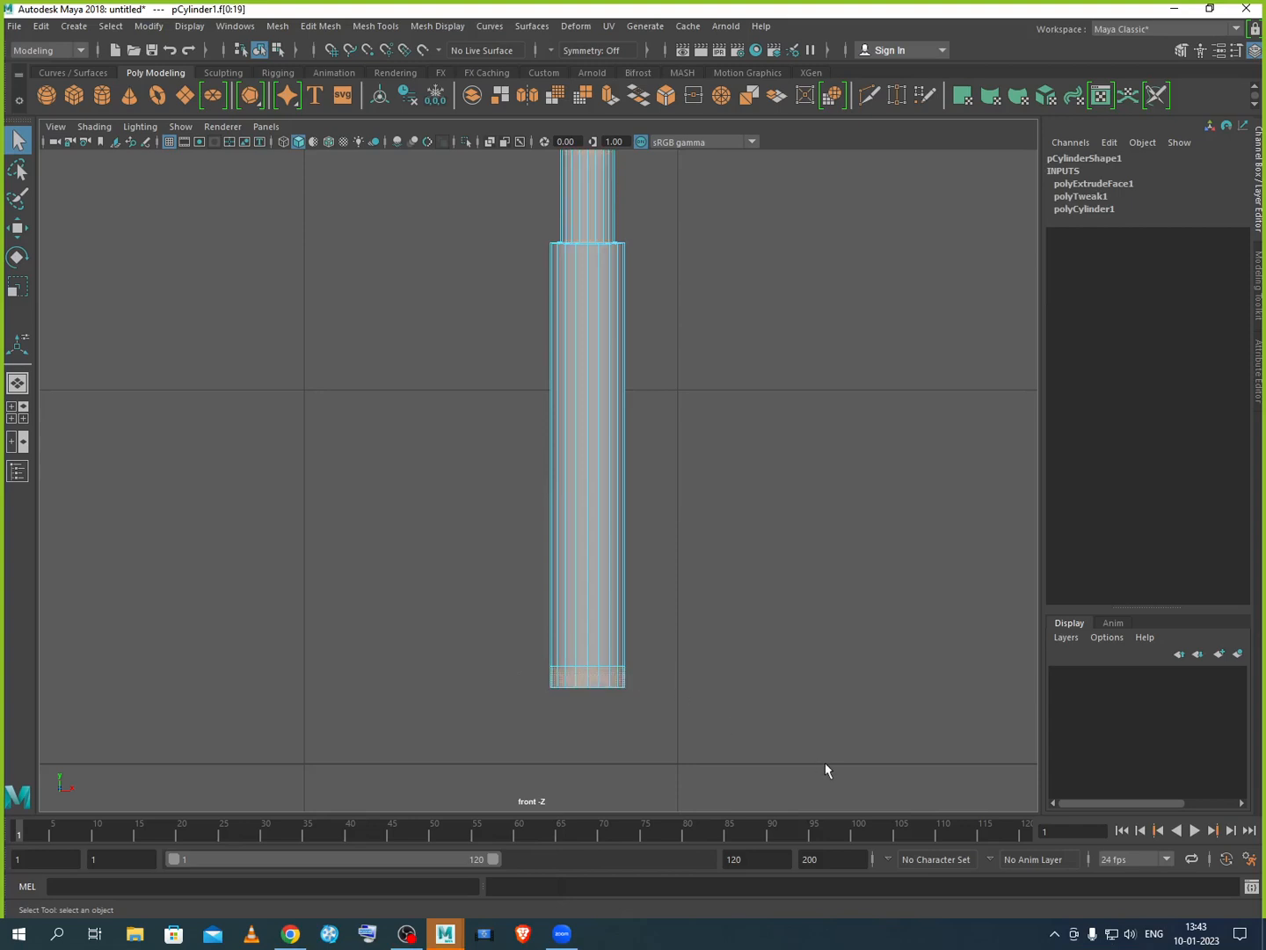
# Step: In perspective, extrude the base face ring outward into a round foot with a local Z translation of about 0.169
pyautogui.press('space')
pyautogui.press('space')
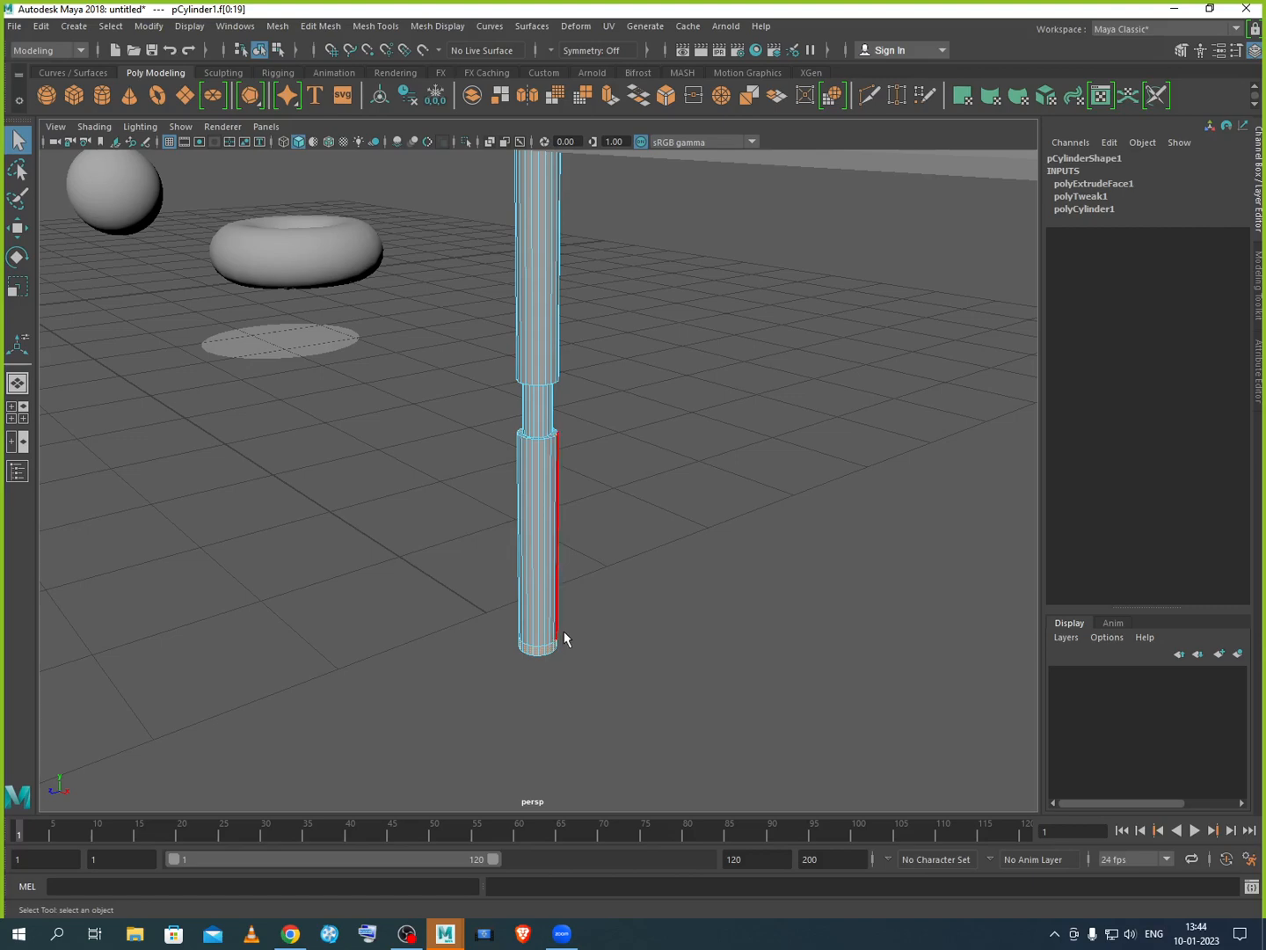
pyautogui.press('f')
pyautogui.scroll(-3, 538, 669)
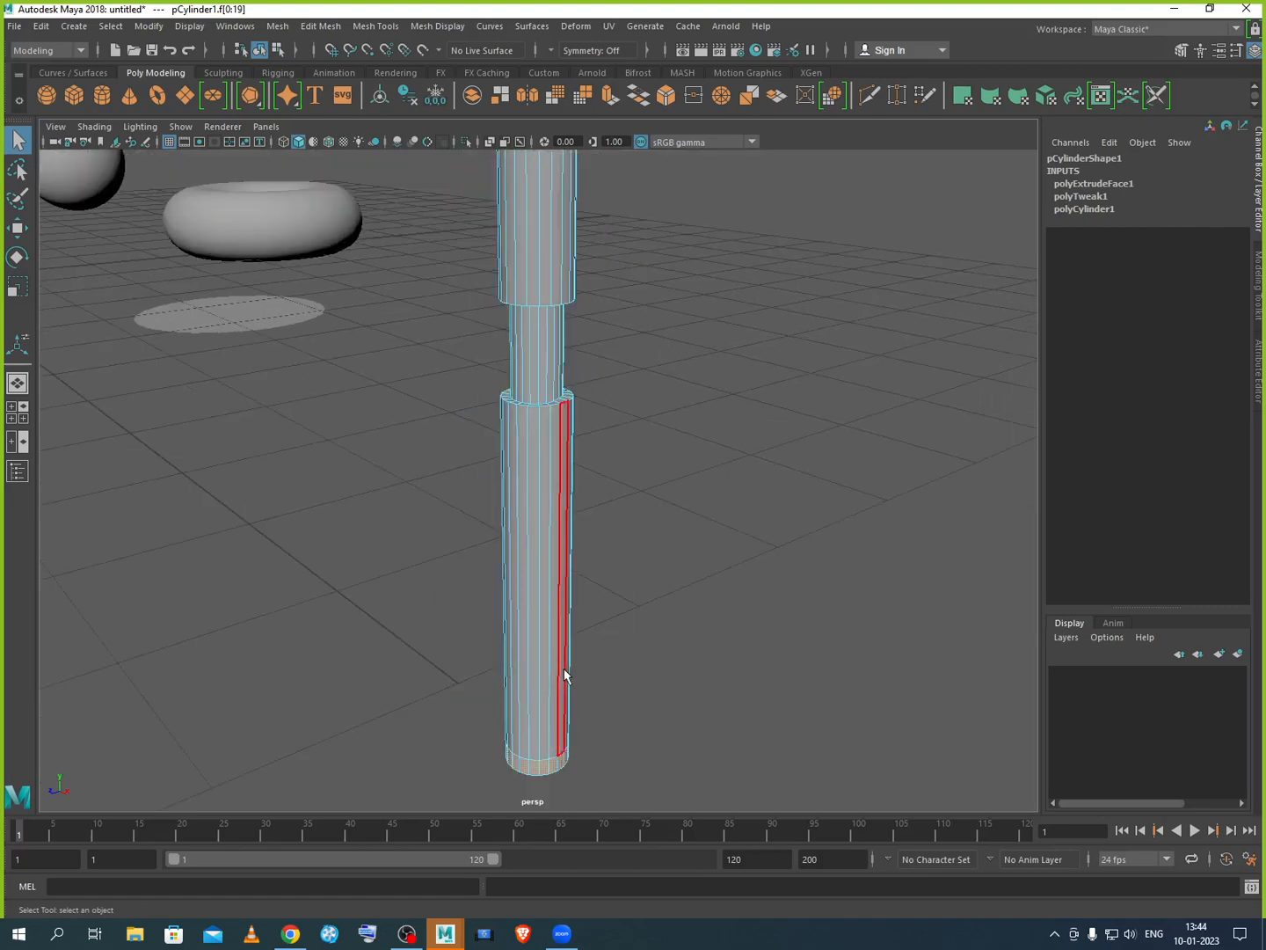
pyautogui.scroll(-1, 566, 670)
pyautogui.moveTo(594, 623)
pyautogui.keyDown('alt'); pyautogui.mouseDown(button='middle')
pyautogui.moveTo(604, 545)
pyautogui.moveTo(599, 592)
pyautogui.mouseUp(button='middle'); pyautogui.keyUp('alt')
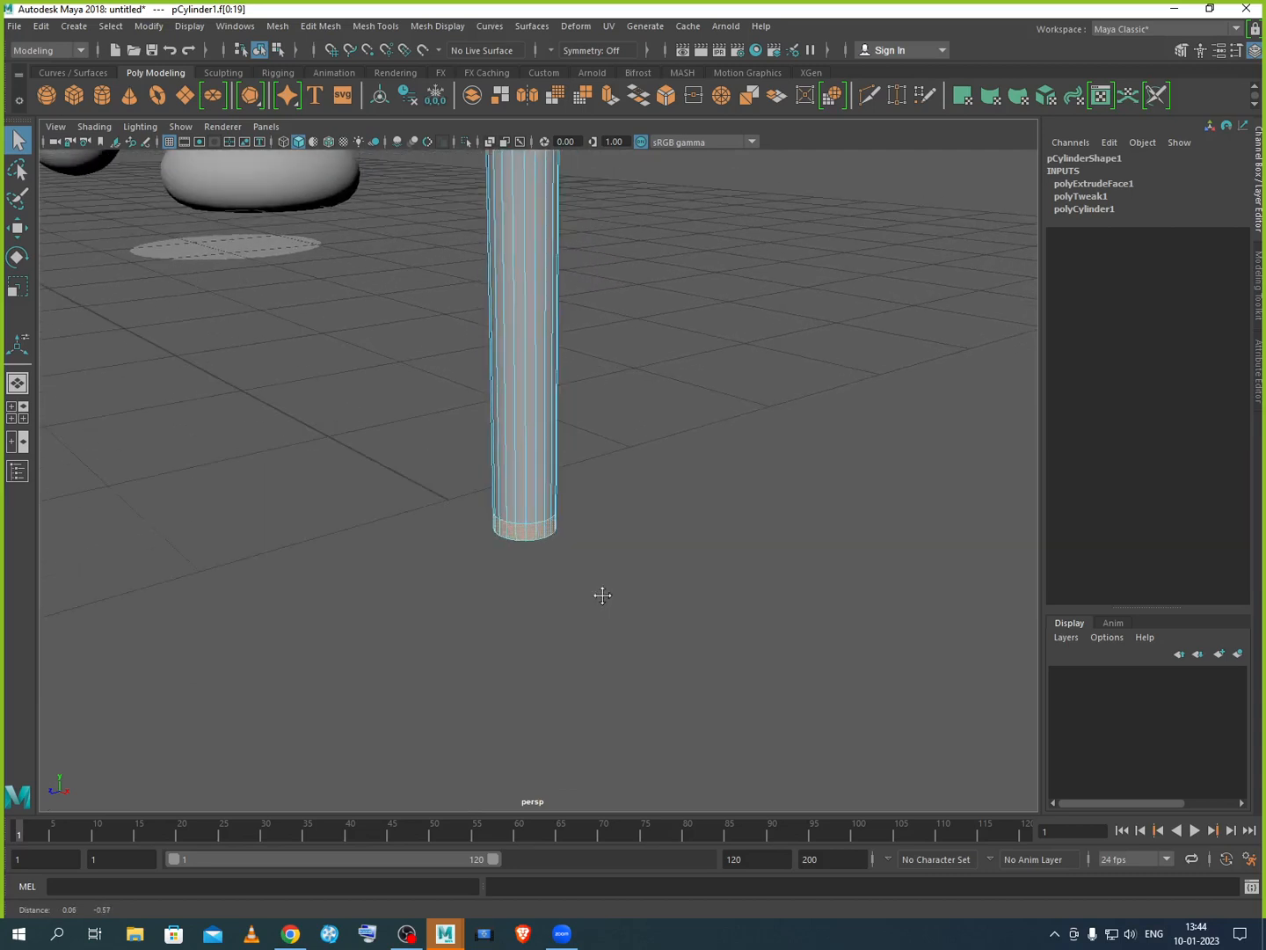
pyautogui.click(610, 100)
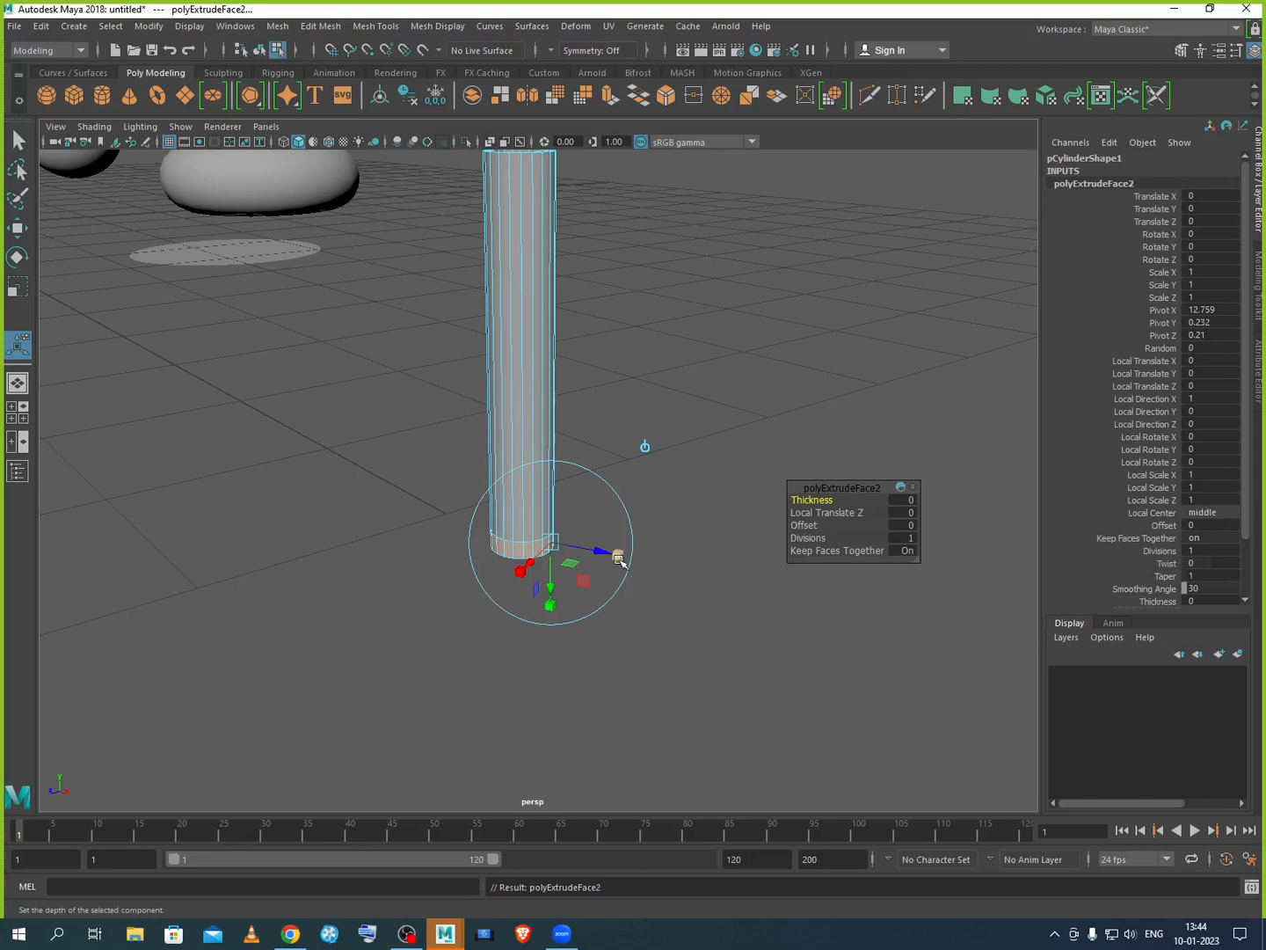
pyautogui.moveTo(598, 552); pyautogui.dragTo(655, 574)
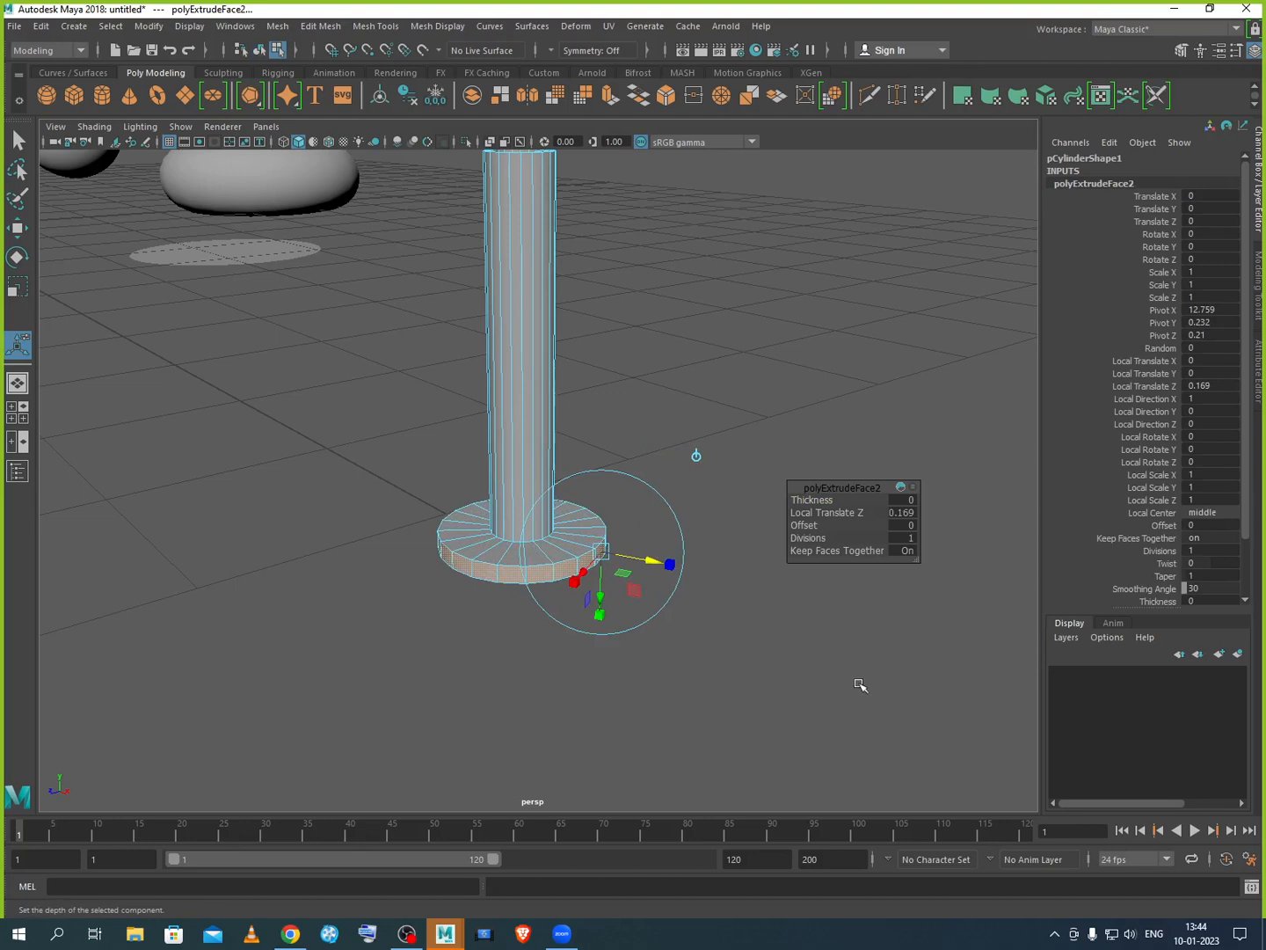
# Step: Scale the foot's outer rim faces thinner vertically, and lower them slightly toward the underside of the leg
pyautogui.press('r')
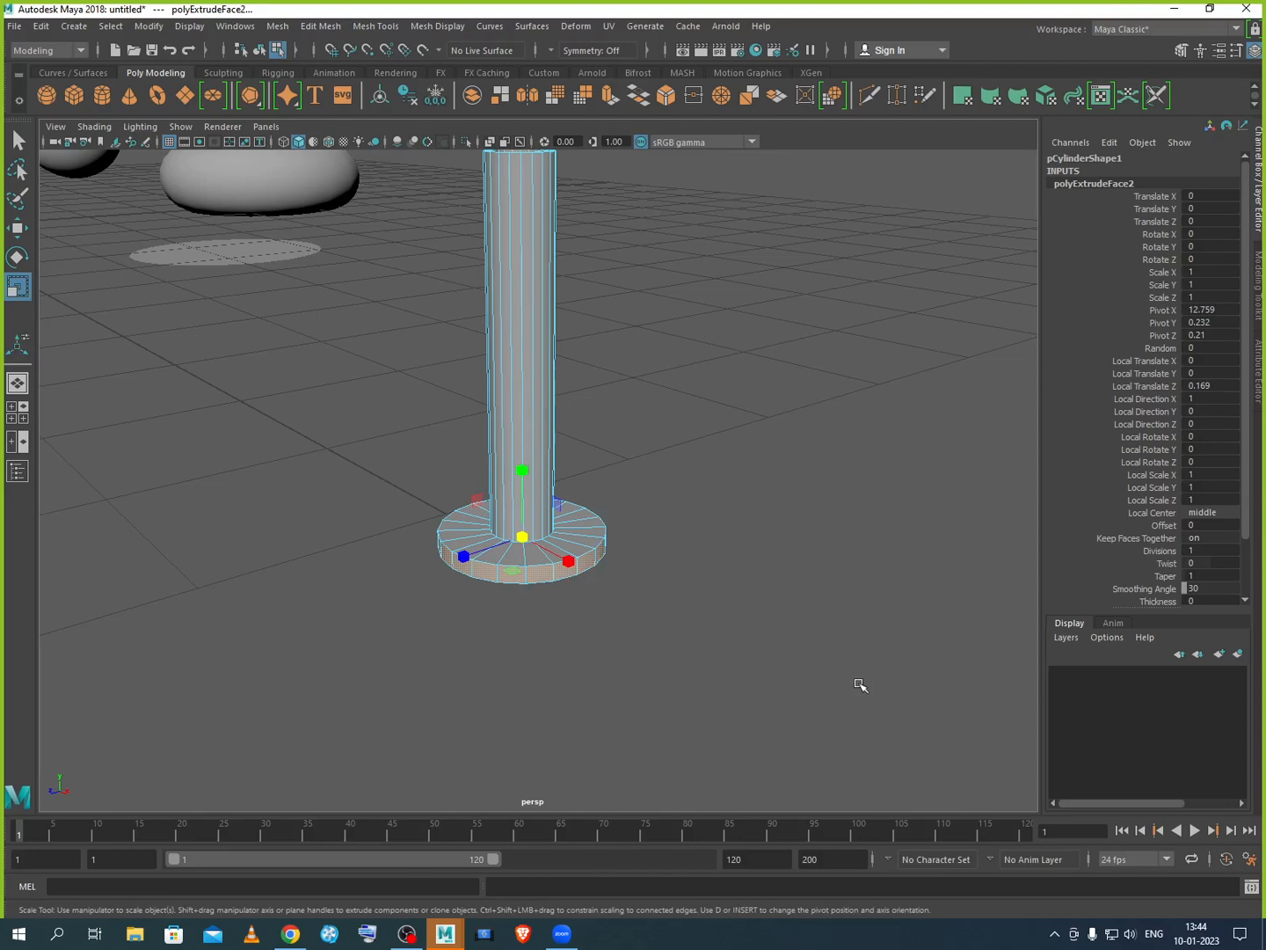
pyautogui.scroll(4, 557, 613)
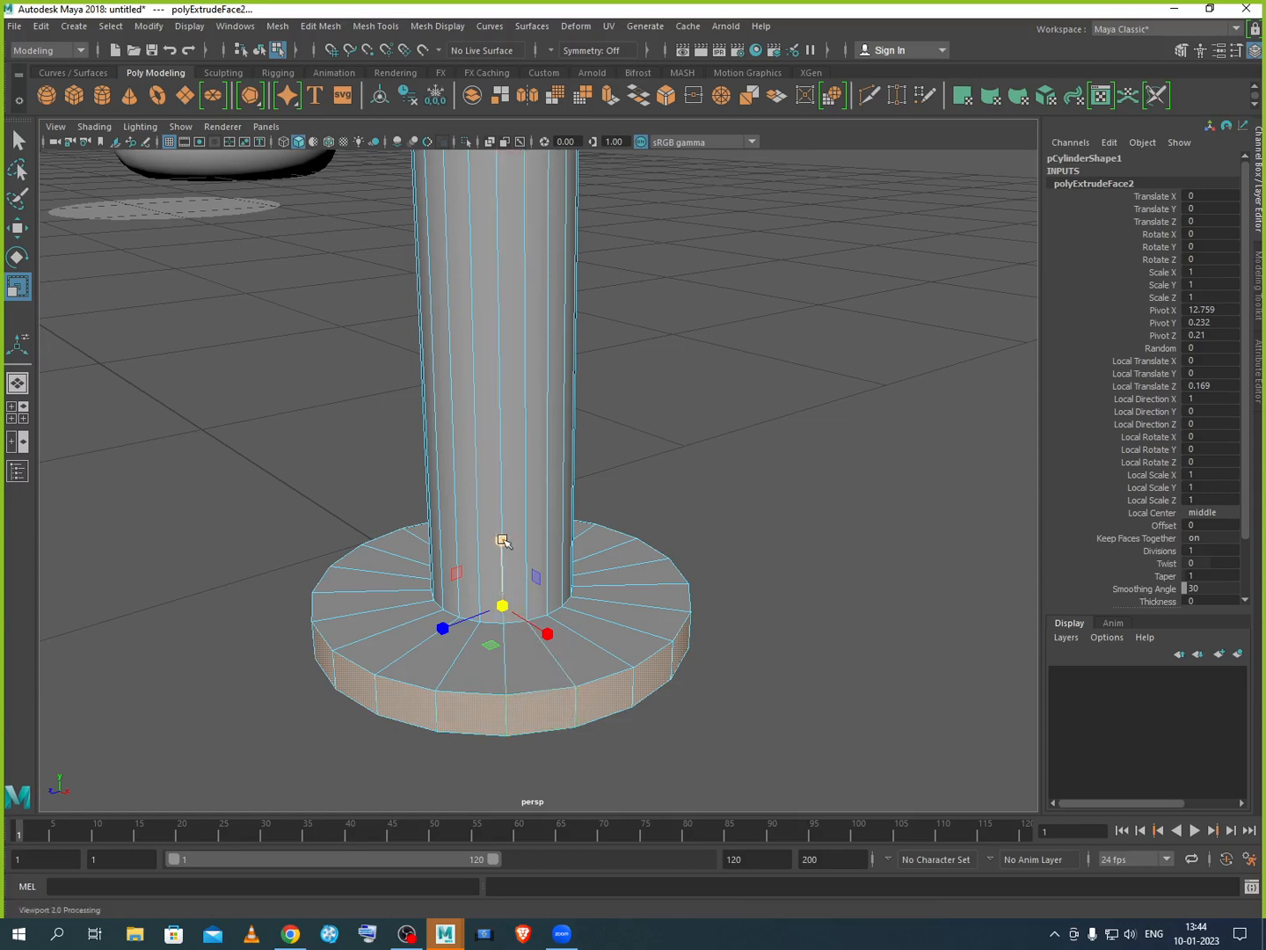
pyautogui.moveTo(501, 537); pyautogui.dragTo(512, 606)
pyautogui.keyDown('alt'); pyautogui.moveTo(542, 684); pyautogui.dragTo(542, 676); pyautogui.keyUp('alt')
pyautogui.press('w')
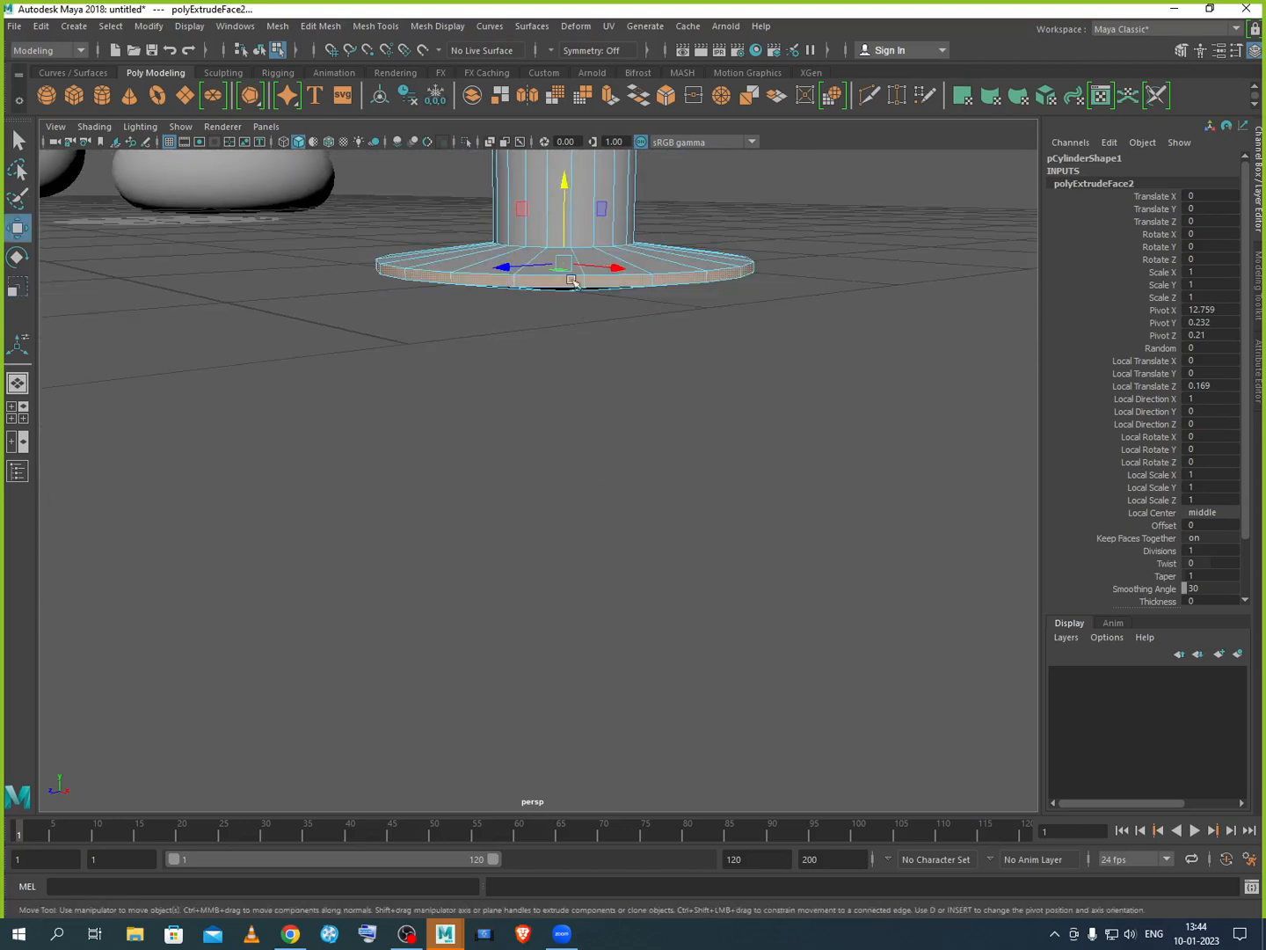
pyautogui.moveTo(565, 214); pyautogui.dragTo(565, 229)
pyautogui.scroll(-5, 607, 399)
pyautogui.scroll(-2, 608, 399)
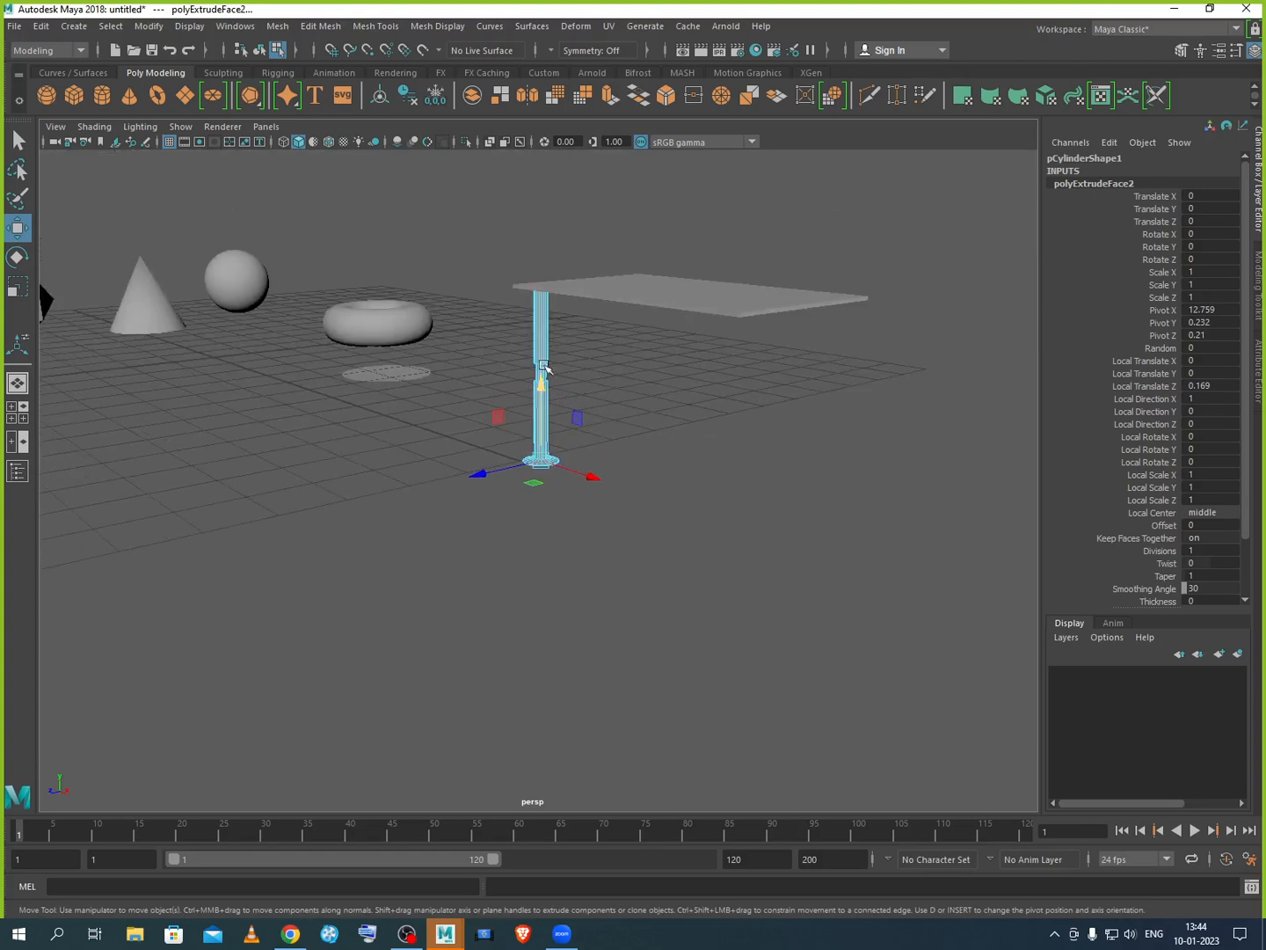
# Step: Return the leg to object mode and duplicate it in the top view, moving one copy along Z to the opposite corner of the tabletop's short side
pyautogui.moveTo(543, 347); pyautogui.dragTo(621, 338, button='right')
pyautogui.click(610, 344)
pyautogui.scroll(2, 612, 348)
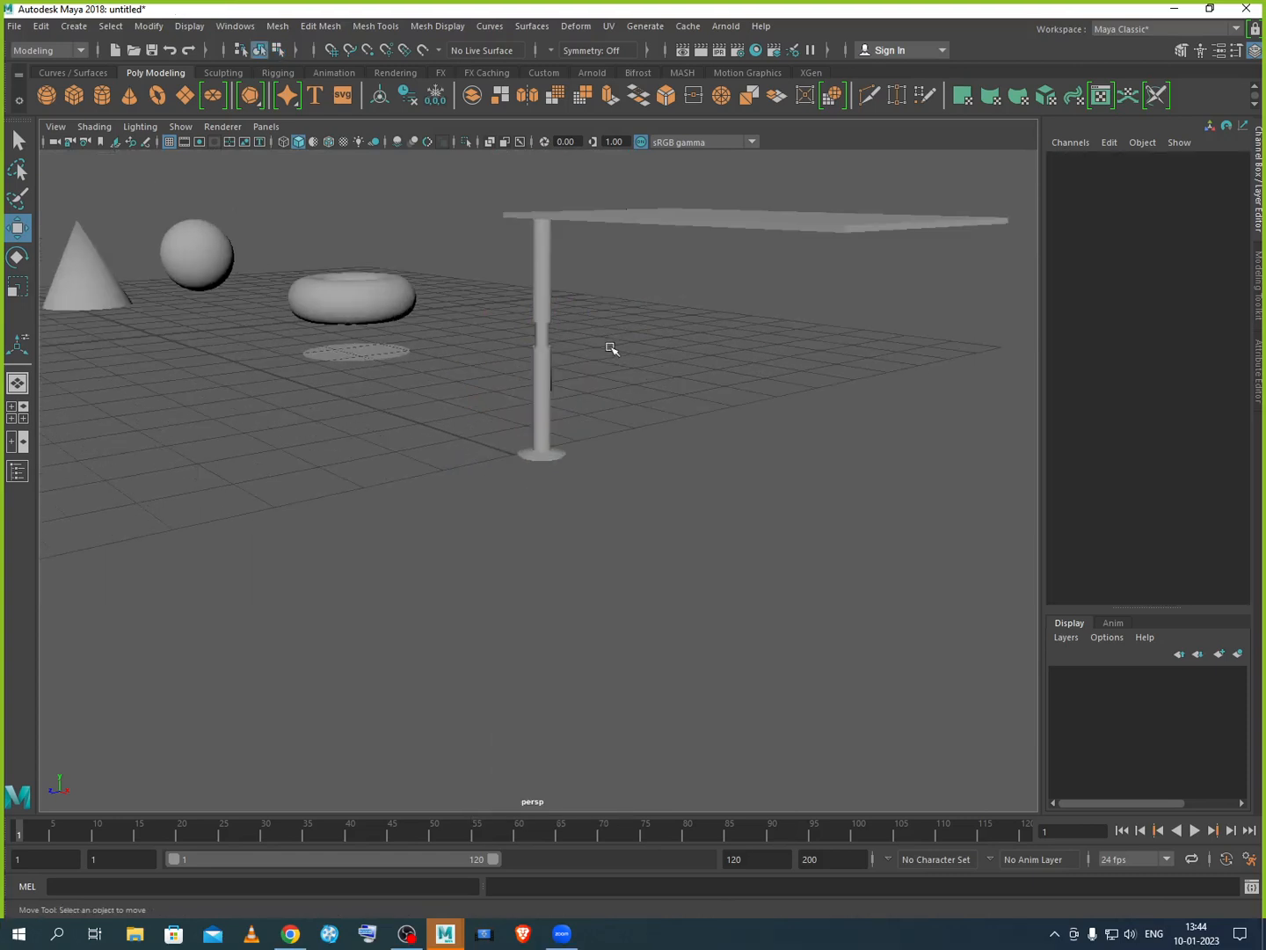
pyautogui.click(551, 390)
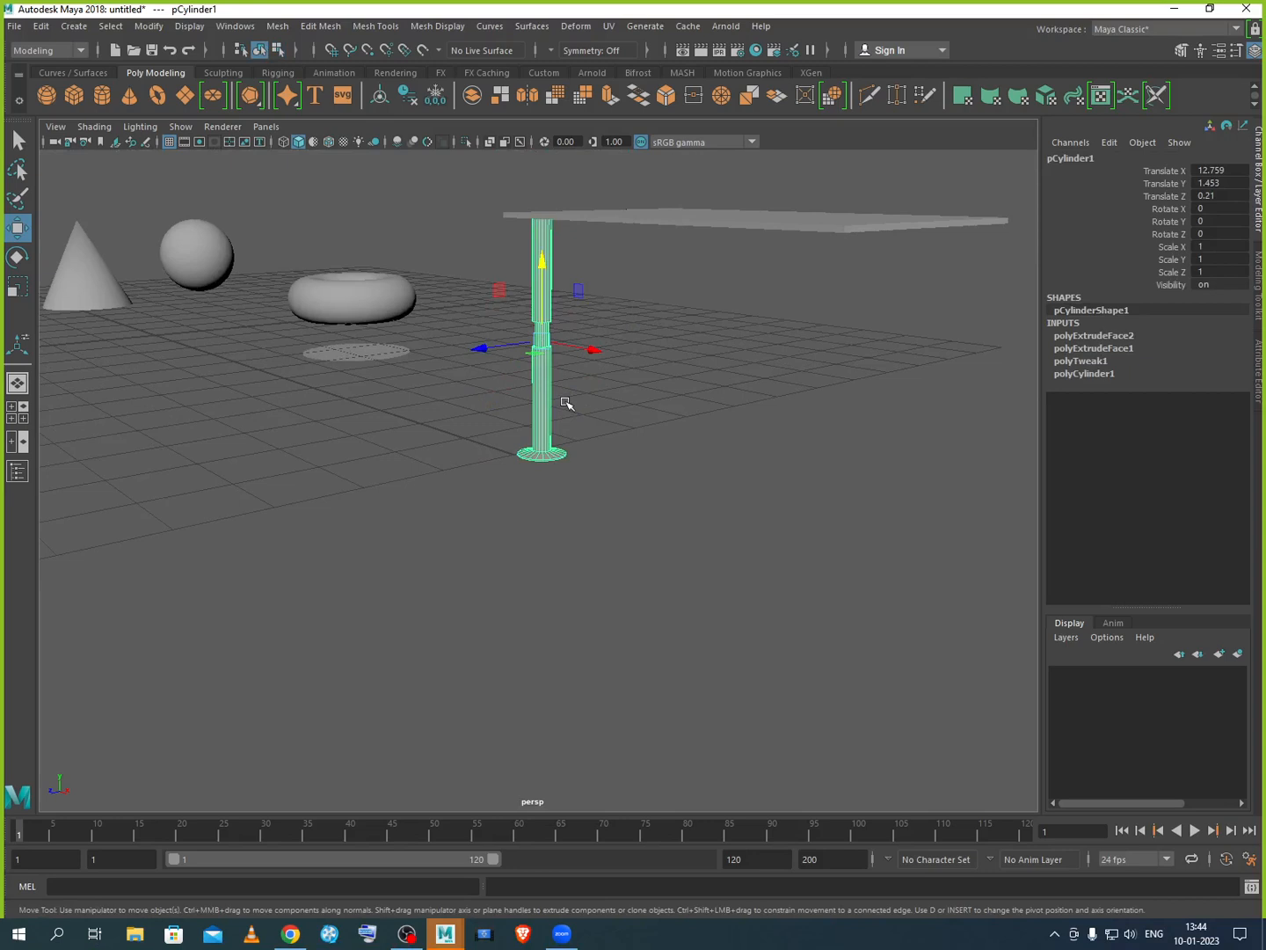
pyautogui.press('space')
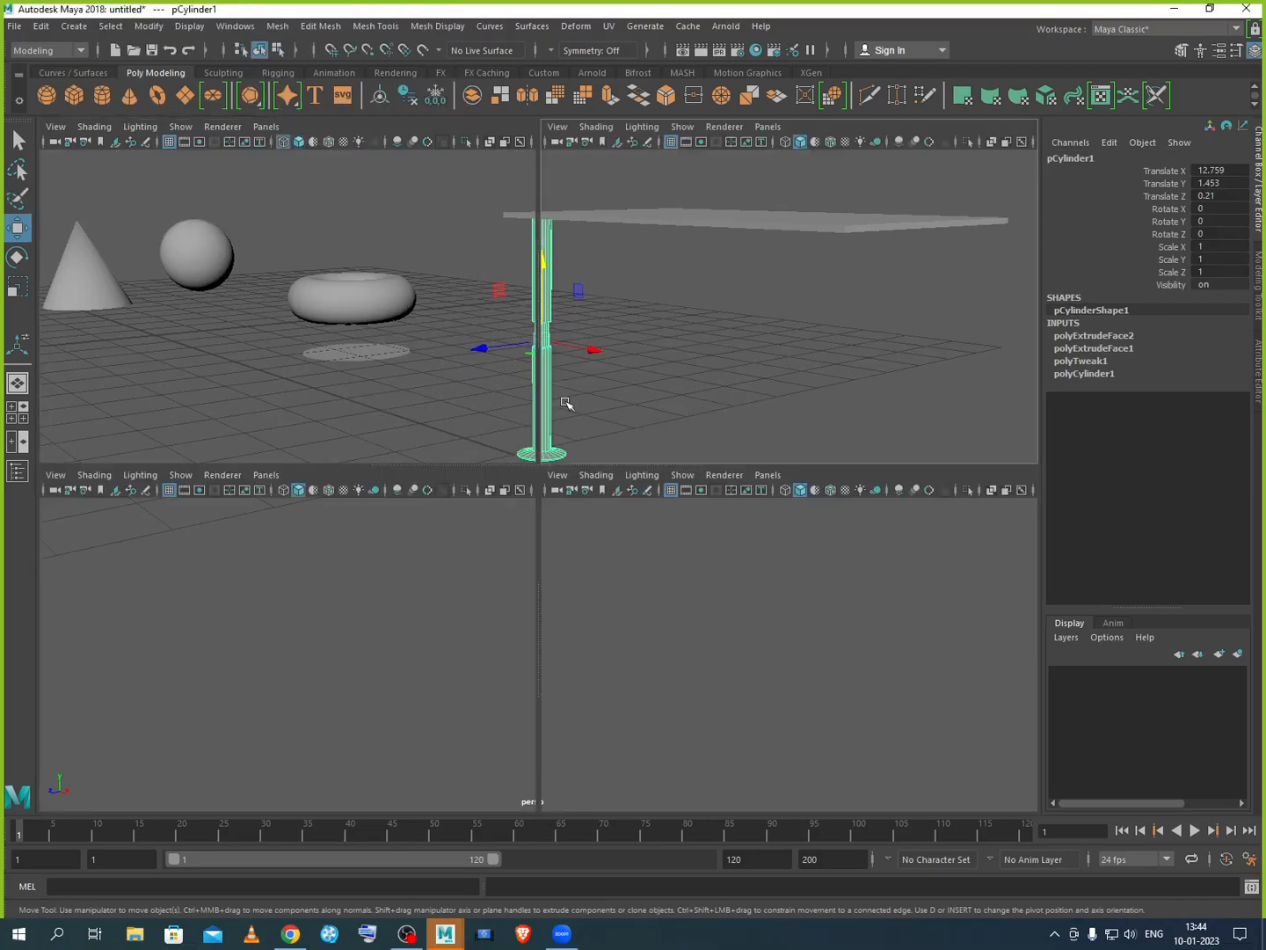
pyautogui.press('space')
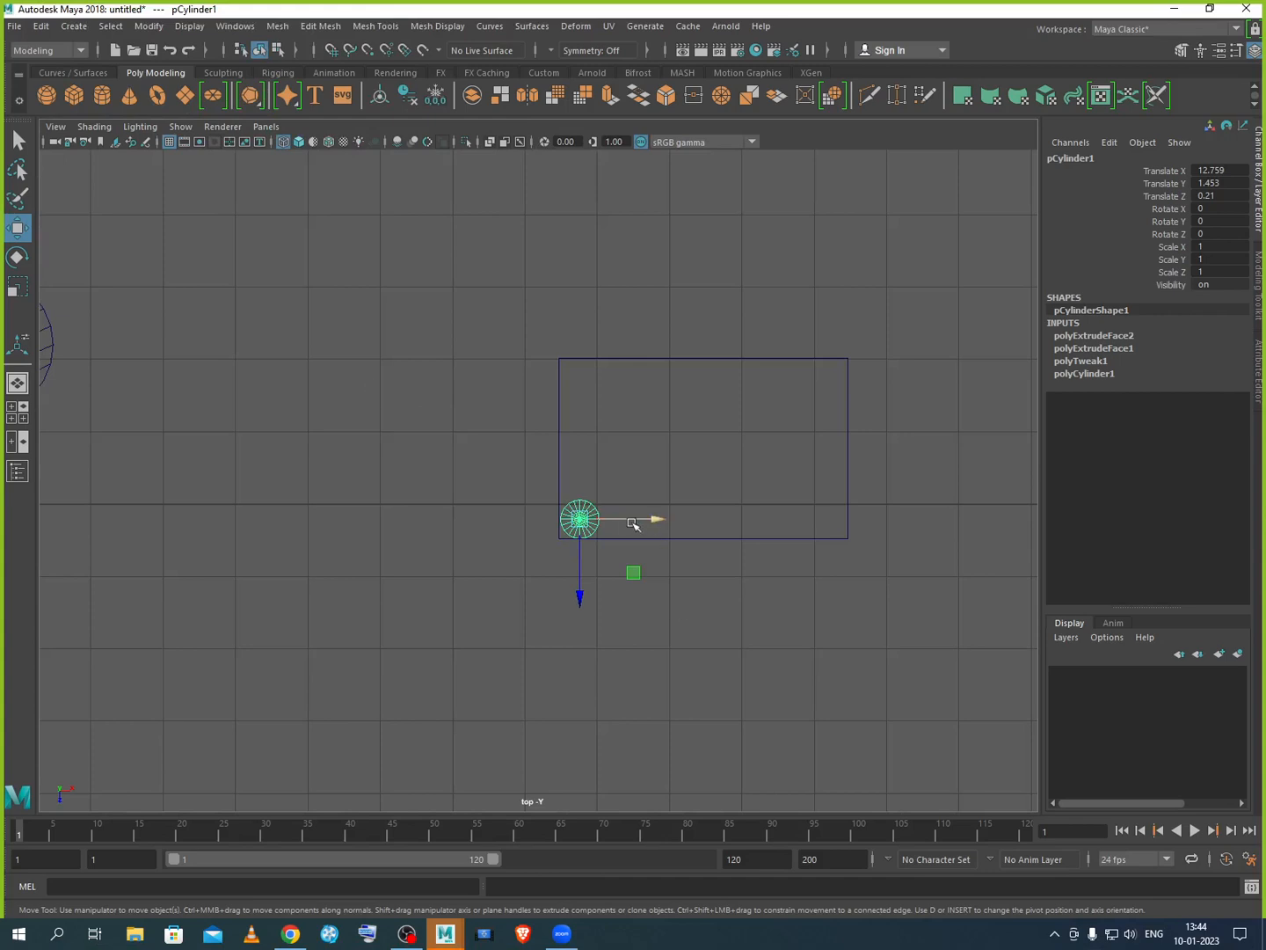
pyautogui.scroll(1, 650, 519)
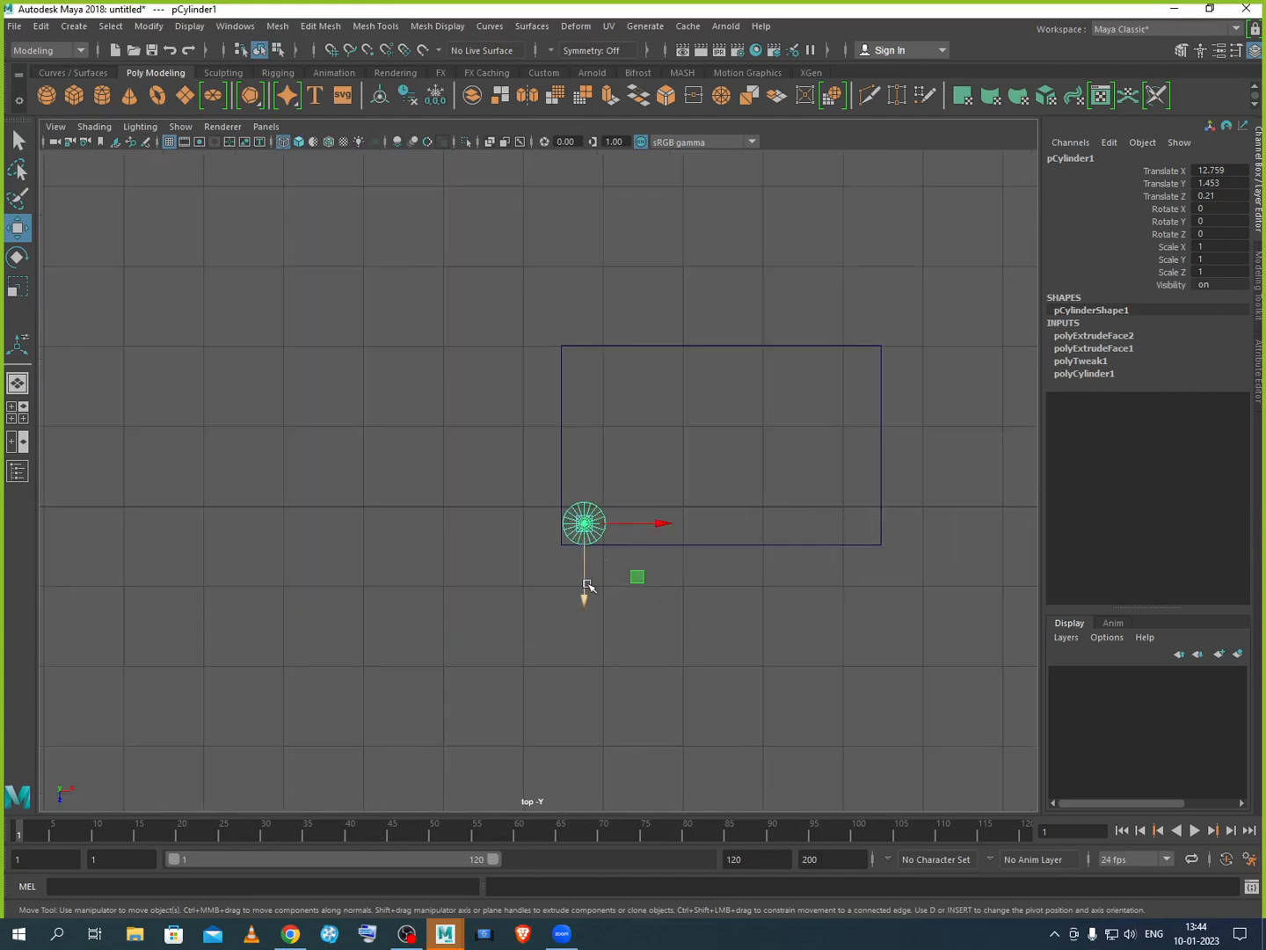
pyautogui.hotkey('ctrl', 'd')
pyautogui.moveTo(587, 586); pyautogui.dragTo(599, 449)
pyautogui.click(708, 612)
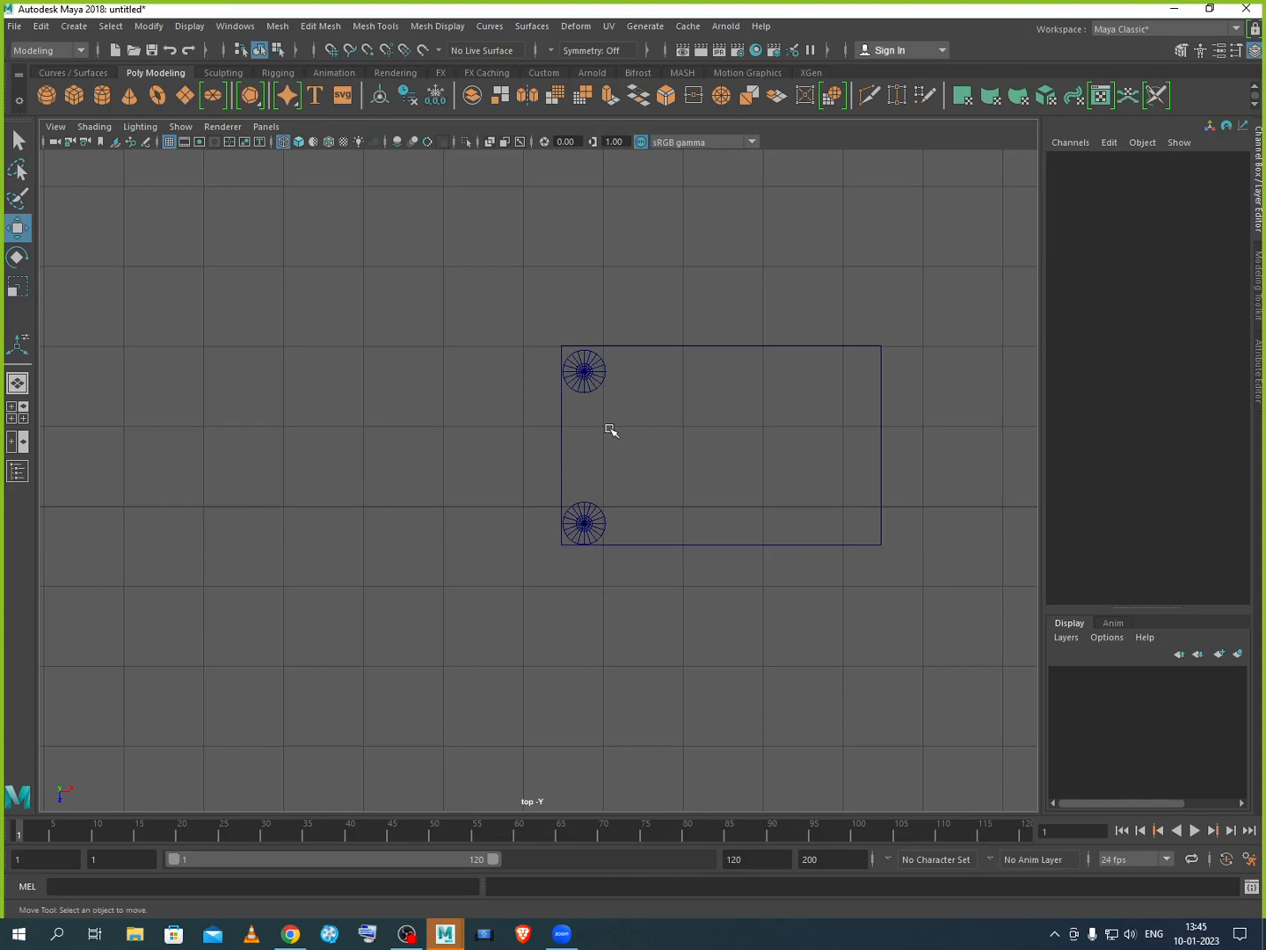
# Step: Select both existing table legs together in the front view
pyautogui.press('space')
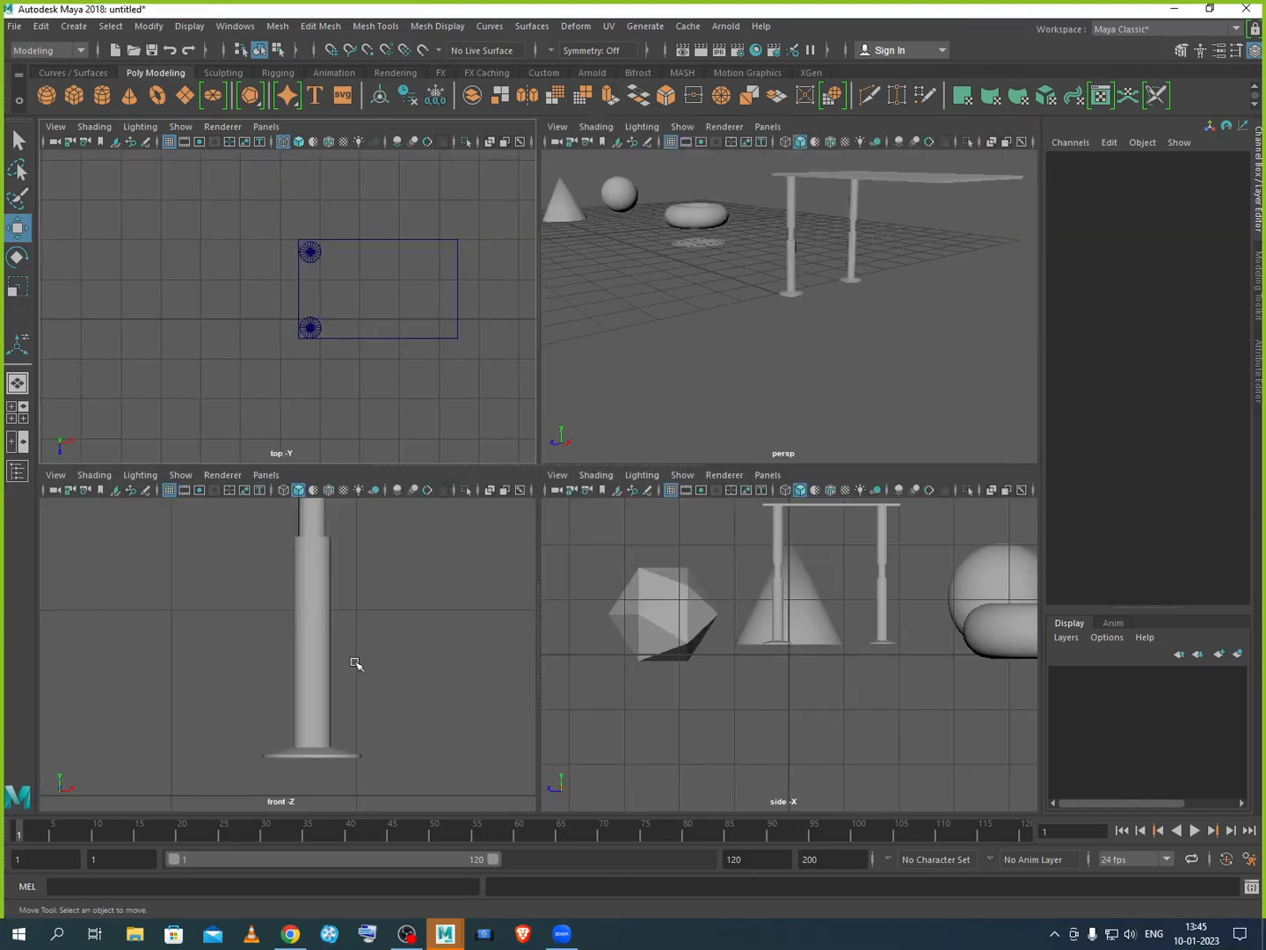
pyautogui.press('space')
pyautogui.scroll(-5, 384, 612)
pyautogui.moveTo(515, 455); pyautogui.dragTo(589, 518)
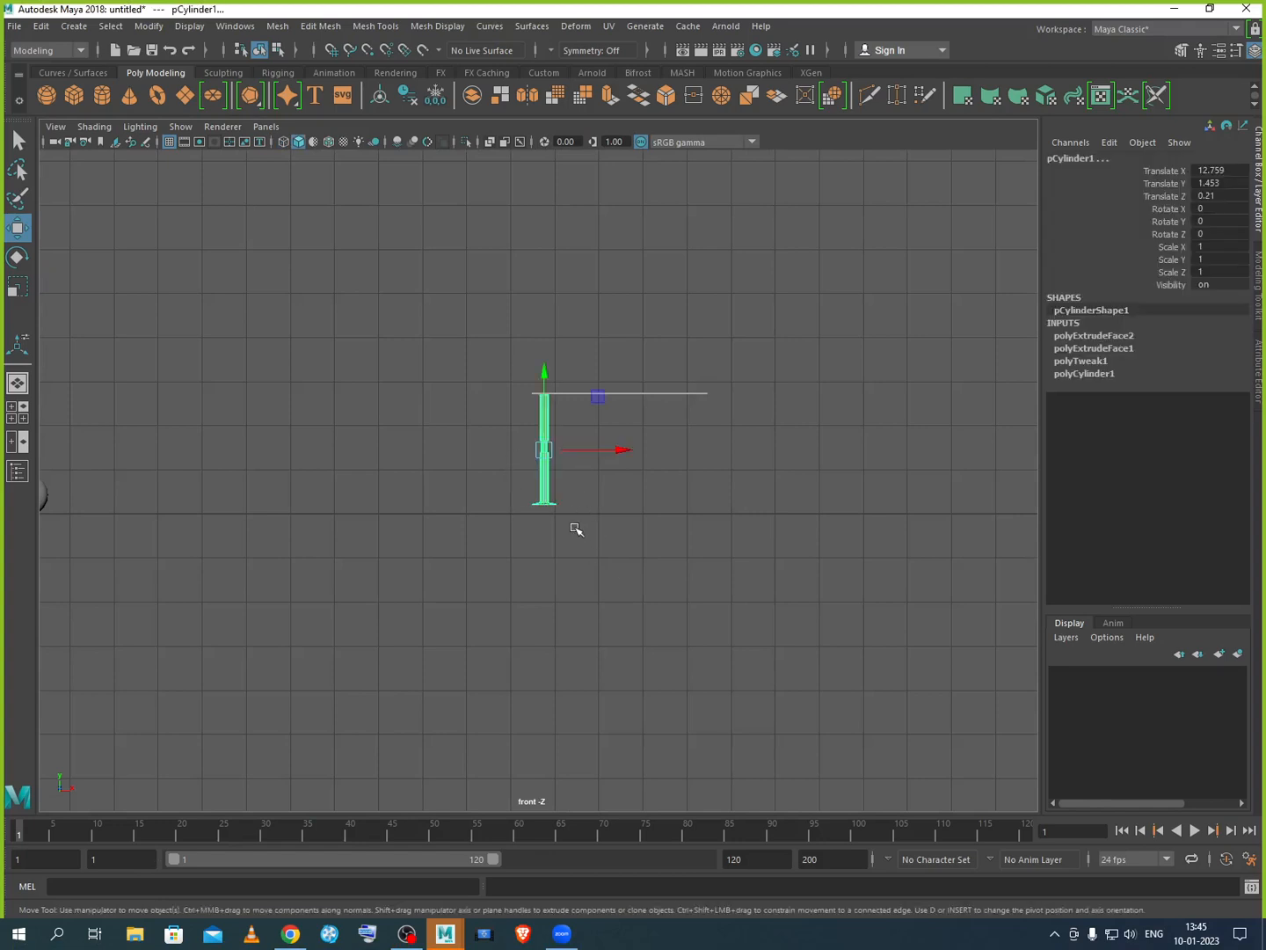
pyautogui.press('space')
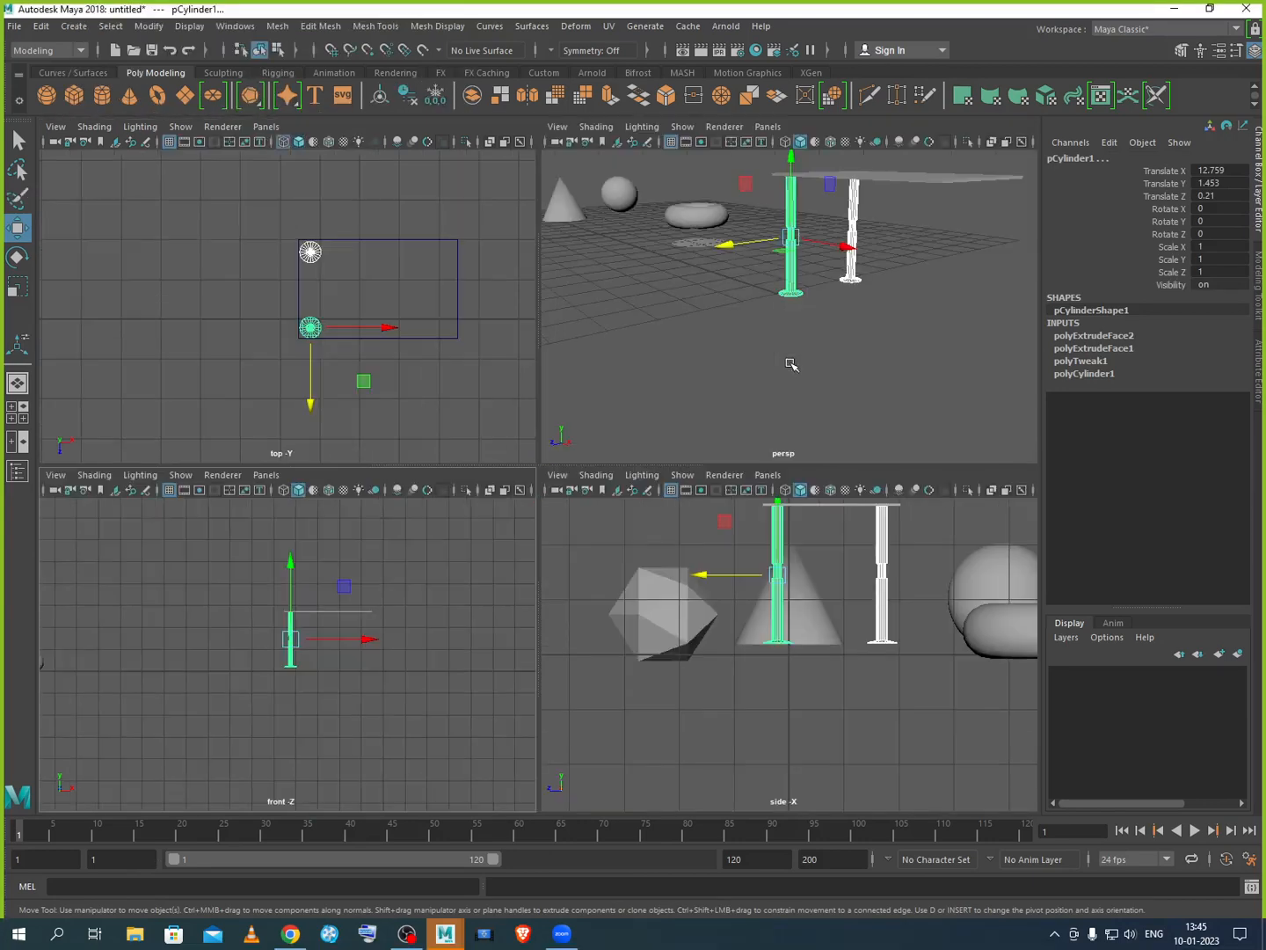
pyautogui.scroll(2, 848, 226)
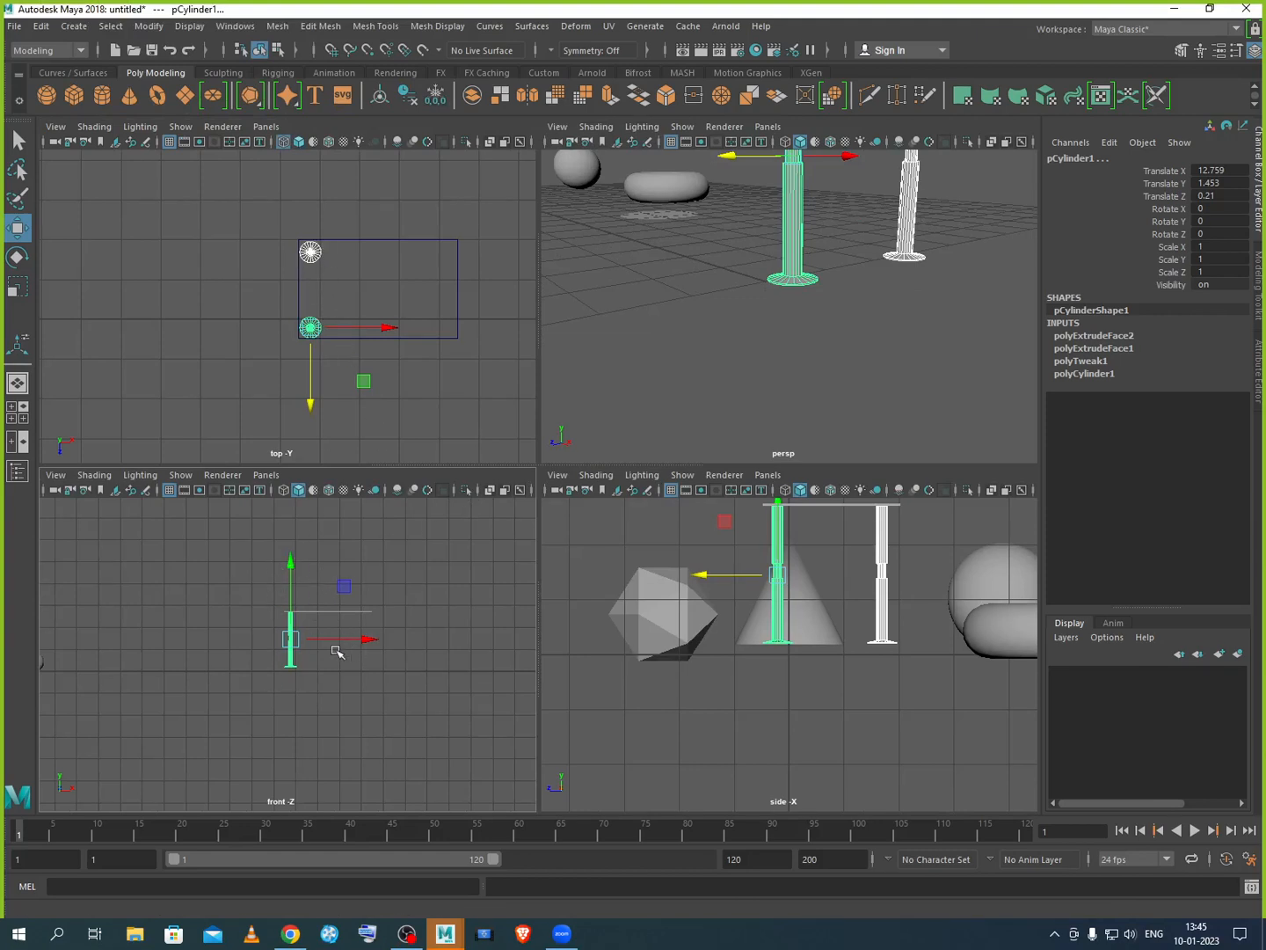
# Step: Duplicate the two selected legs in the front view and move the copies along X to about 16.128, under the tabletop's opposite end
pyautogui.press('space')
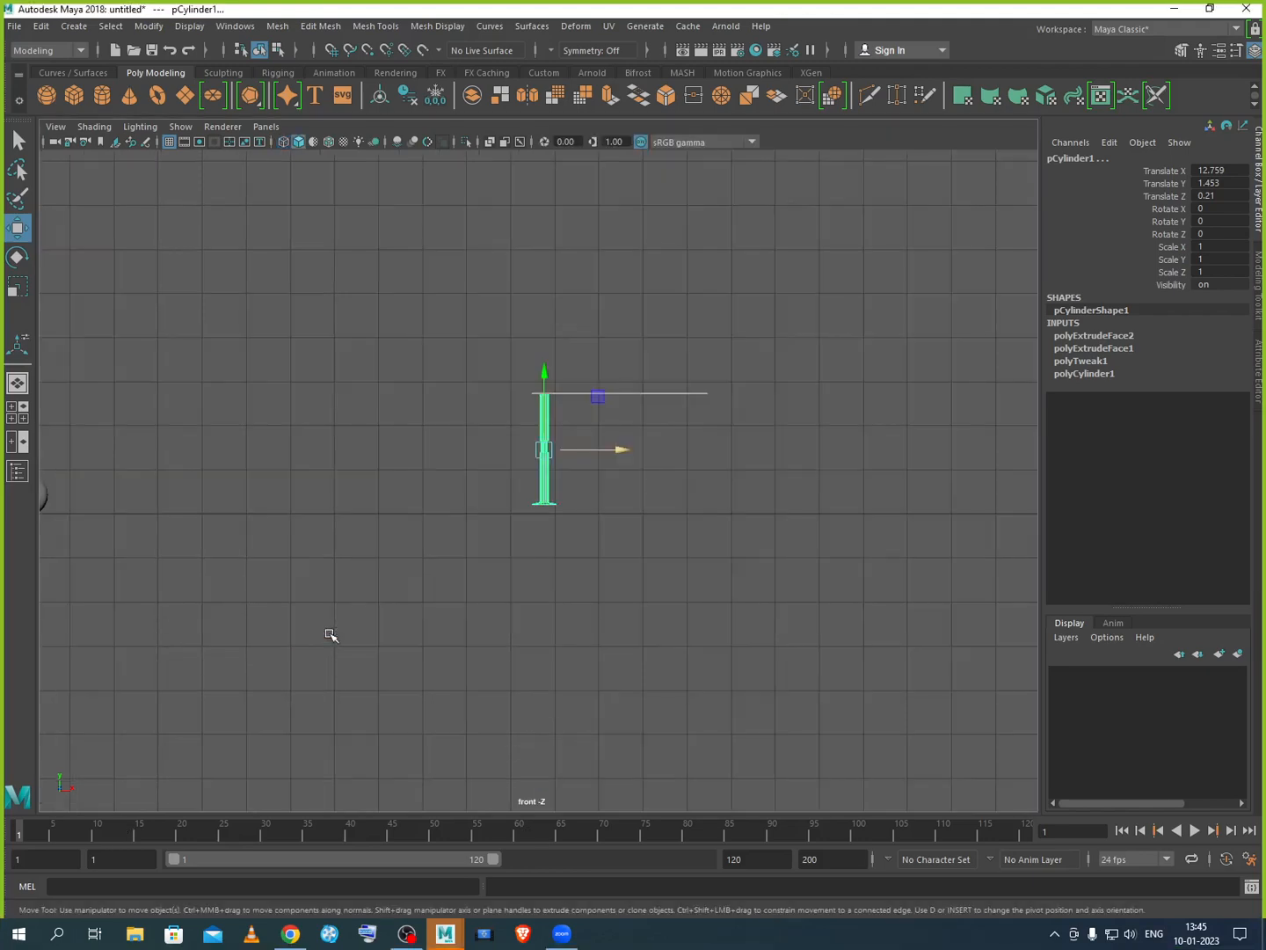
pyautogui.hotkey('ctrl', 'd')
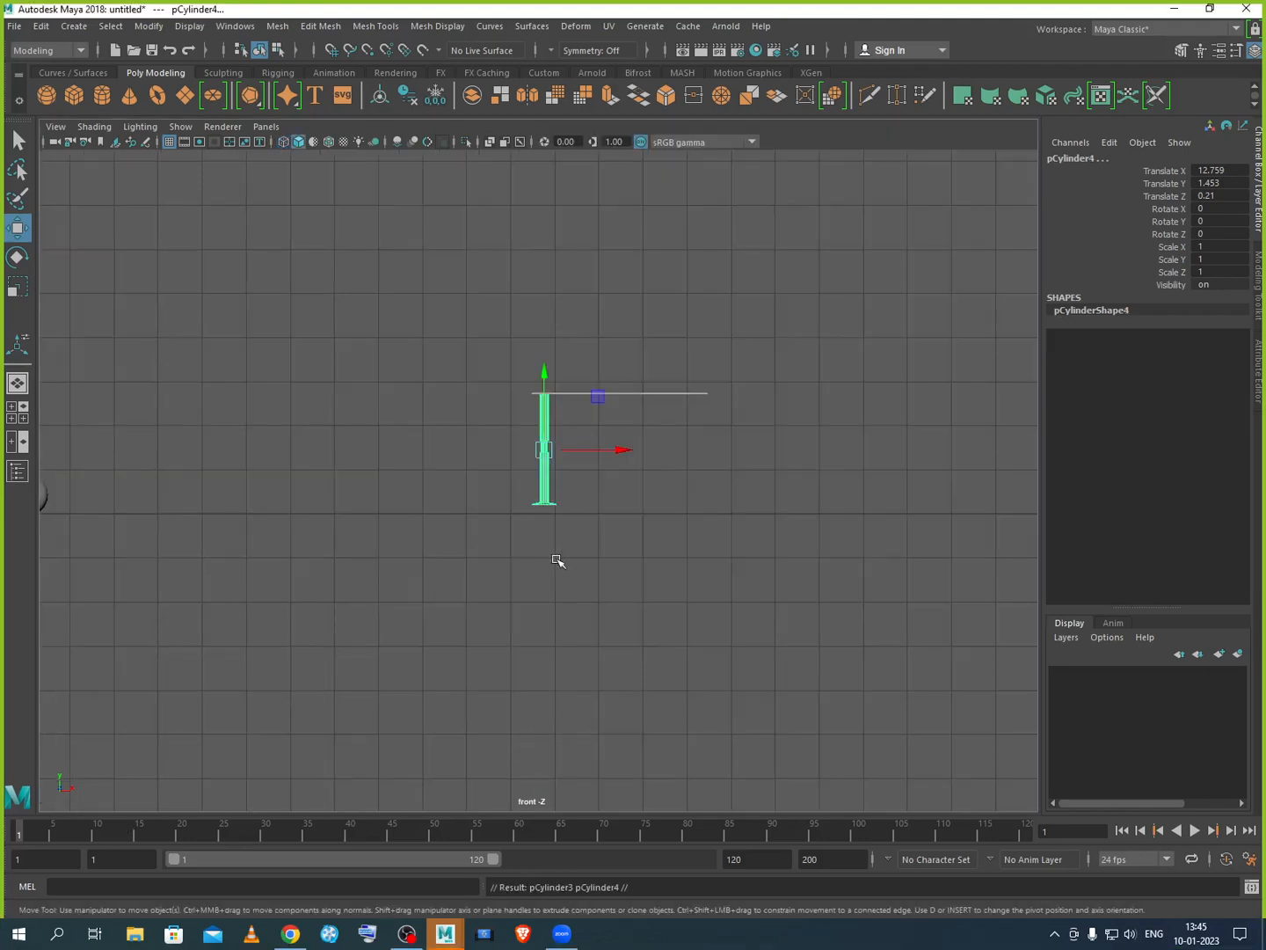
pyautogui.moveTo(618, 462); pyautogui.dragTo(748, 460)
pyautogui.scroll(2, 747, 460)
pyautogui.scroll(2, 784, 418)
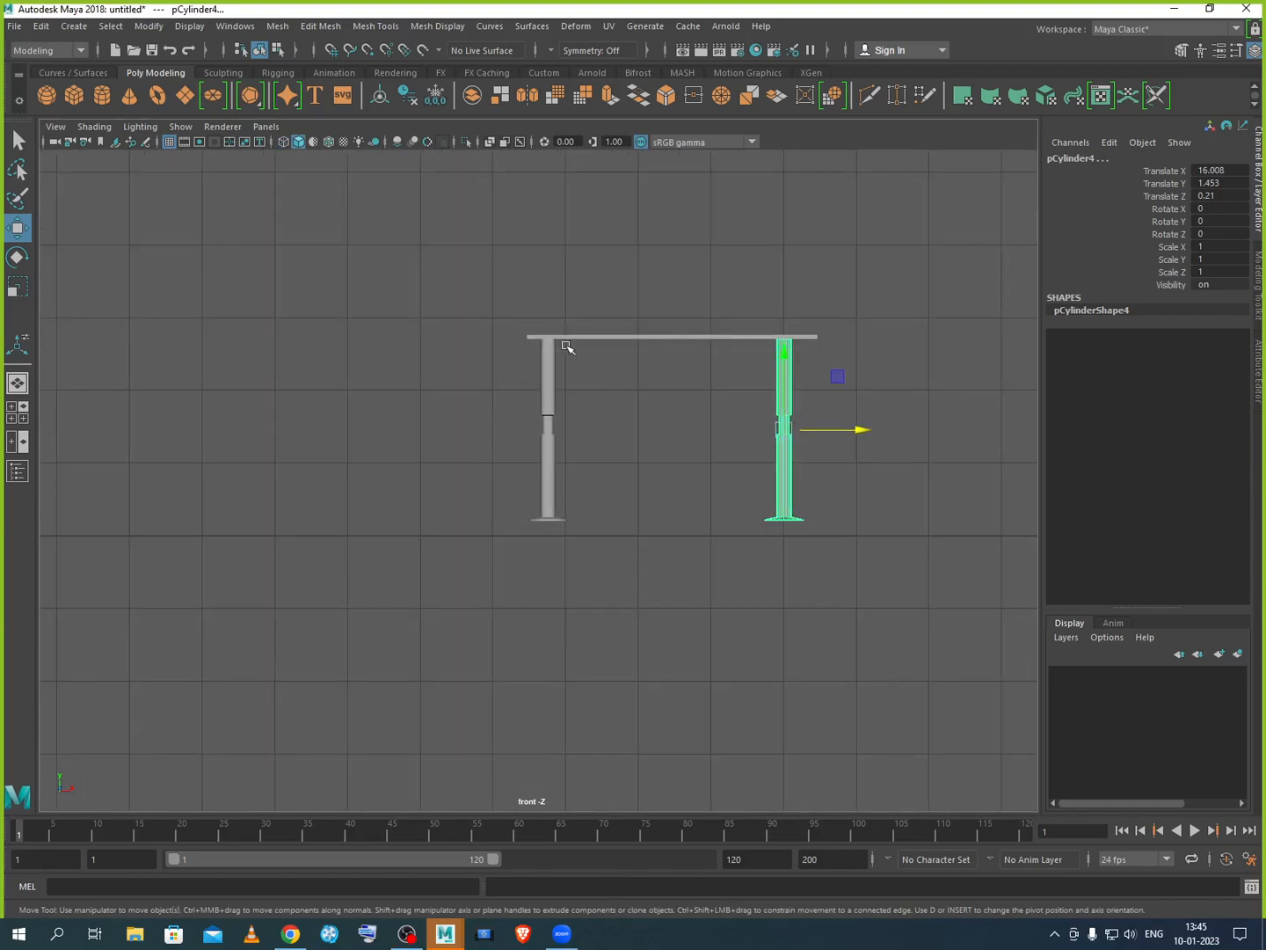
pyautogui.moveTo(856, 428); pyautogui.dragTo(865, 429)
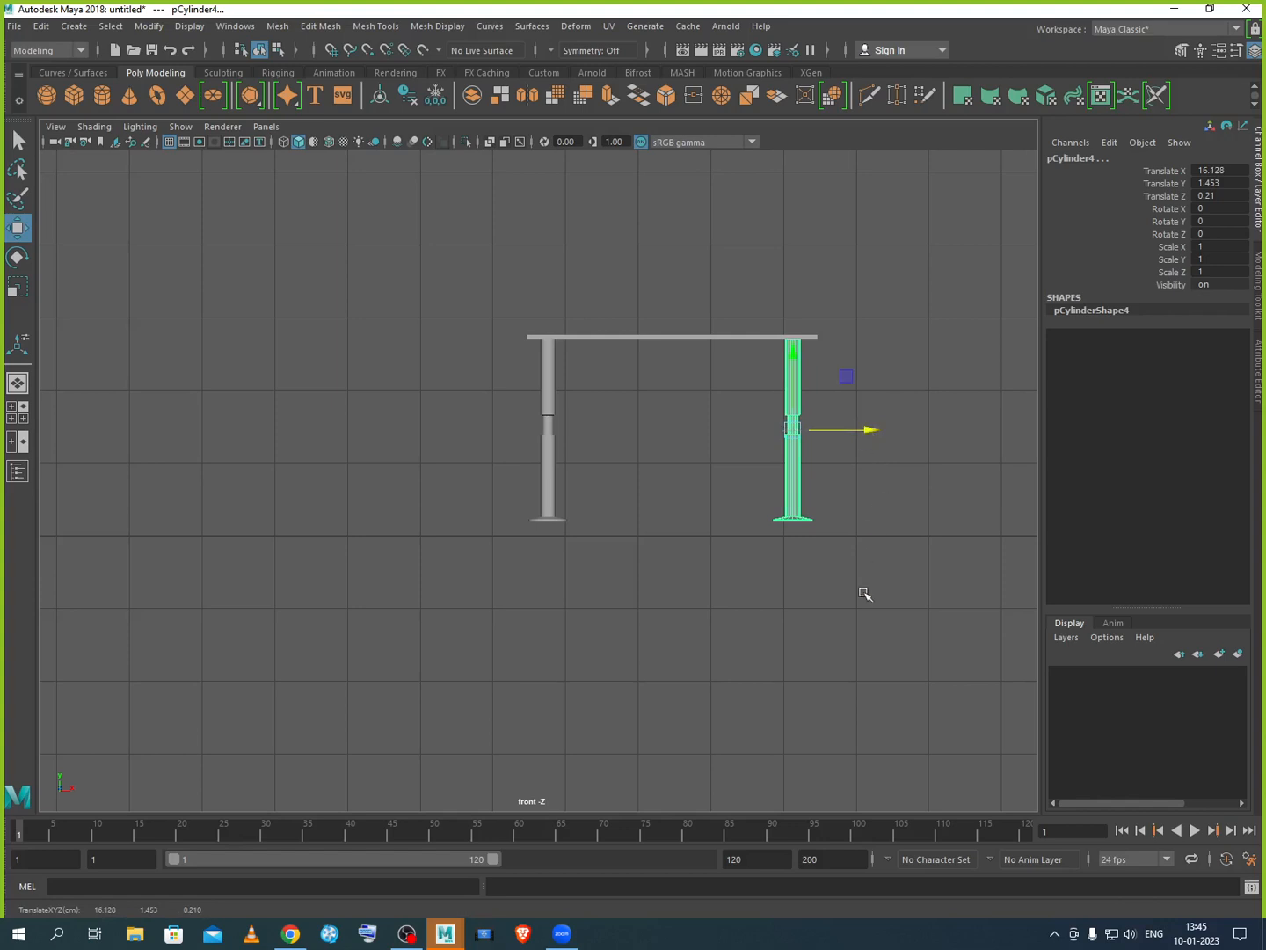
# Step: Inspect the four-legged table in perspective and compare it with the pipe-leg table reference photo in Chrome
pyautogui.press('space')
pyautogui.press('space')
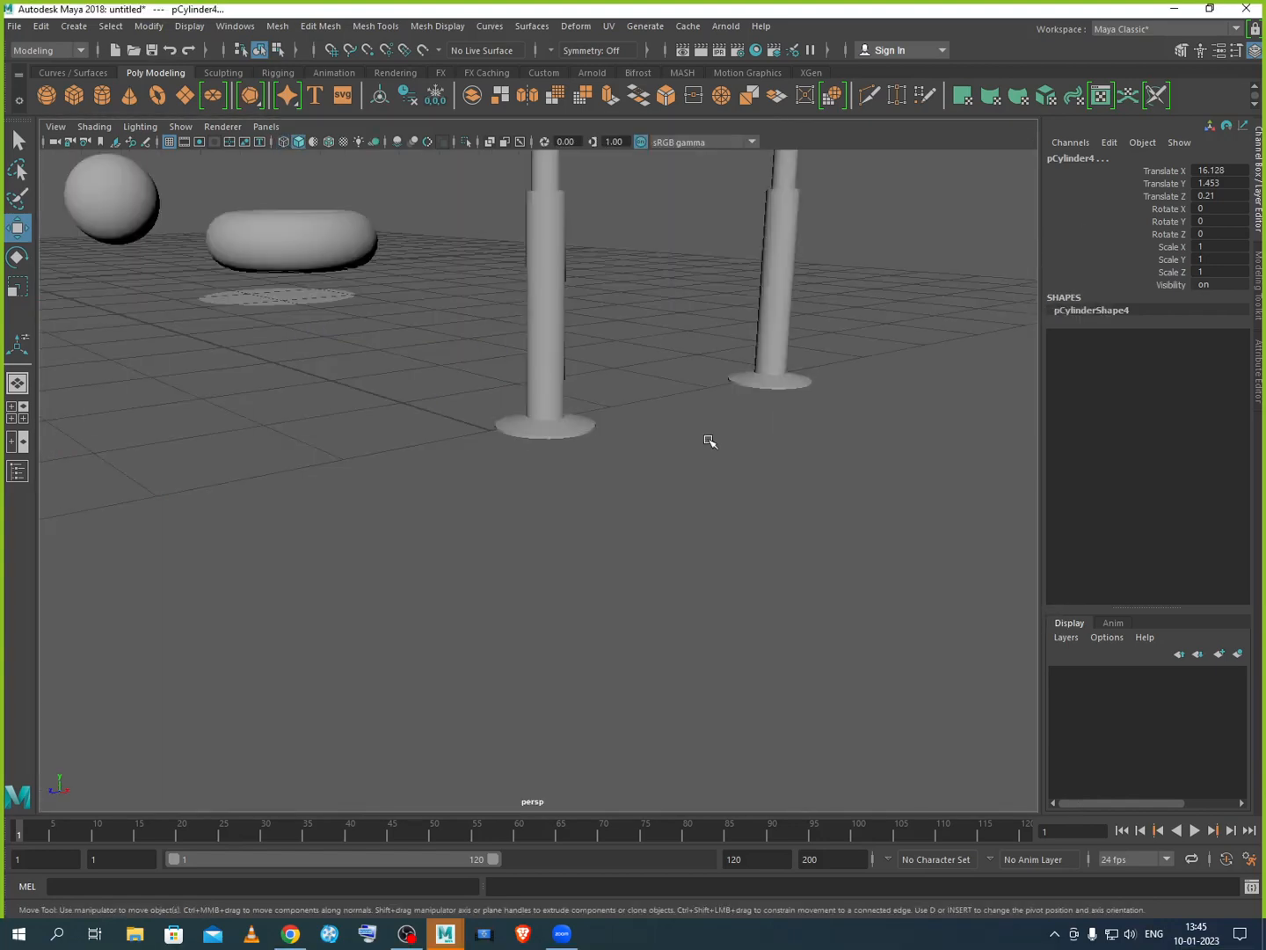
pyautogui.scroll(-4, 710, 440)
pyautogui.click(737, 520)
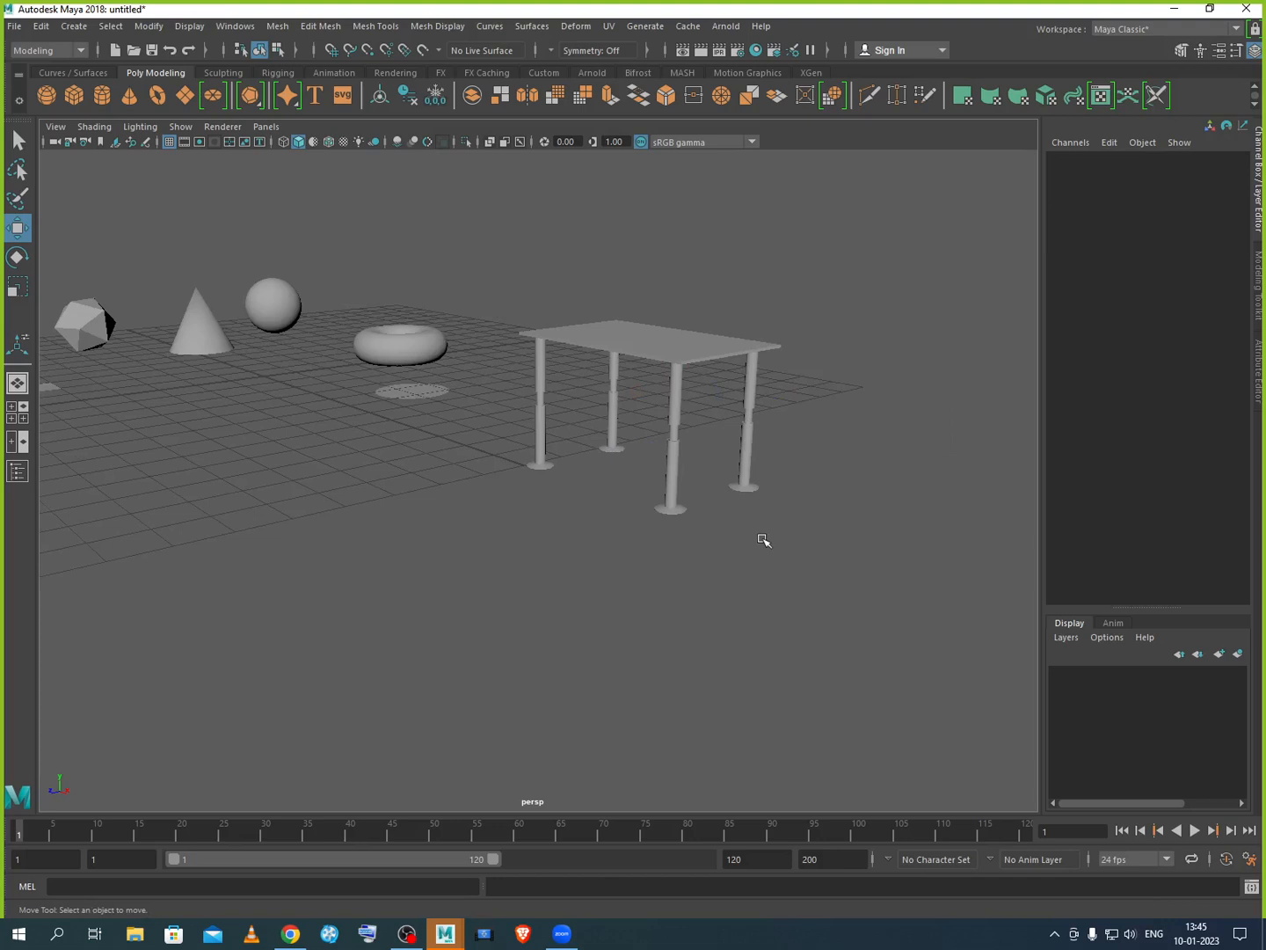
pyautogui.click(289, 934)
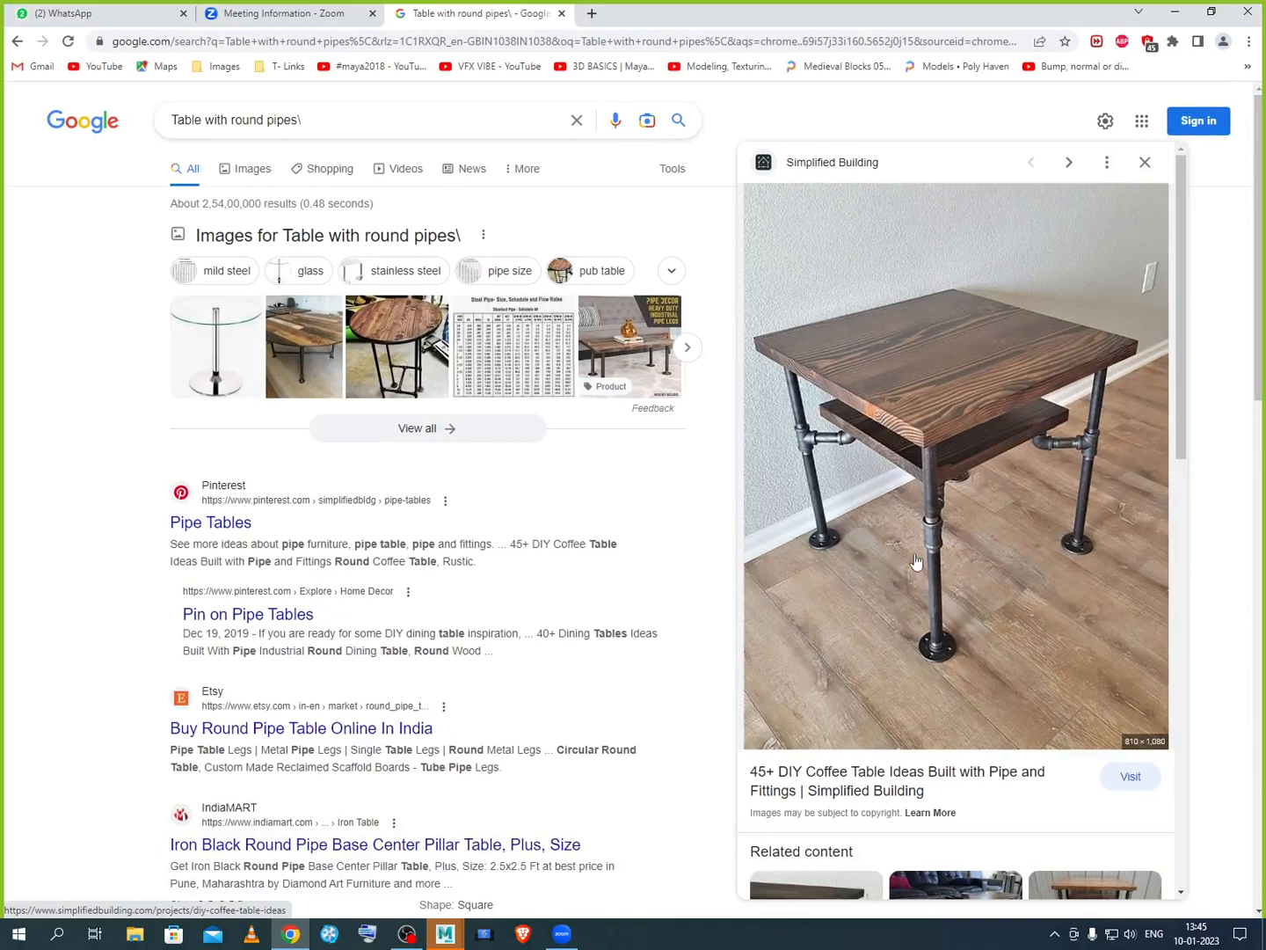
pyautogui.click(1176, 12)
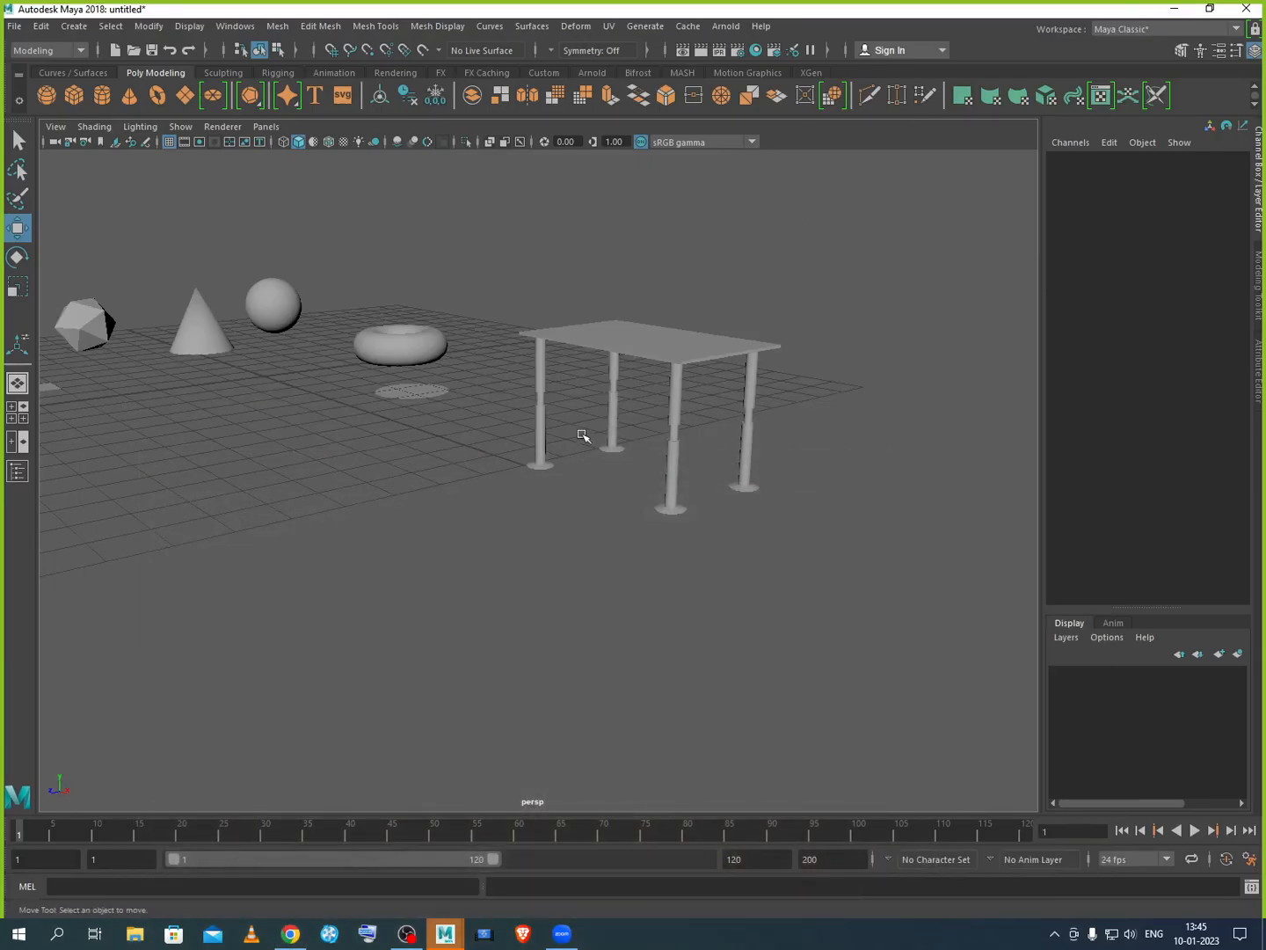
pyautogui.click(619, 348)
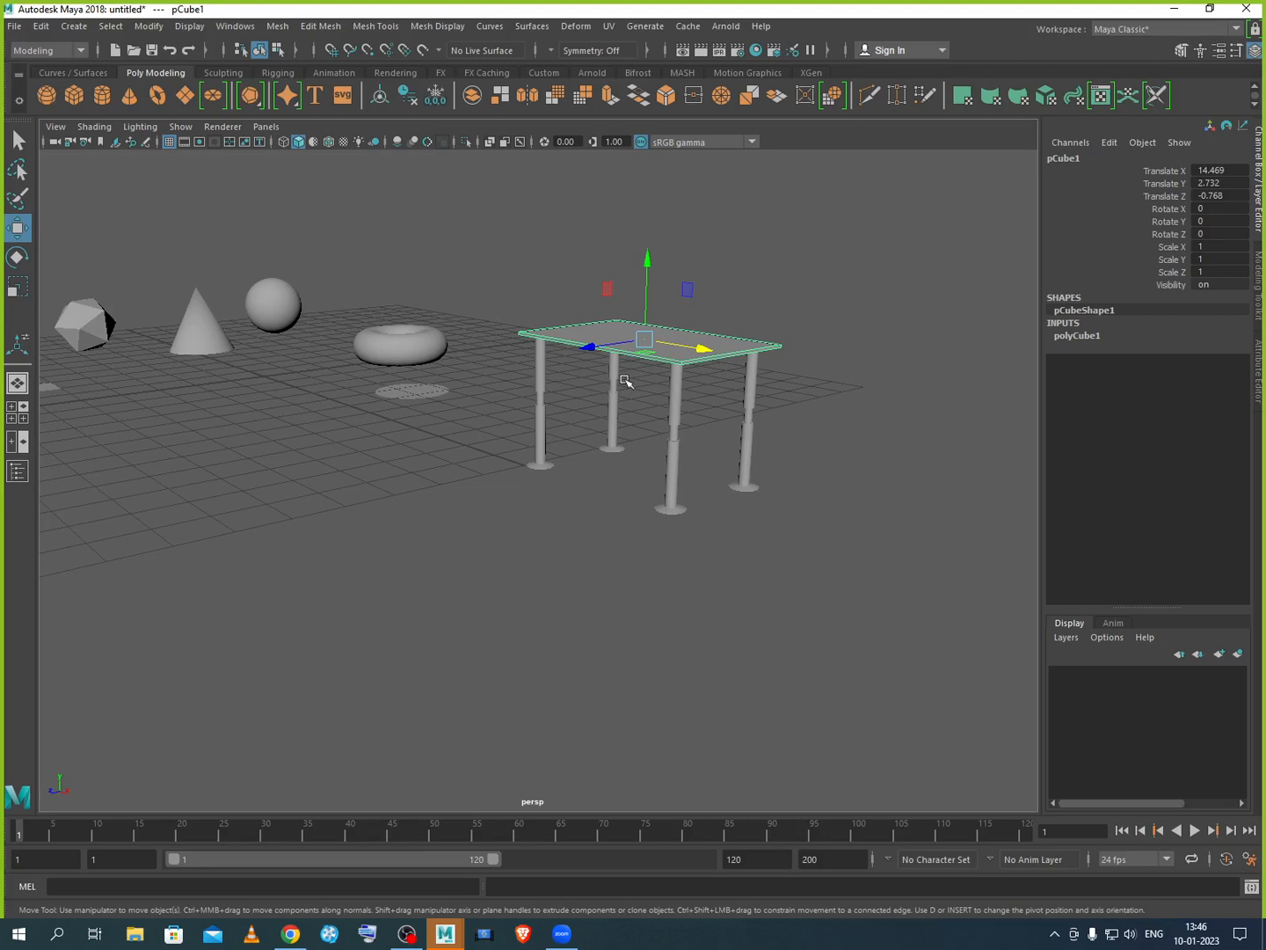
pyautogui.click(671, 453)
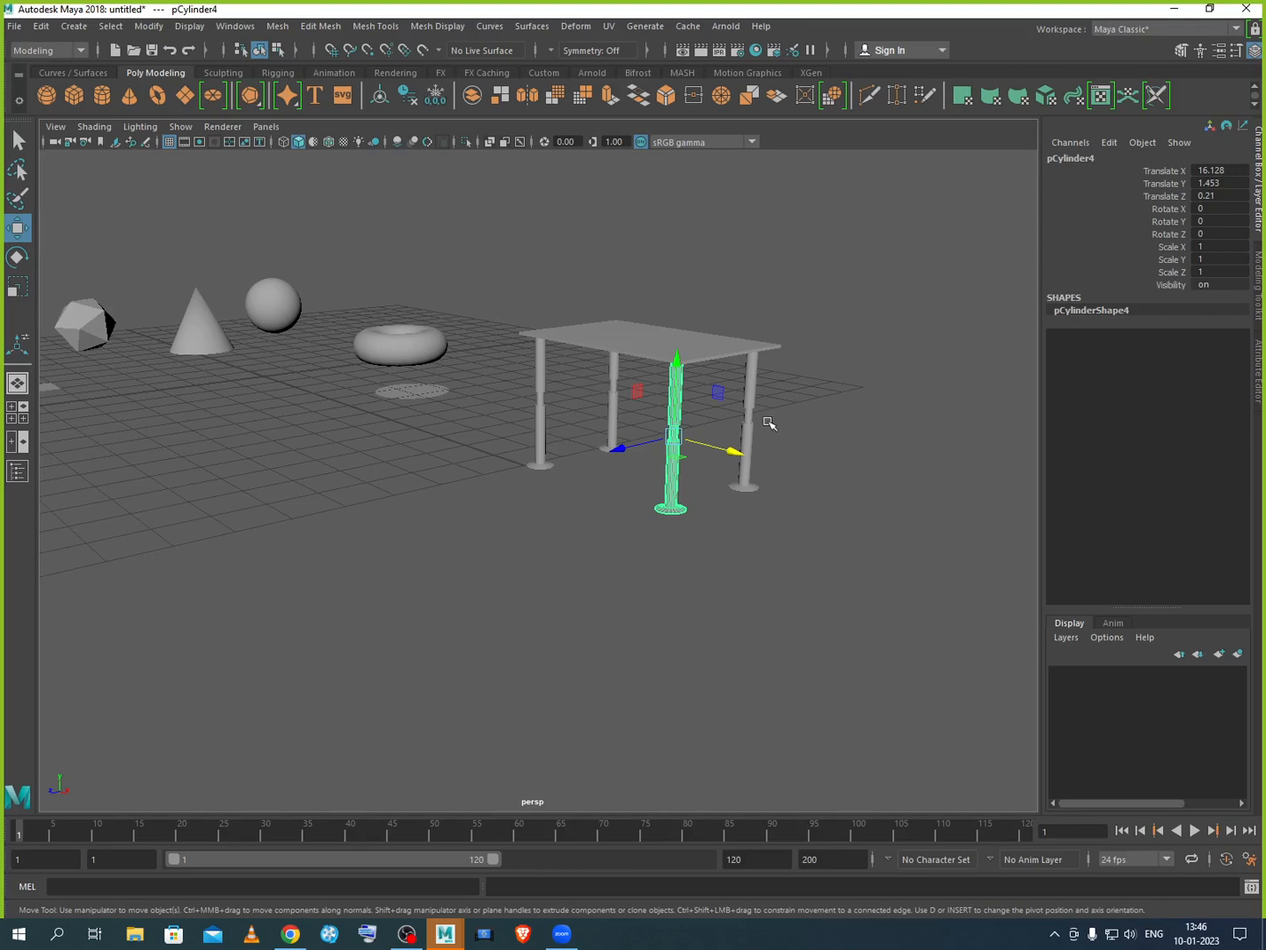
pyautogui.scroll(-3, 765, 435)
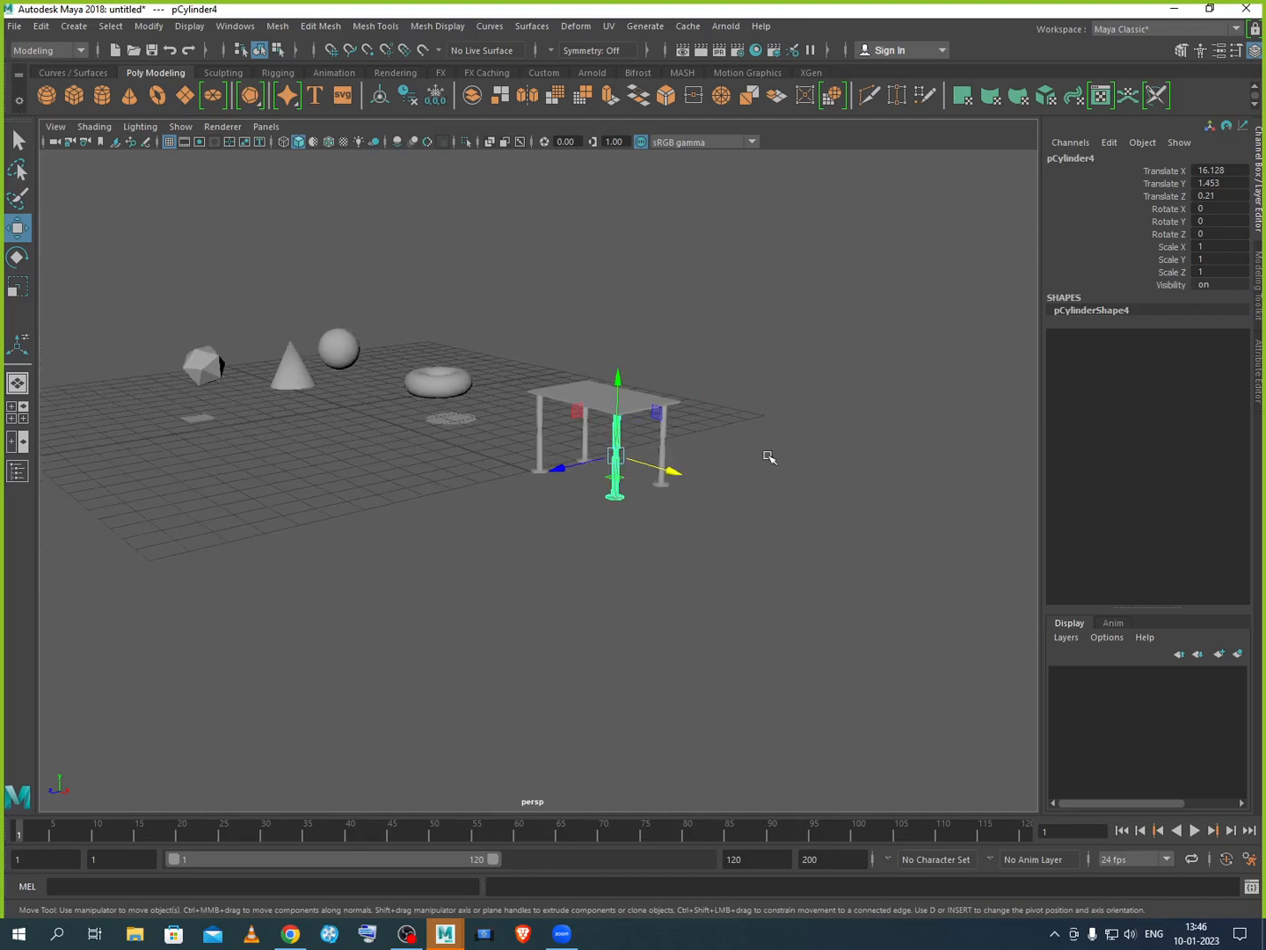
# Step: Select the whole table, including the tabletop and all four legs, and delete it
pyautogui.click(549, 448)
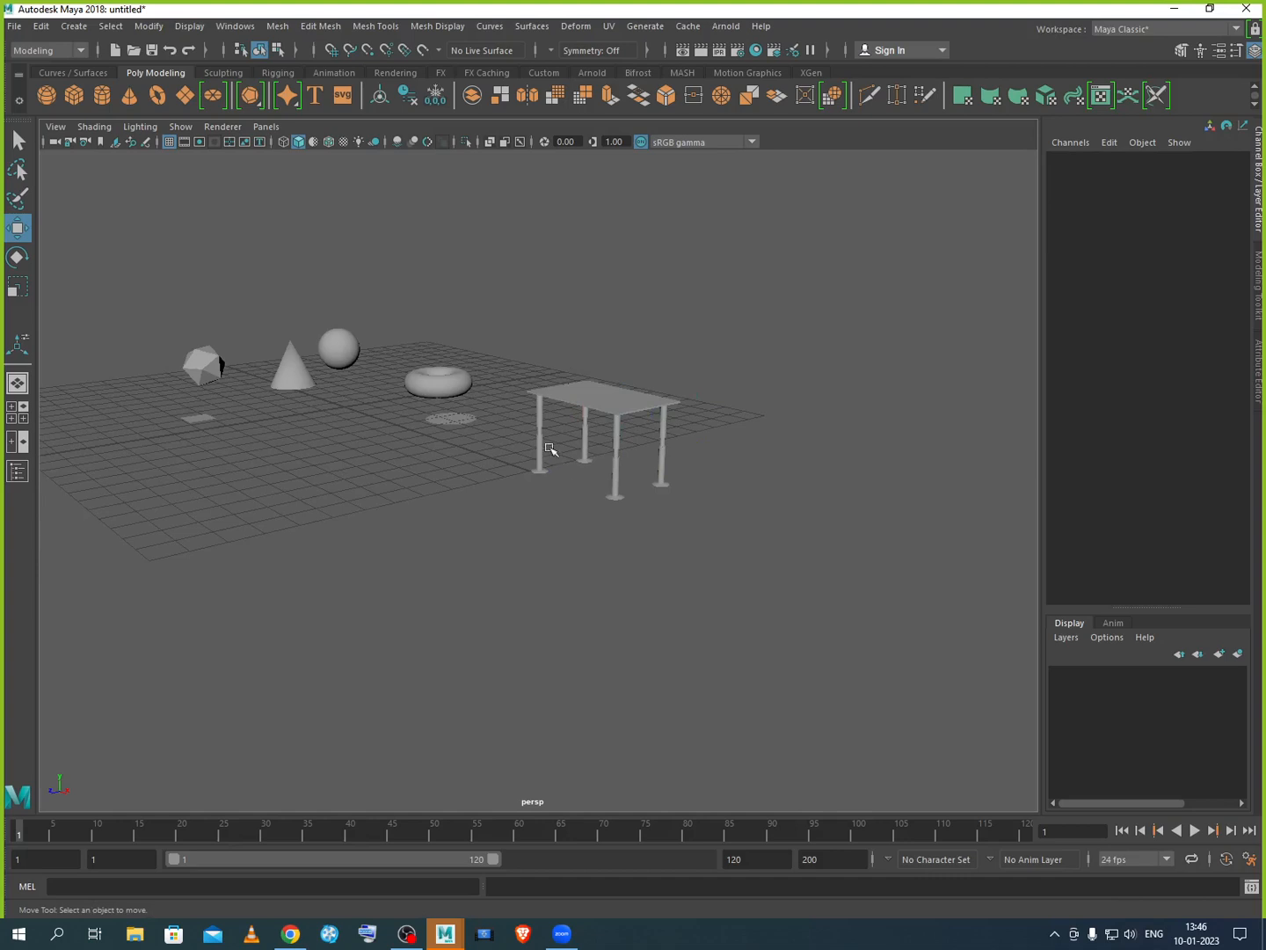
pyautogui.moveTo(529, 361); pyautogui.dragTo(732, 511)
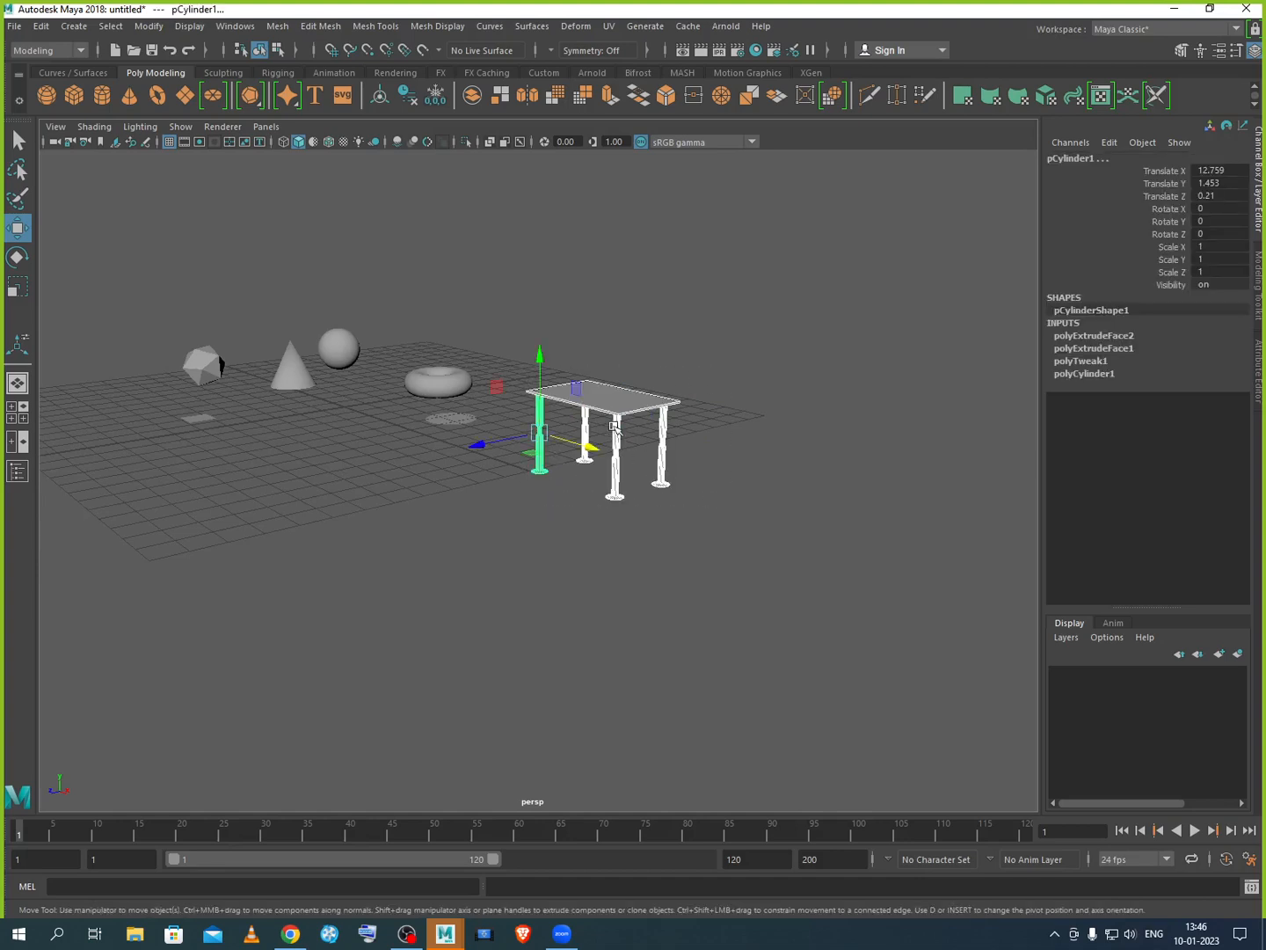
pyautogui.press('Delete')
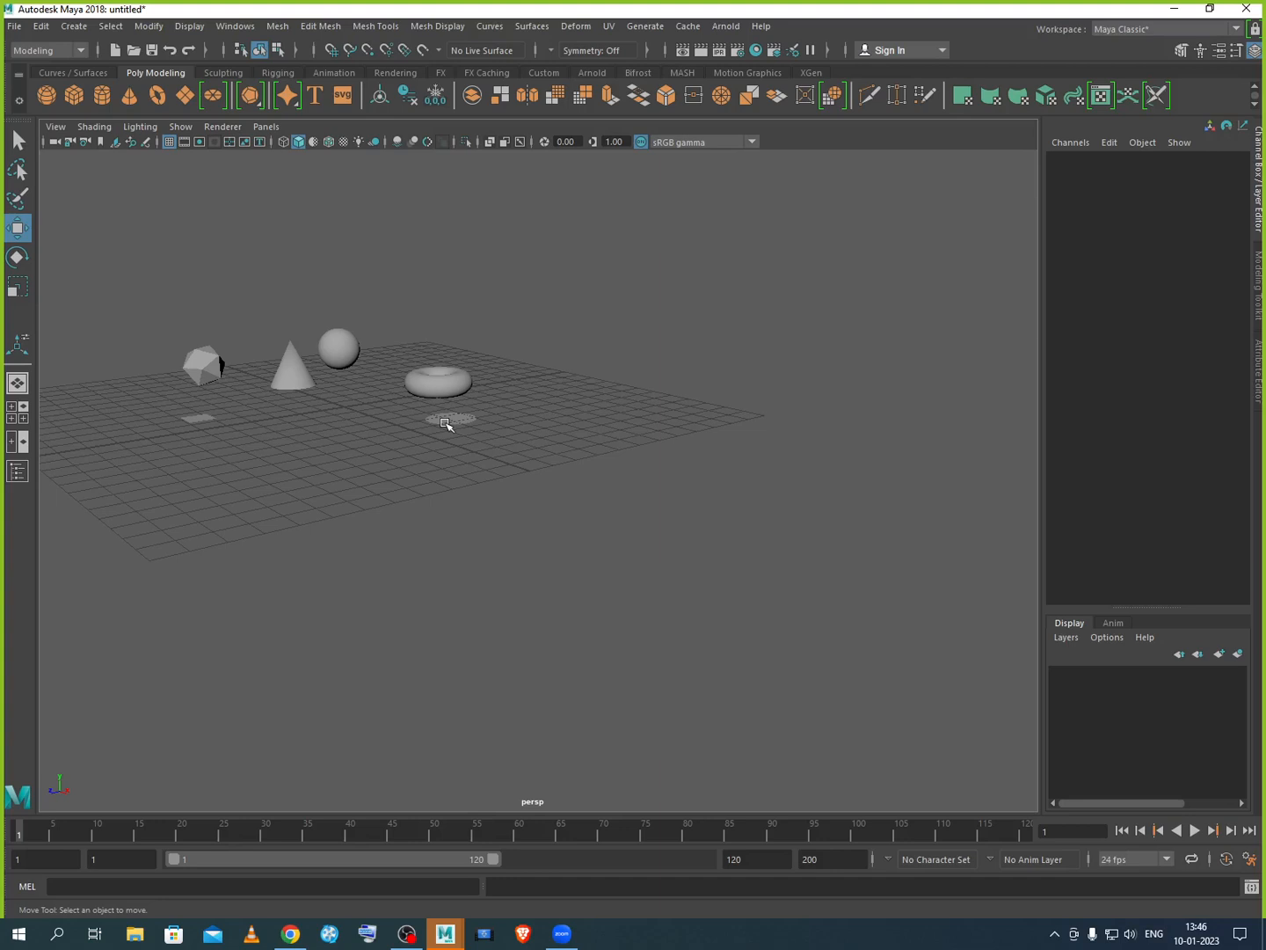
# Step: Move the torus along Z to about 0.621, in front of the cone
pyautogui.scroll(3, 434, 347)
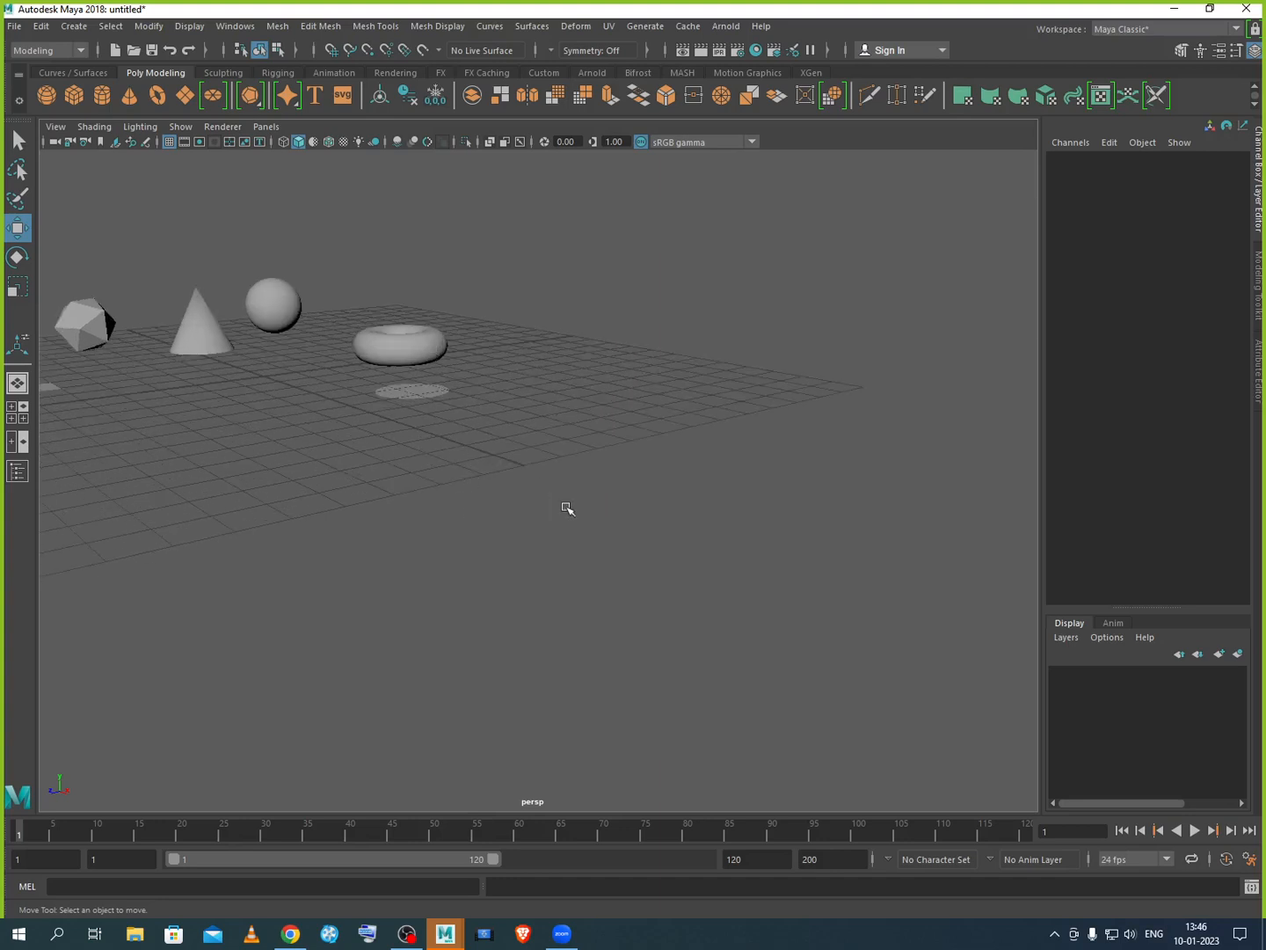
pyautogui.scroll(5, 505, 503)
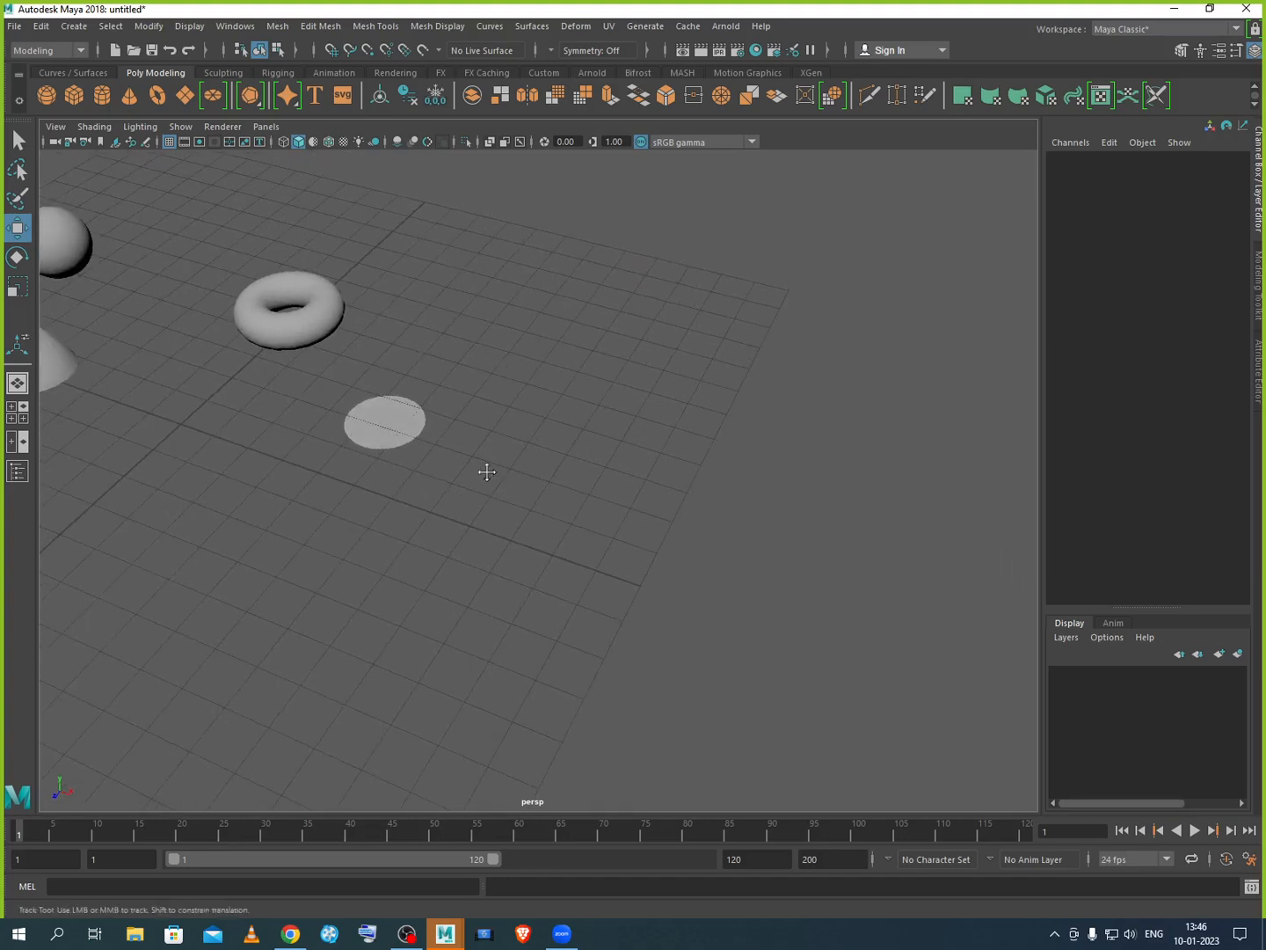
pyautogui.scroll(-4, 604, 501)
pyautogui.keyDown('alt'); pyautogui.moveTo(633, 519); pyautogui.dragTo(835, 582, button='middle'); pyautogui.keyUp('alt')
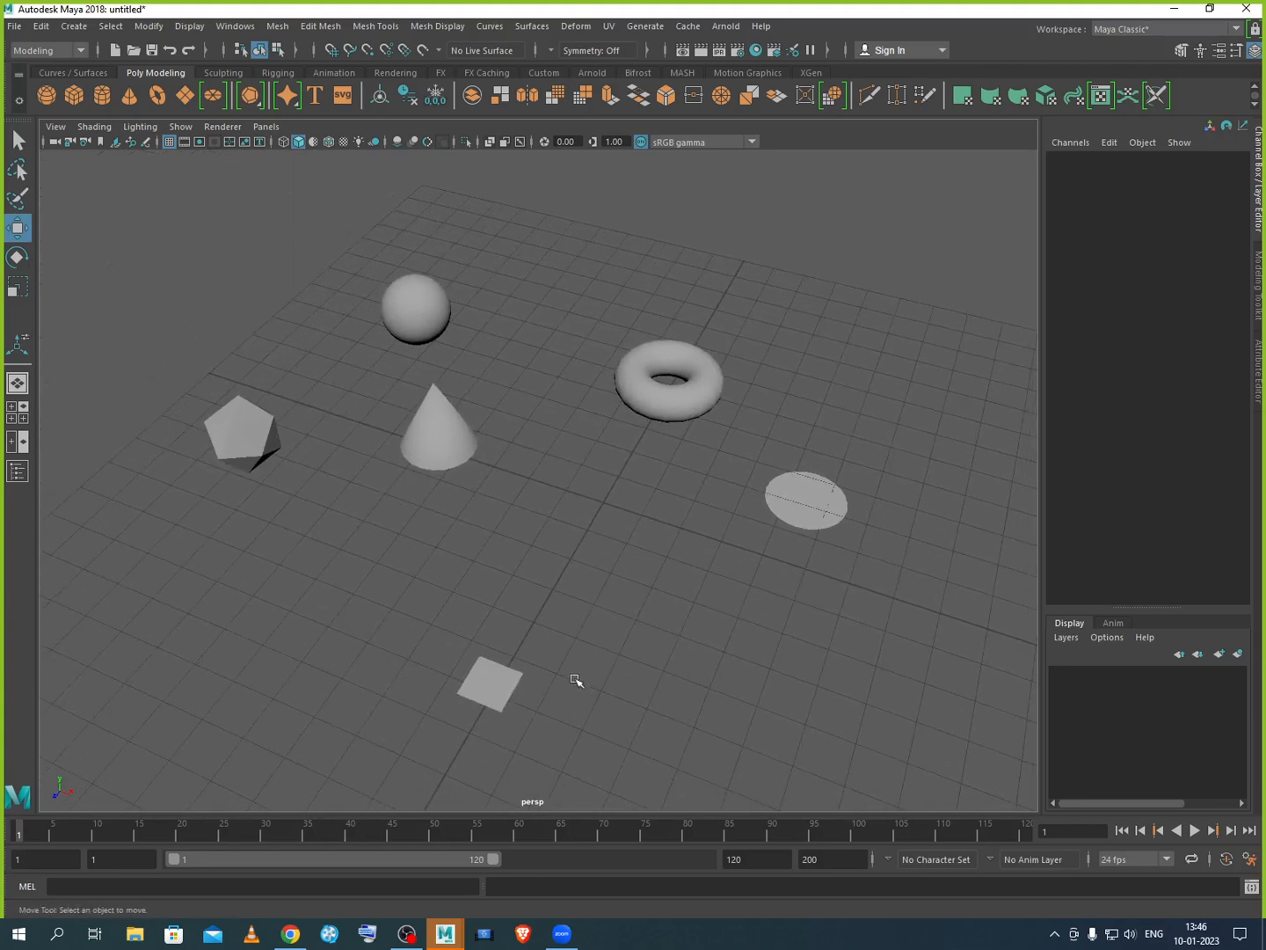
pyautogui.click(667, 393)
pyautogui.moveTo(650, 430); pyautogui.dragTo(568, 557)
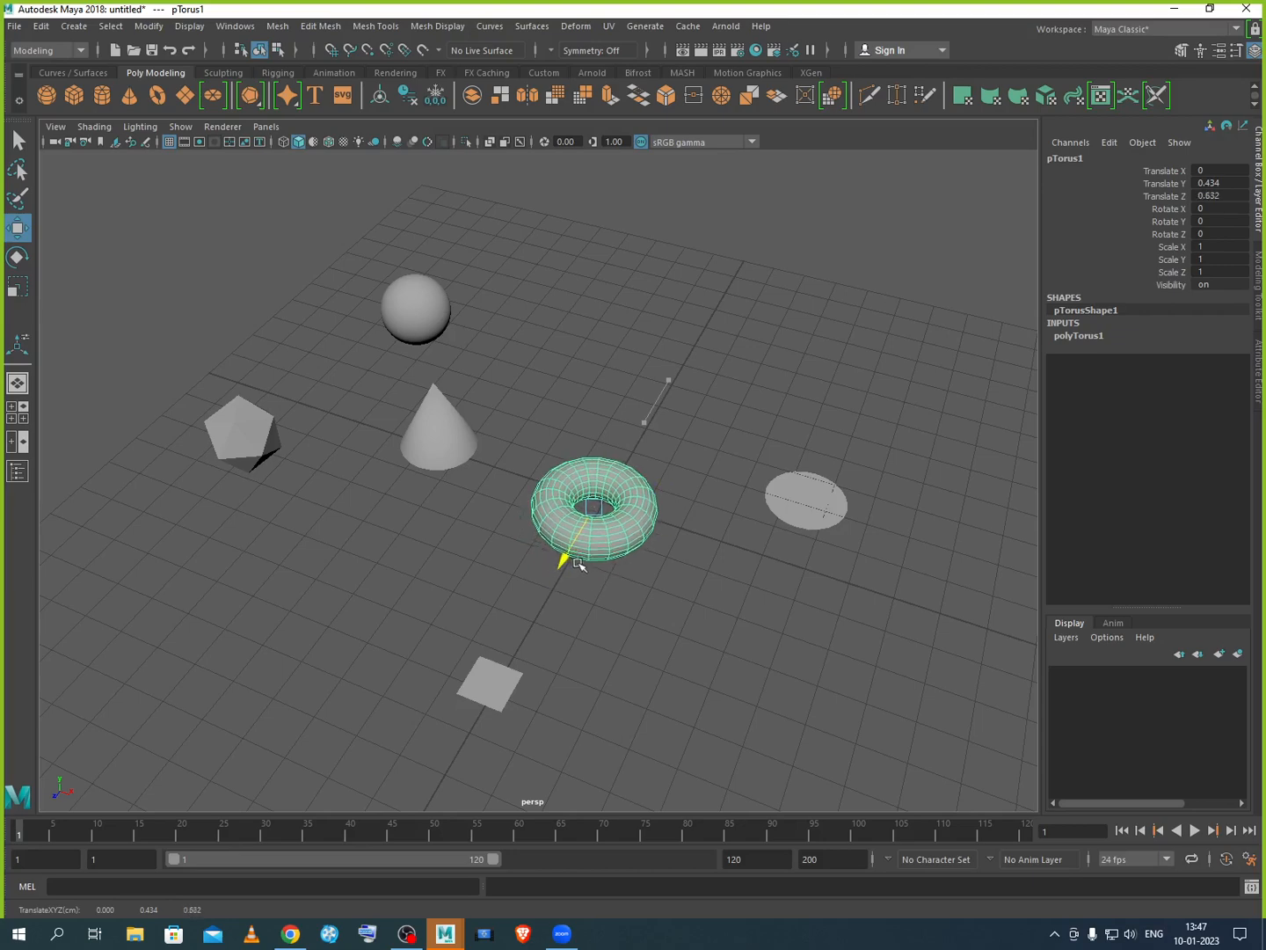
pyautogui.scroll(2, 621, 573)
pyautogui.keyDown('alt'); pyautogui.moveTo(650, 622); pyautogui.dragTo(598, 608); pyautogui.keyUp('alt')
pyautogui.scroll(5, 602, 614)
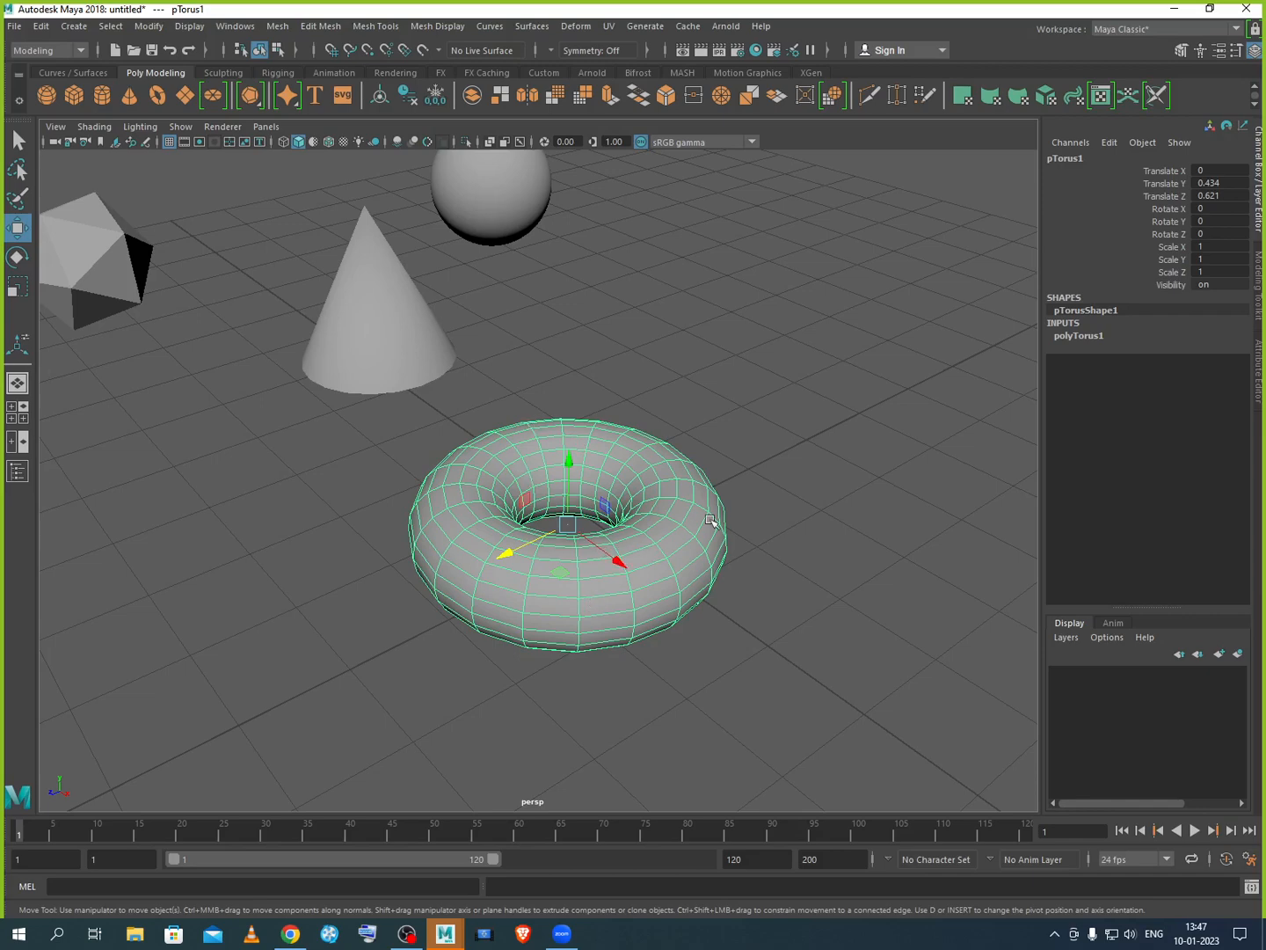
pyautogui.scroll(-5, 586, 444)
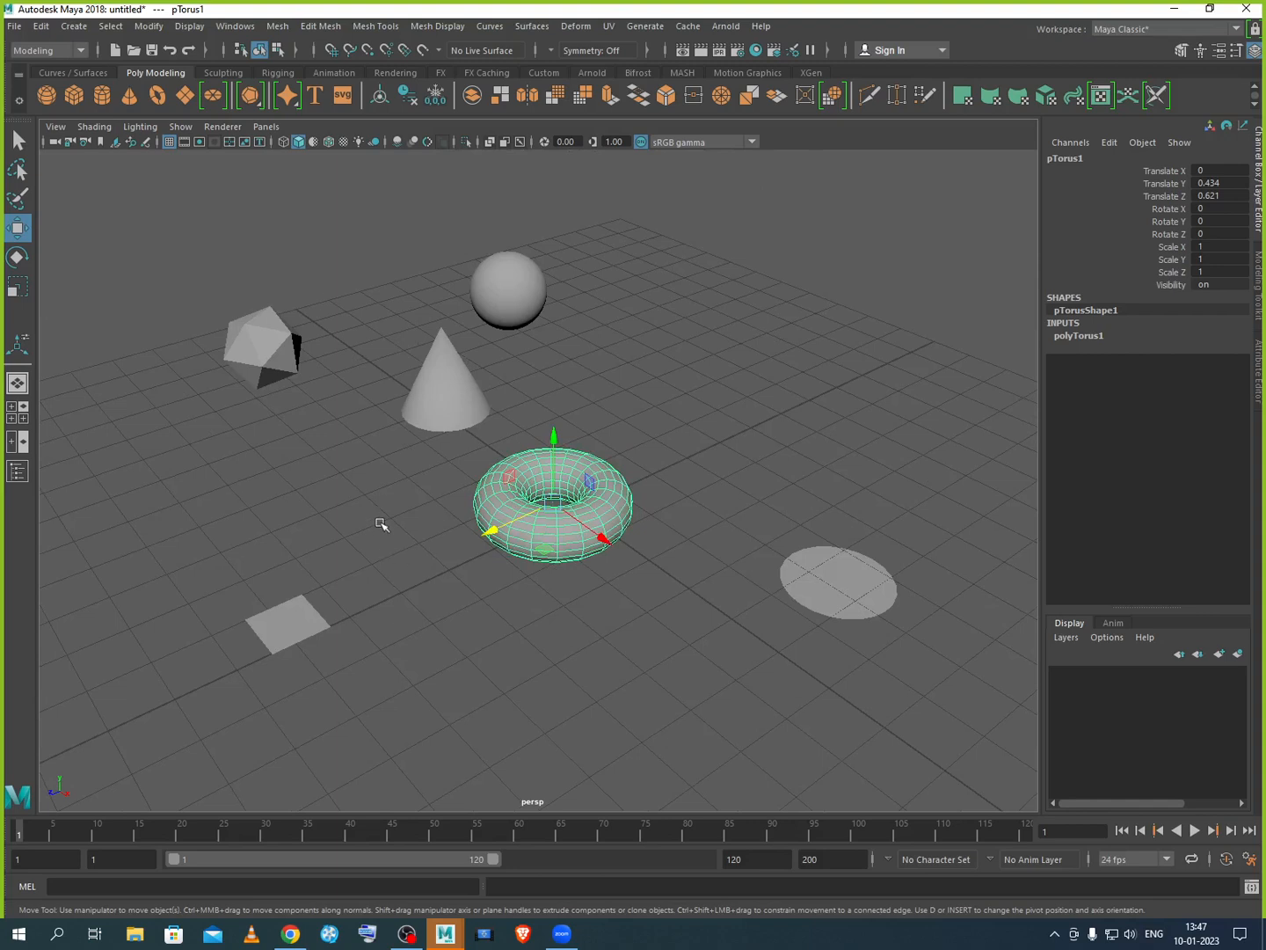
# Step: Open a blank Notepad document using the Windows Run dialog
pyautogui.press('super+r')
pyautogui.write('notepa')
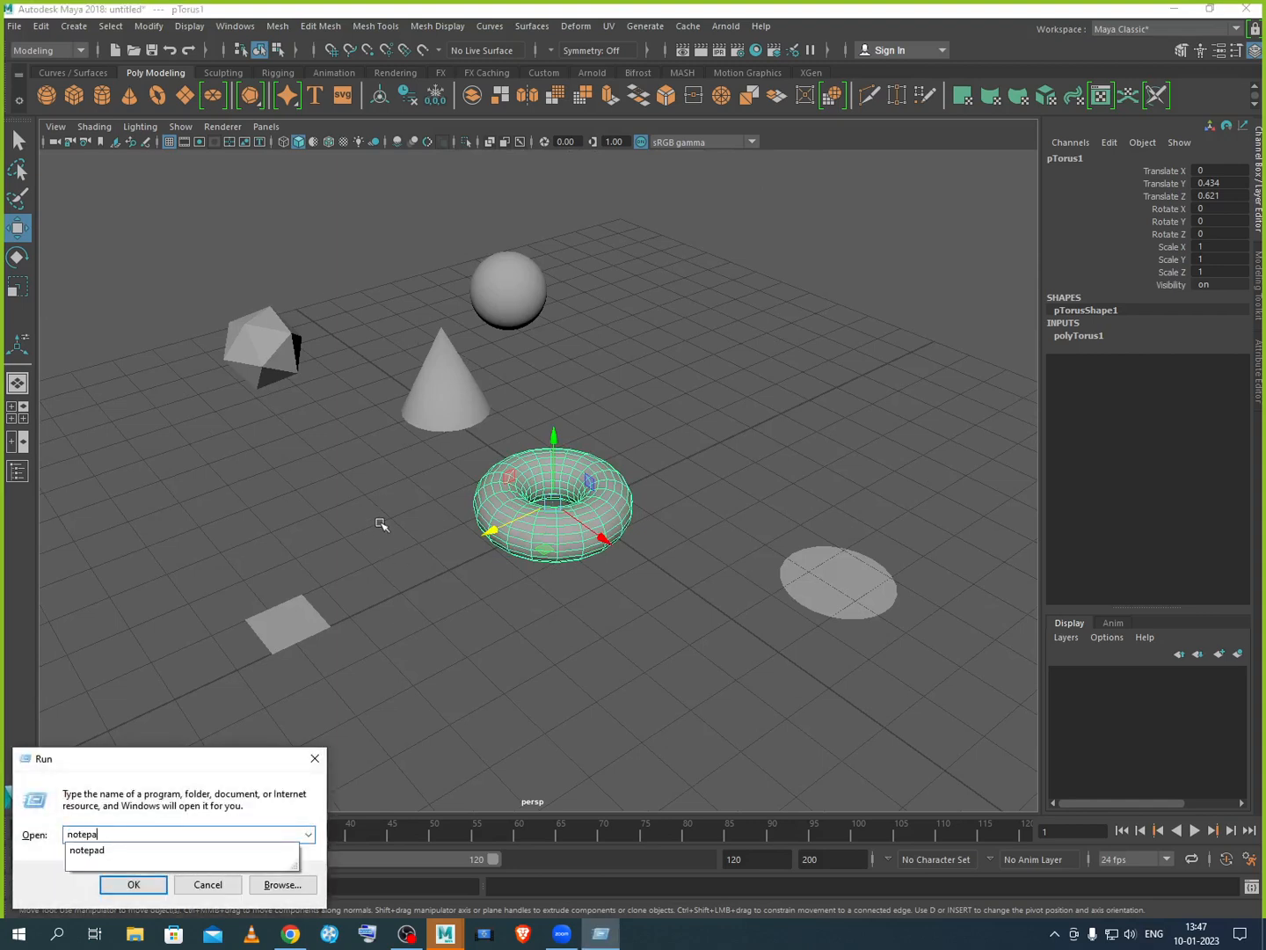
pyautogui.write('d')
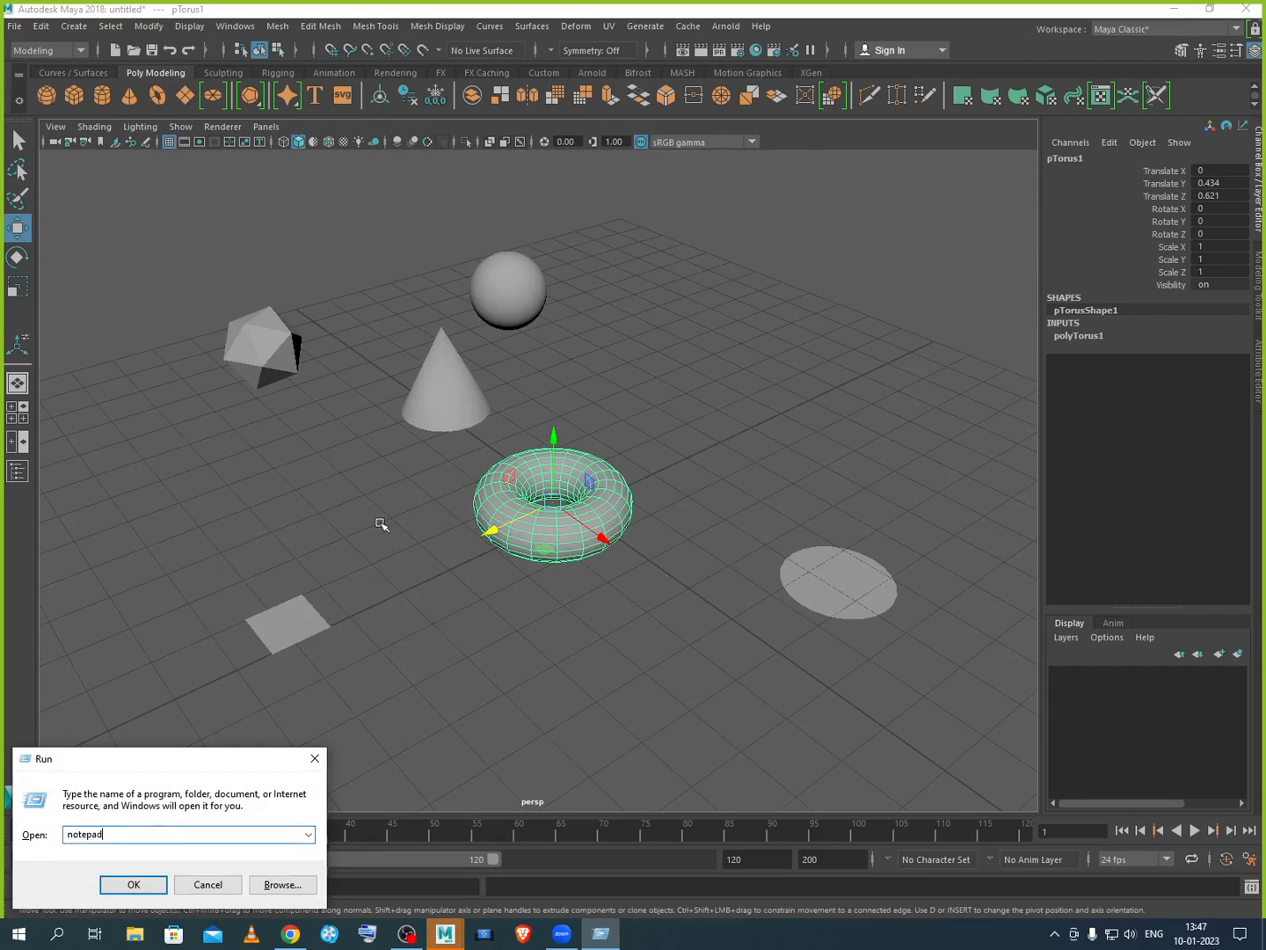
pyautogui.press('Return')
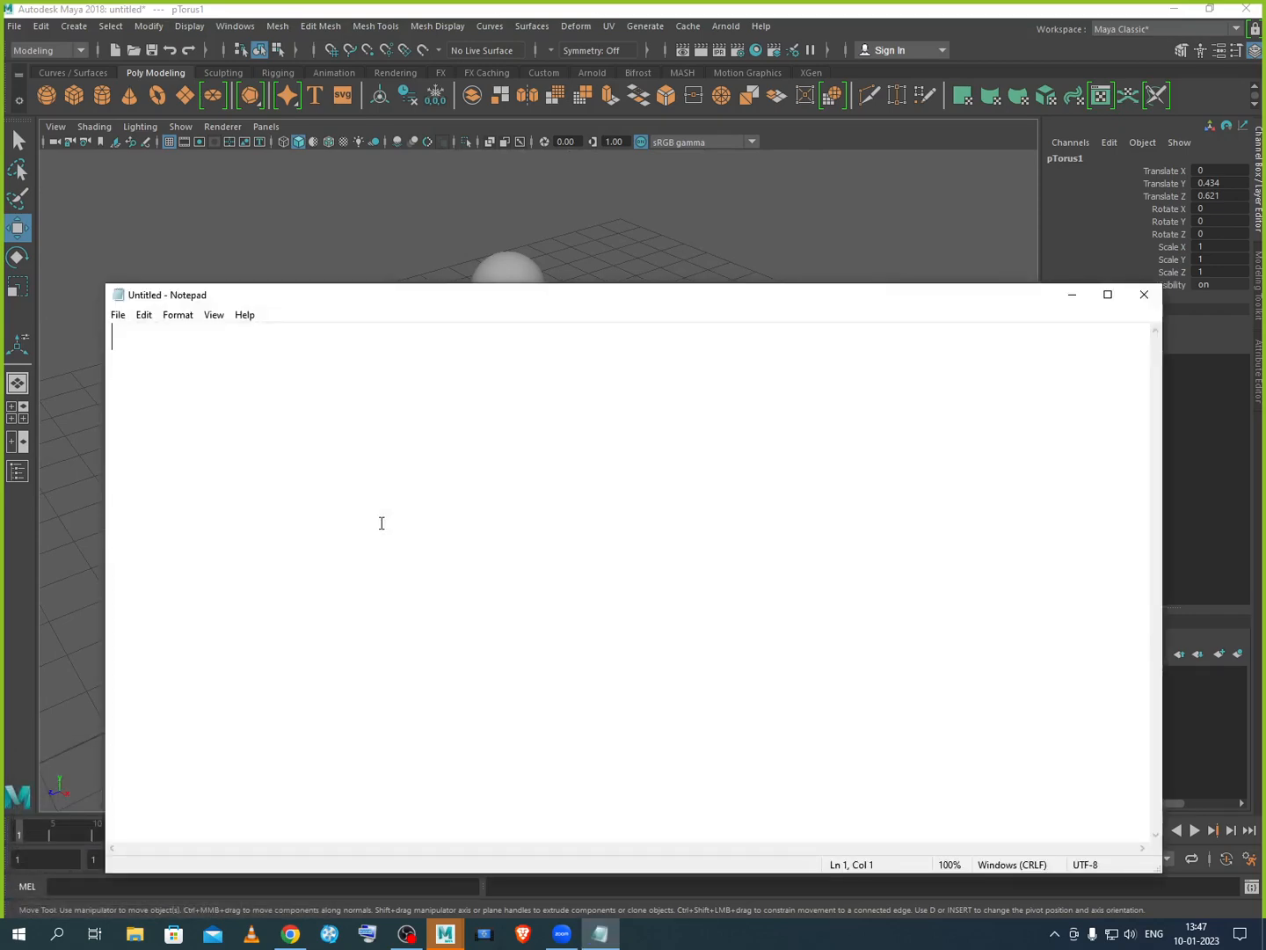
# Step: Write "Sphere min 5: Football" as the first line of the note
pyautogui.write('Sphere ')
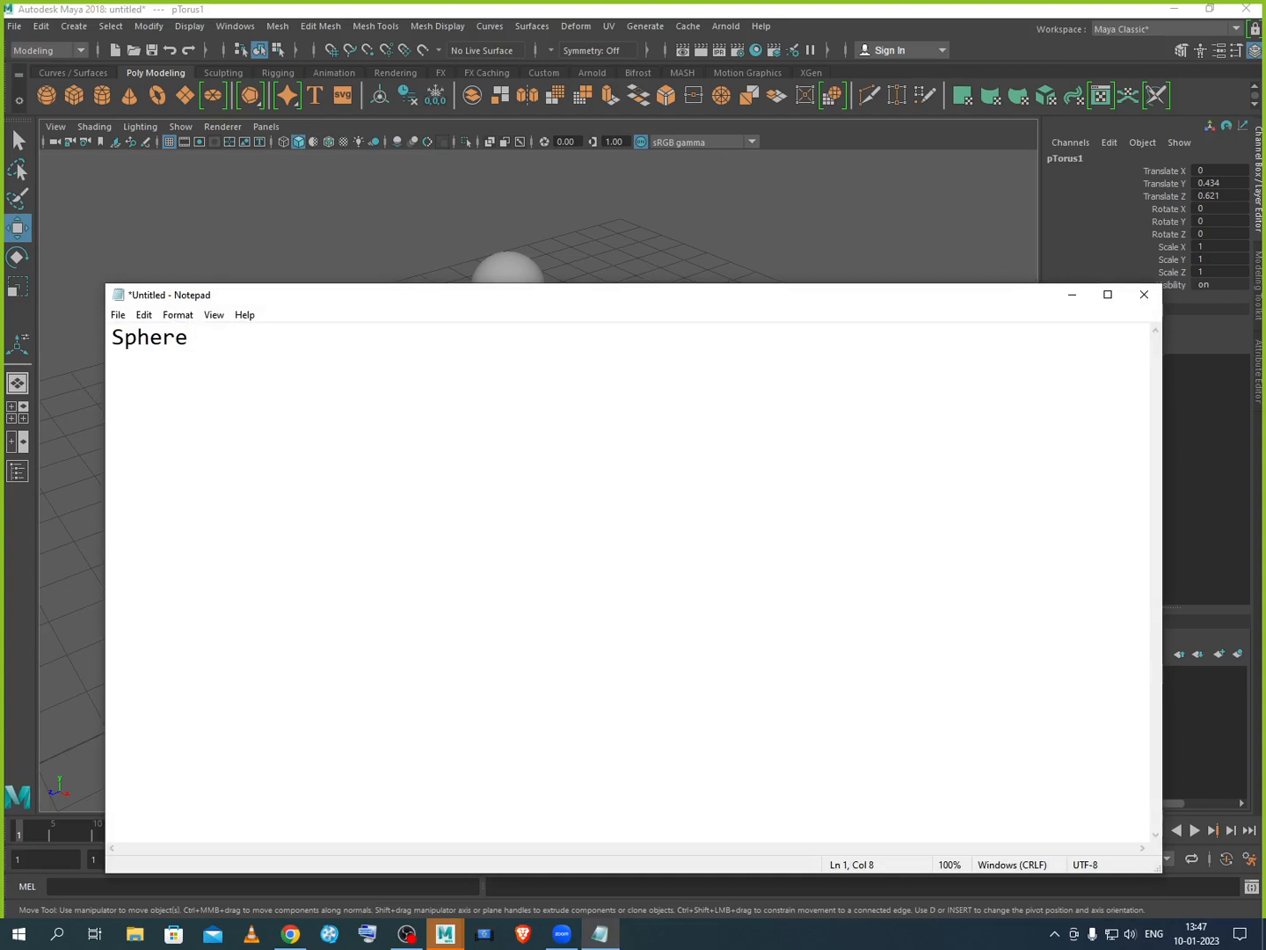
pyautogui.write('min :')
pyautogui.press('Left')
pyautogui.press('Left')
pyautogui.write('5')
pyautogui.press('Right')
pyautogui.press('Right')
pyautogui.write('Foot')
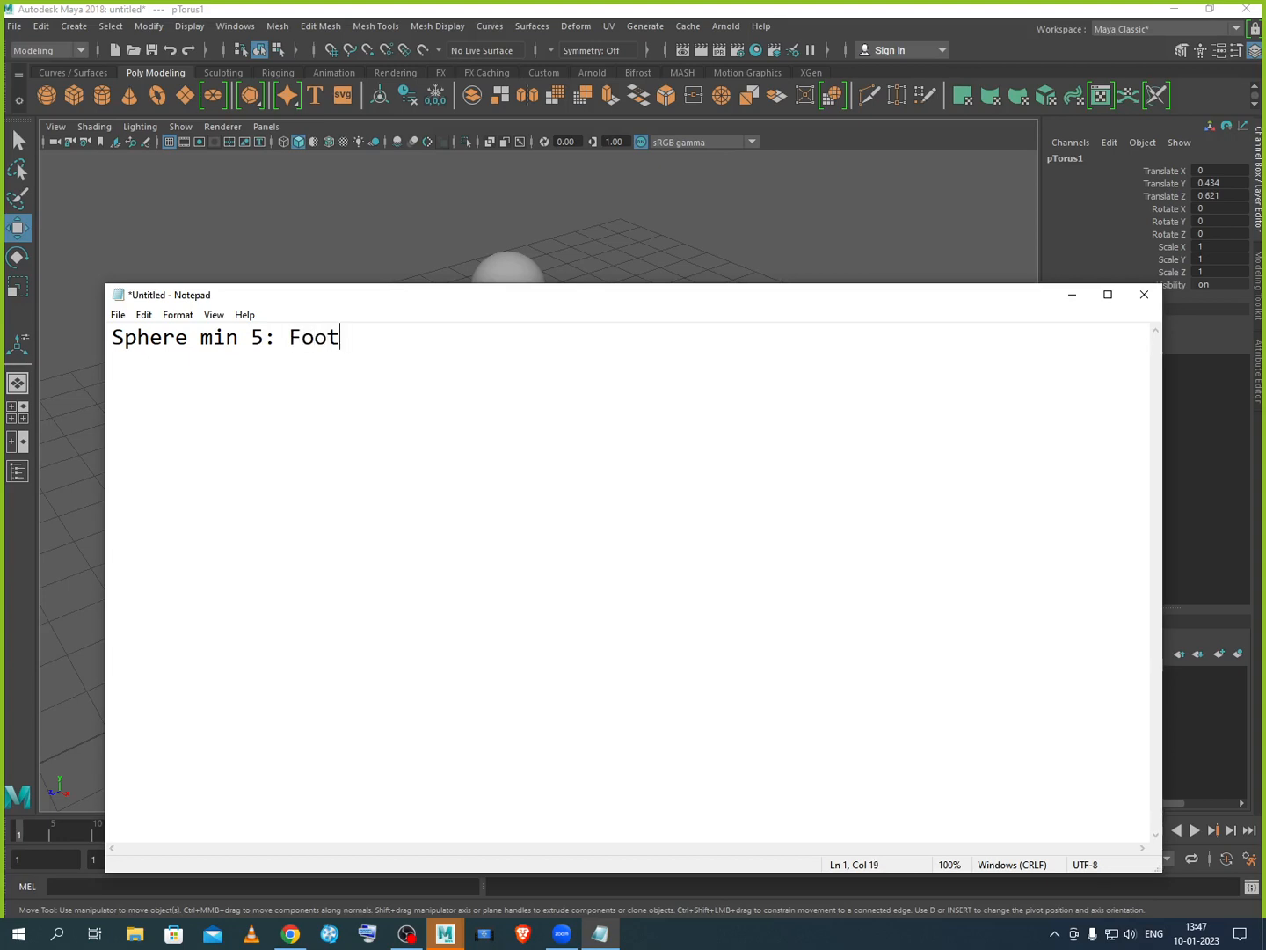
pyautogui.write('ball')
# Step: Leave a blank line below the sphere entry and start a new entry with "Cube"
pyautogui.press('Return')
pyautogui.press('Return')
pyautogui.write('Cube')
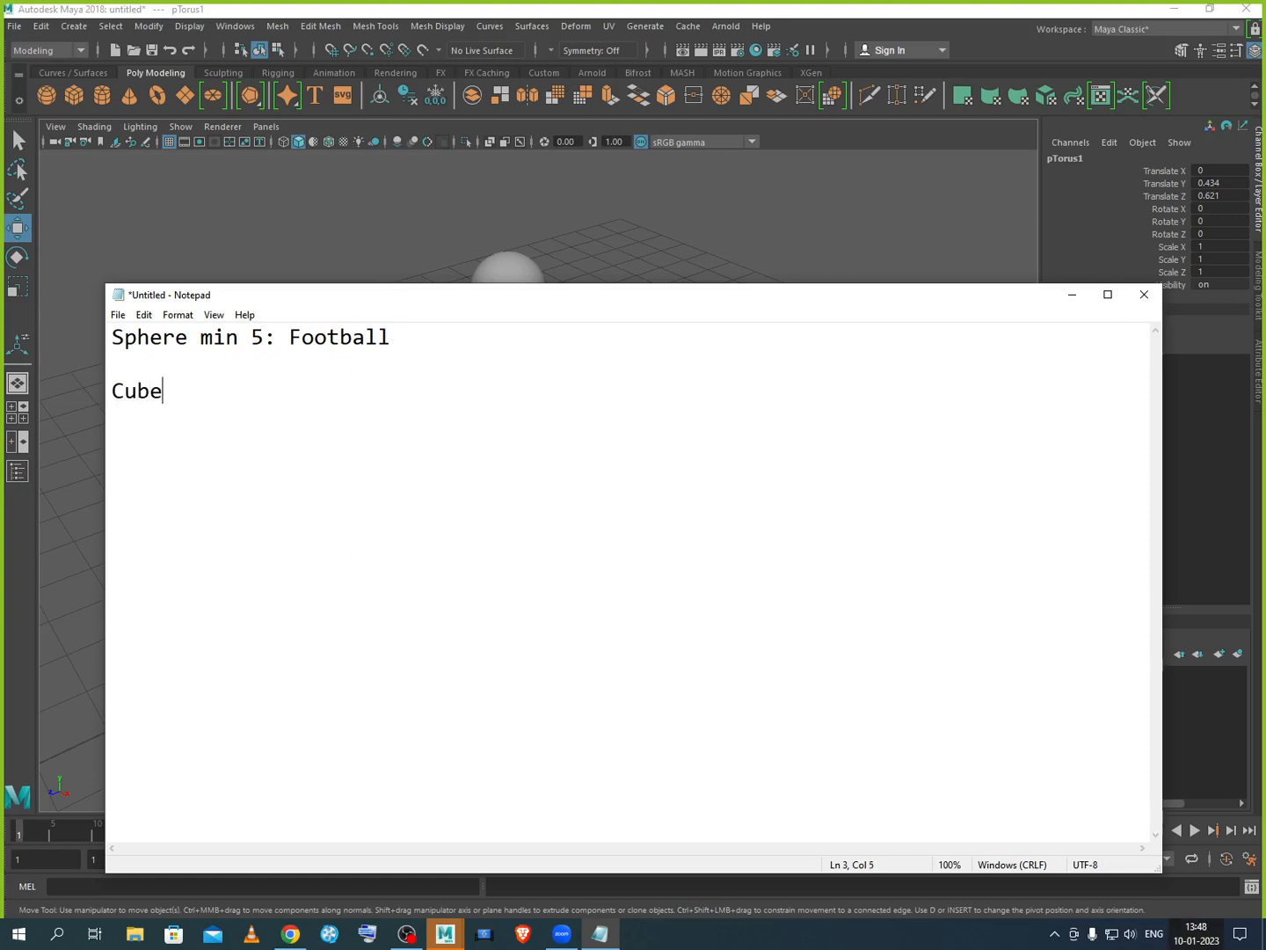
# Step: Complete the Cube entry in the note so it reads "Cube Min 5: TV"
pyautogui.write(' Min 5:')
pyautogui.write('TV')
pyautogui.press('Return')
pyautogui.press('Return')
# Step: Add the entry "Cylinder min 5: Pipe" below the Cube entry, followed by a blank line
pyautogui.write('C')
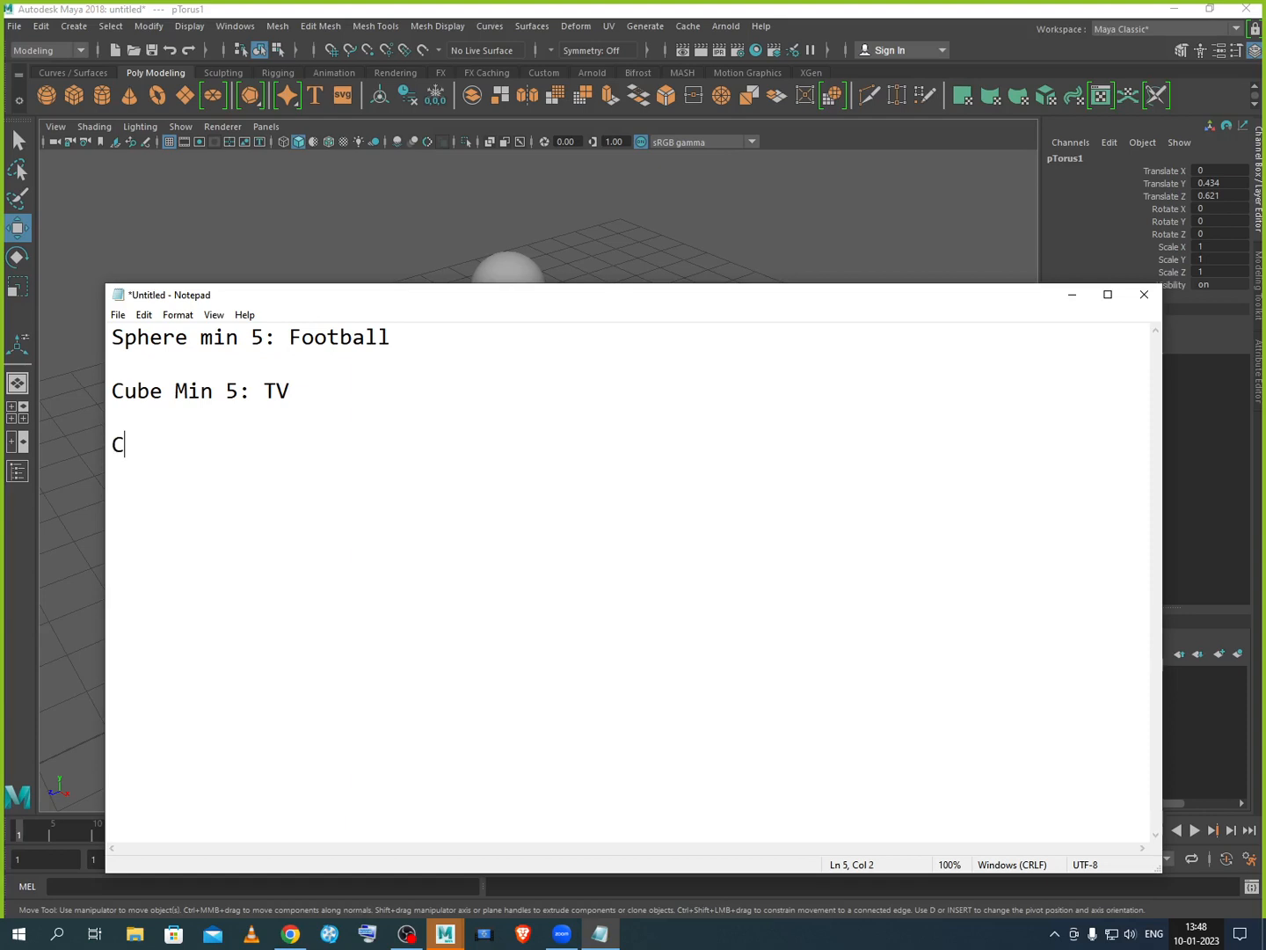
pyautogui.write('ylinder min 5')
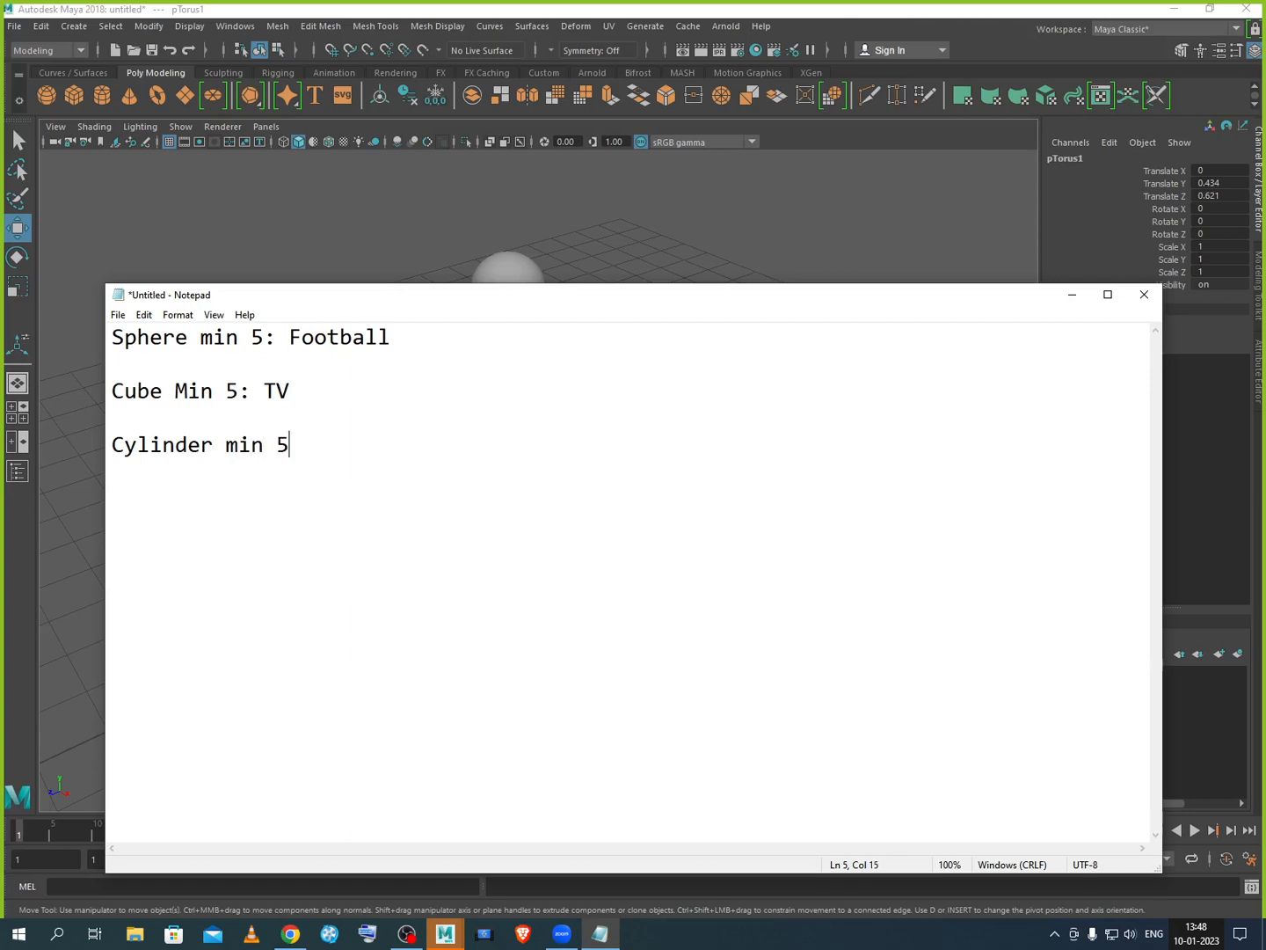
pyautogui.write(': Pipe')
pyautogui.press('Return')
pyautogui.press('Return')
# Step: Add the entry "Torus min 5 : Donut" below the Cylinder entry and leave blank lines after it
pyautogui.write('Torus')
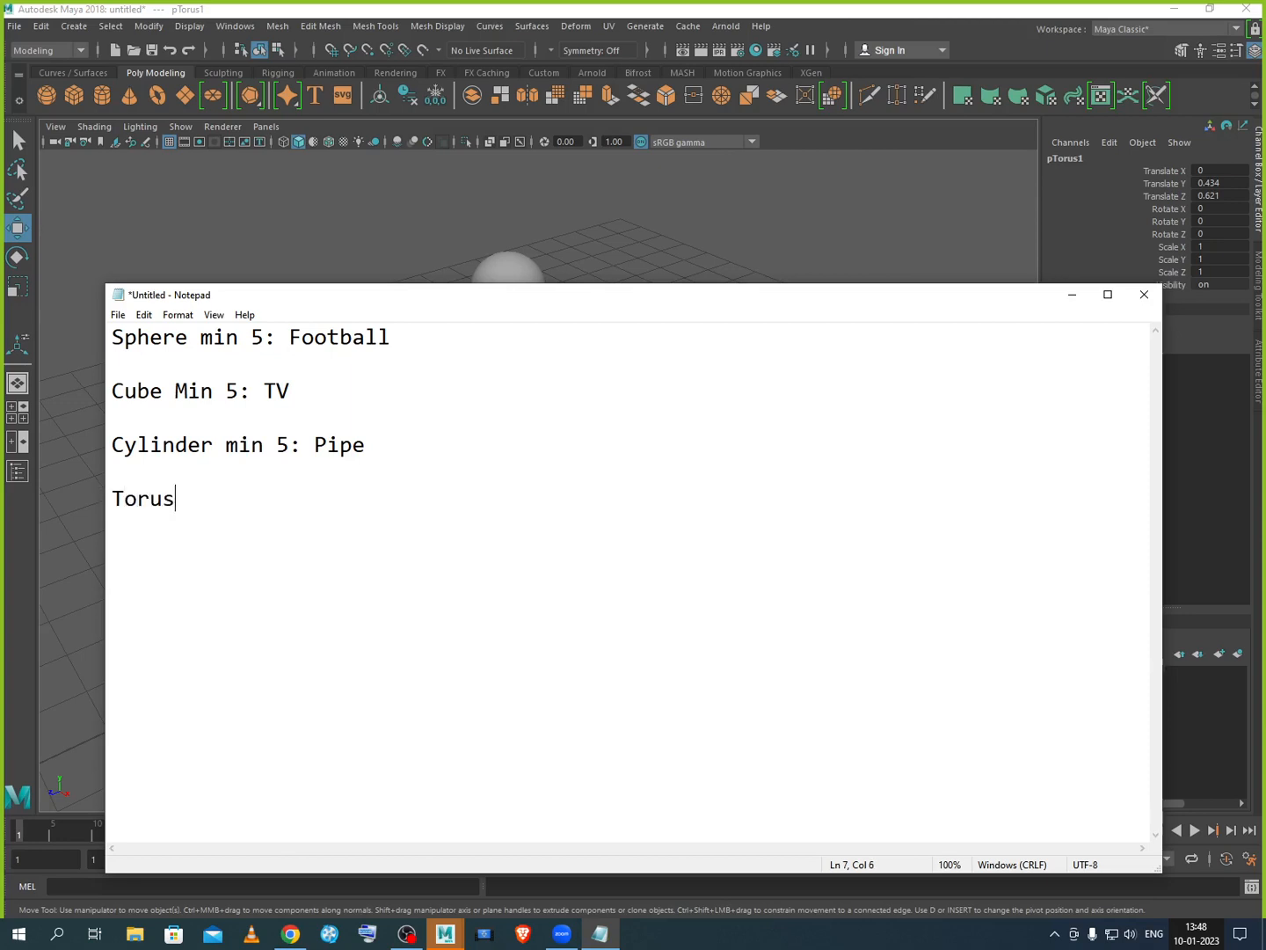
pyautogui.write(' min 5 : Donut')
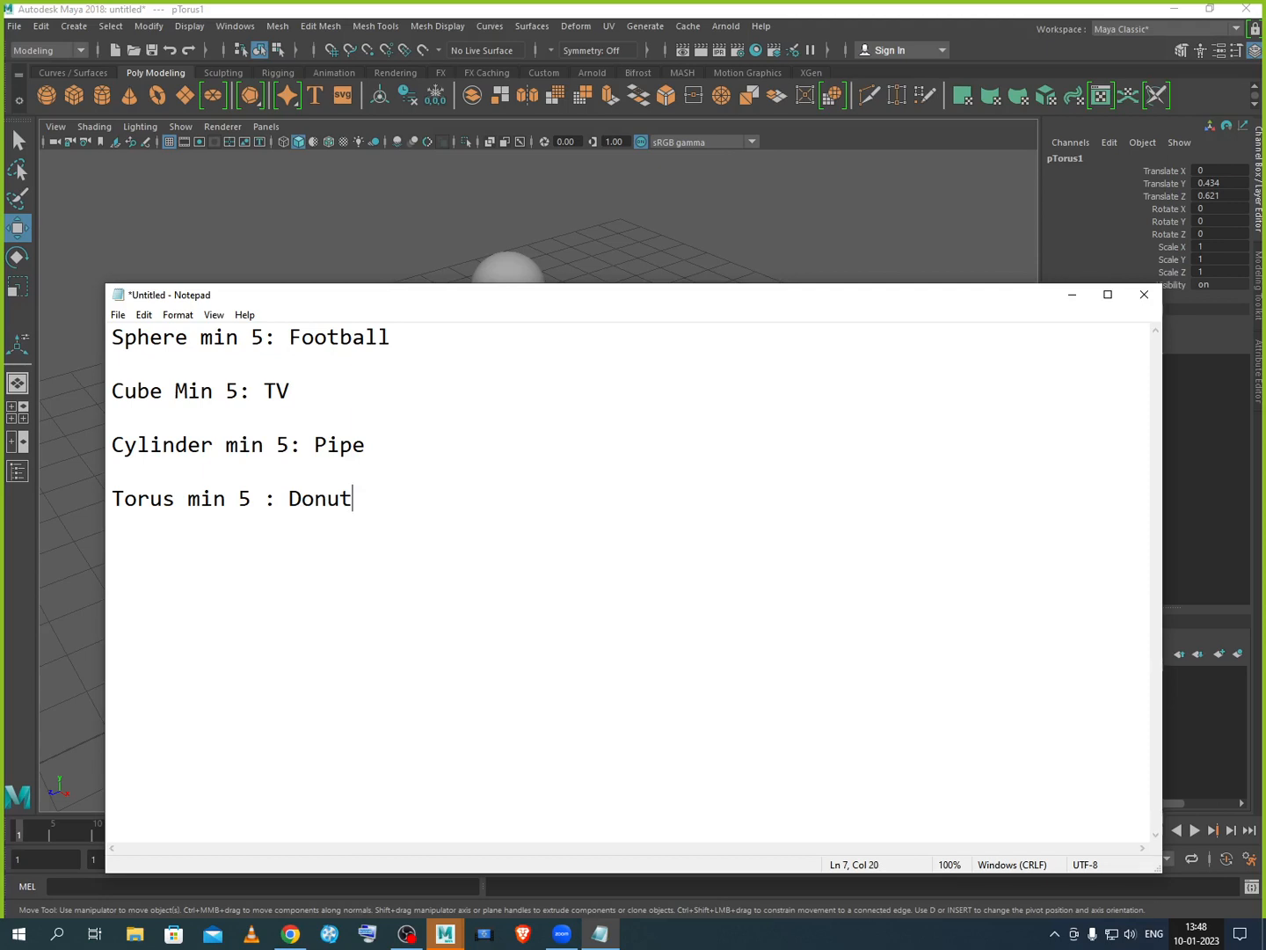
pyautogui.press('Return')
pyautogui.press('Return')
pyautogui.press('Return')
# Step: Add the entry "Cone min 5: Icecream" and remove the extra blank line above it
pyautogui.write('e min 5')
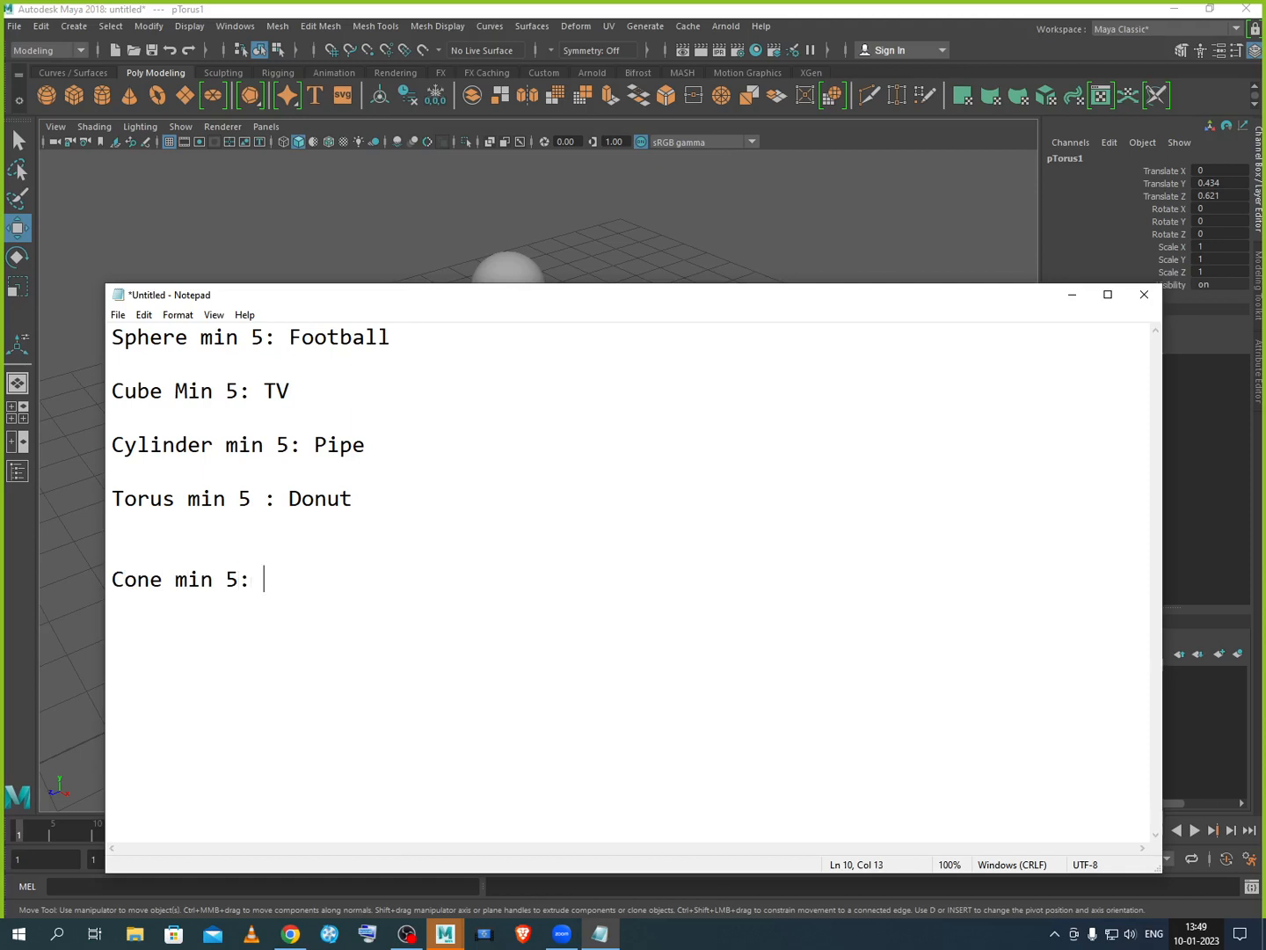
pyautogui.write(': Icecream')
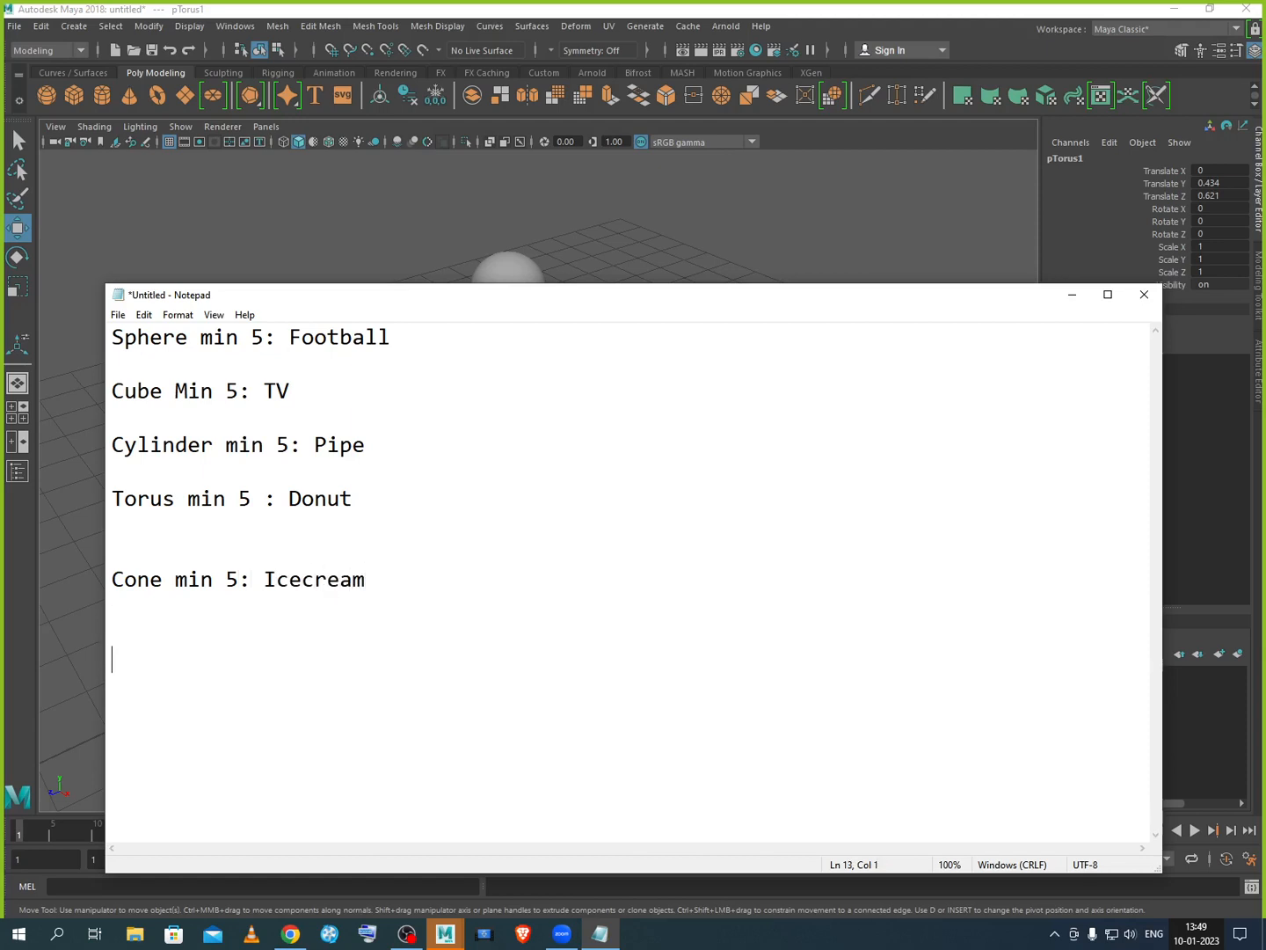
pyautogui.click(150, 541)
pyautogui.press('Delete')
# Step: Add the entry "Plane min 5 : Floor" one blank line below the Cone entry
pyautogui.click(144, 615)
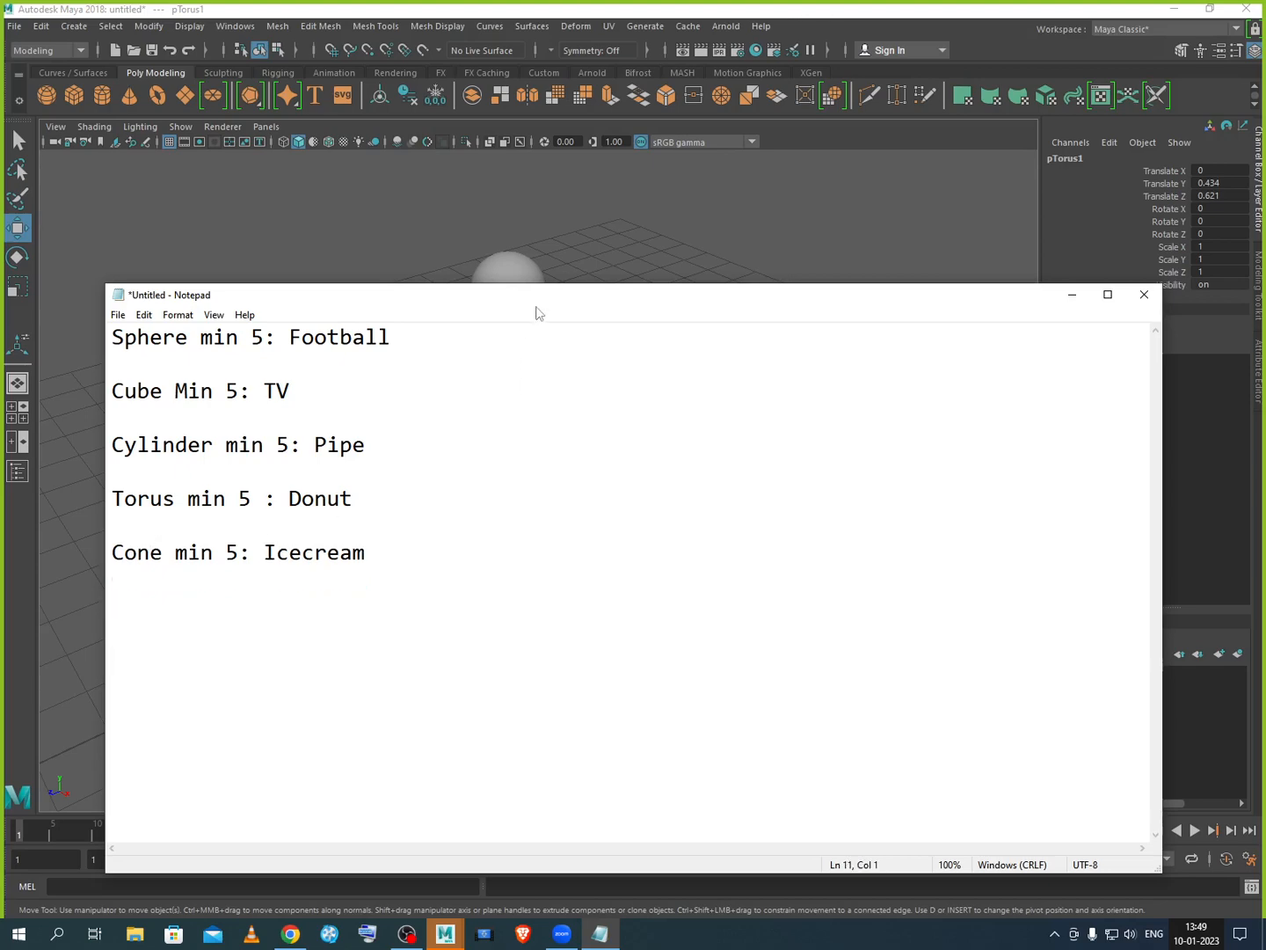
pyautogui.moveTo(538, 312); pyautogui.dragTo(510, 279)
pyautogui.write('Pl')
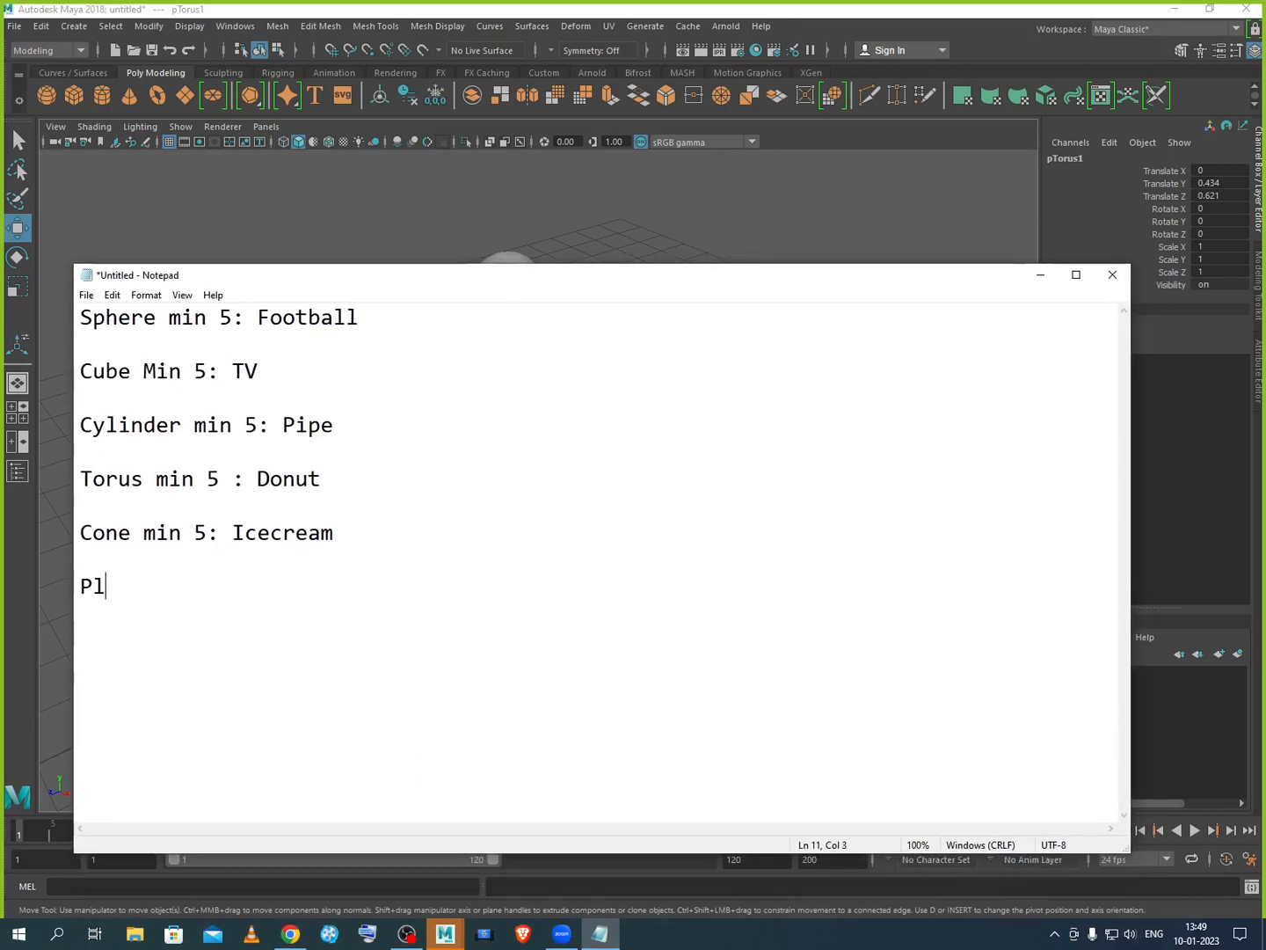
pyautogui.write('ane')
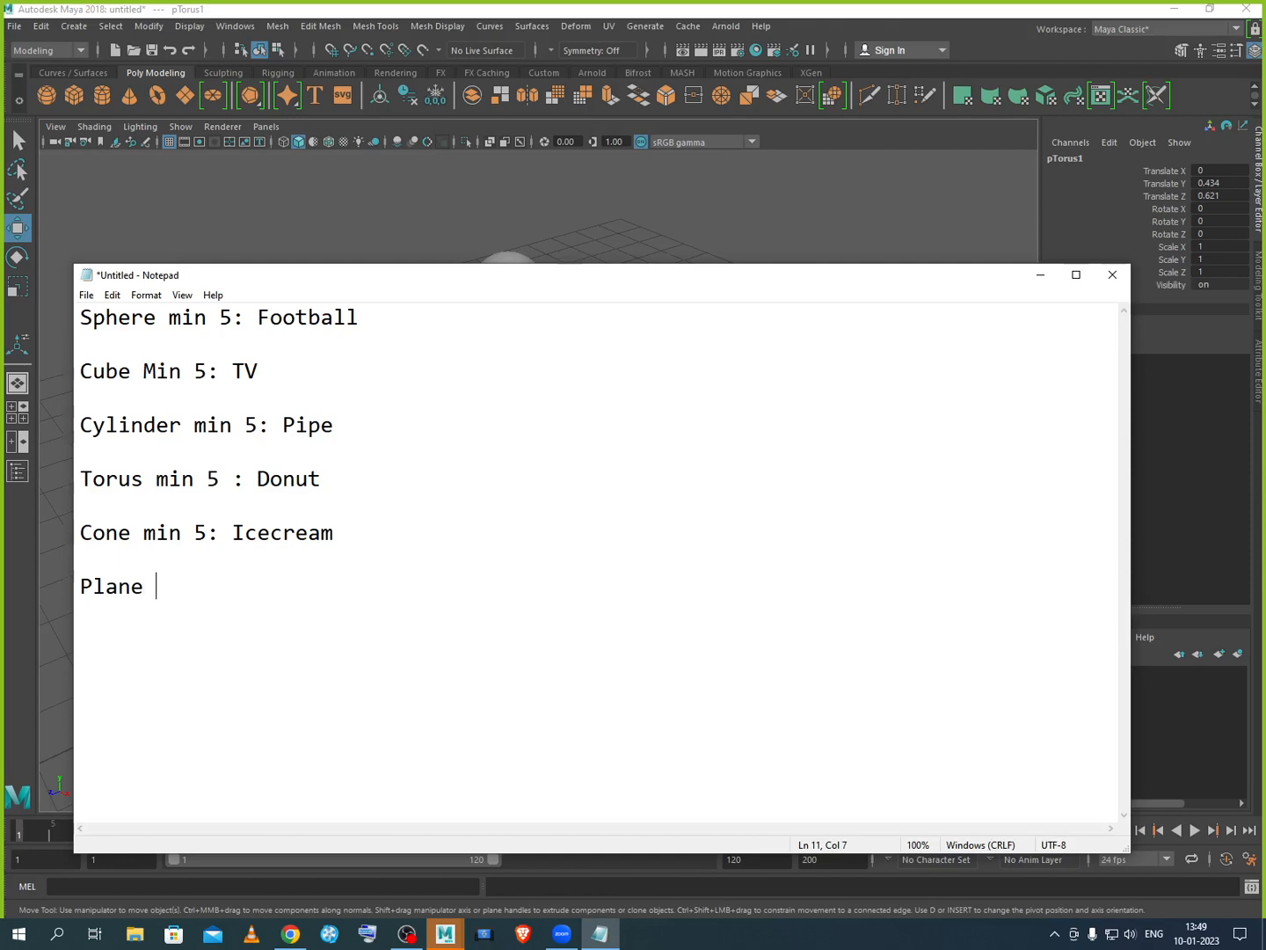
pyautogui.write(' min 5 : Floor')
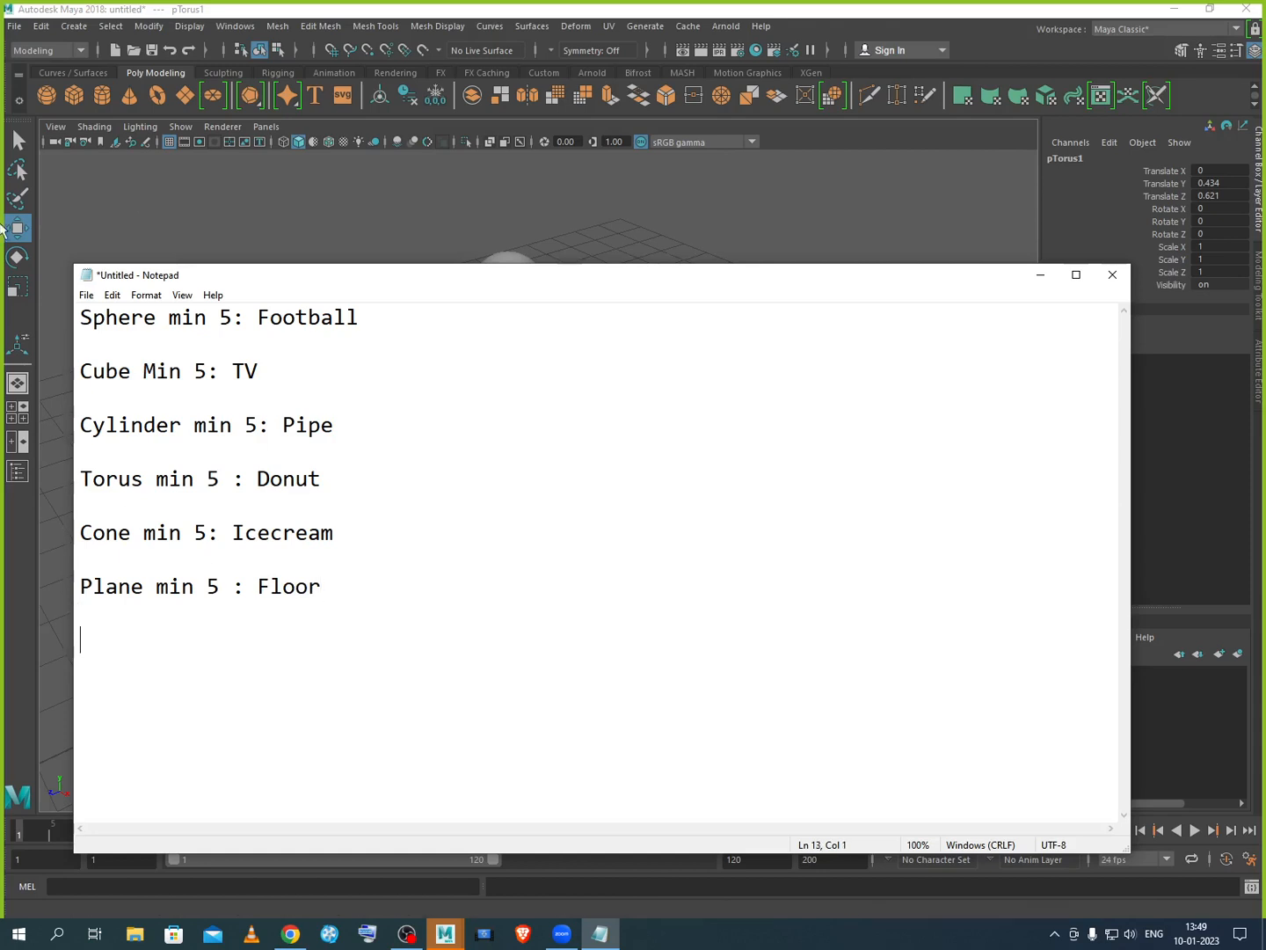
# Step: Move the Notepad window down to view the primitives in the Maya viewport, and bring it back up
pyautogui.moveTo(538, 285); pyautogui.dragTo(526, 606)
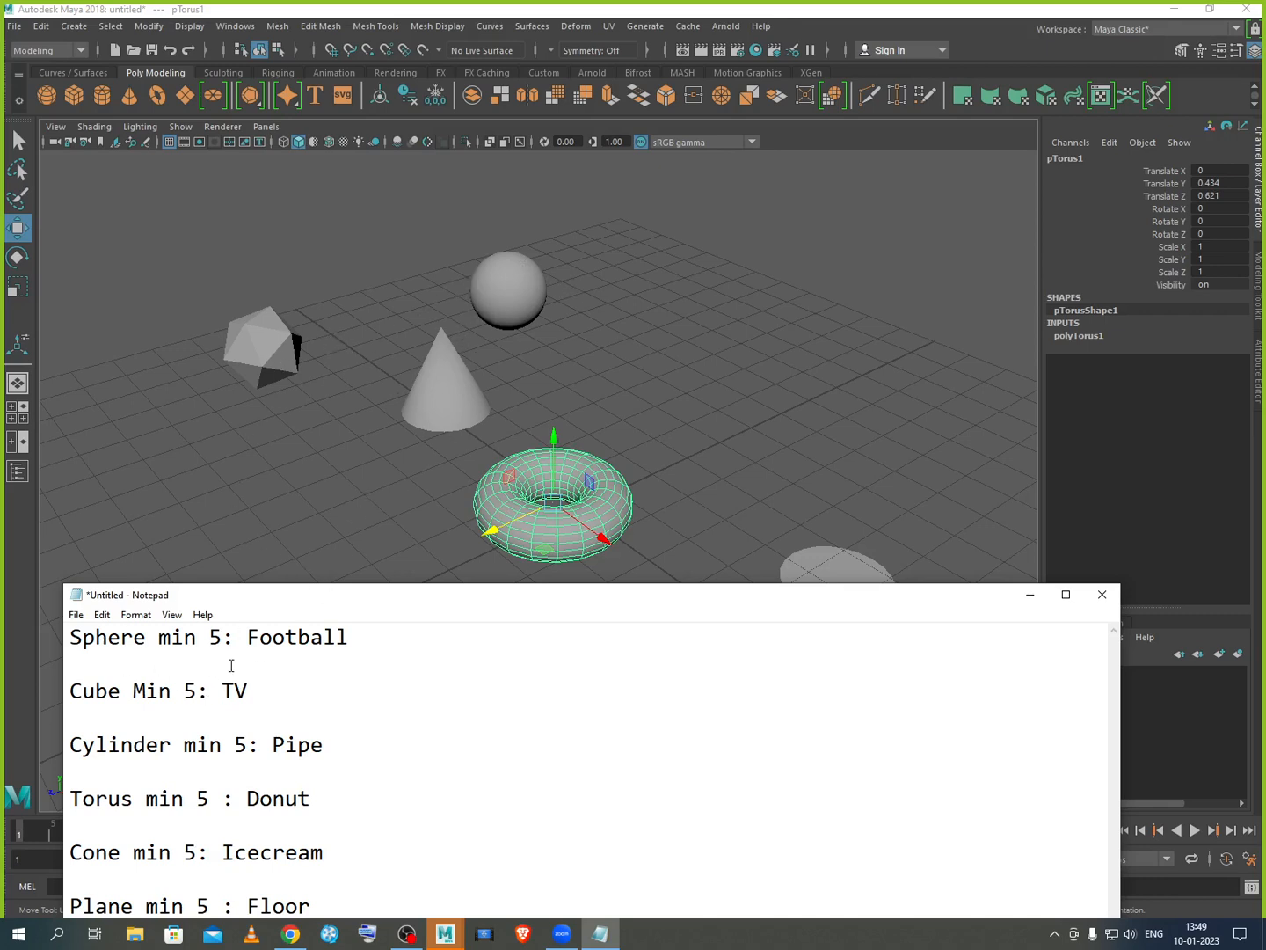
pyautogui.moveTo(448, 603); pyautogui.dragTo(469, 709)
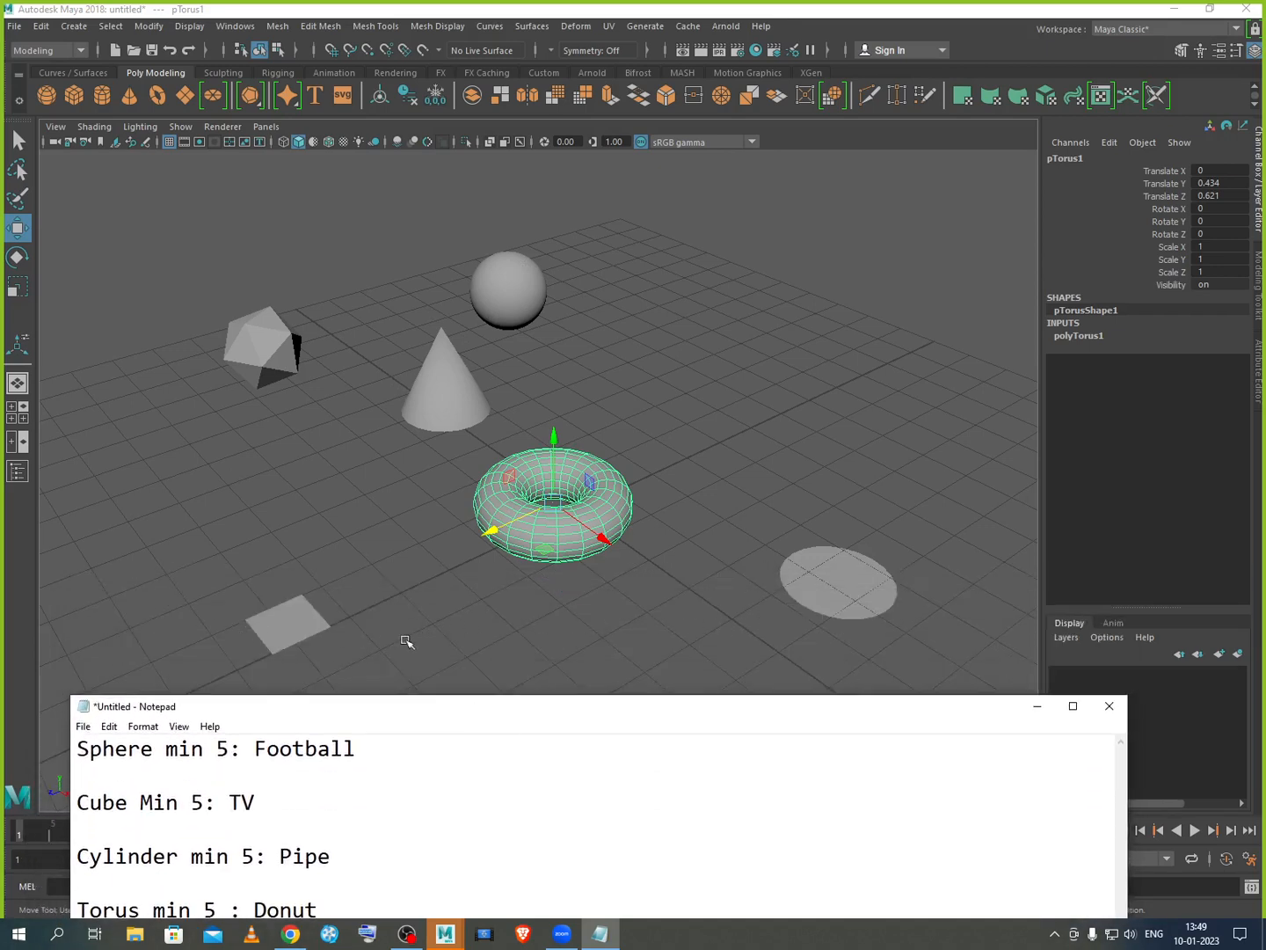
pyautogui.moveTo(509, 707); pyautogui.dragTo(511, 311)
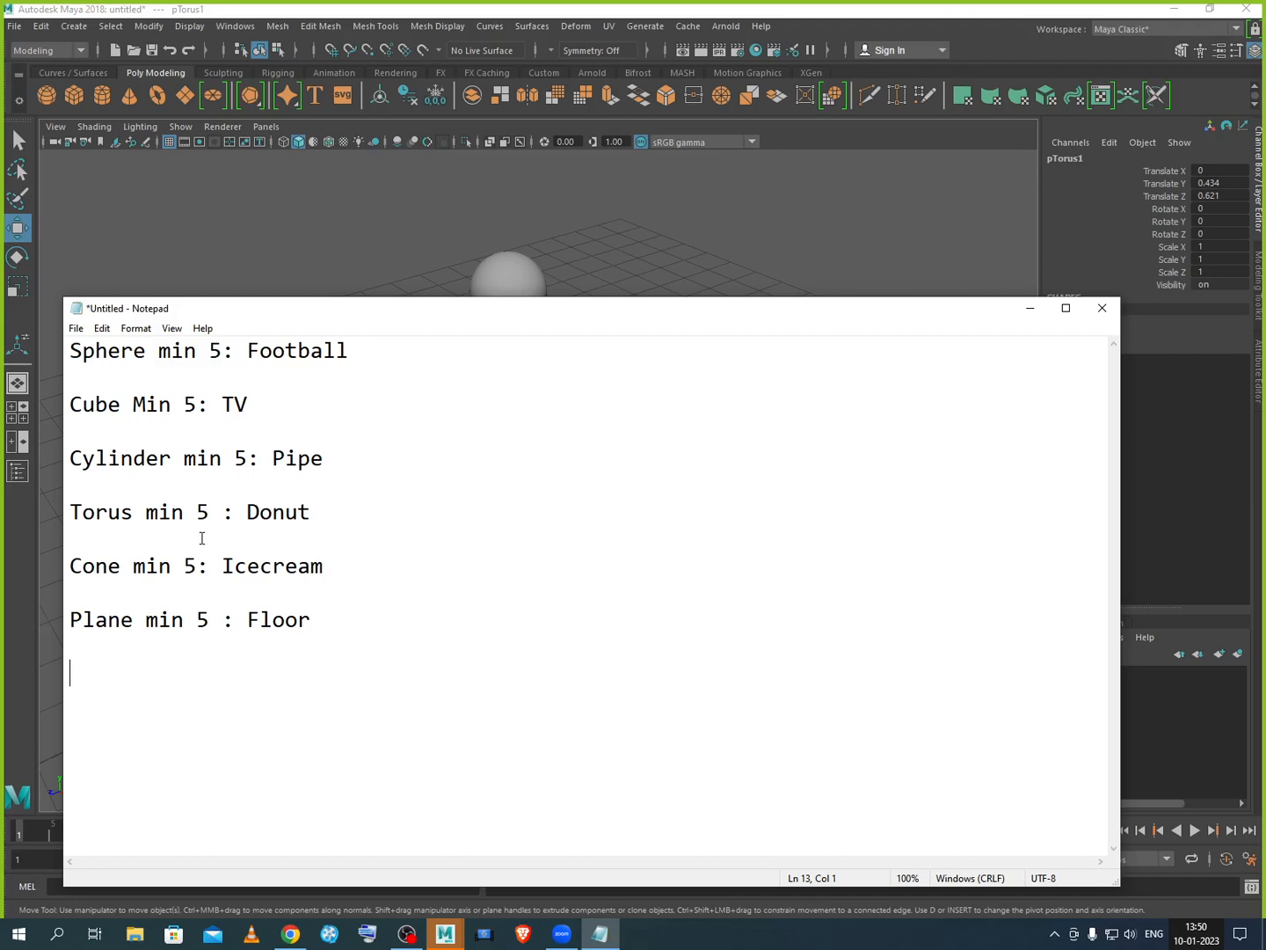
# Step: Copy all six shape entries from the note and send them to the student's chat in WhatsApp Web
pyautogui.moveTo(364, 635); pyautogui.dragTo(76, 349)
pyautogui.hotkey('ctrl', 'c')
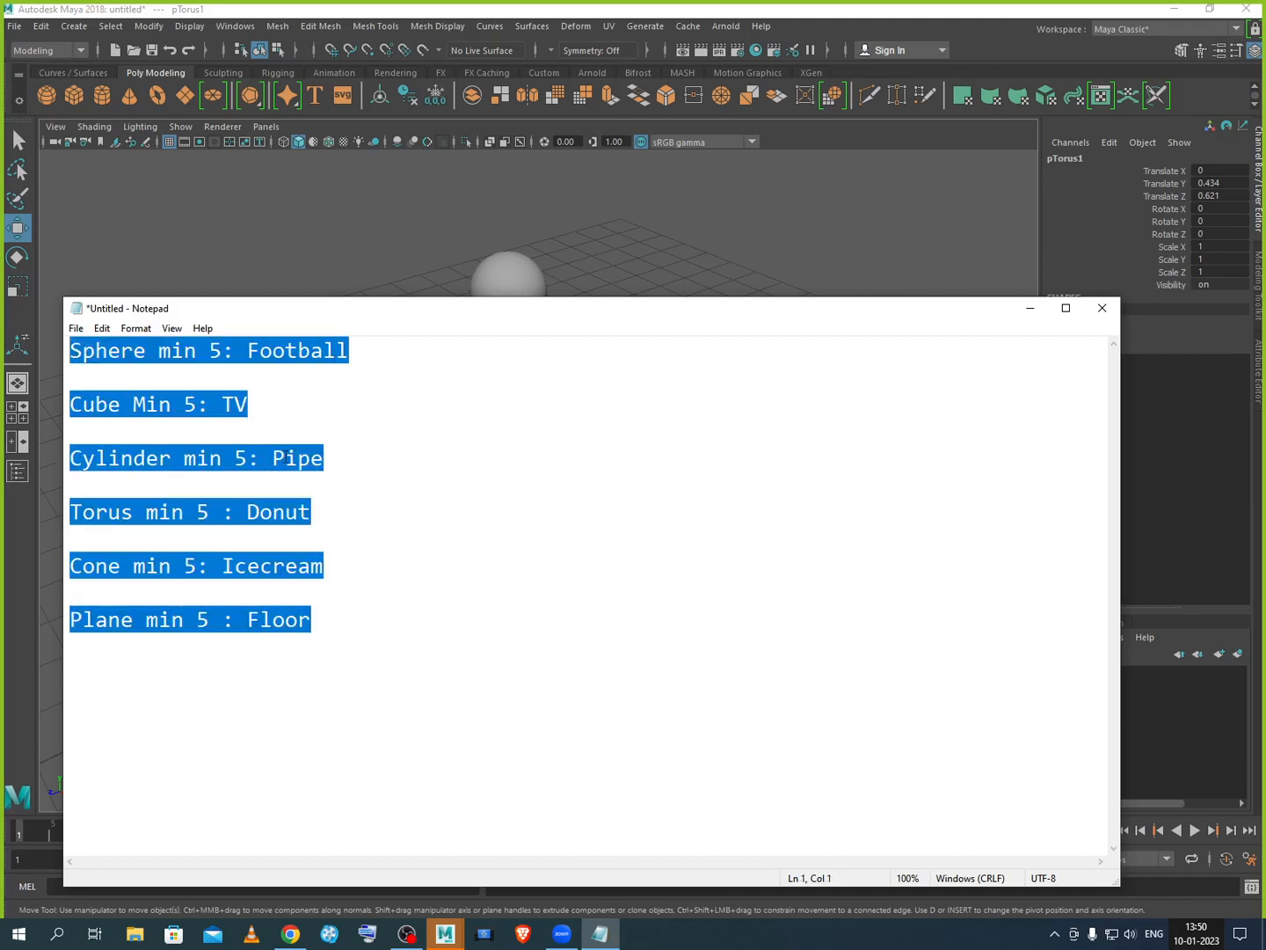
pyautogui.click(290, 934)
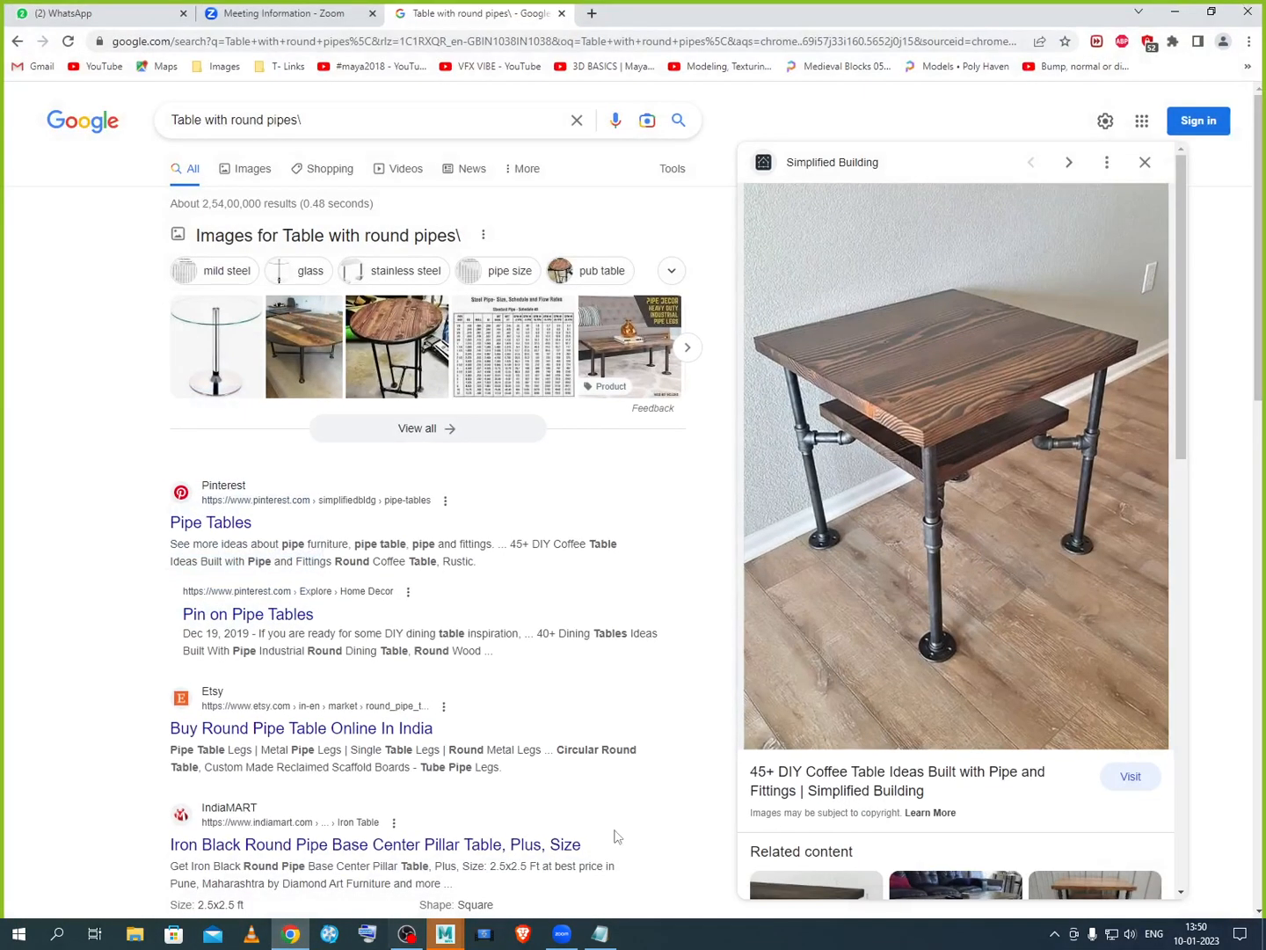
pyautogui.click(178, 12)
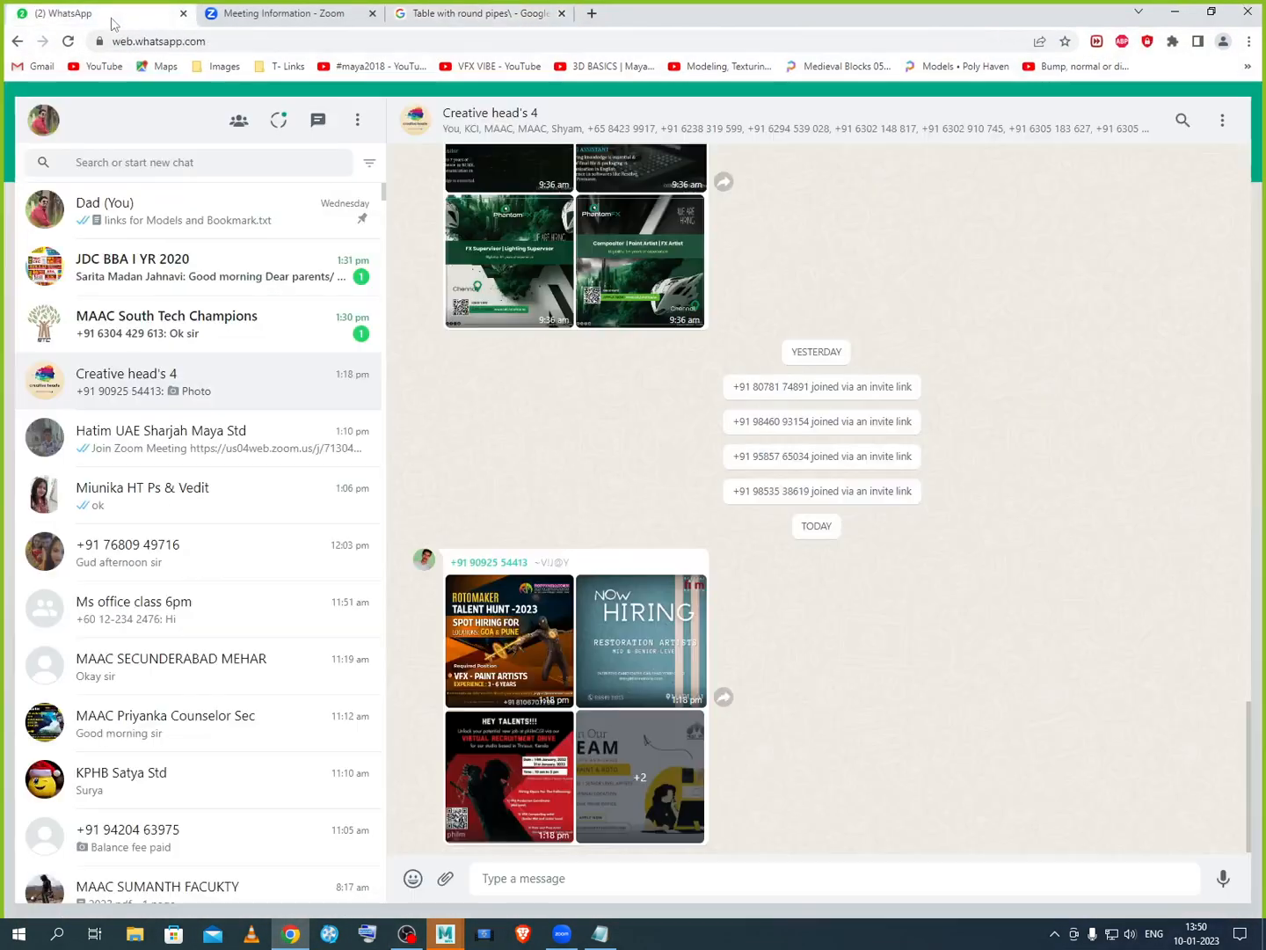
pyautogui.click(240, 455)
pyautogui.hotkey('ctrl', 'v')
pyautogui.press('Return')
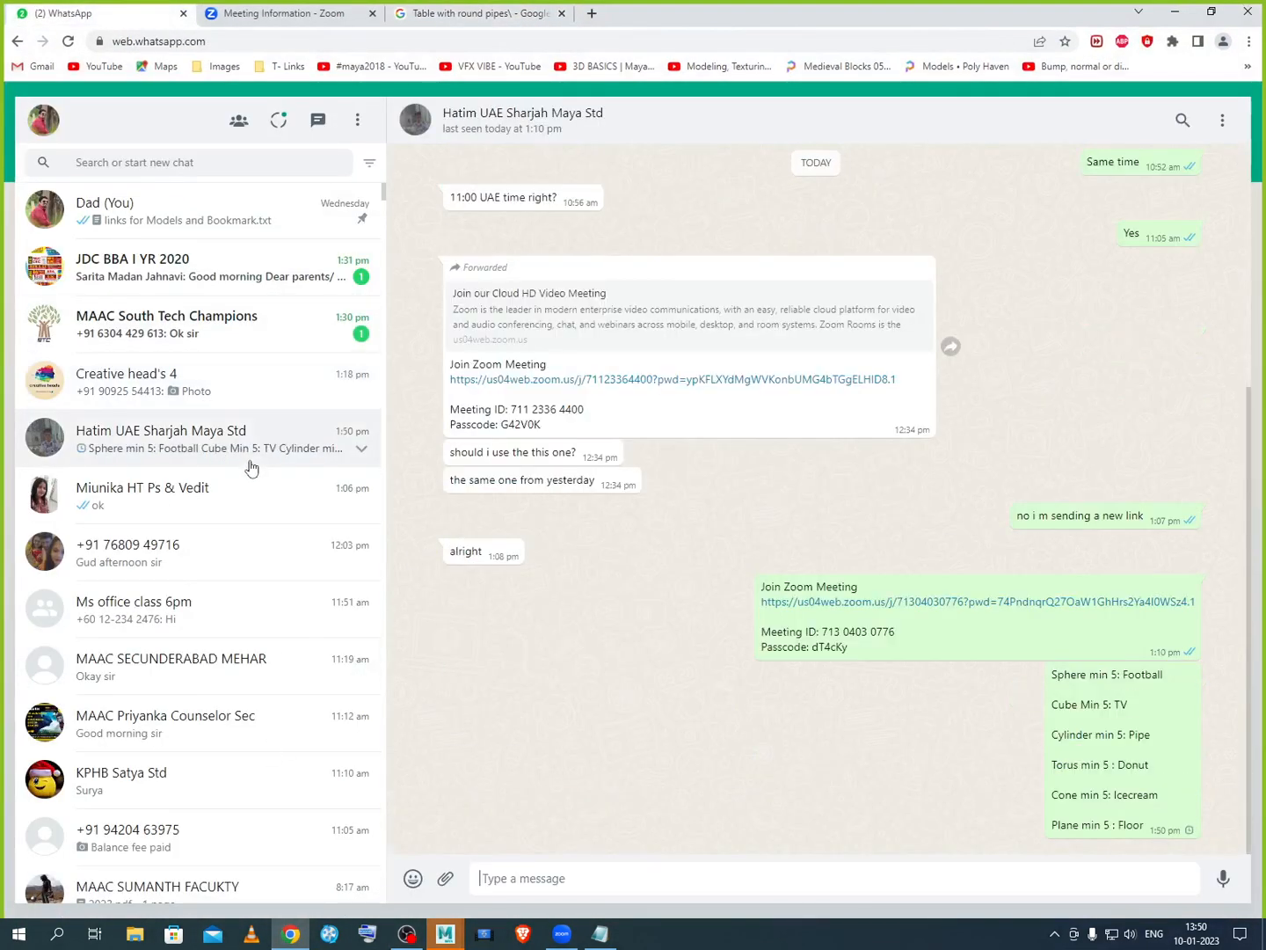
# Step: Return to Maya and show the creation parameters of the selected torus
pyautogui.click(1176, 11)
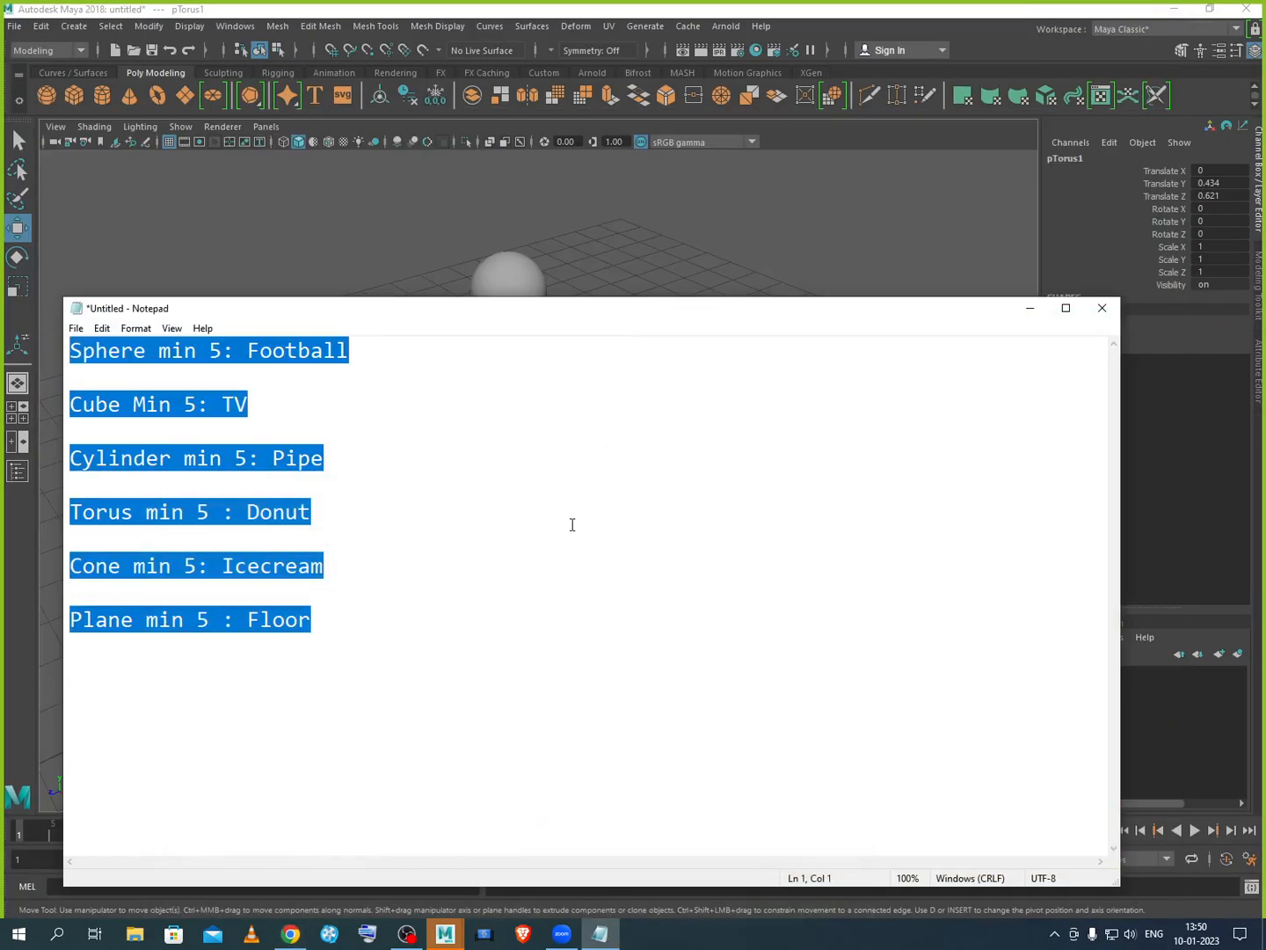
pyautogui.click(1030, 308)
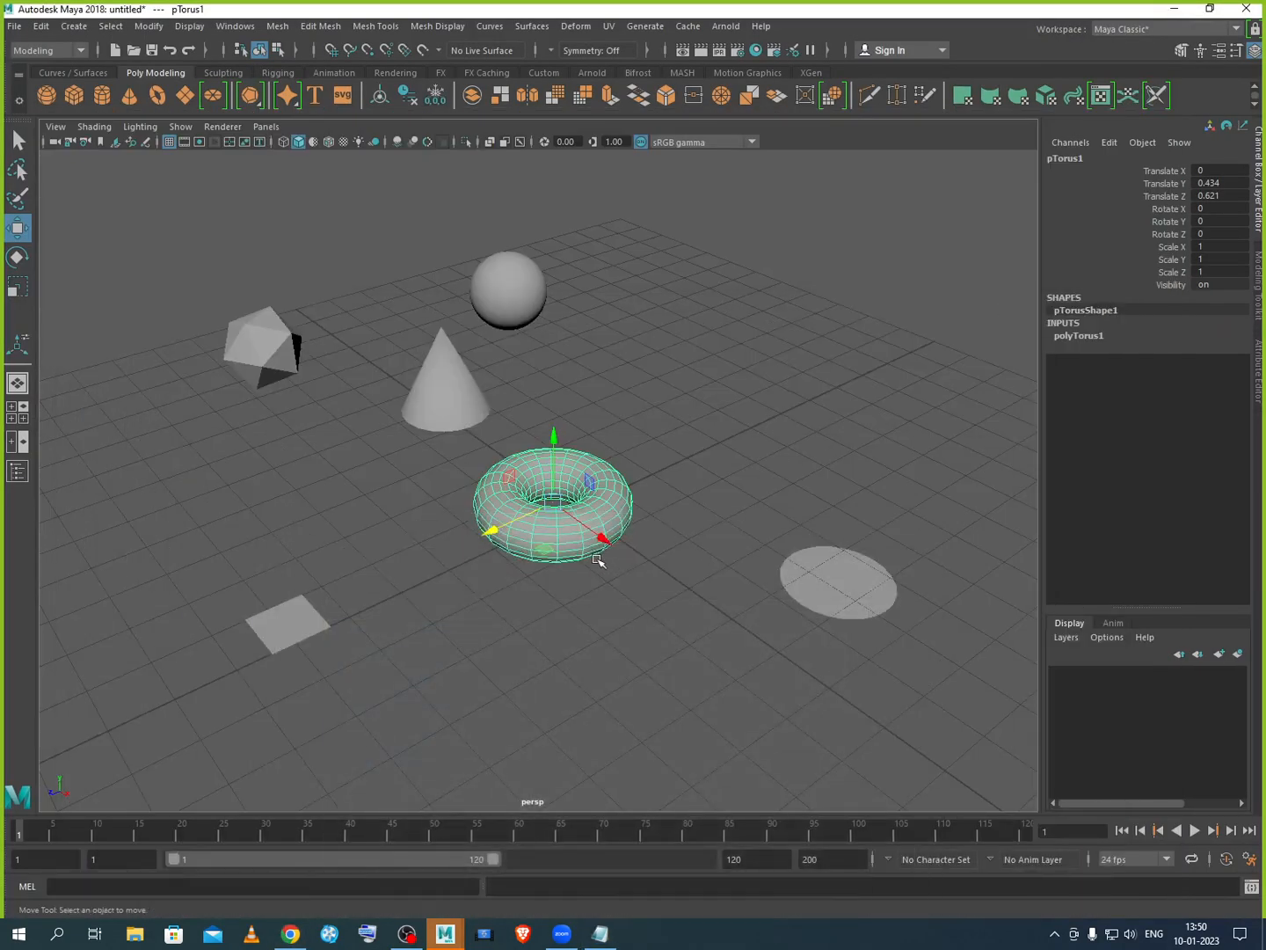
pyautogui.click(1091, 336)
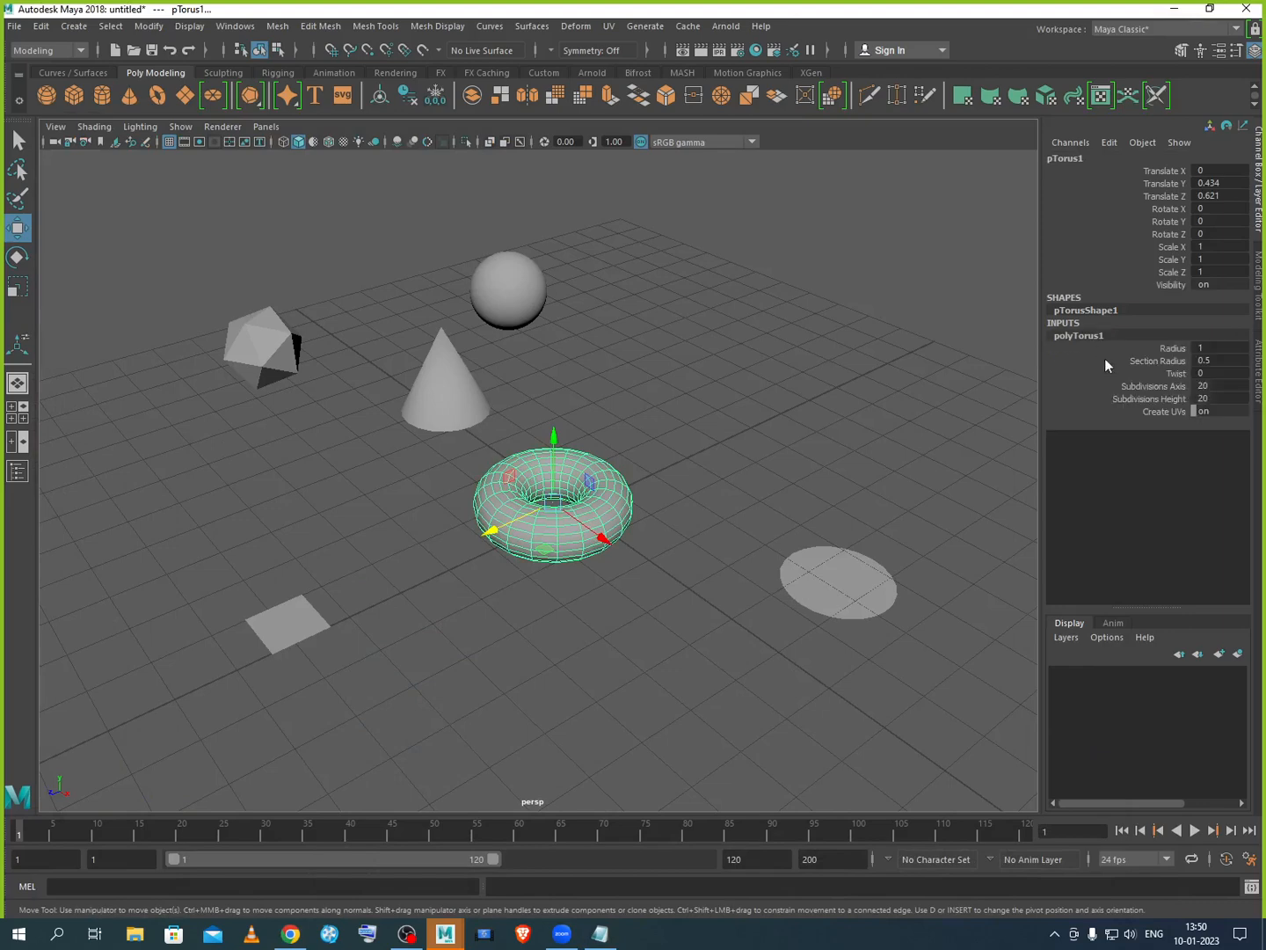
pyautogui.scroll(1, 619, 512)
pyautogui.scroll(3, 635, 515)
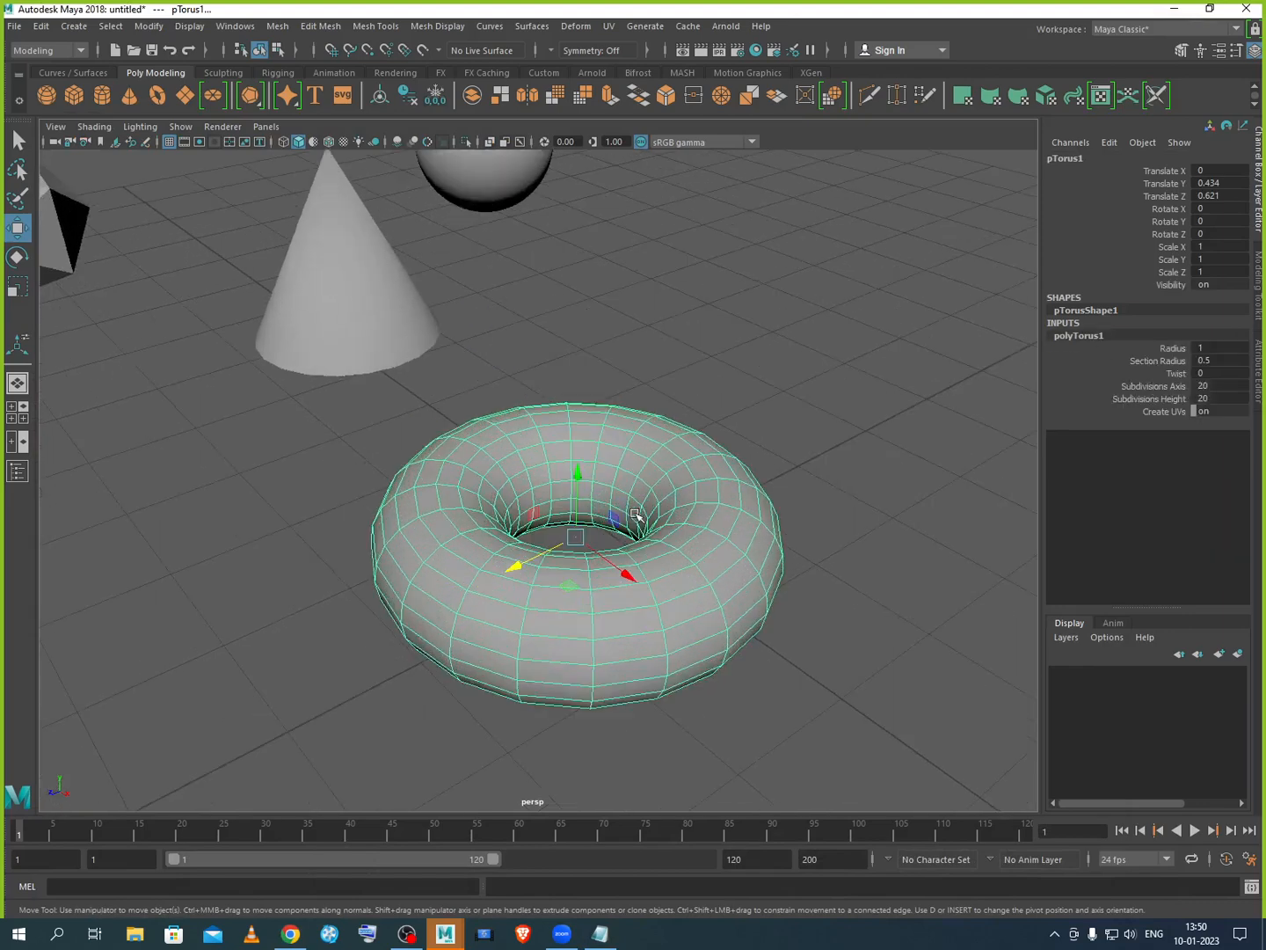
# Step: Set the torus's Radius to 3
pyautogui.doubleClick(1204, 349)
pyautogui.write('3')
pyautogui.press('Return')
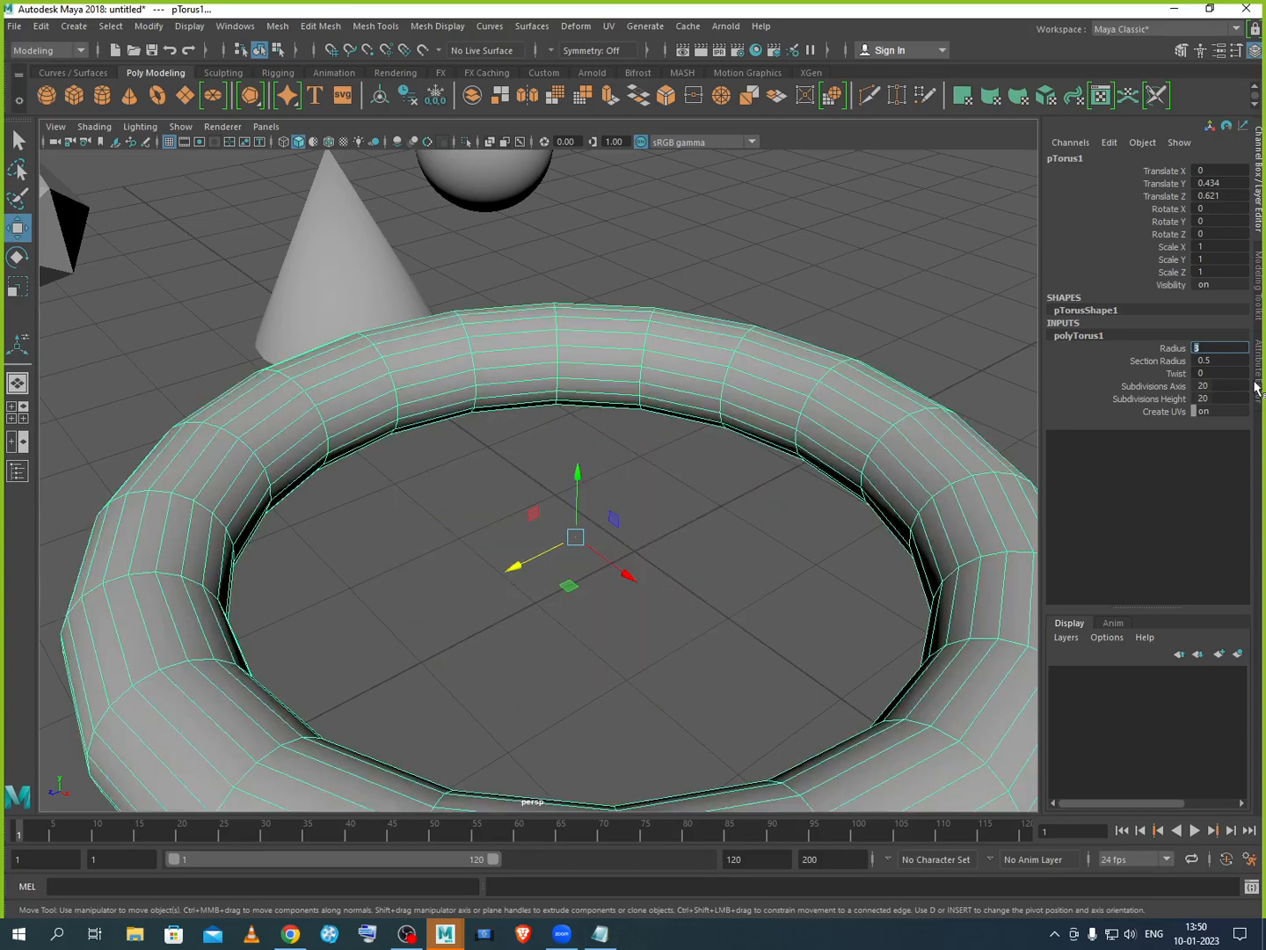
# Step: Set the torus's Radius to 0.1 and move it along the Z axis to about 0.217
pyautogui.scroll(-3, 905, 475)
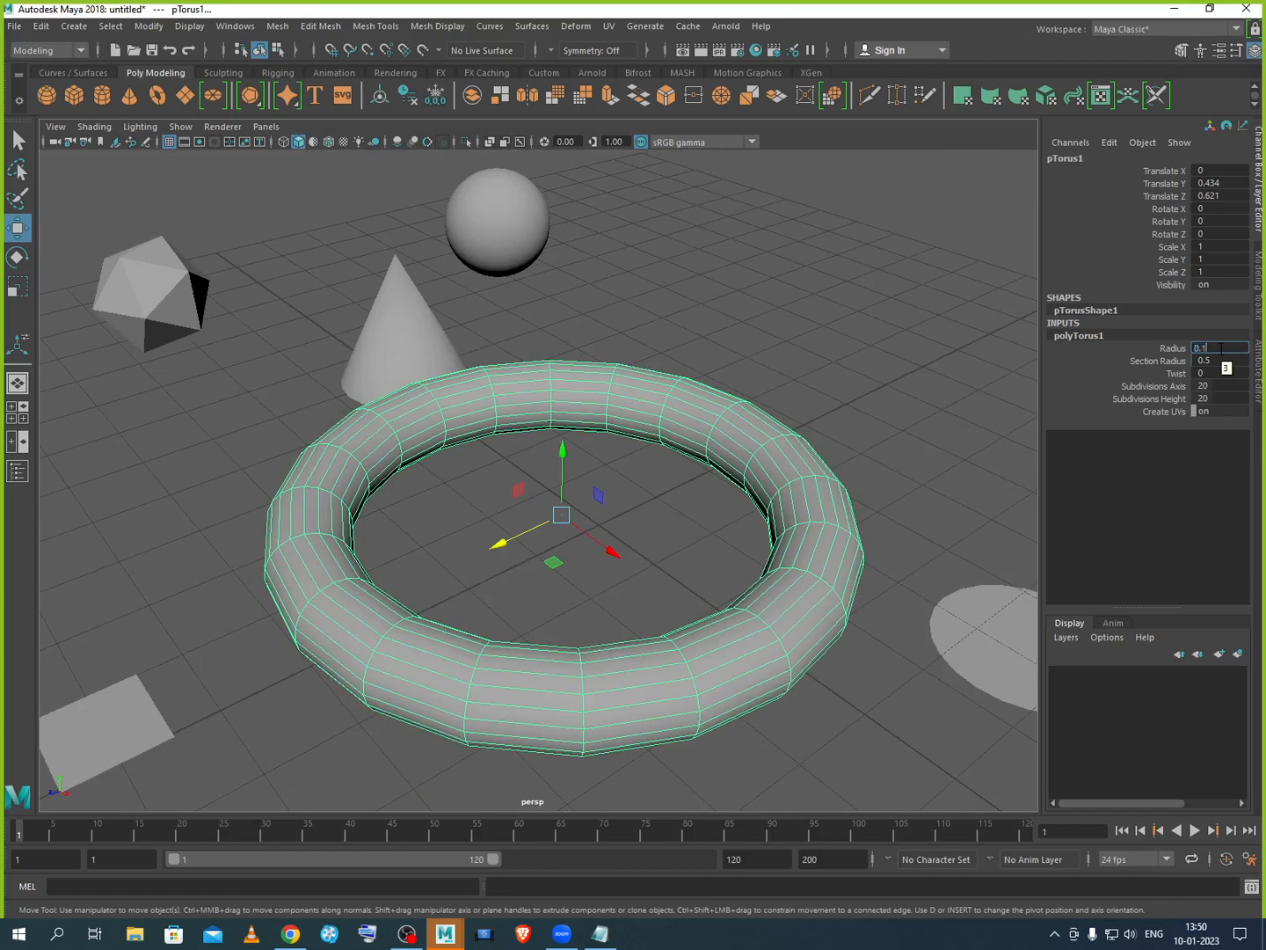
pyautogui.press('Return')
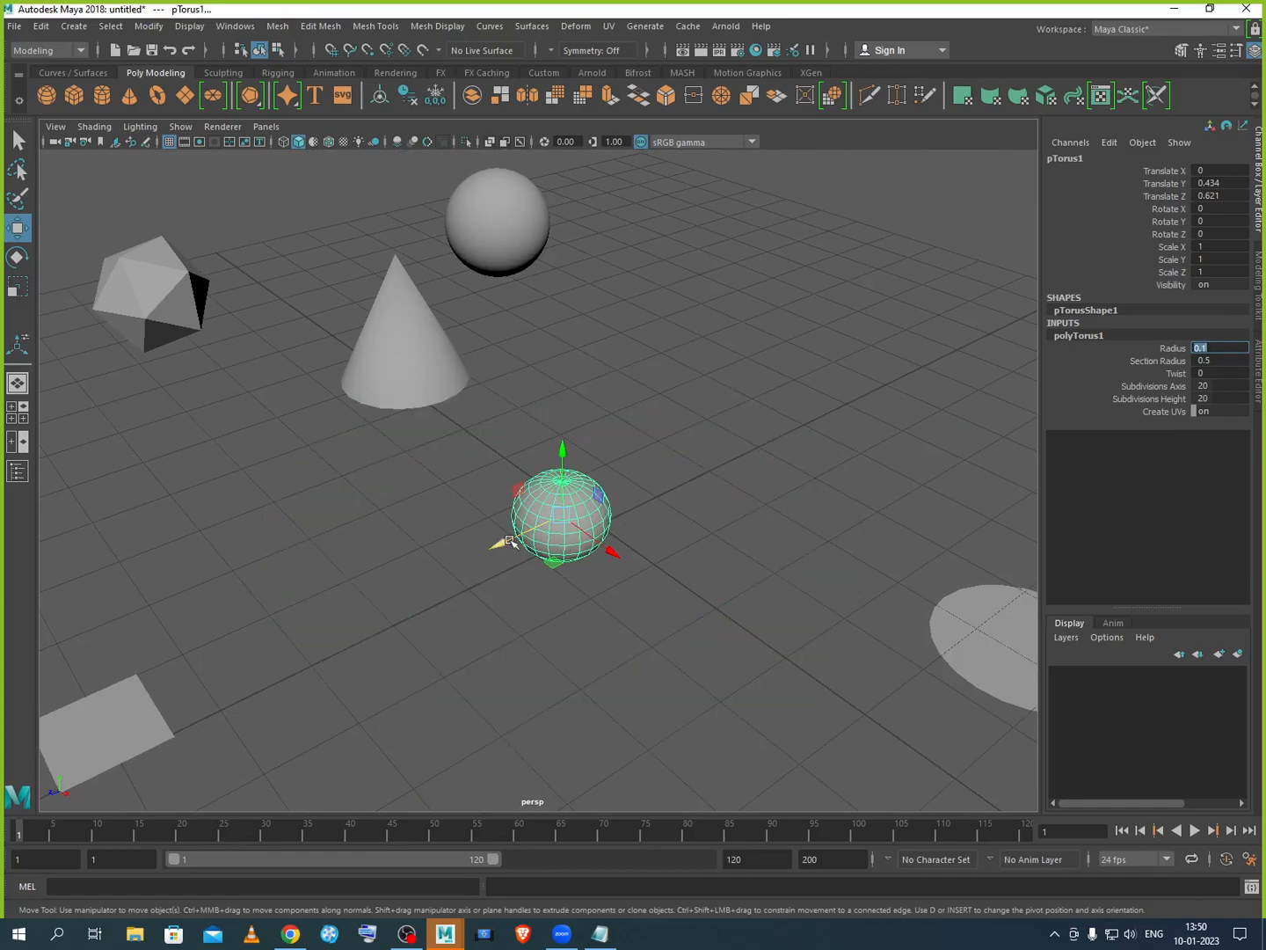
pyautogui.moveTo(502, 543); pyautogui.dragTo(546, 533)
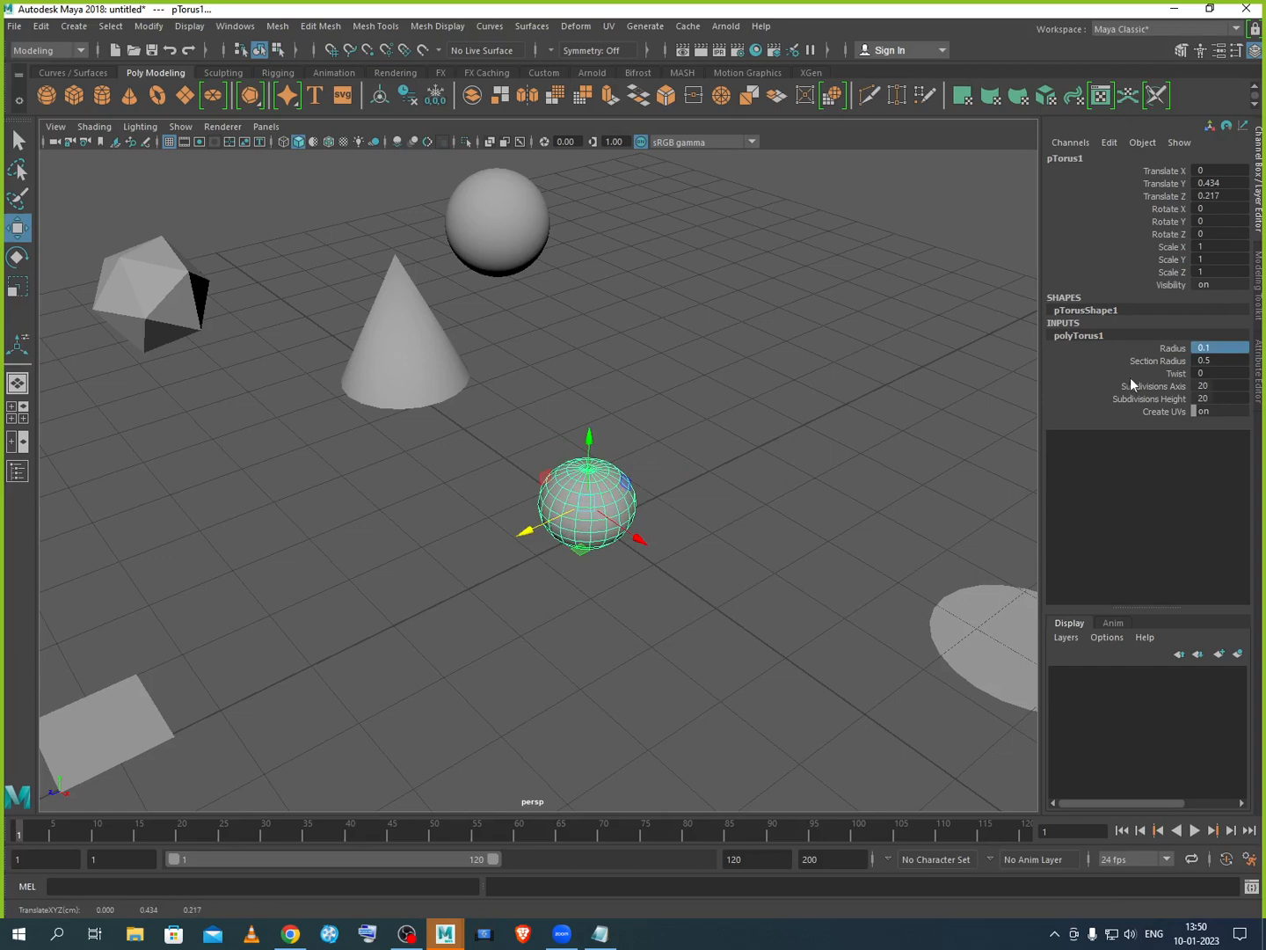
pyautogui.scroll(4, 645, 480)
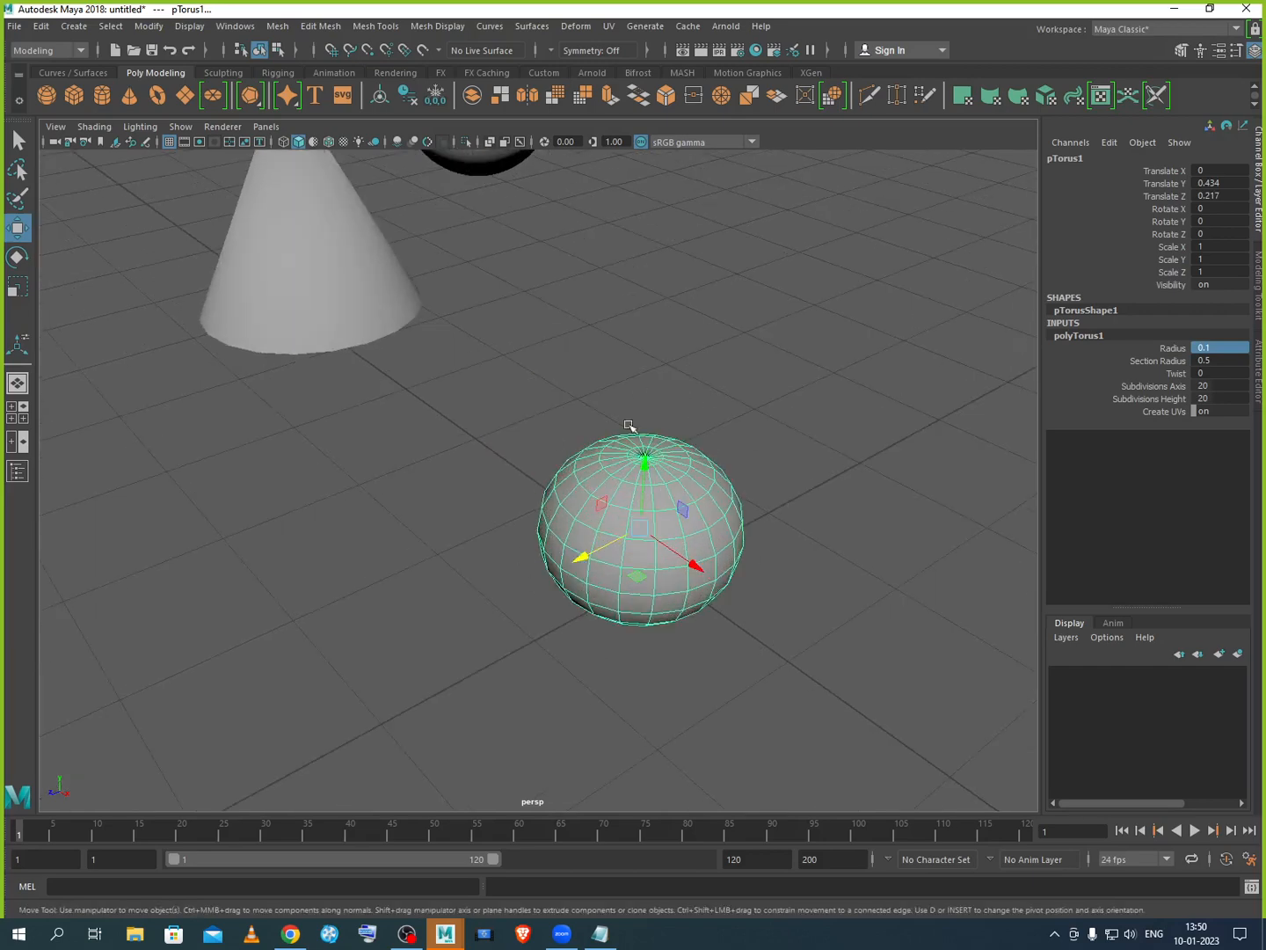
pyautogui.scroll(4, 692, 453)
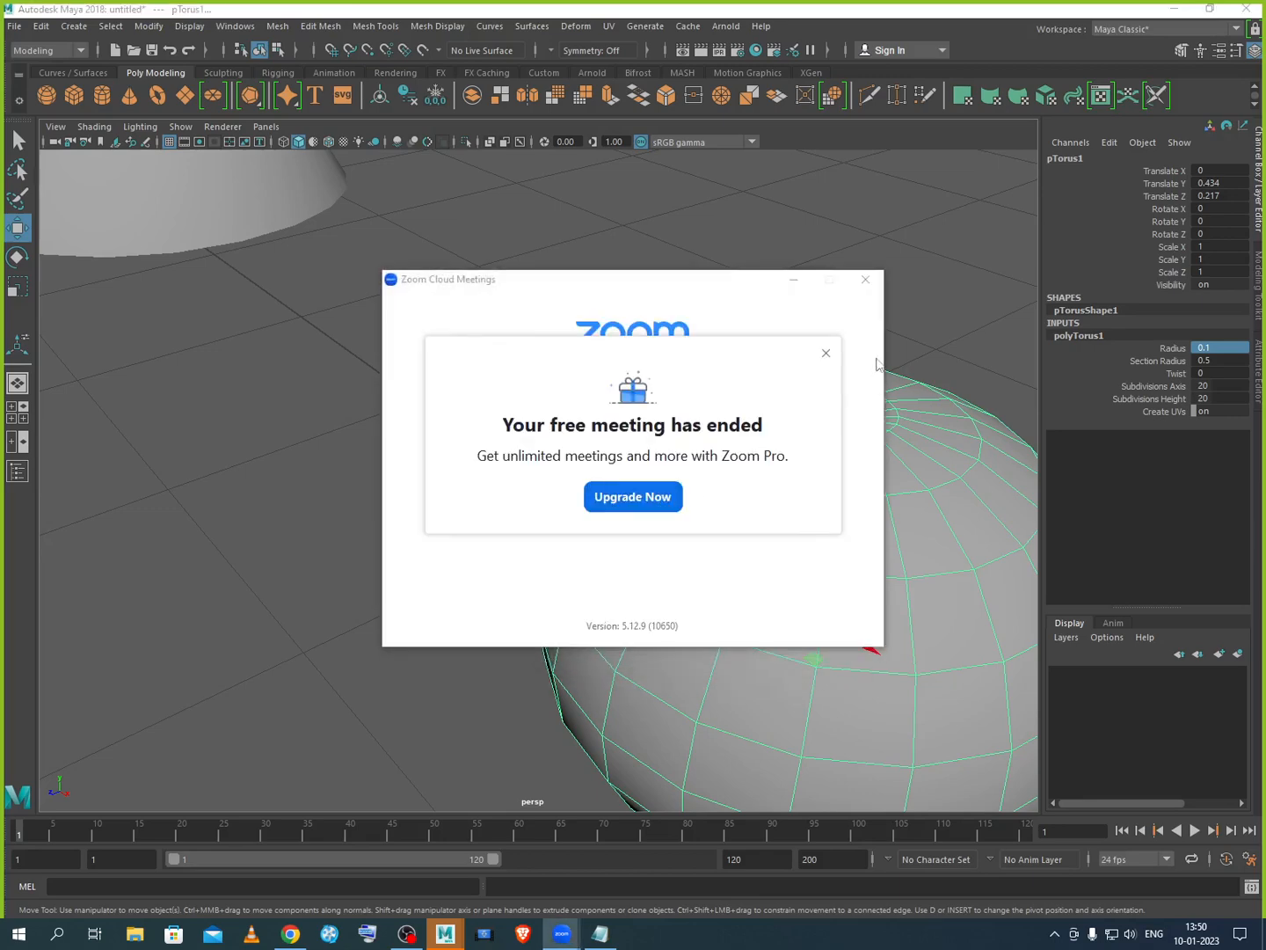
# Step: Close the ended Zoom meeting windows and restart today's scheduled Maya class from the Zoom meetings page in Chrome
pyautogui.click(826, 352)
pyautogui.click(865, 279)
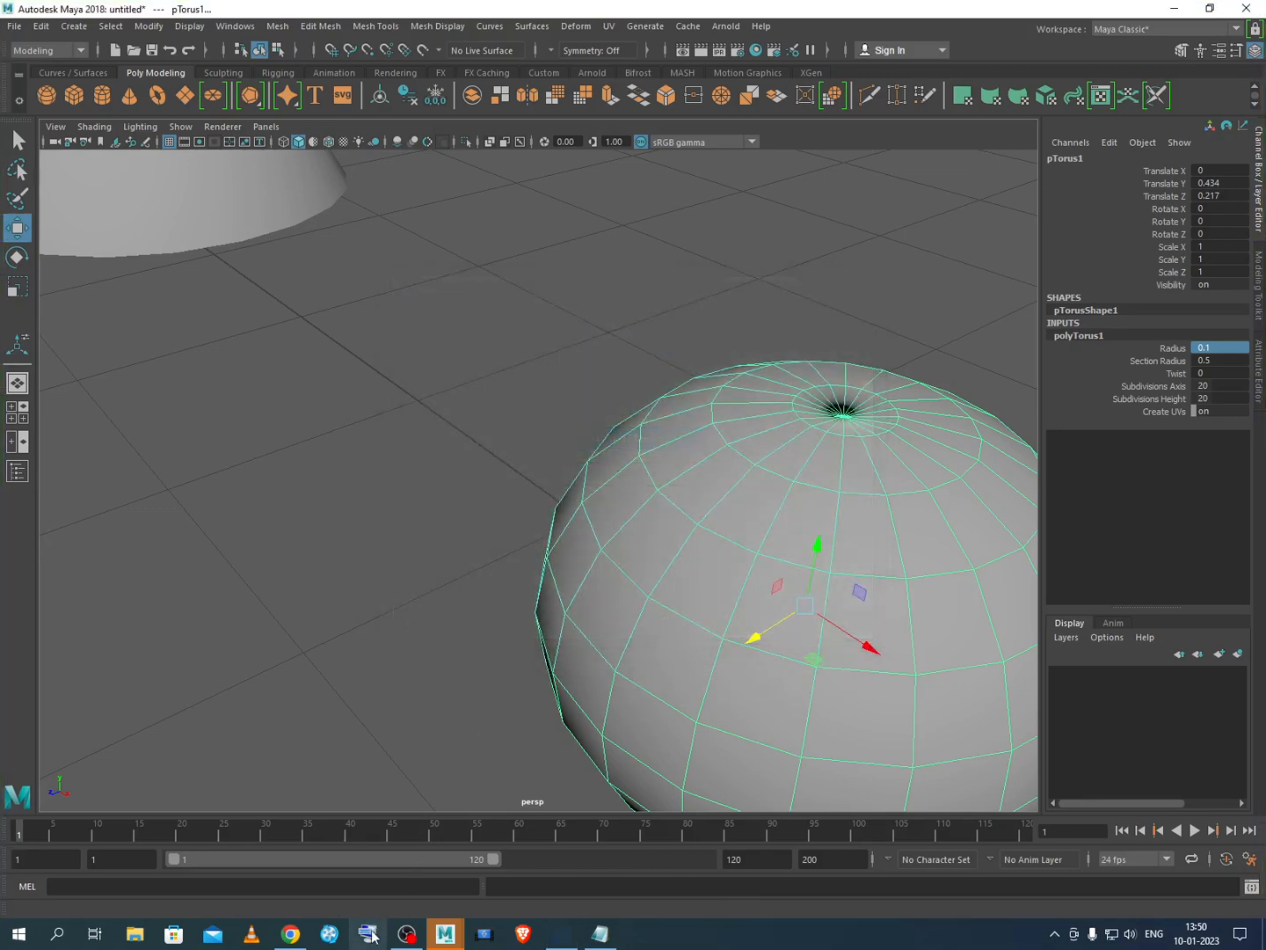
pyautogui.click(292, 932)
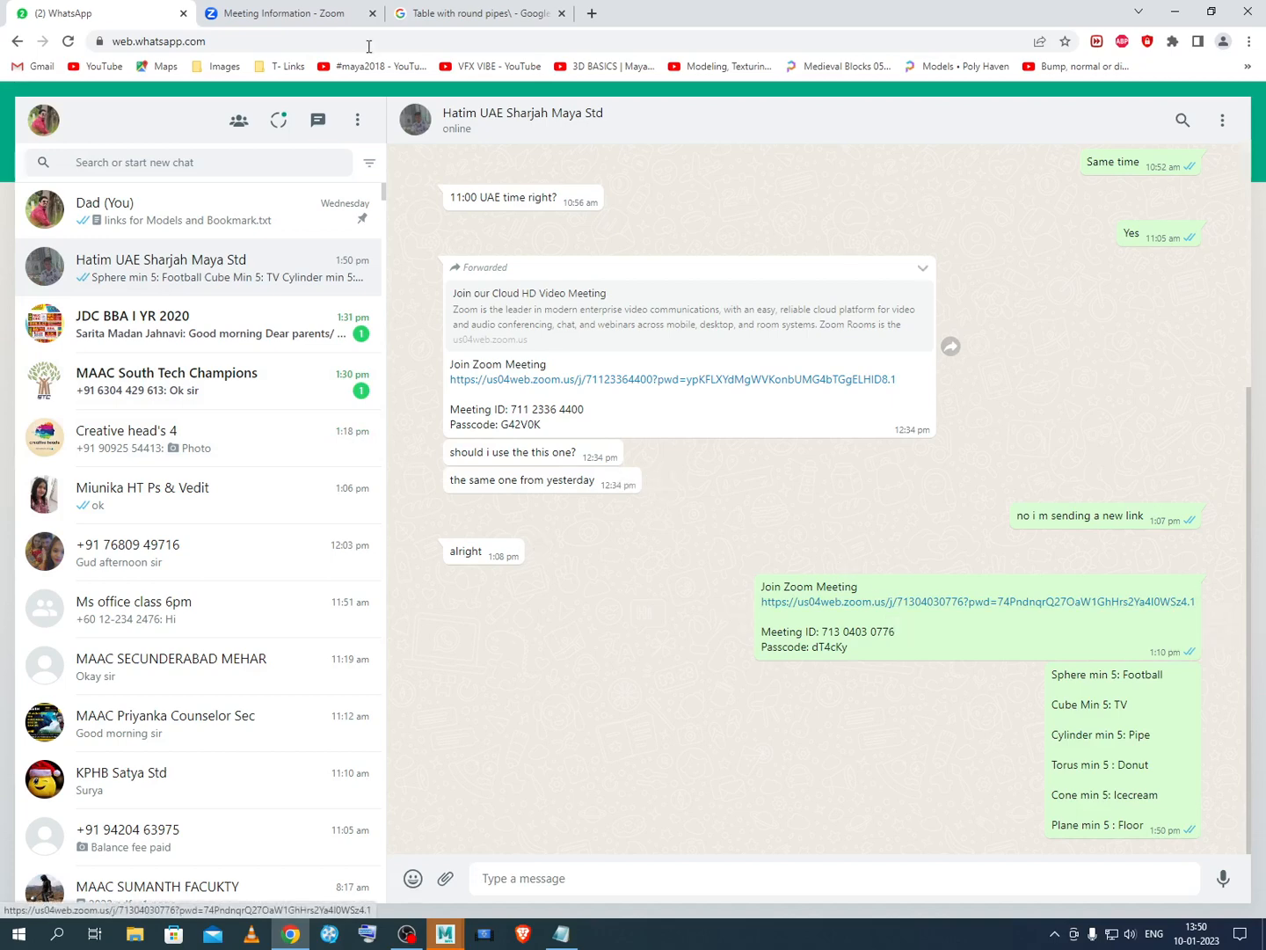
pyautogui.click(348, 15)
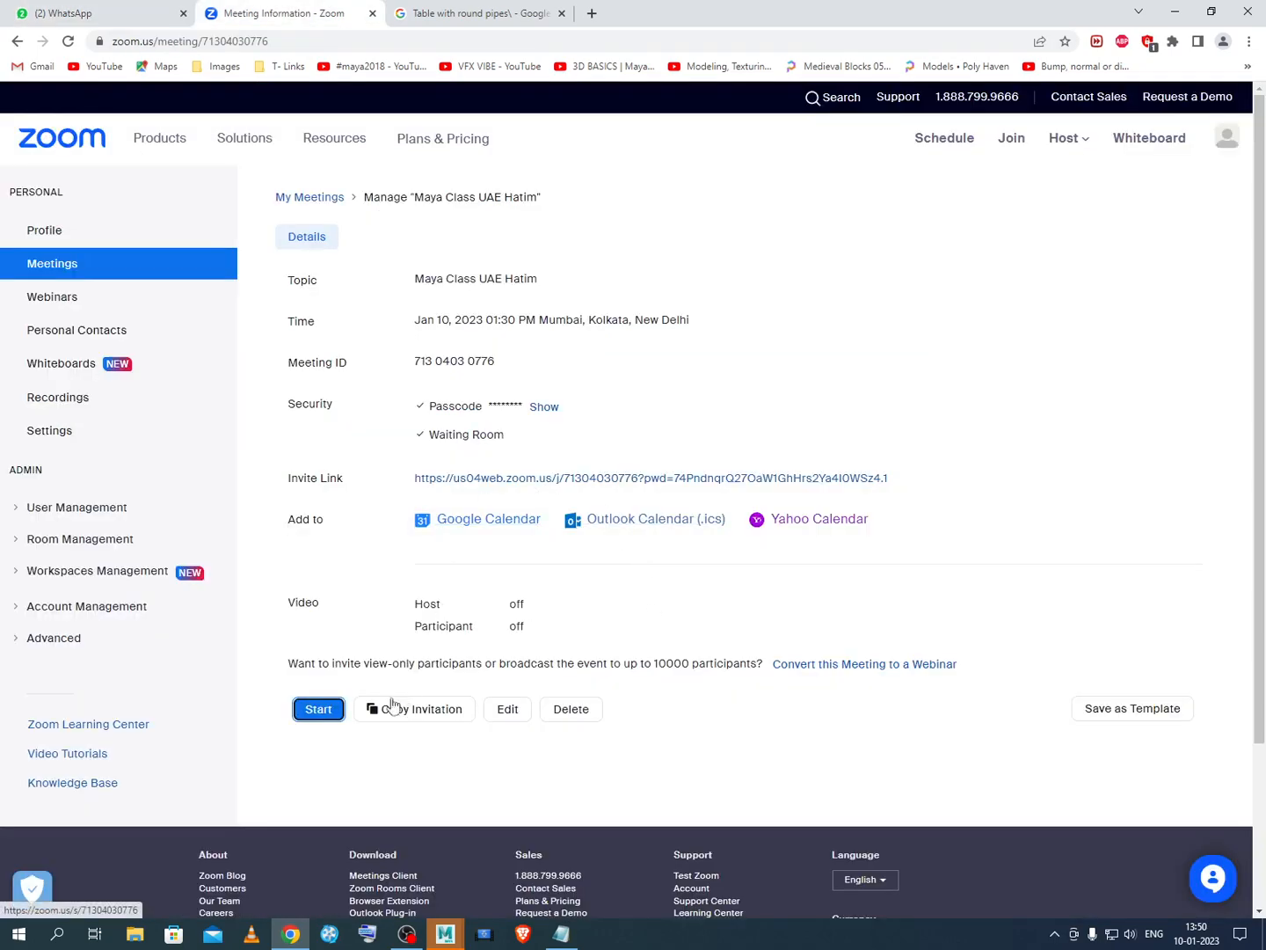
pyautogui.click(93, 263)
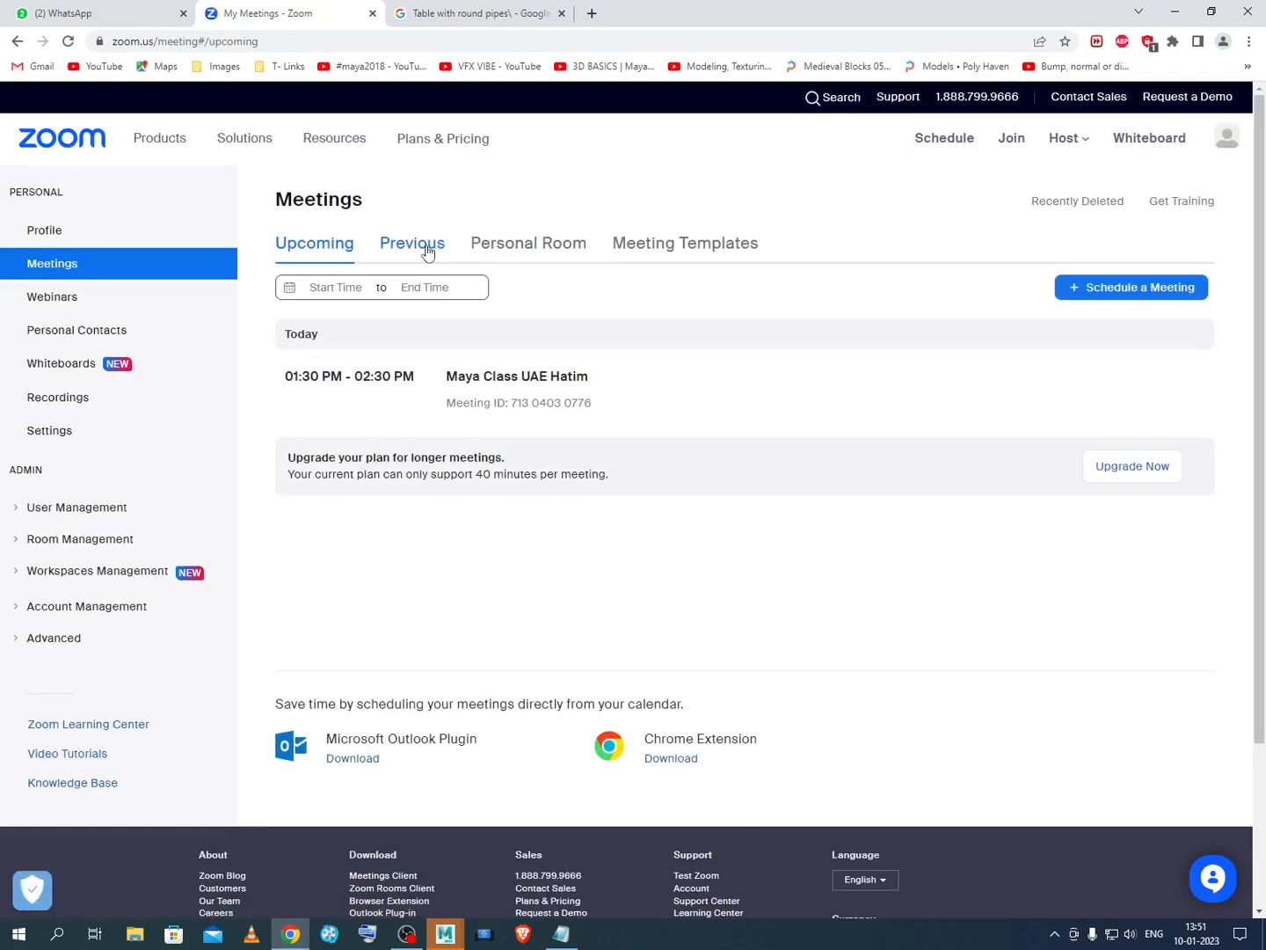
pyautogui.moveTo(566, 399)
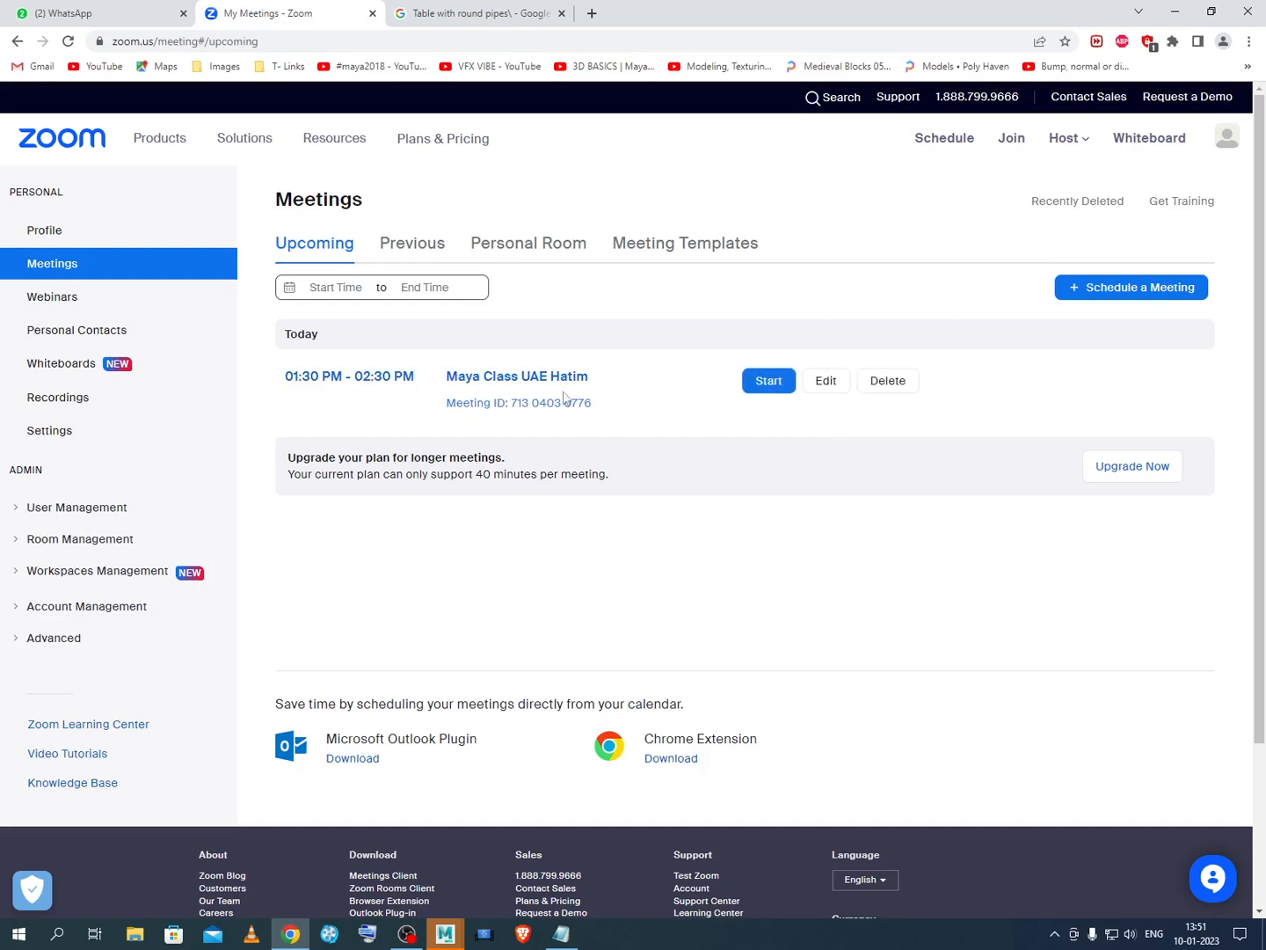
pyautogui.click(764, 381)
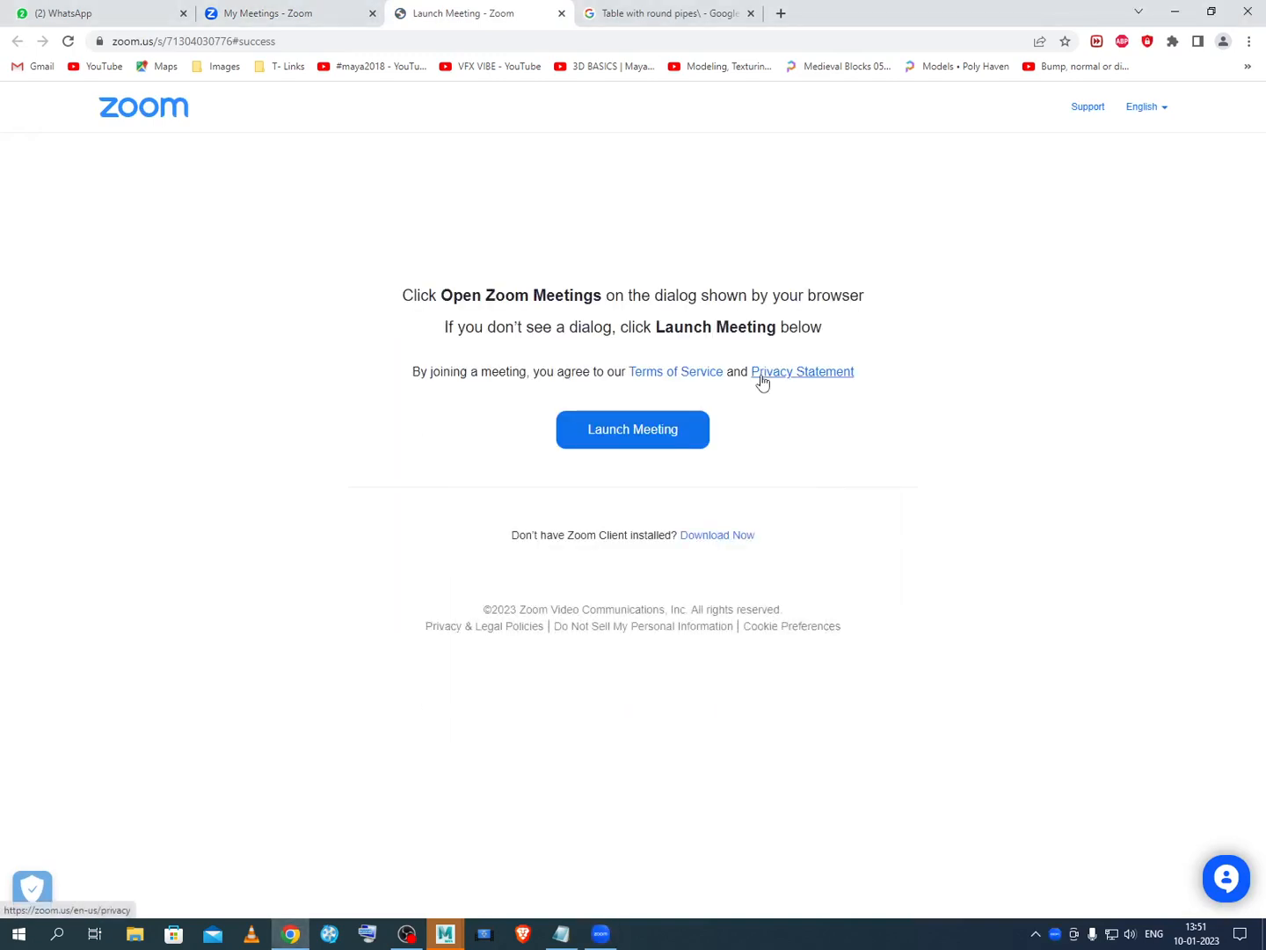
pyautogui.click(1179, 12)
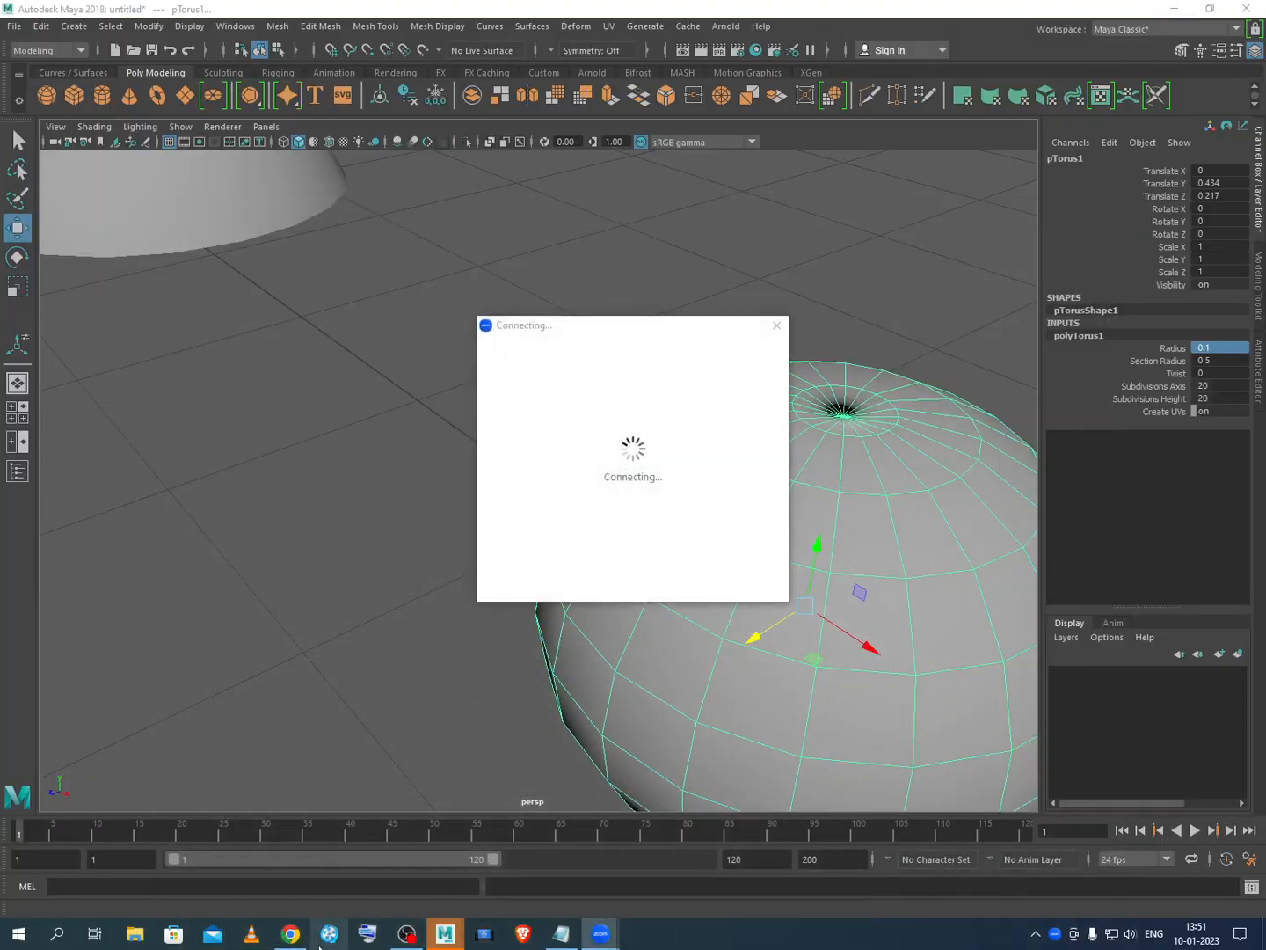
pyautogui.click(290, 934)
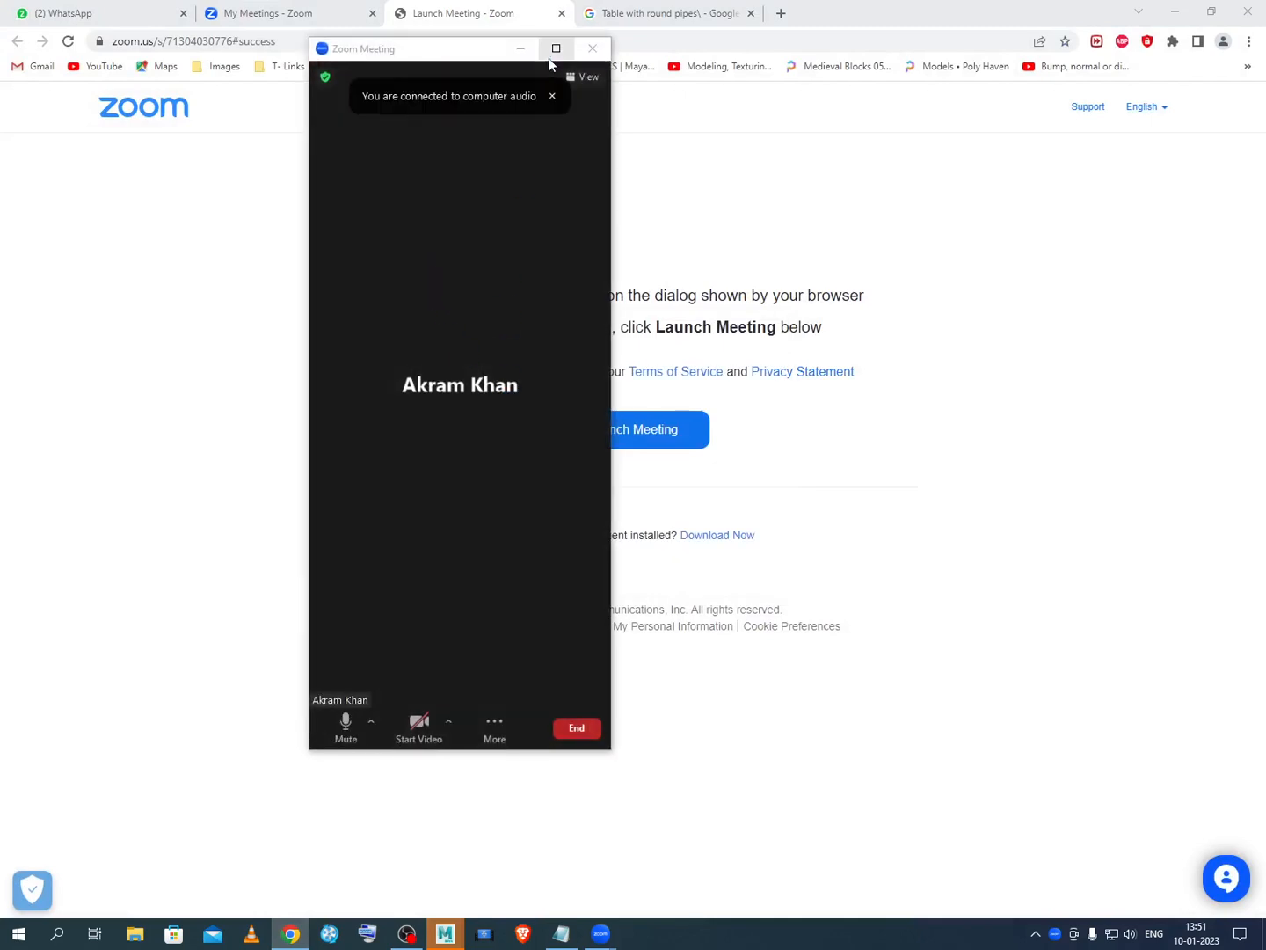
# Step: Maximize the Zoom meeting window and share the entire screen with the class
pyautogui.click(555, 50)
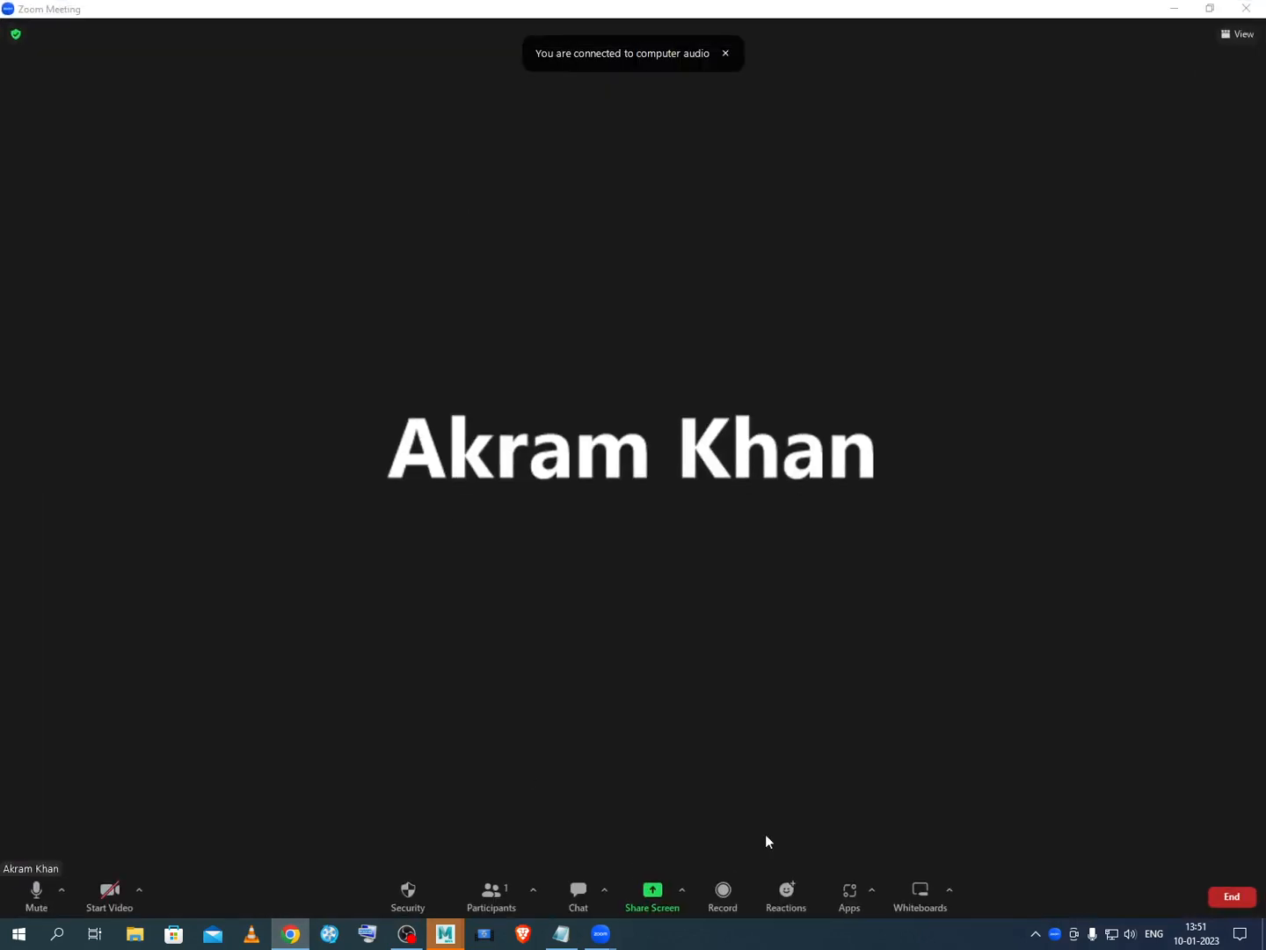
pyautogui.click(654, 897)
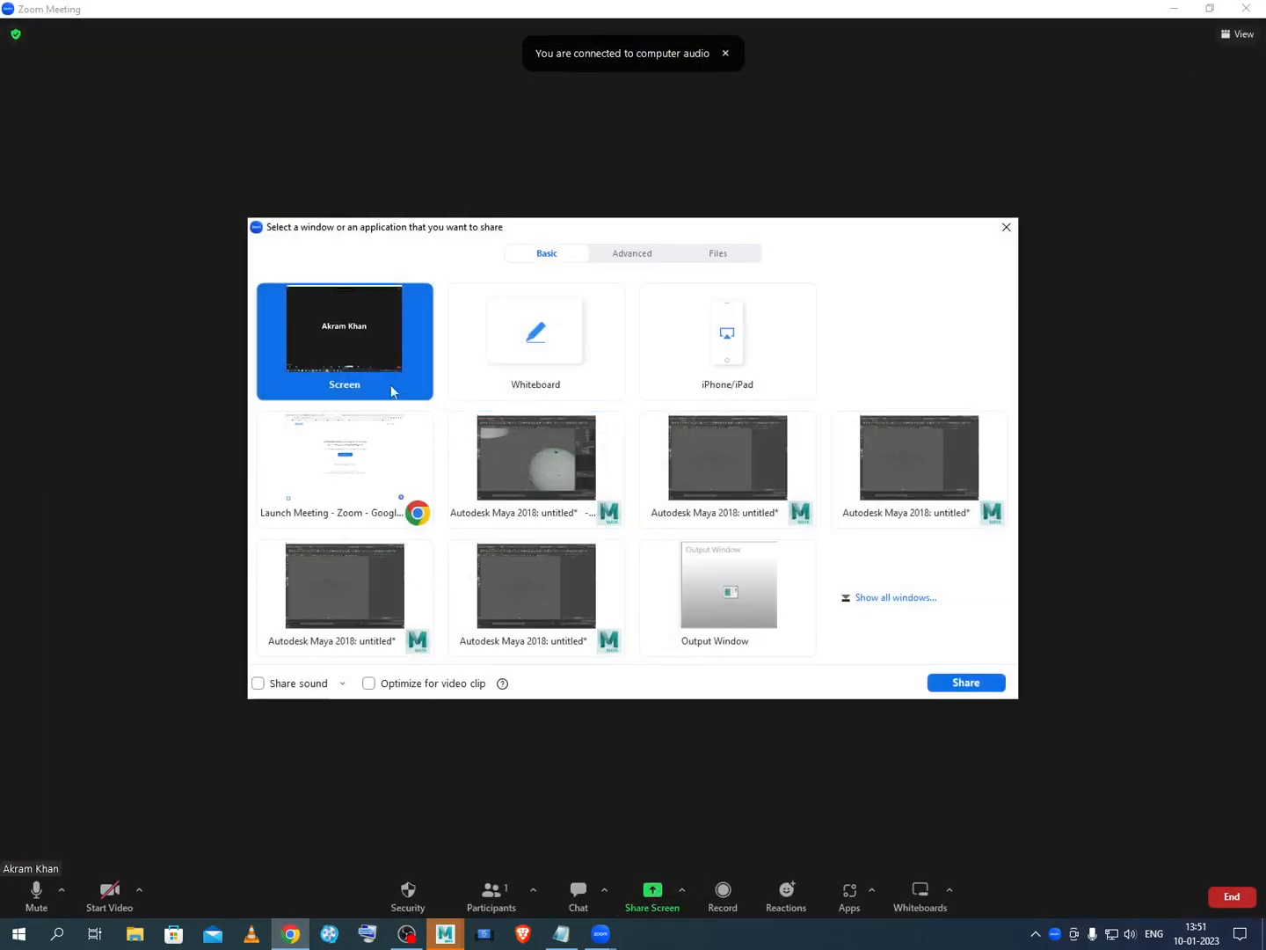
pyautogui.click(966, 683)
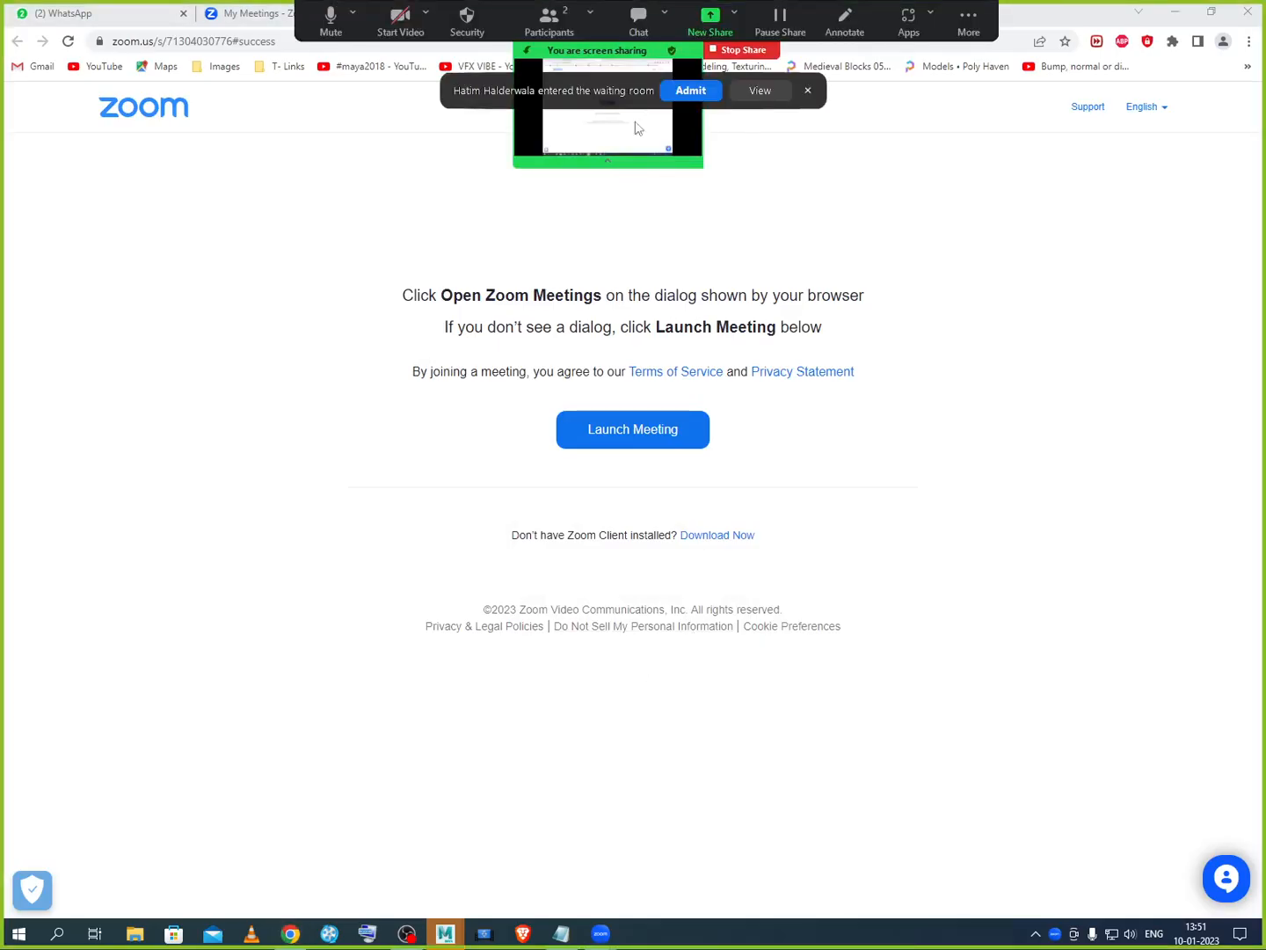
# Step: Admit the waiting participant to the meeting and open the participants list over Maya
pyautogui.click(692, 90)
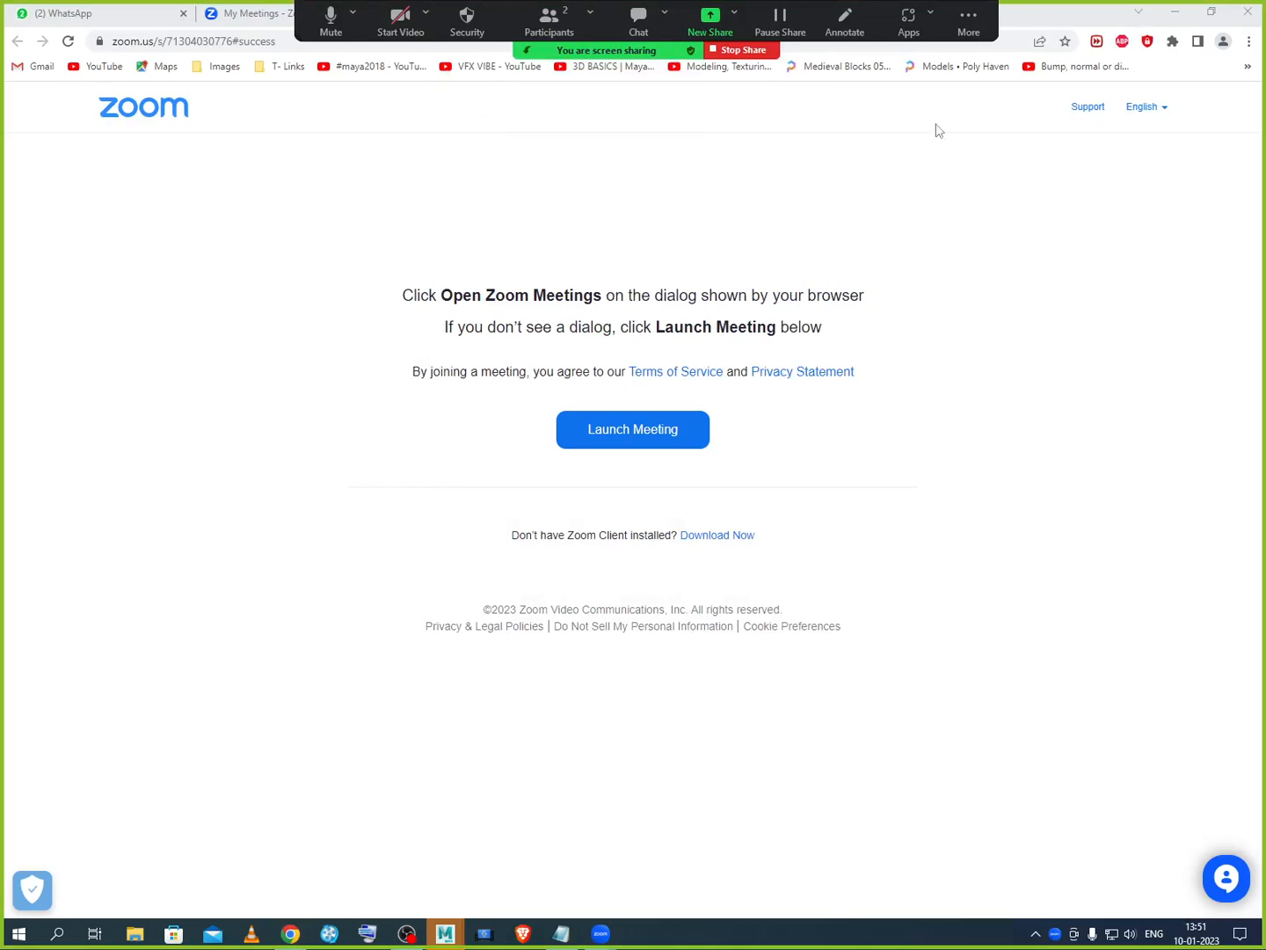
pyautogui.click(1175, 12)
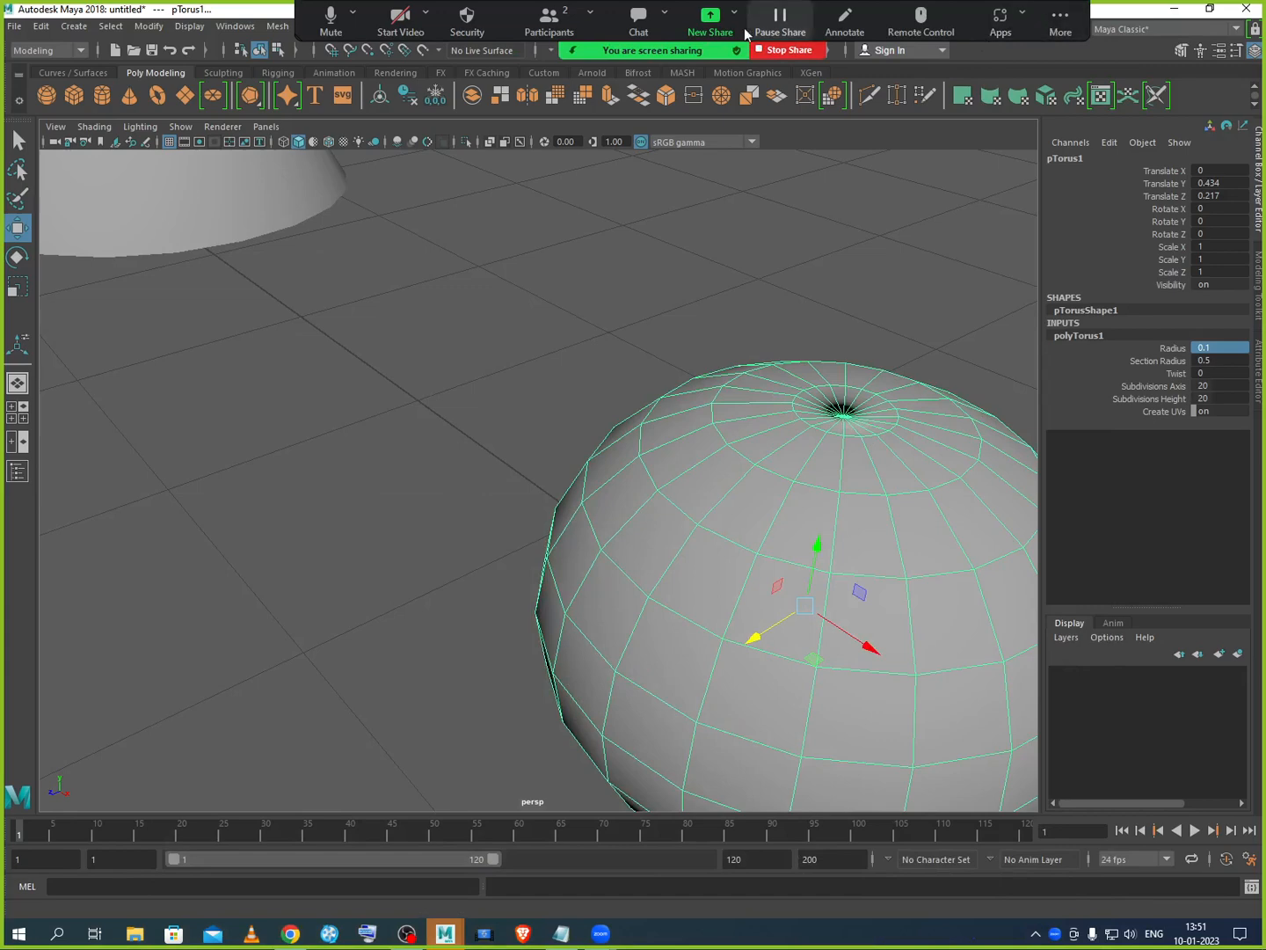
pyautogui.click(550, 22)
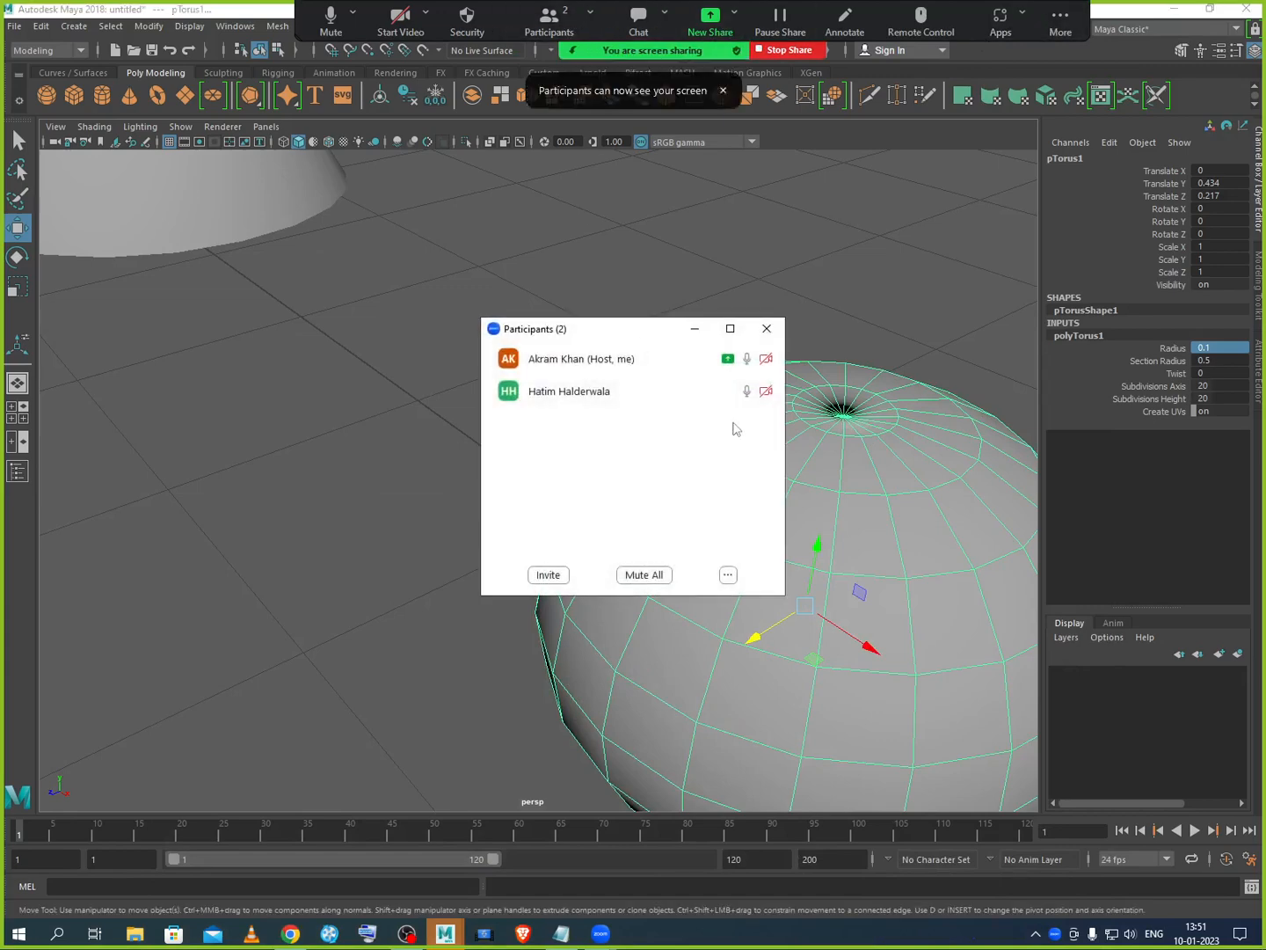
# Step: Capture a full-screen screenshot of Maya with the Zoom participants list showing
pyautogui.press('super')
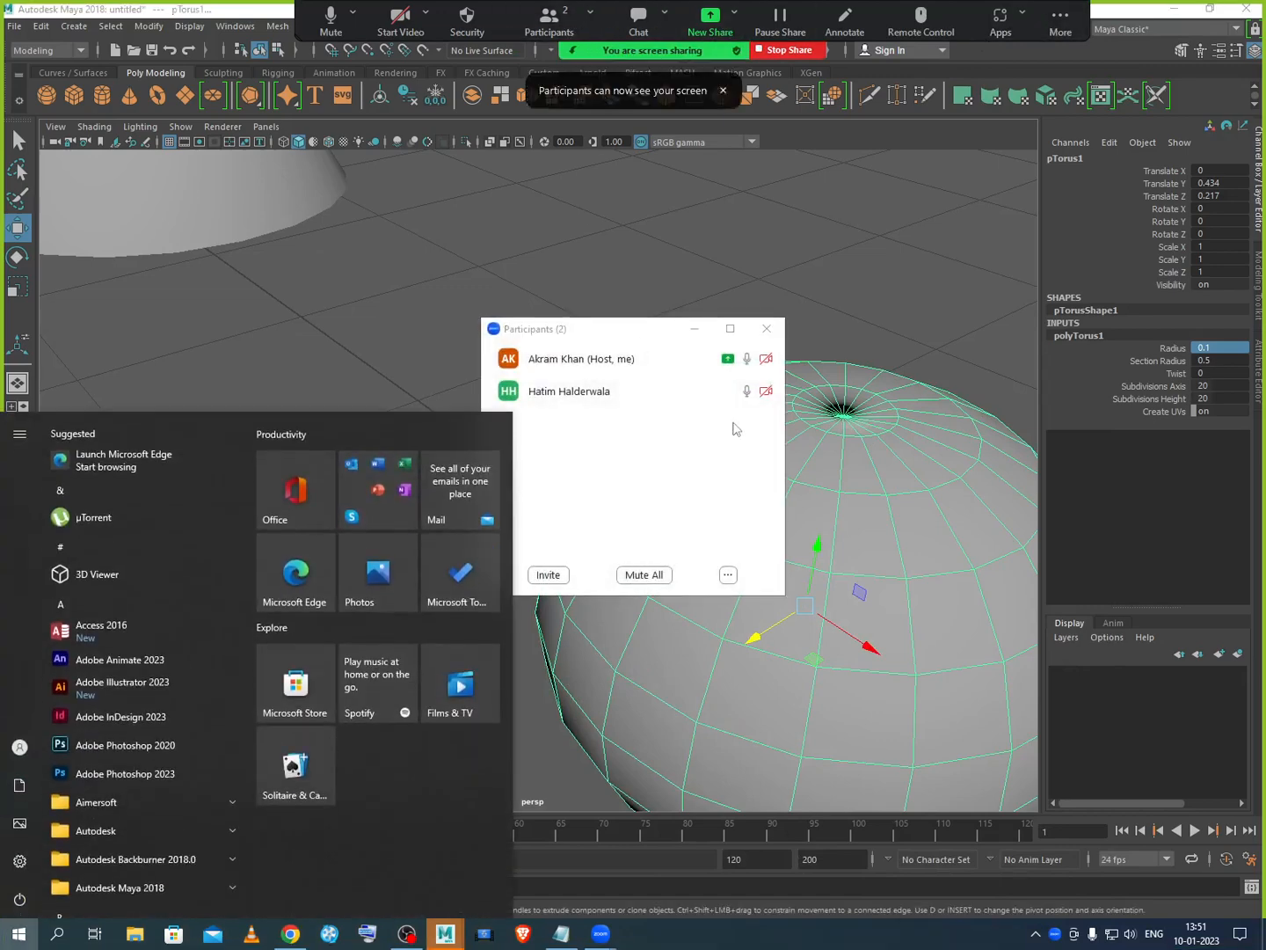
pyautogui.click(541, 243)
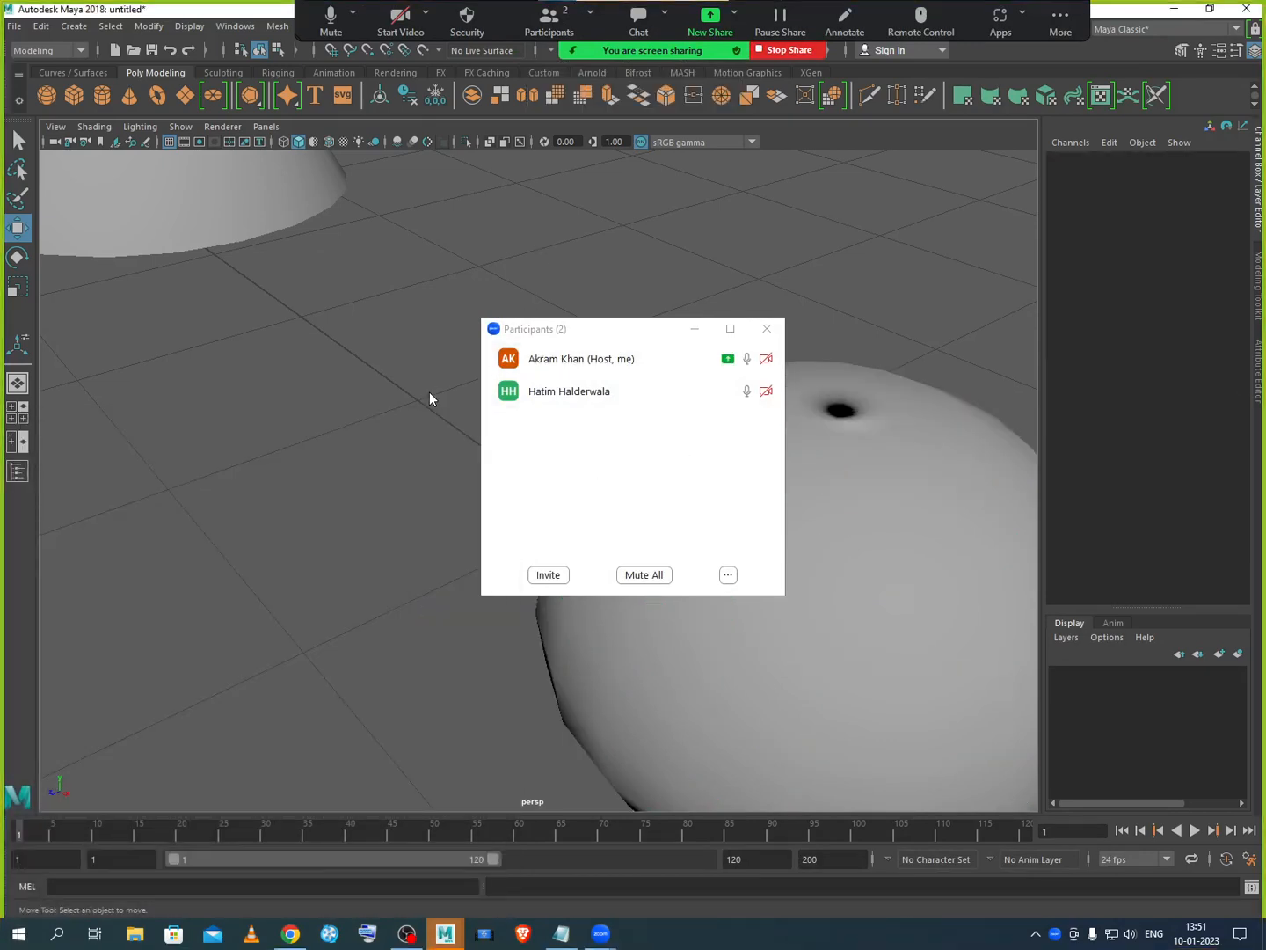
pyautogui.press('super+shift+s')
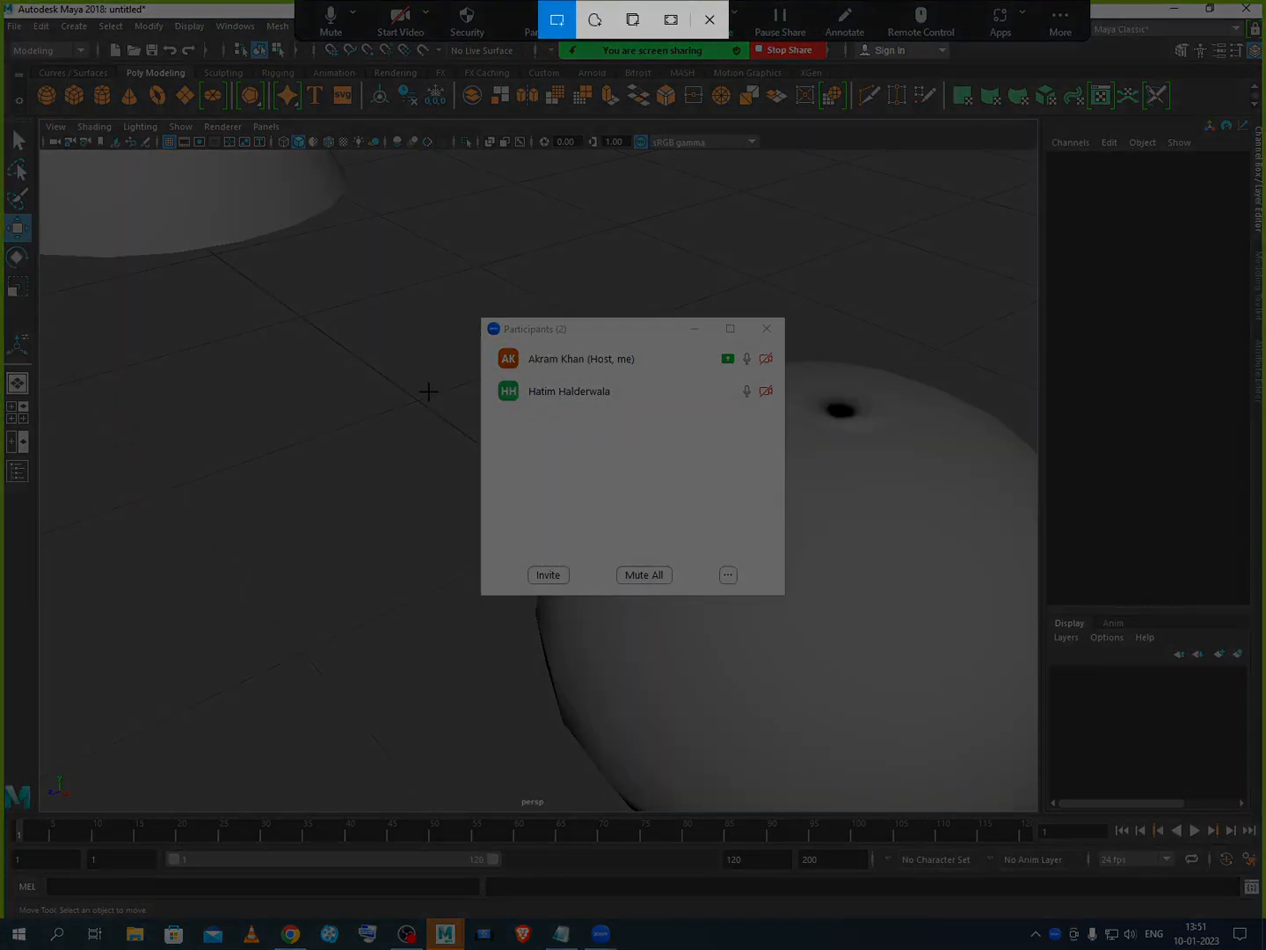
pyautogui.click(676, 32)
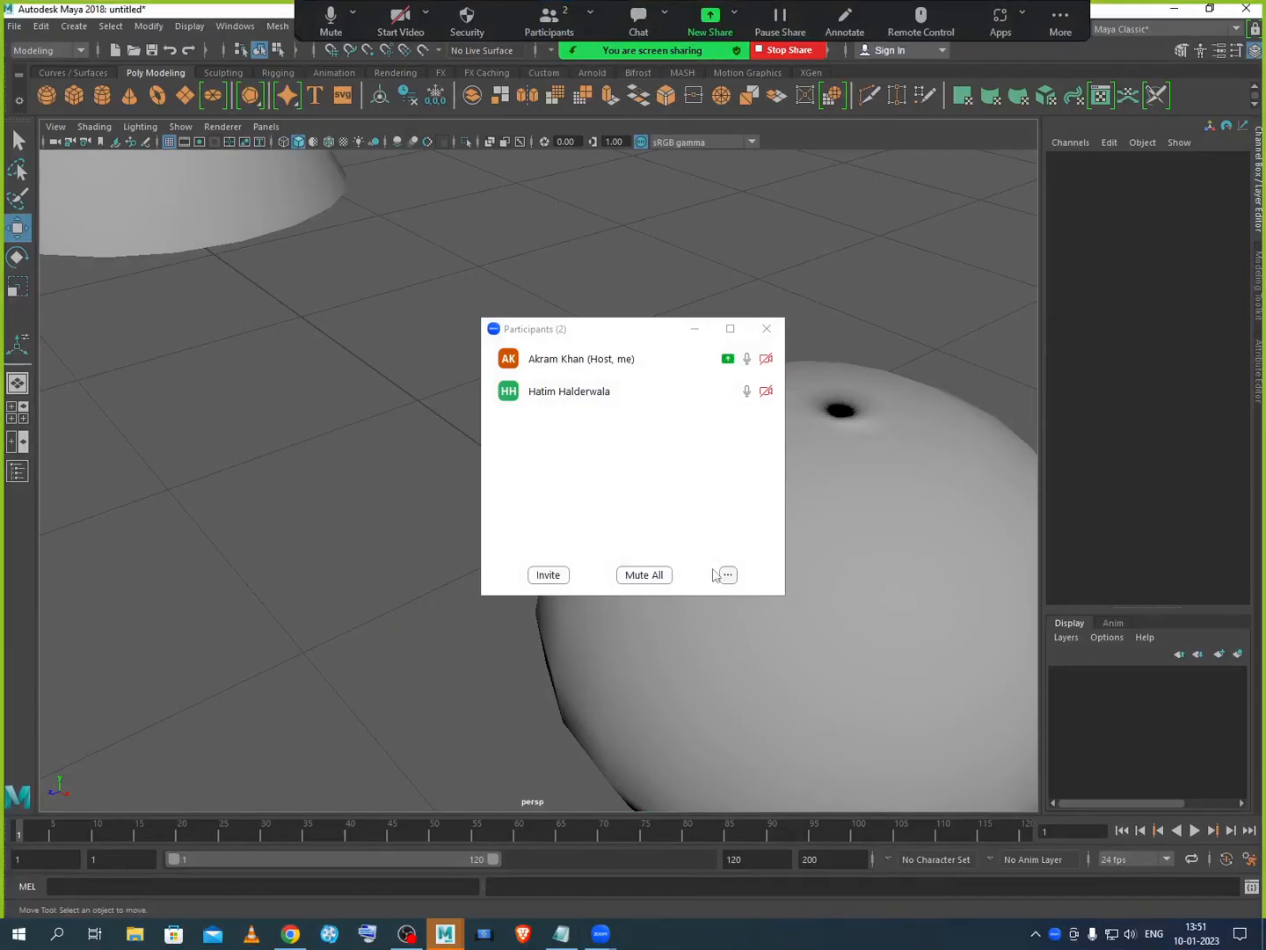
# Step: Close the participants list and send the captured screenshot to the business-account contact in WhatsApp in Chrome
pyautogui.click(292, 932)
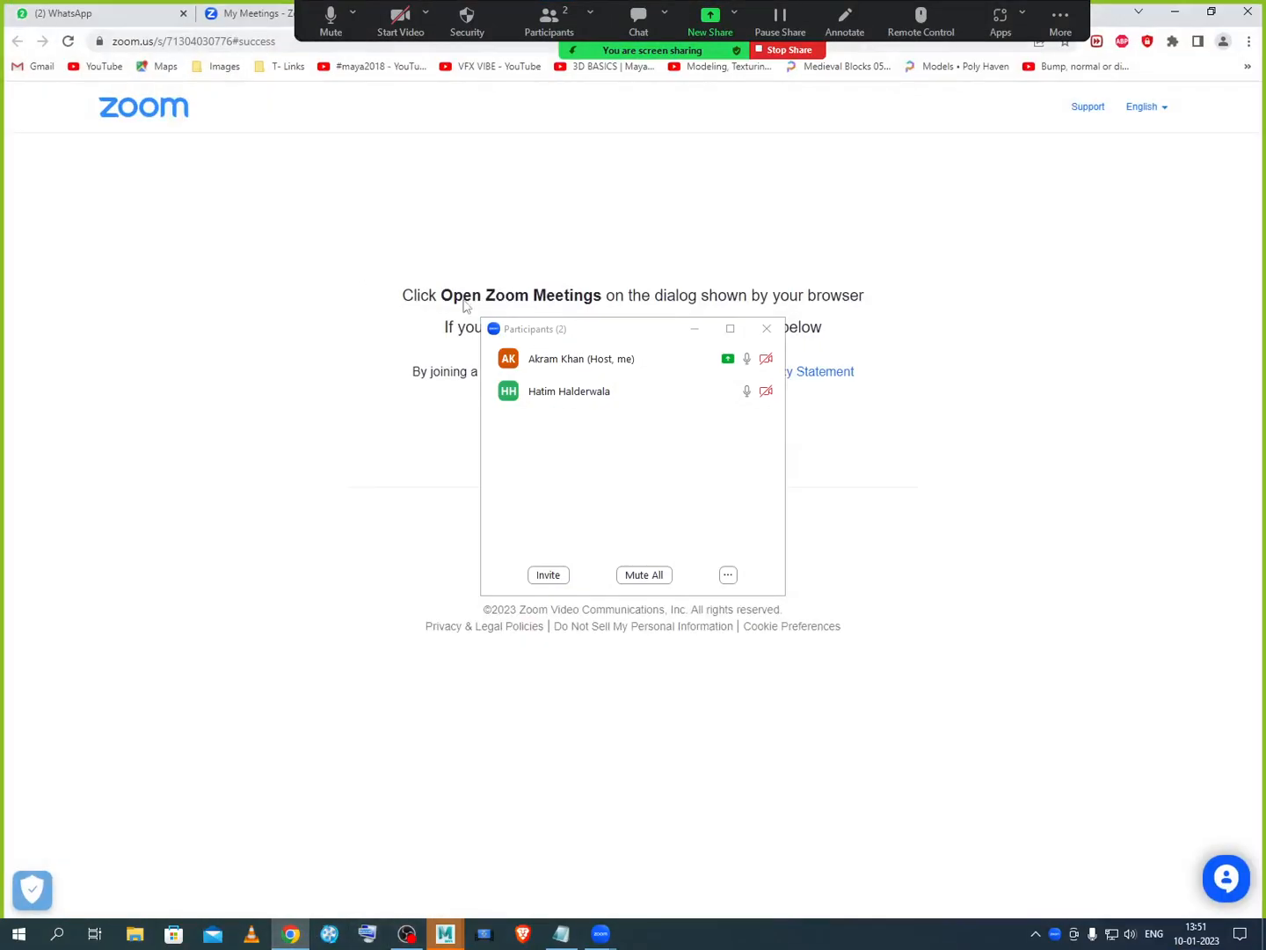
pyautogui.click(764, 332)
pyautogui.click(88, 13)
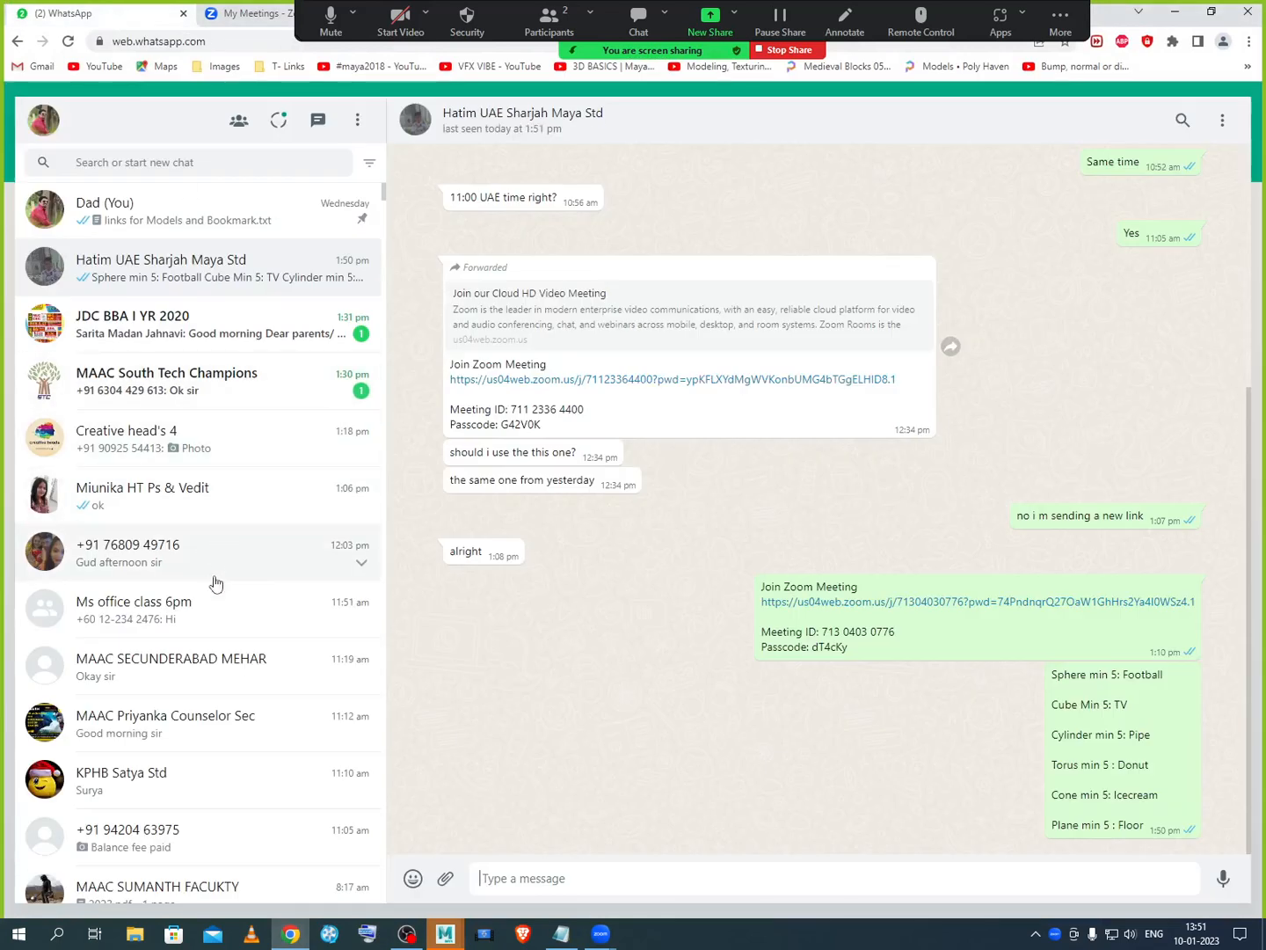
pyautogui.scroll(-4, 214, 584)
pyautogui.scroll(-5, 216, 583)
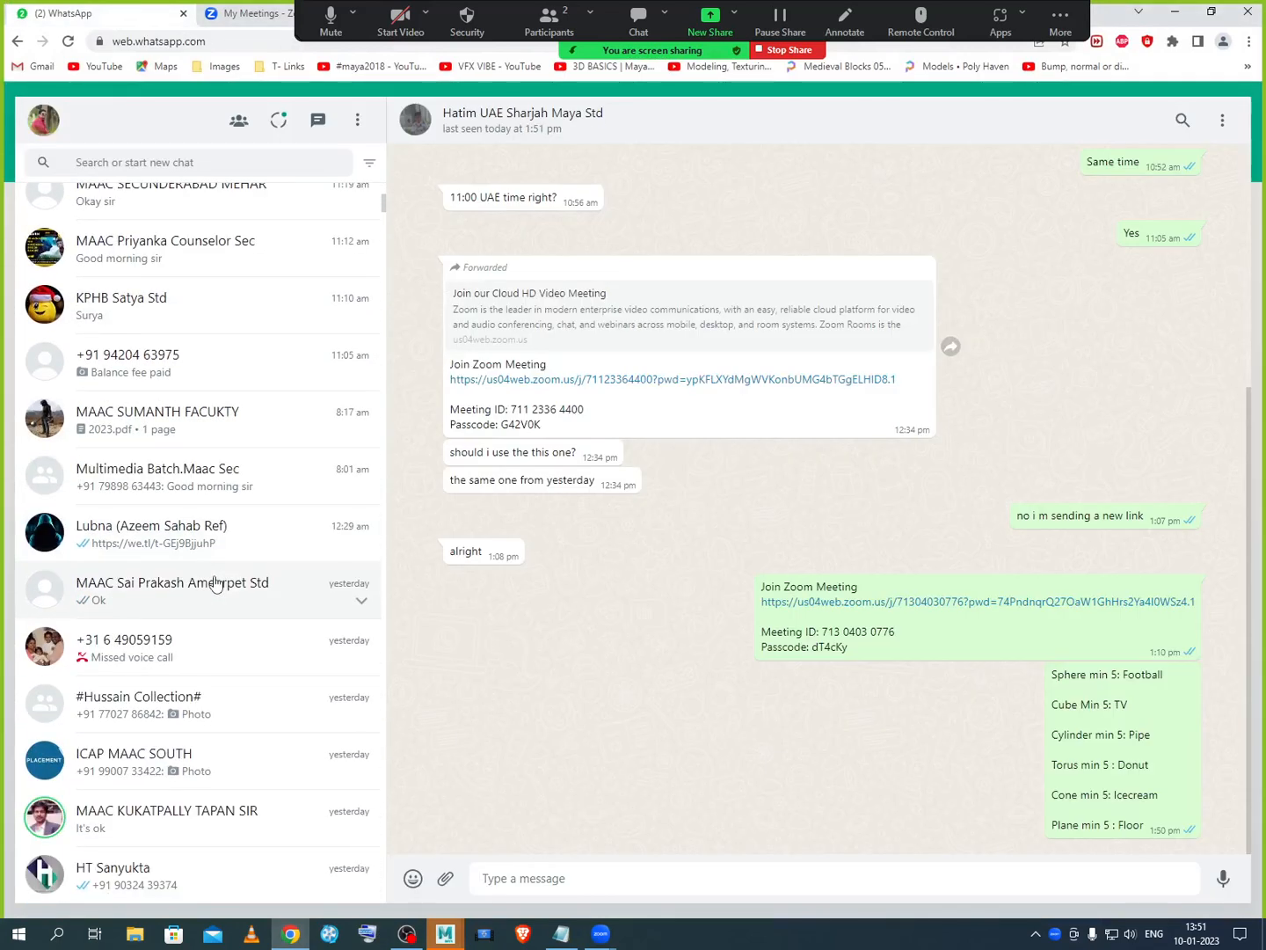
pyautogui.click(198, 633)
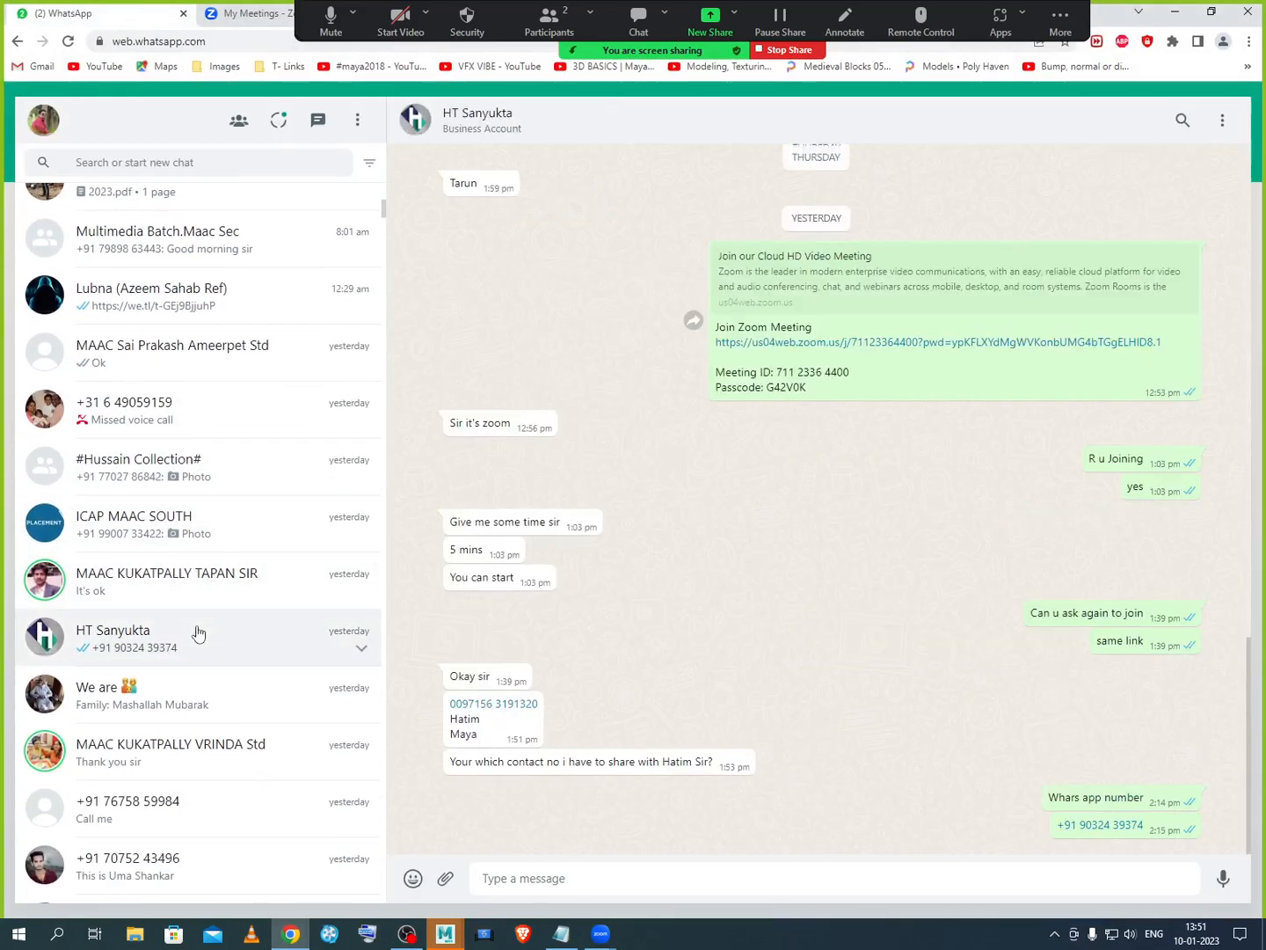
pyautogui.hotkey('ctrl', 'v')
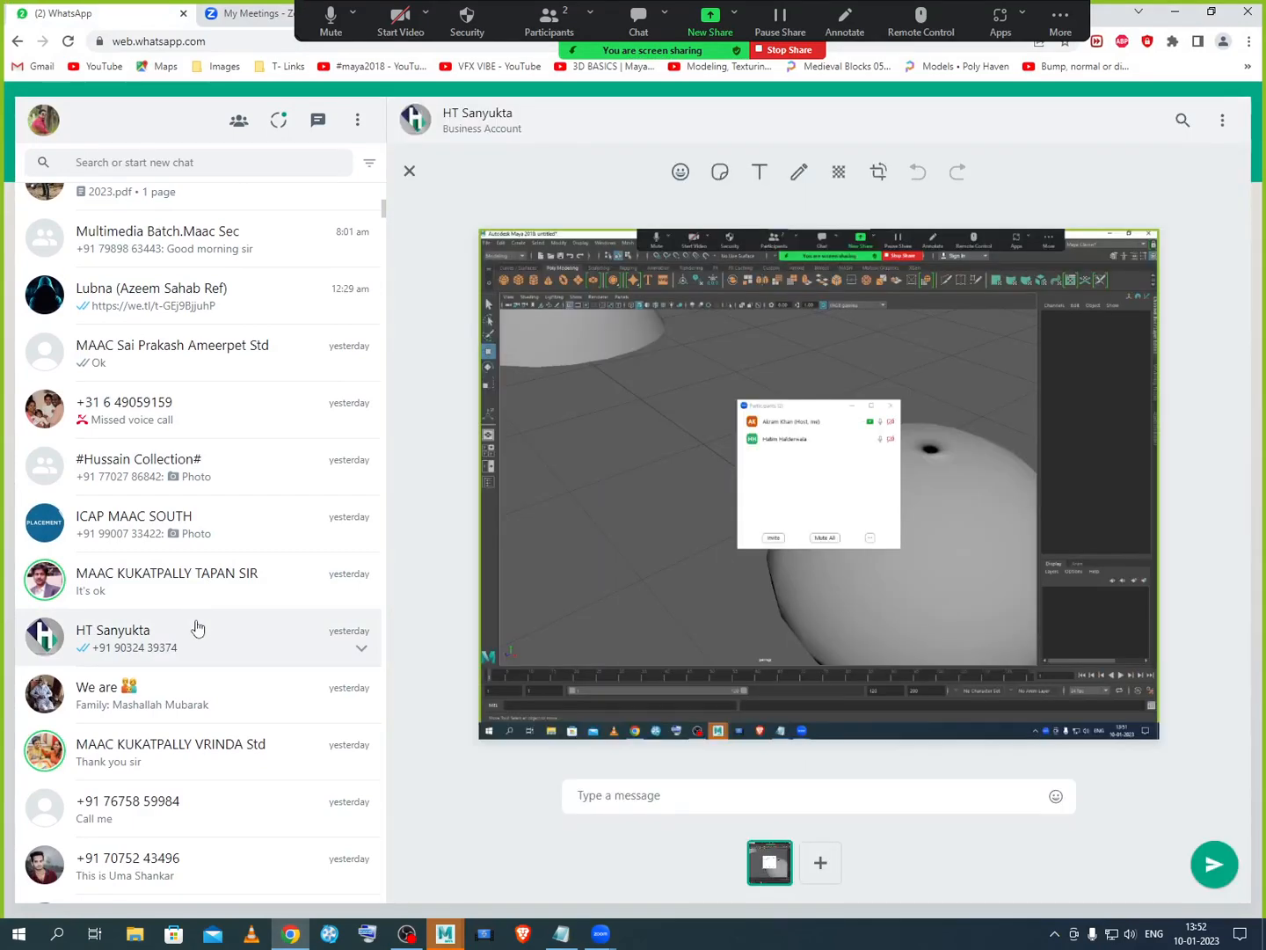
pyautogui.press('Escape')
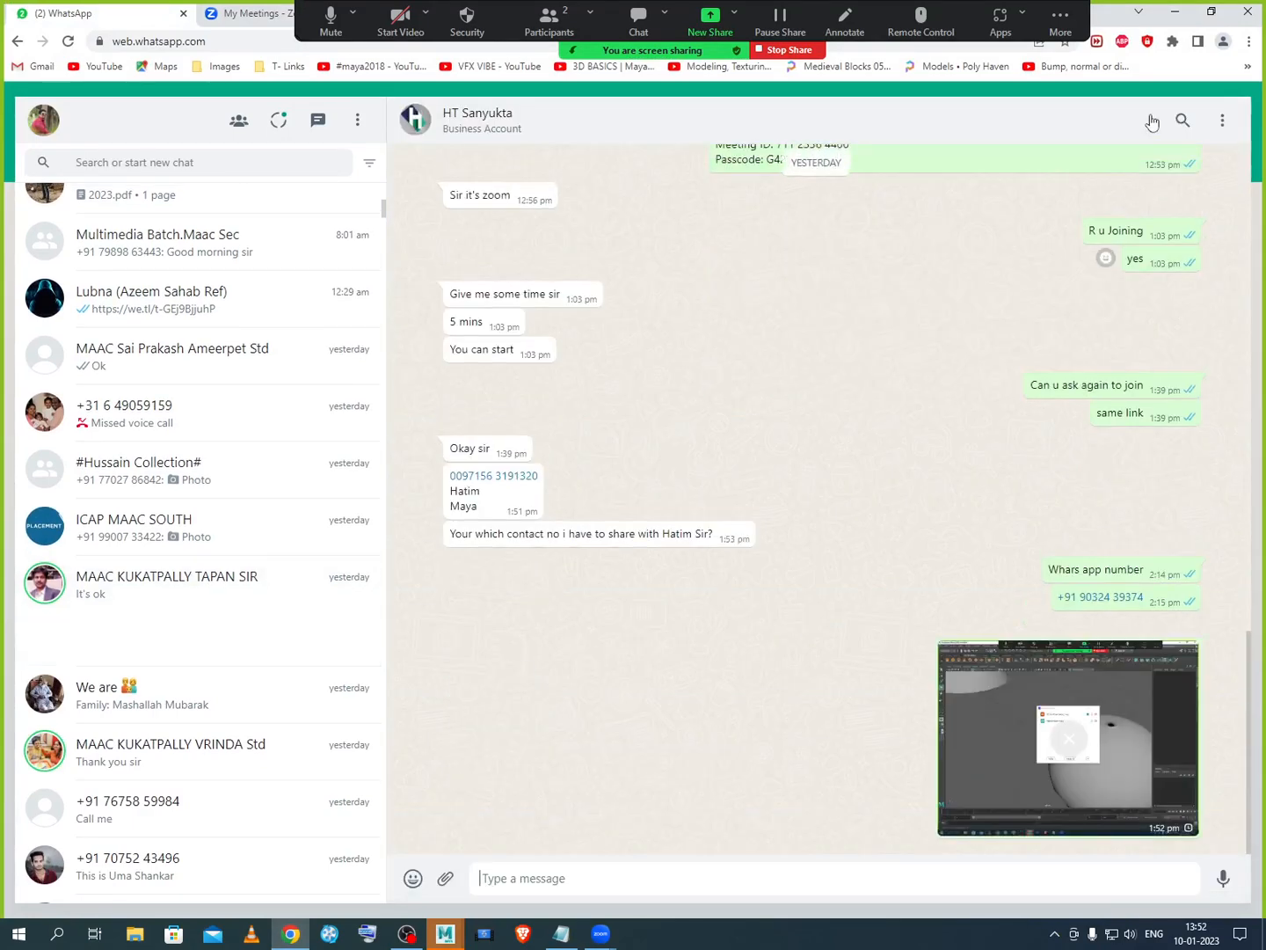
# Step: Hide Zoom's floating meeting controls and switch back to Maya
pyautogui.click(1063, 26)
pyautogui.click(1055, 144)
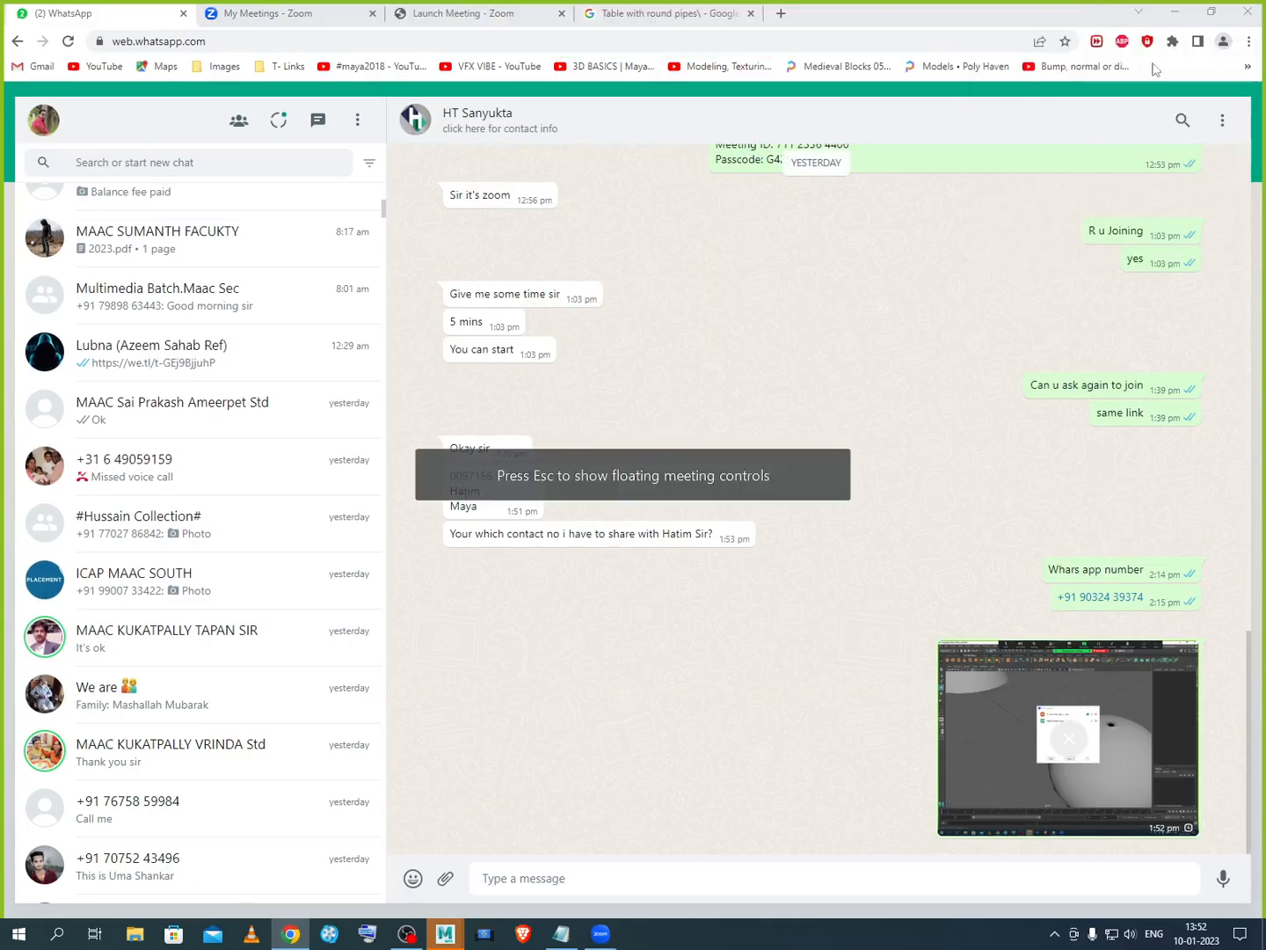
pyautogui.hotkey('alt', 'Tab')
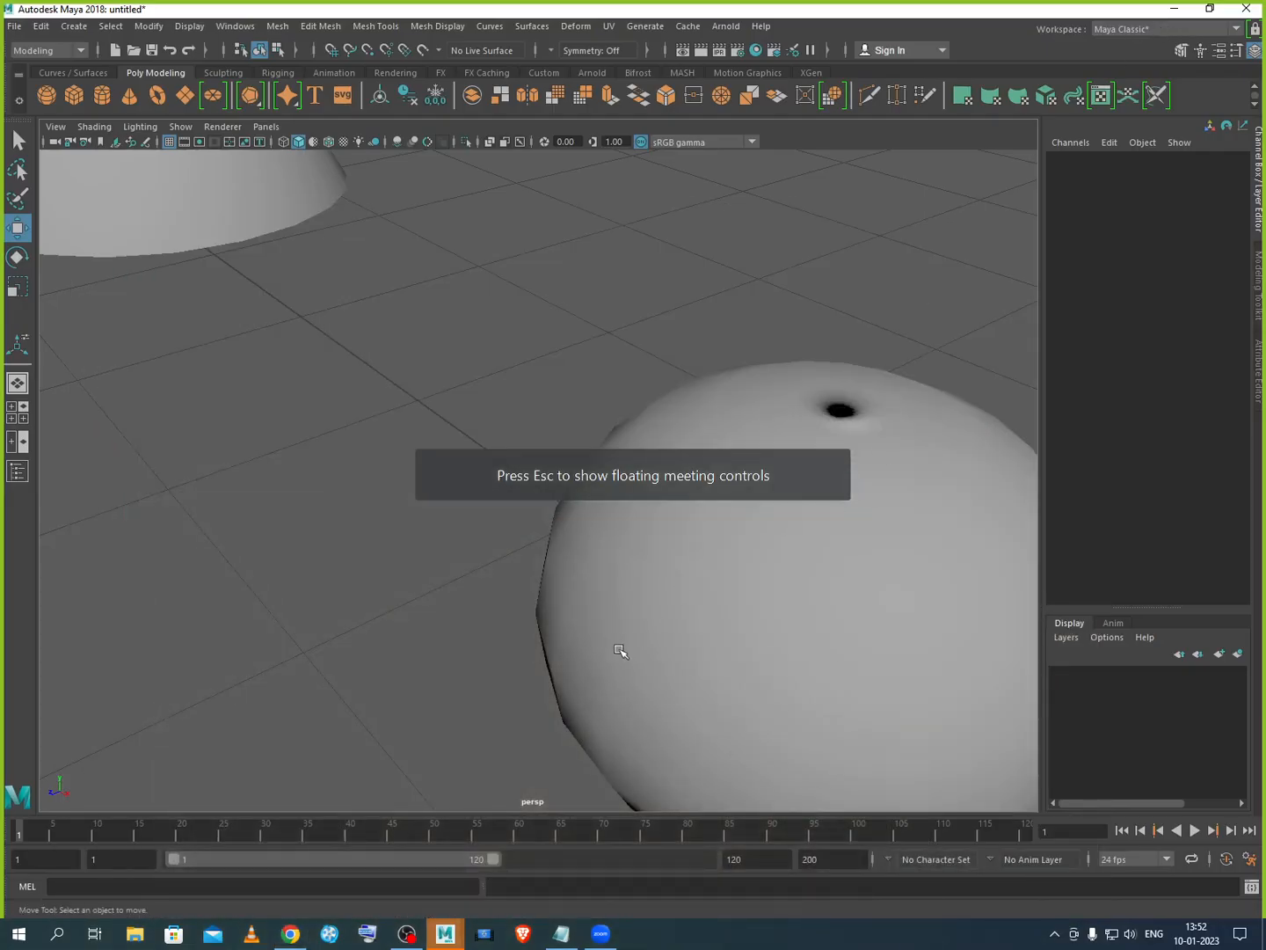
# Step: Select the torus, show its creation parameters and set its Section Radius to 0.01
pyautogui.scroll(-5, 620, 650)
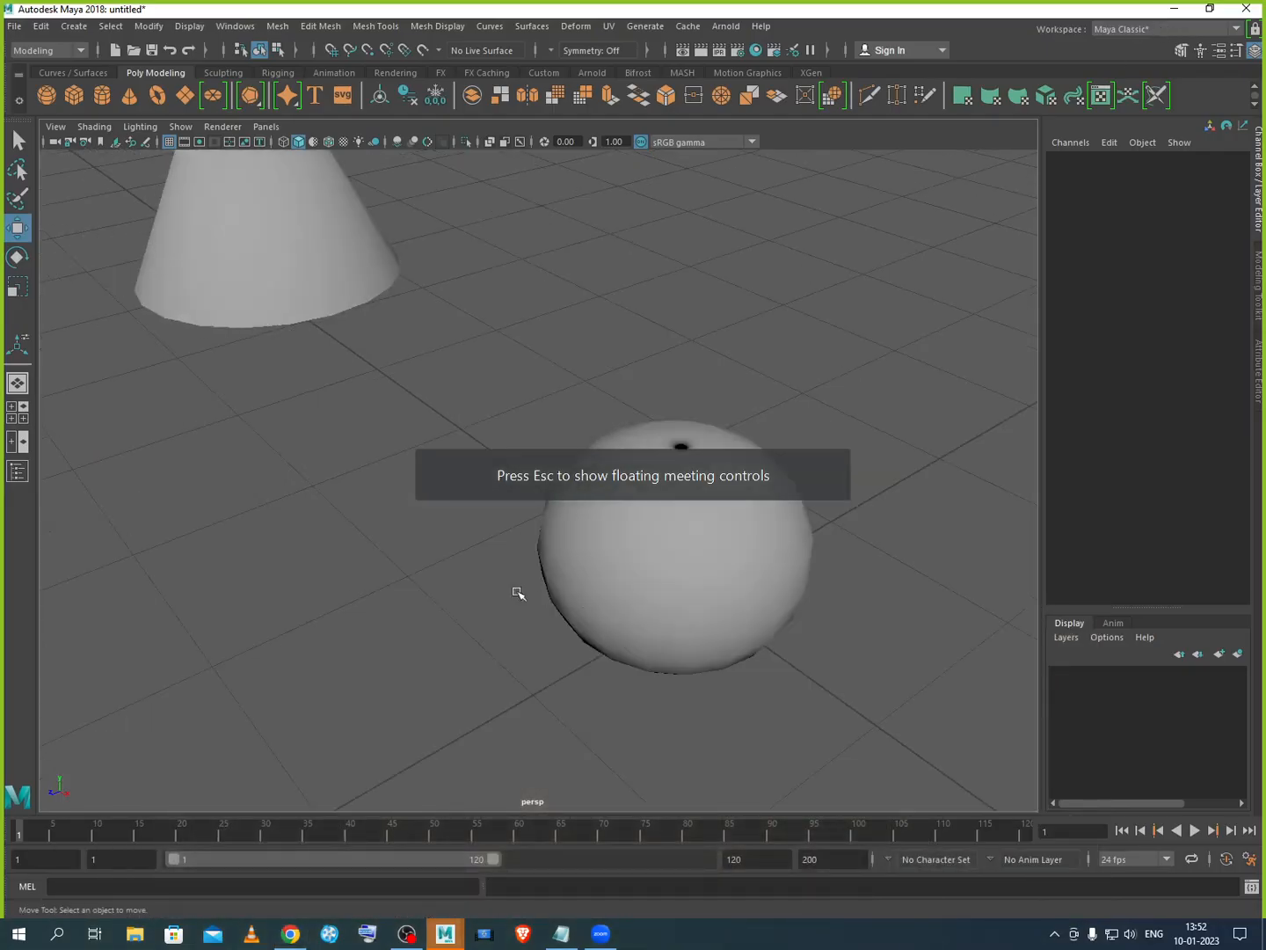
pyautogui.click(731, 589)
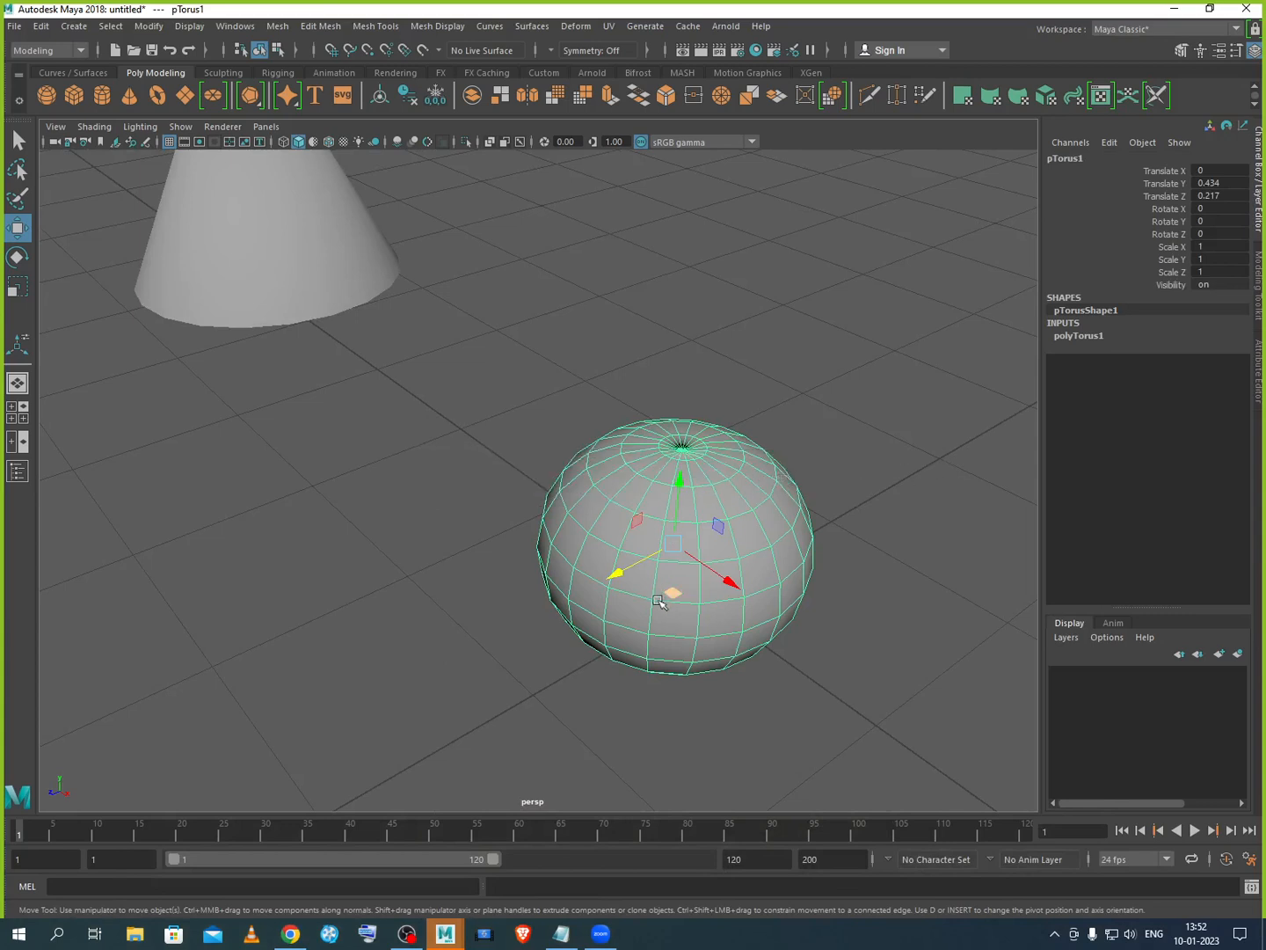
pyautogui.click(1080, 337)
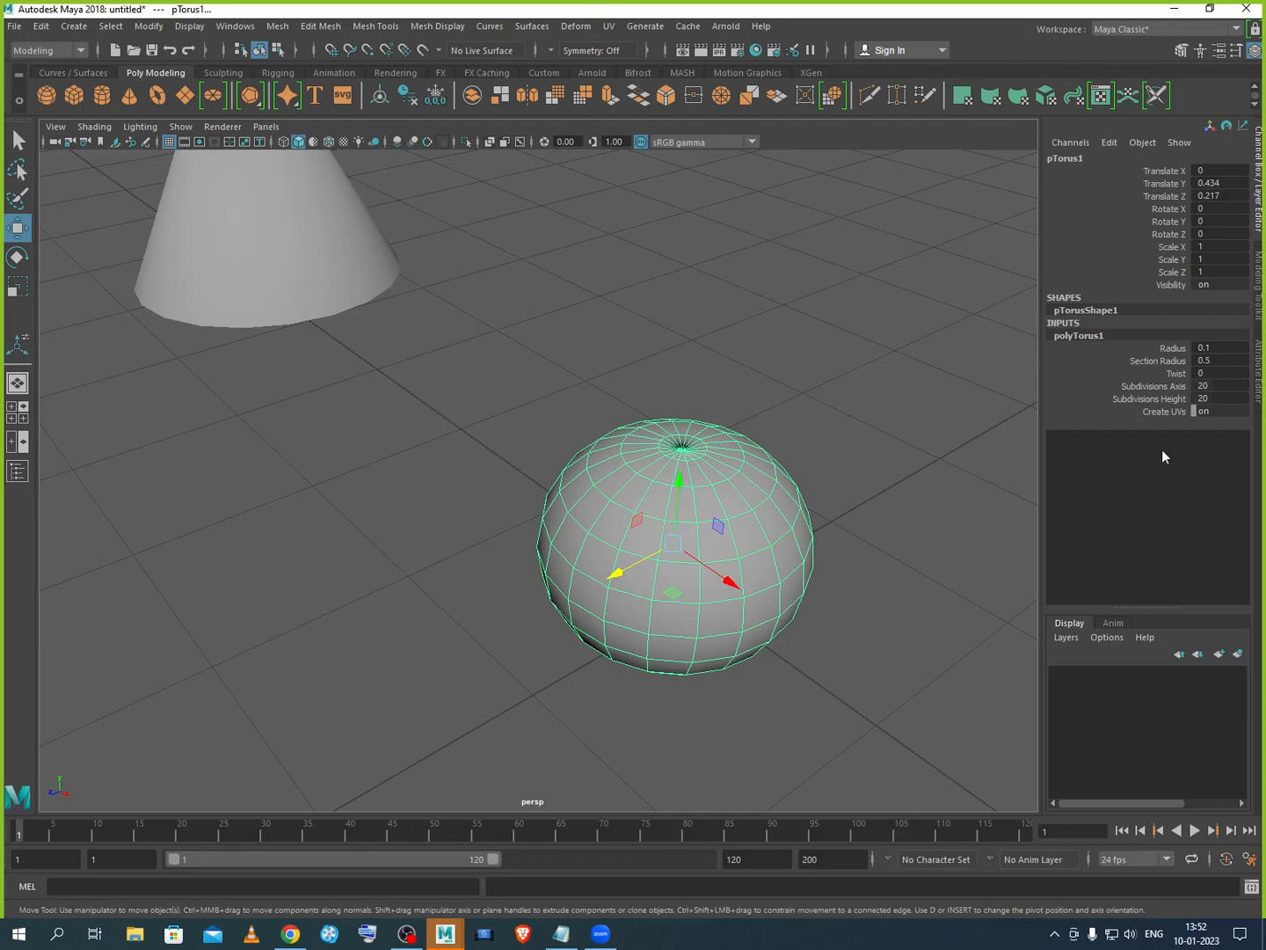
pyautogui.click(1212, 361)
pyautogui.press('Return')
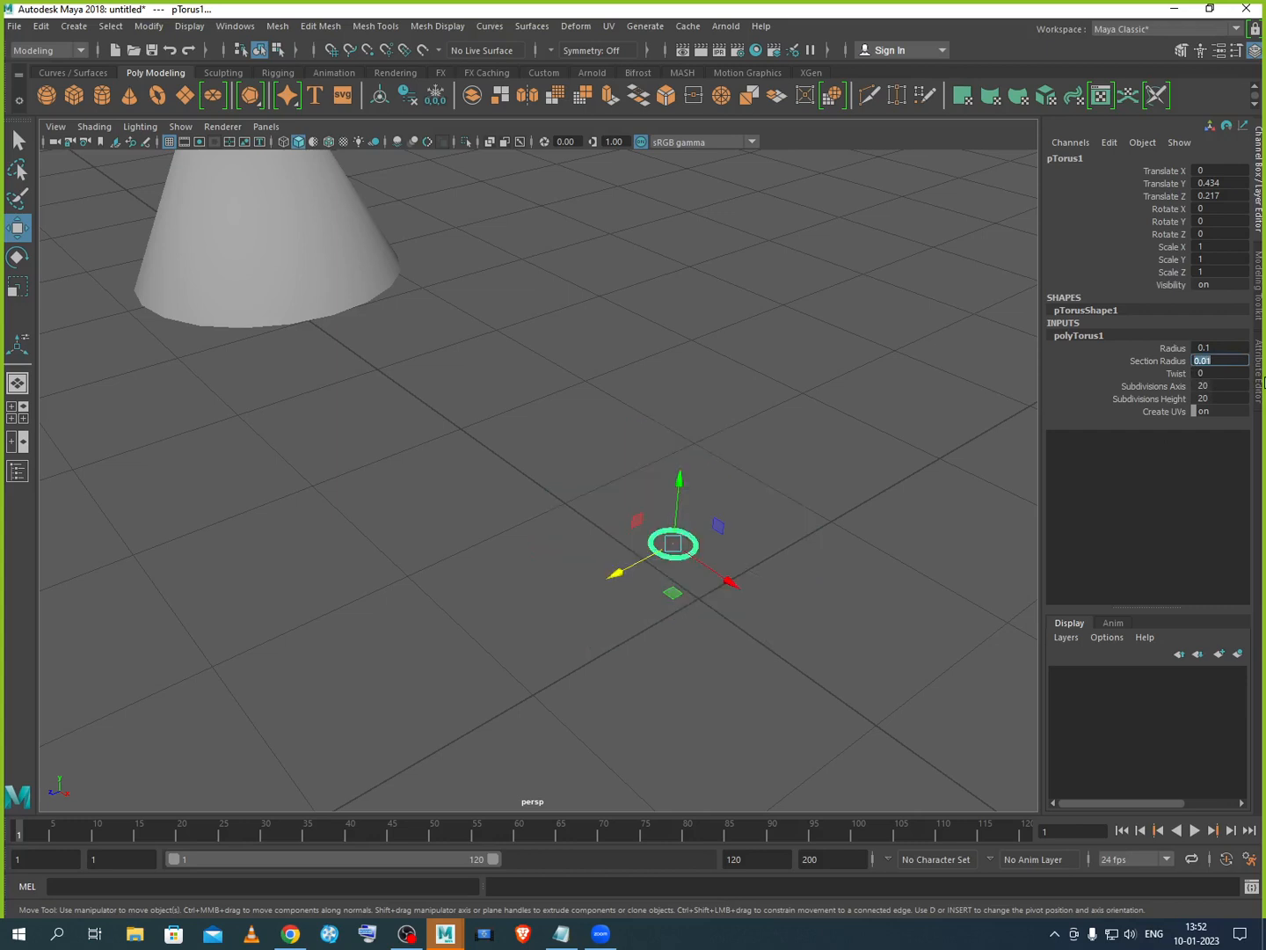
pyautogui.scroll(3, 774, 567)
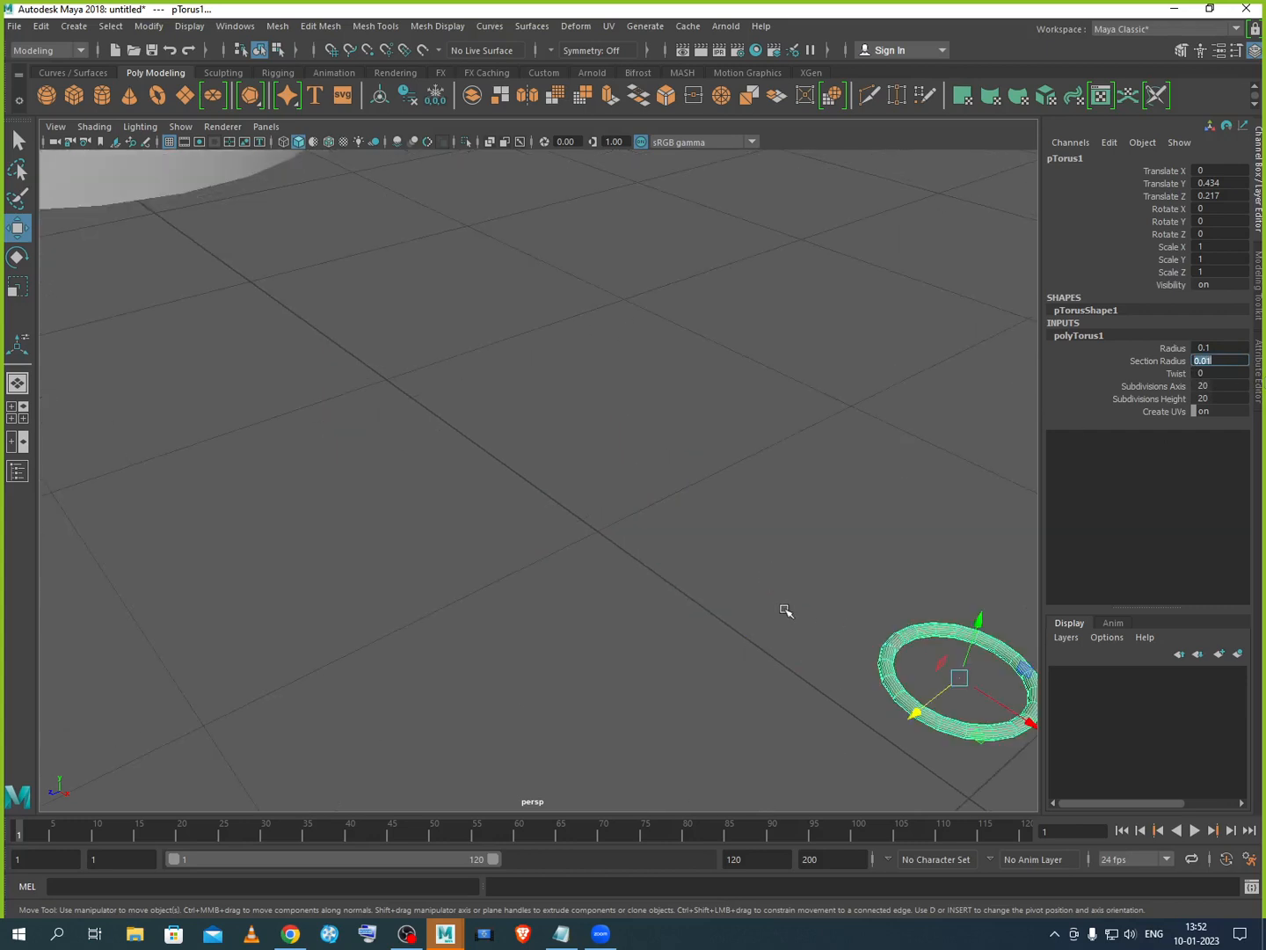
pyautogui.keyDown('alt'); pyautogui.moveTo(761, 610); pyautogui.dragTo(600, 567, button='middle'); pyautogui.keyUp('alt')
pyautogui.scroll(5, 600, 572)
pyautogui.scroll(-6, 602, 567)
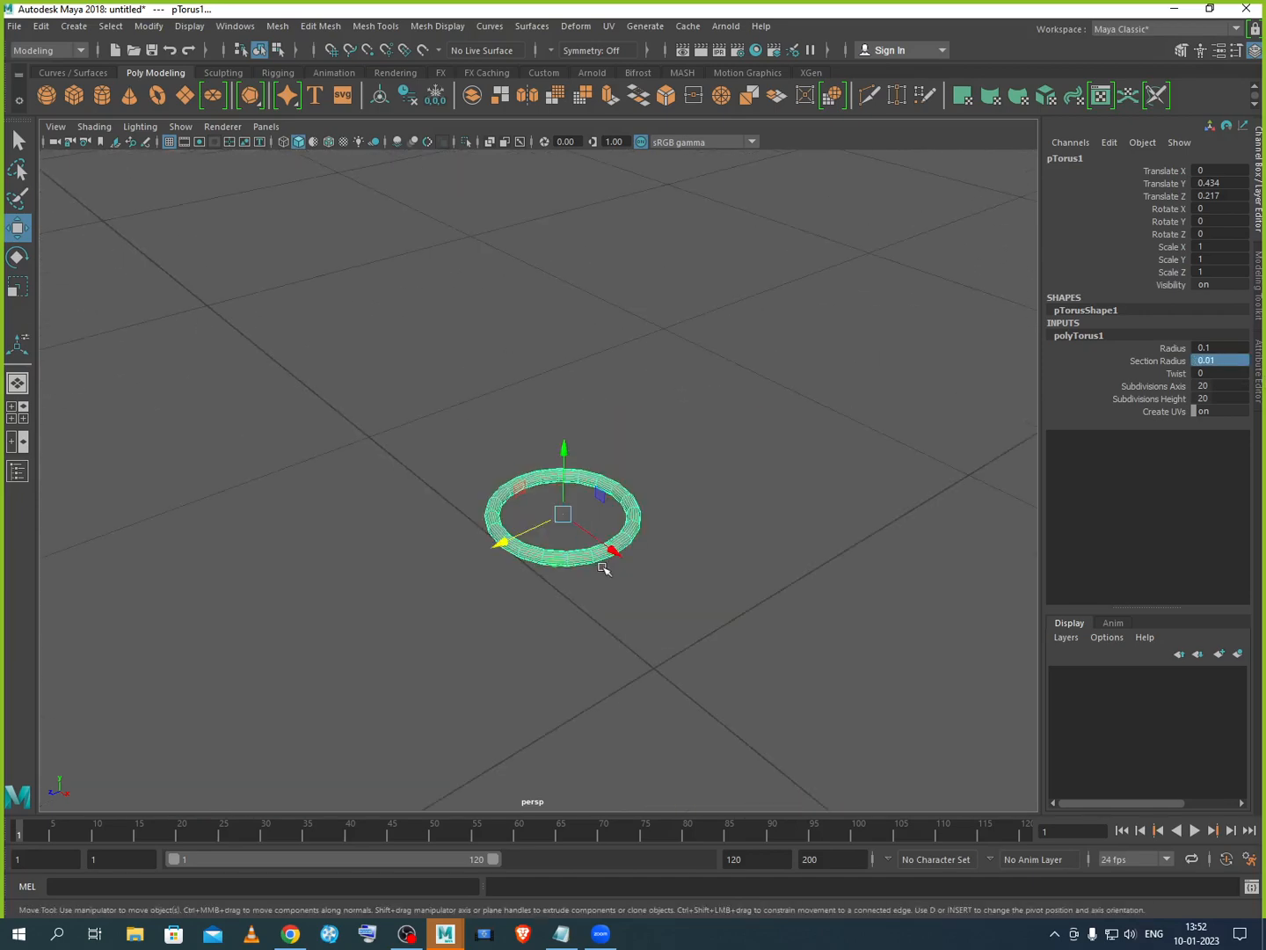
pyautogui.scroll(2, 598, 567)
pyautogui.scroll(4, 597, 568)
pyautogui.scroll(-4, 597, 571)
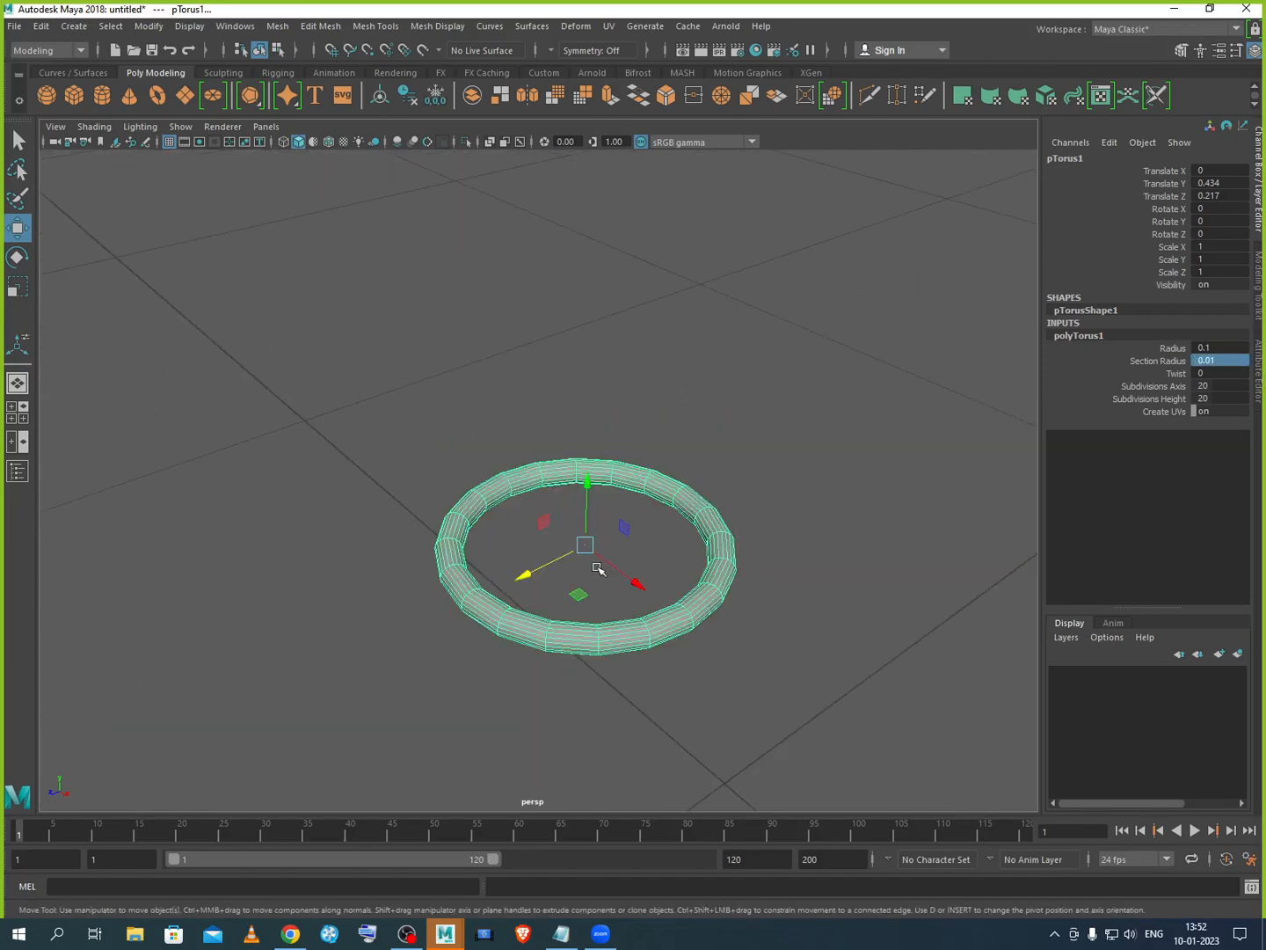
# Step: Set the torus's Radius to 0.5 and its Section Radius to 0.1
pyautogui.moveTo(1205, 349); pyautogui.dragTo(1210, 359)
pyautogui.doubleClick(1210, 359)
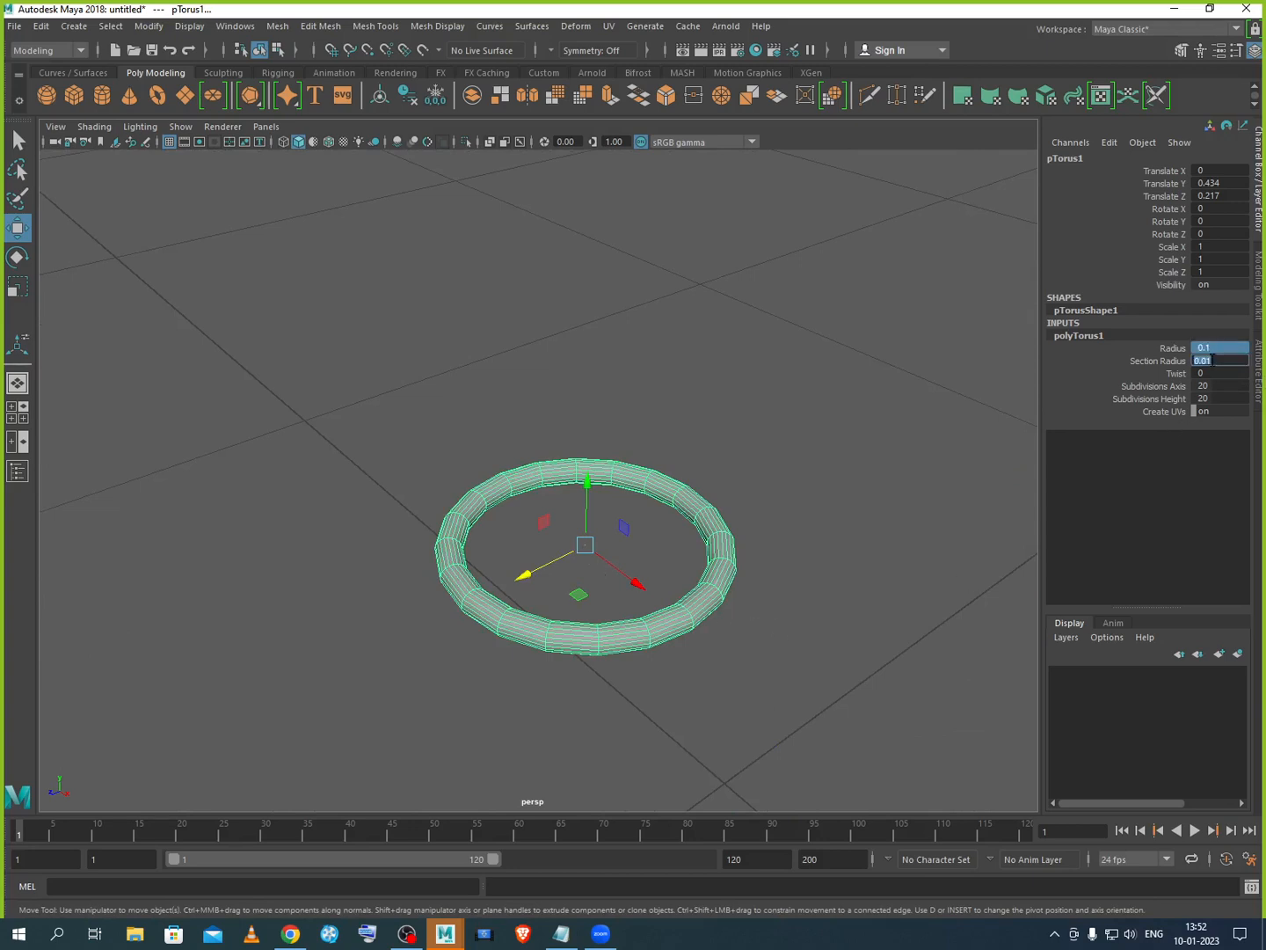
pyautogui.doubleClick(1217, 350)
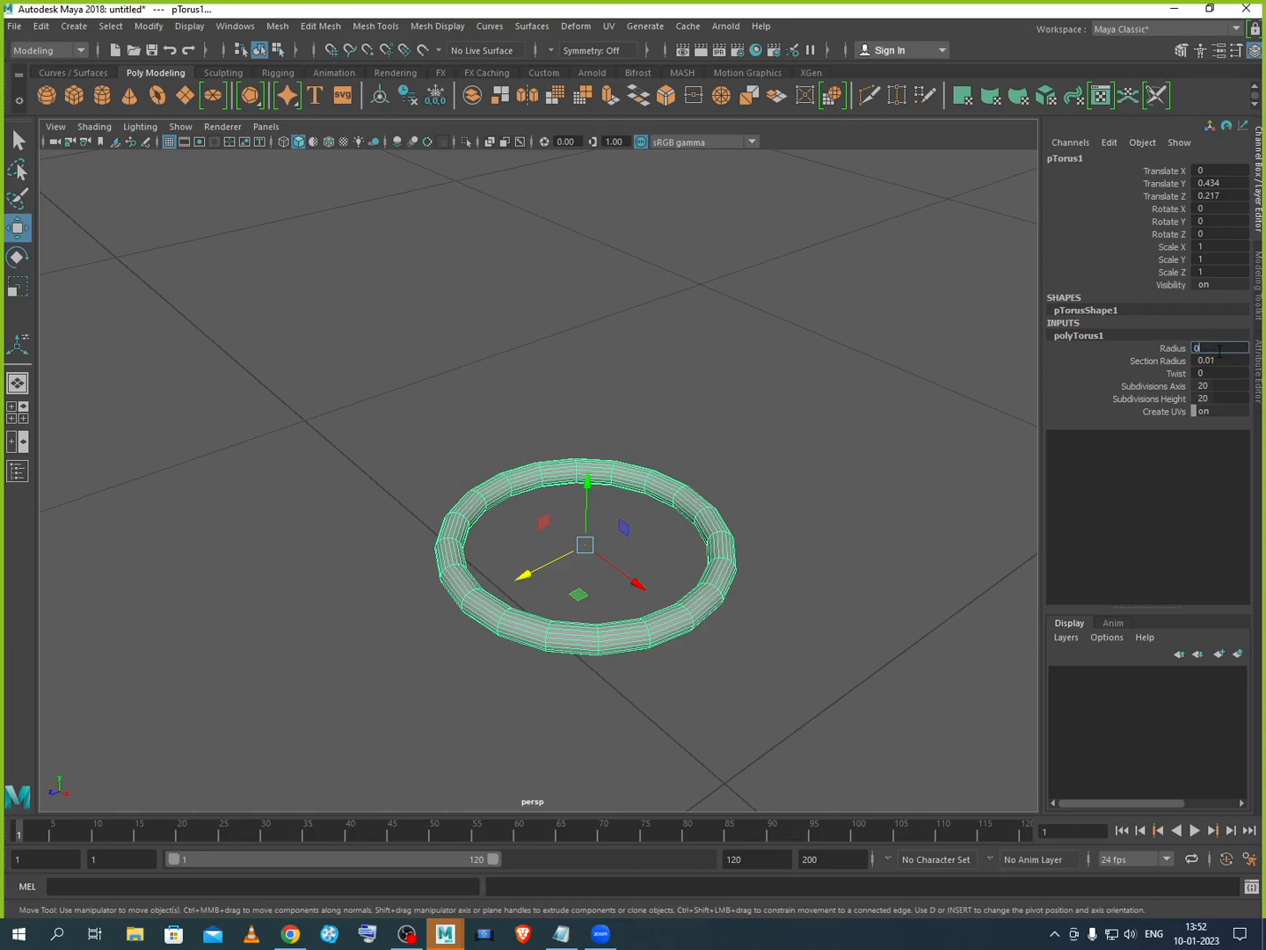
pyautogui.press('Tab')
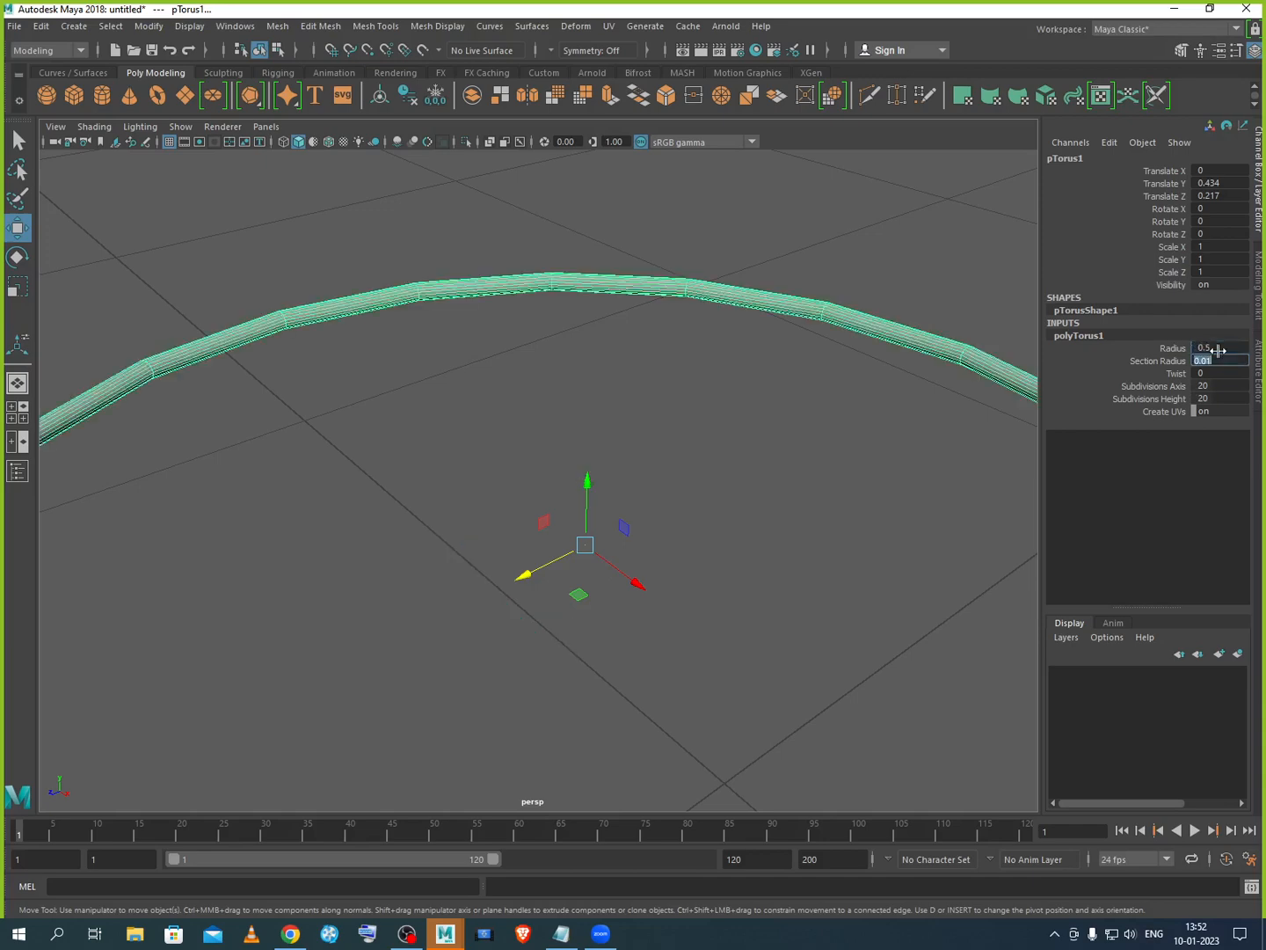
pyautogui.write('0.1')
pyautogui.press('Return')
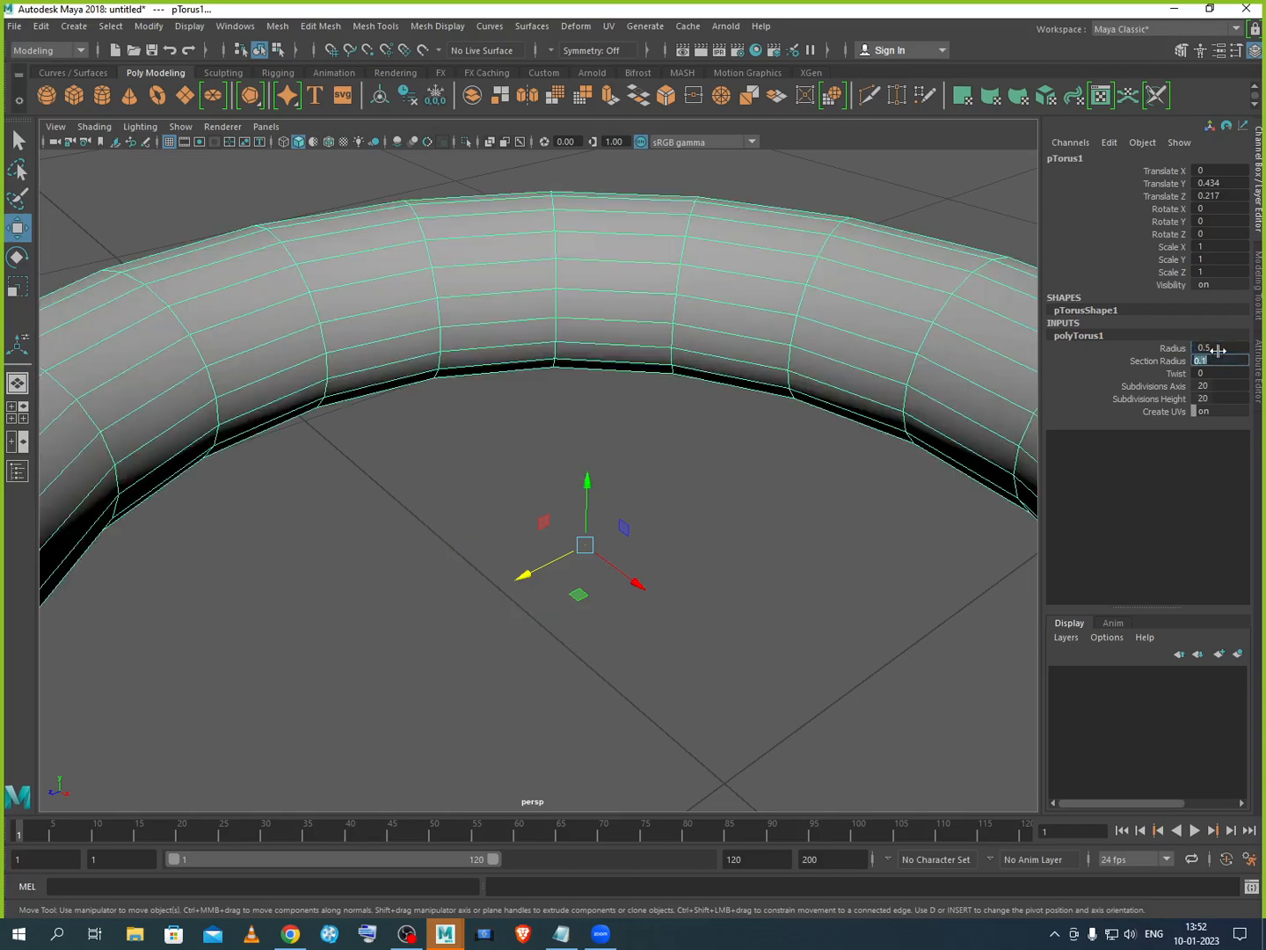
pyautogui.scroll(-5, 627, 536)
pyautogui.scroll(-2, 627, 536)
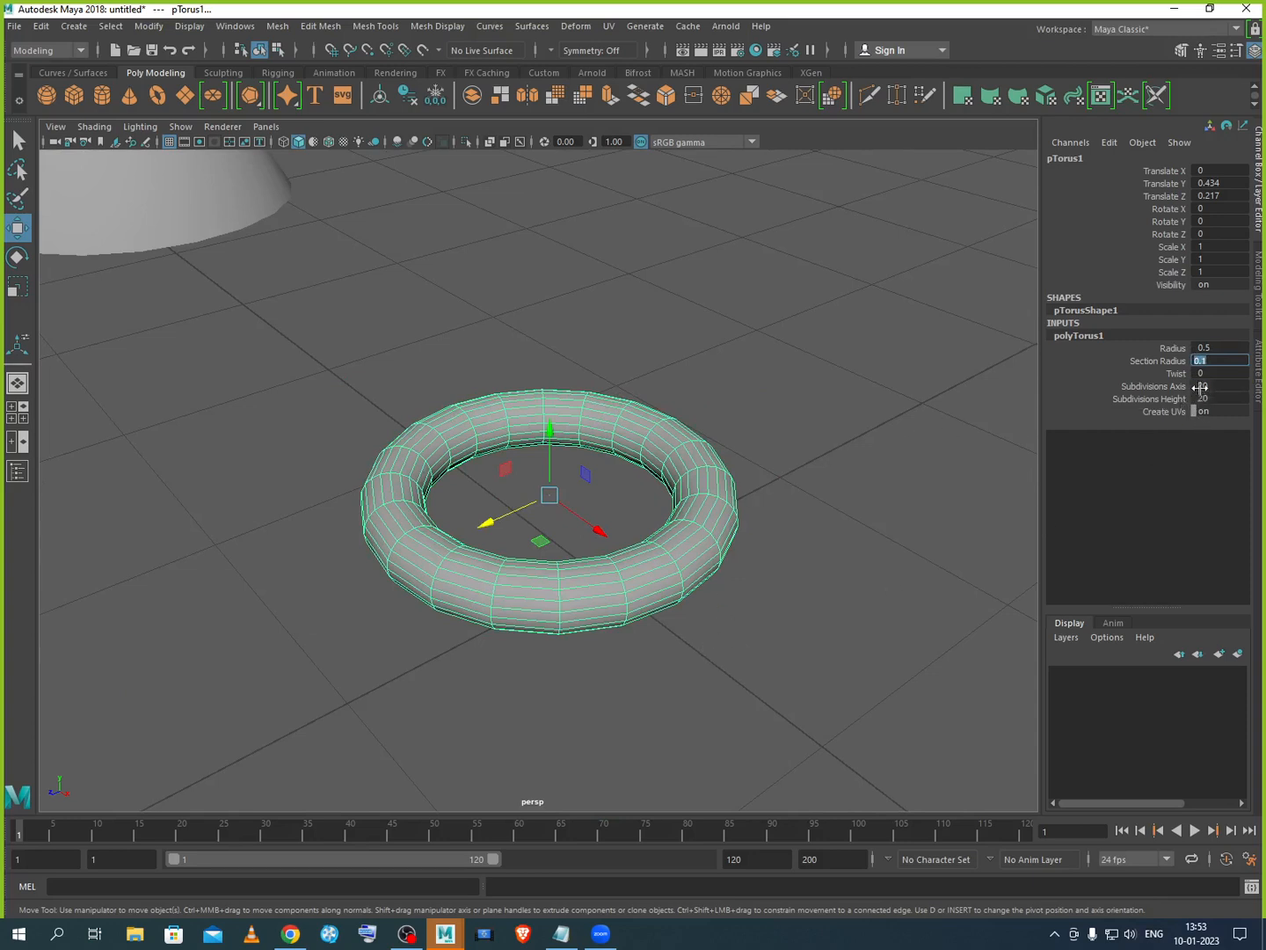
# Step: Reduce the torus's Subdivisions Height to 3
pyautogui.click(1183, 374)
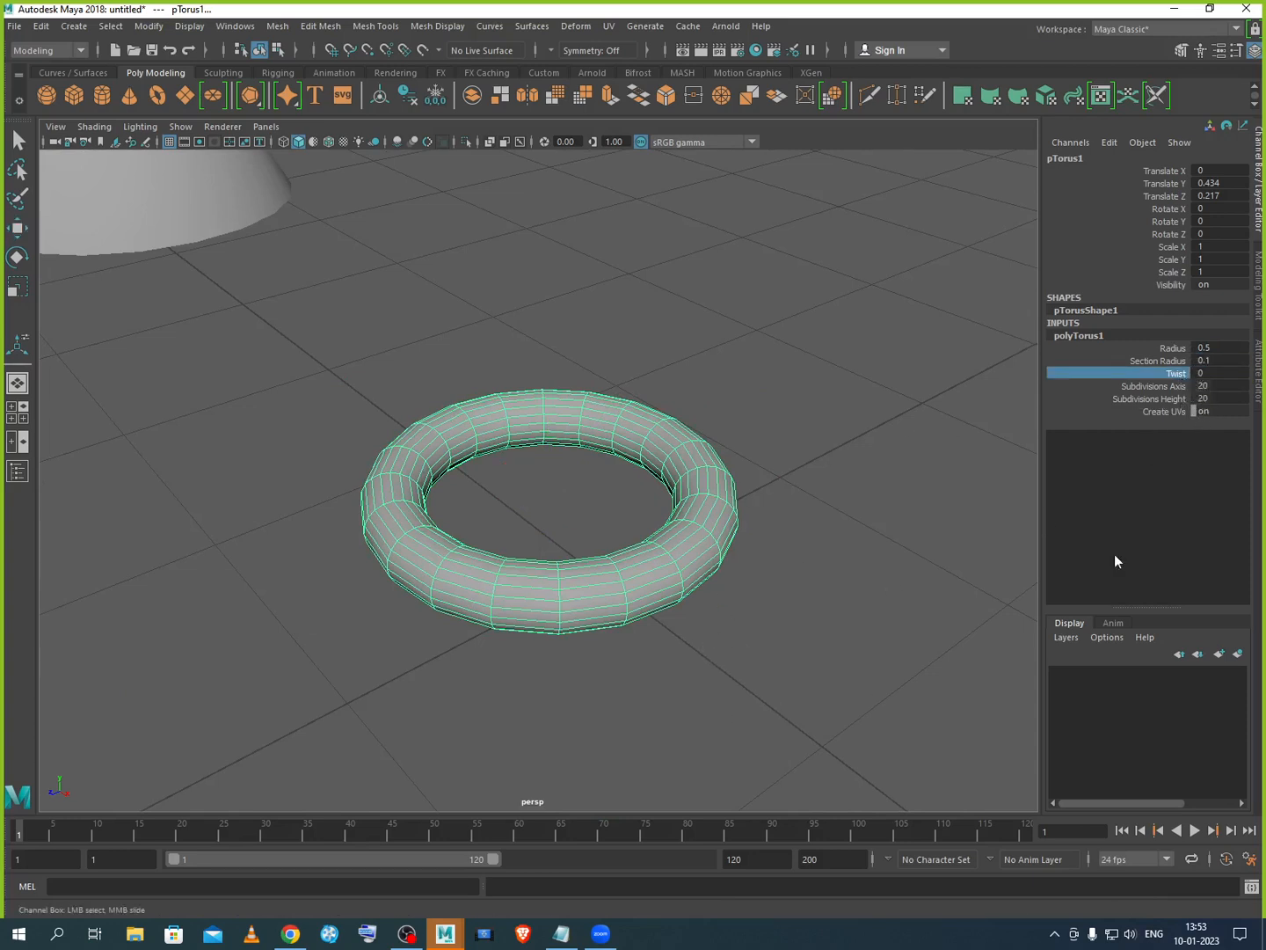
pyautogui.click(1164, 386)
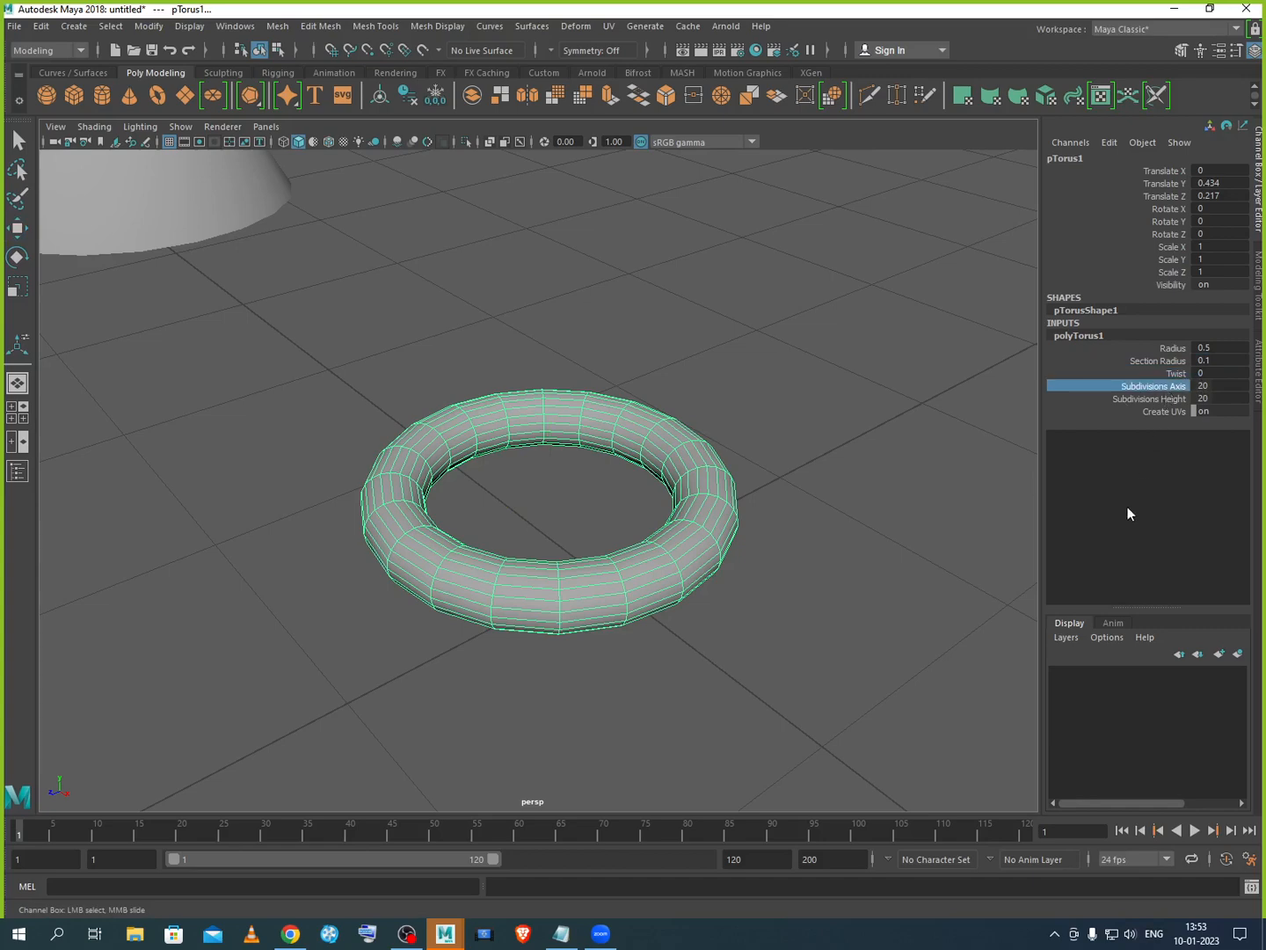
pyautogui.click(1161, 400)
pyautogui.moveTo(805, 614); pyautogui.dragTo(648, 609, button='middle')
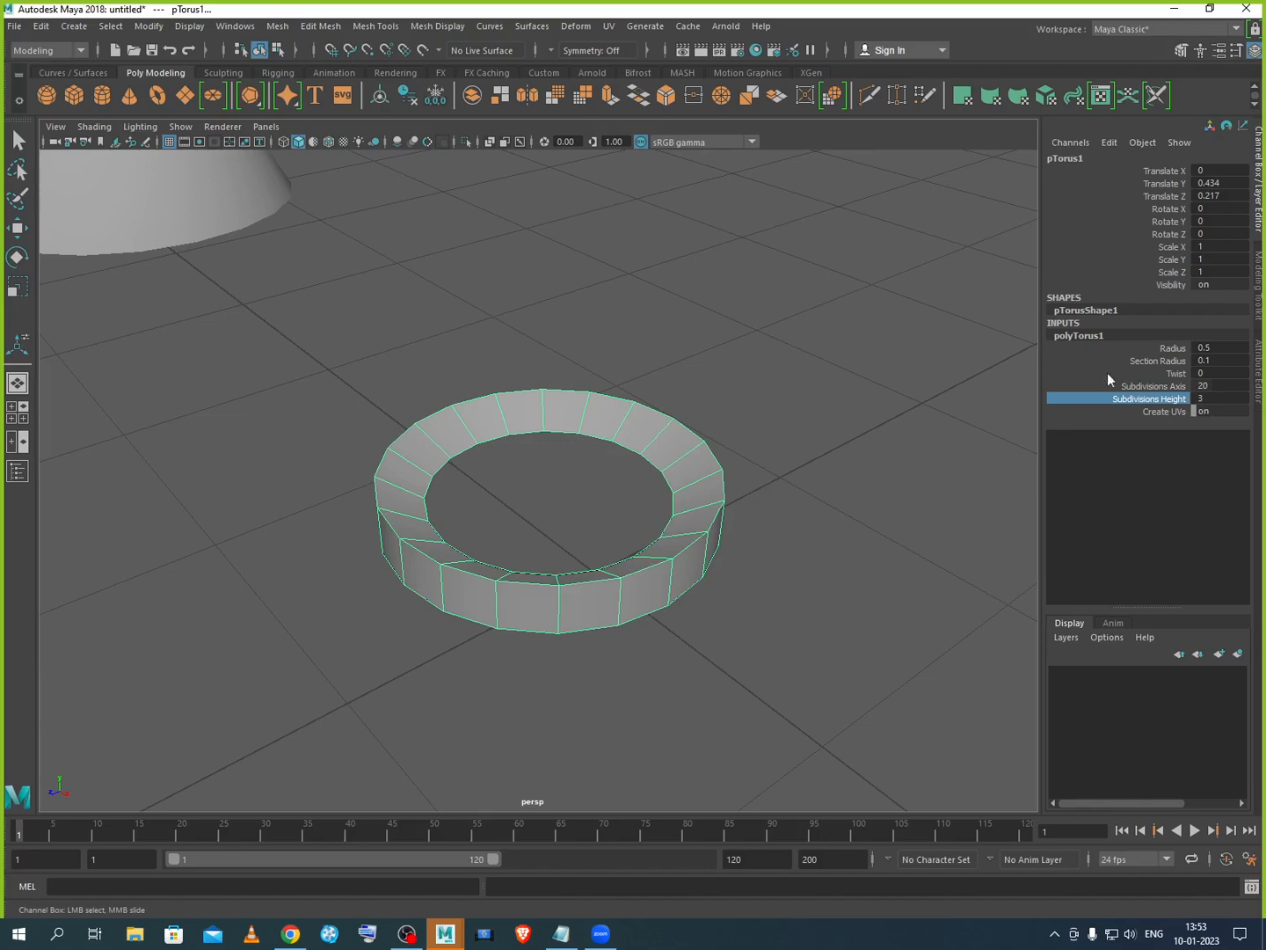
# Step: Twist the three-sided torus section to about 123.8
pyautogui.click(1170, 374)
pyautogui.moveTo(554, 668); pyautogui.dragTo(510, 654, button='middle')
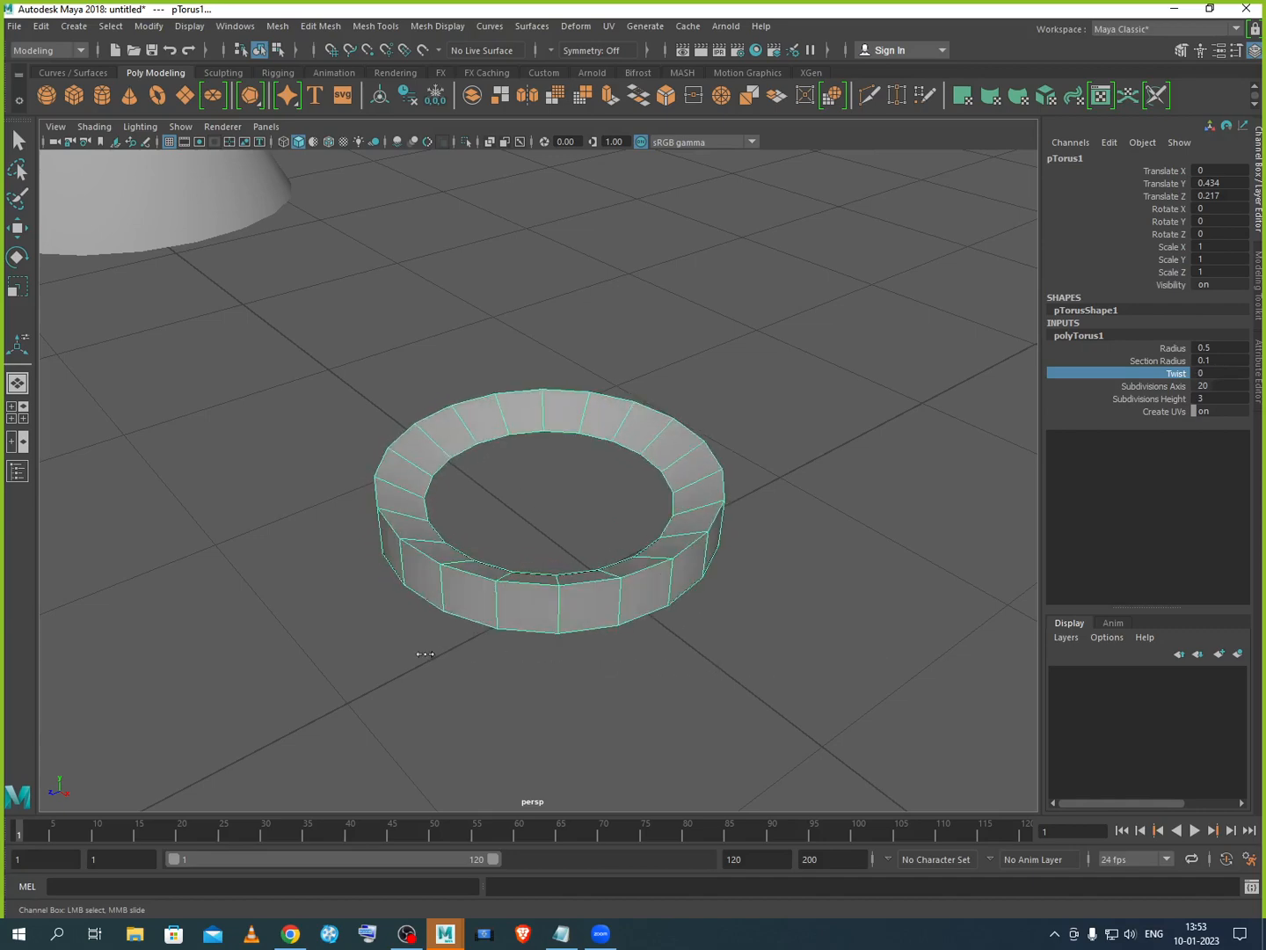
pyautogui.moveTo(424, 653); pyautogui.dragTo(634, 651, button='middle')
pyautogui.scroll(3, 633, 650)
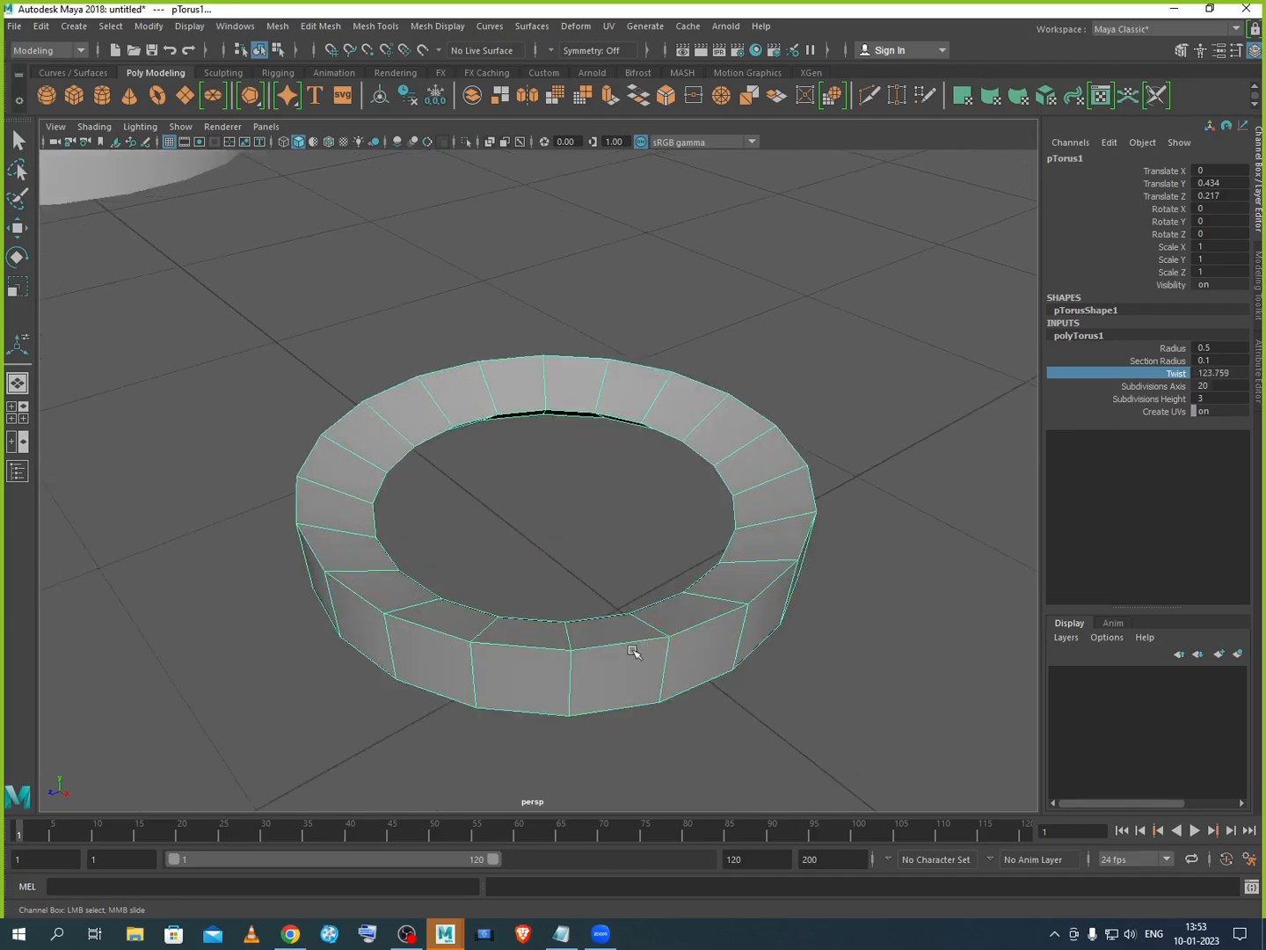
# Step: Reset the torus's Twist to 0 and set its Subdivisions Axis to 3
pyautogui.doubleClick(1219, 374)
pyautogui.write('0')
pyautogui.press('Return')
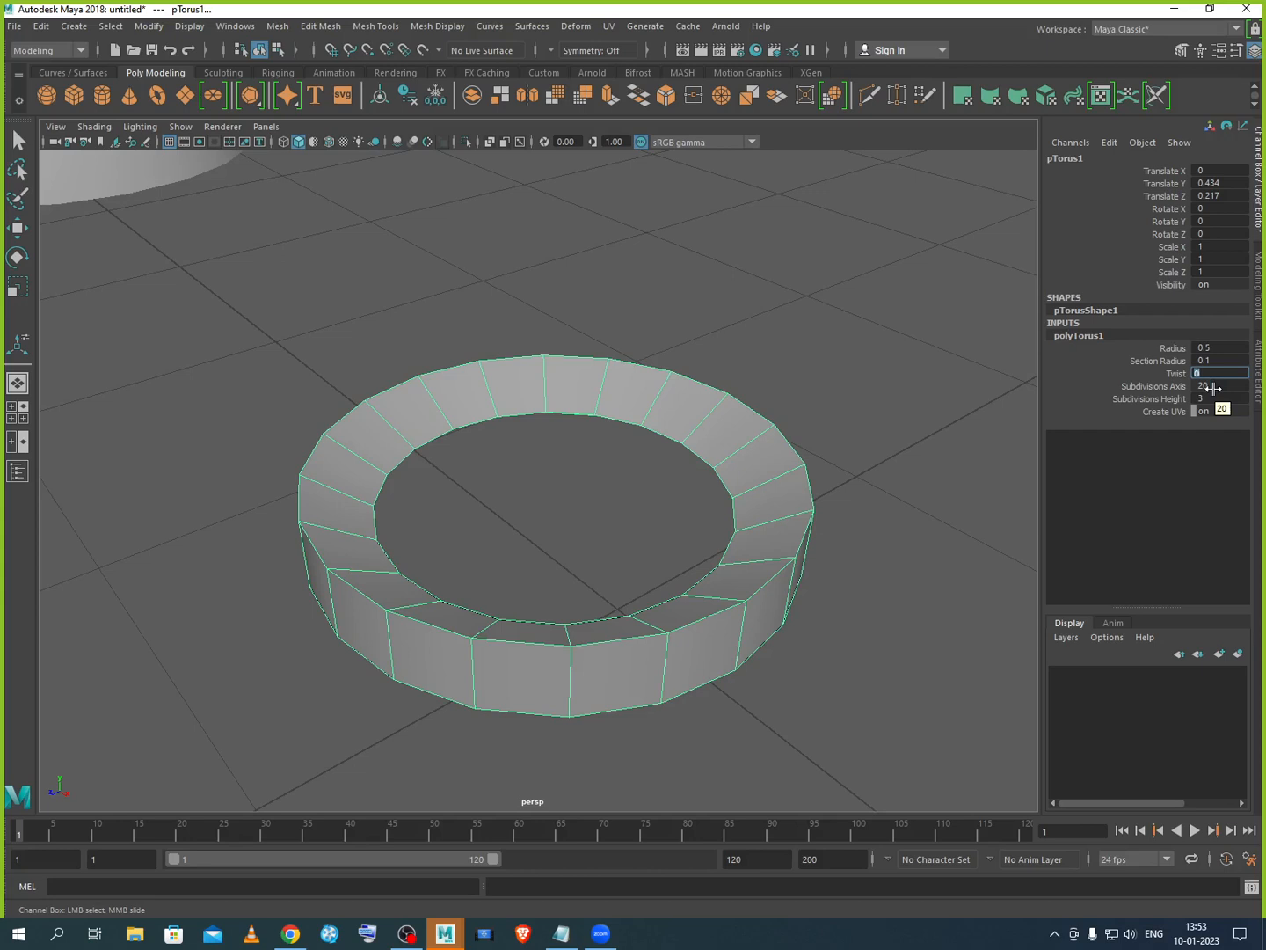
pyautogui.click(1213, 387)
pyautogui.write('3')
pyautogui.press('Return')
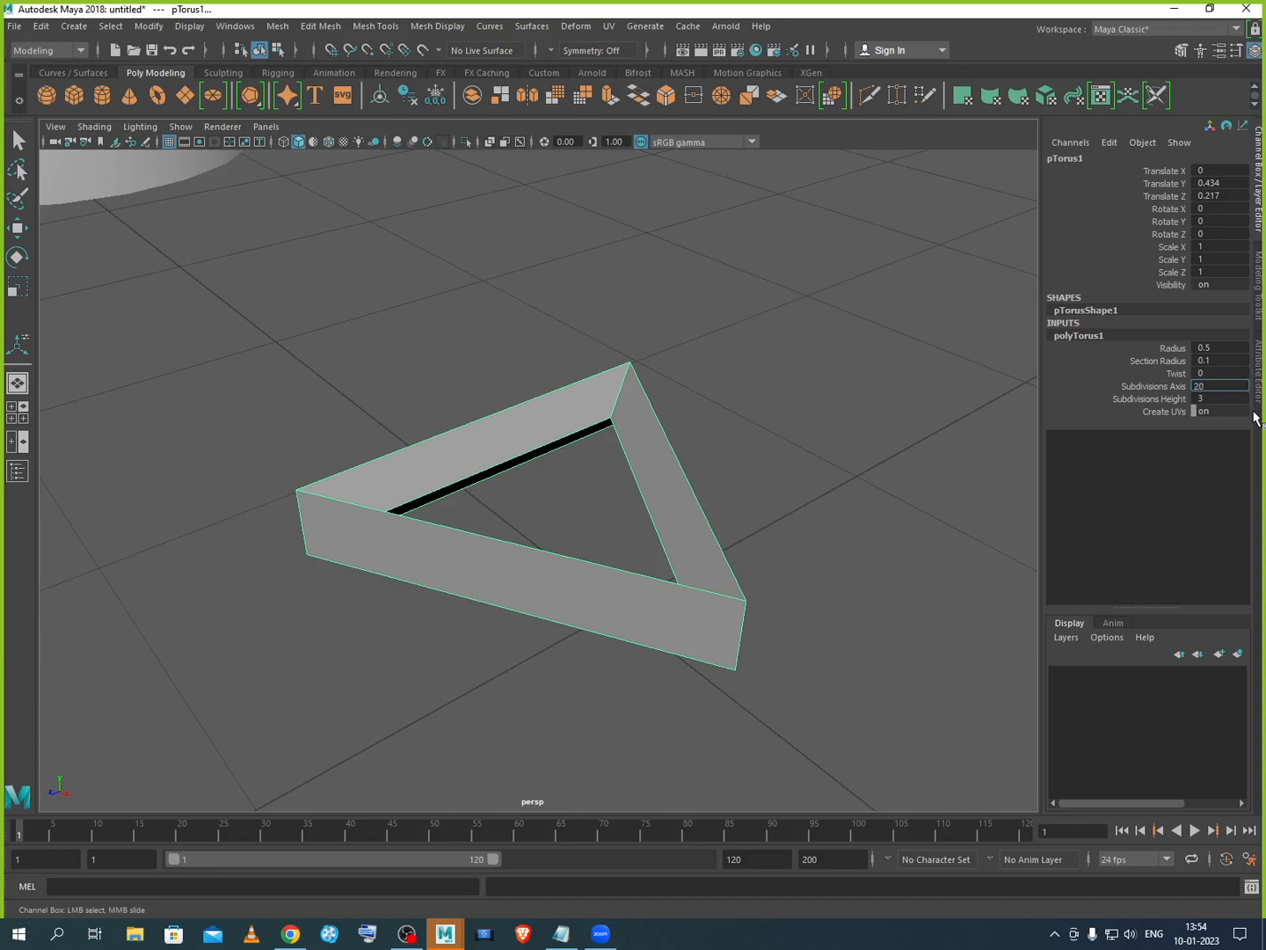
# Step: Restore the torus's Subdivisions Axis and Subdivisions Height to 20 each
pyautogui.press('Tab')
pyautogui.press('Tab')
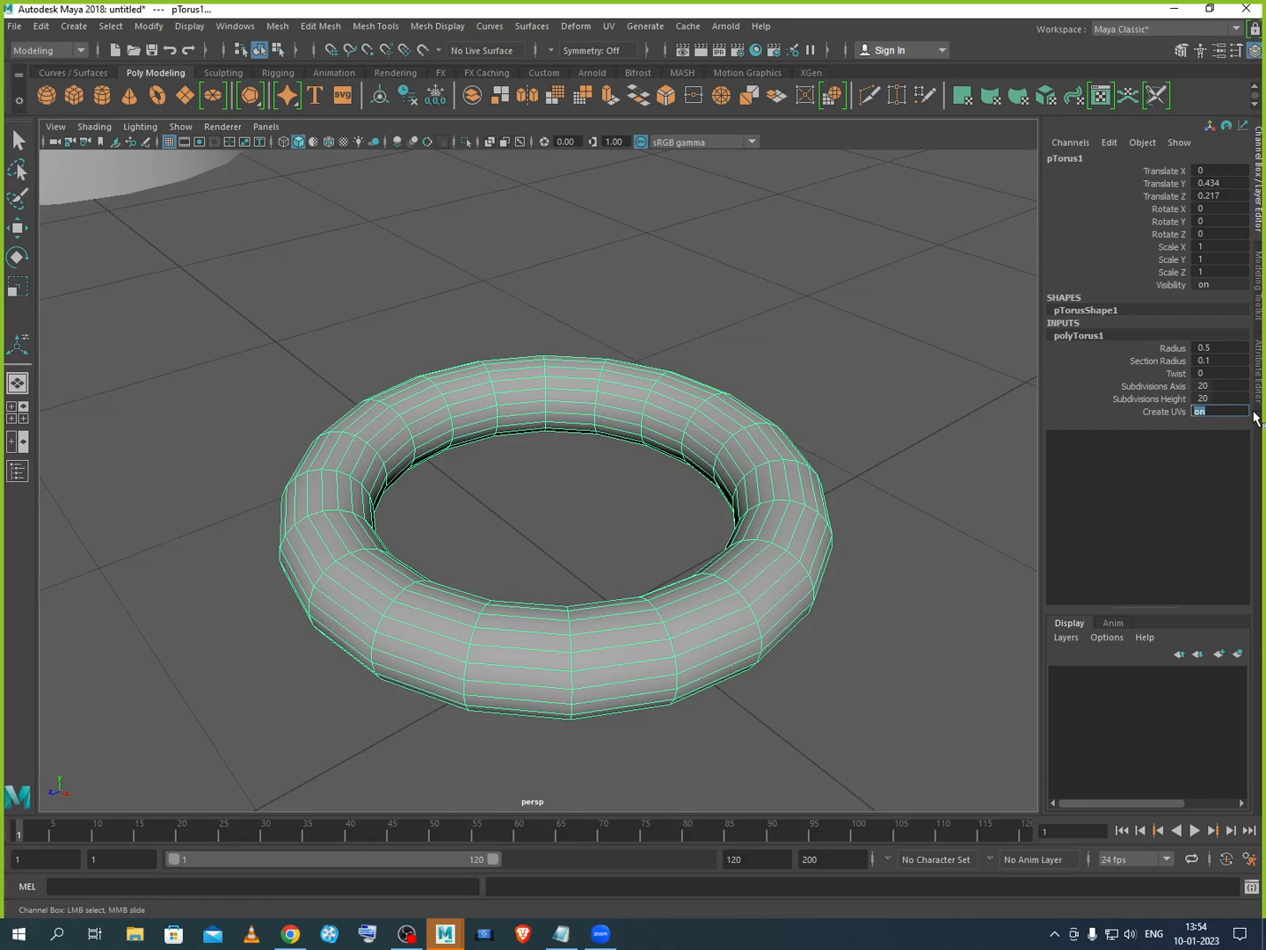
# Step: Set the torus's Radius to 0.8 and its Section Radius to 0.4
pyautogui.click(1211, 348)
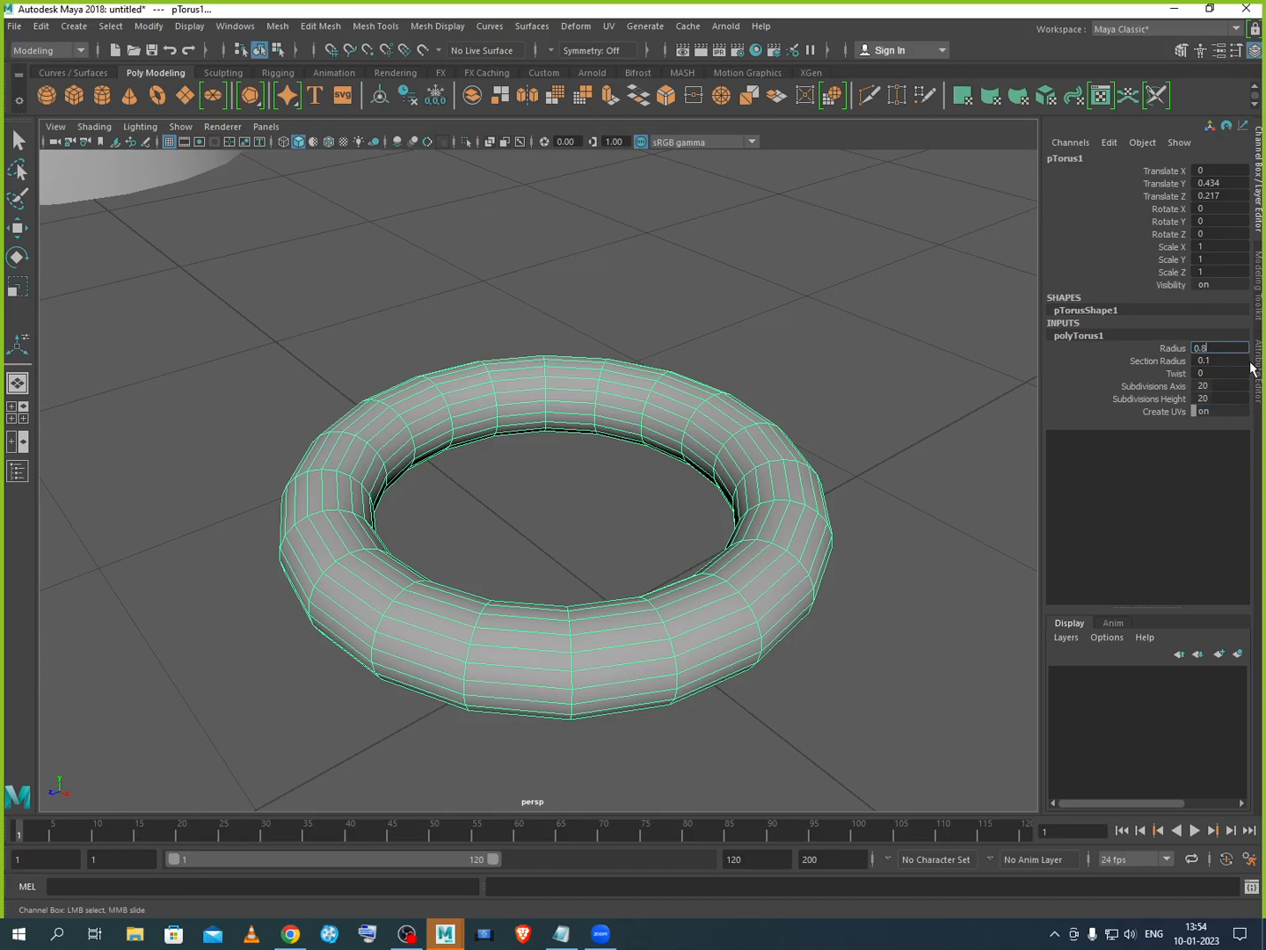
pyautogui.press('Return')
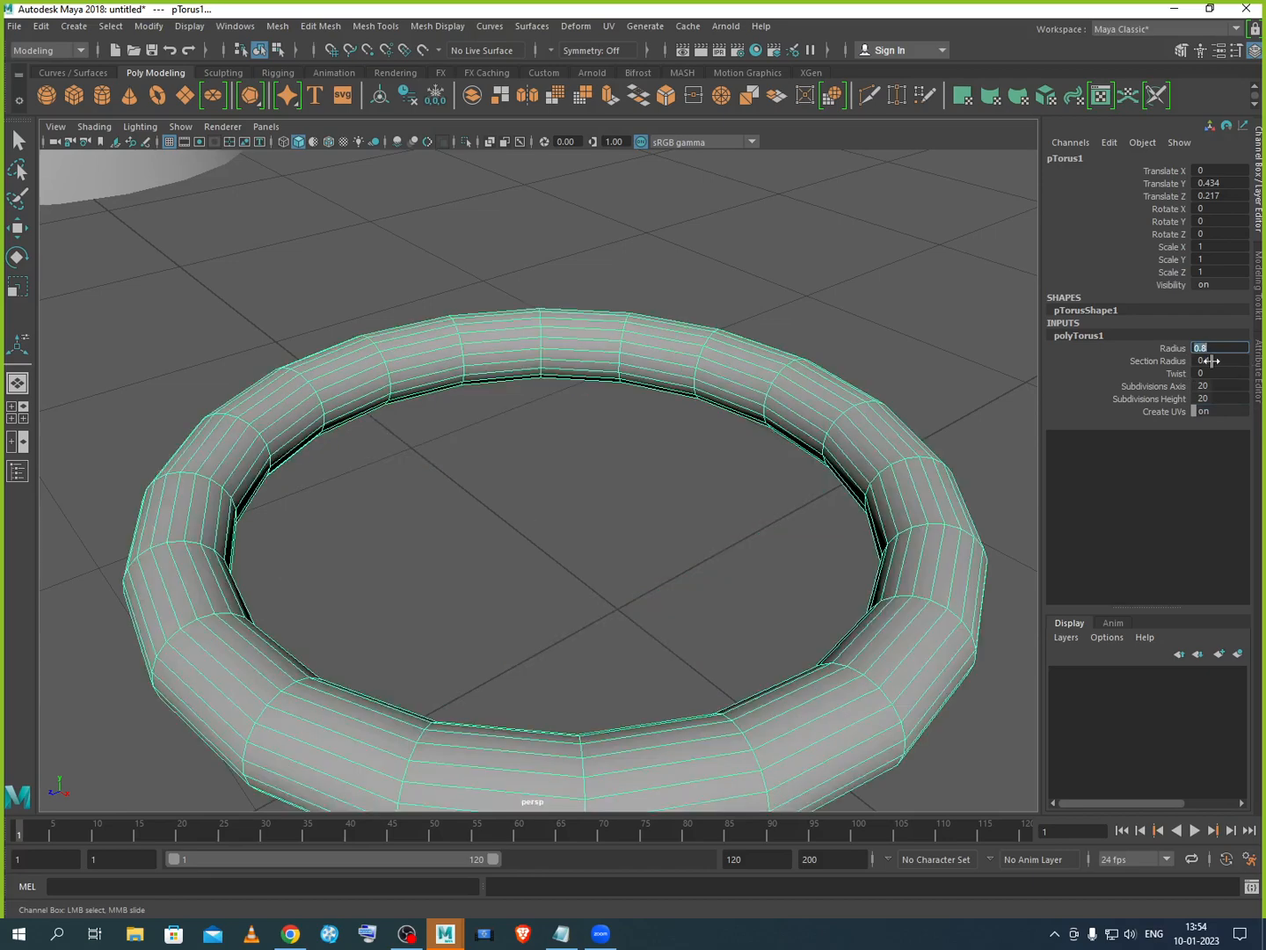
pyautogui.click(1242, 365)
pyautogui.press('Return')
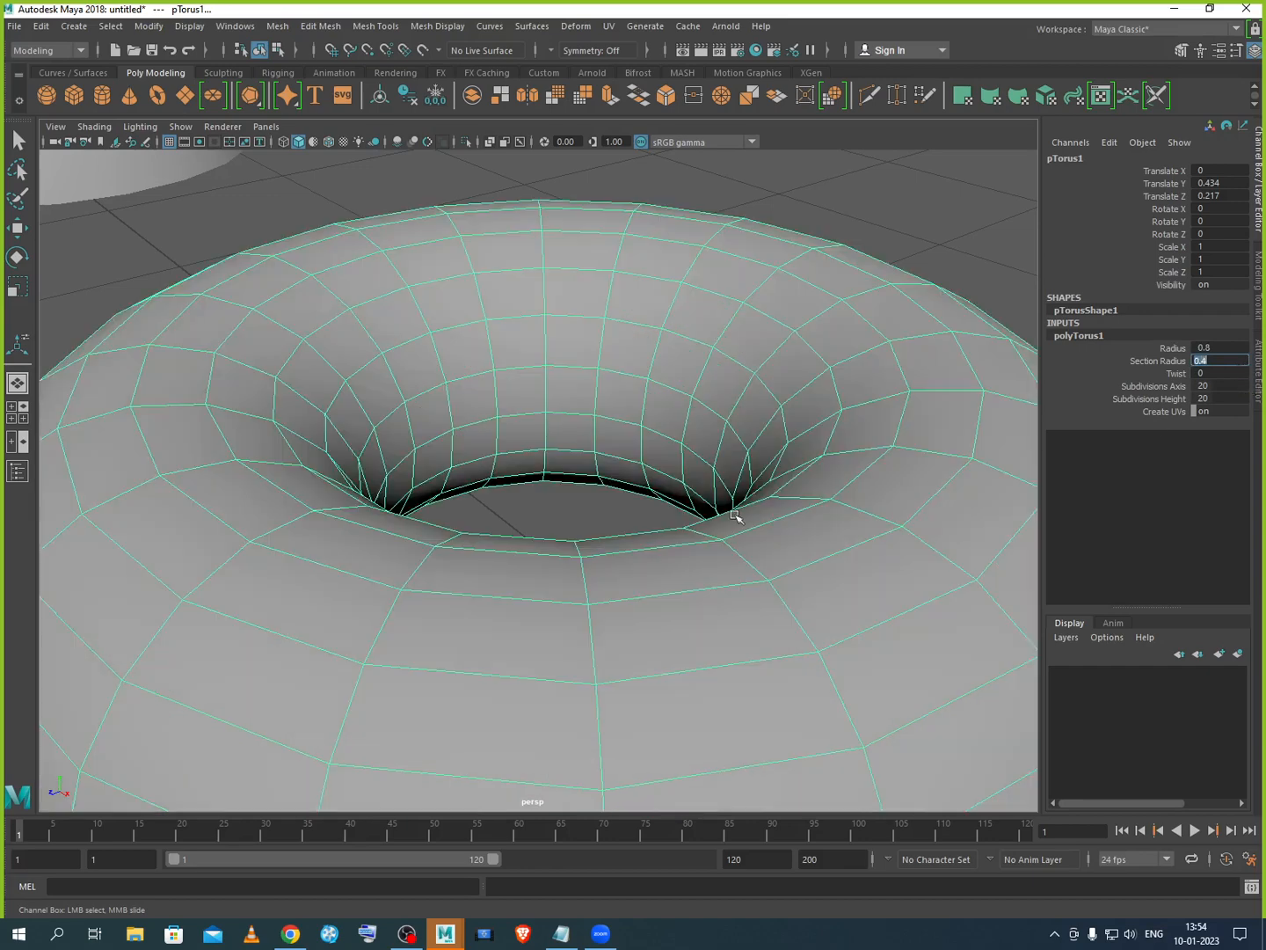
pyautogui.scroll(-5, 735, 518)
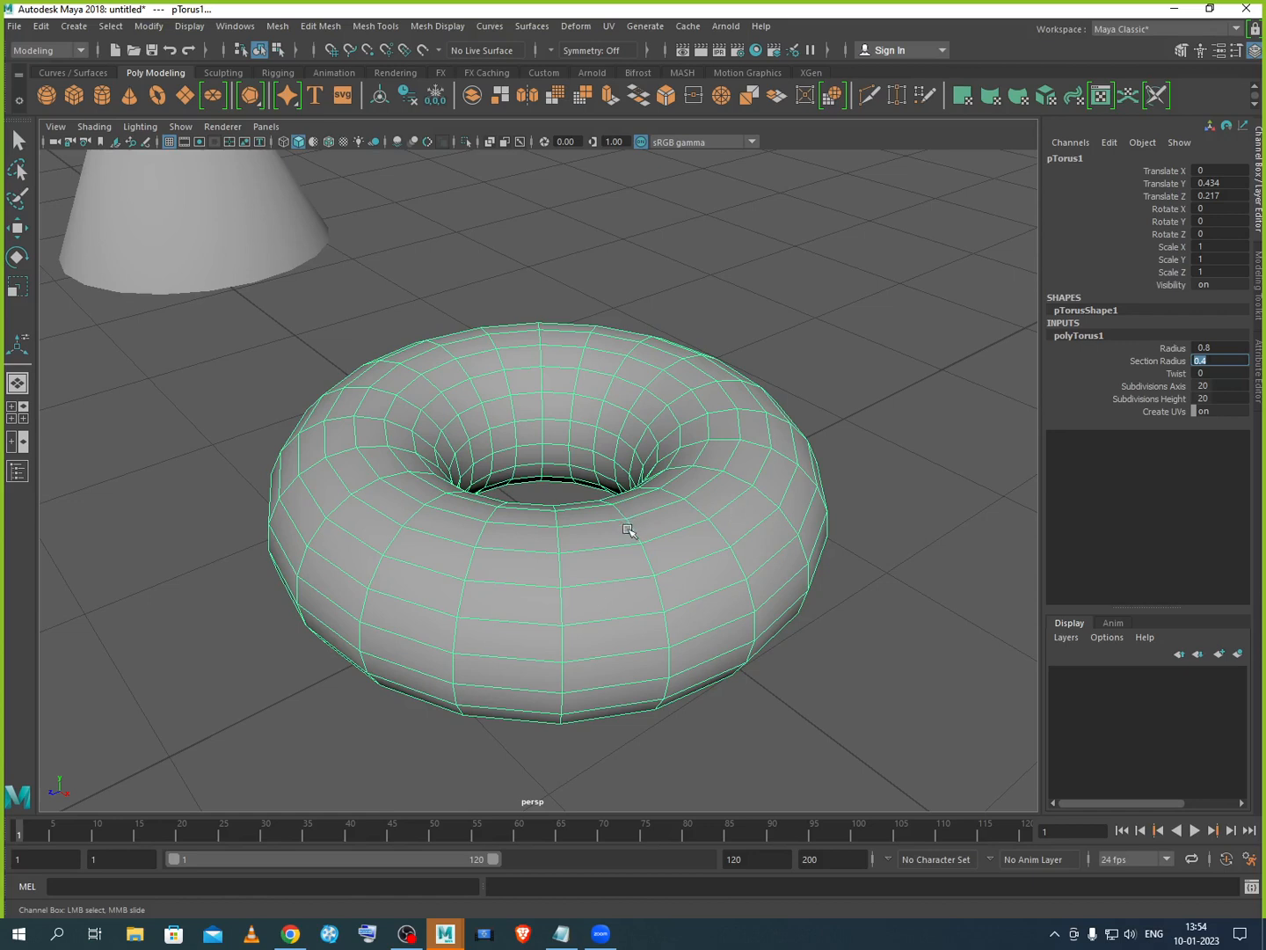
# Step: Delete the torus and move the cone along the X axis to about 0.735, near the grid centre
pyautogui.press('w')
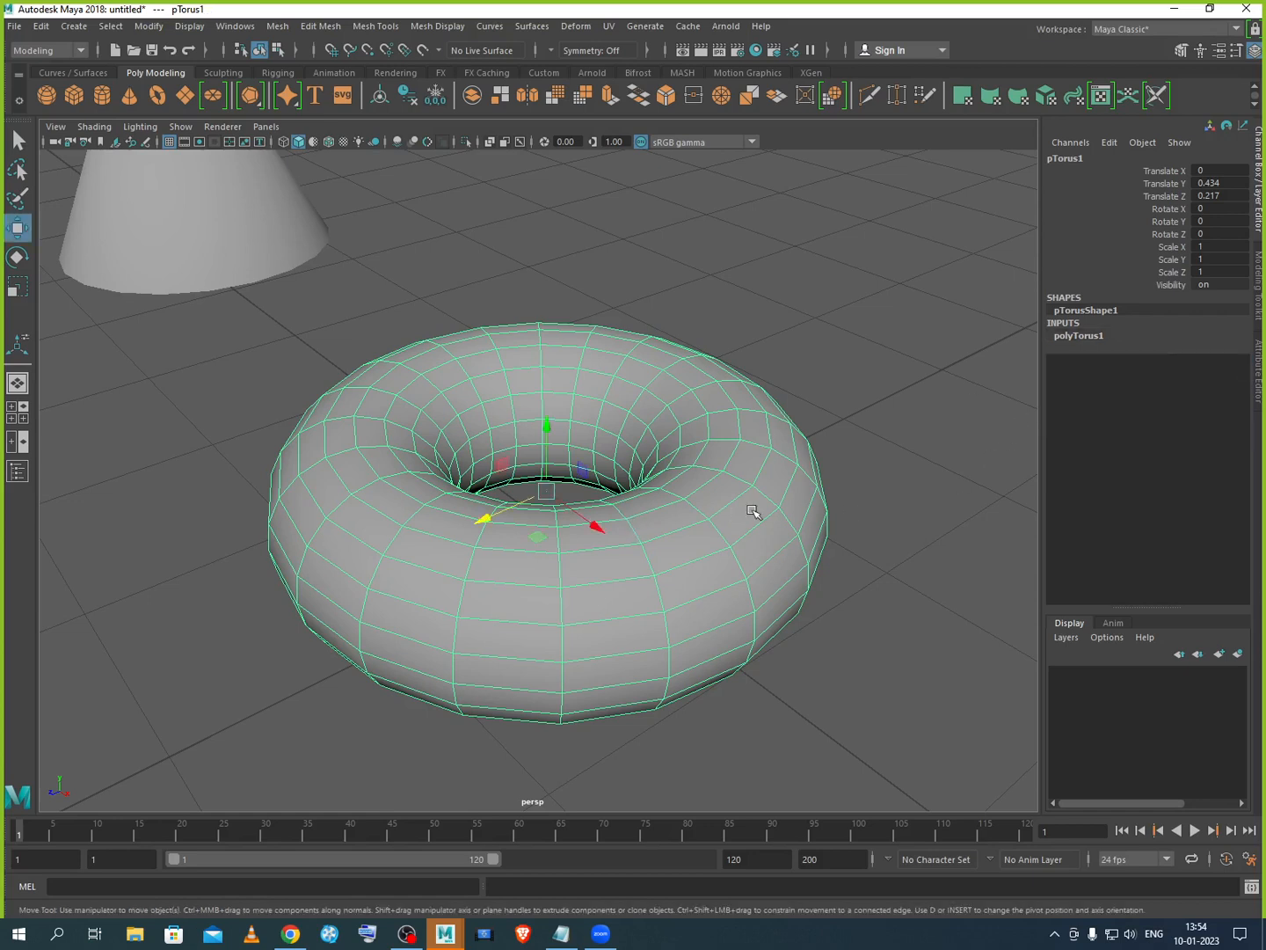
pyautogui.press('Delete')
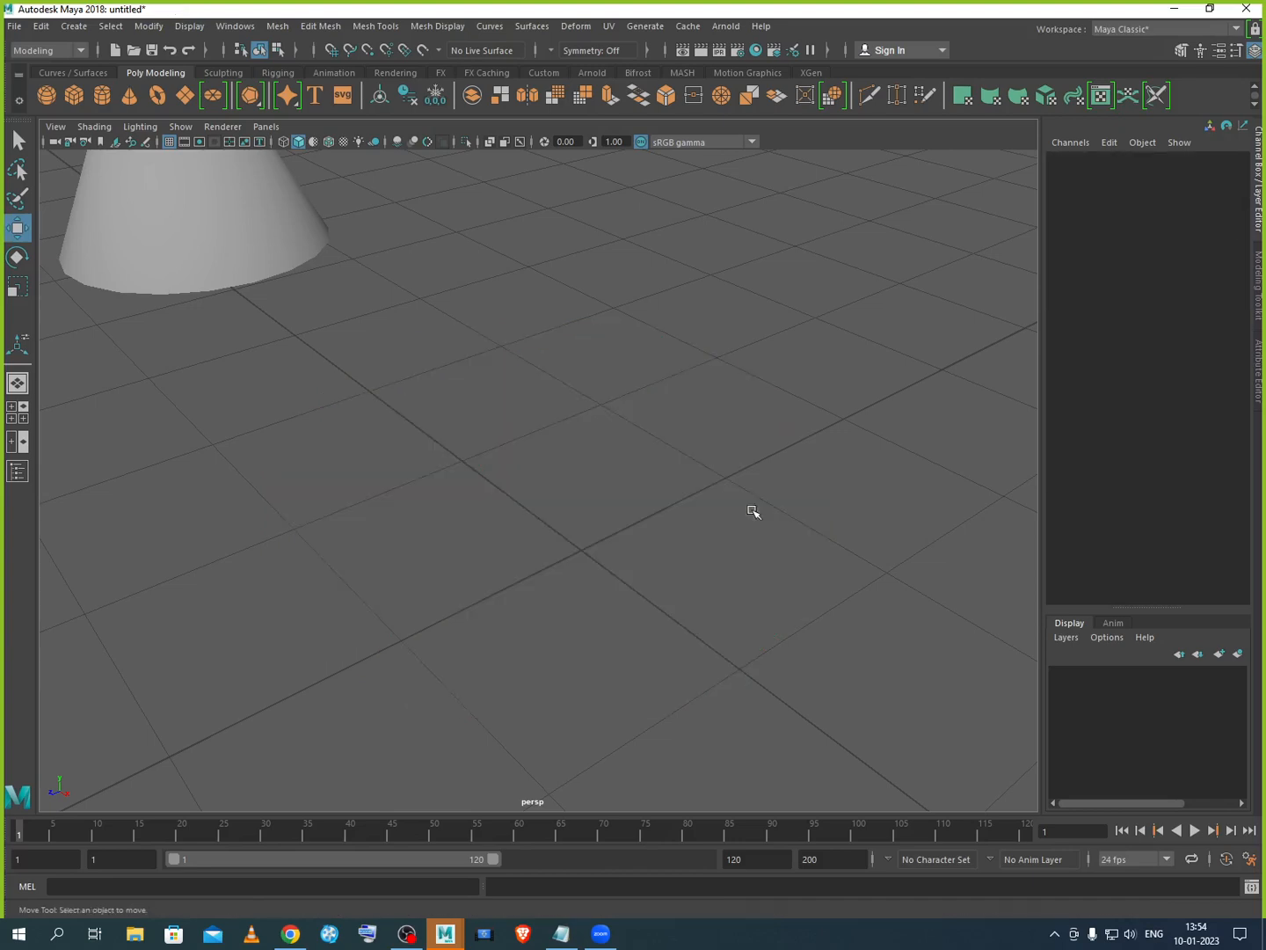
pyautogui.scroll(-5, 669, 489)
pyautogui.click(423, 388)
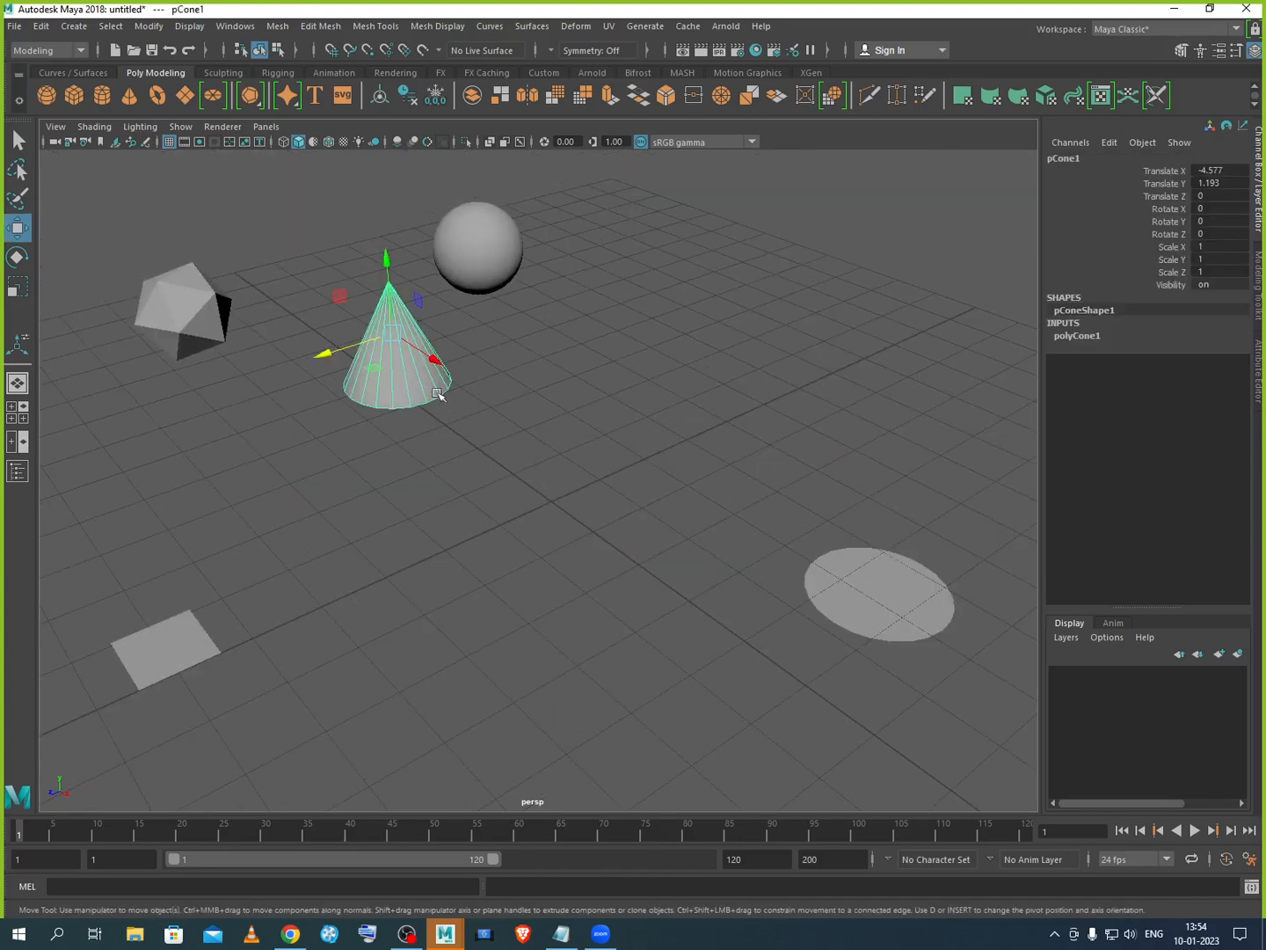
pyautogui.moveTo(433, 360); pyautogui.dragTo(638, 524)
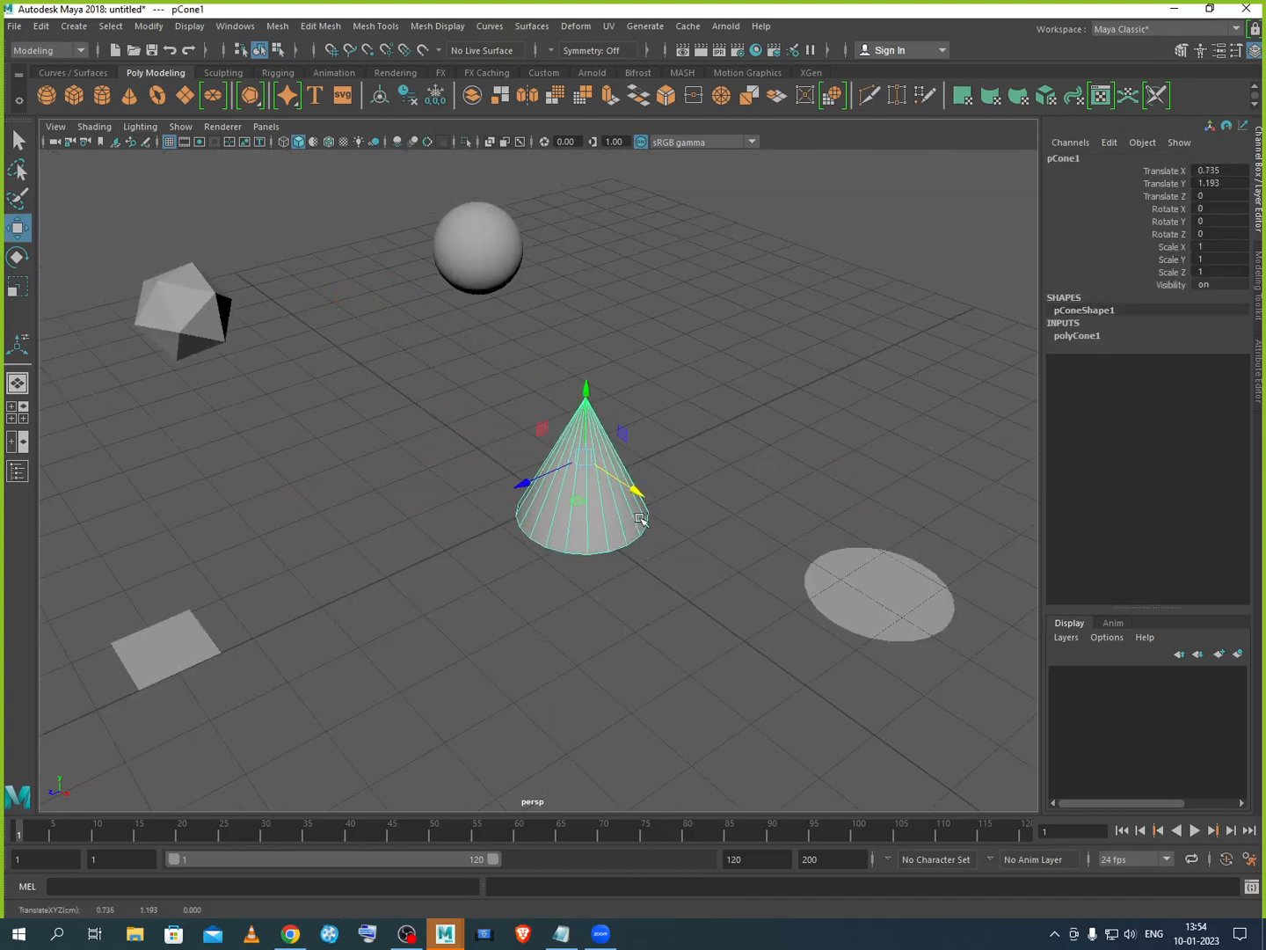
# Step: Show the cone's creation parameters, try adjusting its Radius, and reduce its Height to 1.8
pyautogui.scroll(5, 642, 518)
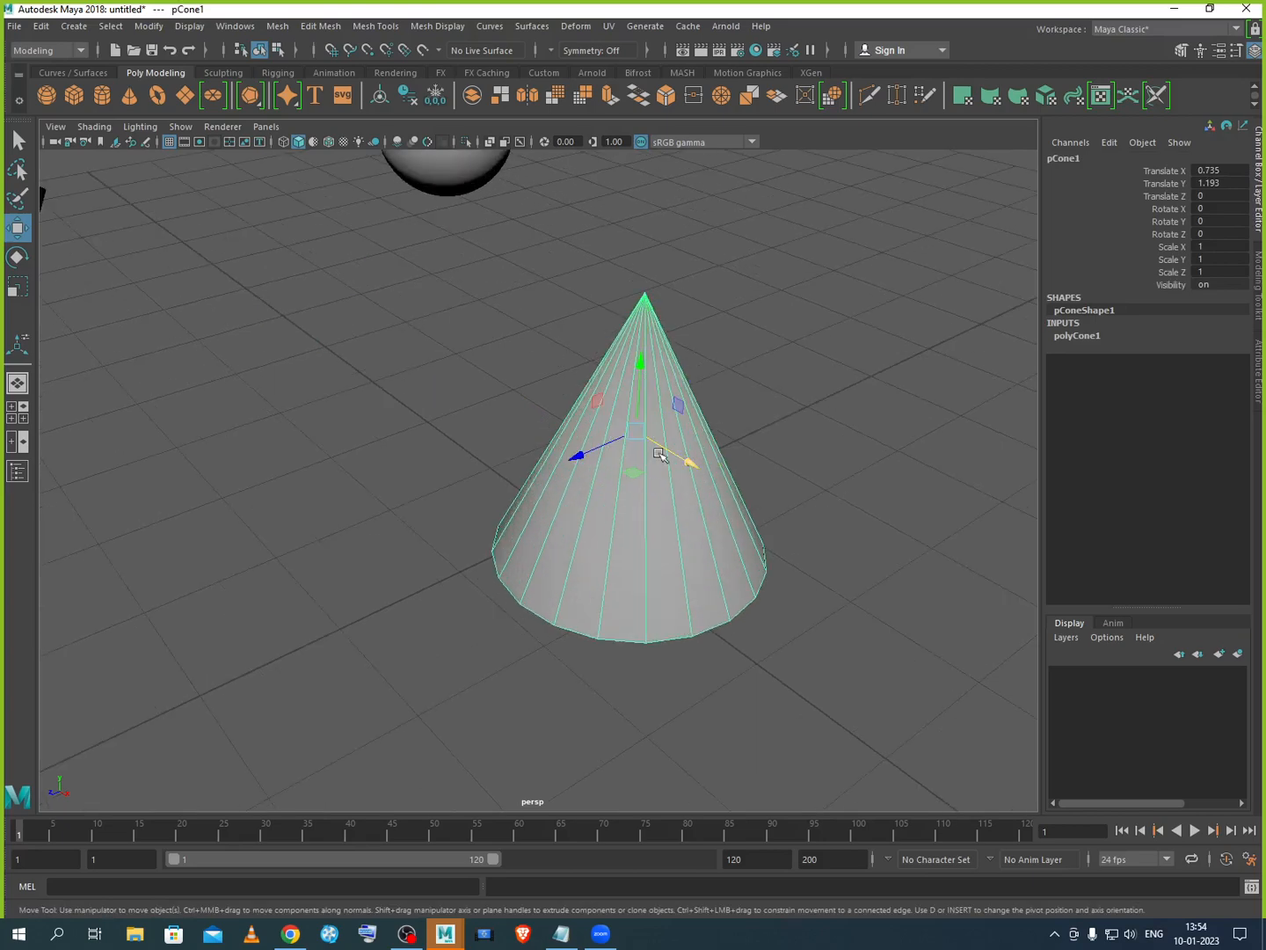
pyautogui.click(1088, 337)
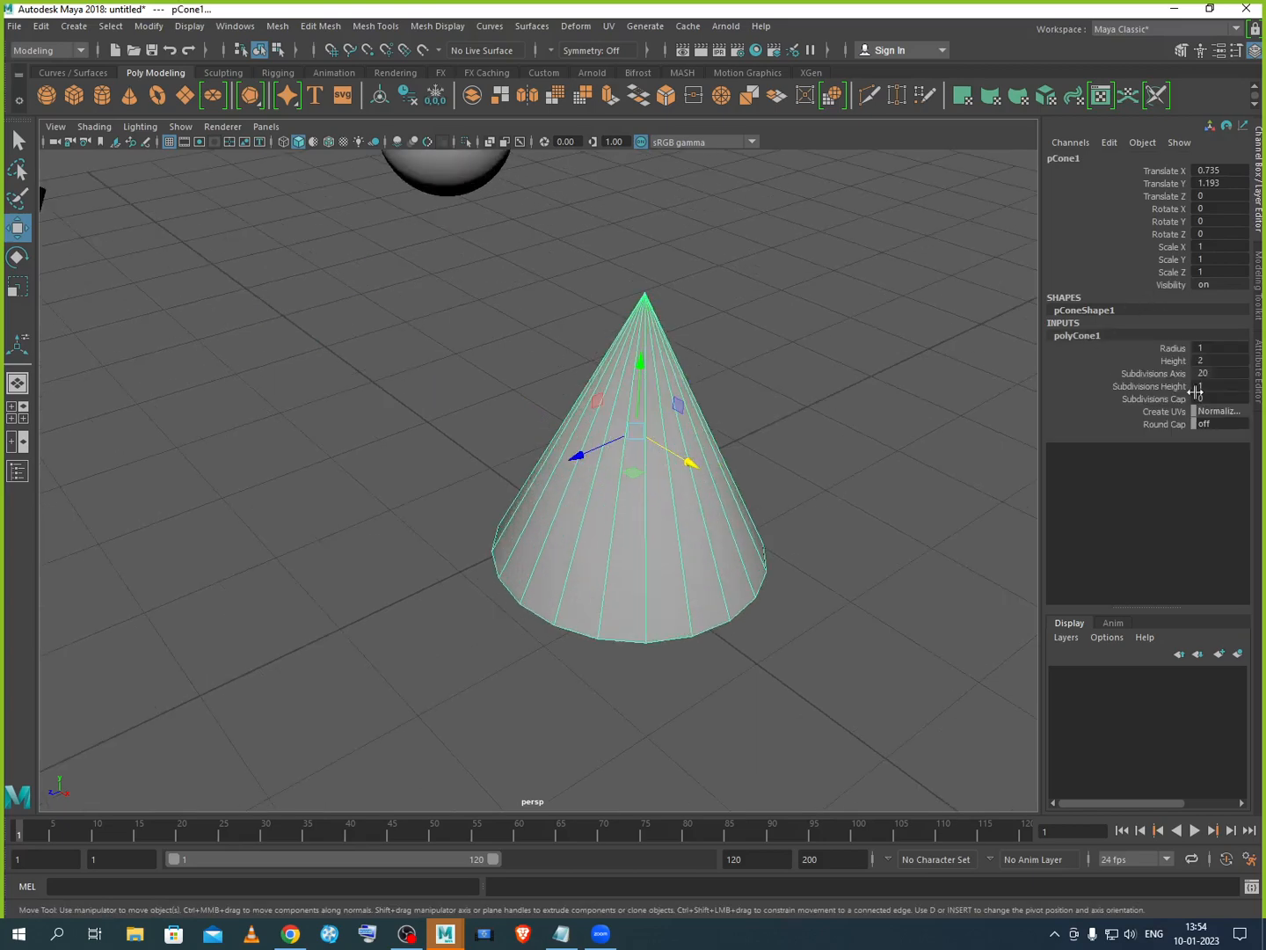
pyautogui.click(1175, 350)
pyautogui.moveTo(849, 506)
pyautogui.mouseDown(button='middle')
pyautogui.moveTo(871, 509)
pyautogui.moveTo(834, 505)
pyautogui.moveTo(868, 506)
pyautogui.moveTo(836, 503)
pyautogui.moveTo(846, 502)
pyautogui.mouseUp(button='middle')
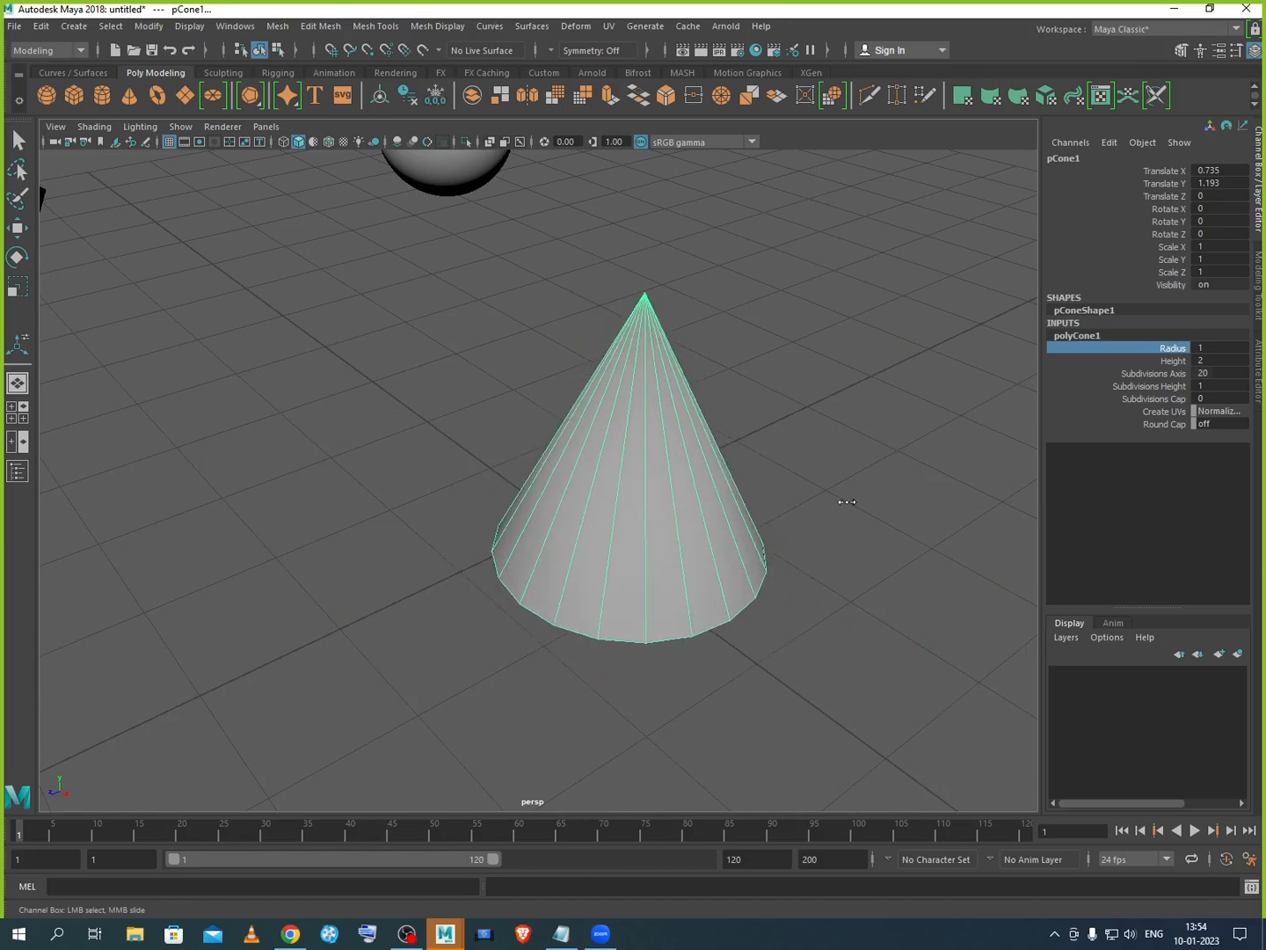
pyautogui.click(1172, 362)
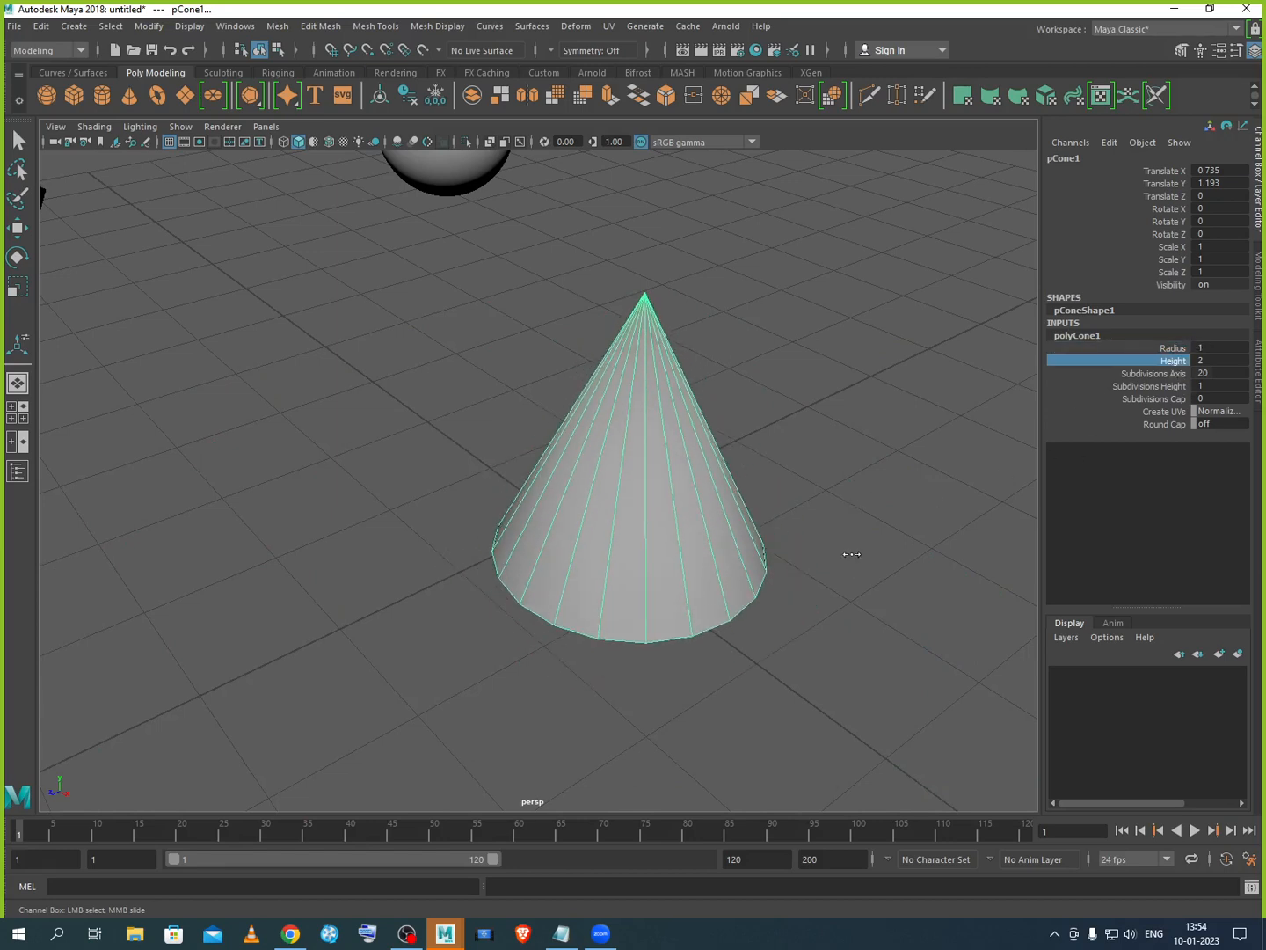
pyautogui.moveTo(852, 554); pyautogui.dragTo(818, 537, button='middle')
pyautogui.scroll(2, 822, 554)
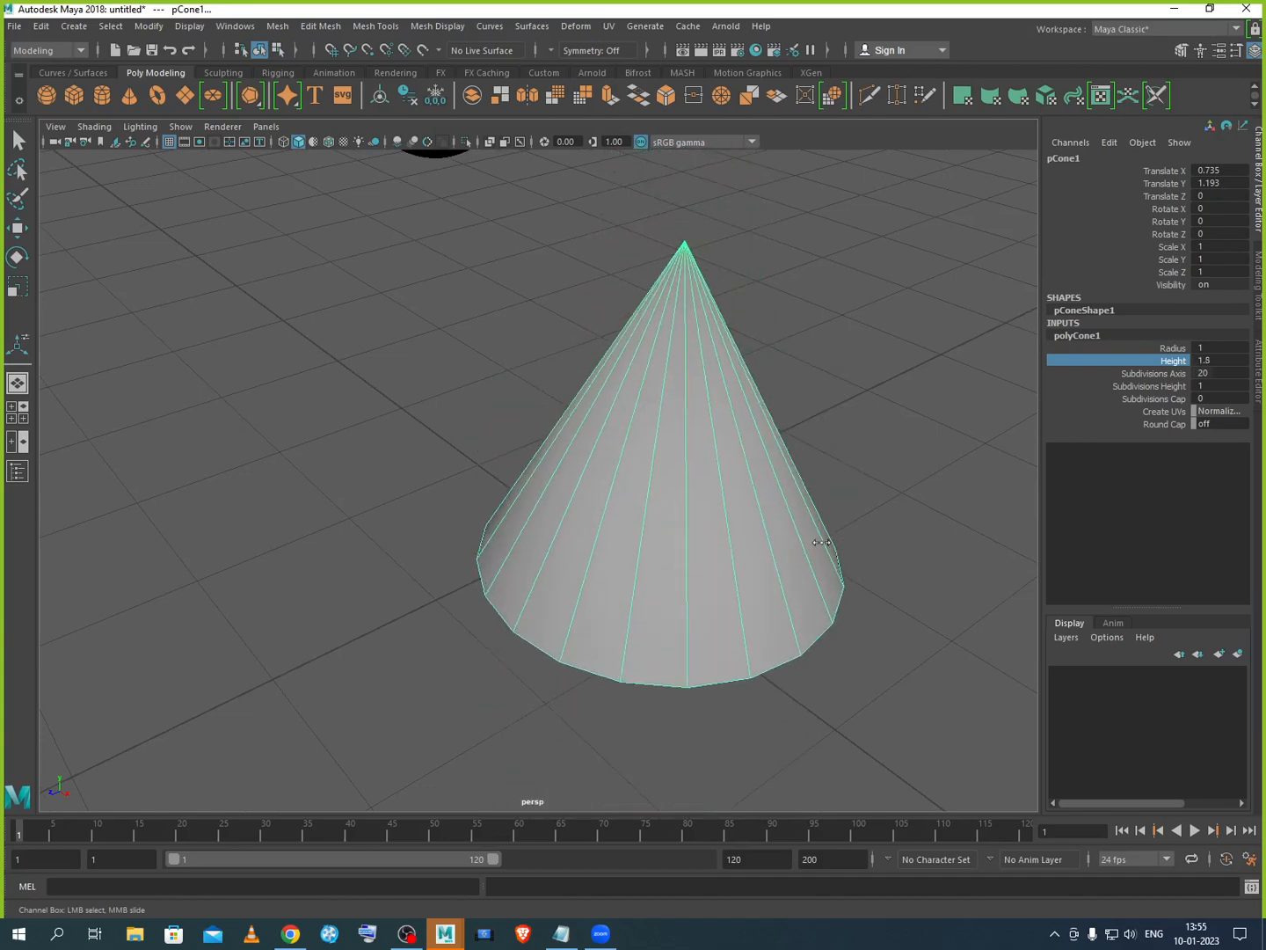
# Step: Reduce the cone's Subdivisions Axis to 3 and inspect the three-sided shape from above
pyautogui.click(1174, 374)
pyautogui.moveTo(896, 639); pyautogui.dragTo(661, 636, button='middle')
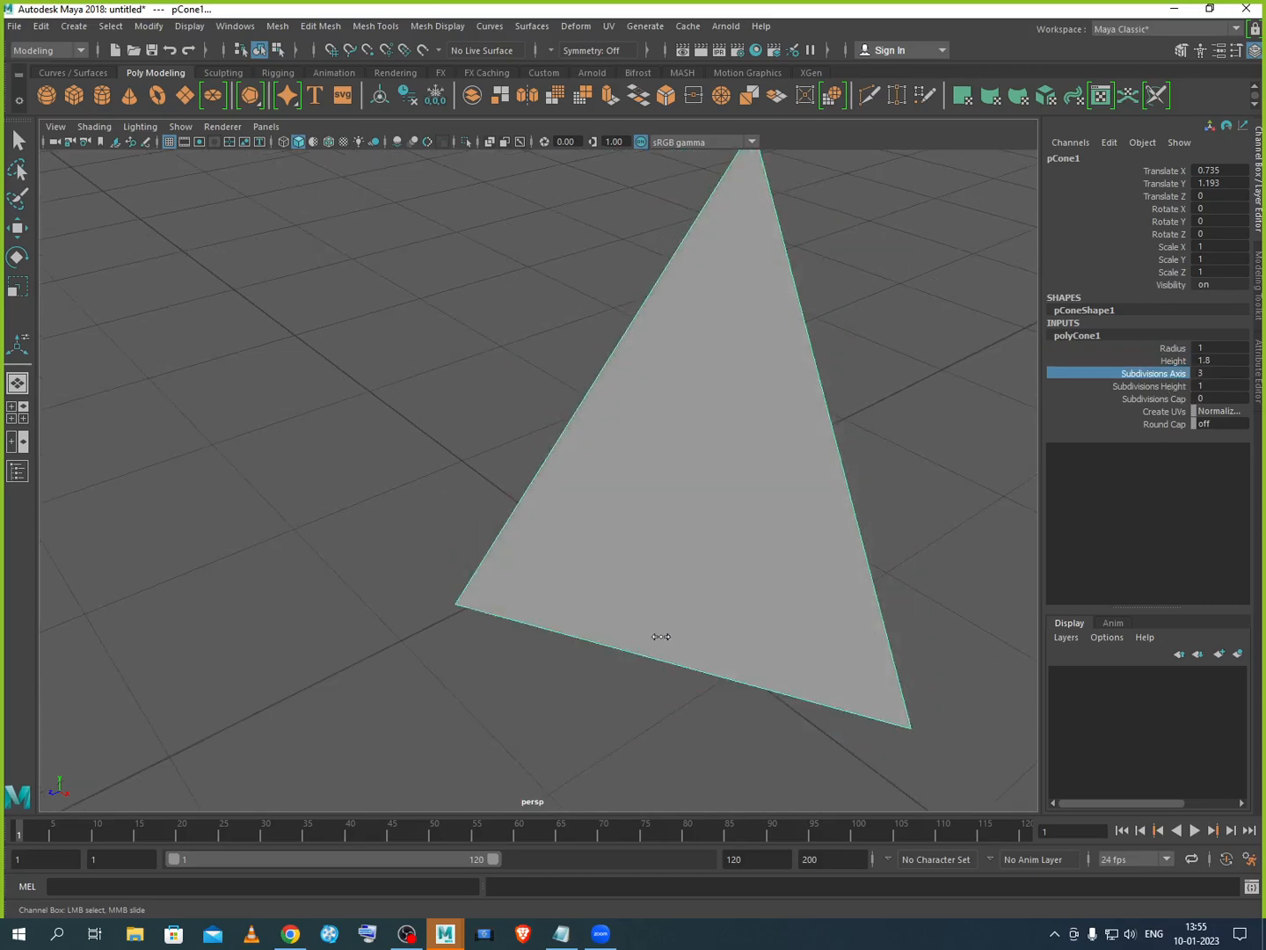
pyautogui.scroll(-5, 685, 616)
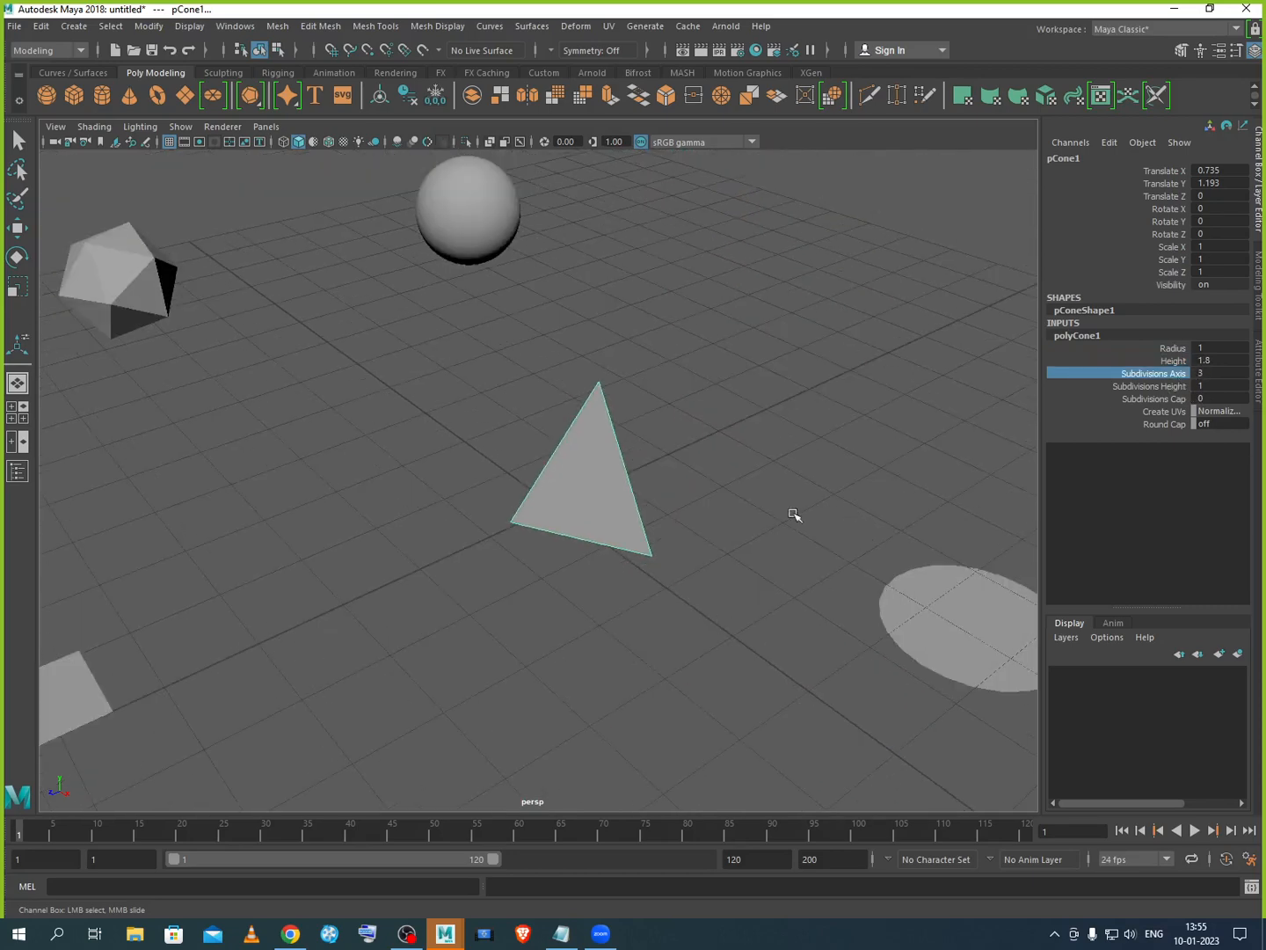
pyautogui.keyDown('alt'); pyautogui.moveTo(794, 517); pyautogui.dragTo(760, 517); pyautogui.keyUp('alt')
pyautogui.scroll(3, 704, 537)
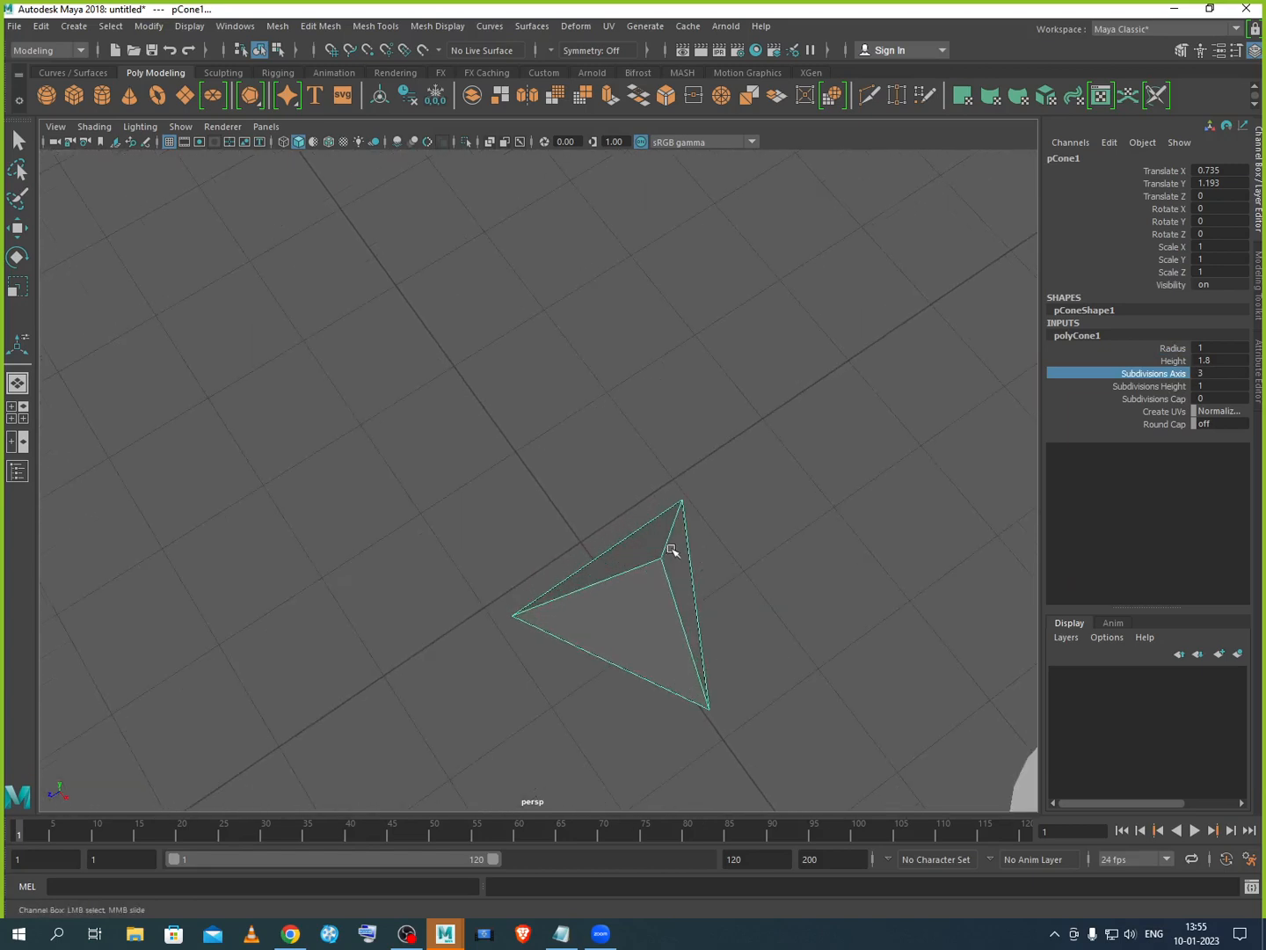
pyautogui.scroll(5, 681, 563)
pyautogui.keyDown('alt'); pyautogui.moveTo(693, 548); pyautogui.dragTo(557, 451, button='middle'); pyautogui.keyUp('alt')
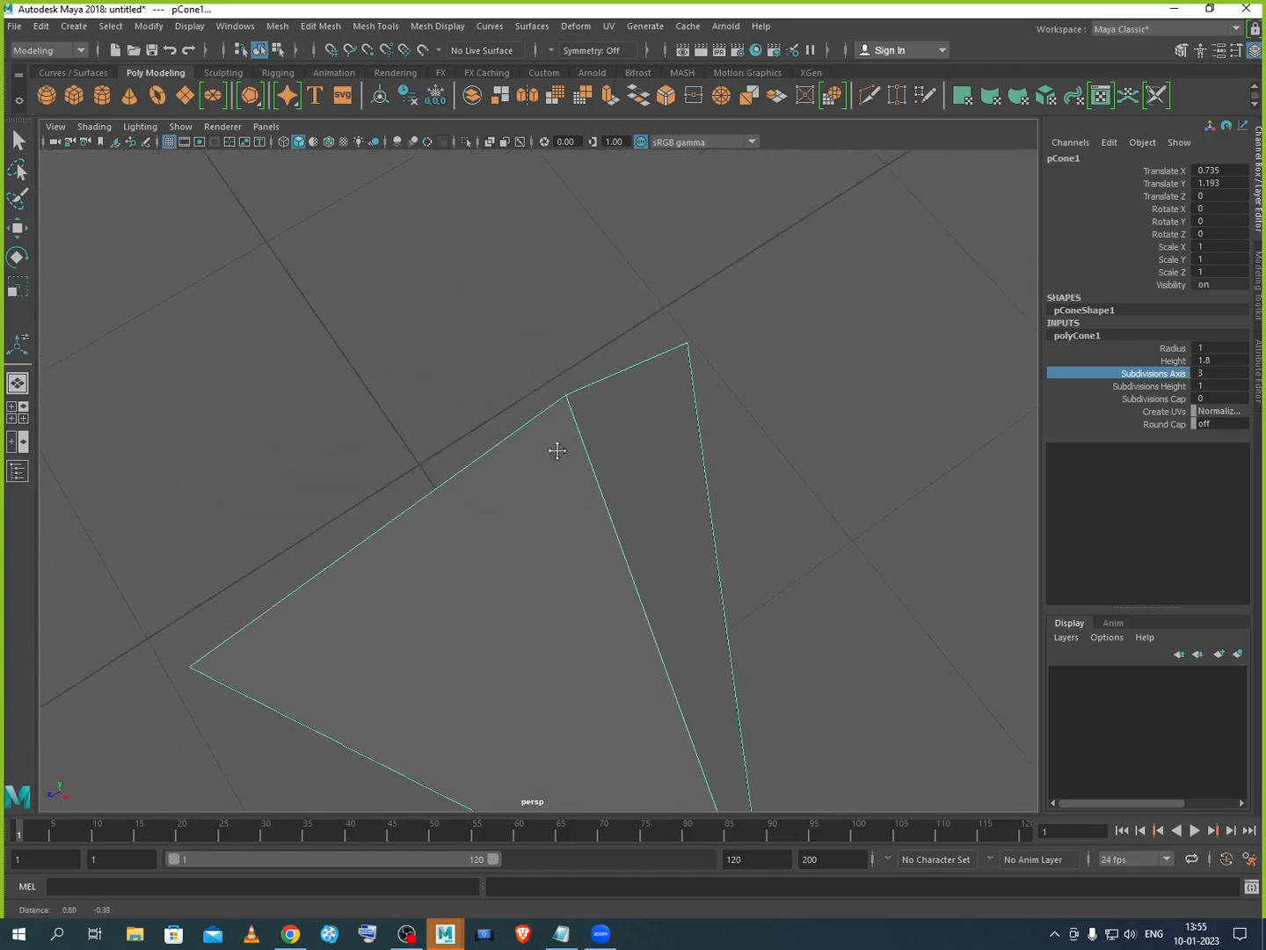
pyautogui.keyDown('alt'); pyautogui.moveTo(558, 452); pyautogui.dragTo(580, 501); pyautogui.keyUp('alt')
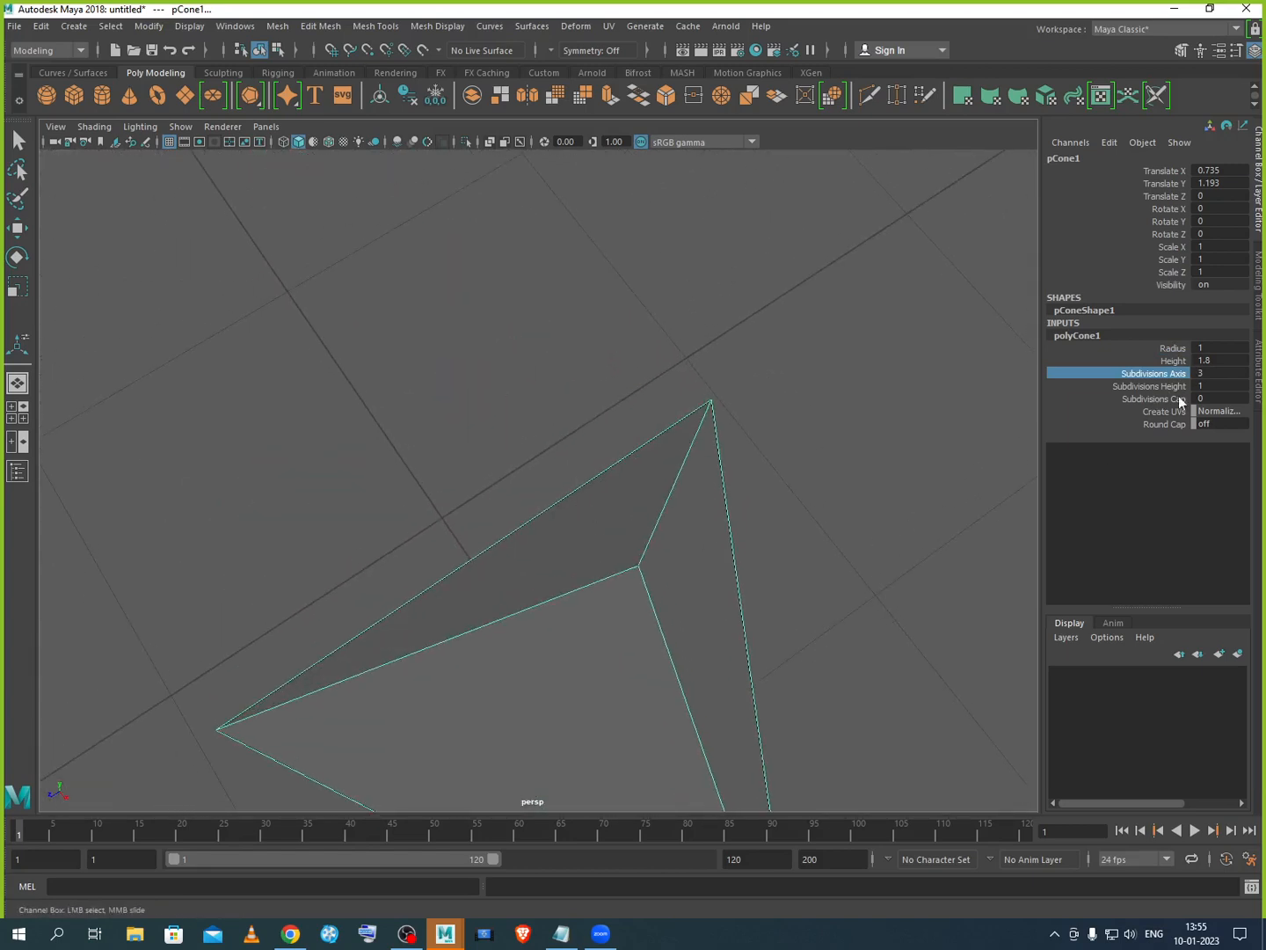
# Step: Set the cone's Subdivisions Axis back to 20 and its Subdivisions Height to 3
pyautogui.doubleClick(1207, 374)
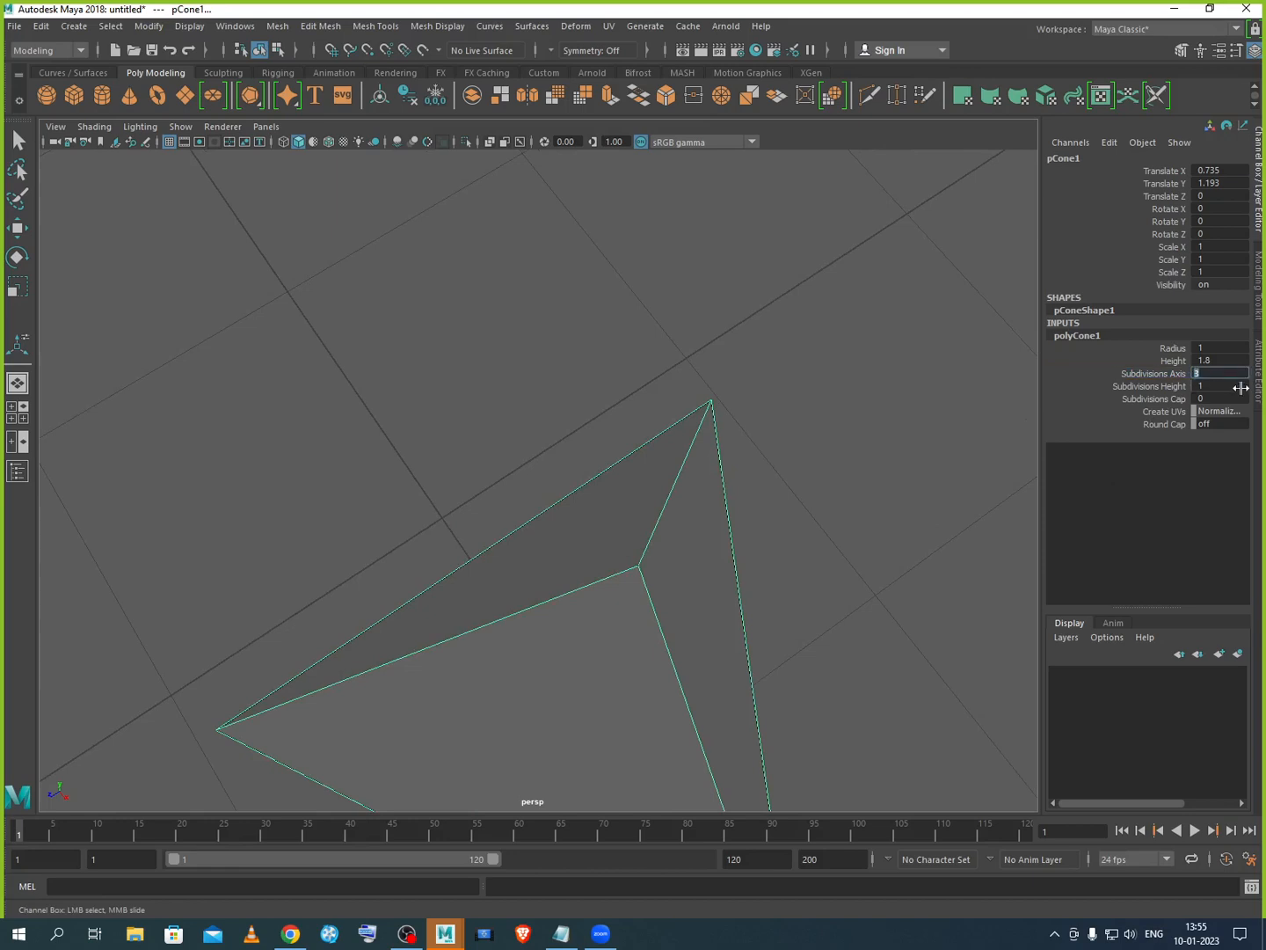
pyautogui.write('20')
pyautogui.press('Return')
pyautogui.scroll(-5, 871, 444)
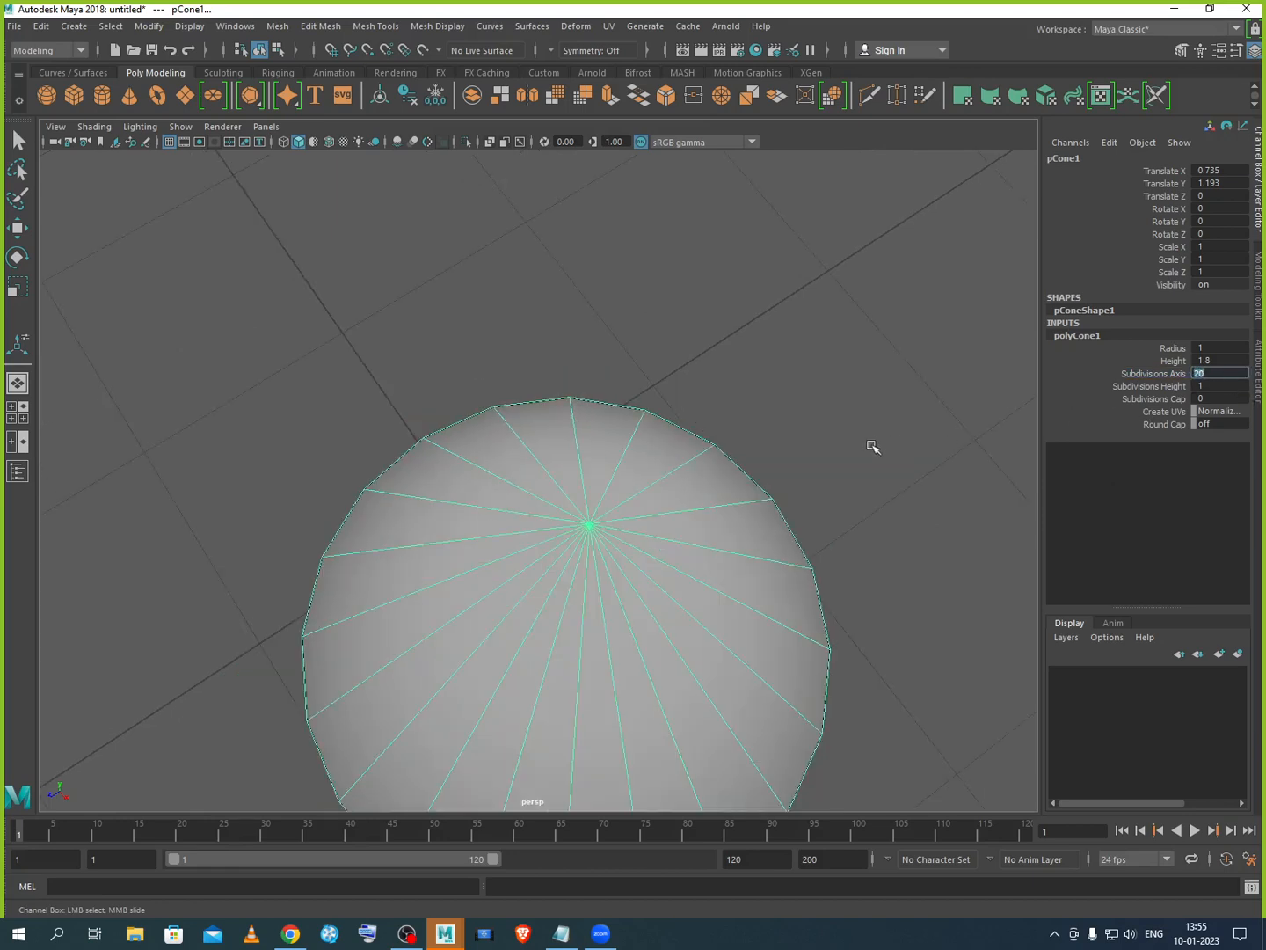
pyautogui.keyDown('alt'); pyautogui.moveTo(752, 638); pyautogui.dragTo(627, 537); pyautogui.keyUp('alt')
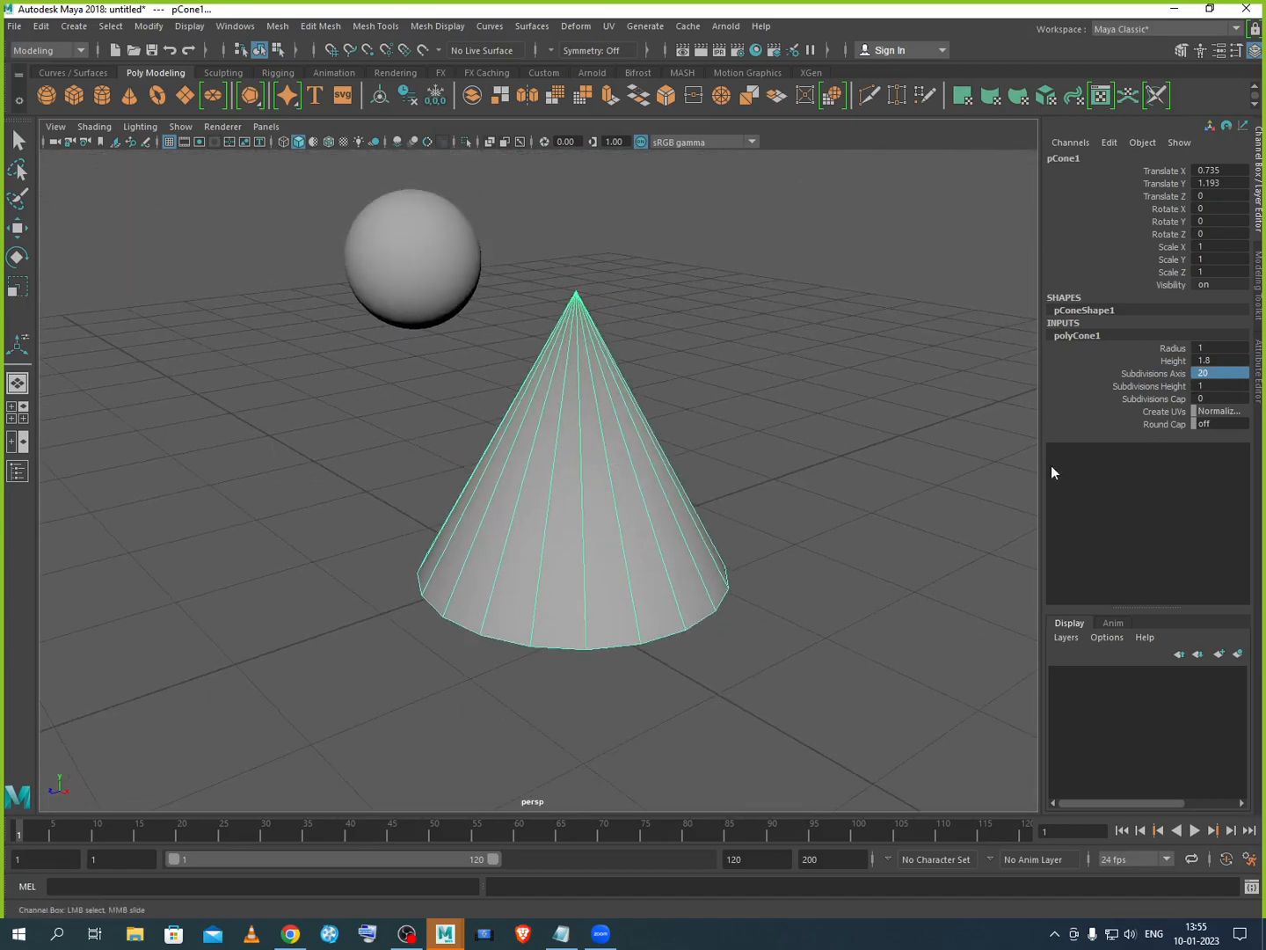
pyautogui.doubleClick(1215, 385)
pyautogui.write('3')
pyautogui.press('Return')
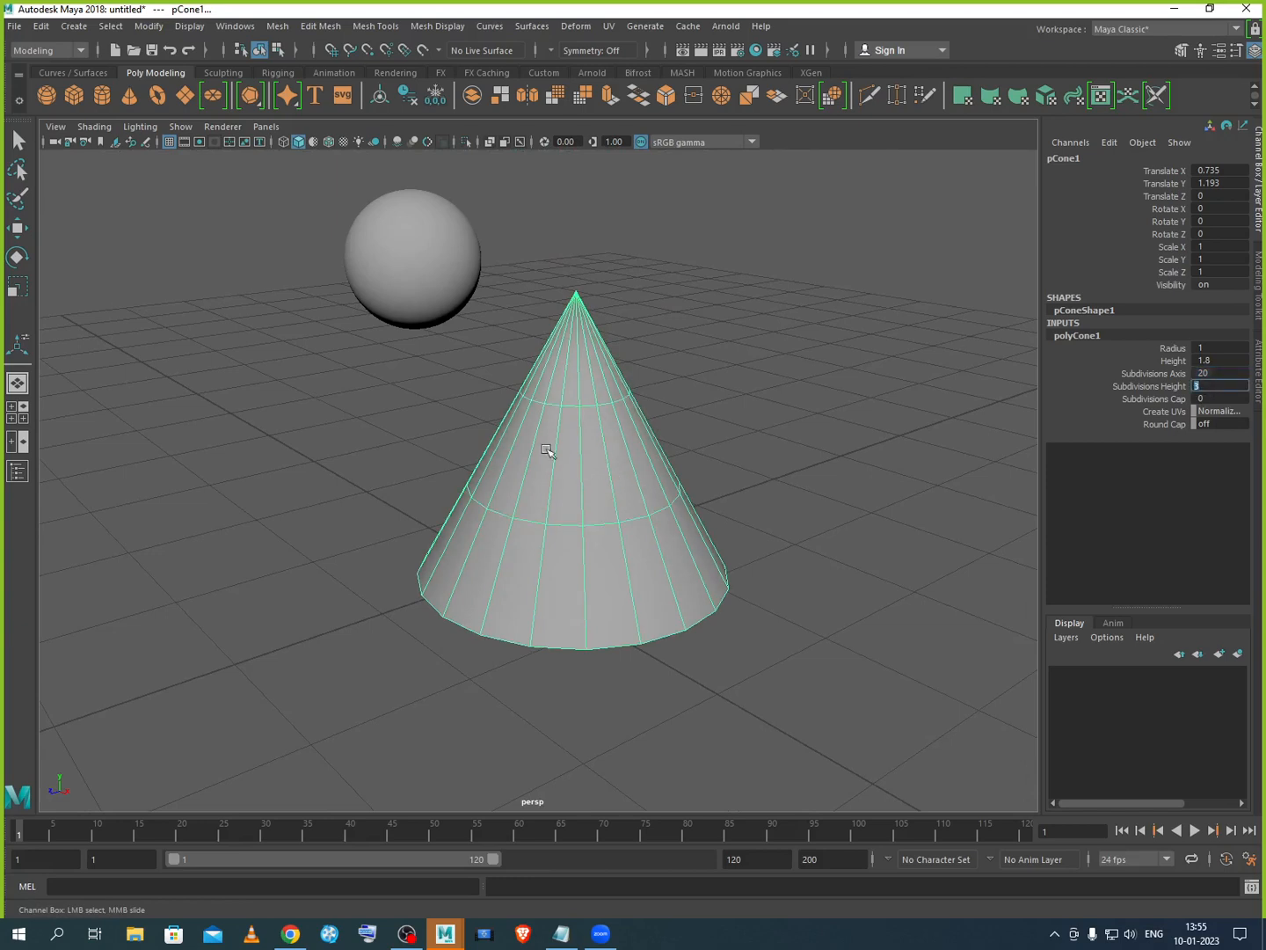
# Step: Select the cone's middle band of faces and extrude it inward with a Local Translate Z of about -0.174
pyautogui.moveTo(546, 450); pyautogui.dragTo(544, 497, button='right')
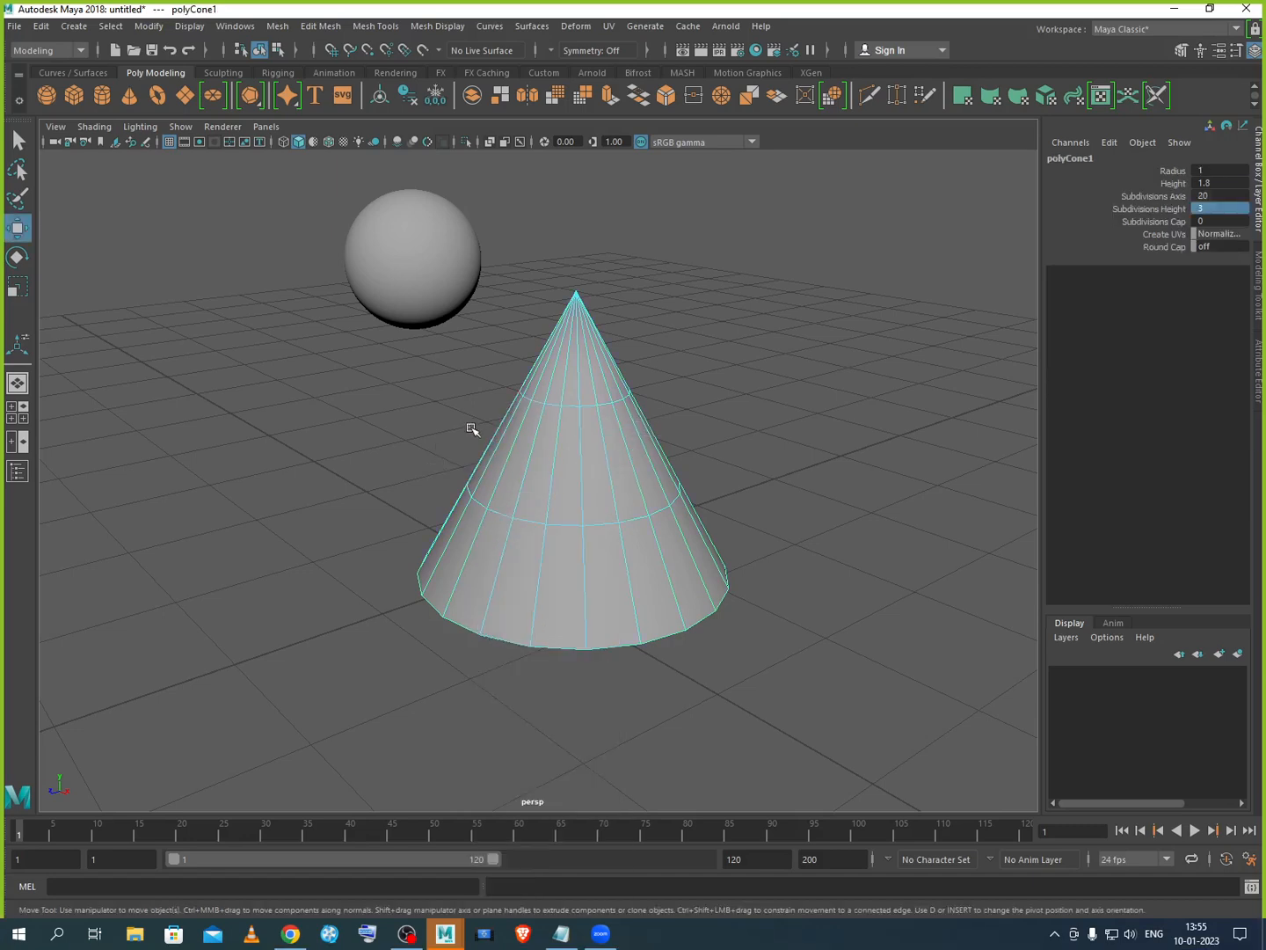
pyautogui.moveTo(467, 423); pyautogui.dragTo(684, 450)
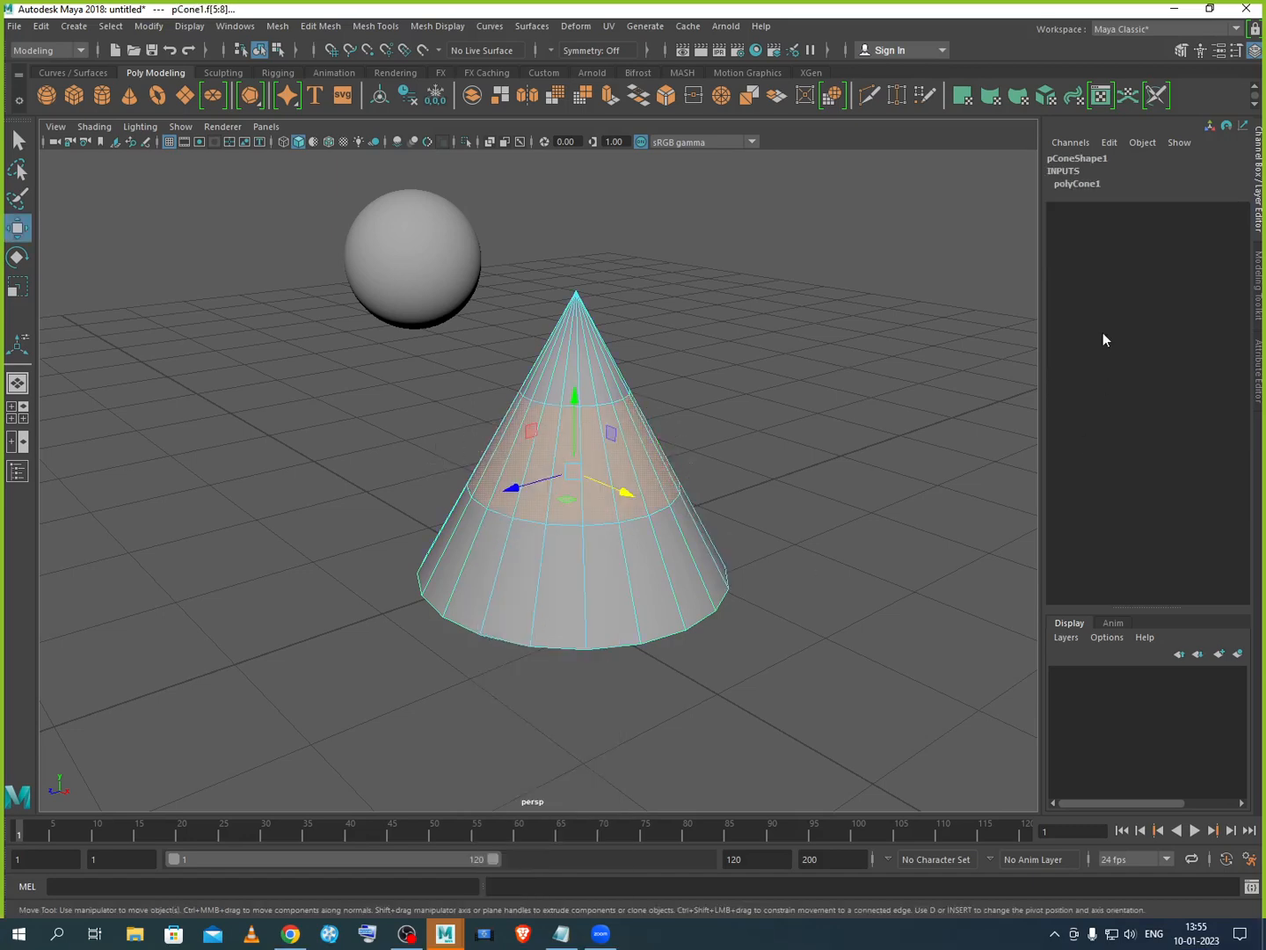
pyautogui.hotkey('ctrl', 'e')
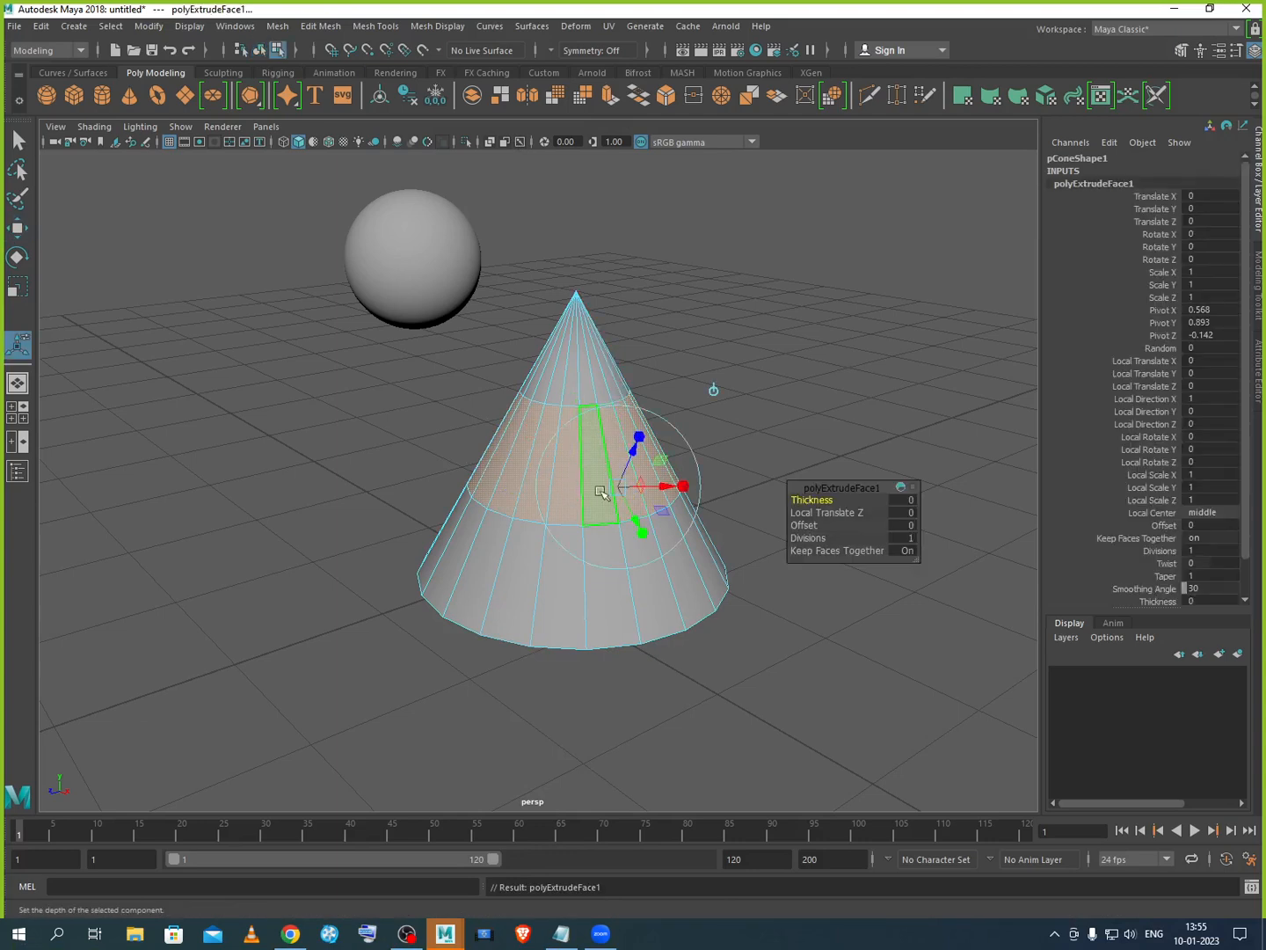
pyautogui.moveTo(631, 455); pyautogui.dragTo(625, 474)
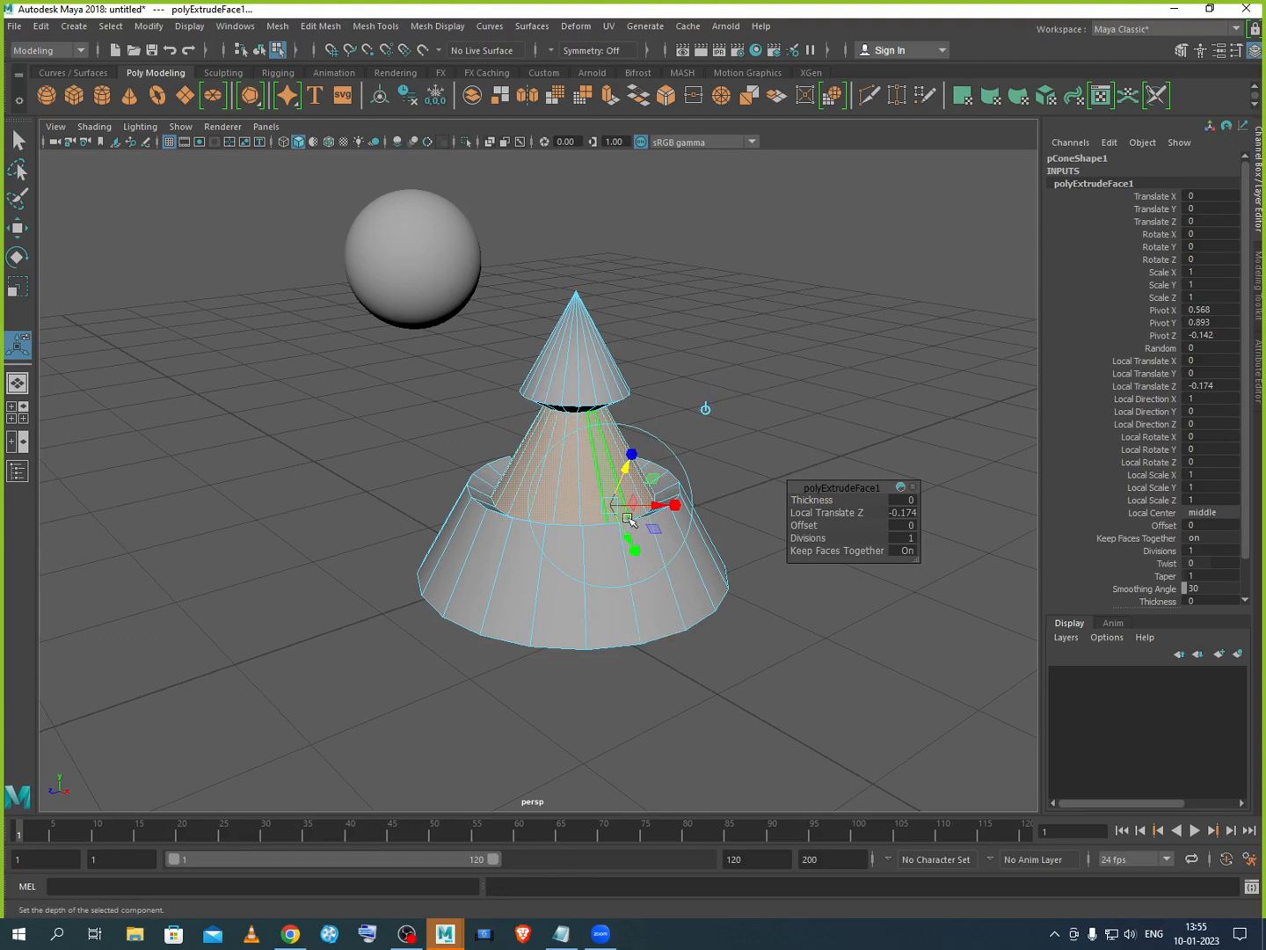
# Step: Flatten the extruded band of faces along the vertical axis and return the cone to object selection mode
pyautogui.press('r')
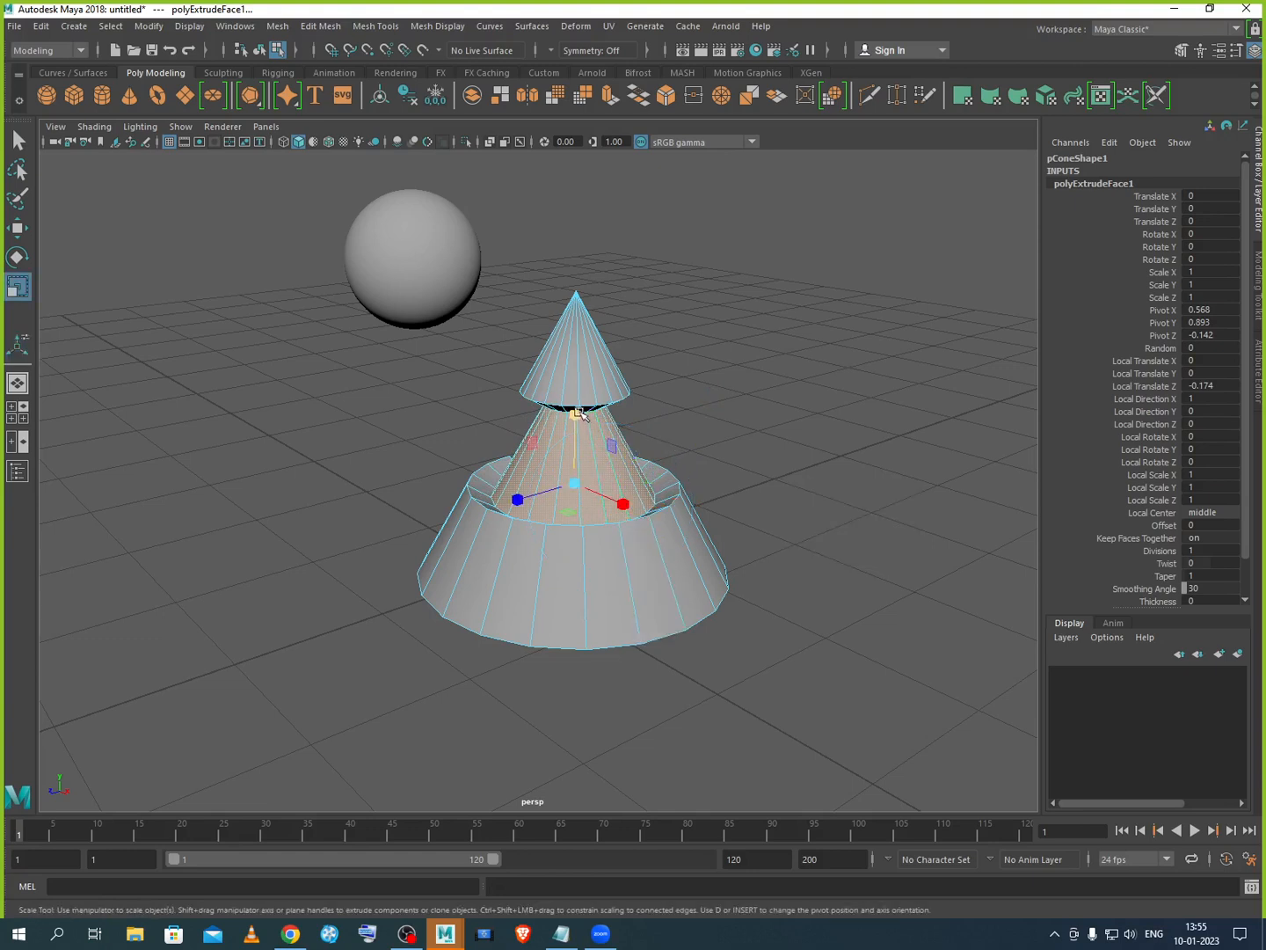
pyautogui.moveTo(576, 414)
pyautogui.mouseDown()
pyautogui.moveTo(580, 471)
pyautogui.moveTo(582, 407)
pyautogui.mouseUp()
pyautogui.press('w')
pyautogui.click(835, 492)
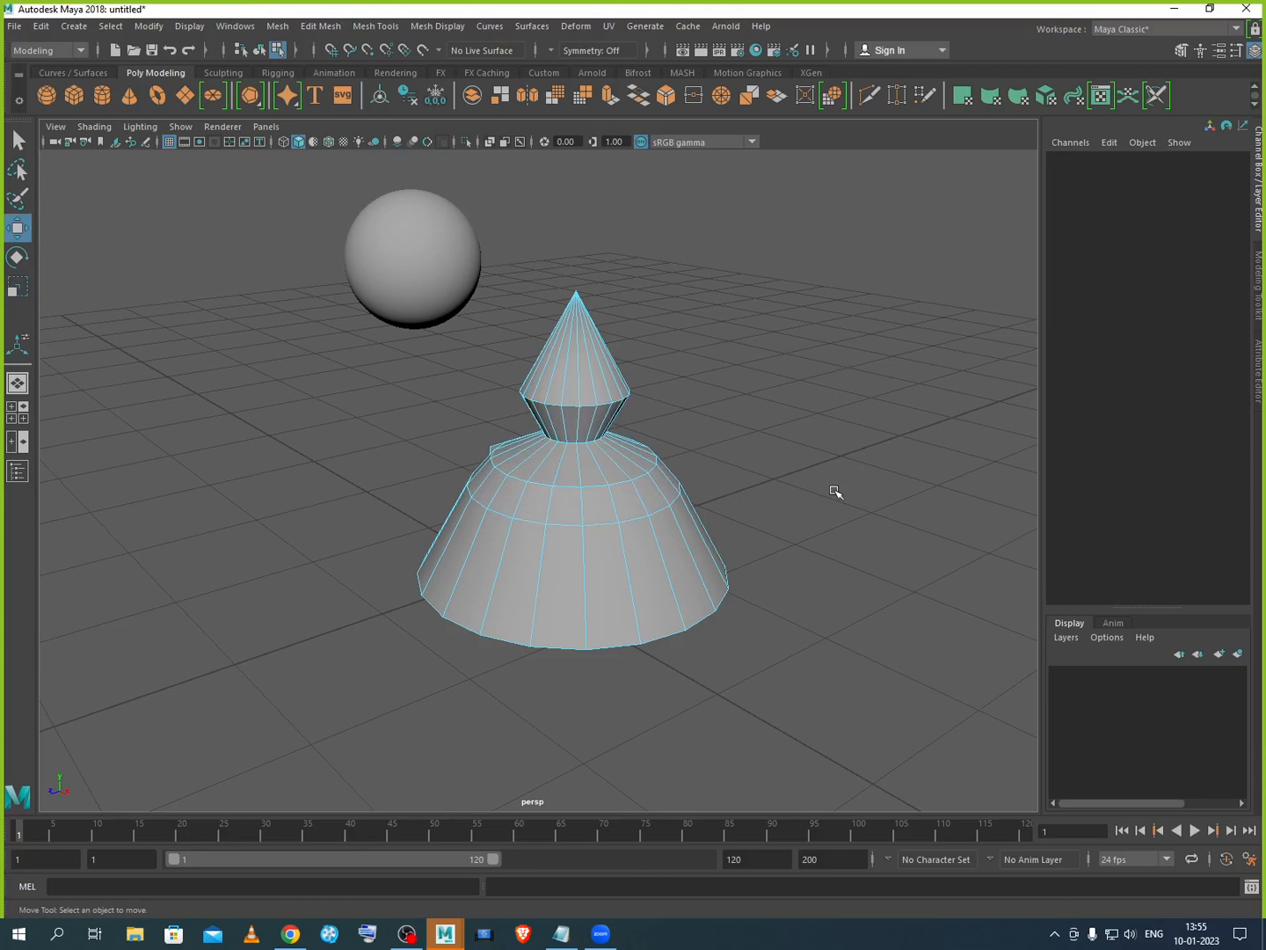
pyautogui.moveTo(579, 479); pyautogui.dragTo(656, 453, button='right')
pyautogui.click(780, 478)
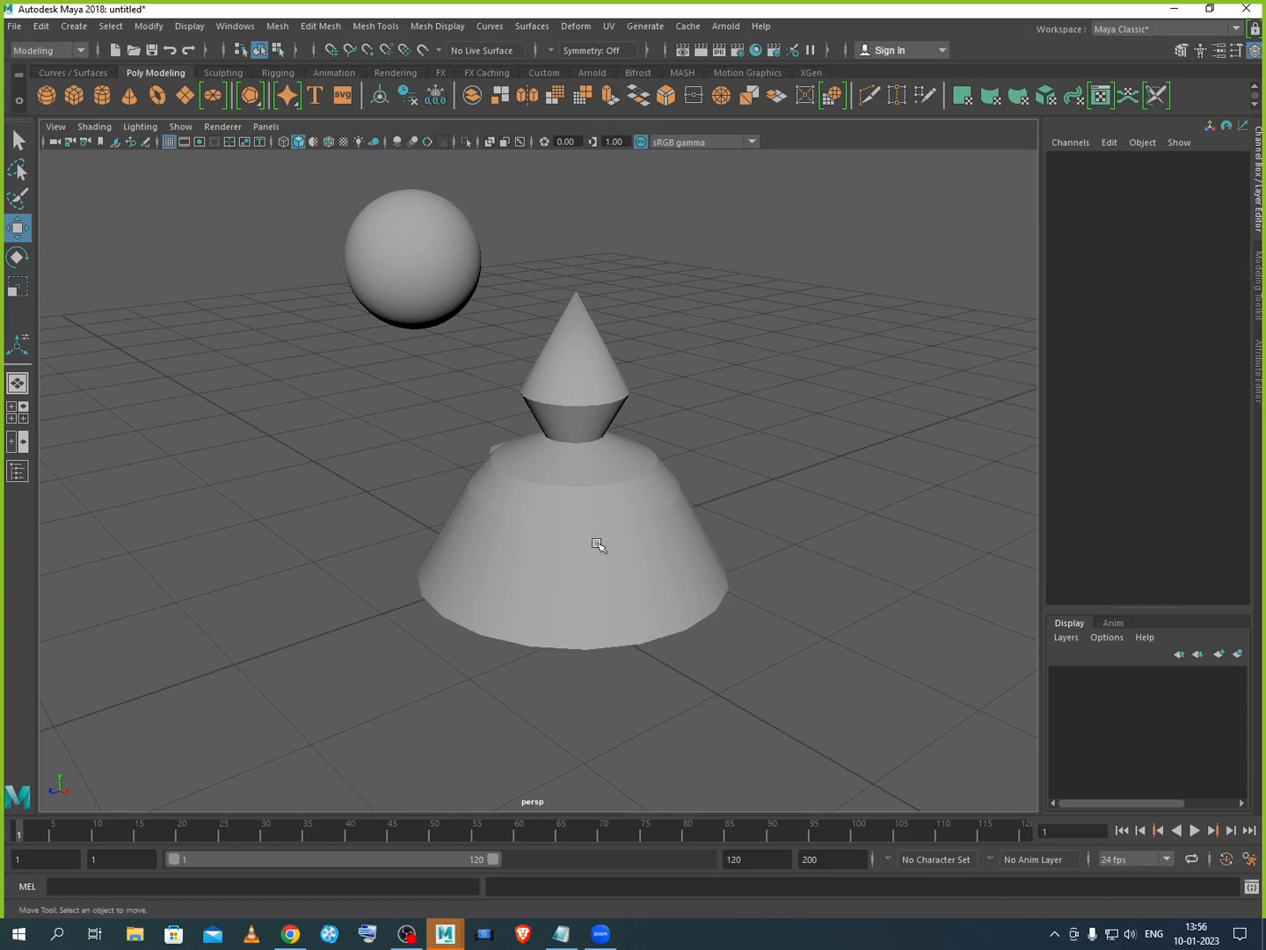
# Step: Undo the cone's face scaling, extrusion and face selection, back to the plain cone with three height subdivisions
pyautogui.click(629, 562)
pyautogui.scroll(-2, 607, 557)
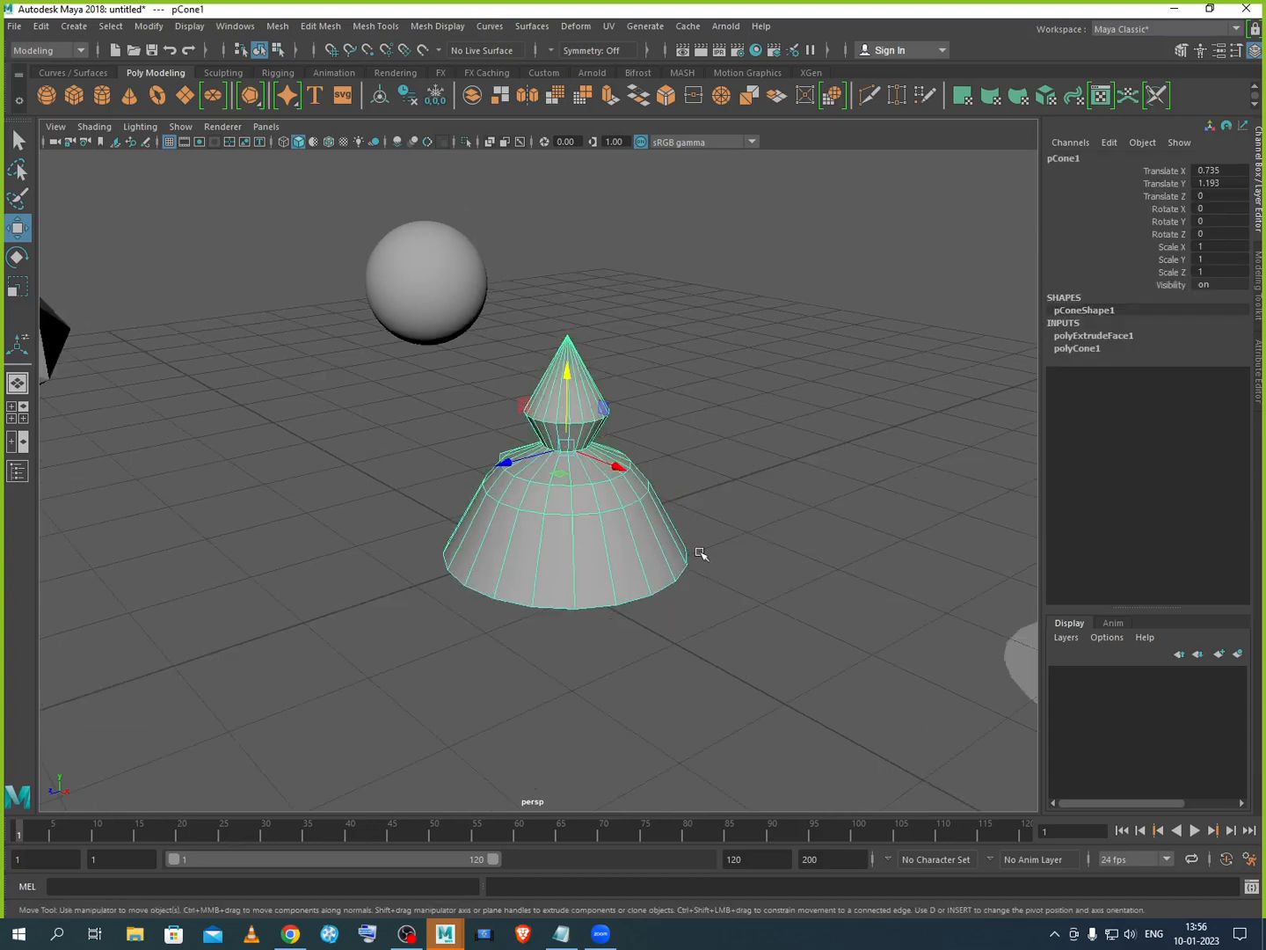
pyautogui.hotkey('ctrl', 'z')
pyautogui.hotkey('ctrl', 'z')
pyautogui.hotkey('ctrl', 'z')
pyautogui.hotkey('ctrl', 'z')
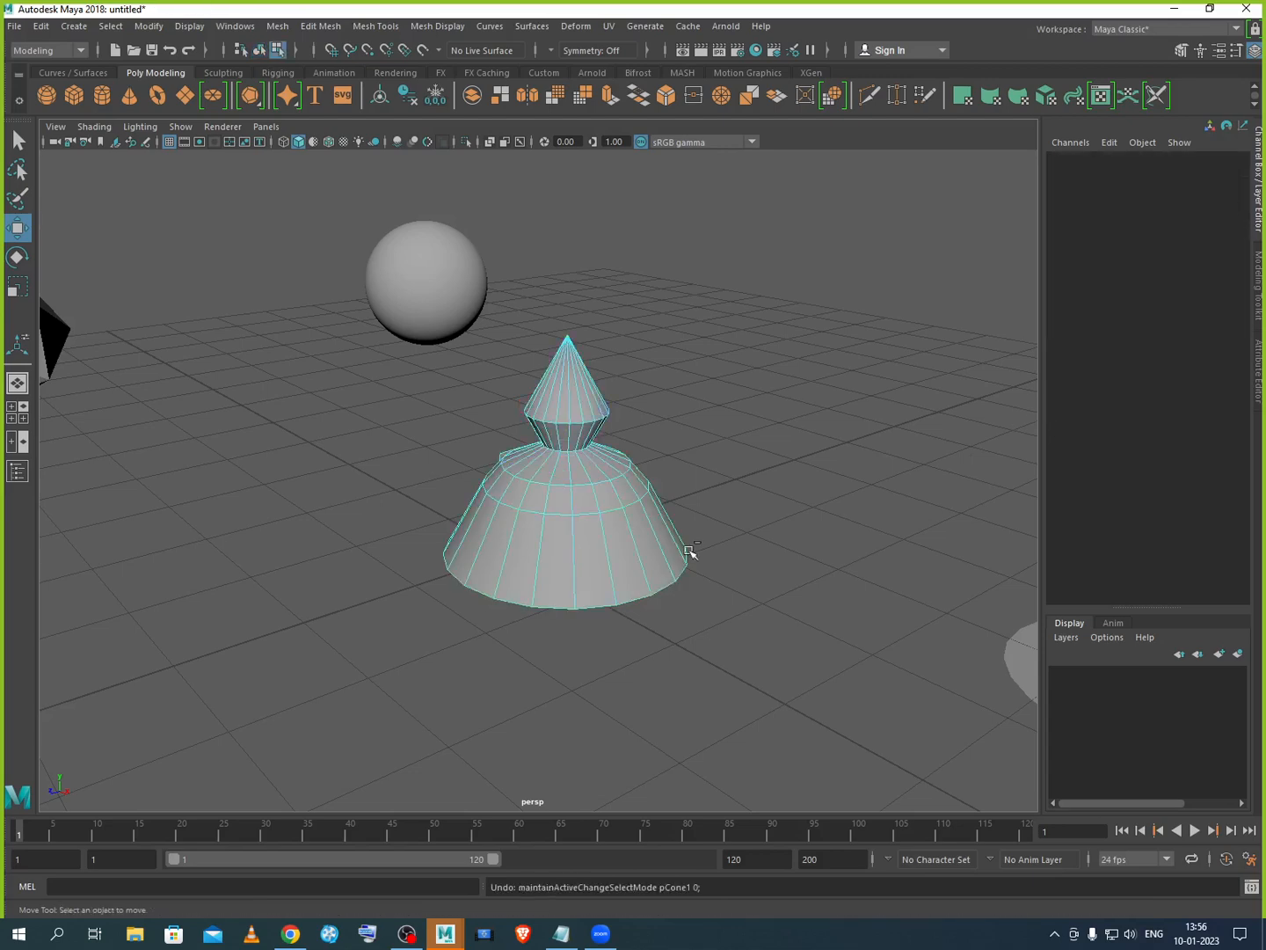
pyautogui.hotkey('ctrl', 'z')
pyautogui.hotkey('ctrl', 'z')
pyautogui.hotkey('ctrl', 'z')
pyautogui.hotkey('ctrl', 'z')
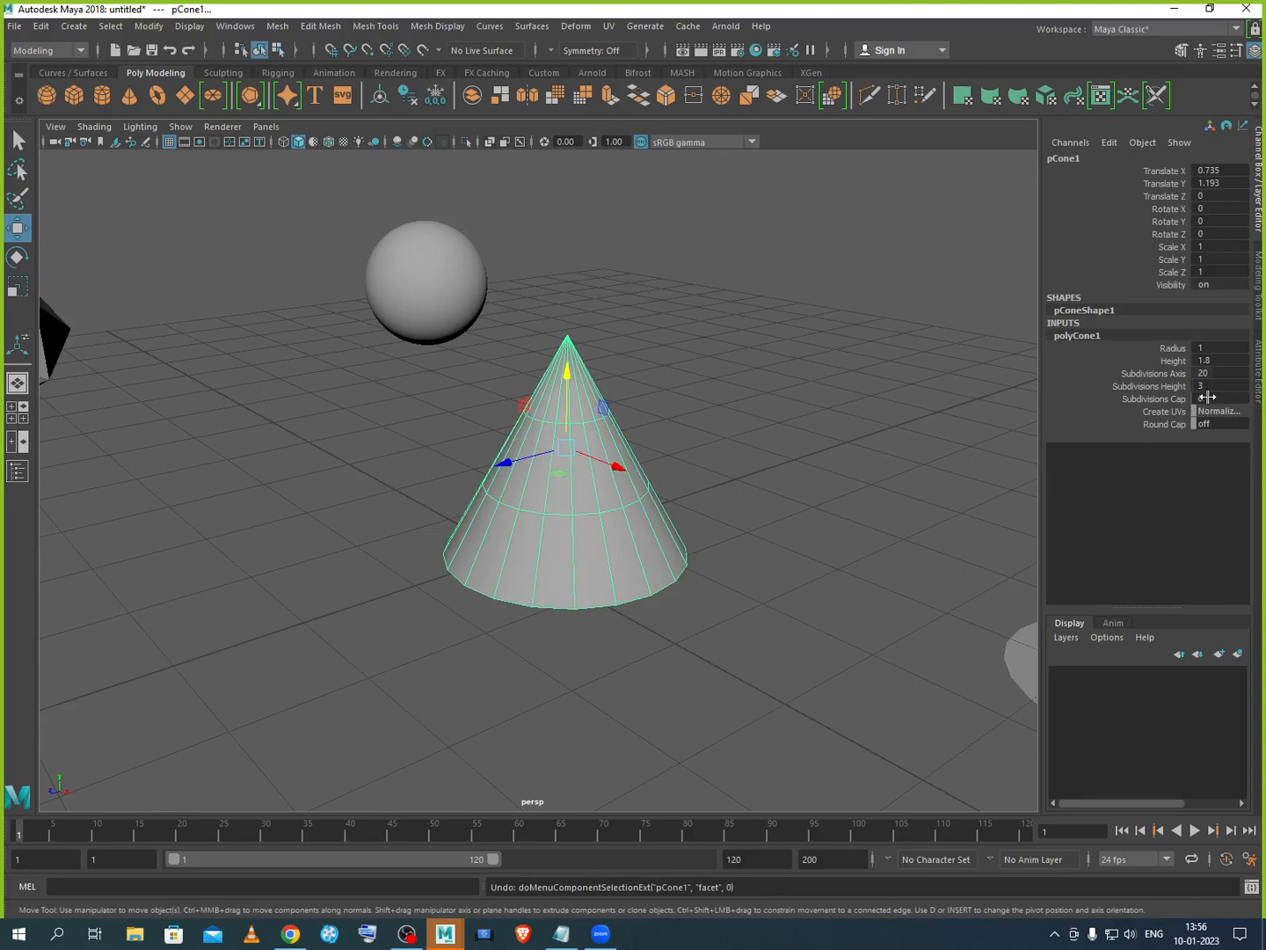
pyautogui.click(1205, 398)
pyautogui.moveTo(566, 525)
pyautogui.keyDown('alt'); pyautogui.mouseDown()
pyautogui.moveTo(576, 358)
pyautogui.moveTo(566, 582)
pyautogui.moveTo(576, 483)
pyautogui.moveTo(573, 512)
pyautogui.mouseUp(); pyautogui.keyUp('alt')
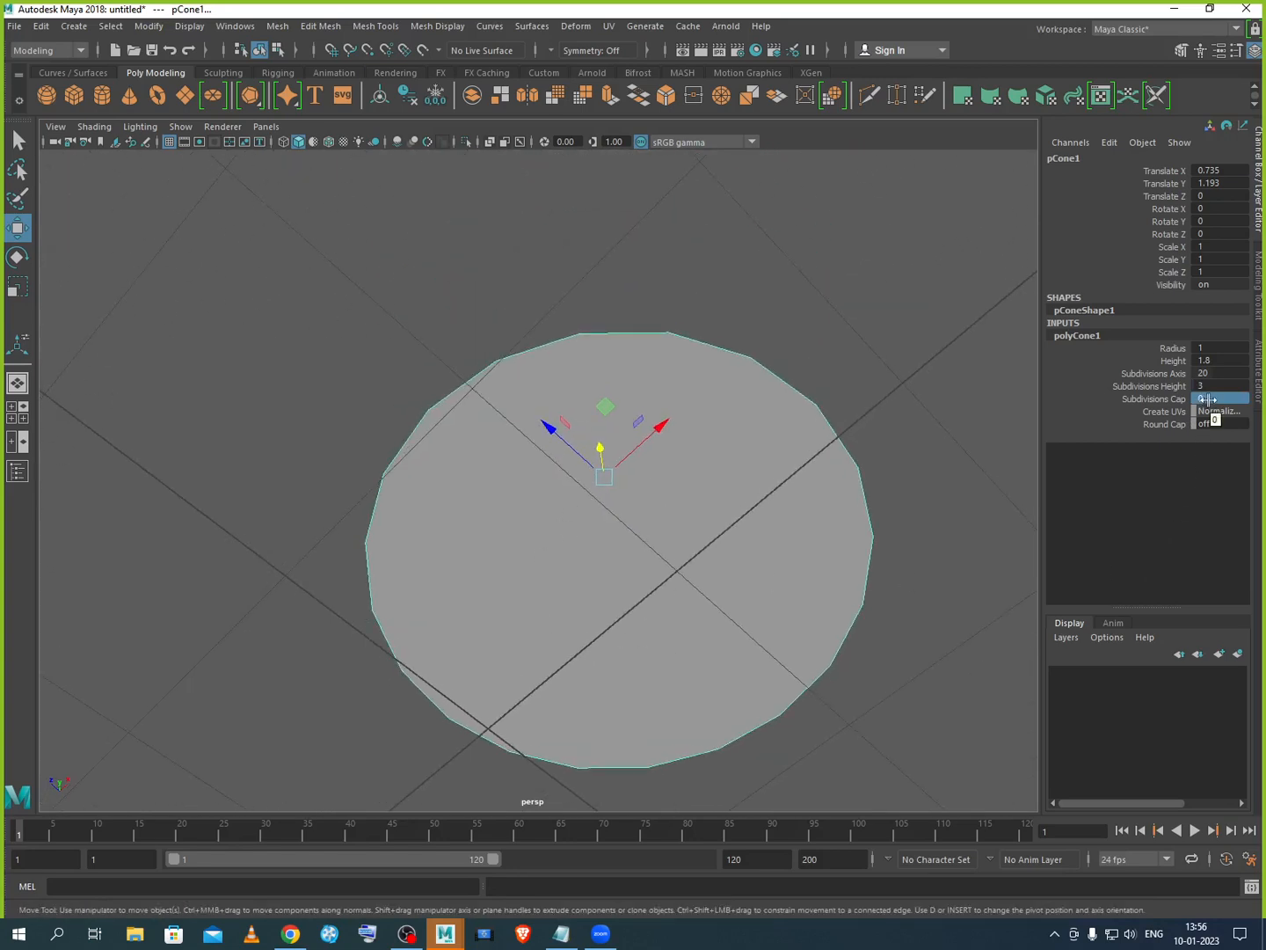
pyautogui.press('2')
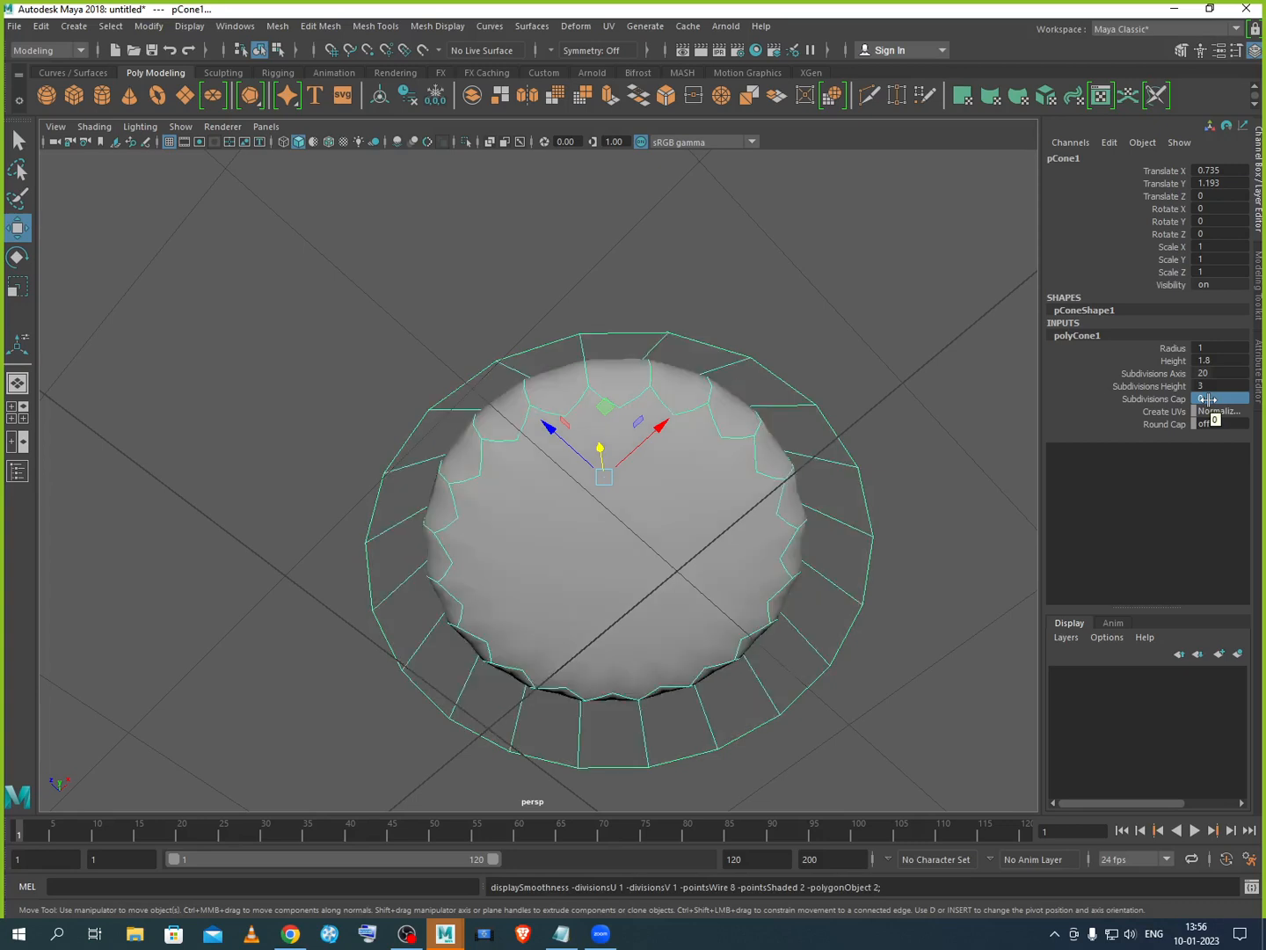
pyautogui.click(665, 635)
pyautogui.press('1')
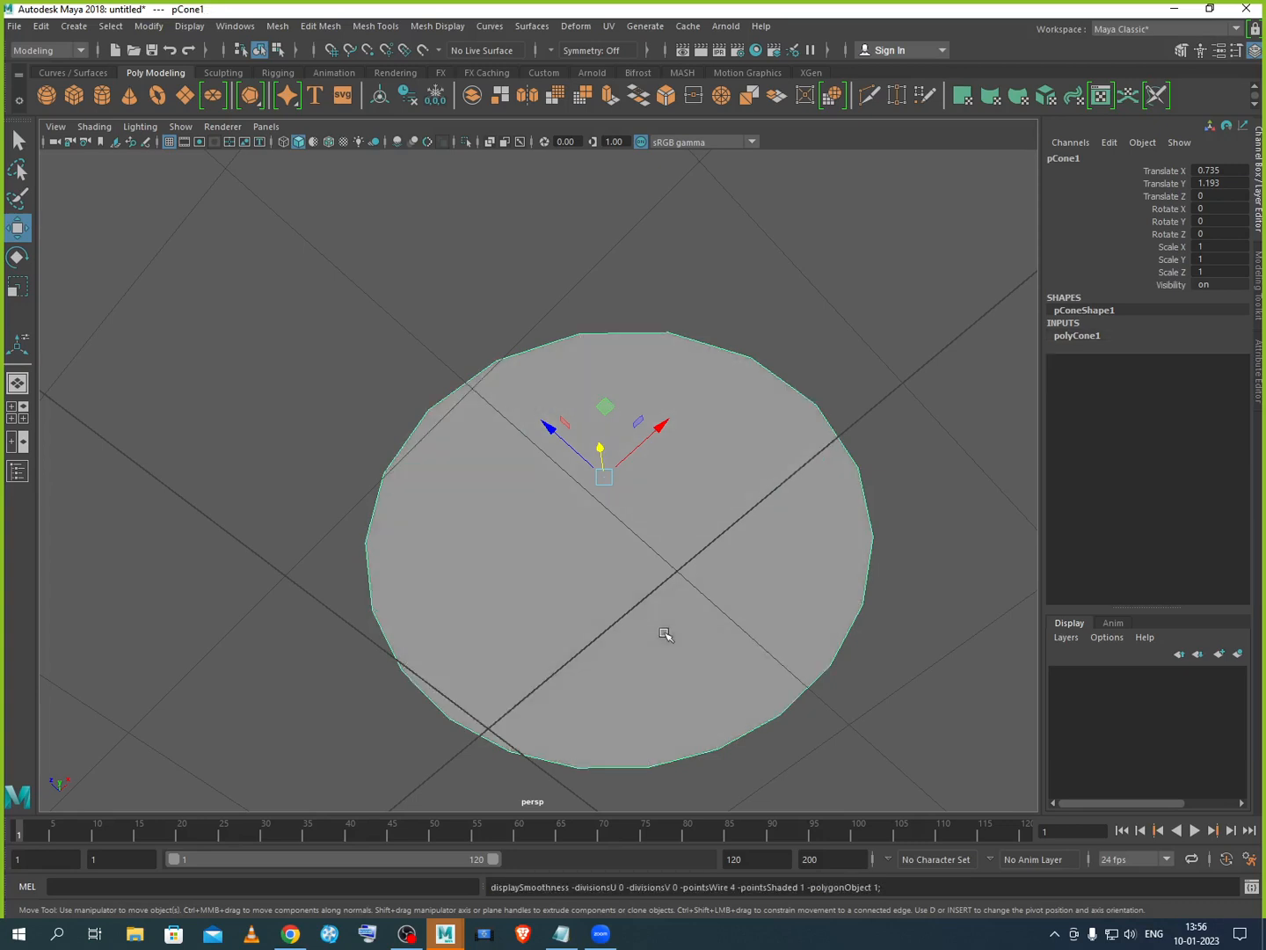
# Step: Set the cone's Subdivisions Cap to 2 so that its base is divided
pyautogui.click(1113, 339)
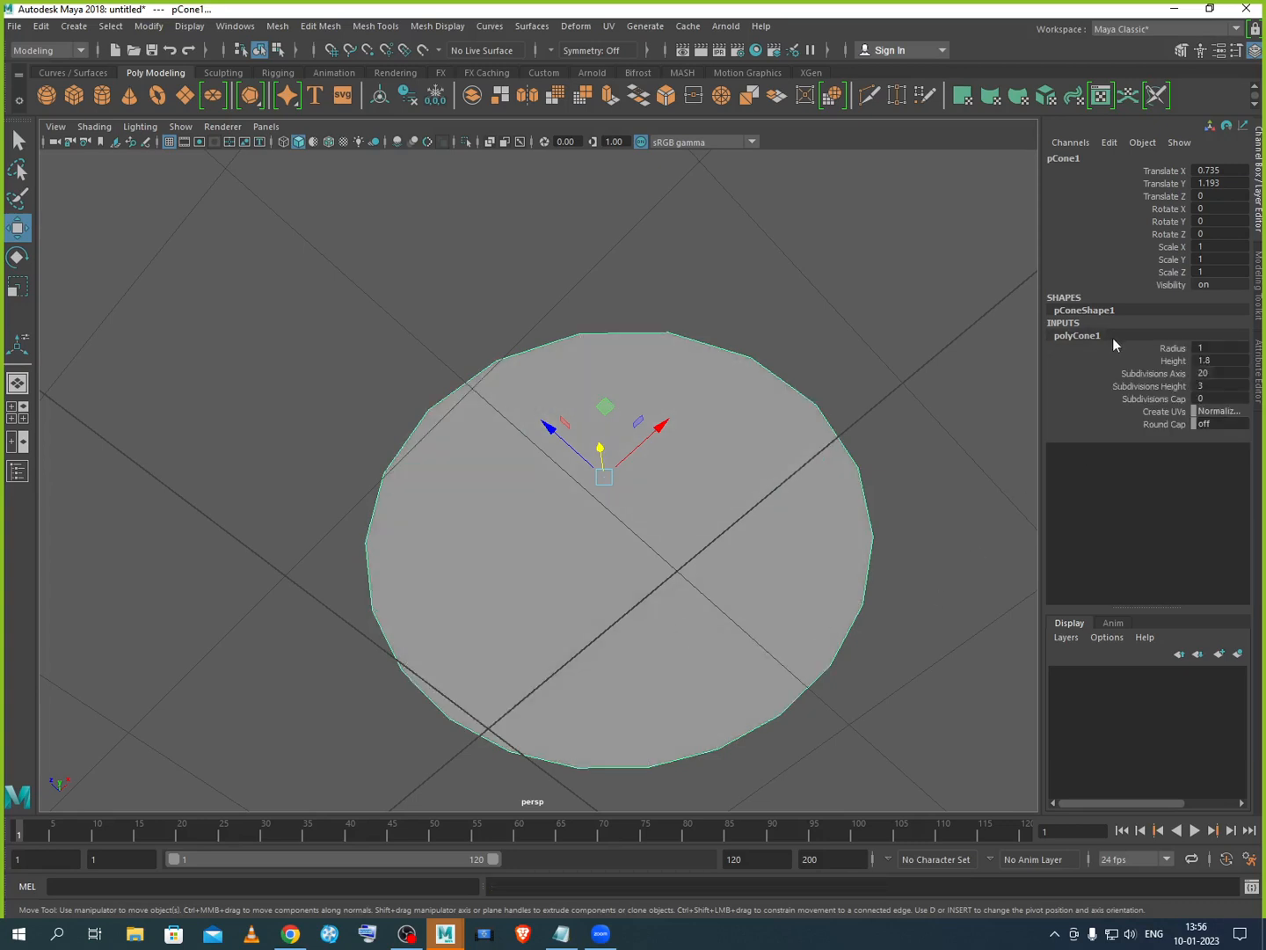
pyautogui.click(1217, 398)
pyautogui.write('2')
pyautogui.press('Return')
pyautogui.click(913, 579)
pyautogui.click(752, 591)
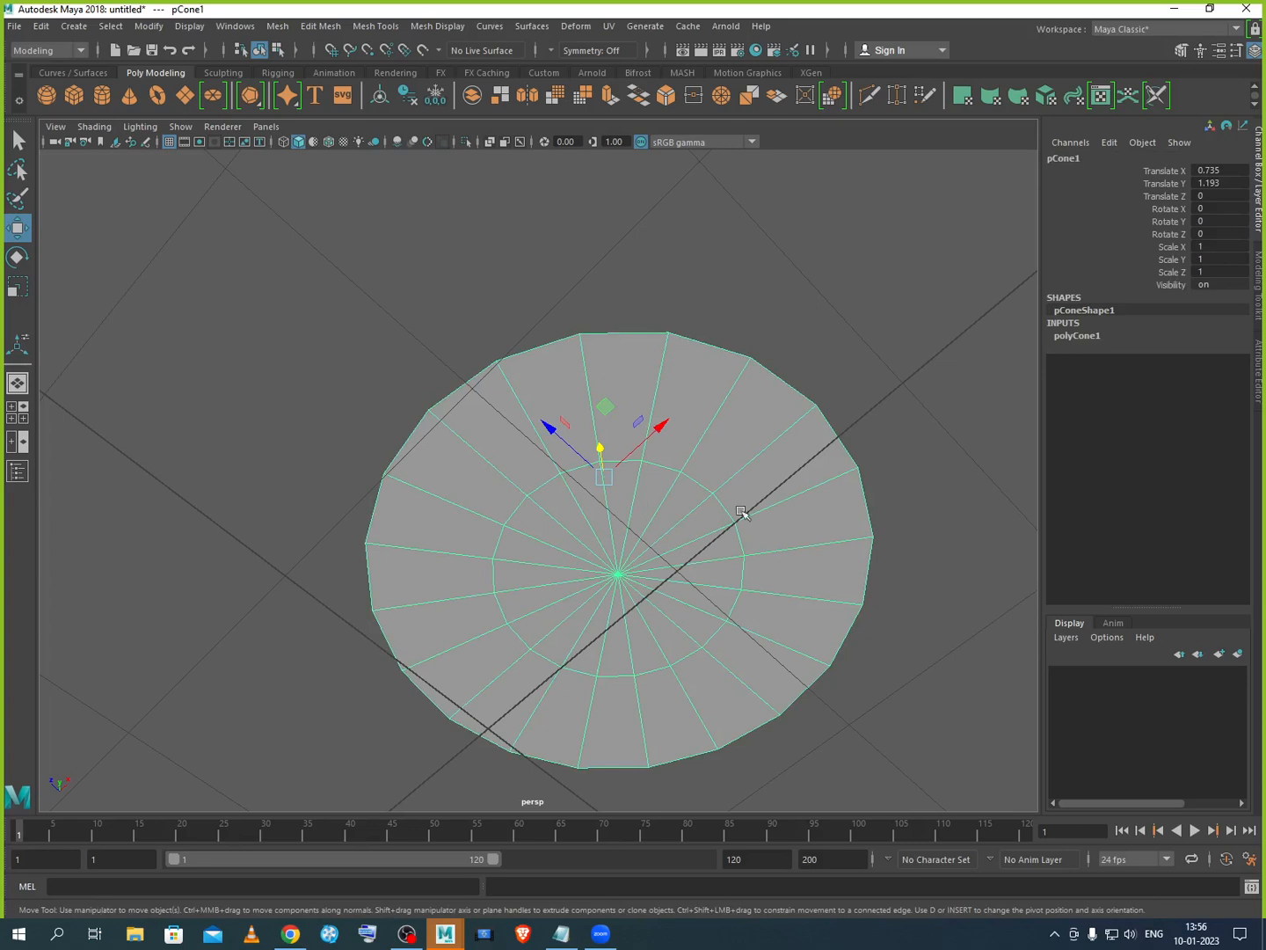
# Step: Set the cone's Subdivisions Cap to 5
pyautogui.click(1095, 336)
pyautogui.doubleClick(1218, 400)
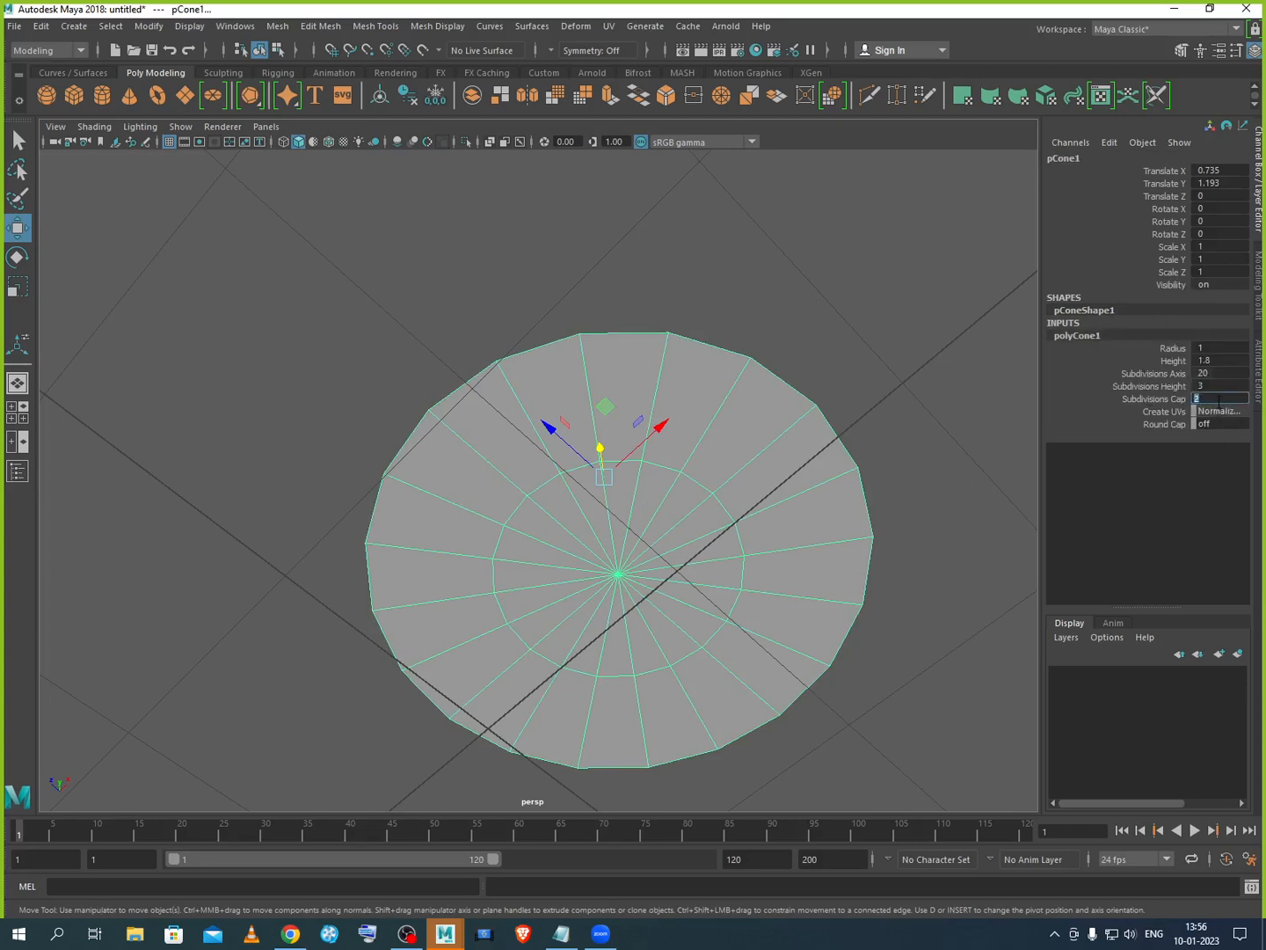
pyautogui.write('5')
pyautogui.press('Return')
pyautogui.keyDown('alt'); pyautogui.moveTo(639, 522); pyautogui.dragTo(637, 564); pyautogui.keyUp('alt')
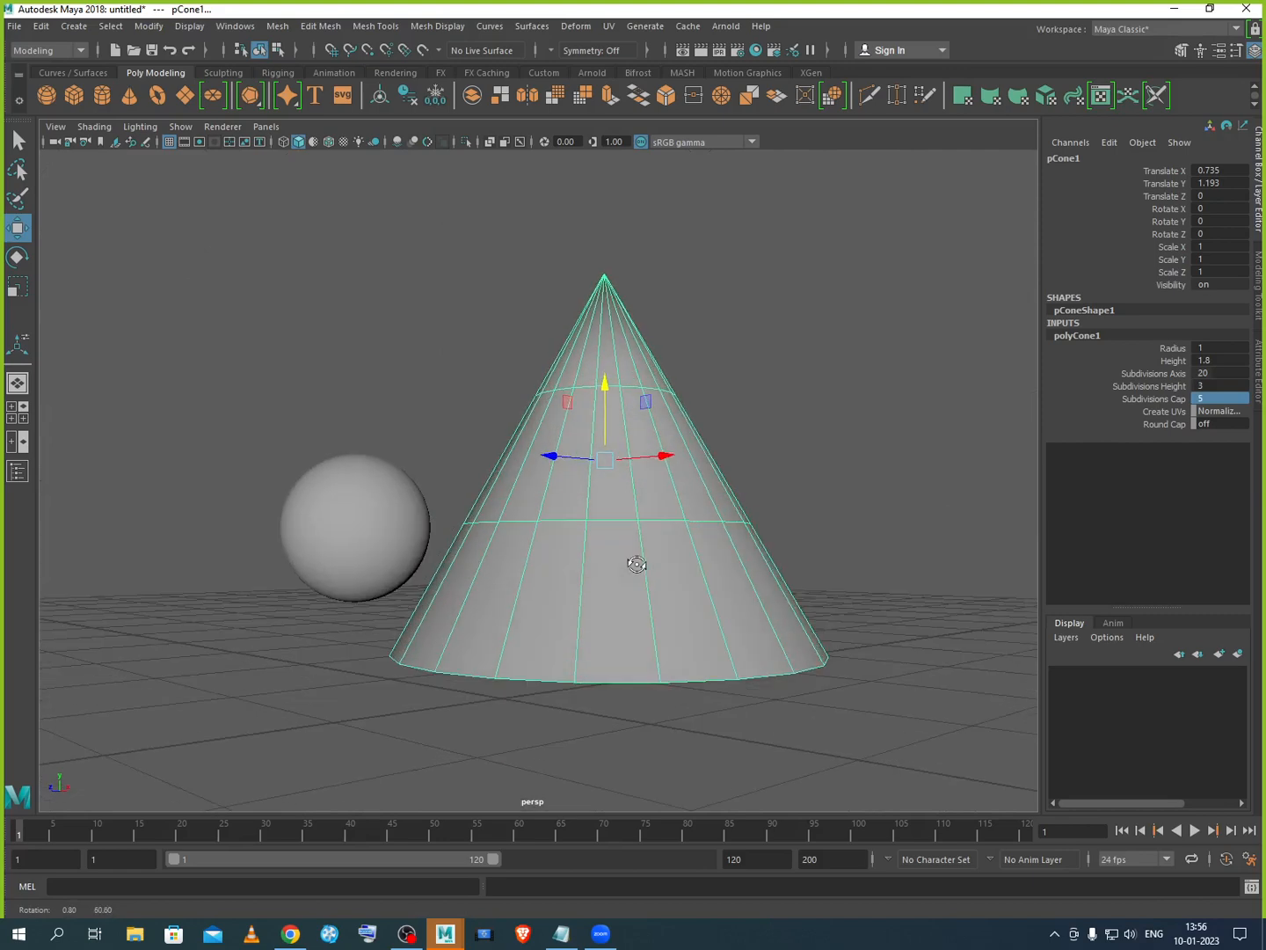
# Step: Select the cone and delete it from the scene
pyautogui.click(636, 564)
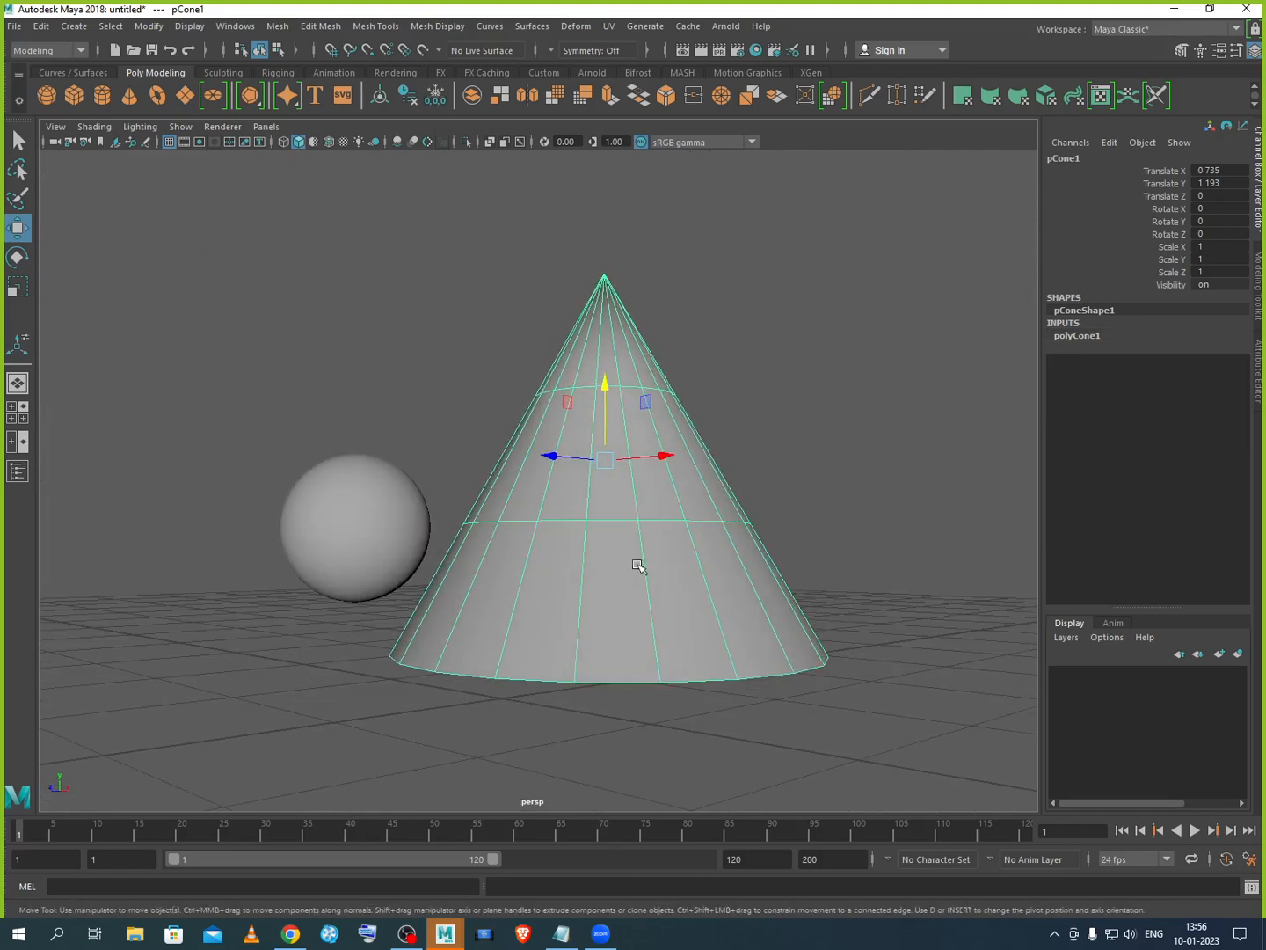
pyautogui.press('Delete')
pyautogui.scroll(-10, 563, 590)
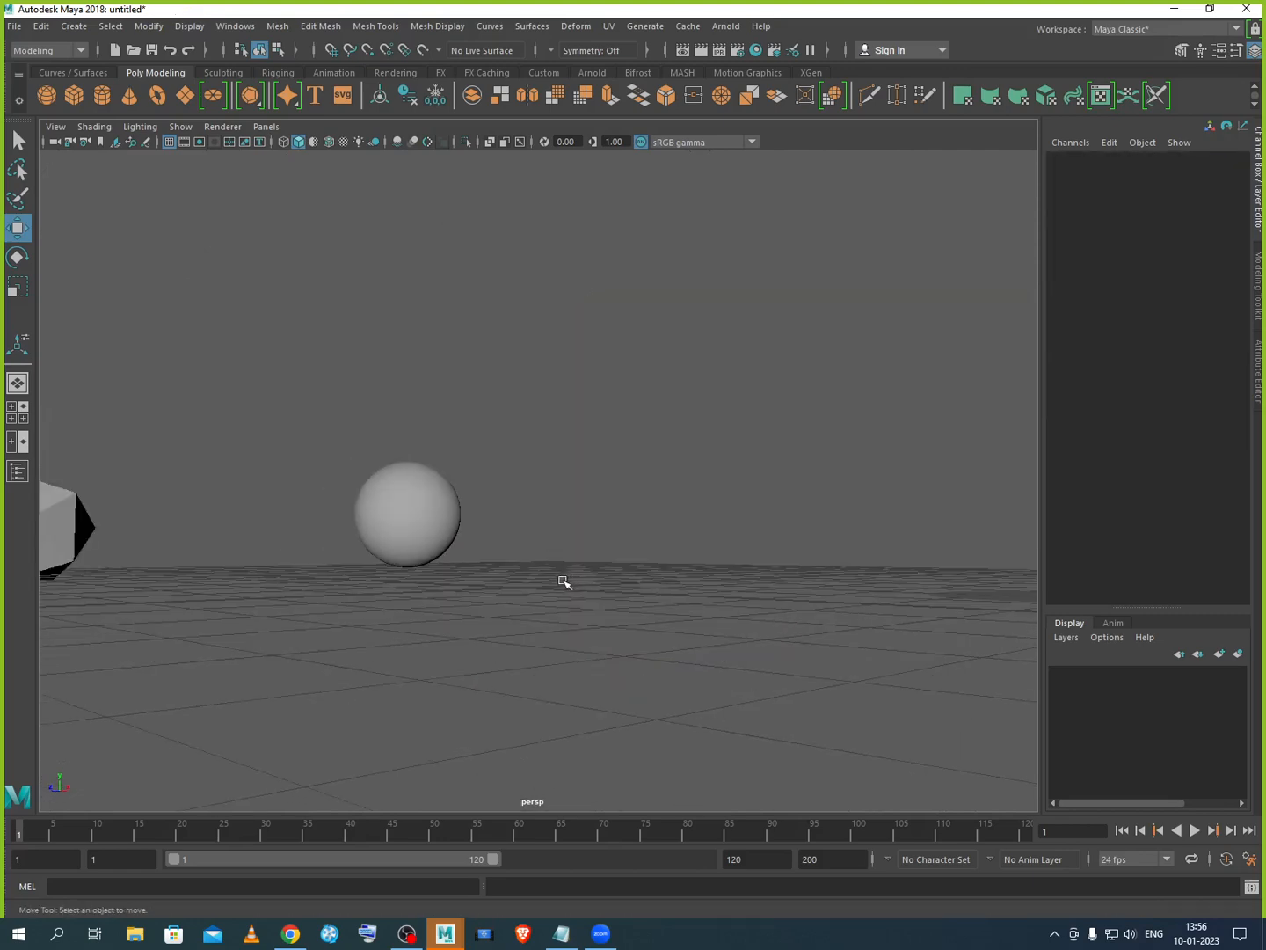
# Step: Select the small plane, set its Translate X, Y and Z to 0, and raise it to a Translate Y of about 0.016
pyautogui.keyDown('alt'); pyautogui.moveTo(511, 565); pyautogui.dragTo(466, 540); pyautogui.keyUp('alt')
pyautogui.click(458, 534)
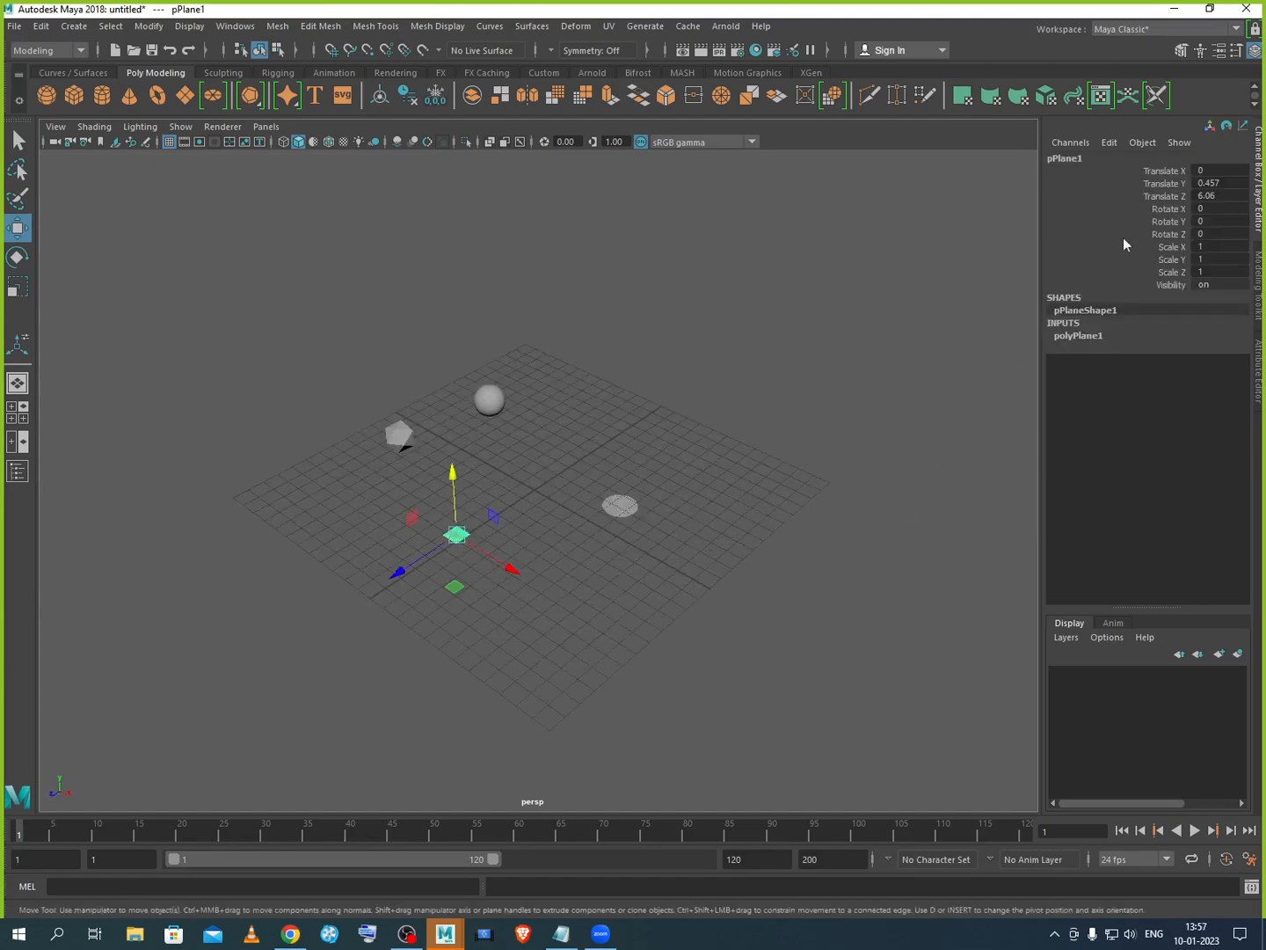
pyautogui.moveTo(1214, 169); pyautogui.dragTo(1218, 193)
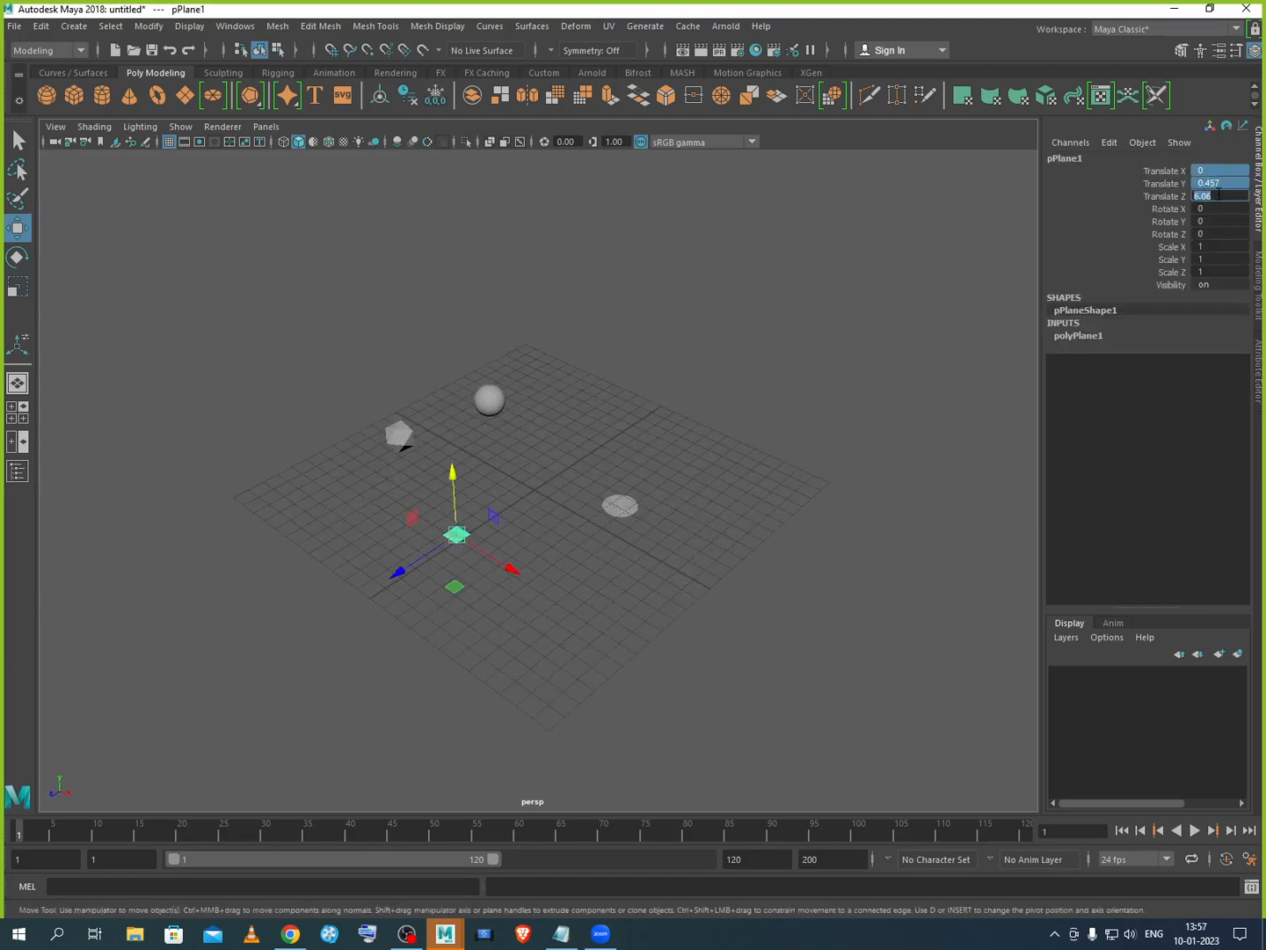
pyautogui.write('0')
pyautogui.press('Return')
pyautogui.scroll(5, 564, 519)
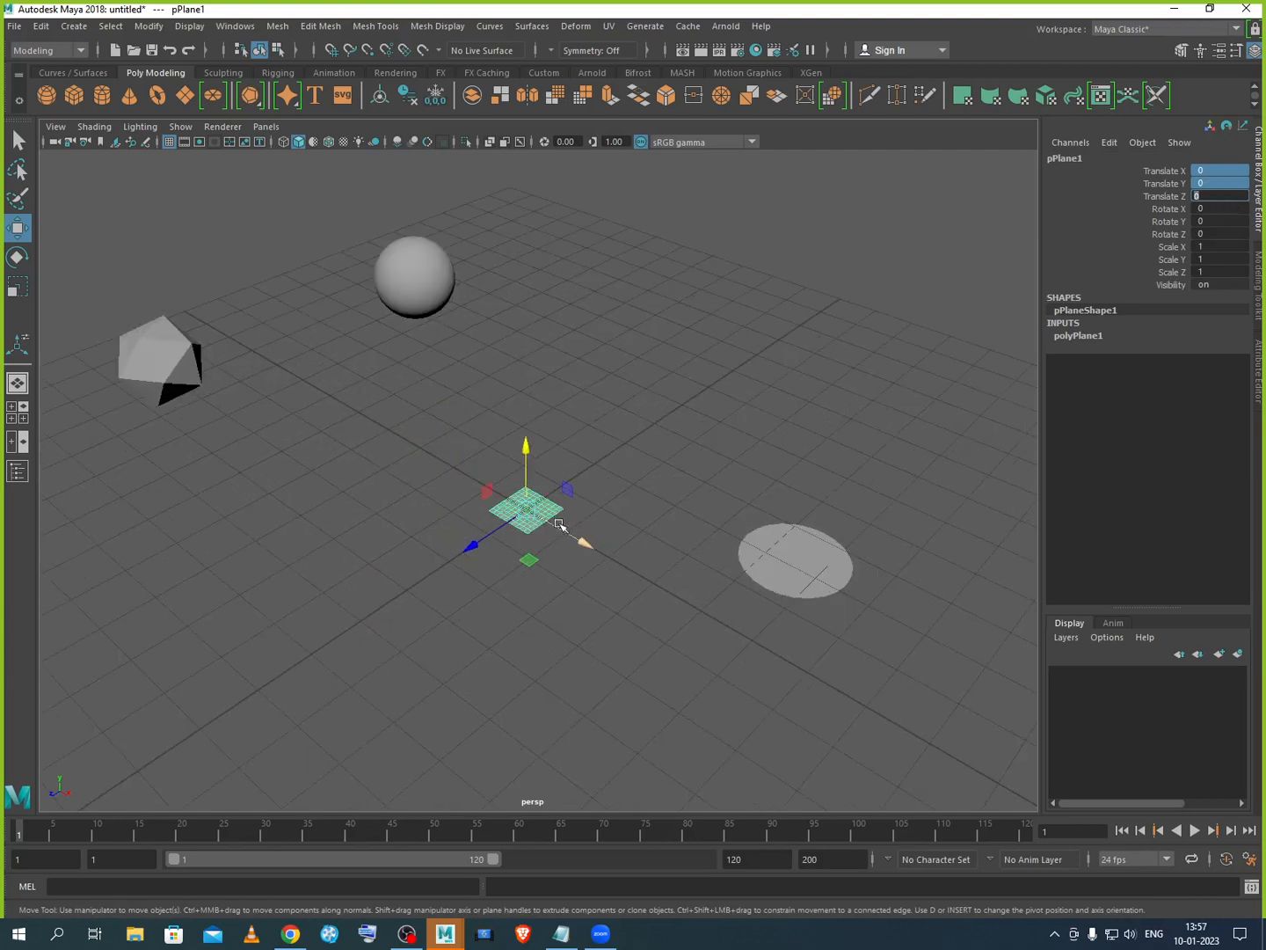
pyautogui.scroll(6, 559, 525)
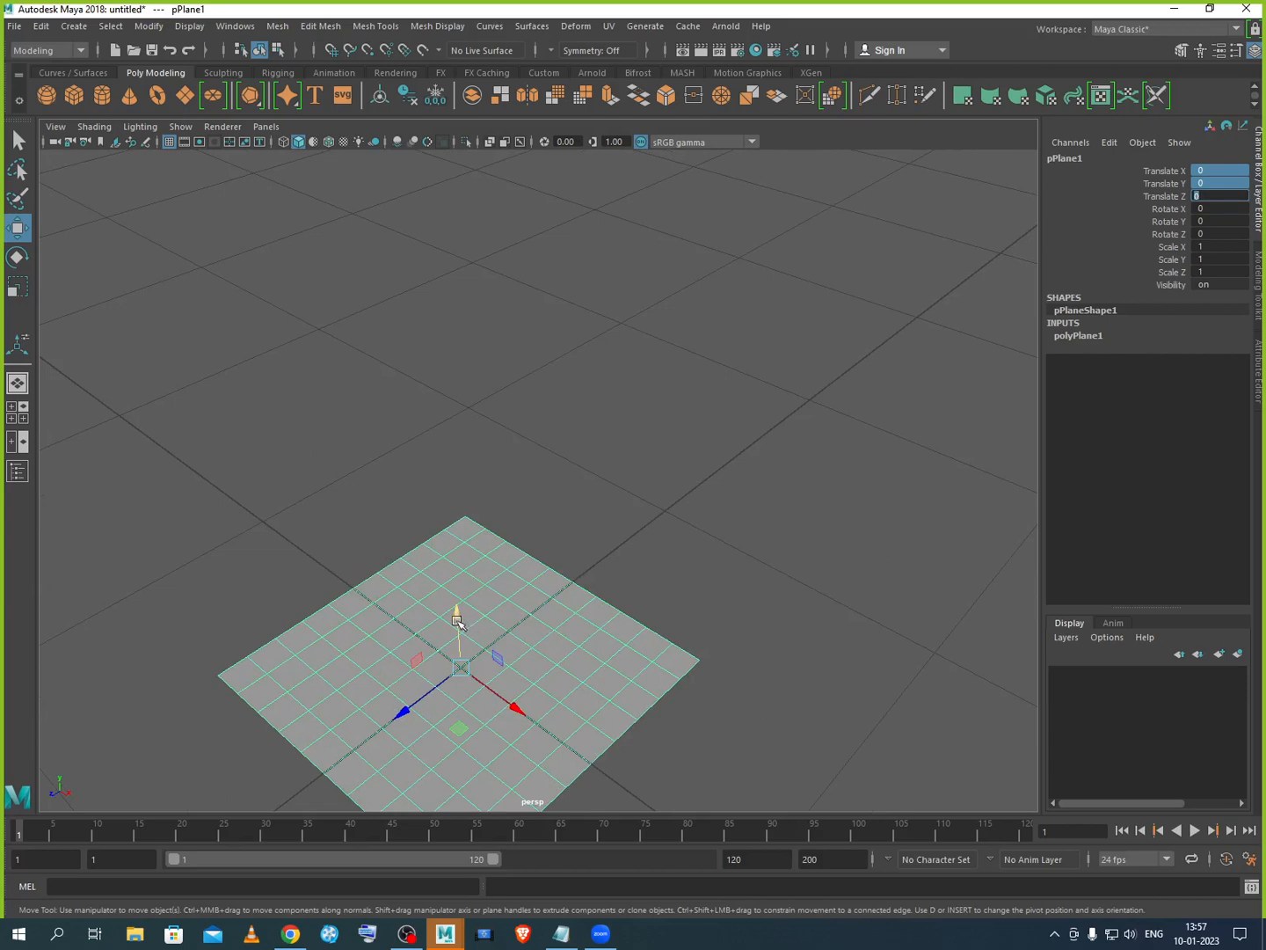
pyautogui.moveTo(458, 622); pyautogui.dragTo(456, 607)
pyautogui.click(672, 582)
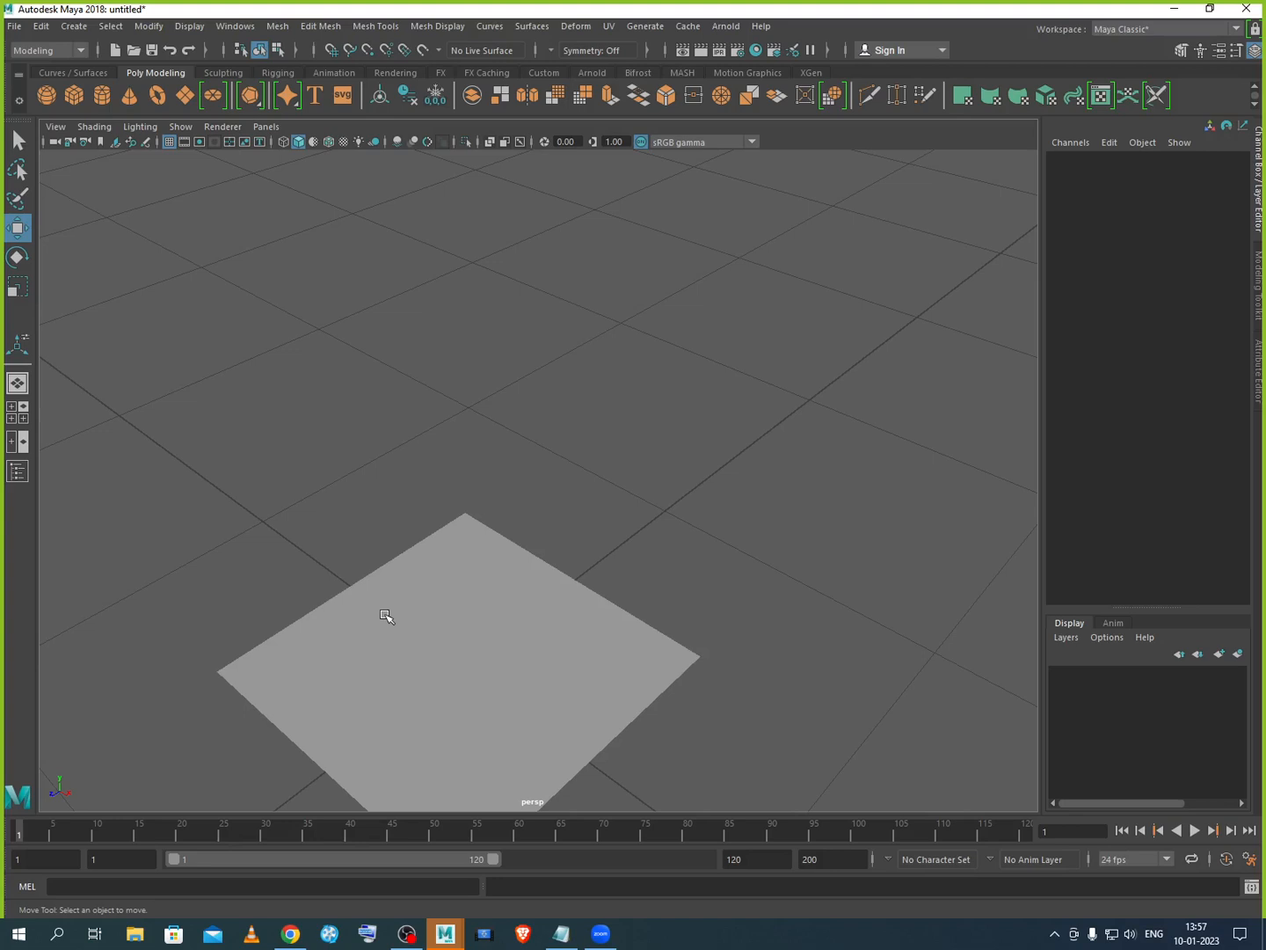
# Step: Set the plane's creation Width and Height to 20 and raise it above the grid to a Translate Y of about 0.281
pyautogui.click(458, 665)
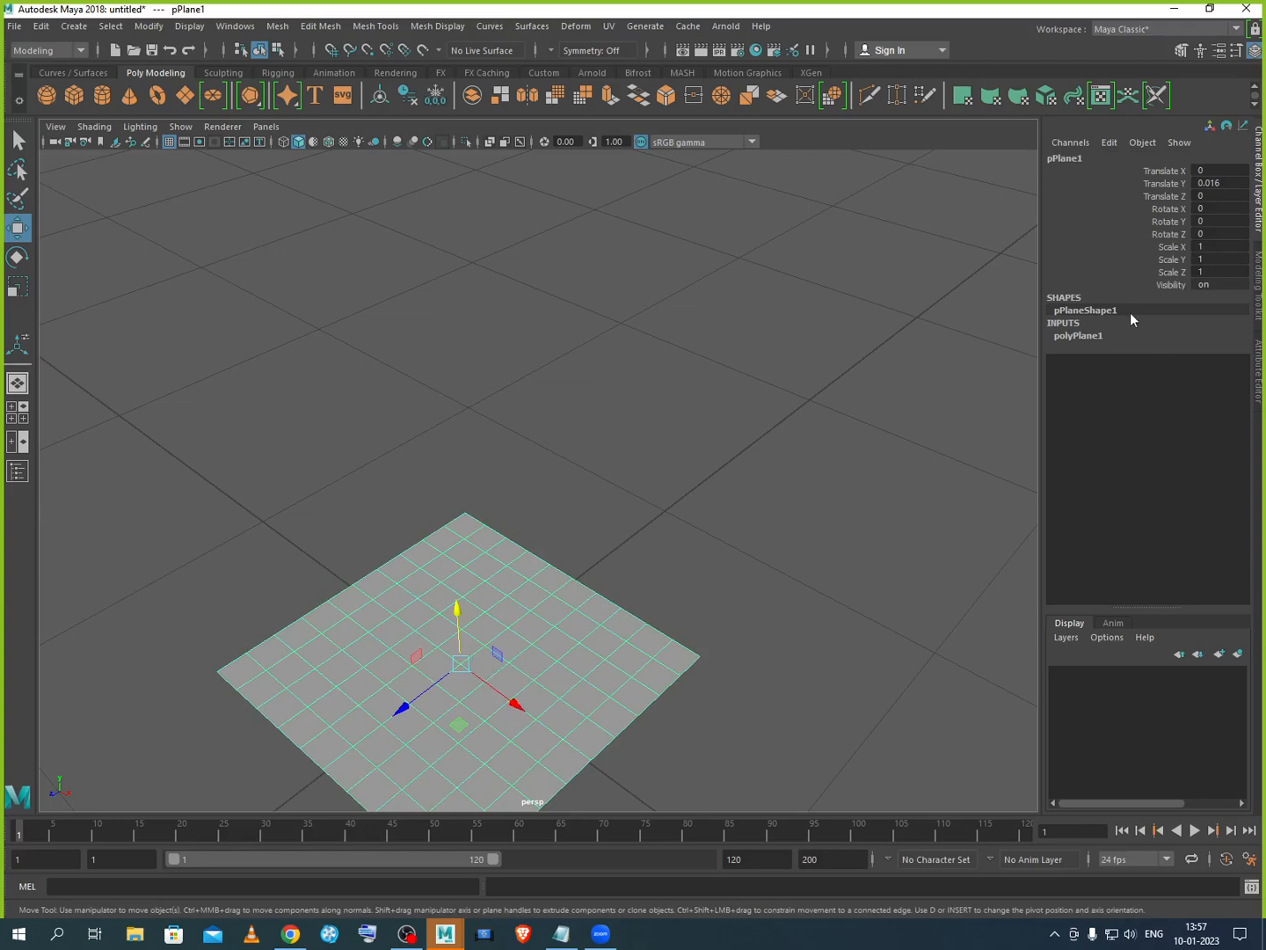
pyautogui.click(1102, 332)
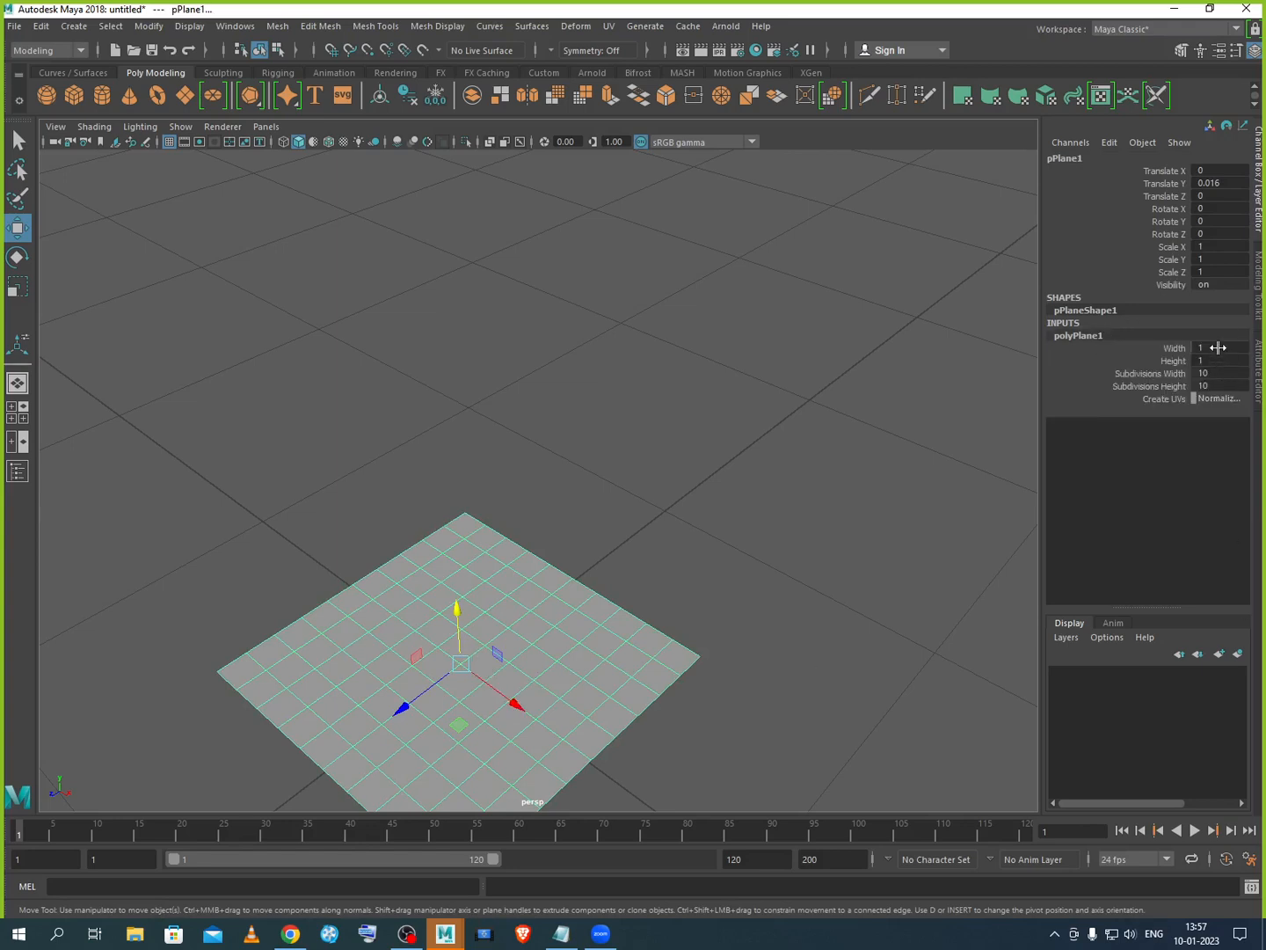
pyautogui.moveTo(1217, 348); pyautogui.dragTo(1222, 360)
pyautogui.scroll(-6, 829, 393)
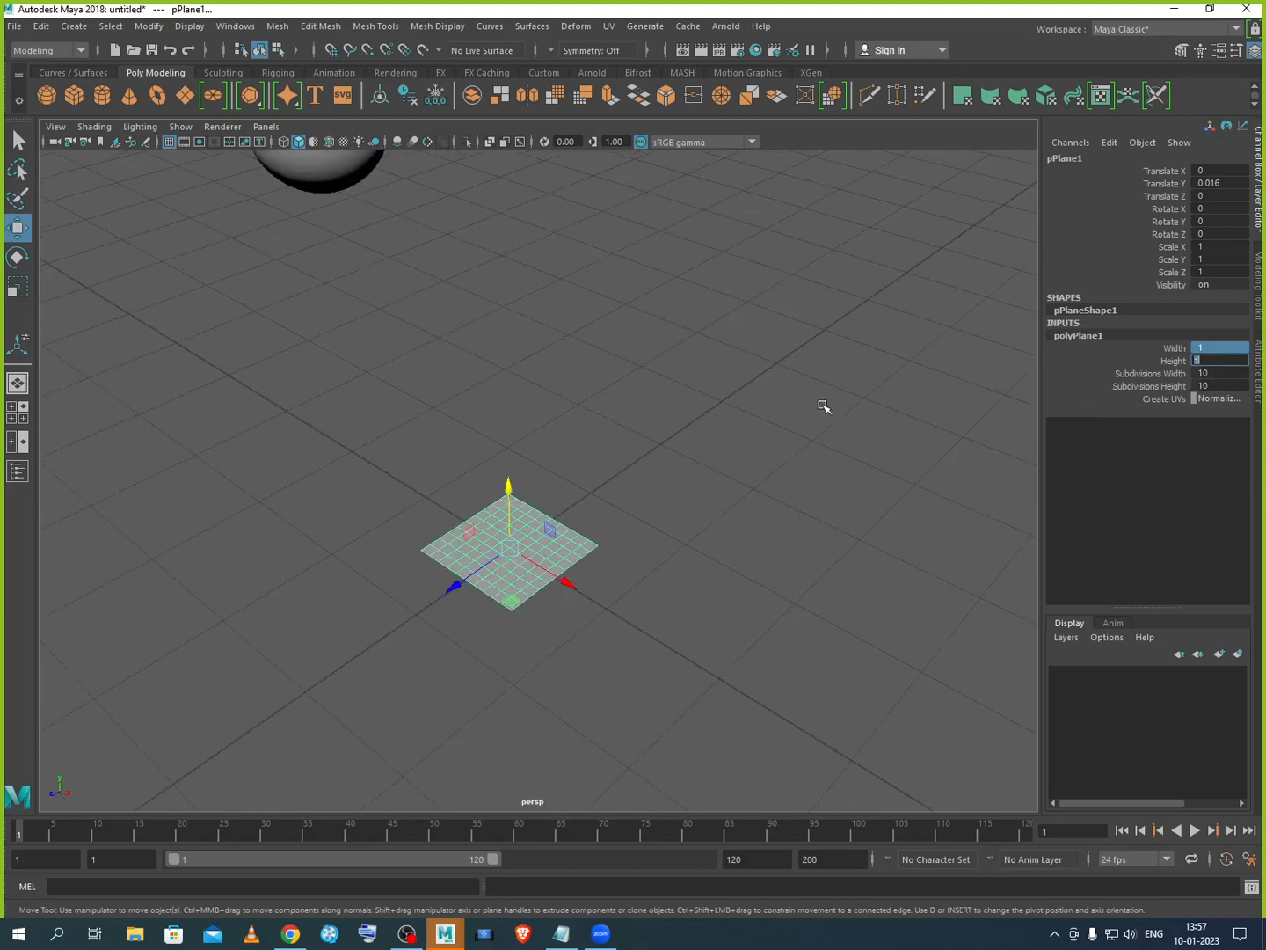
pyautogui.write('20')
pyautogui.press('Return')
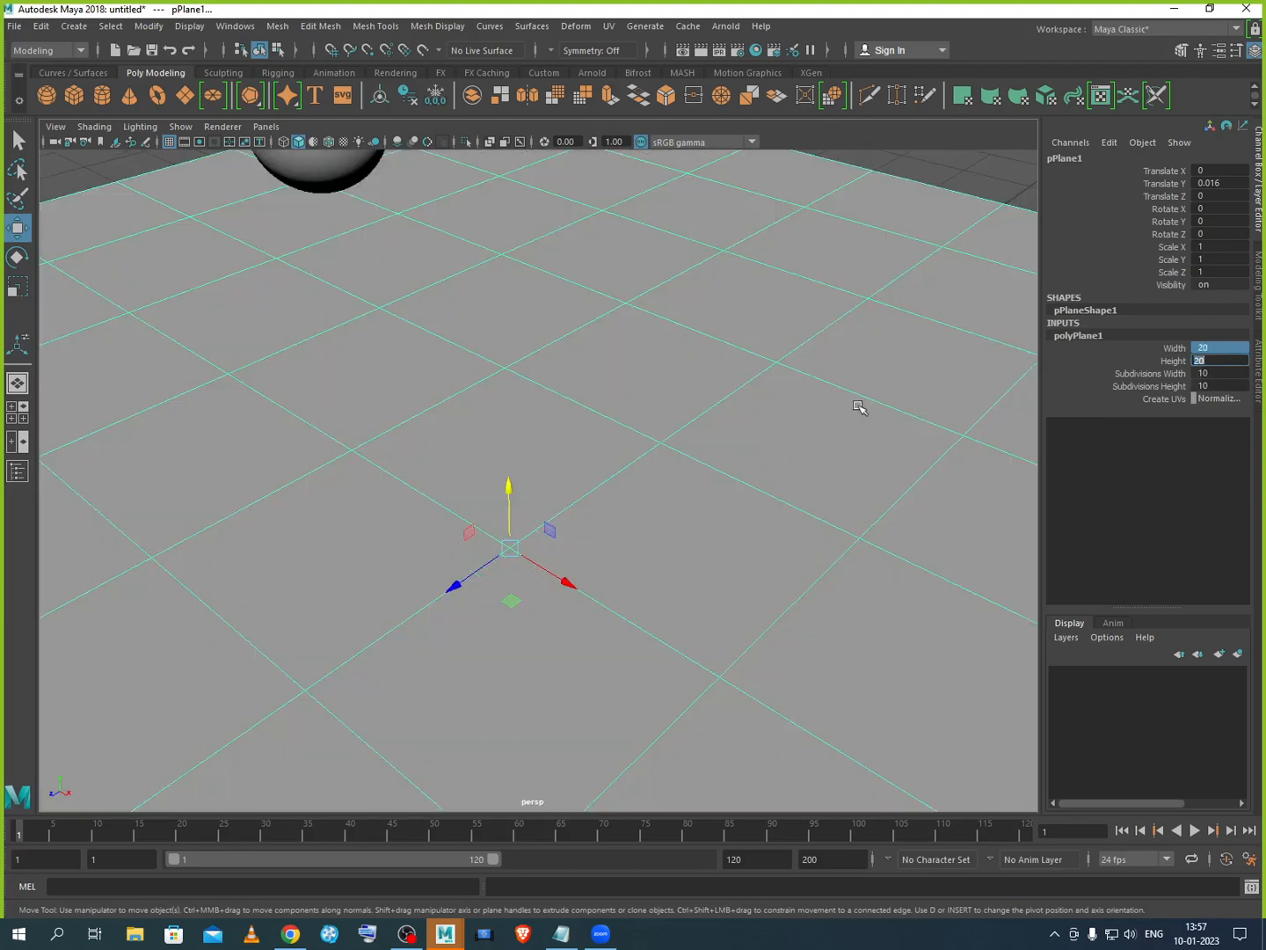
pyautogui.scroll(-8, 859, 406)
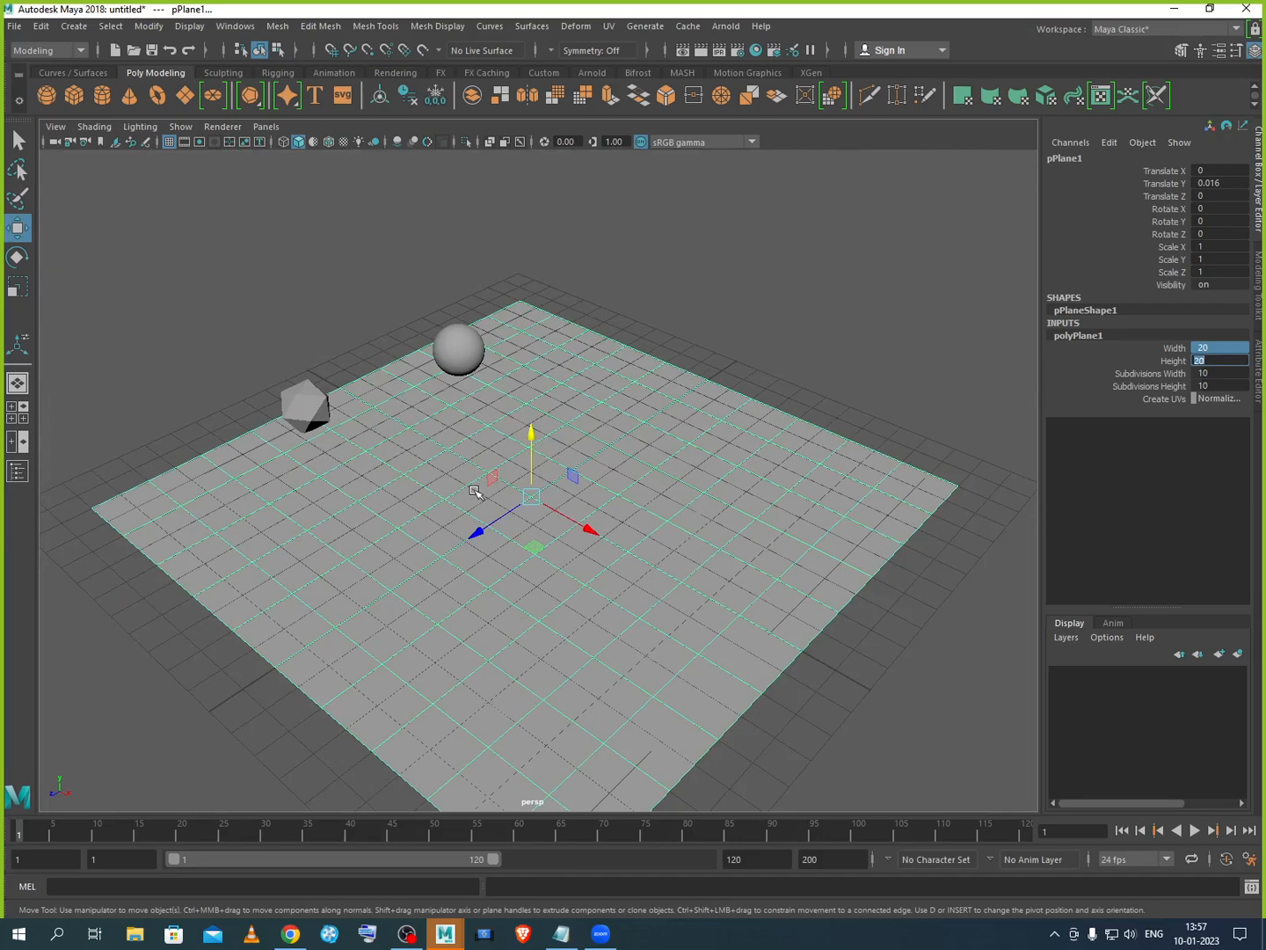
pyautogui.moveTo(530, 435); pyautogui.dragTo(529, 425)
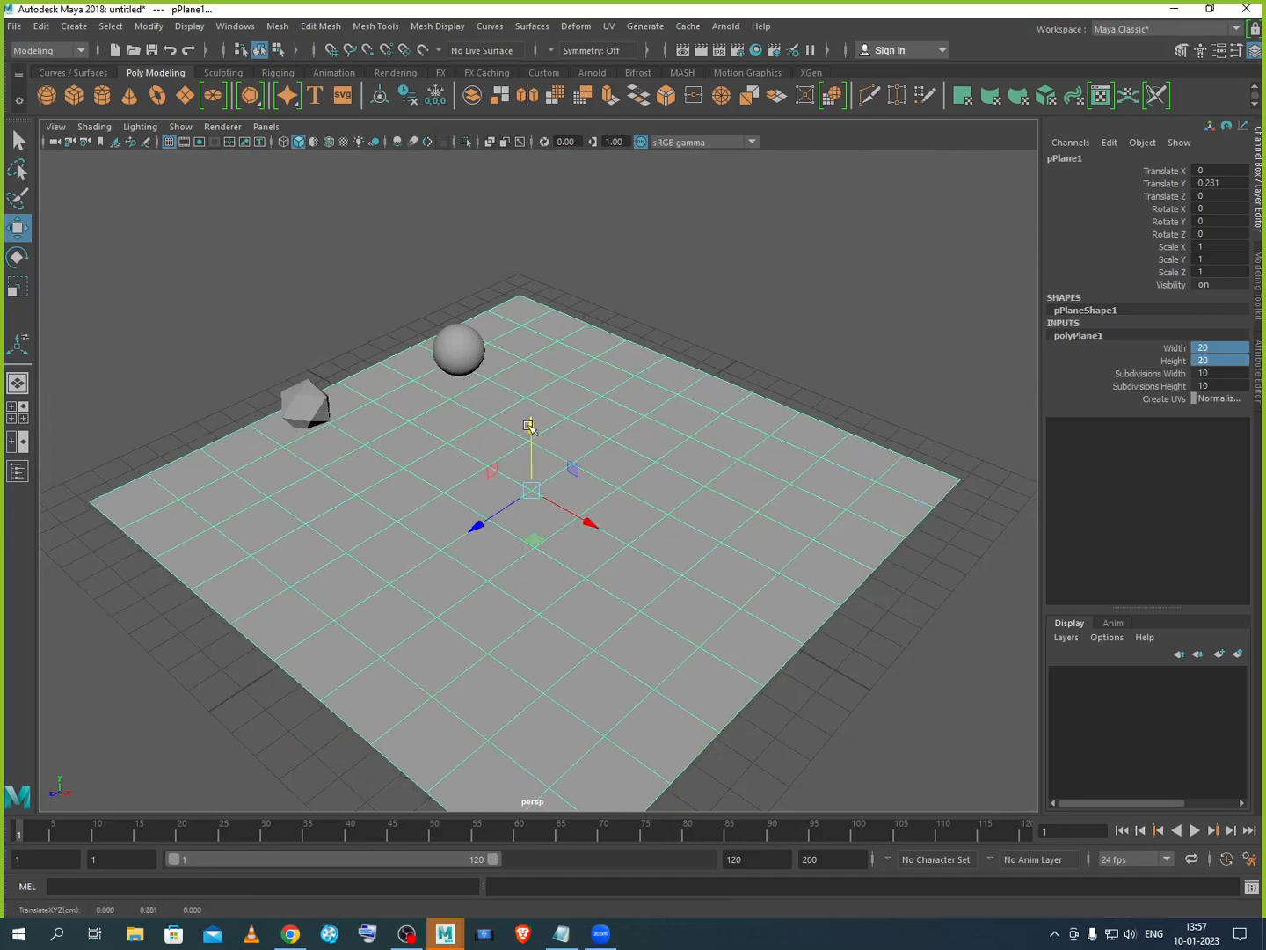
pyautogui.moveTo(530, 492)
pyautogui.keyDown('alt'); pyautogui.mouseDown()
pyautogui.moveTo(526, 419)
pyautogui.moveTo(523, 481)
pyautogui.mouseUp(); pyautogui.keyUp('alt')
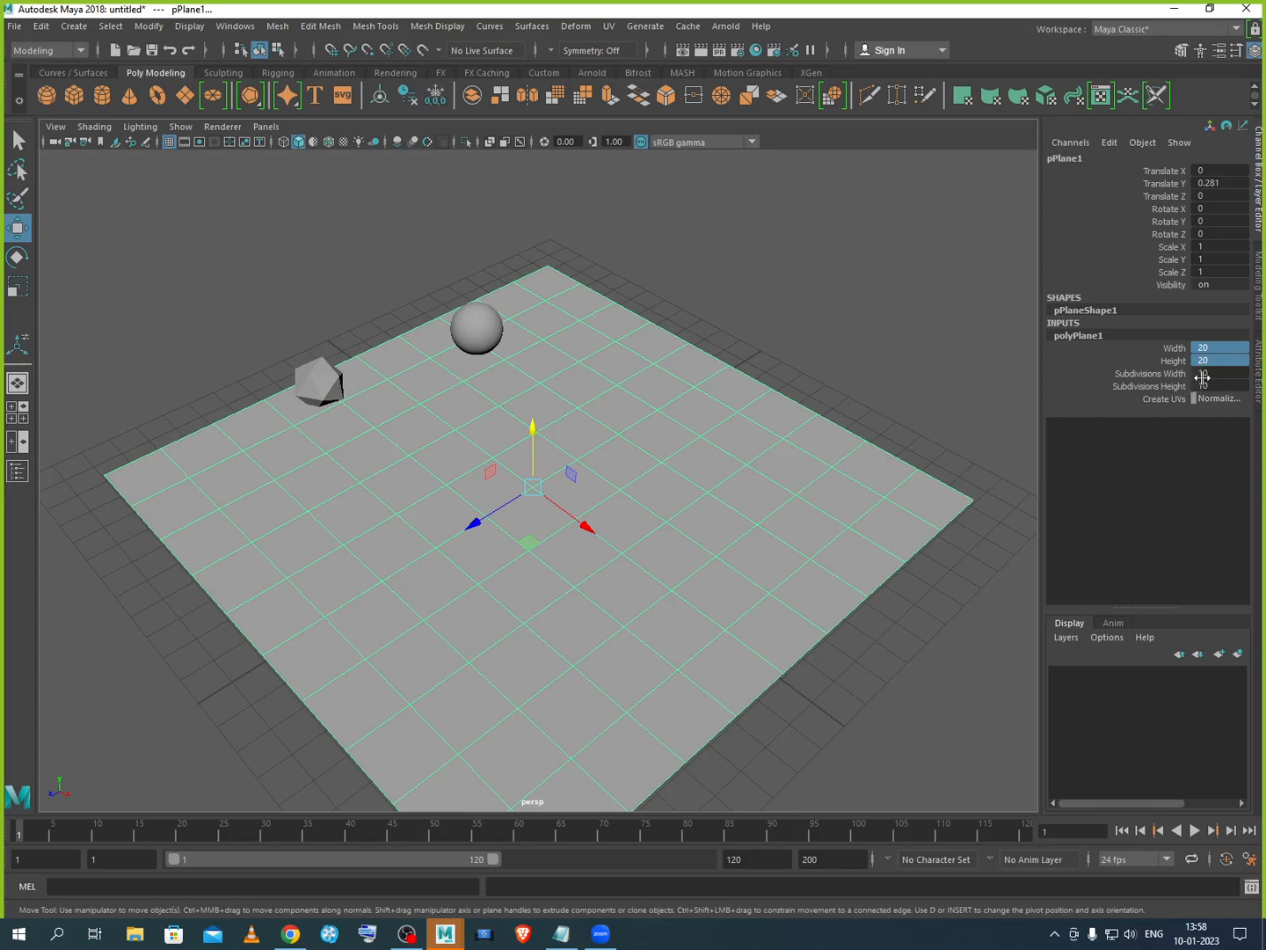
# Step: Set the plane's Subdivisions Width and Subdivisions Height to 1, and return both to 10
pyautogui.moveTo(1202, 376); pyautogui.dragTo(1202, 386)
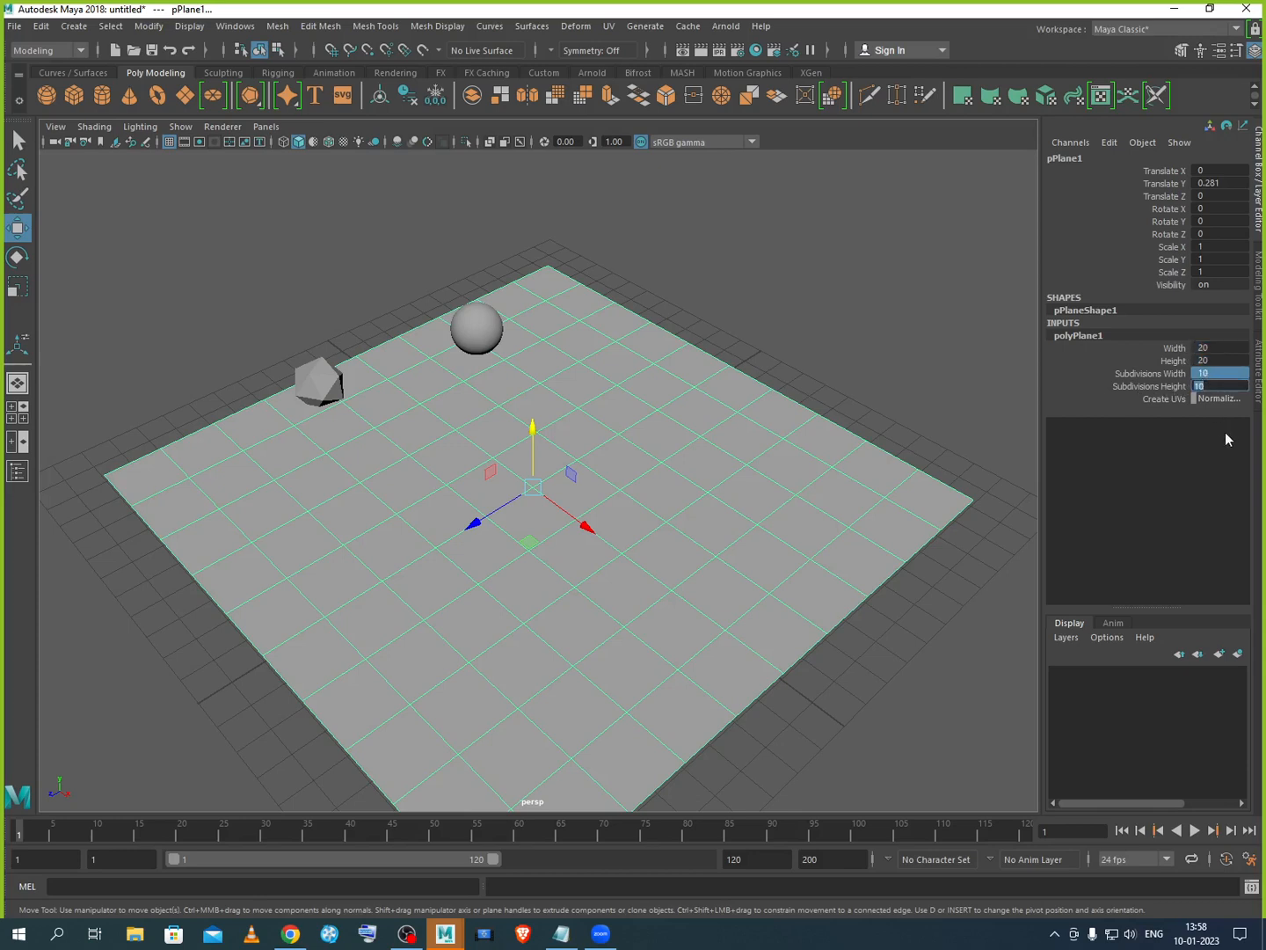
pyautogui.write('1')
pyautogui.press('Return')
pyautogui.write('10')
pyautogui.press('Return')
# Step: Set both the Subdivisions Width and Subdivisions Height of the plane to 50
pyautogui.write('50')
pyautogui.press('Return')
pyautogui.scroll(-3, 758, 452)
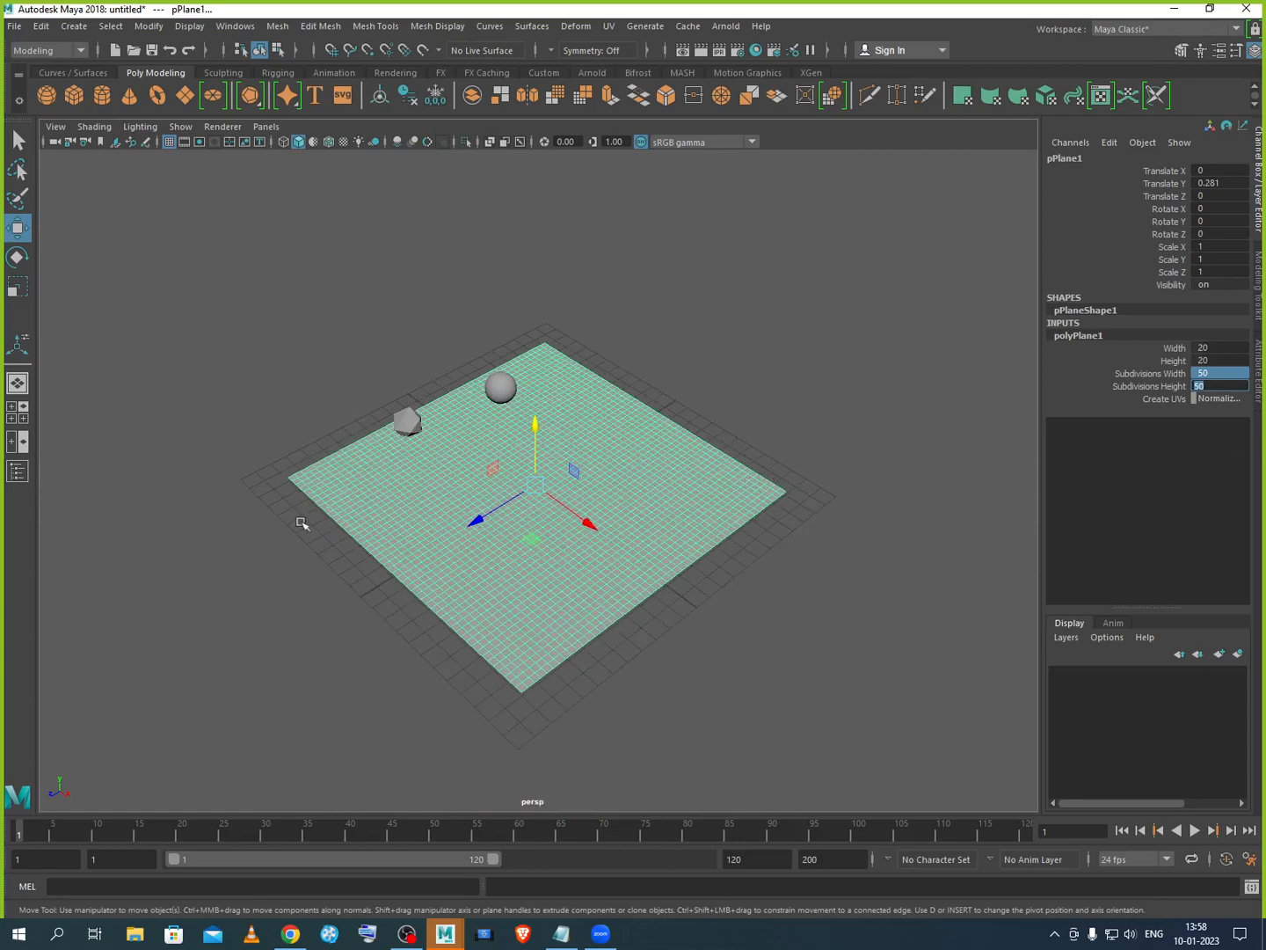
# Step: Select the plane together with all the other remaining objects and delete them to empty the scene
pyautogui.click(321, 502)
pyautogui.moveTo(375, 343); pyautogui.dragTo(767, 595)
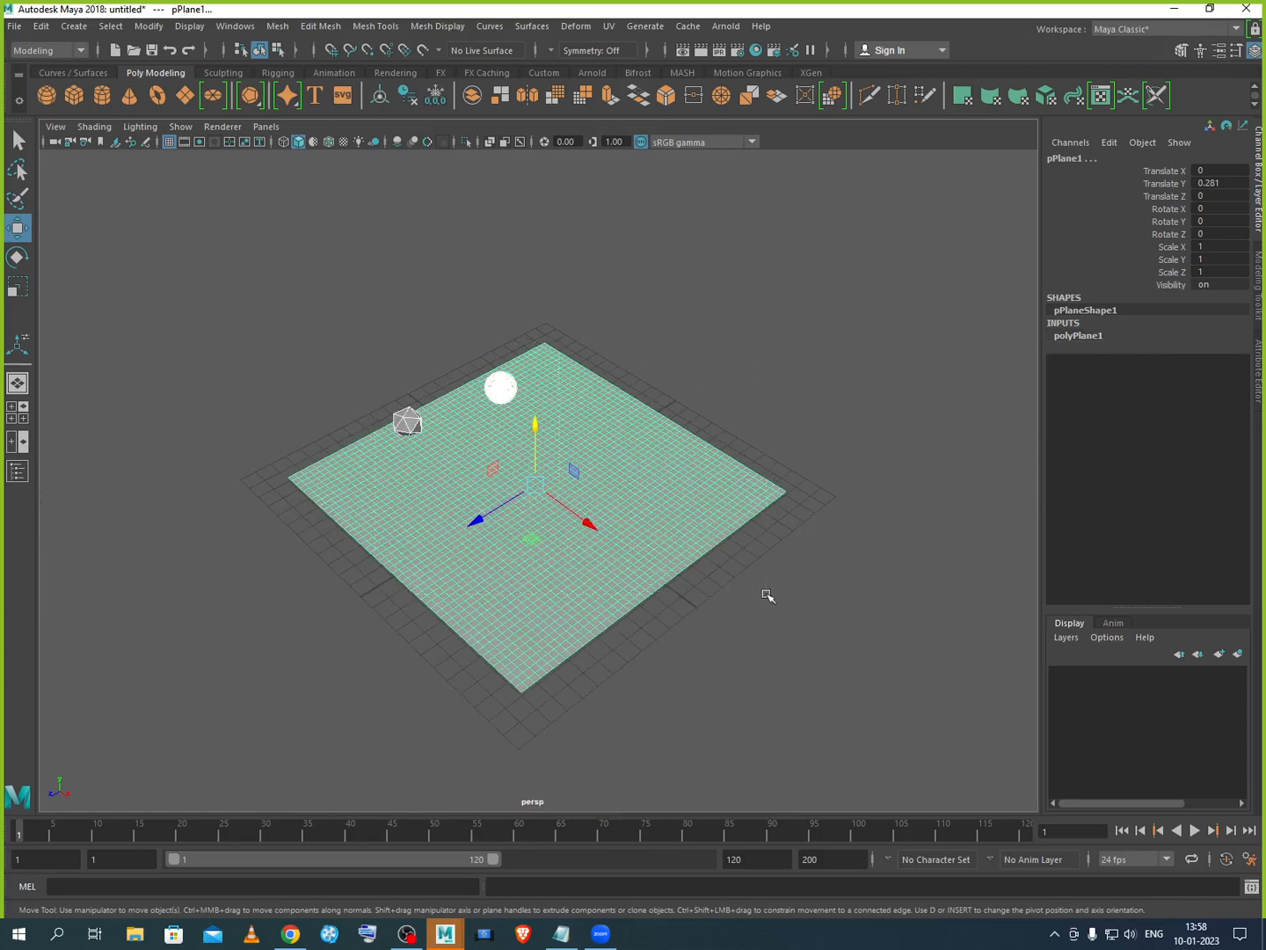
pyautogui.press('Delete')
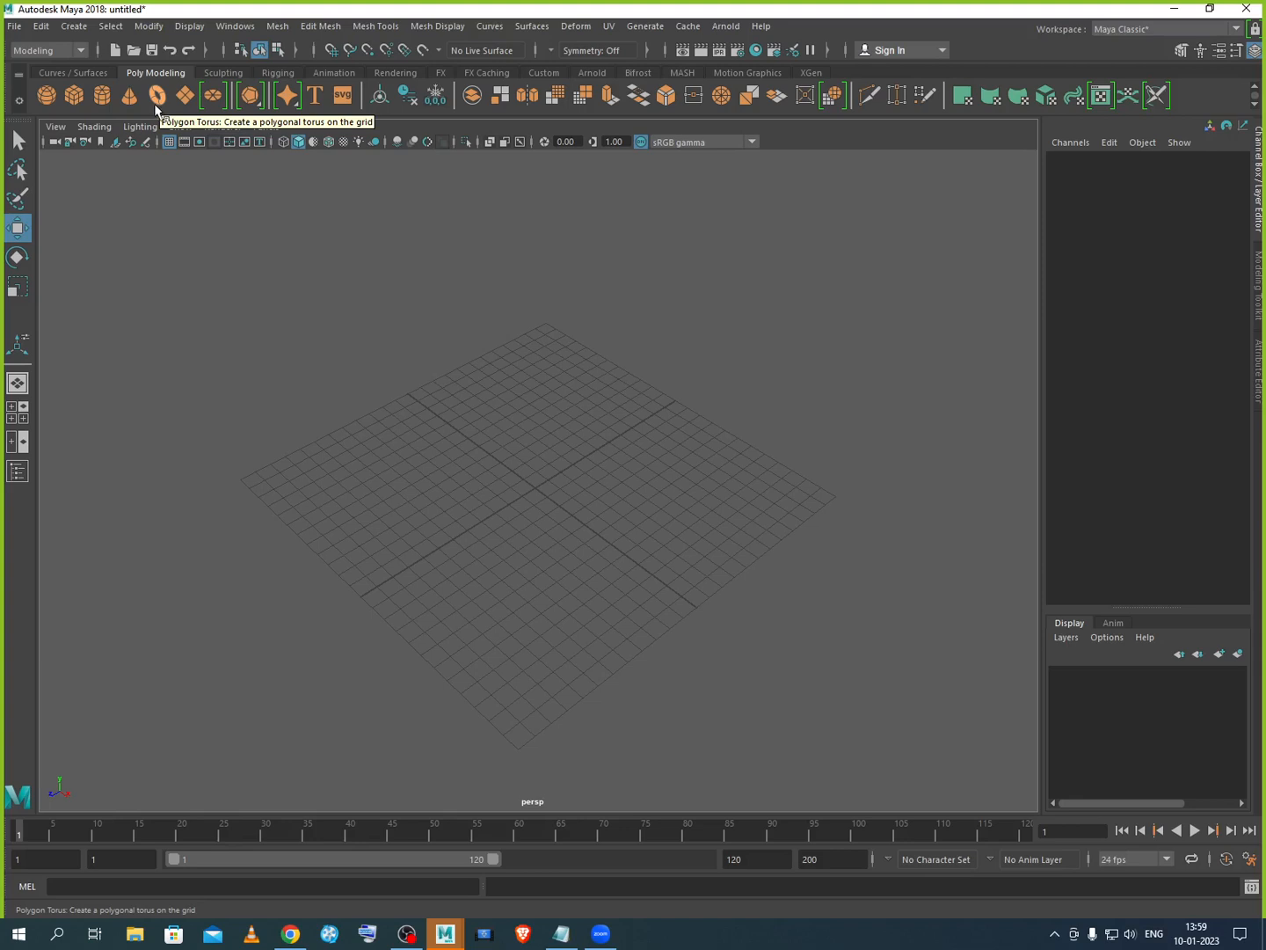
# Step: Turn on Interactive Creation for polygon primitives and check that the option is enabled
pyautogui.click(79, 29)
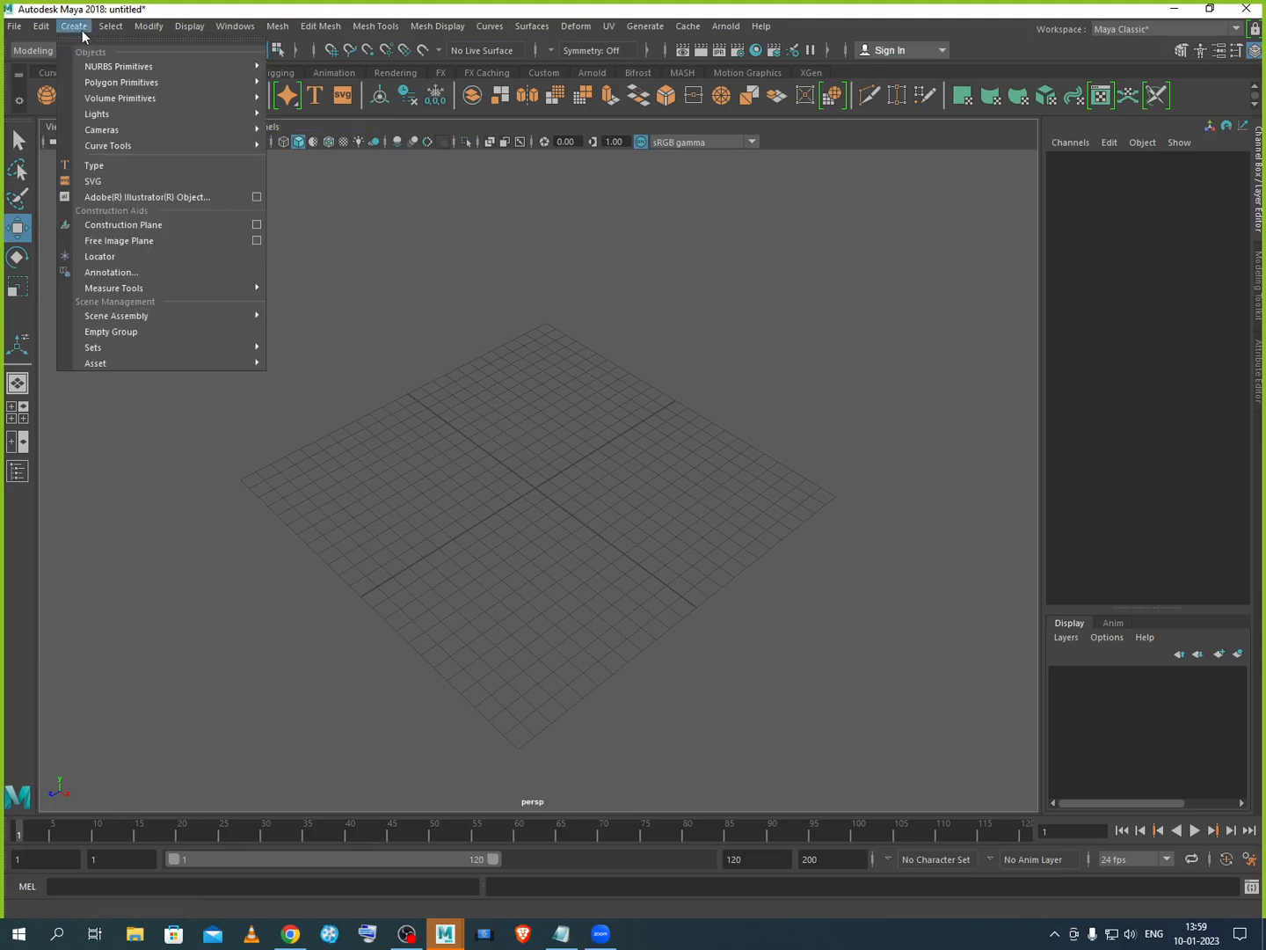
pyautogui.moveTo(122, 83)
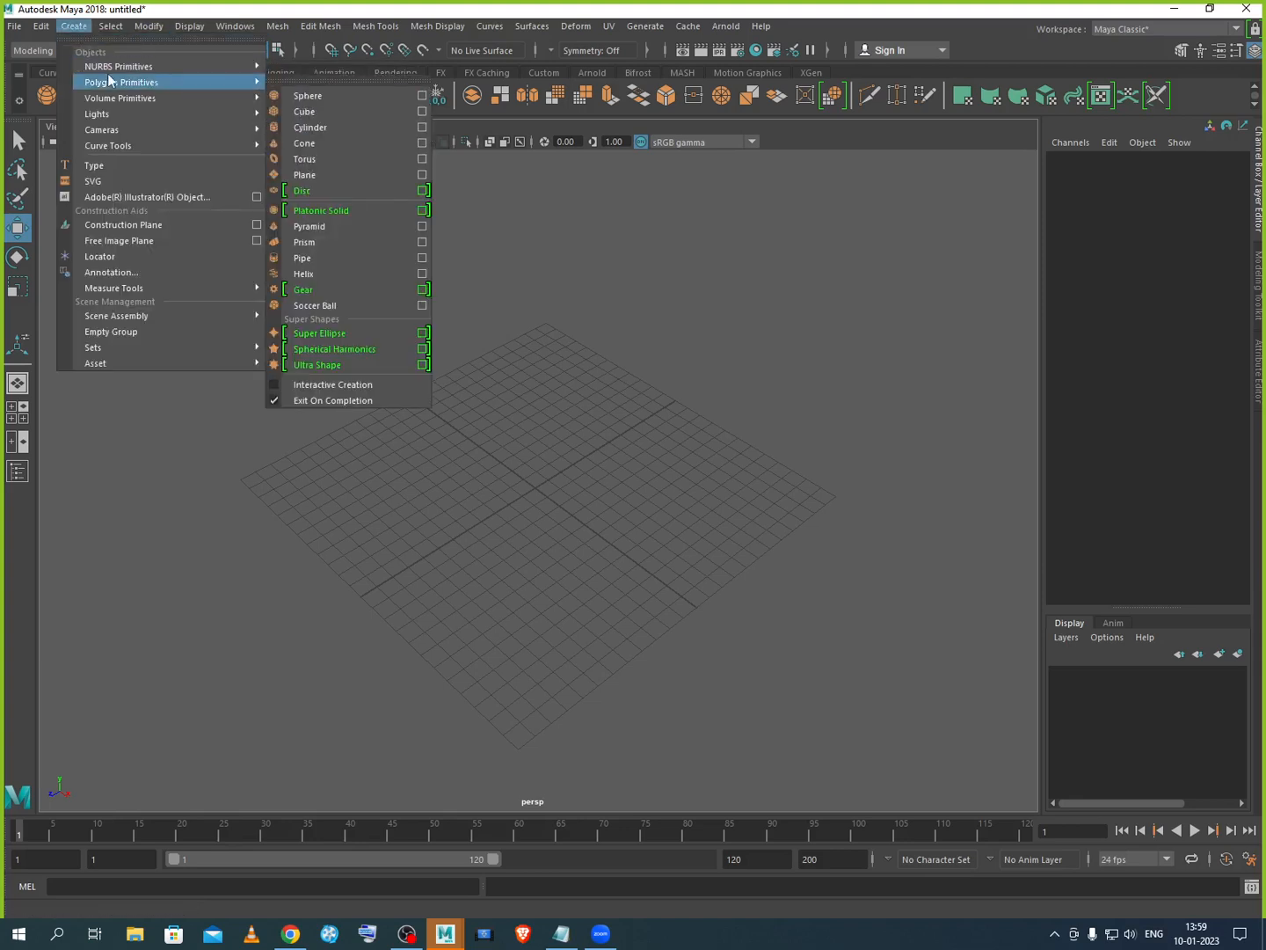
pyautogui.click(313, 385)
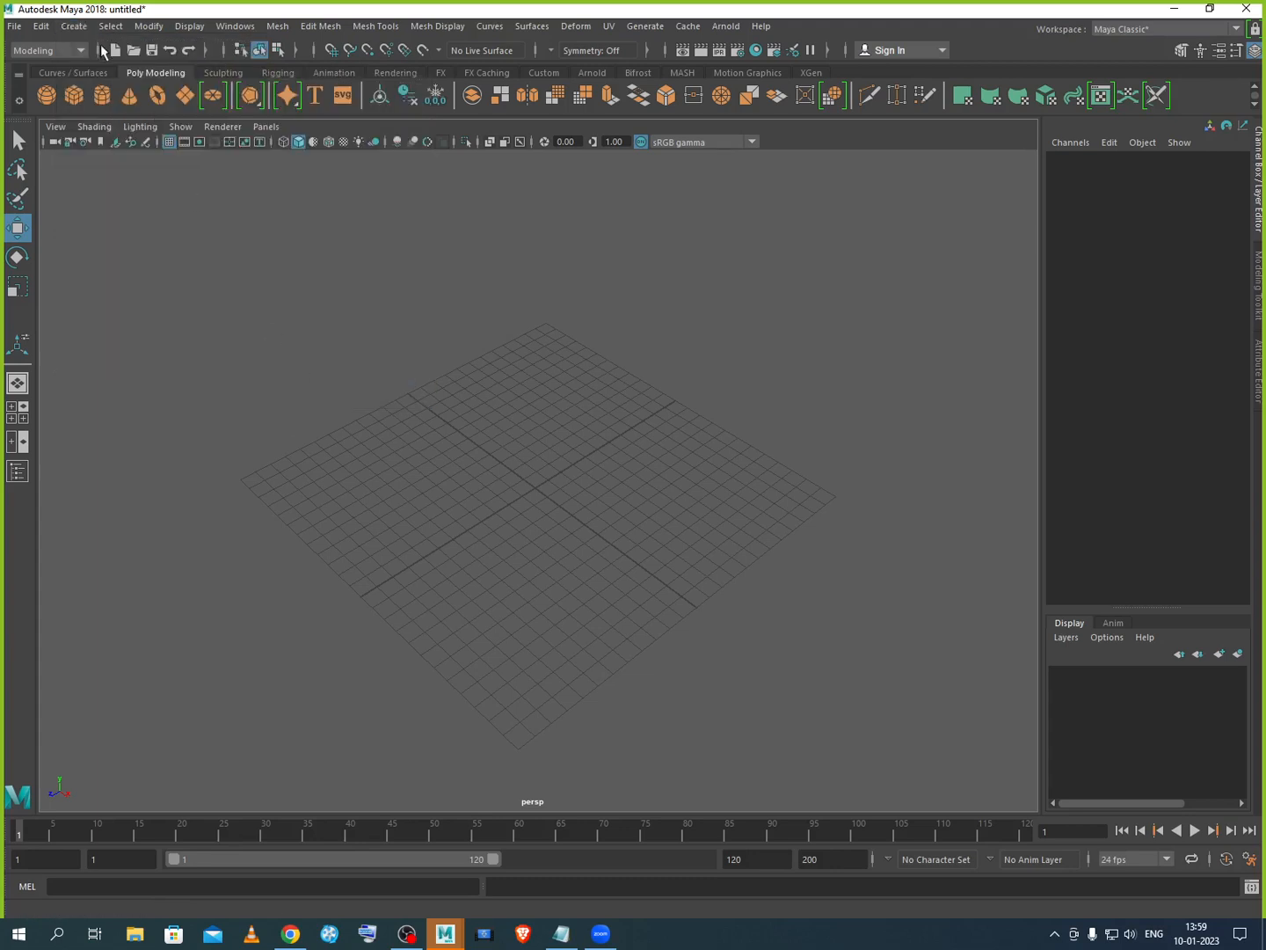
pyautogui.click(74, 25)
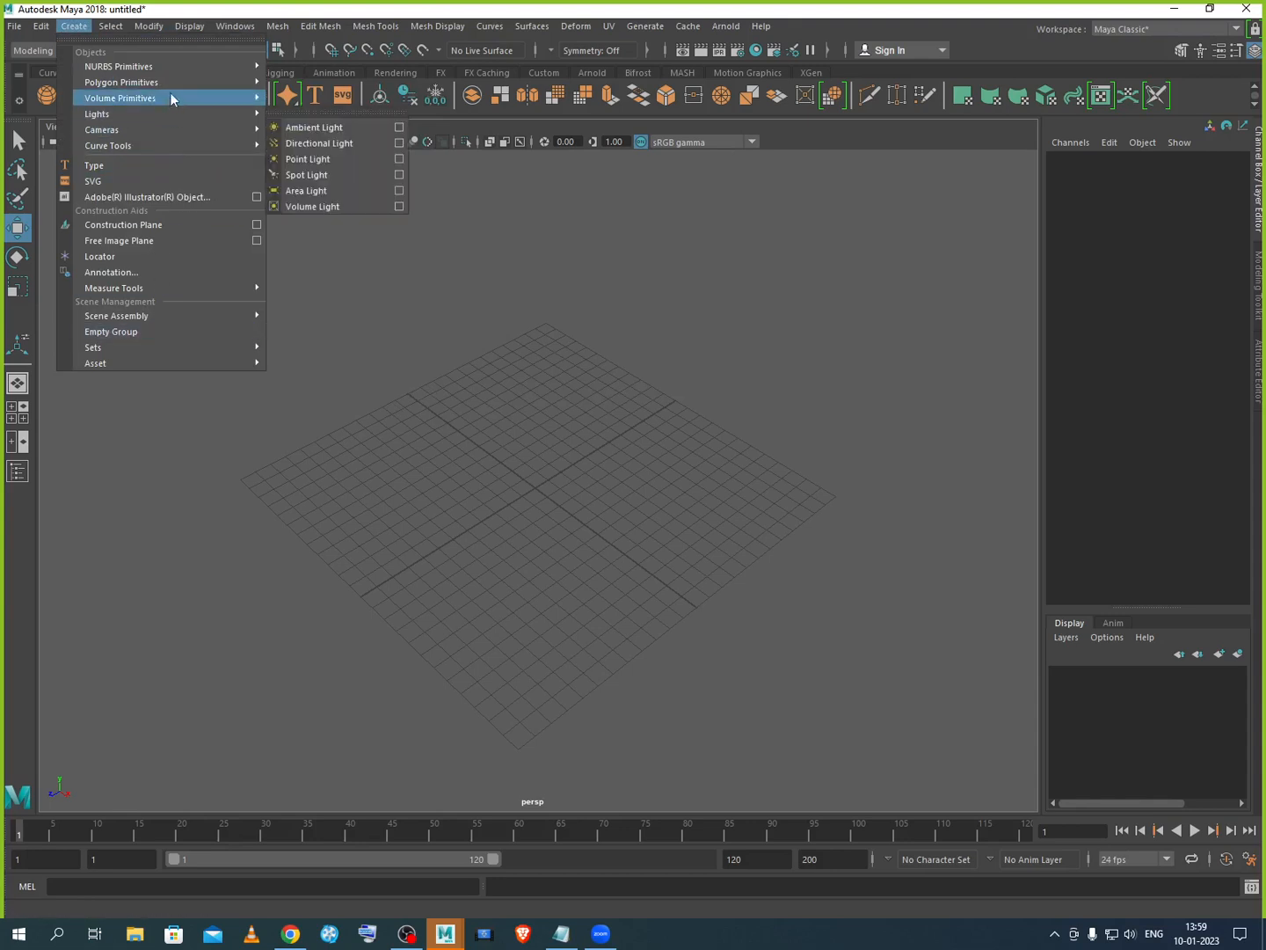
pyautogui.moveTo(173, 84)
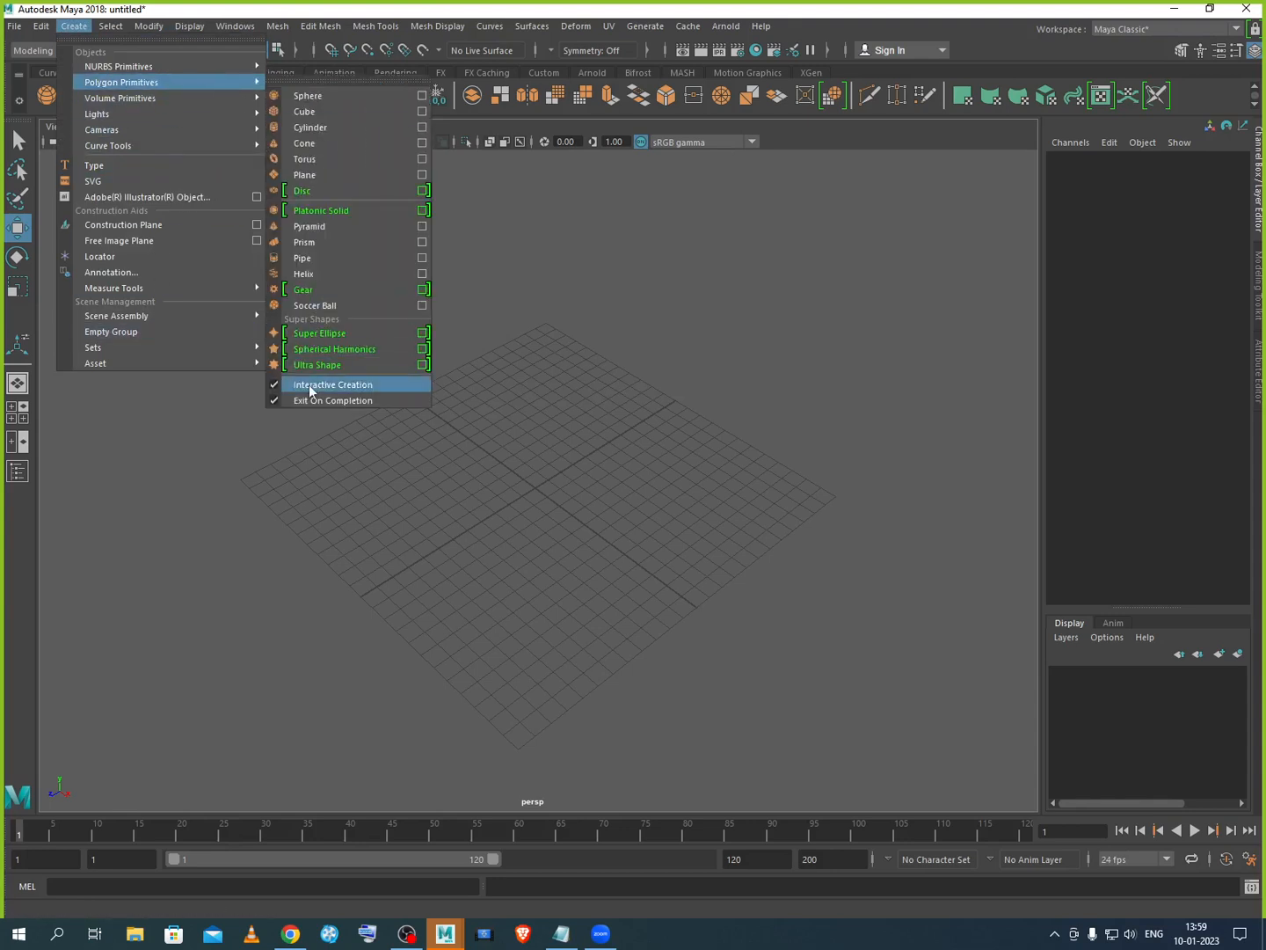
pyautogui.click(232, 502)
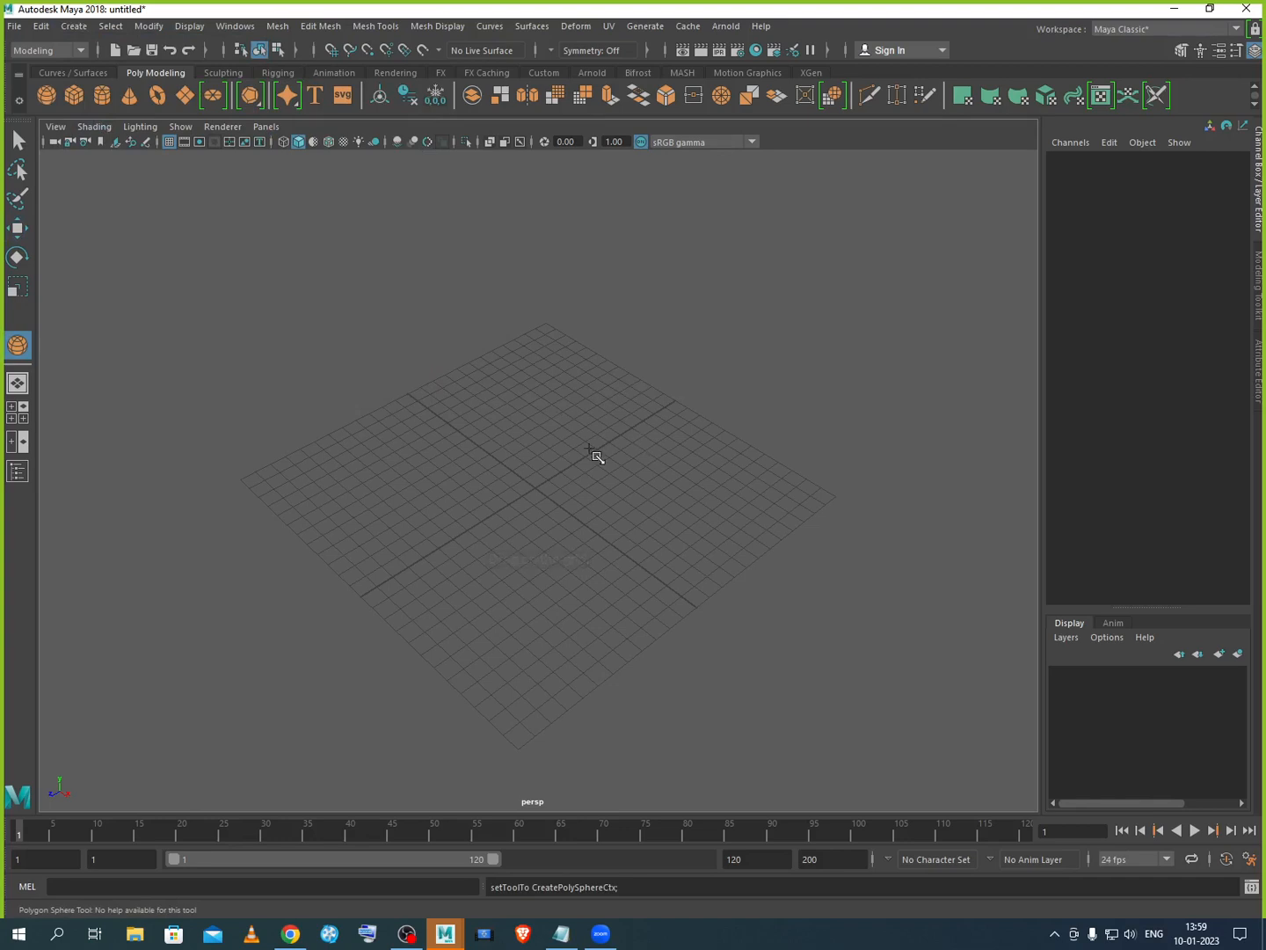
# Step: Draw a polygon sphere interactively near the centre of the grid
pyautogui.click(73, 96)
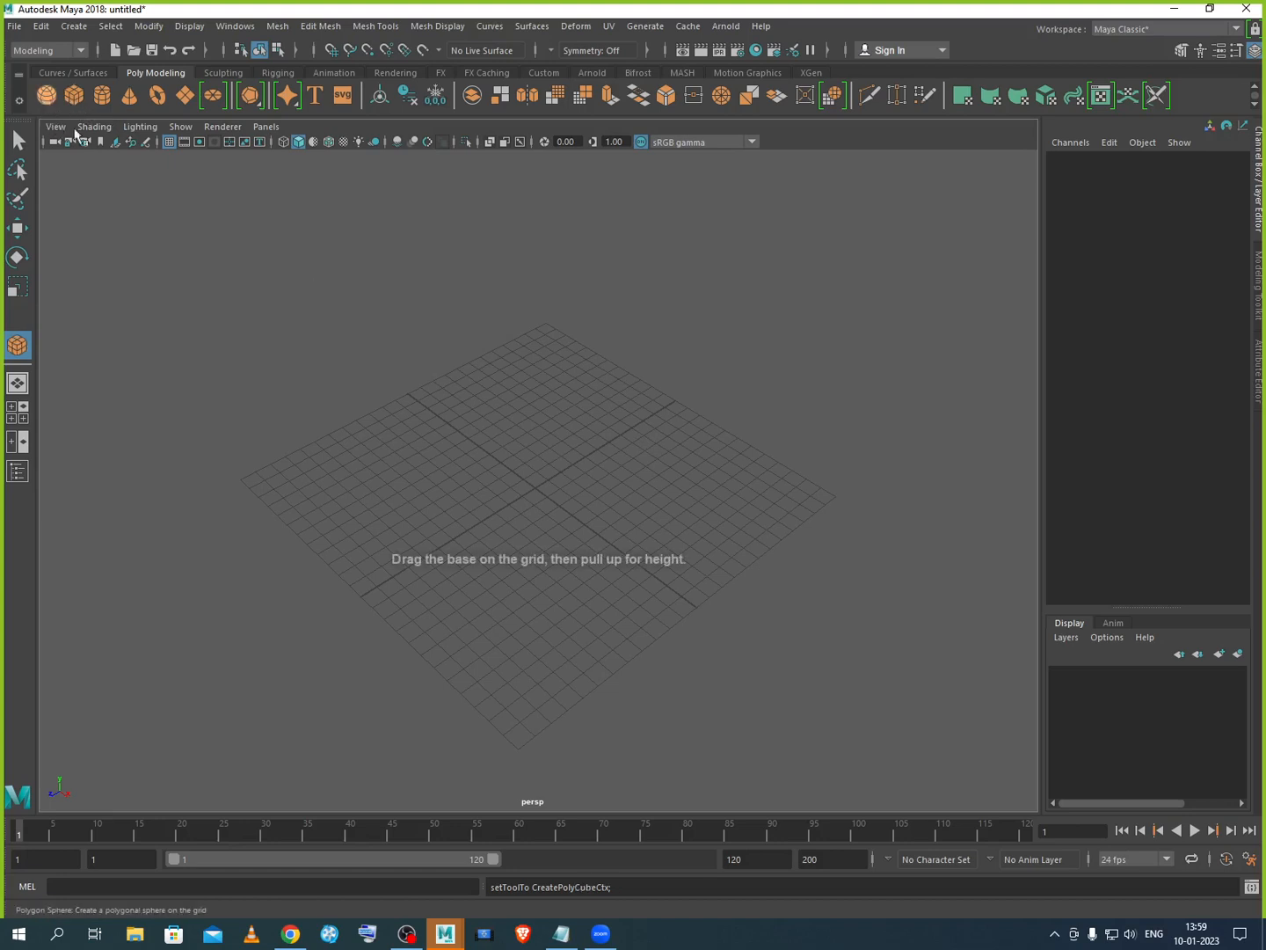
pyautogui.click(45, 95)
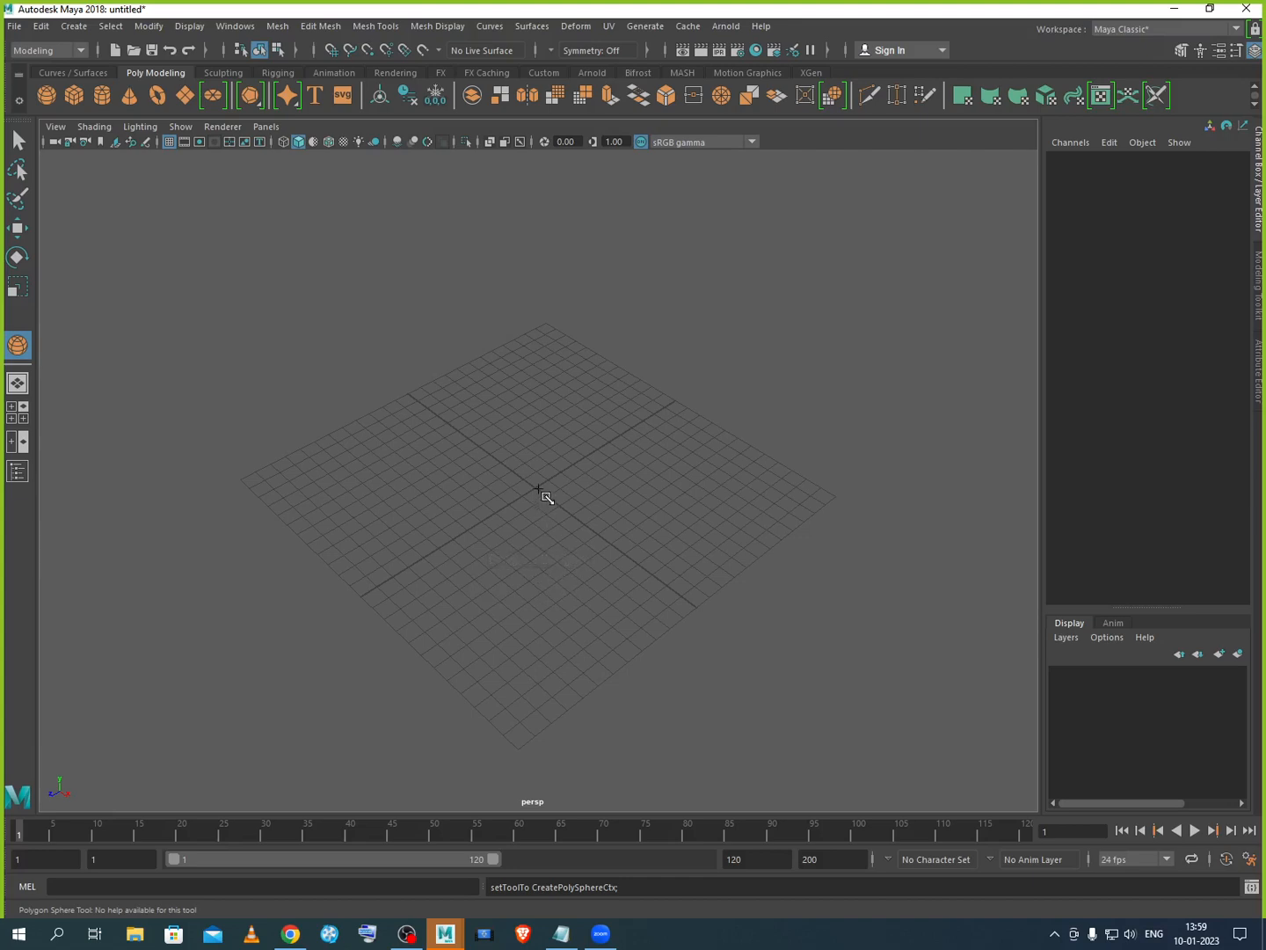
pyautogui.moveTo(544, 497); pyautogui.dragTo(593, 506)
# Step: Raise the sphere to a Translate Y of about 2.254 and set its Radius to 3
pyautogui.moveTo(540, 427); pyautogui.dragTo(536, 398)
pyautogui.doubleClick(1213, 347)
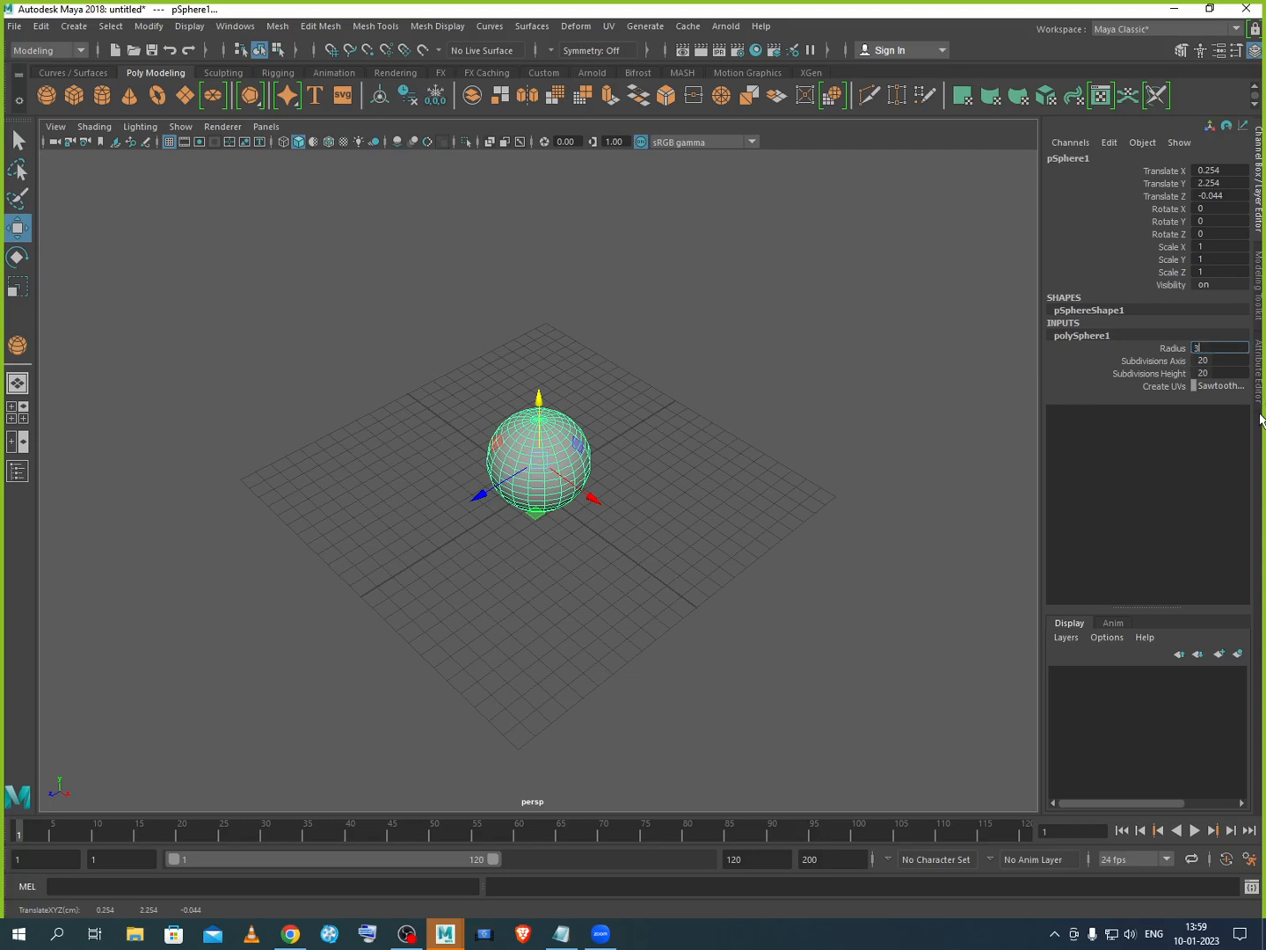
pyautogui.press('Return')
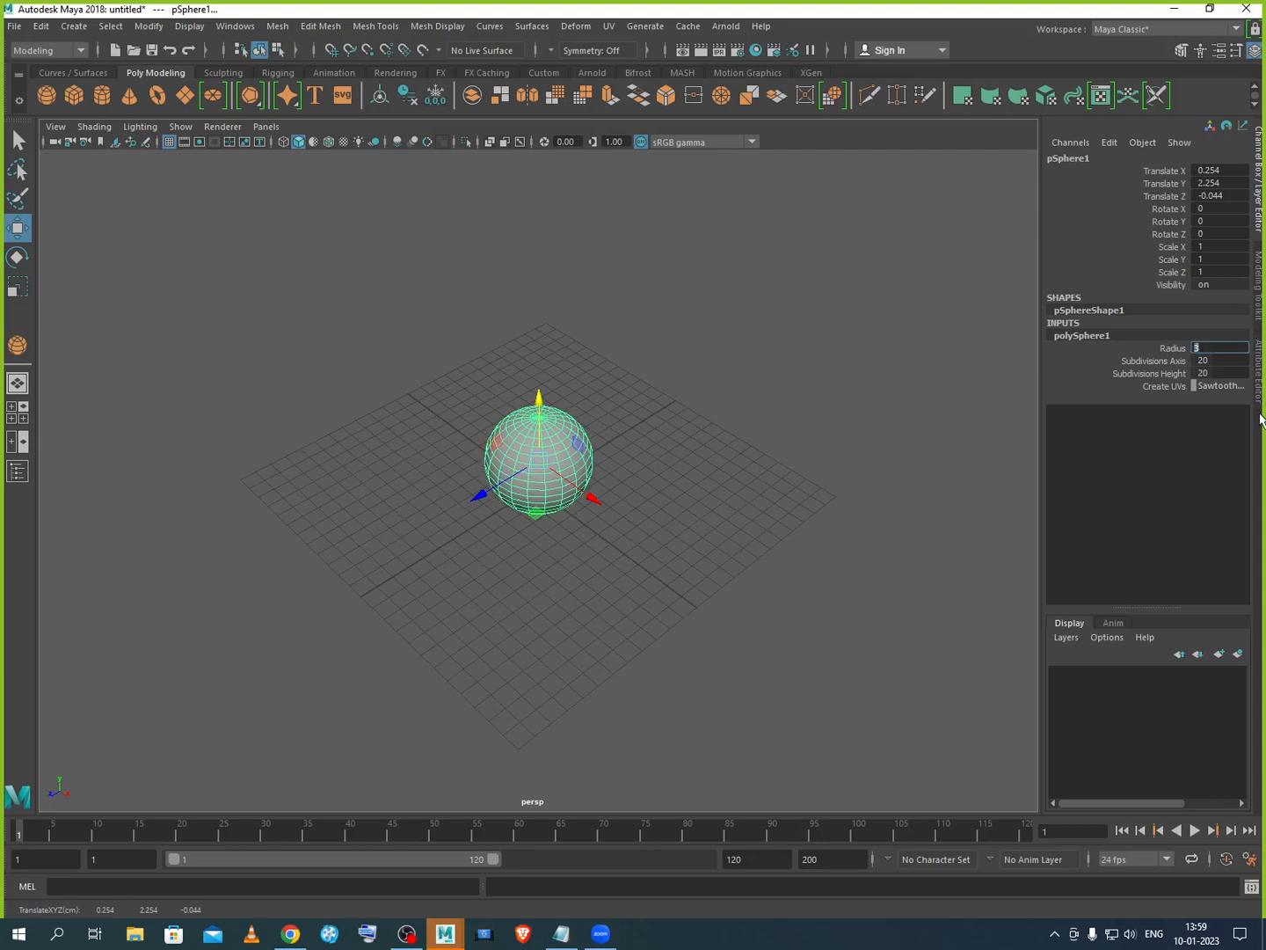
# Step: Select the polygon sphere and delete it from the scene
pyautogui.scroll(6, 673, 489)
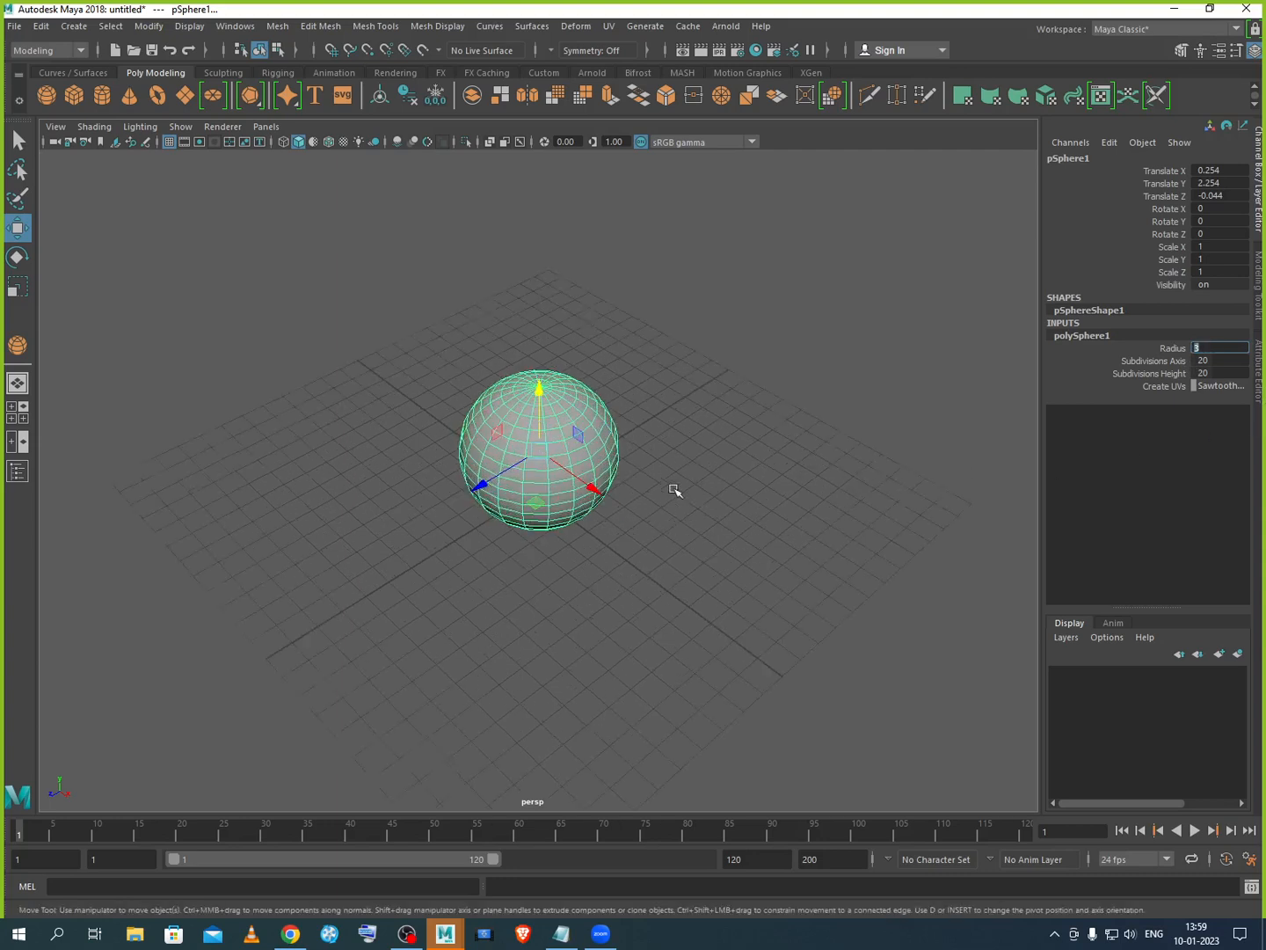
pyautogui.click(75, 25)
pyautogui.moveTo(131, 83)
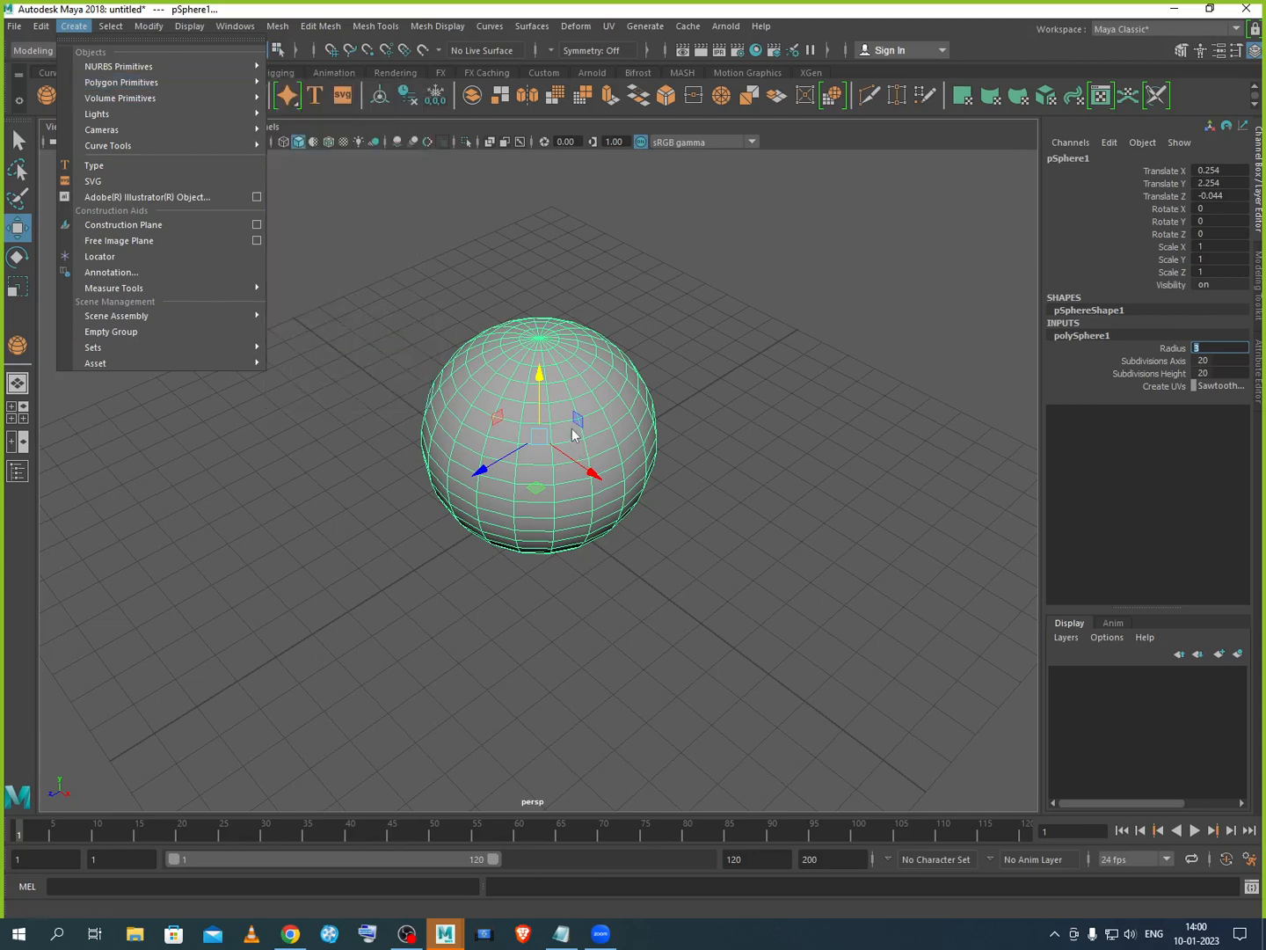
pyautogui.click(693, 483)
pyautogui.click(693, 480)
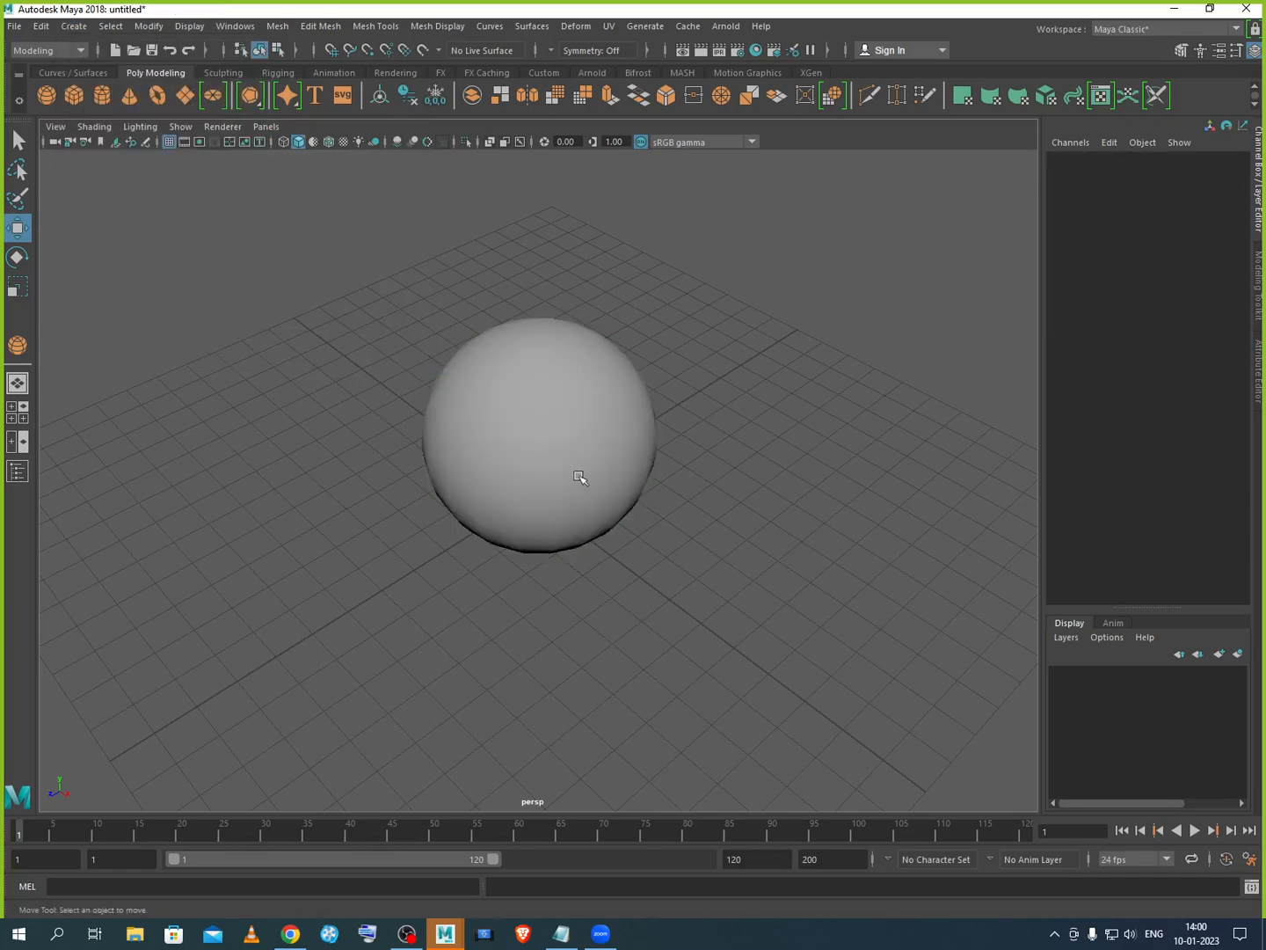
pyautogui.click(581, 476)
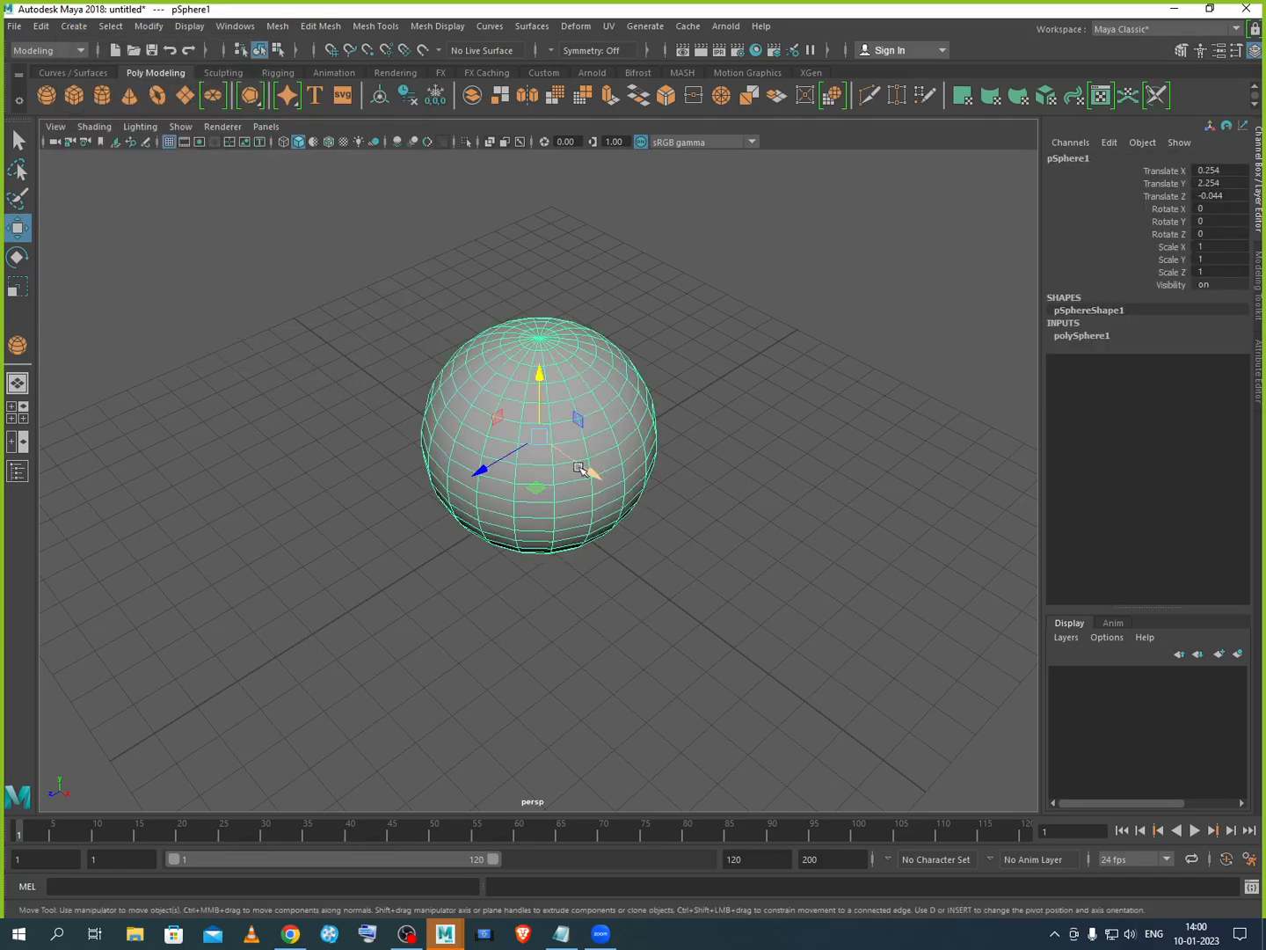
pyautogui.press('Delete')
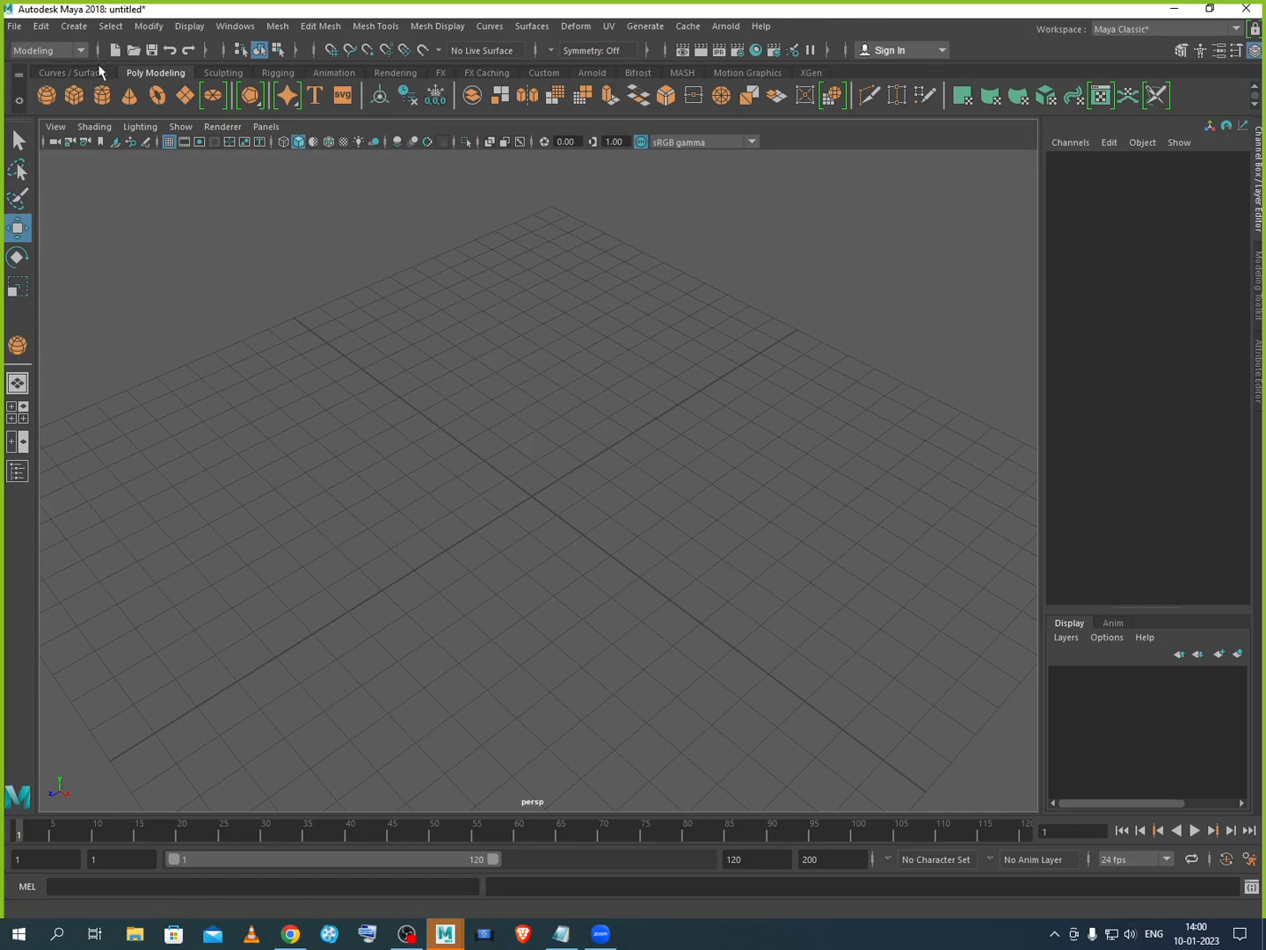
# Step: Interactively draw a polygon pyramid with a side length of about 2.11 near the grid centre and raise it to Translate Y about 1.5
pyautogui.click(74, 27)
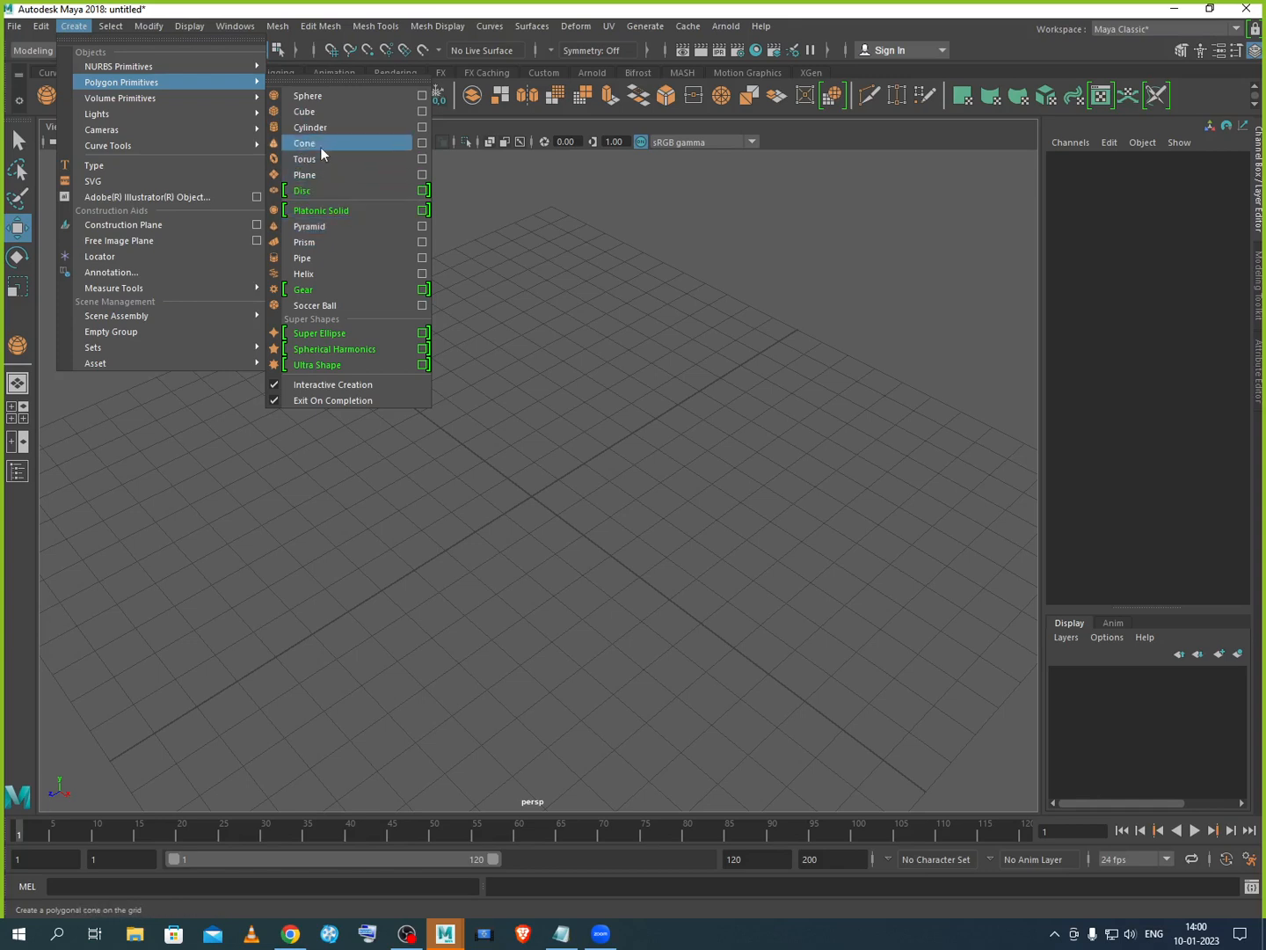
pyautogui.click(325, 225)
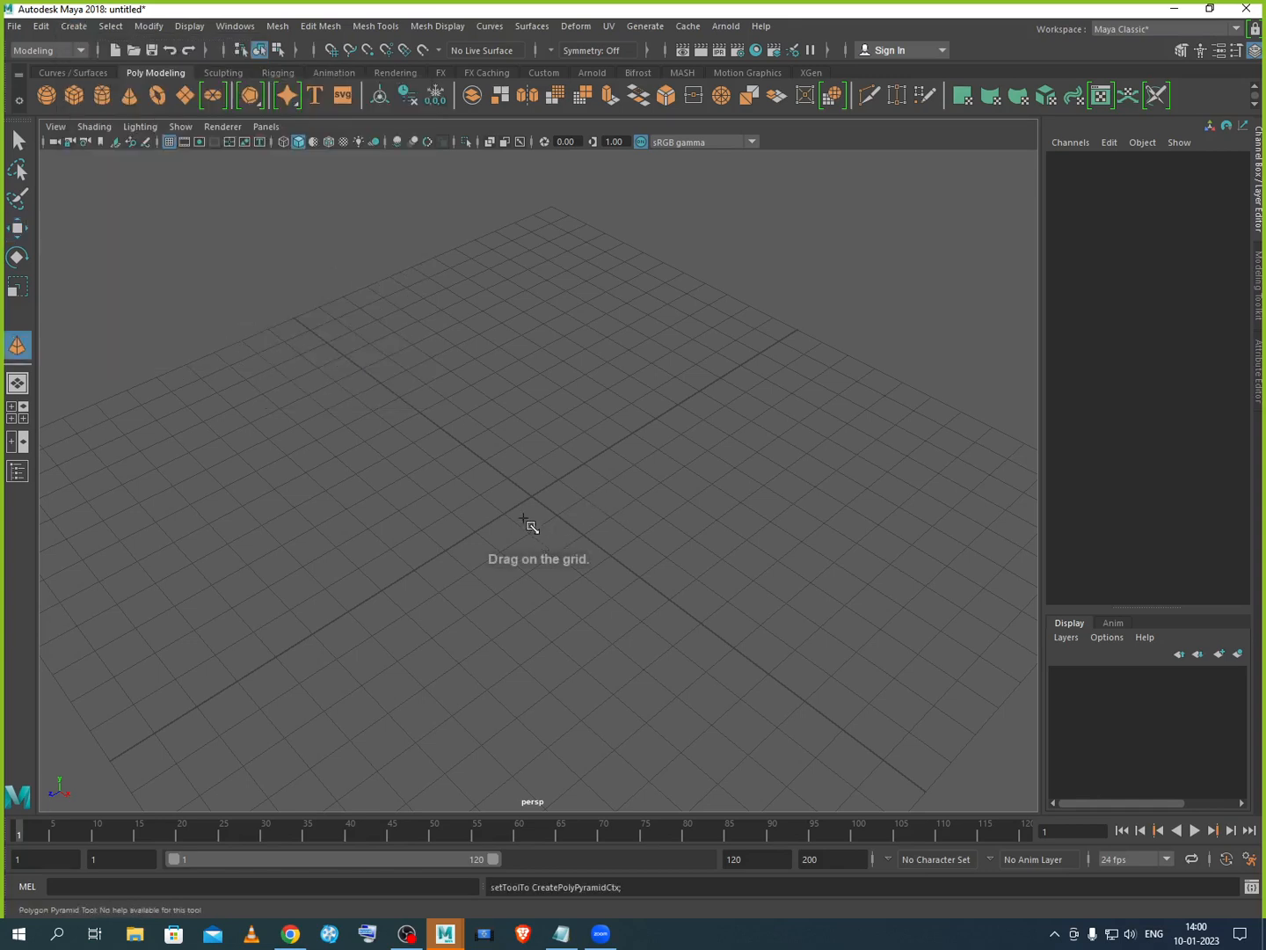
pyautogui.moveTo(527, 508); pyautogui.dragTo(589, 518)
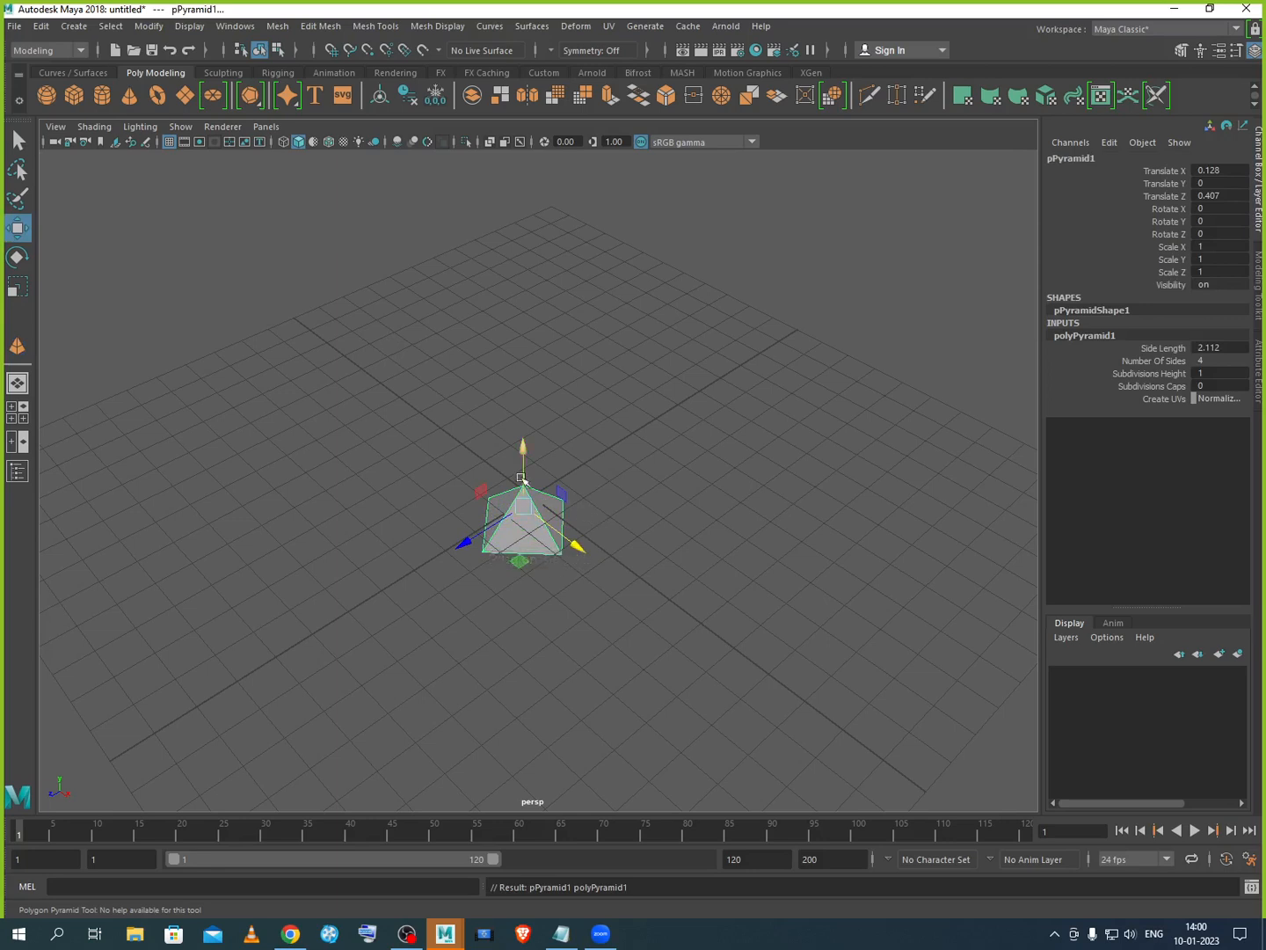
pyautogui.moveTo(525, 464); pyautogui.dragTo(528, 424)
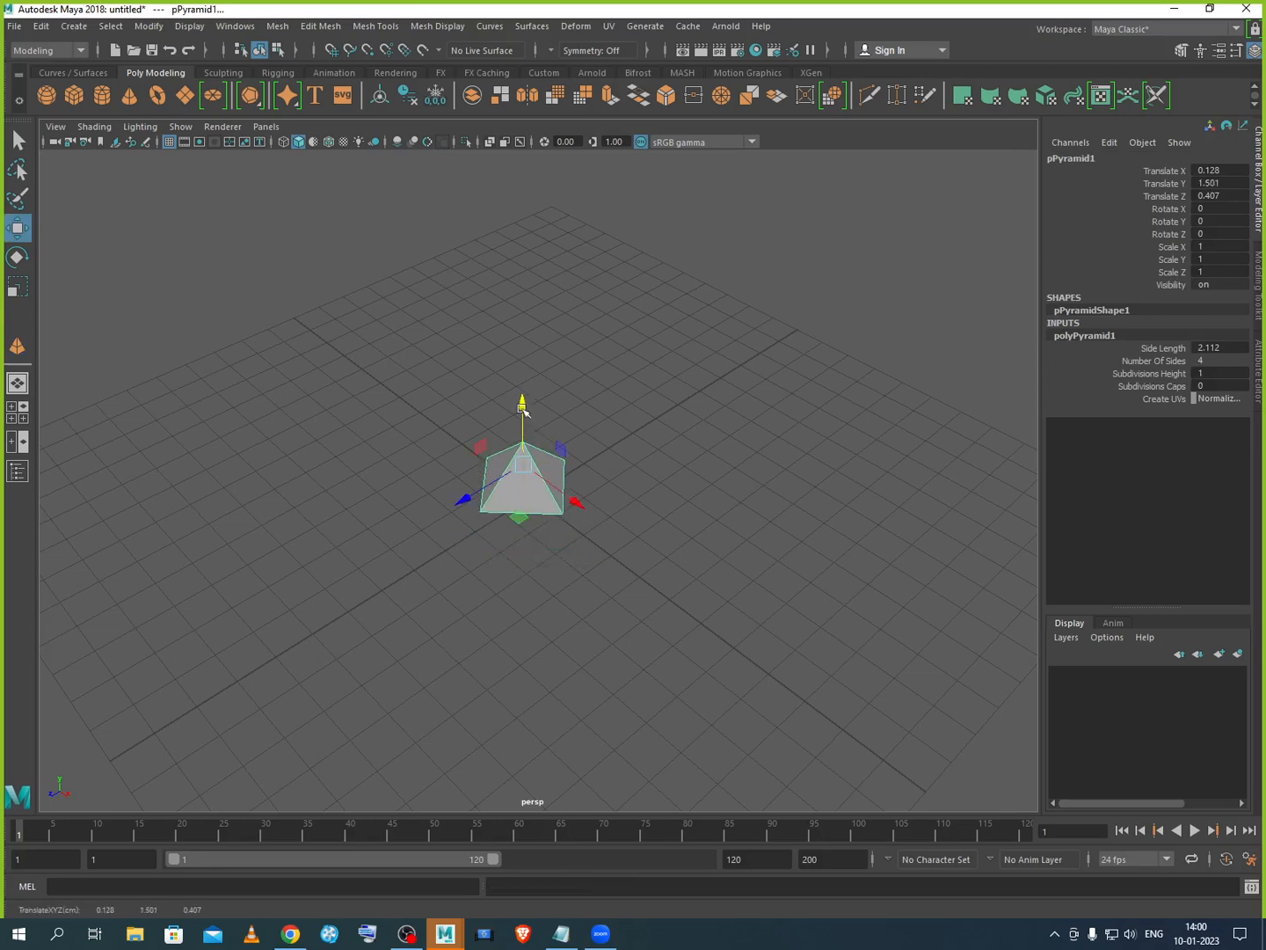
# Step: Interactively draw a polygon cone beside the pyramid, with a radius of about 0.84 and a height of about 3.88
pyautogui.click(130, 95)
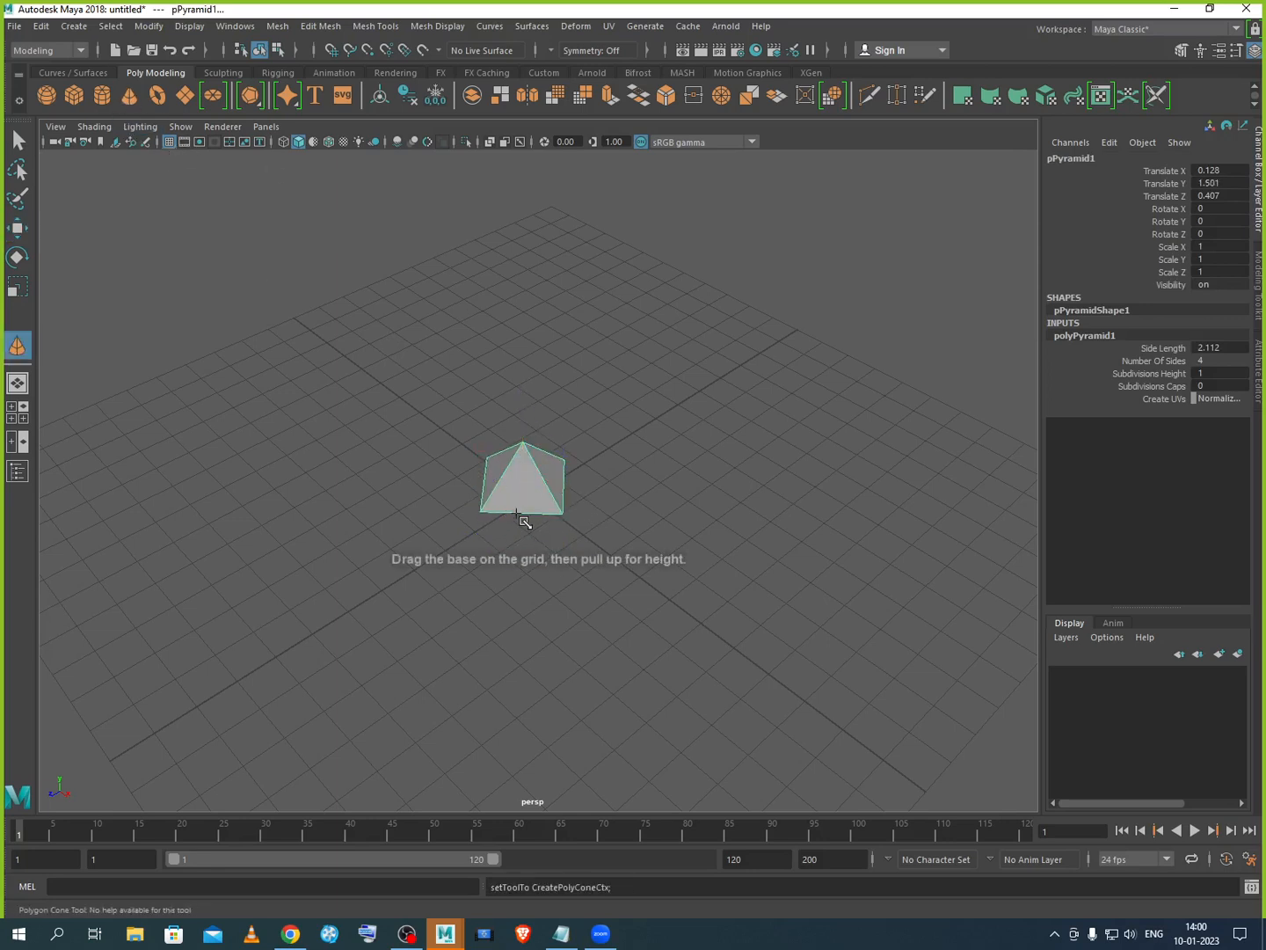
pyautogui.moveTo(613, 482); pyautogui.dragTo(649, 352)
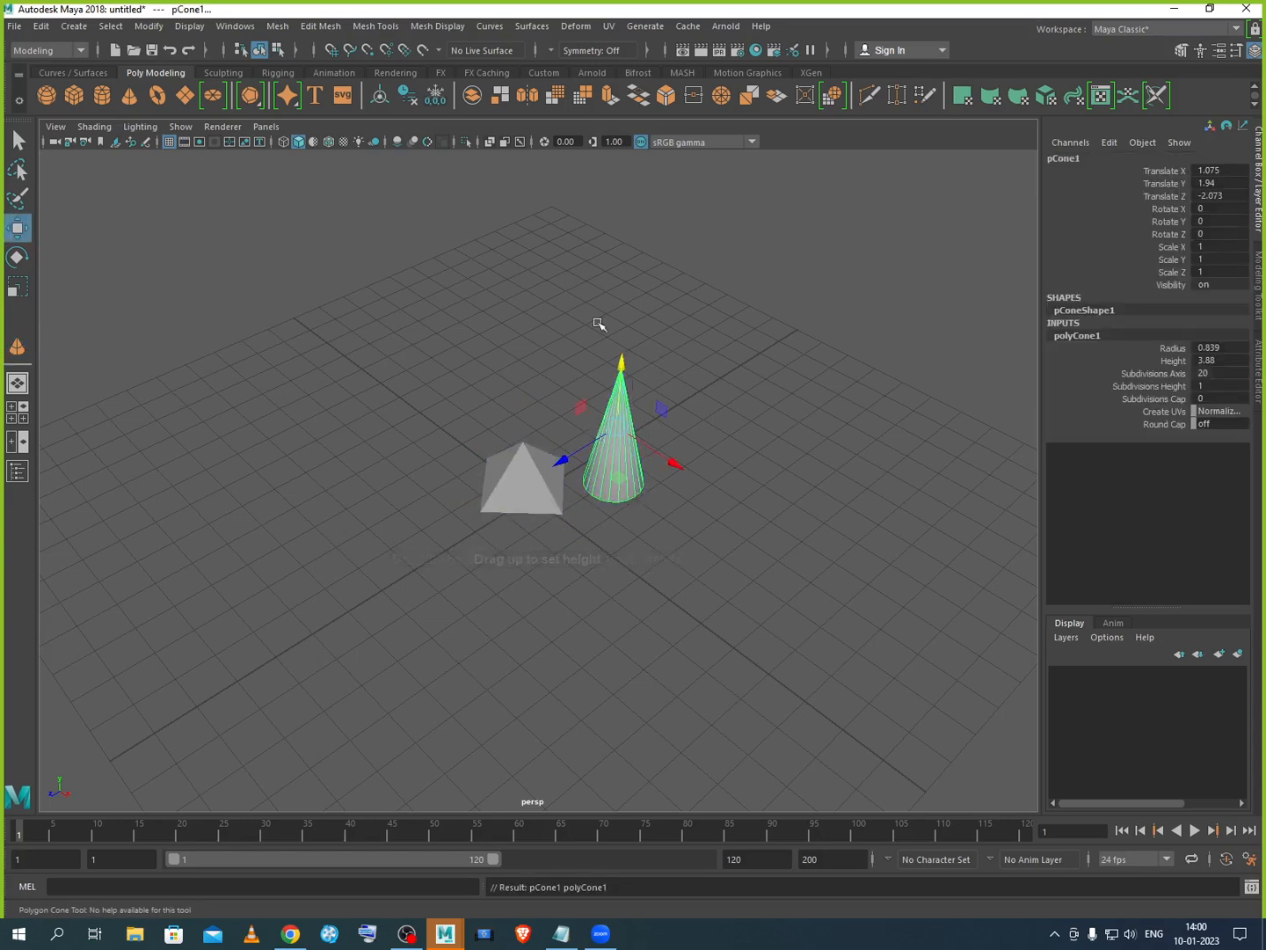
# Step: Turn off Interactive Creation for polygon primitives
pyautogui.click(84, 27)
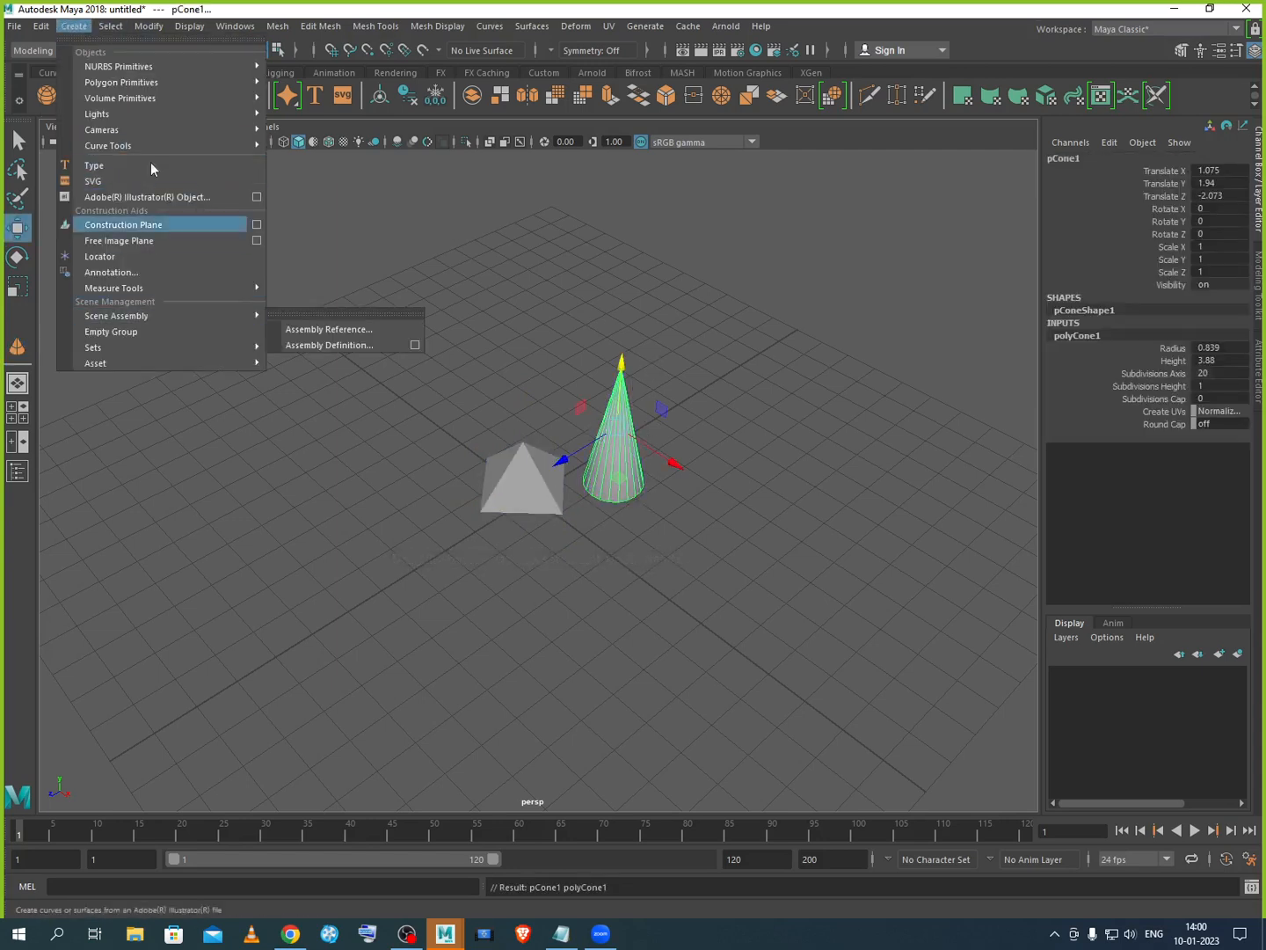
pyautogui.moveTo(156, 83)
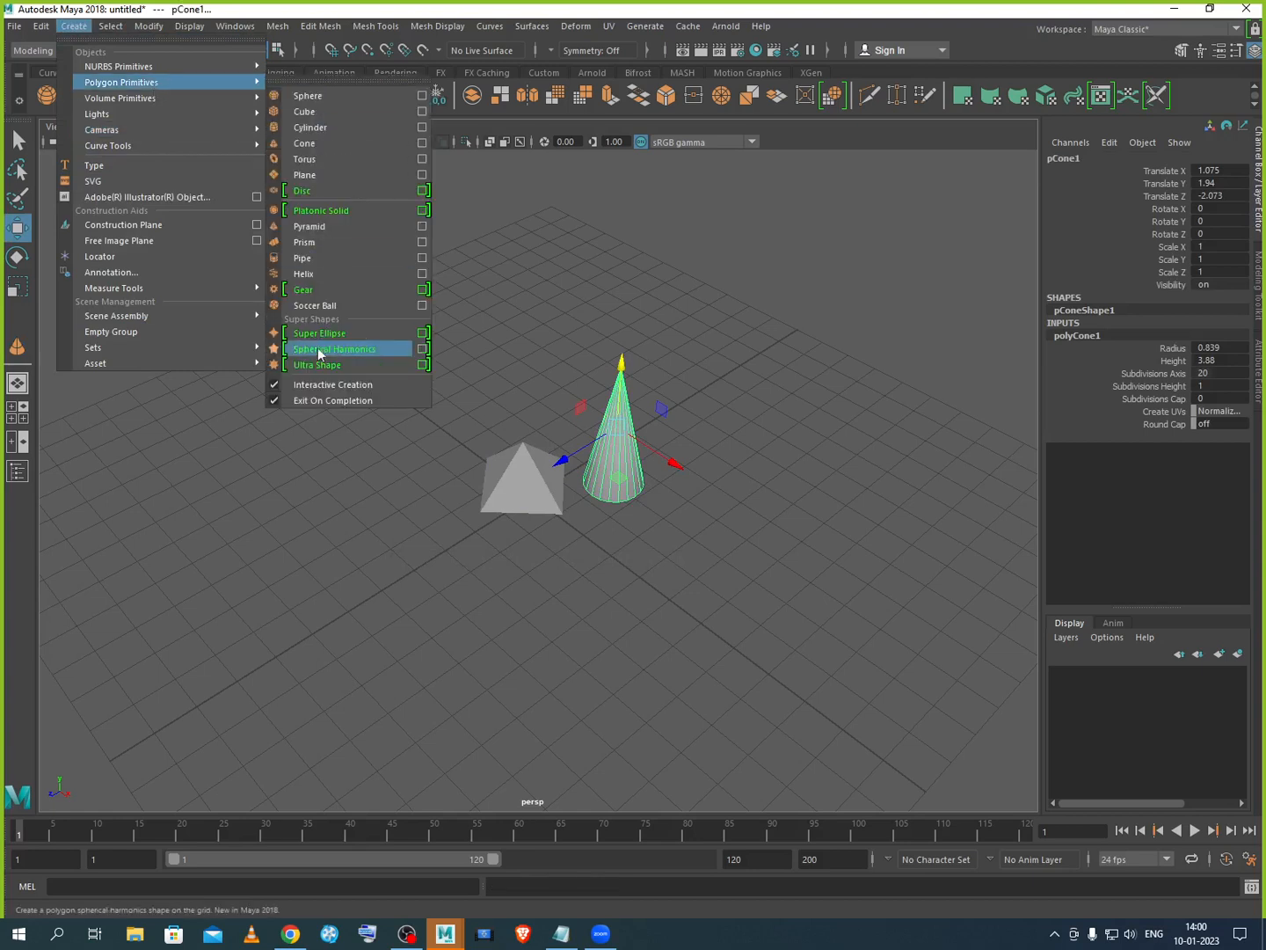
pyautogui.click(319, 382)
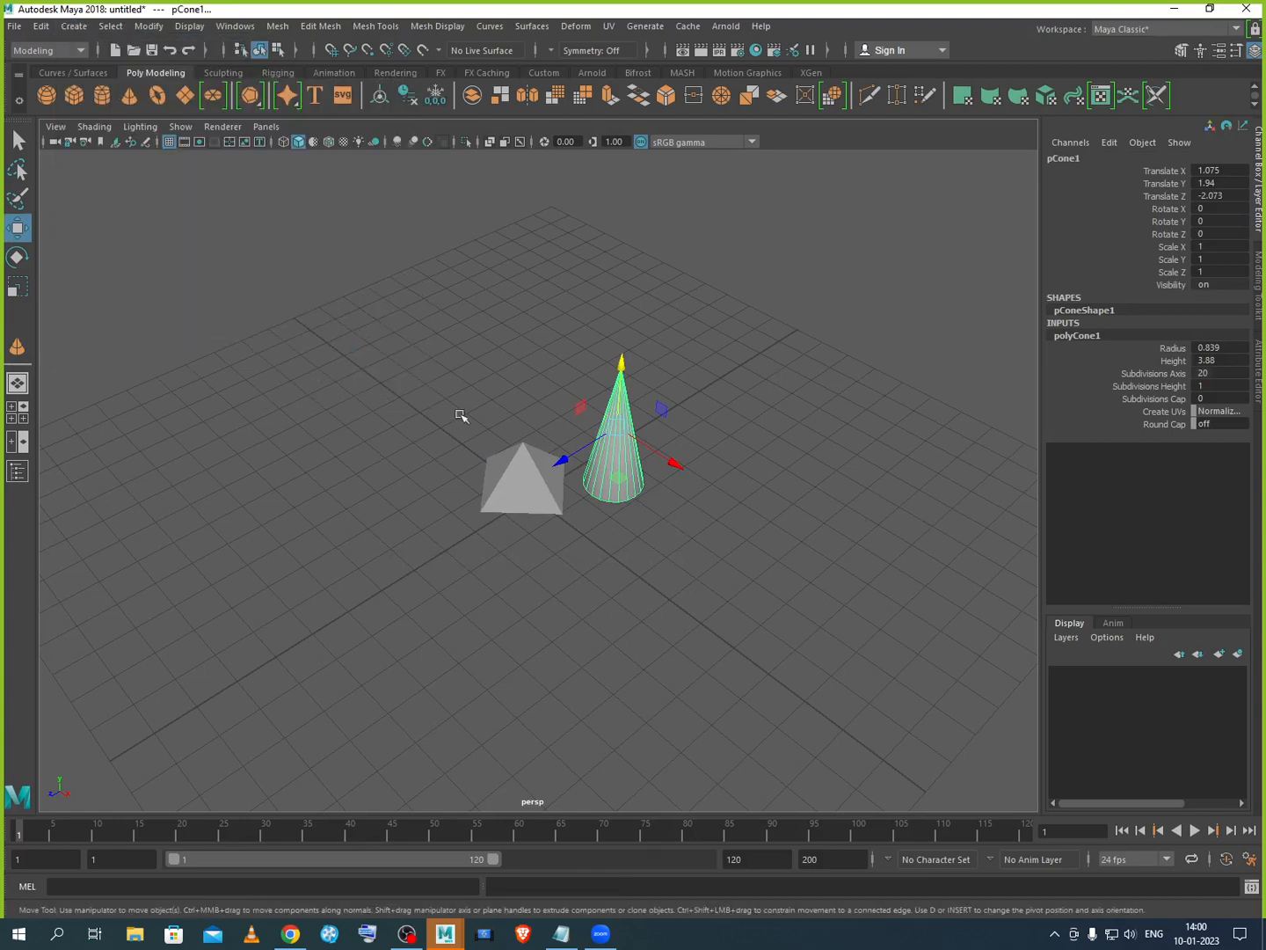
# Step: Move the pyramid and cone together away from the grid centre and delete both objects
pyautogui.moveTo(460, 415); pyautogui.dragTo(750, 559)
pyautogui.moveTo(570, 497); pyautogui.dragTo(426, 392)
pyautogui.click(442, 335)
pyautogui.scroll(4, 440, 331)
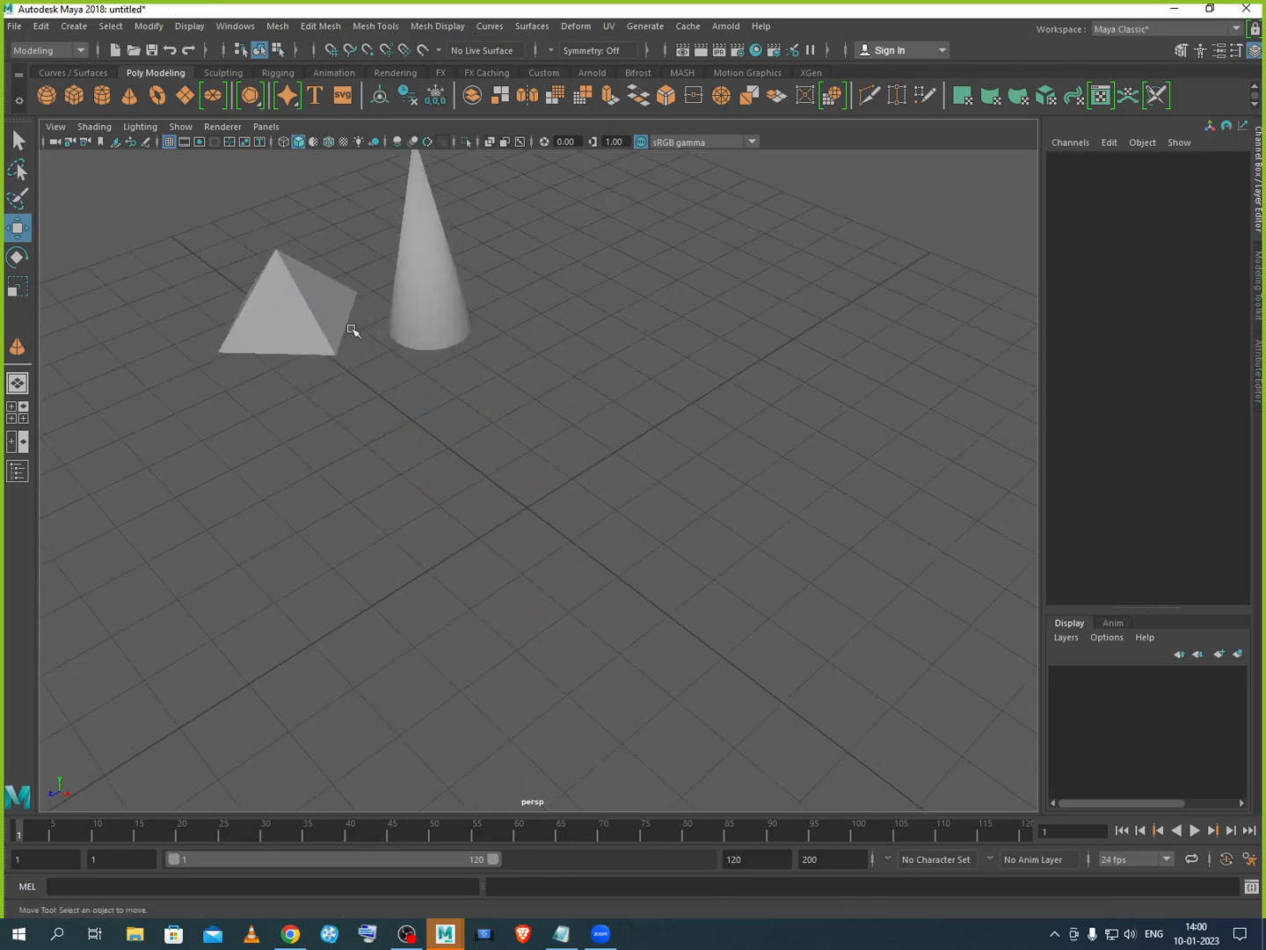
pyautogui.scroll(-4, 353, 330)
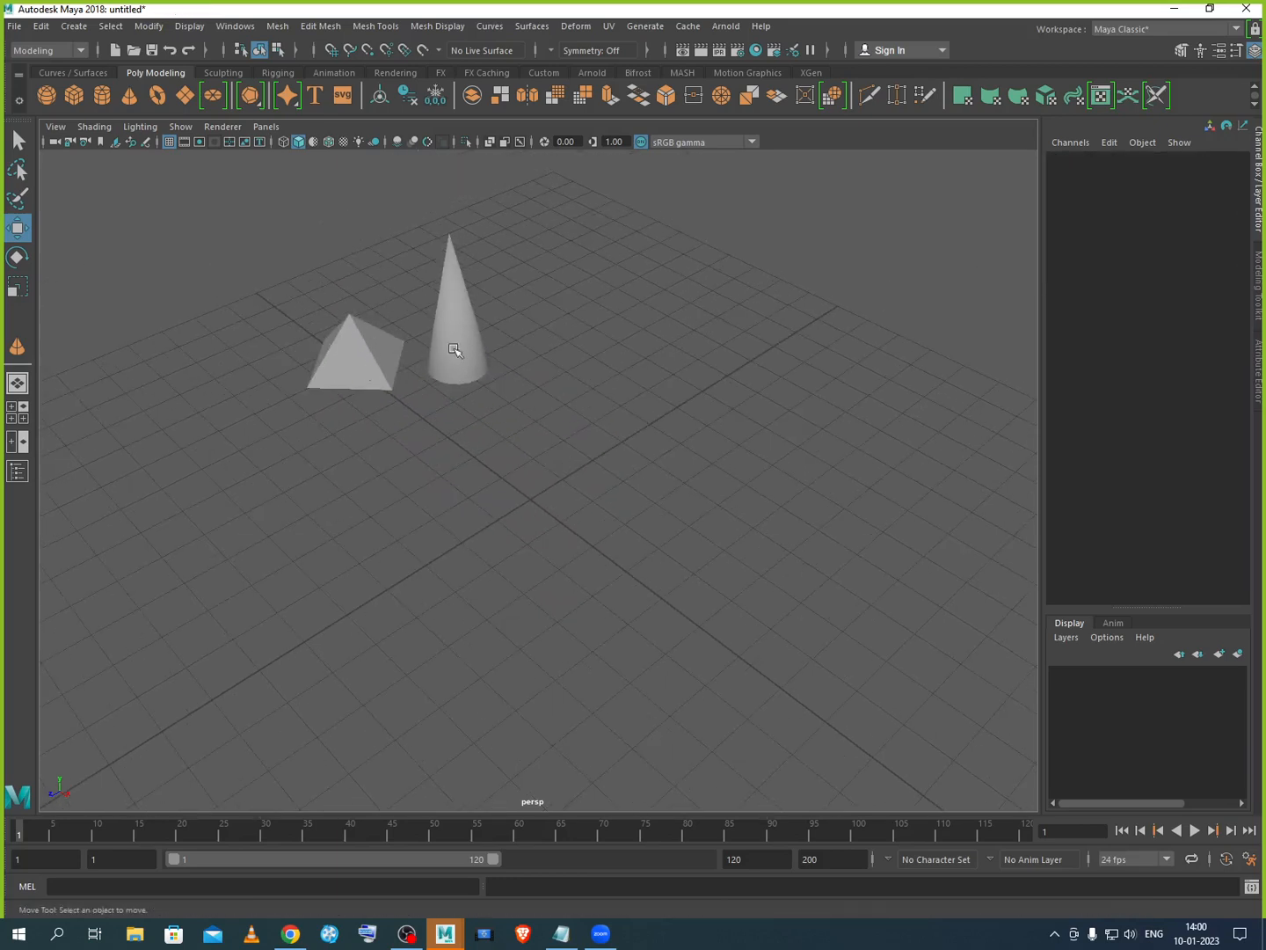
pyautogui.moveTo(282, 258); pyautogui.dragTo(511, 382)
pyautogui.press('Delete')
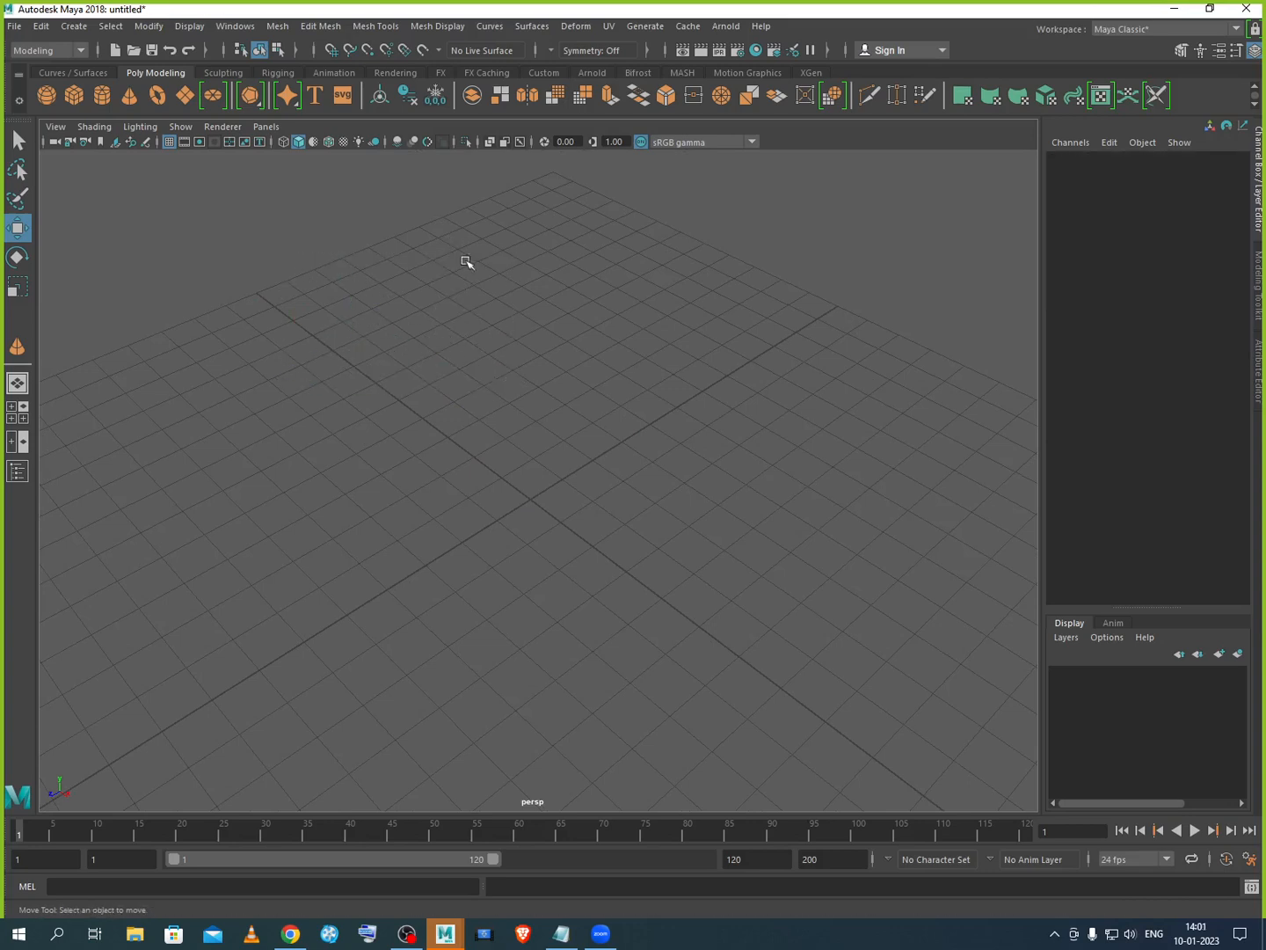
# Step: Create a polygon prism at the origin with the default settings
pyautogui.click(74, 26)
pyautogui.moveTo(122, 81)
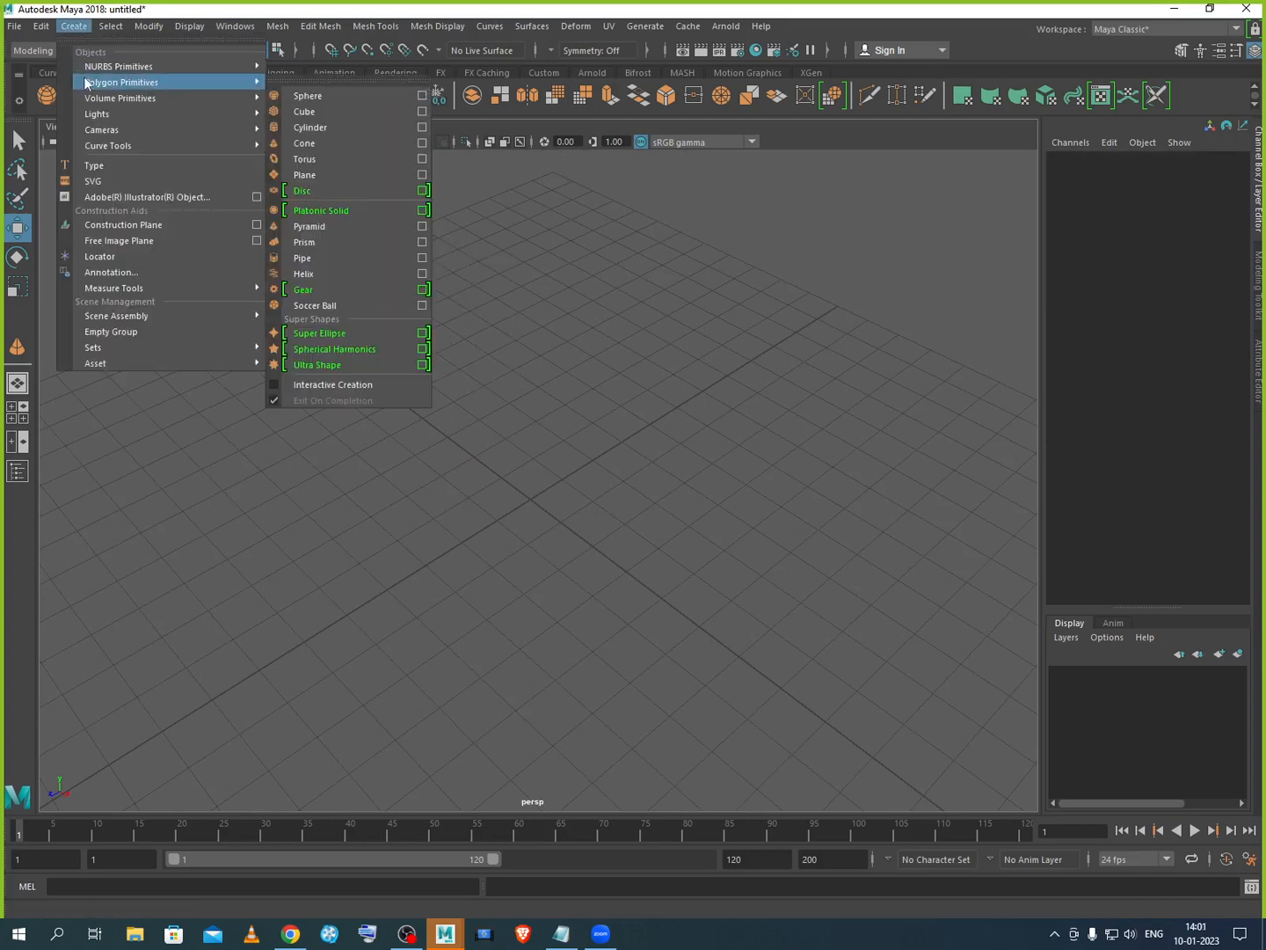
pyautogui.click(339, 241)
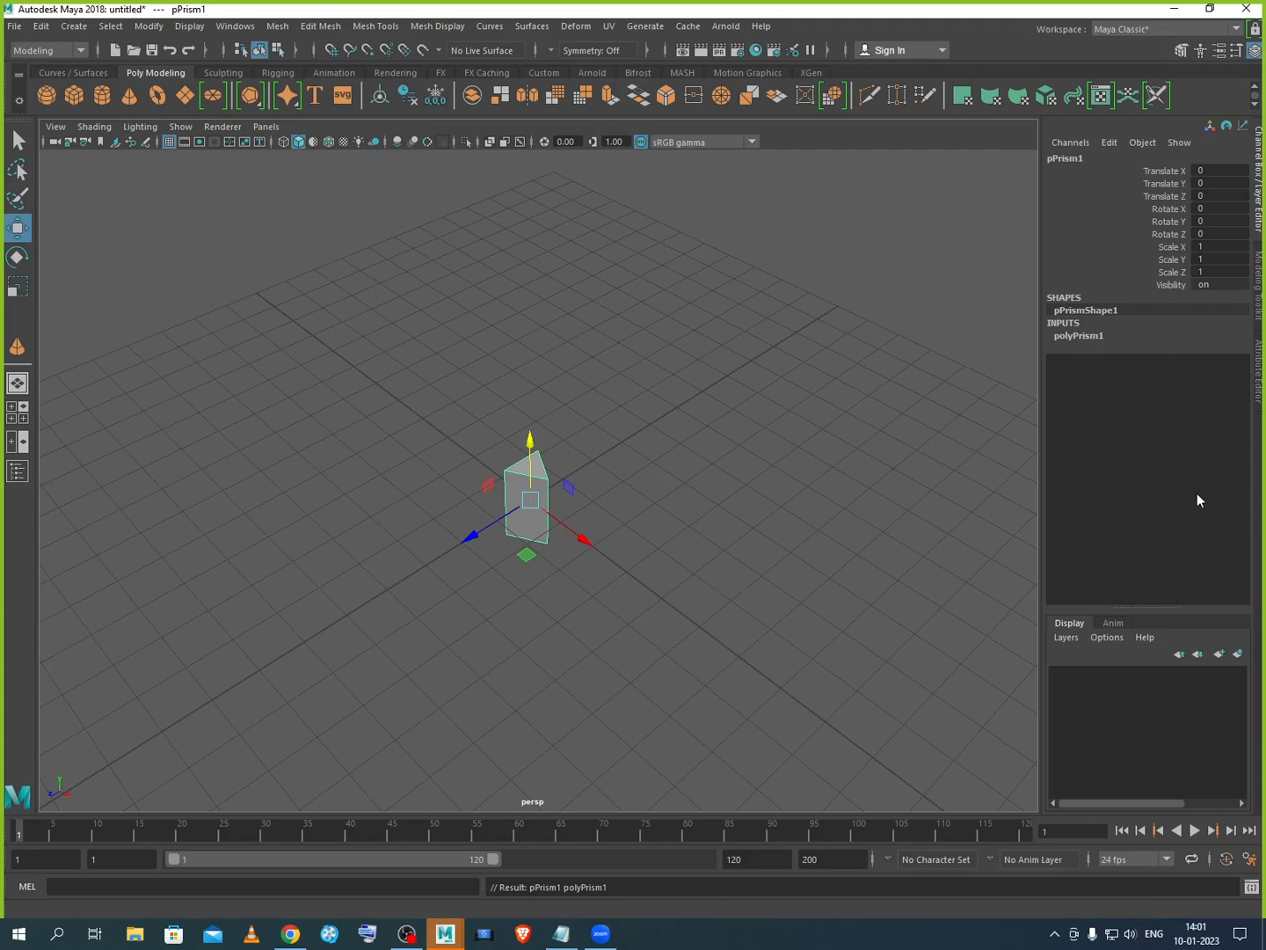
# Step: Set the prism's Length to 6 and its Side Length to 5.3 in its creation parameters
pyautogui.click(1080, 336)
pyautogui.click(1163, 349)
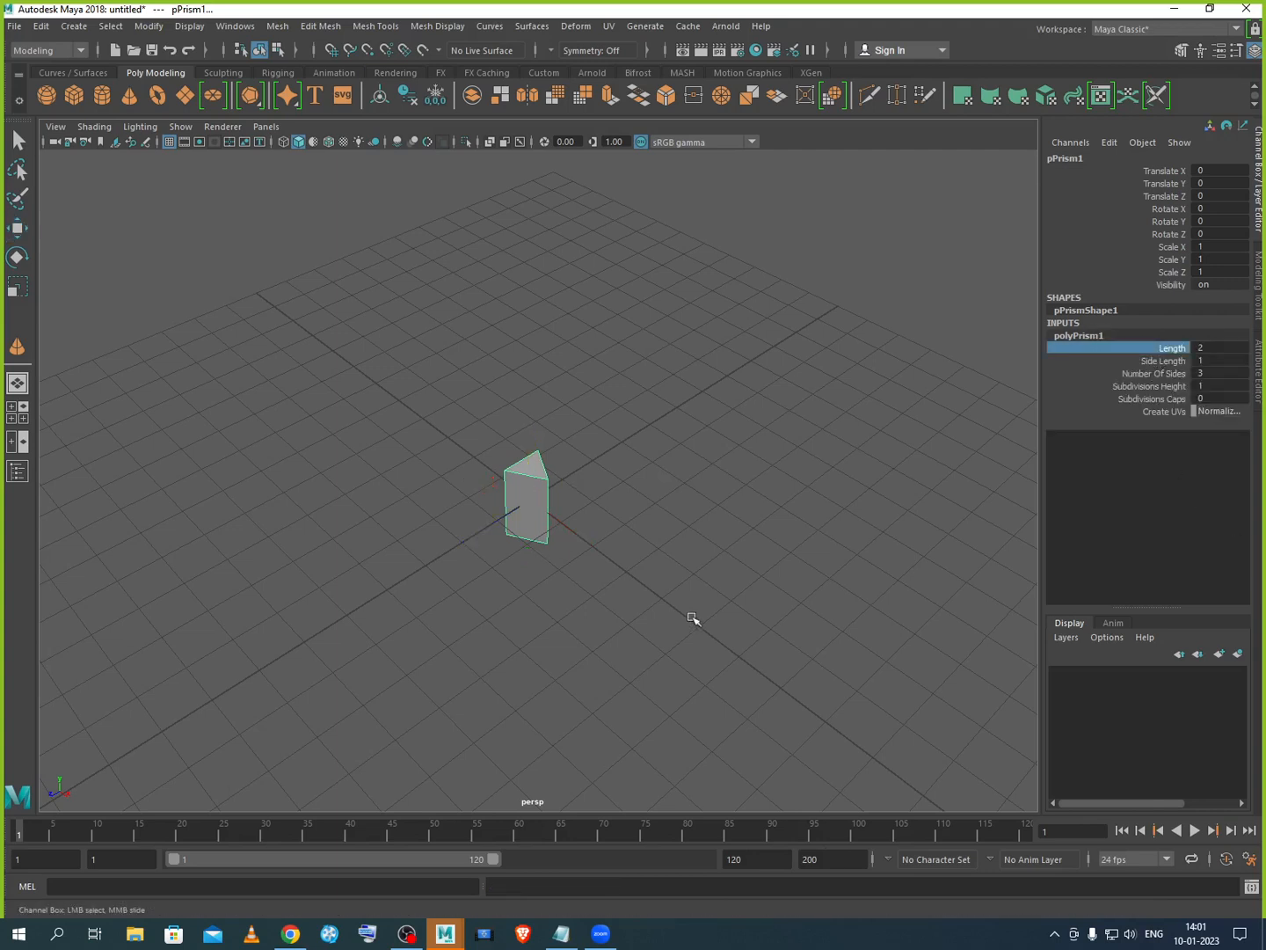
pyautogui.moveTo(693, 615)
pyautogui.mouseDown(button='middle')
pyautogui.moveTo(735, 608)
pyautogui.moveTo(723, 606)
pyautogui.moveTo(743, 590)
pyautogui.moveTo(708, 598)
pyautogui.mouseUp(button='middle')
pyautogui.click(1167, 362)
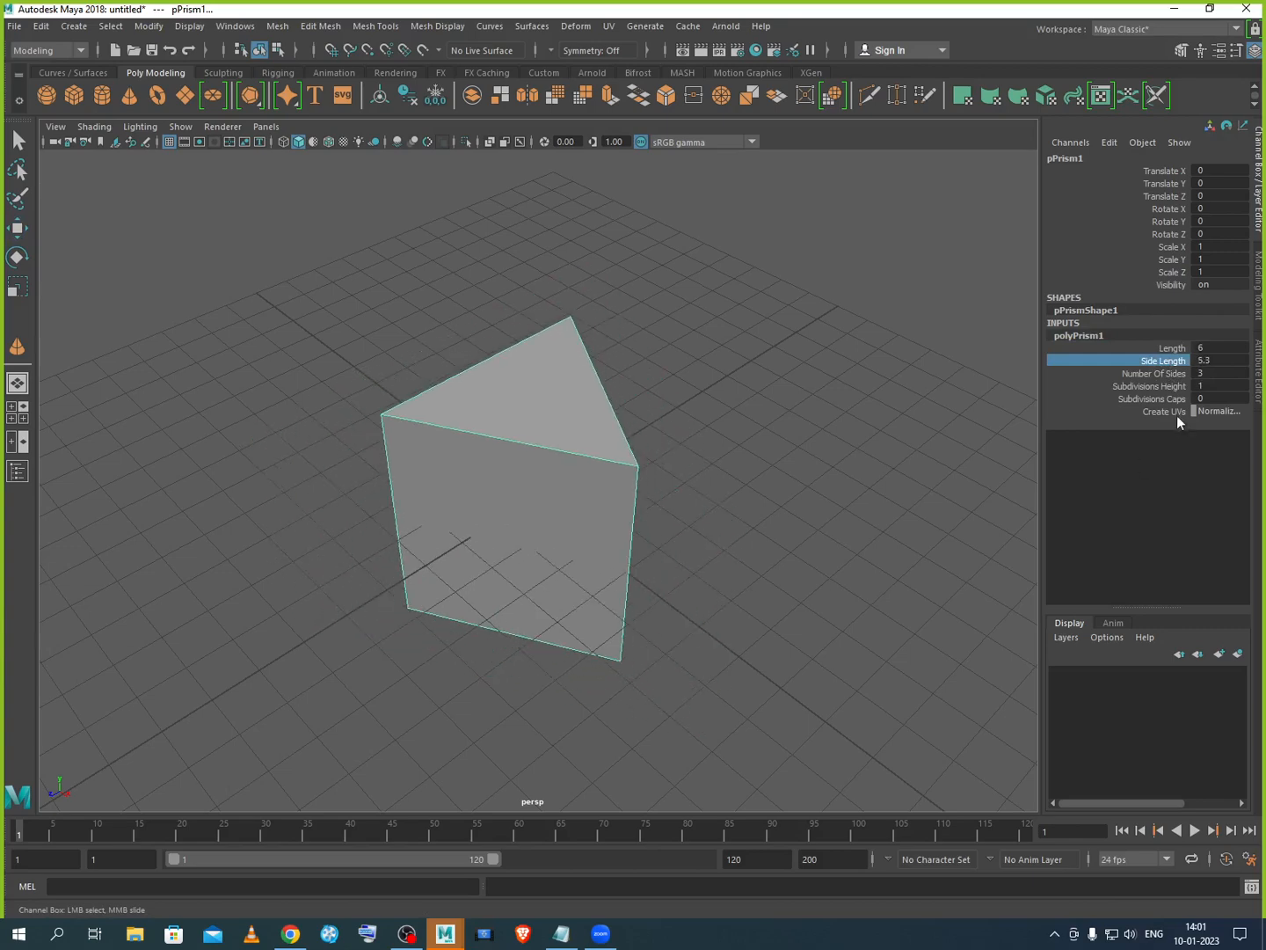
# Step: Increase the prism's Number Of Sides to 7
pyautogui.click(1167, 374)
pyautogui.moveTo(837, 581)
pyautogui.mouseDown(button='middle')
pyautogui.moveTo(827, 580)
pyautogui.moveTo(894, 582)
pyautogui.moveTo(814, 581)
pyautogui.moveTo(855, 583)
pyautogui.mouseUp(button='middle')
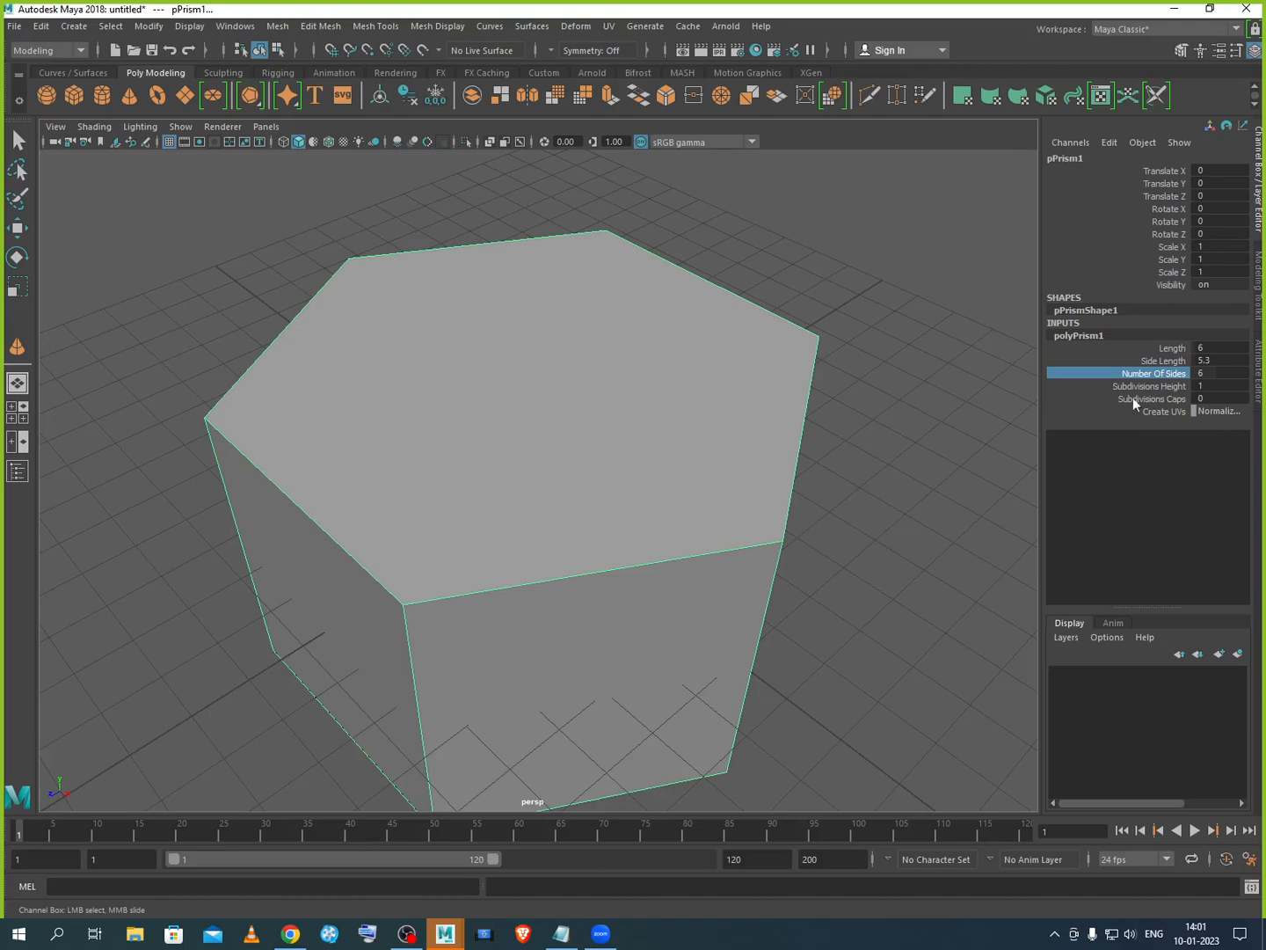
pyautogui.moveTo(849, 570); pyautogui.dragTo(1009, 511, button='middle')
# Step: Set the prism's Subdivisions Height to 6 and Subdivisions Caps to 3
pyautogui.click(1161, 386)
pyautogui.click(1182, 399)
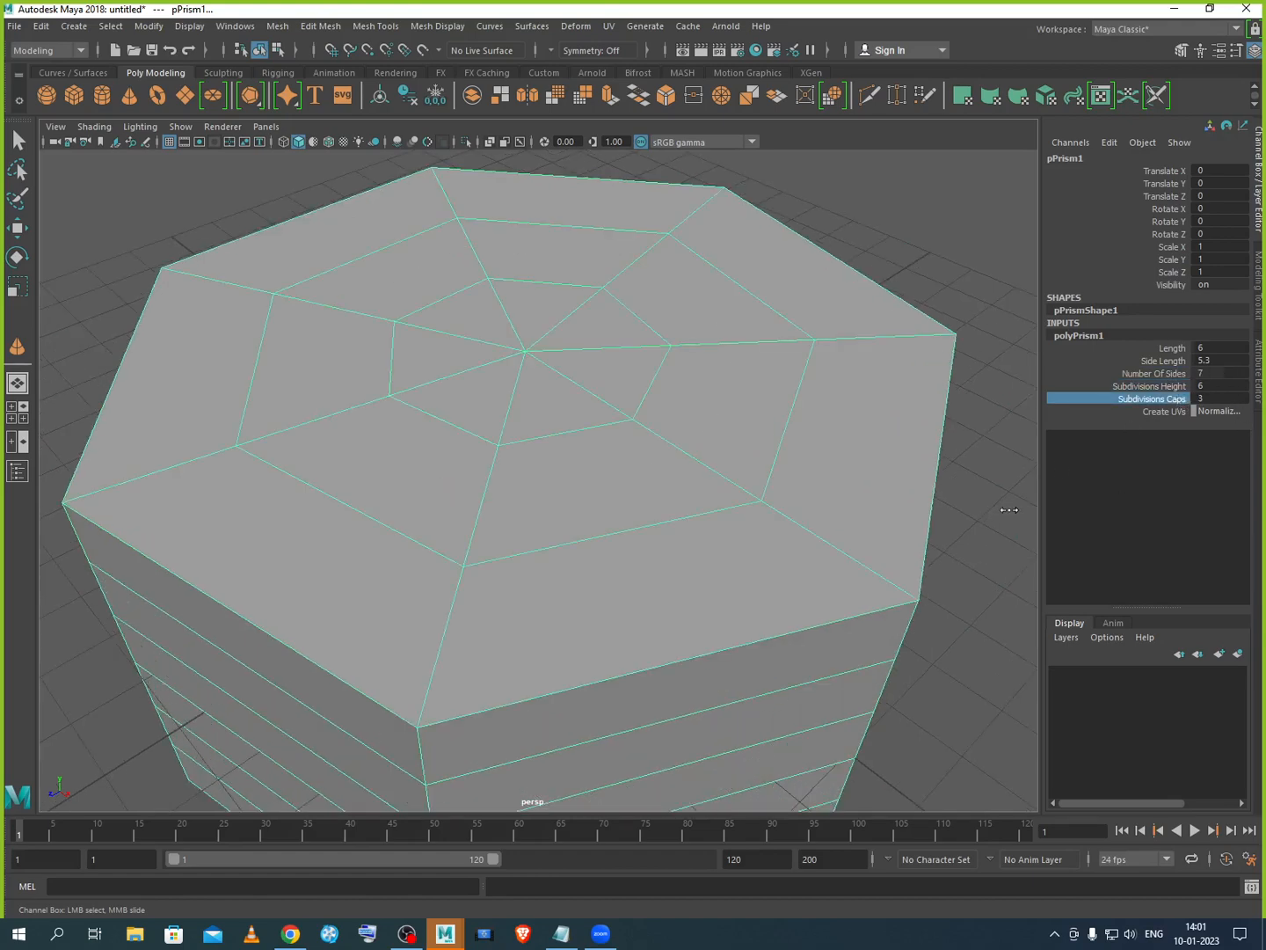
pyautogui.press('f')
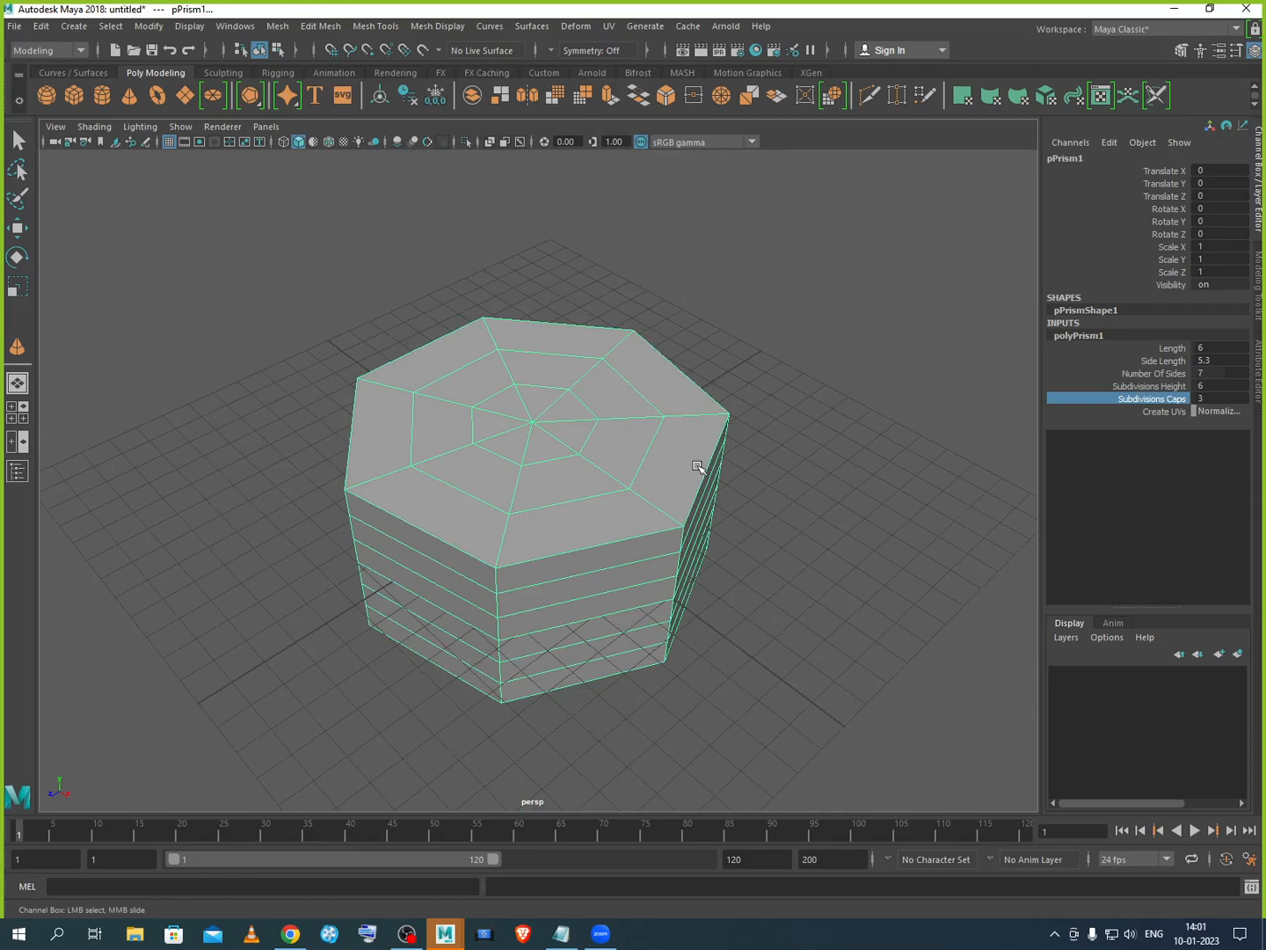
# Step: Delete the prism and create a polygon pipe at the origin
pyautogui.press('Delete')
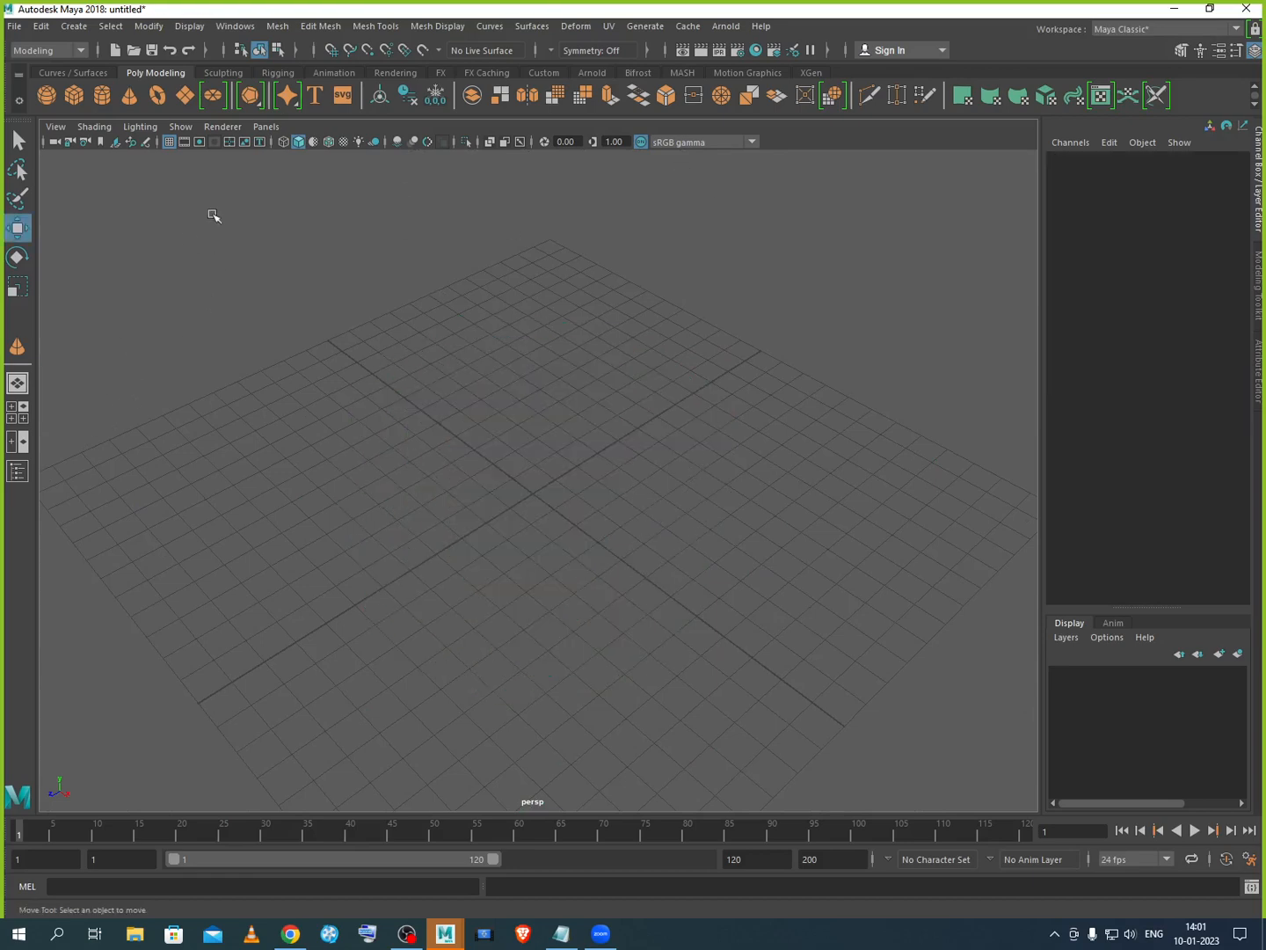
pyautogui.click(77, 28)
pyautogui.moveTo(117, 117)
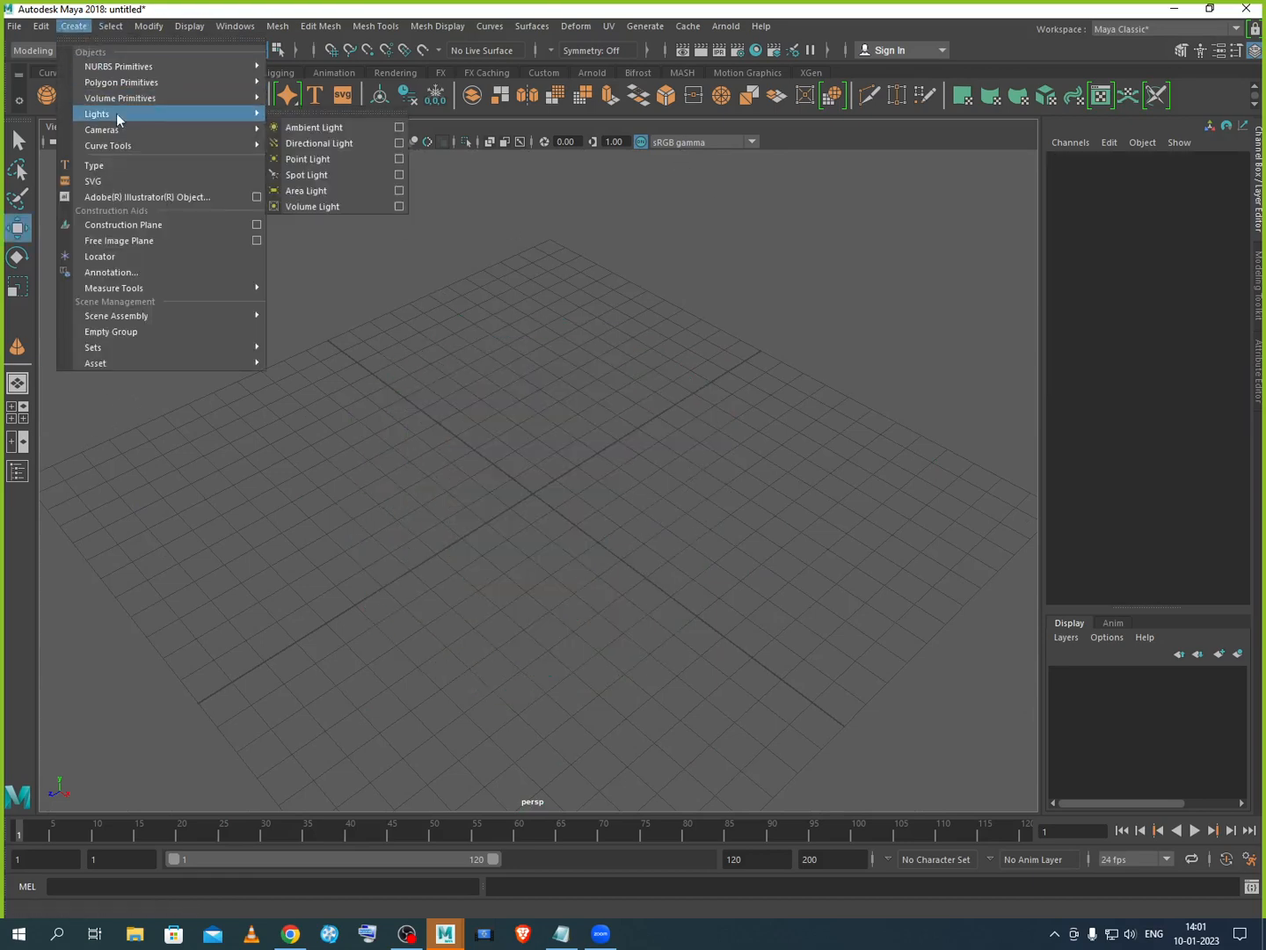
pyautogui.moveTo(140, 83)
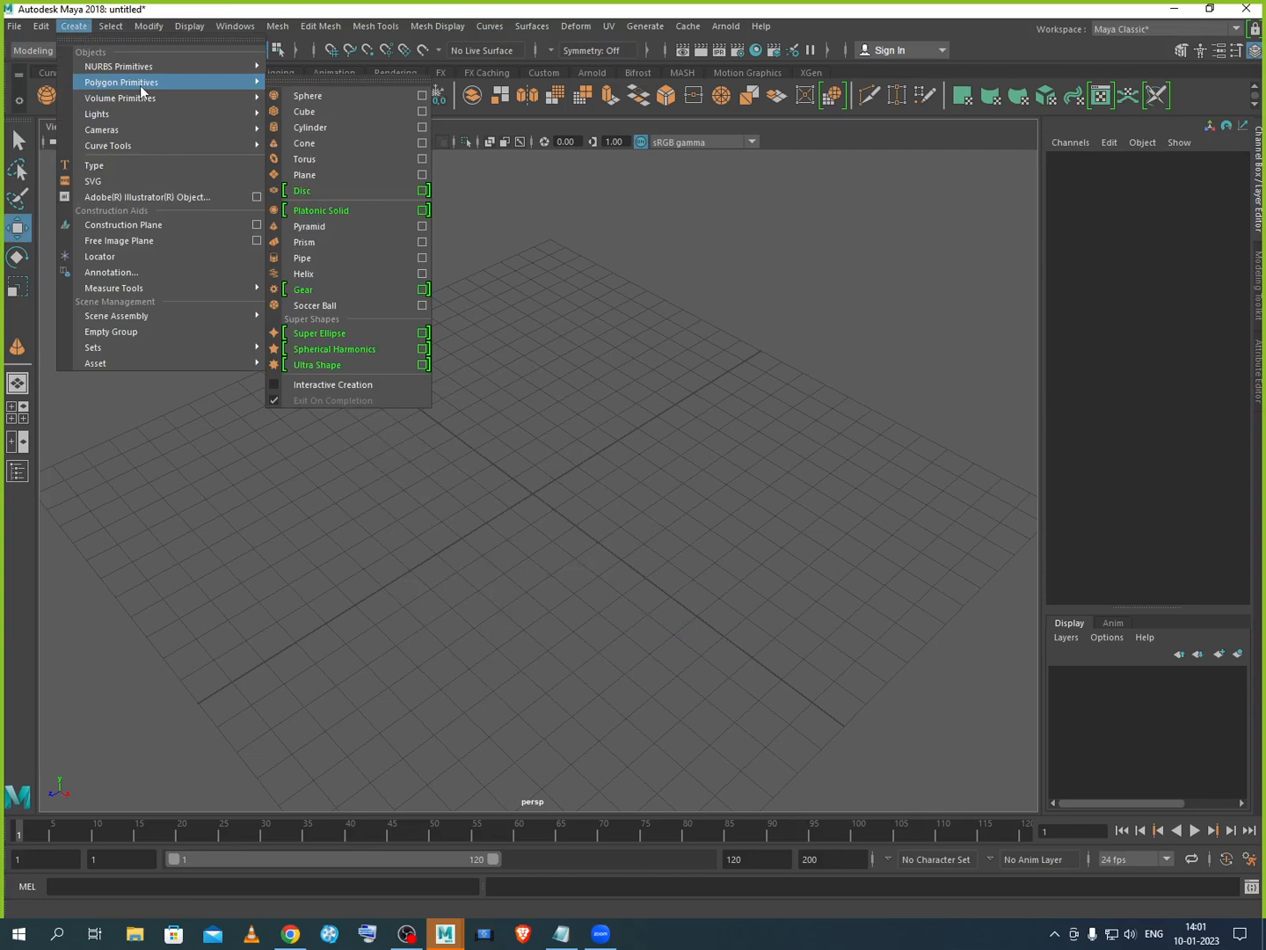
pyautogui.click(329, 258)
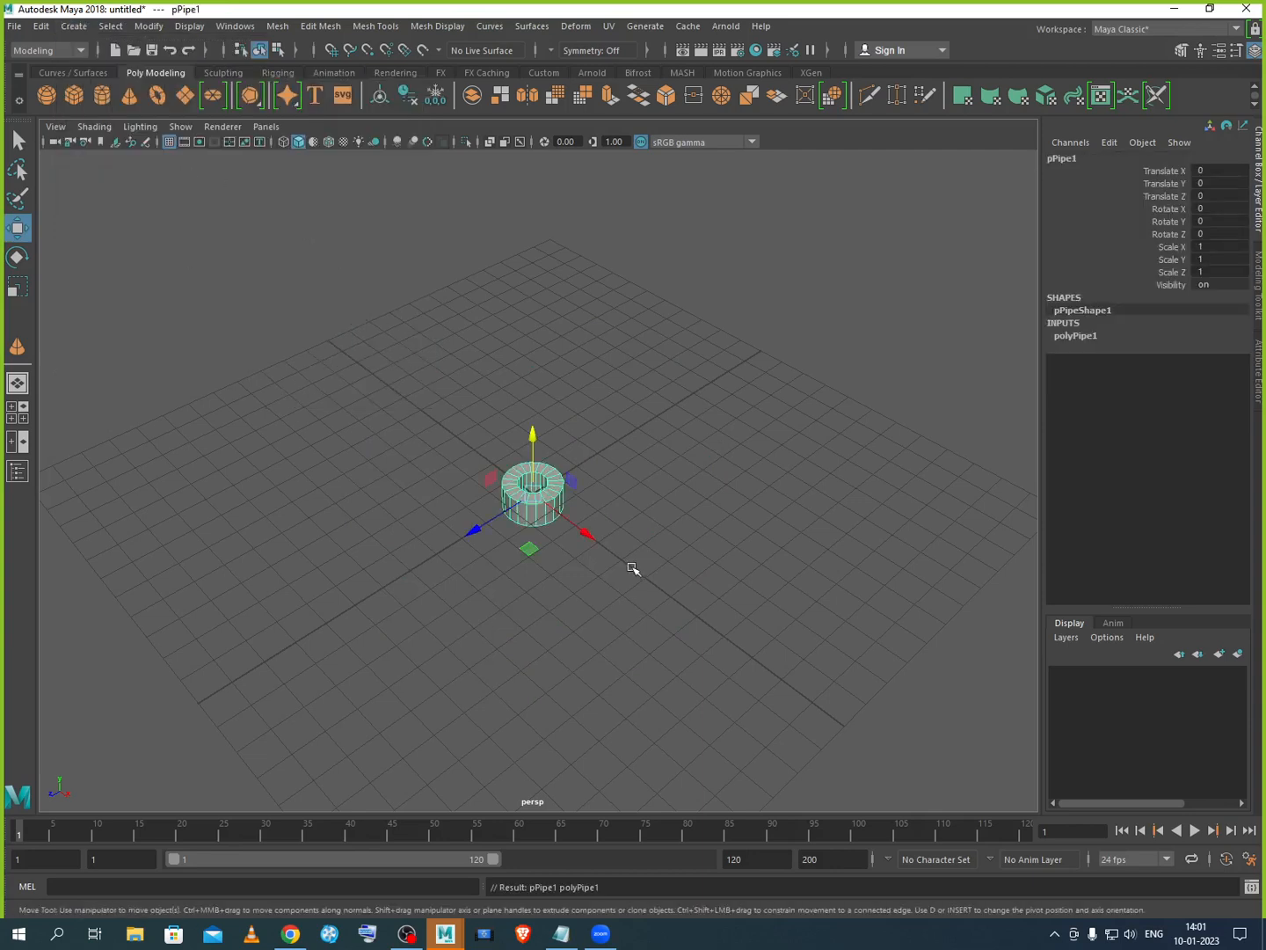
# Step: Move the pipe to Translate Z about -2.77 and place a polygon cylinder at Translate Z about 0.28 to compare the two shapes
pyautogui.moveTo(490, 530); pyautogui.dragTo(551, 493)
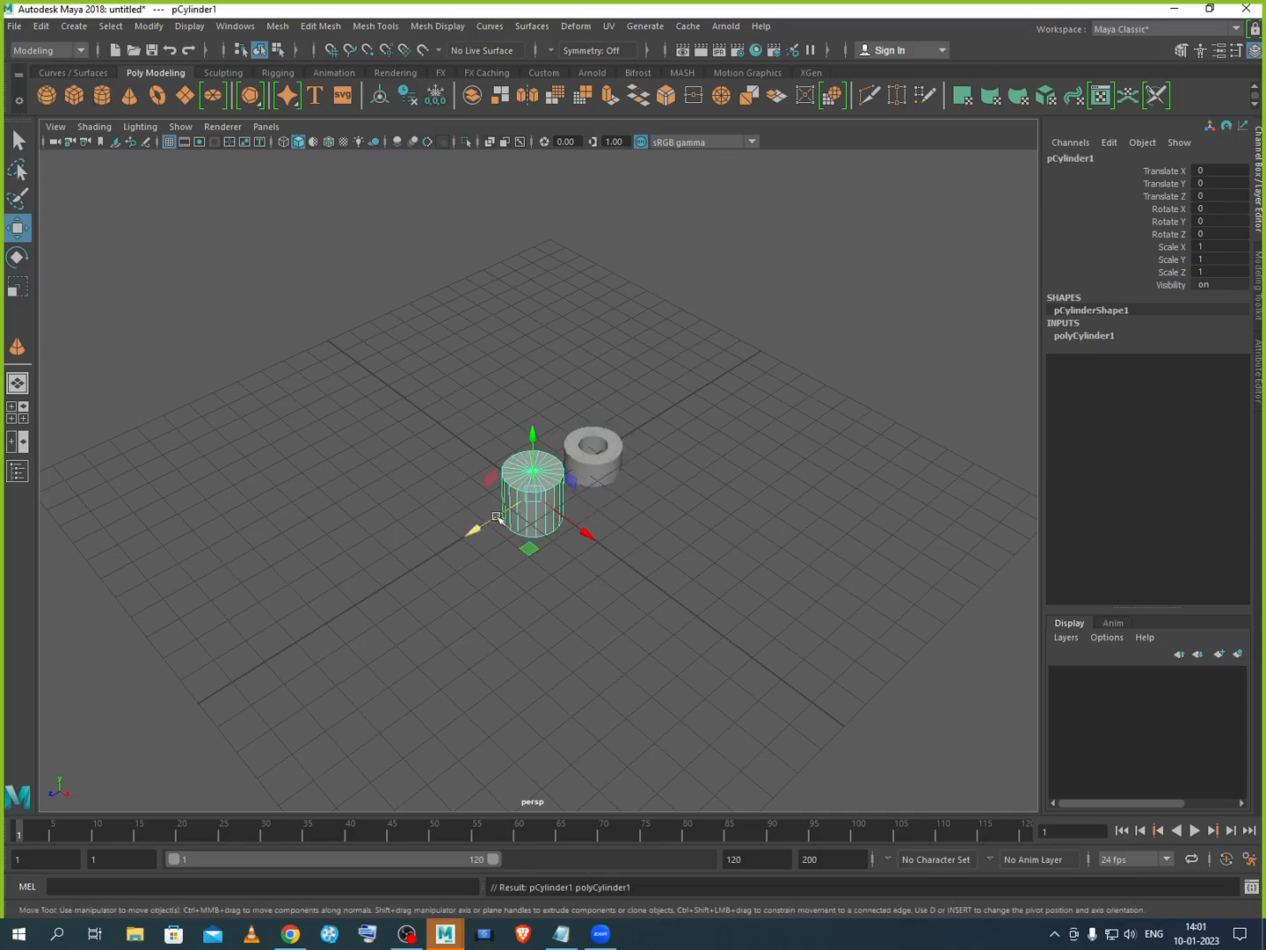
pyautogui.moveTo(495, 517); pyautogui.dragTo(485, 522)
pyautogui.scroll(8, 598, 511)
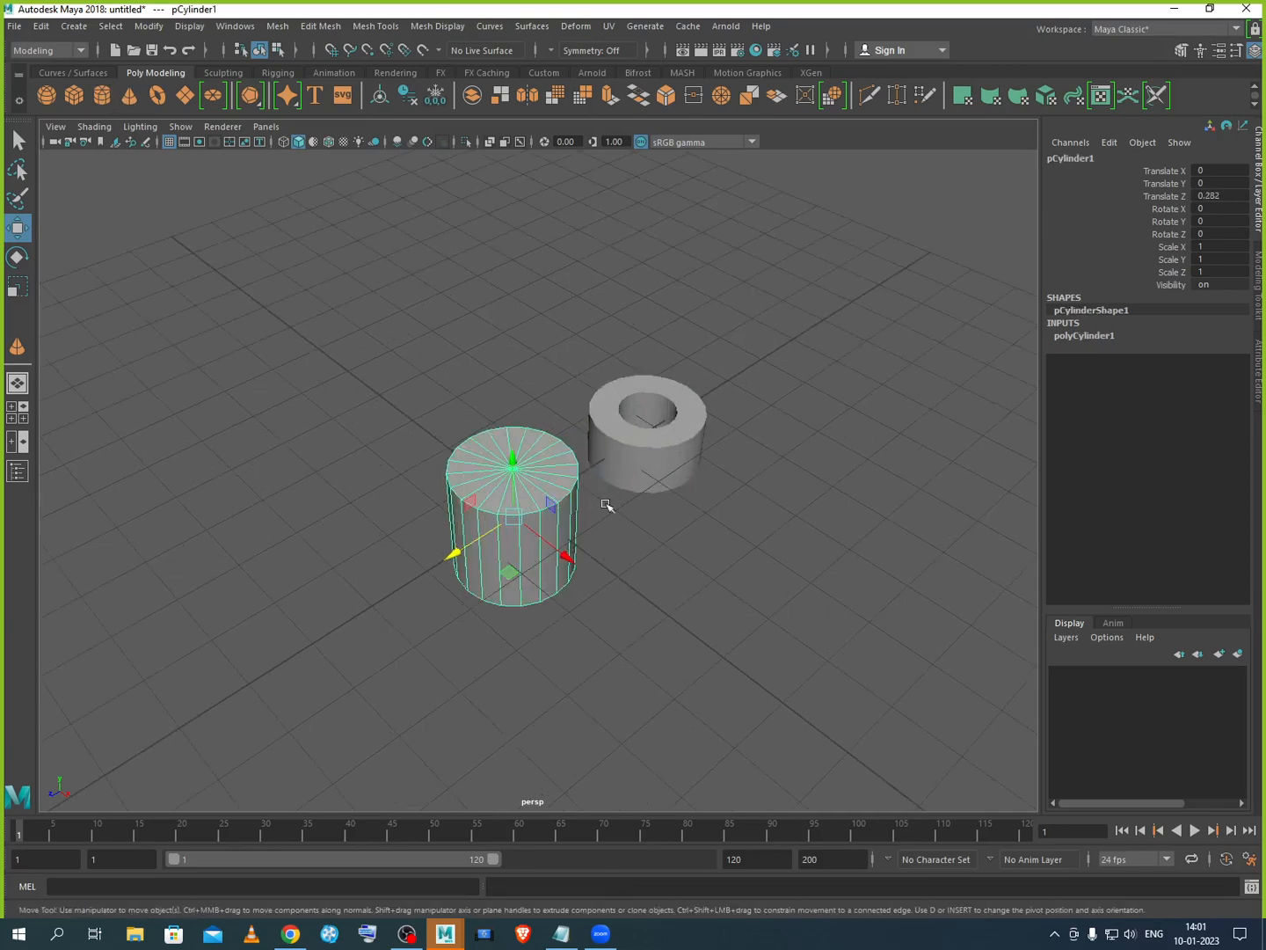
pyautogui.scroll(2, 685, 499)
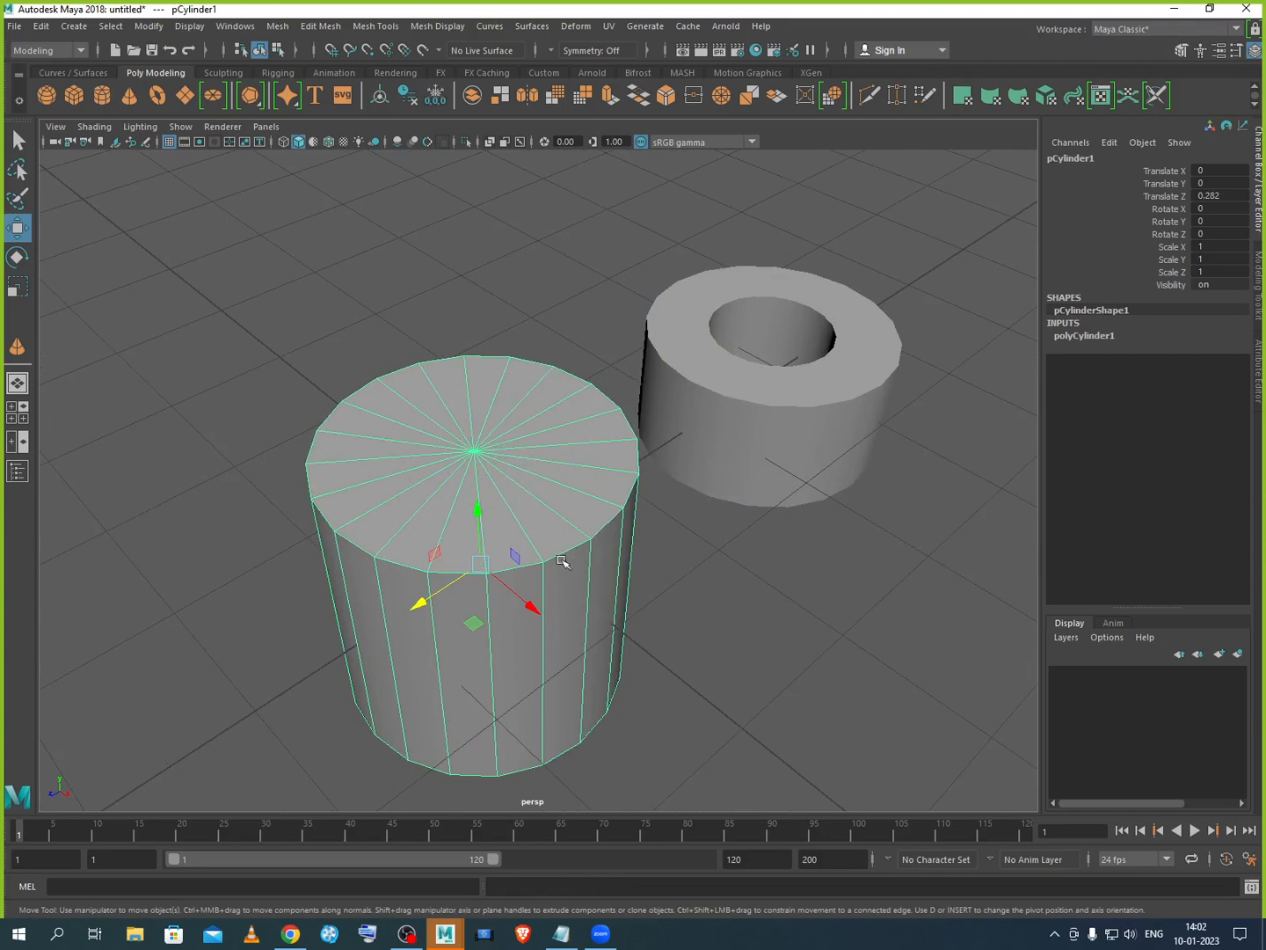
# Step: Delete the cylinder and move the pipe back to the grid centre at Translate Z about 0.01
pyautogui.press('Delete')
pyautogui.click(715, 443)
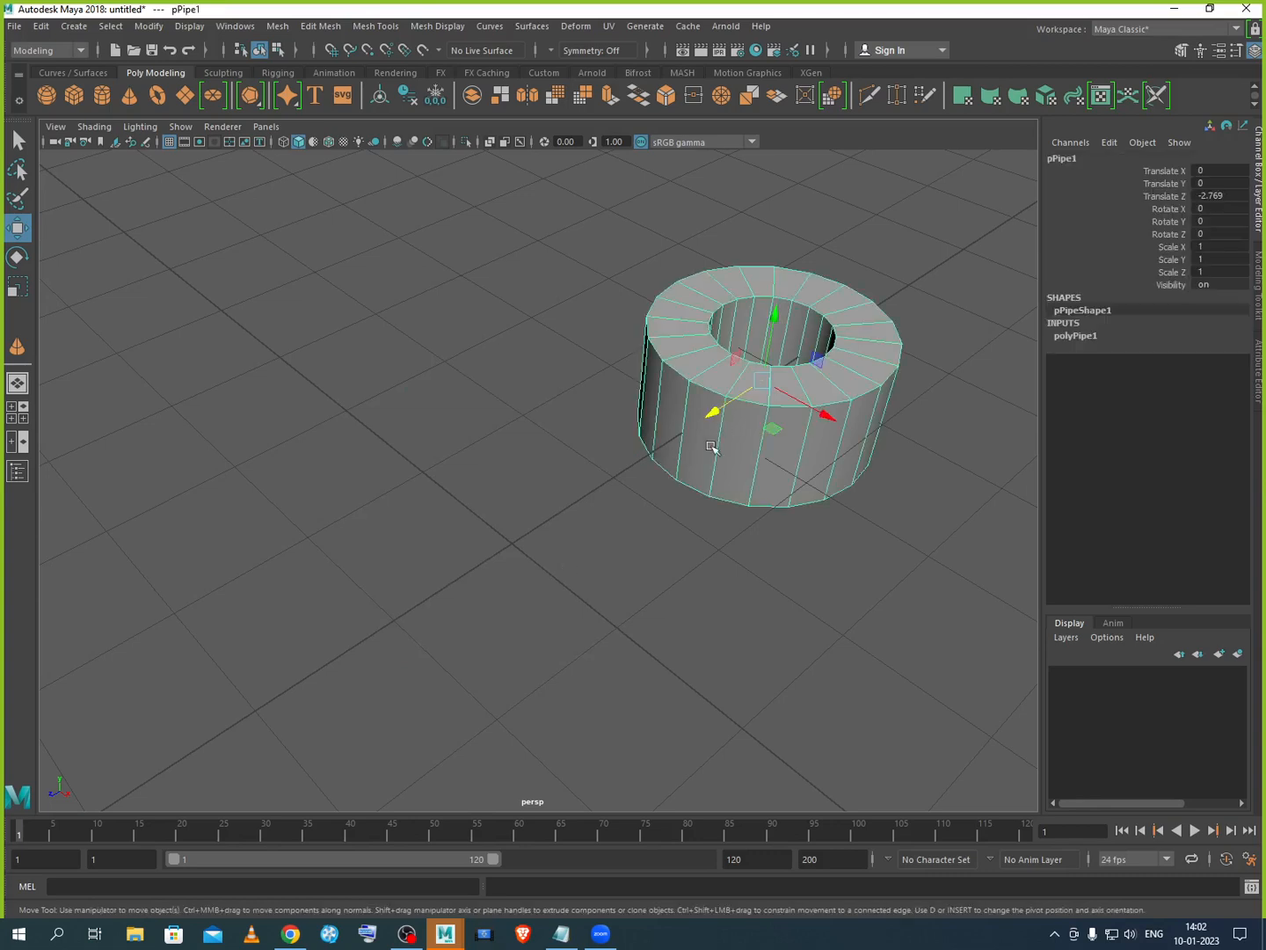
pyautogui.moveTo(711, 417); pyautogui.dragTo(431, 589)
# Step: Set the pipe's Radius to 2.9 and its Height to 8.8 in its creation parameters
pyautogui.click(1095, 338)
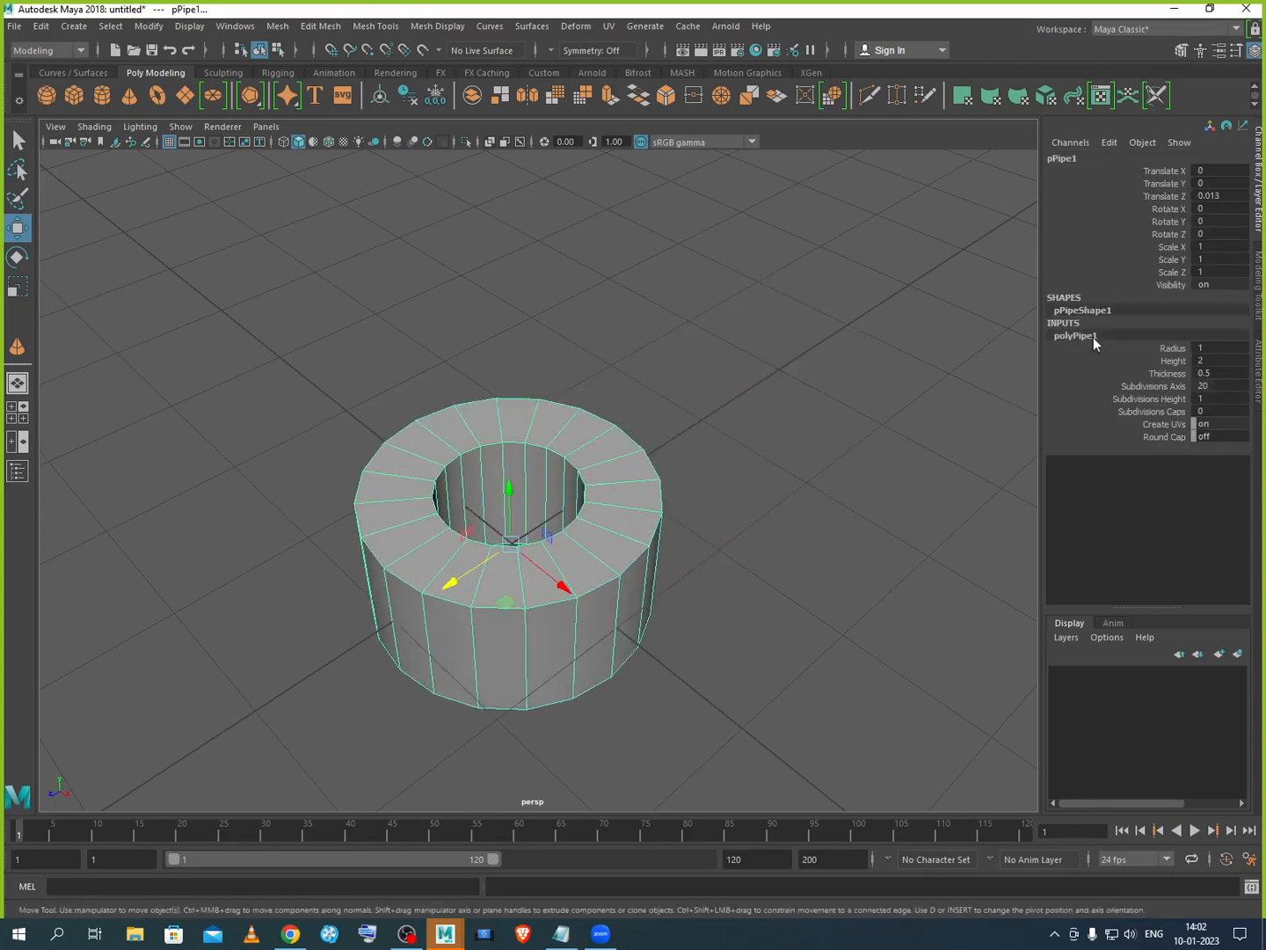
pyautogui.click(1177, 350)
pyautogui.moveTo(796, 545)
pyautogui.mouseDown(button='middle')
pyautogui.moveTo(844, 549)
pyautogui.moveTo(811, 548)
pyautogui.mouseUp(button='middle')
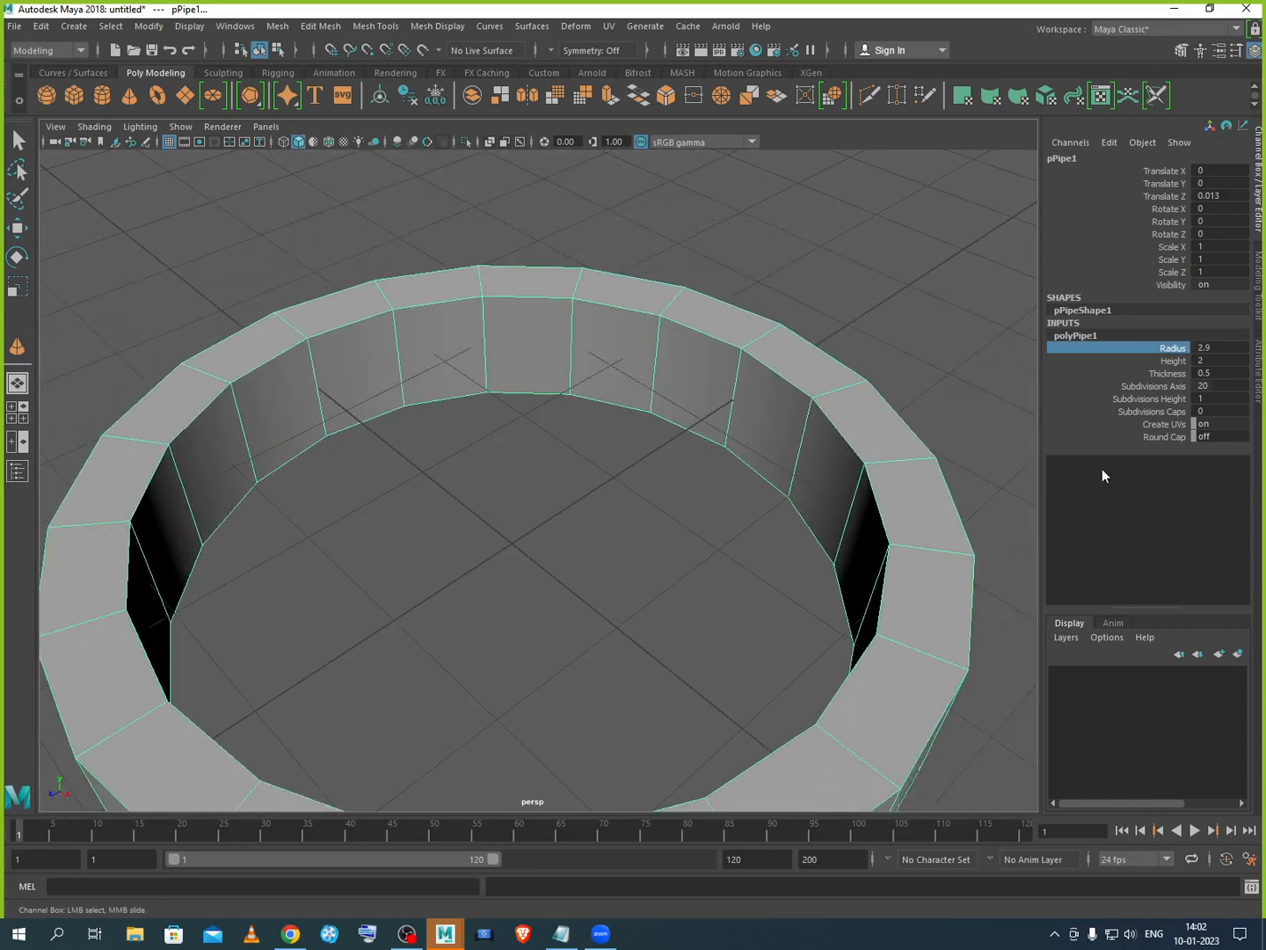
pyautogui.click(1155, 361)
pyautogui.moveTo(642, 645); pyautogui.dragTo(694, 660, button='middle')
pyautogui.press('f')
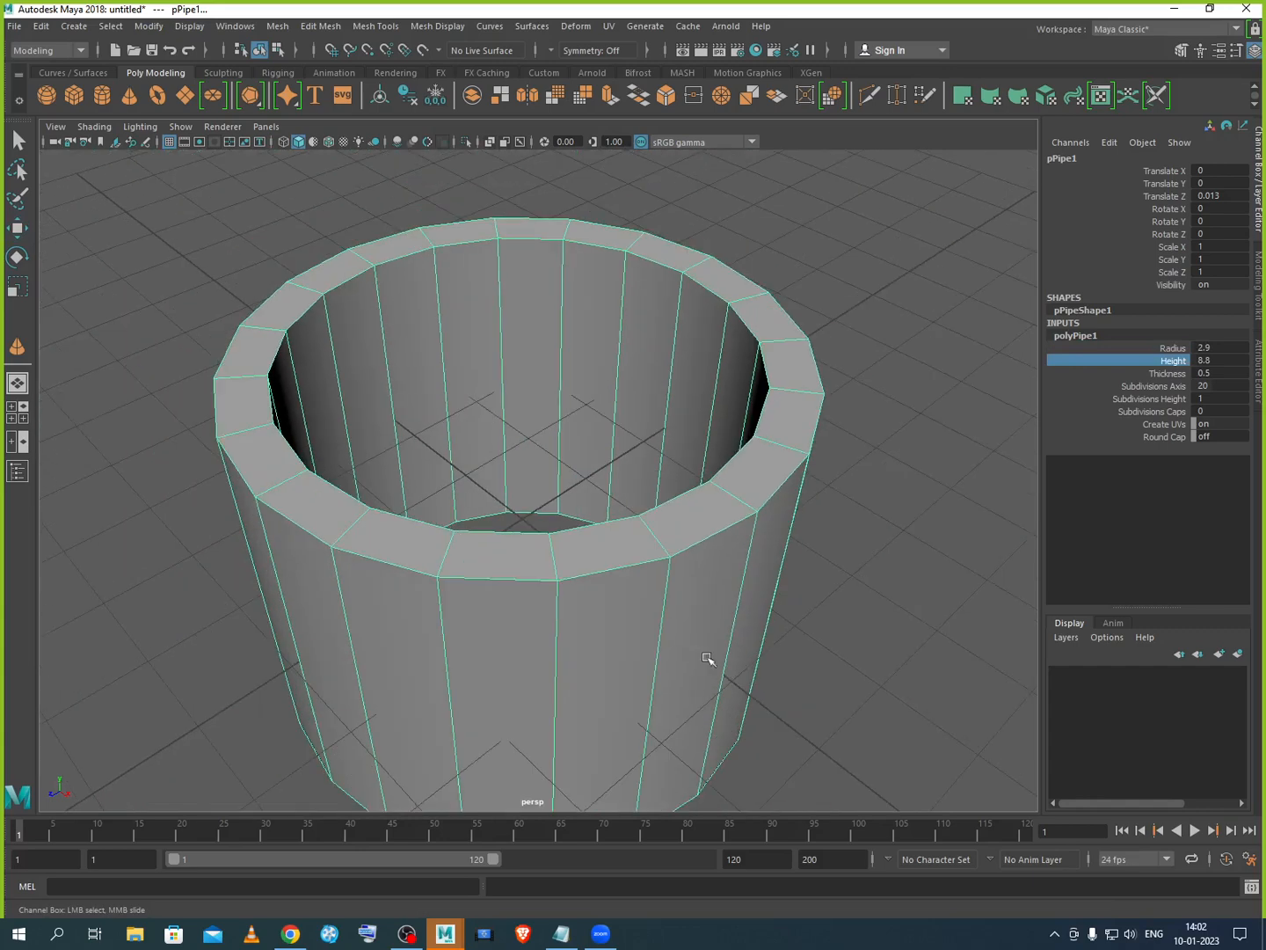
# Step: Set the pipe's Thickness to 1 in its creation parameters
pyautogui.click(1168, 376)
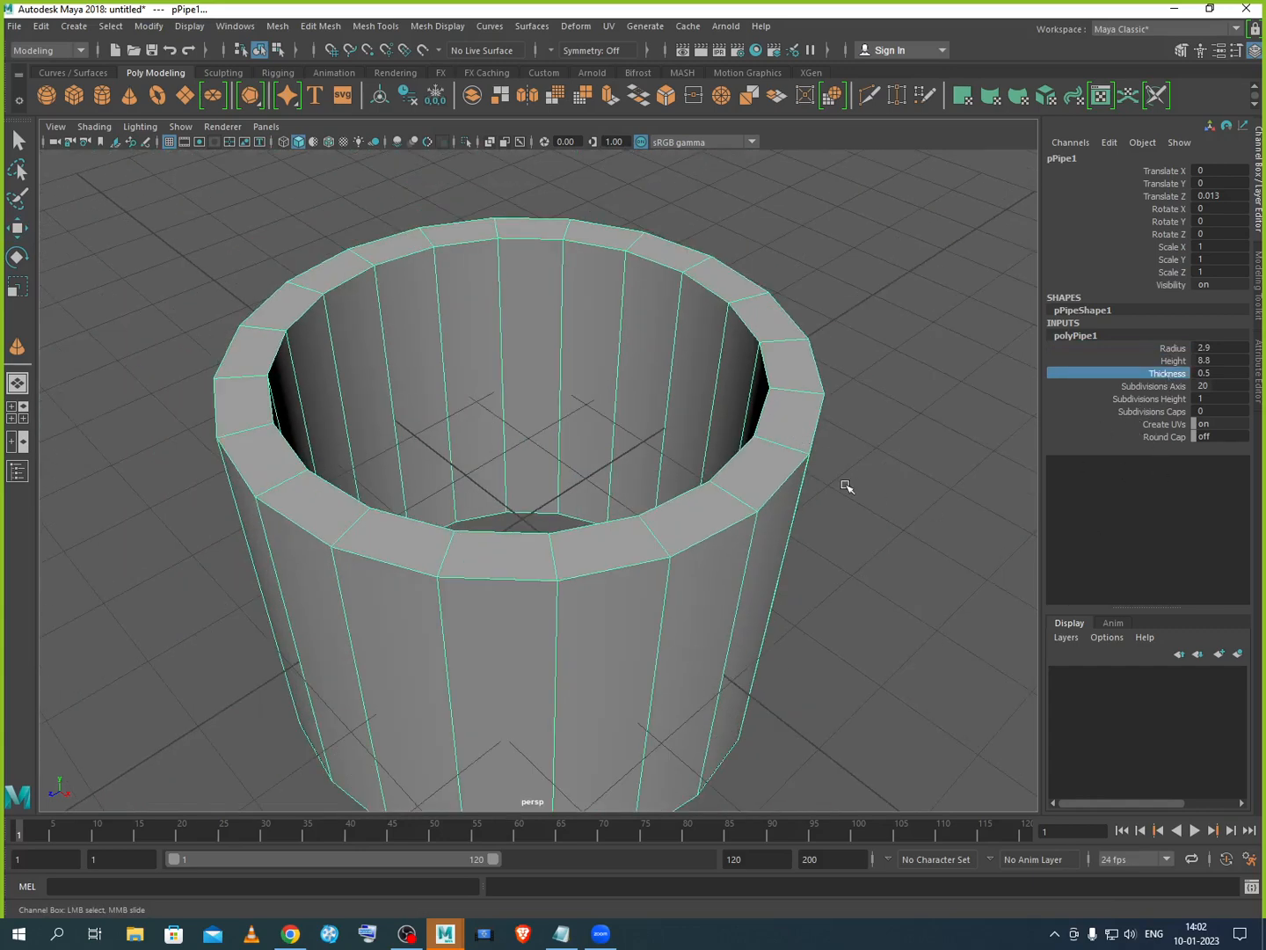
pyautogui.moveTo(842, 487); pyautogui.dragTo(856, 498, button='middle')
pyautogui.moveTo(859, 498); pyautogui.dragTo(848, 495, button='middle')
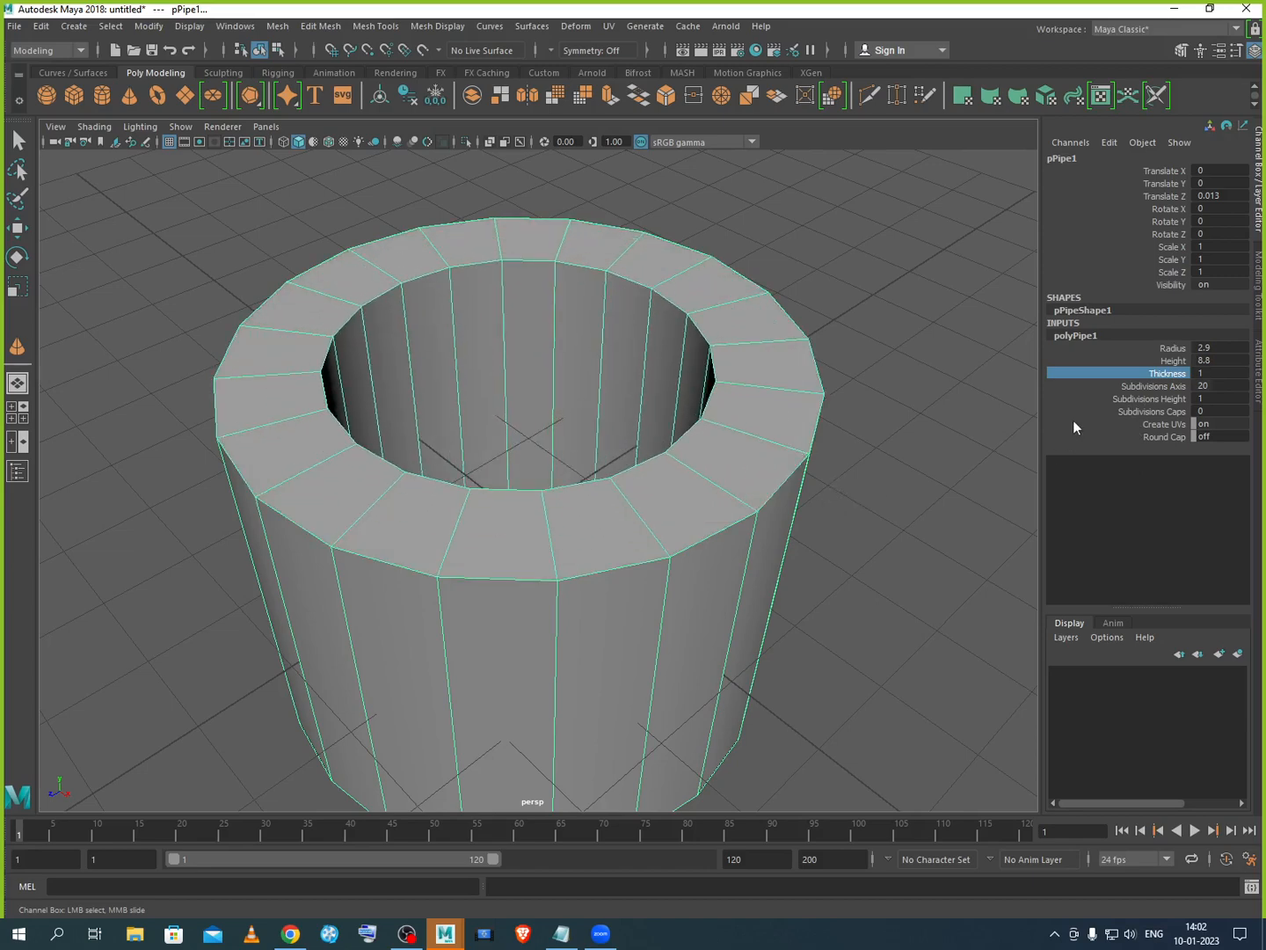
# Step: Set the pipe's Subdivisions Axis to 13, Subdivisions Height to 6 and Subdivisions Caps to 4
pyautogui.click(1143, 387)
pyautogui.moveTo(889, 579); pyautogui.dragTo(937, 609, button='middle')
pyautogui.click(1153, 401)
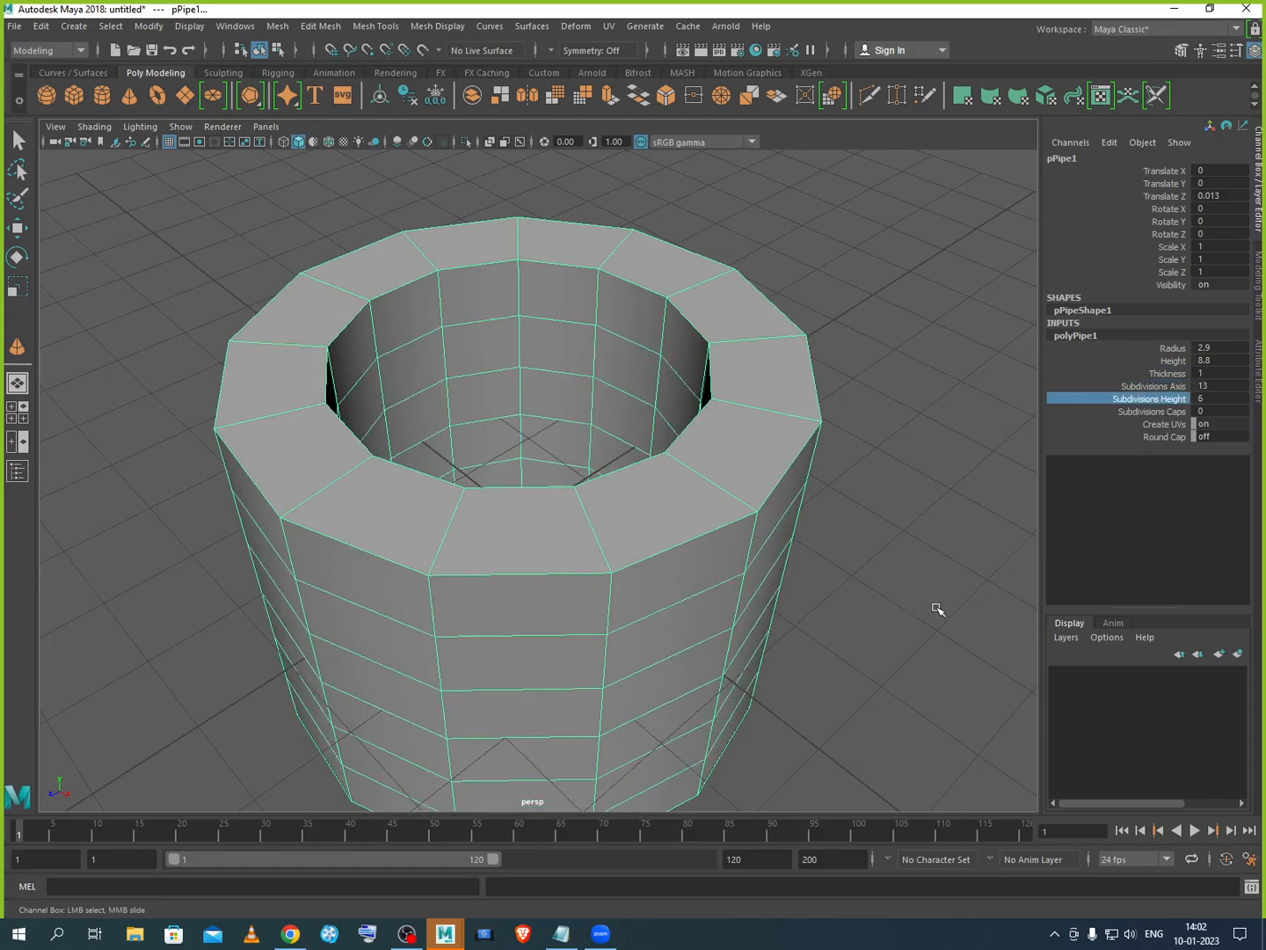
pyautogui.click(1174, 415)
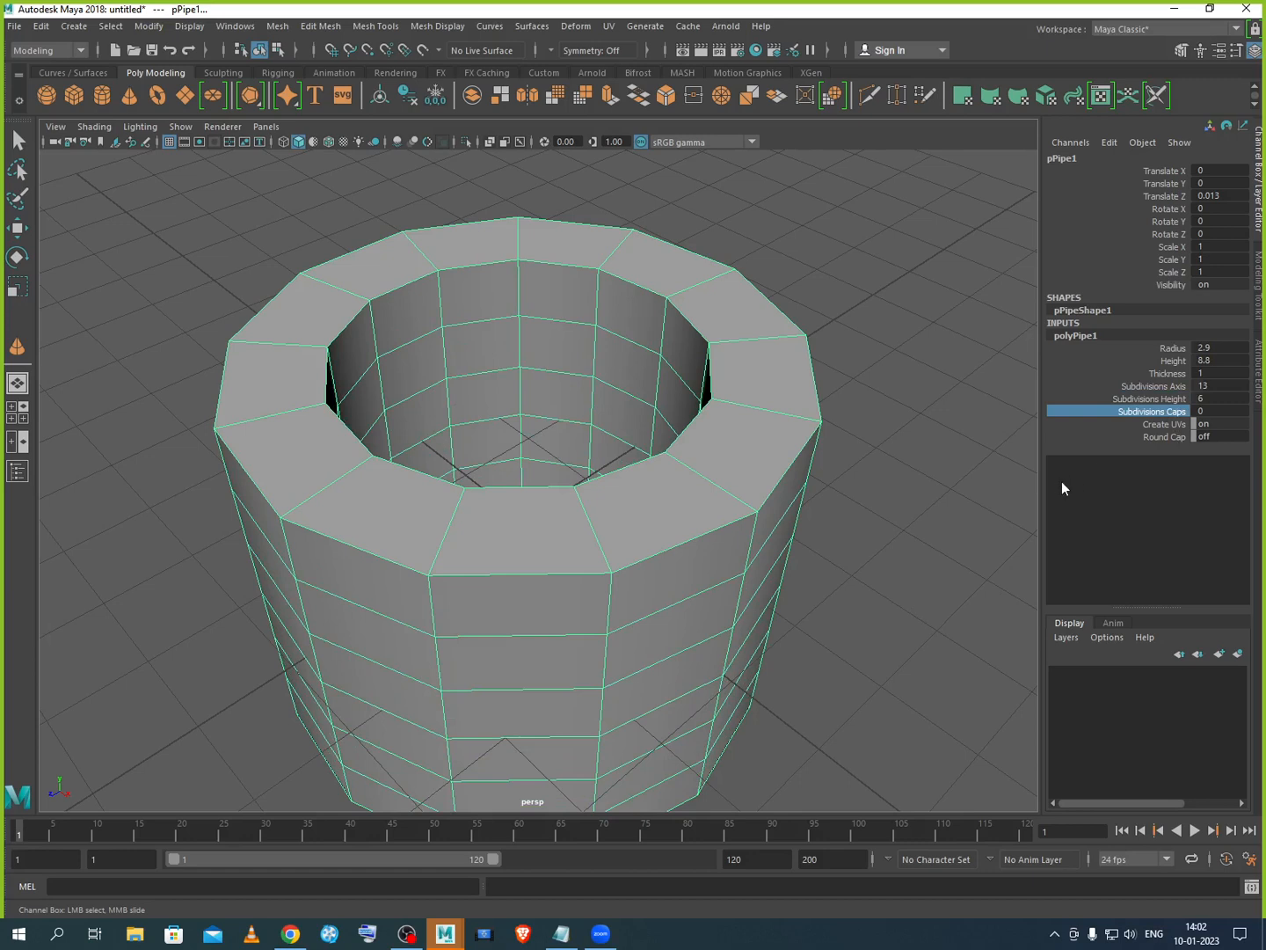
pyautogui.moveTo(875, 551); pyautogui.dragTo(904, 551, button='middle')
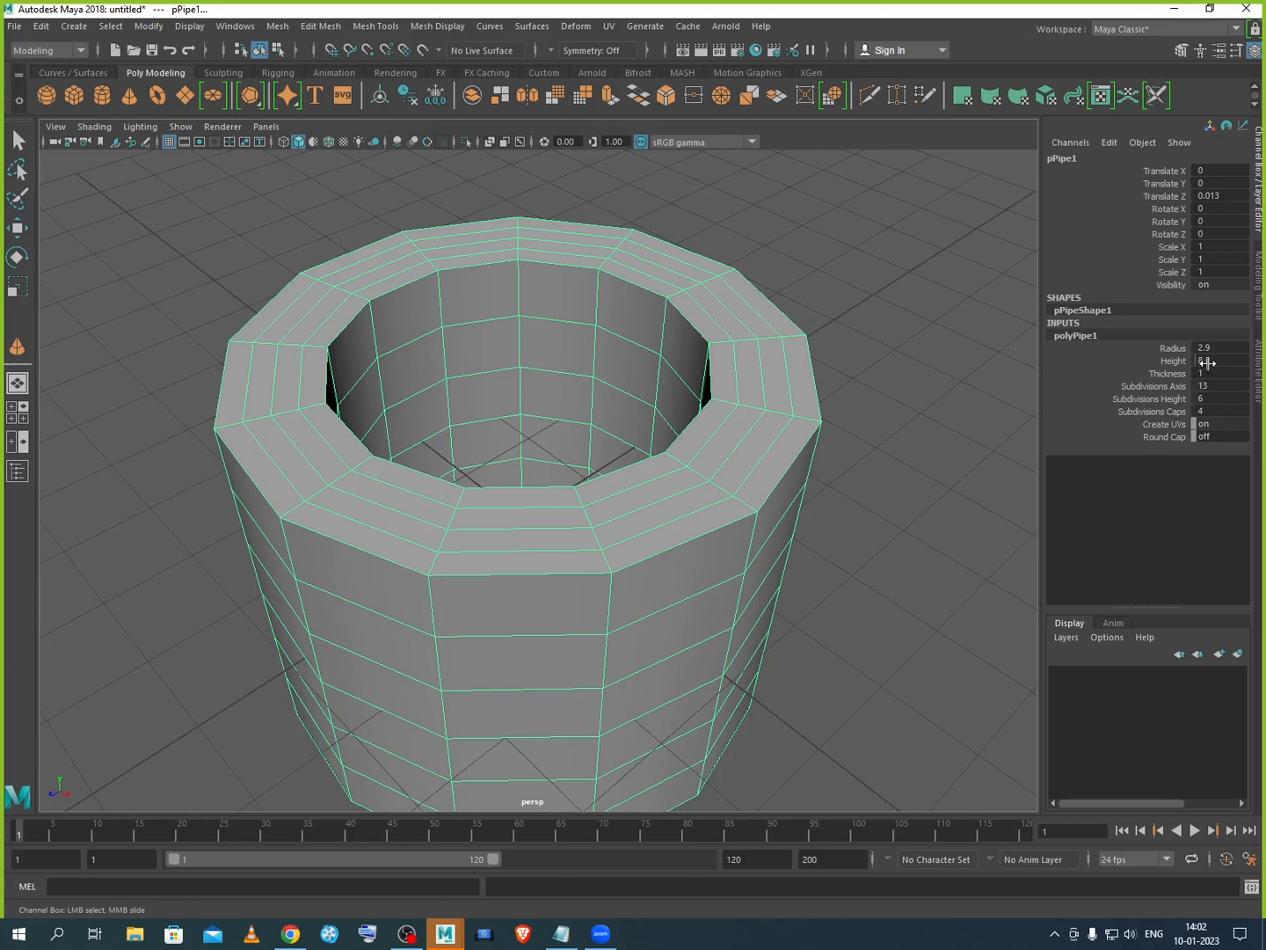
# Step: Delete the pipe and create a polygon helix at the origin
pyautogui.scroll(-3, 724, 493)
pyautogui.press('w')
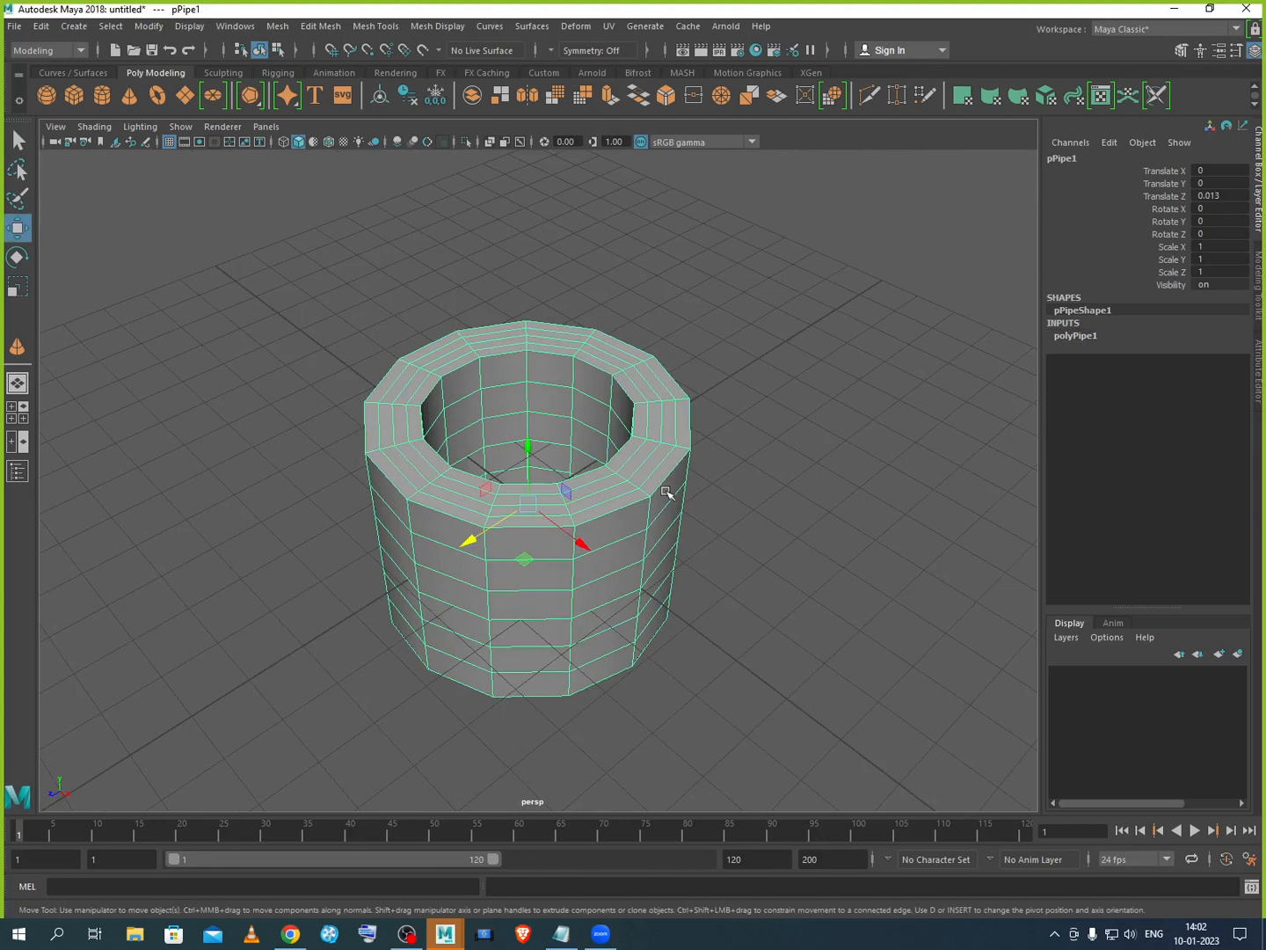
pyautogui.press('Delete')
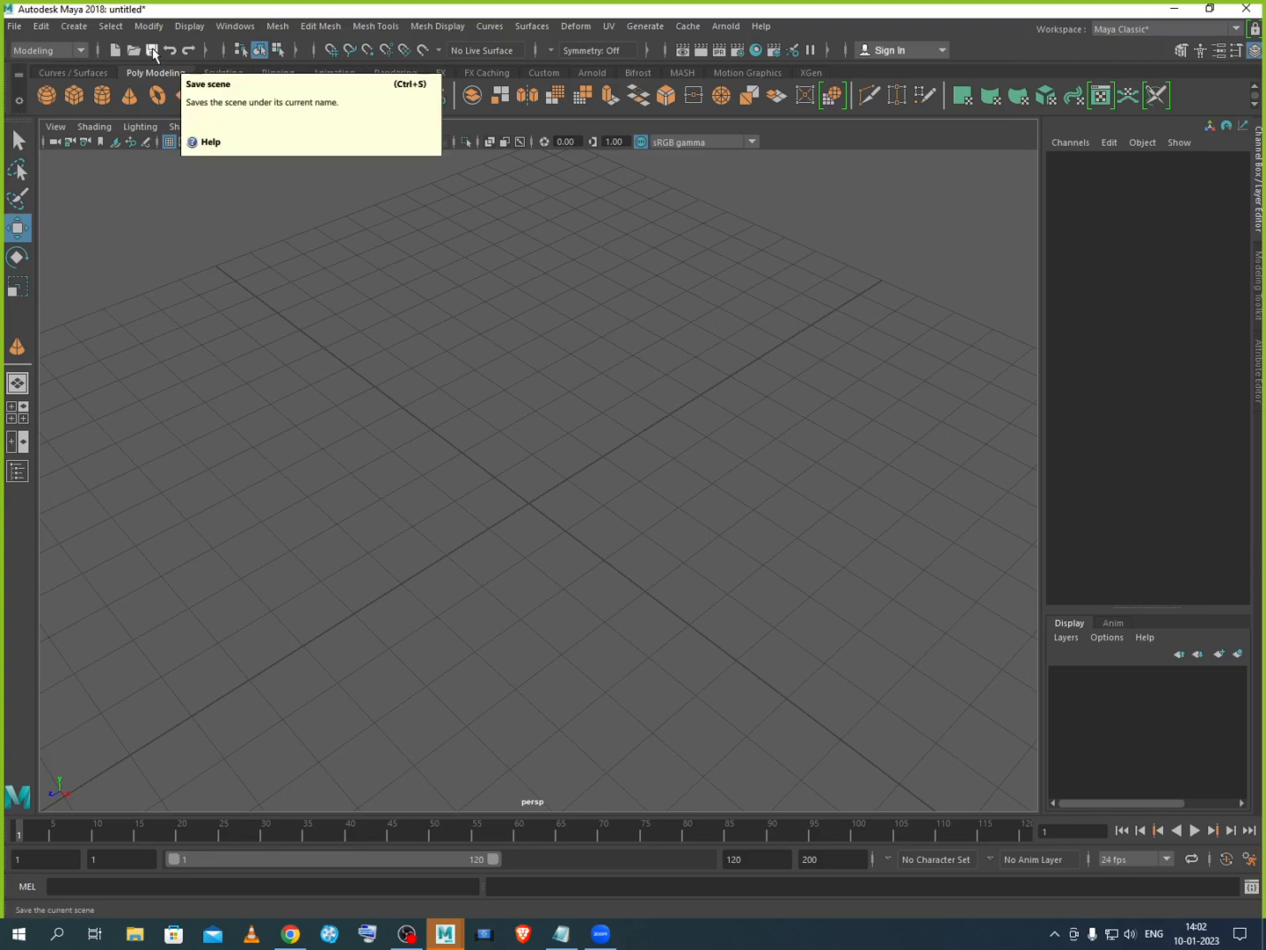
pyautogui.click(122, 26)
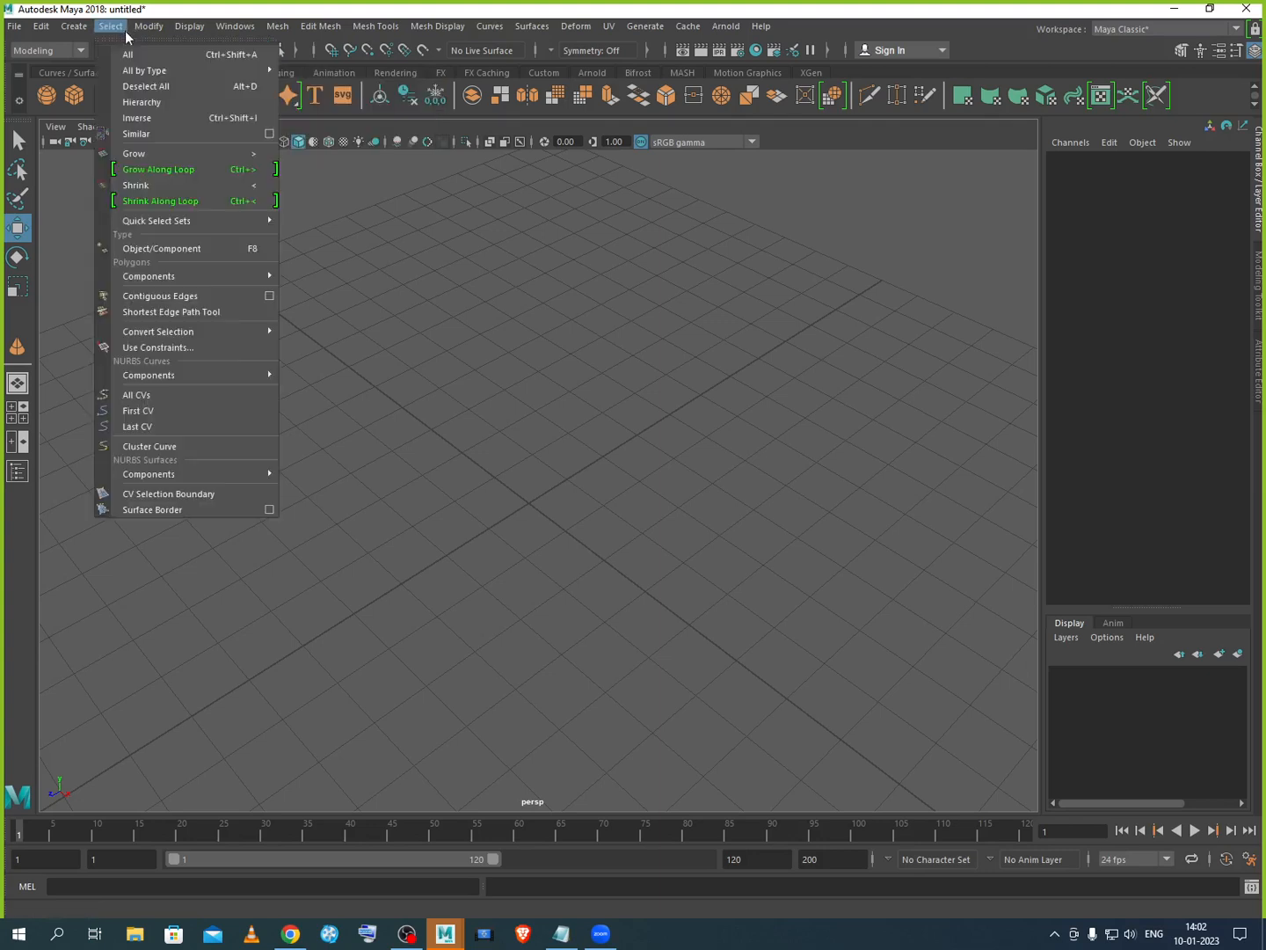
pyautogui.moveTo(84, 34)
pyautogui.moveTo(111, 87)
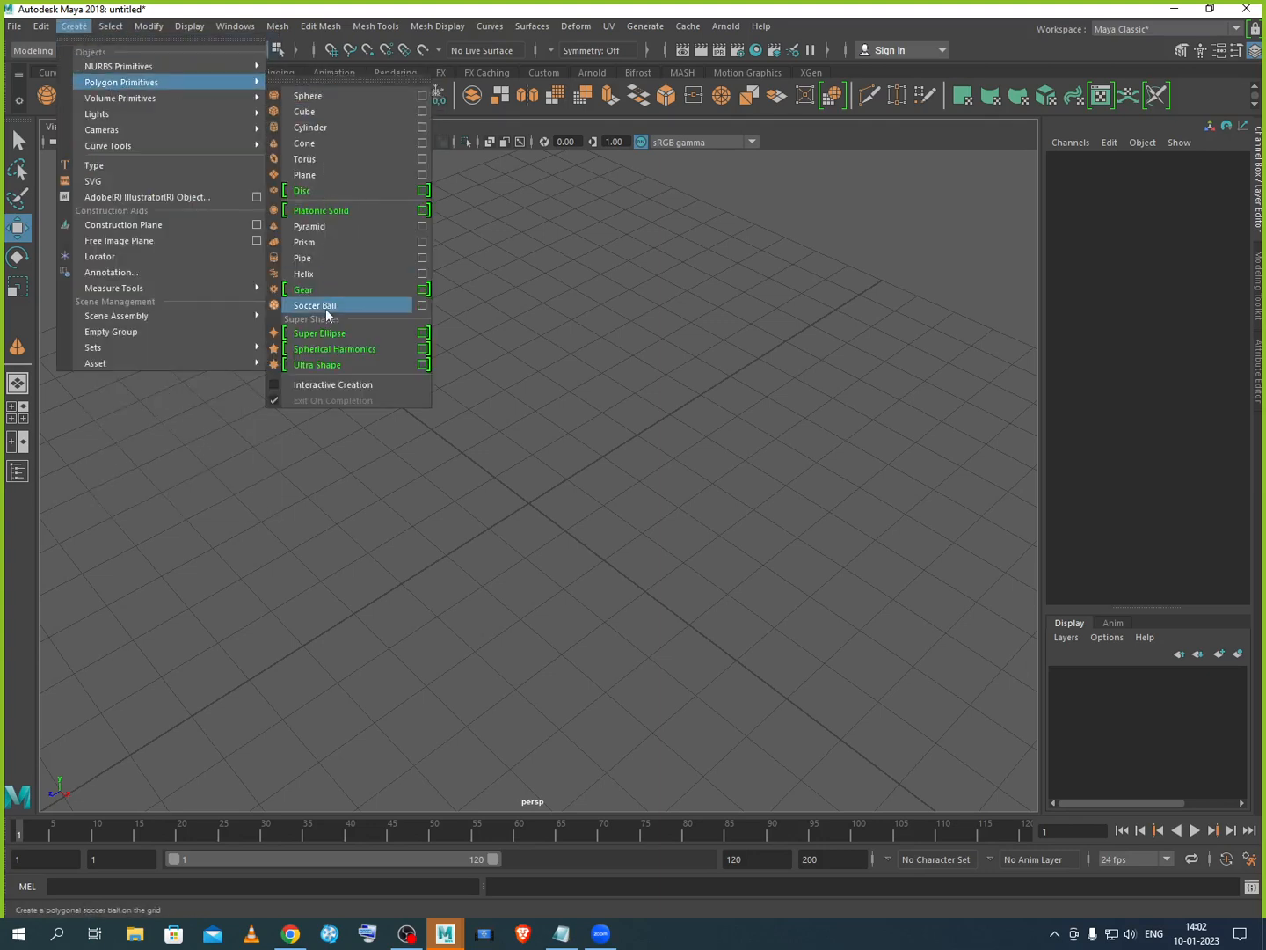
pyautogui.click(328, 275)
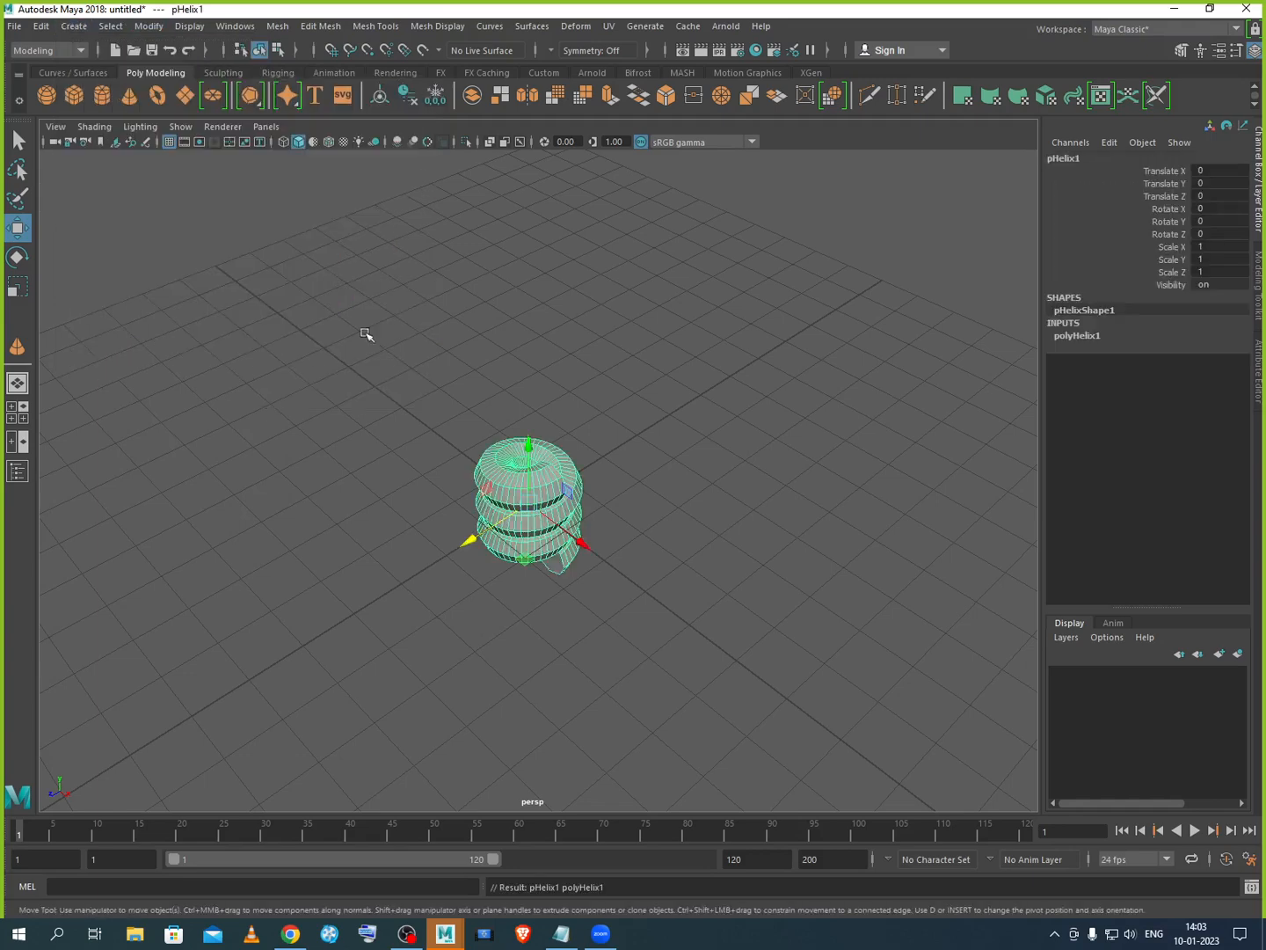
# Step: Set the helix's Coils to 6.9, Height to 5.4 and Width to 3.2 in its creation parameters
pyautogui.scroll(4, 555, 561)
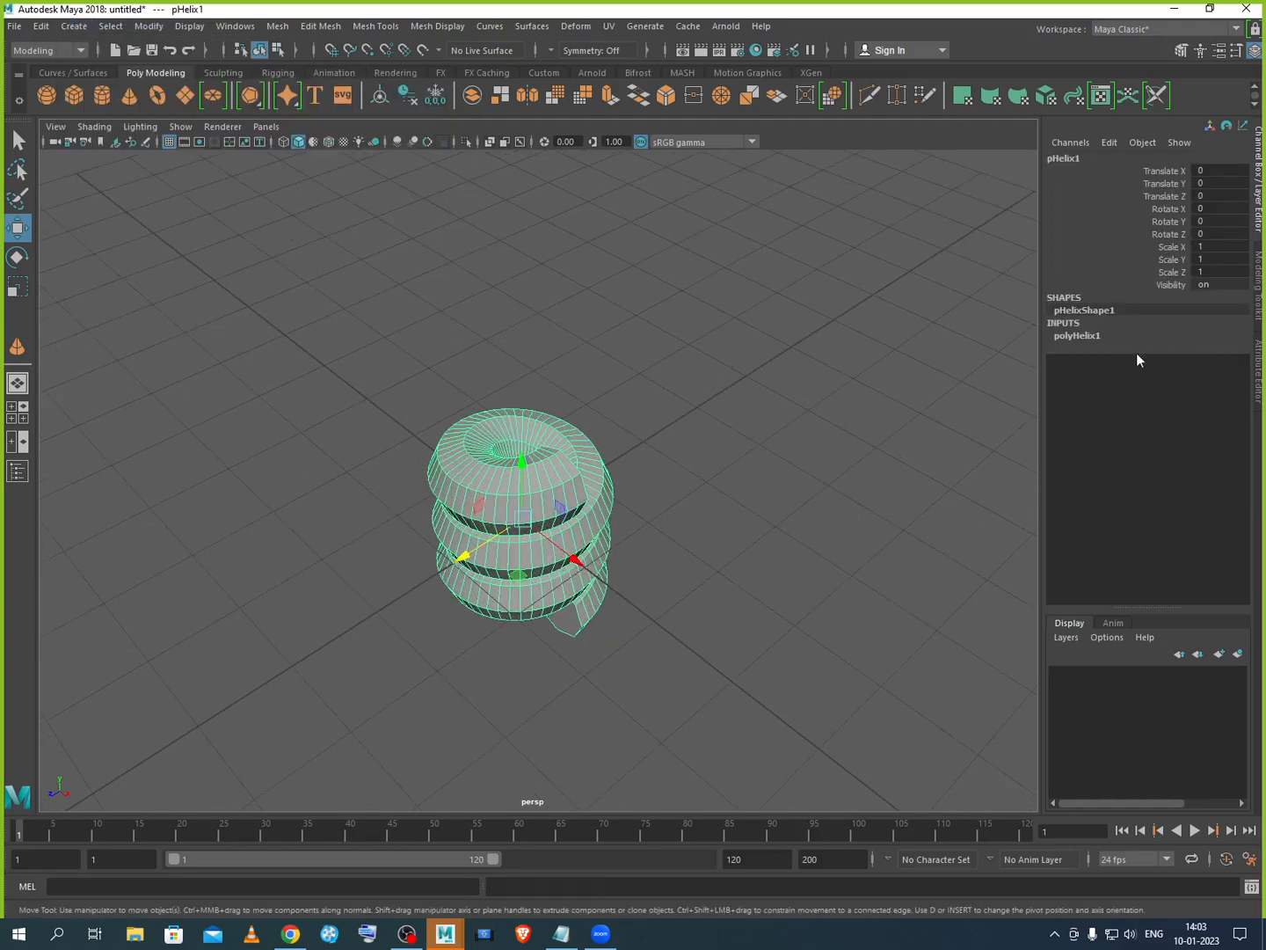
pyautogui.click(1098, 337)
pyautogui.click(1181, 348)
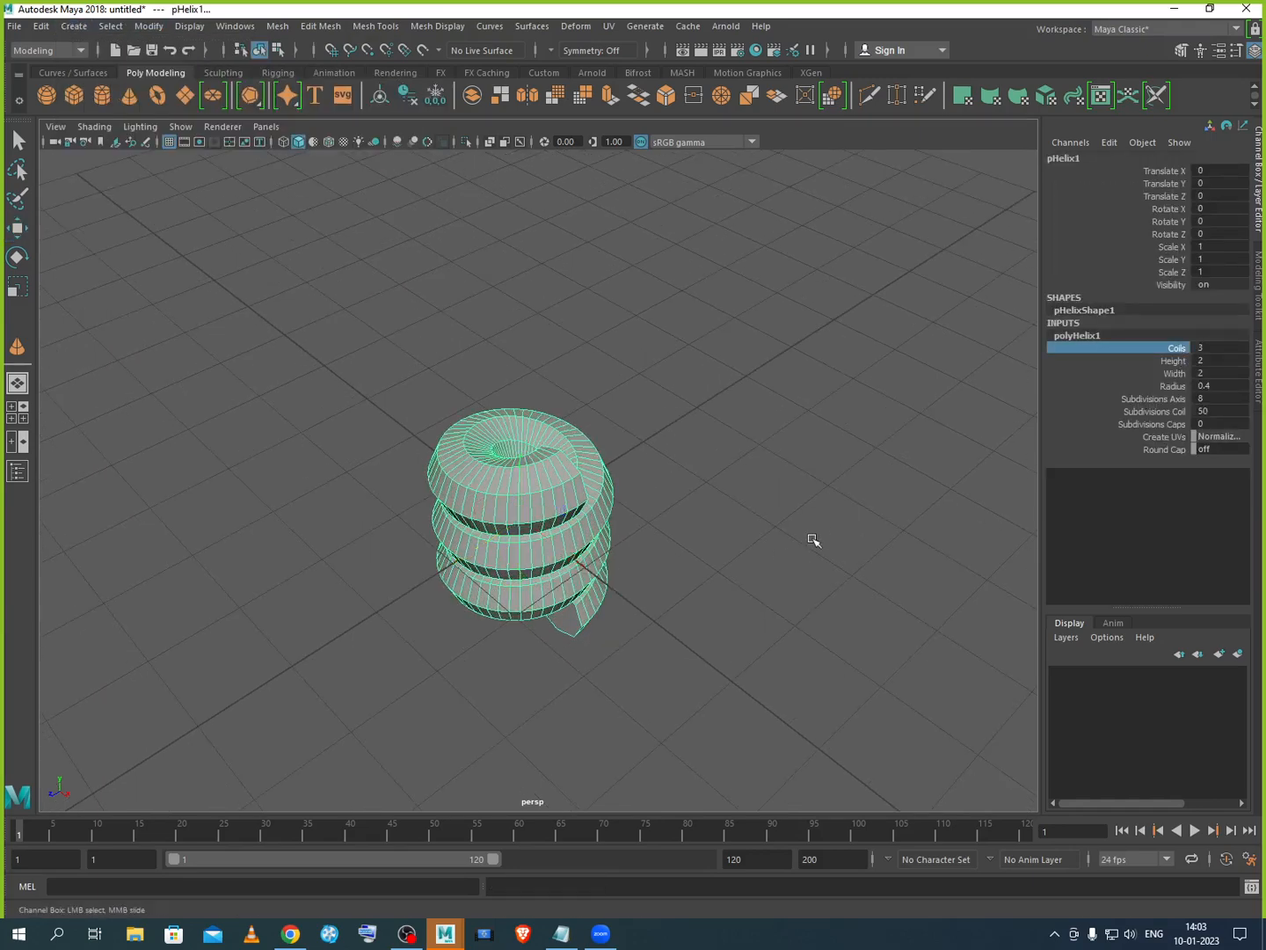
pyautogui.moveTo(812, 541); pyautogui.dragTo(895, 550, button='middle')
pyautogui.click(1173, 360)
pyautogui.click(1164, 374)
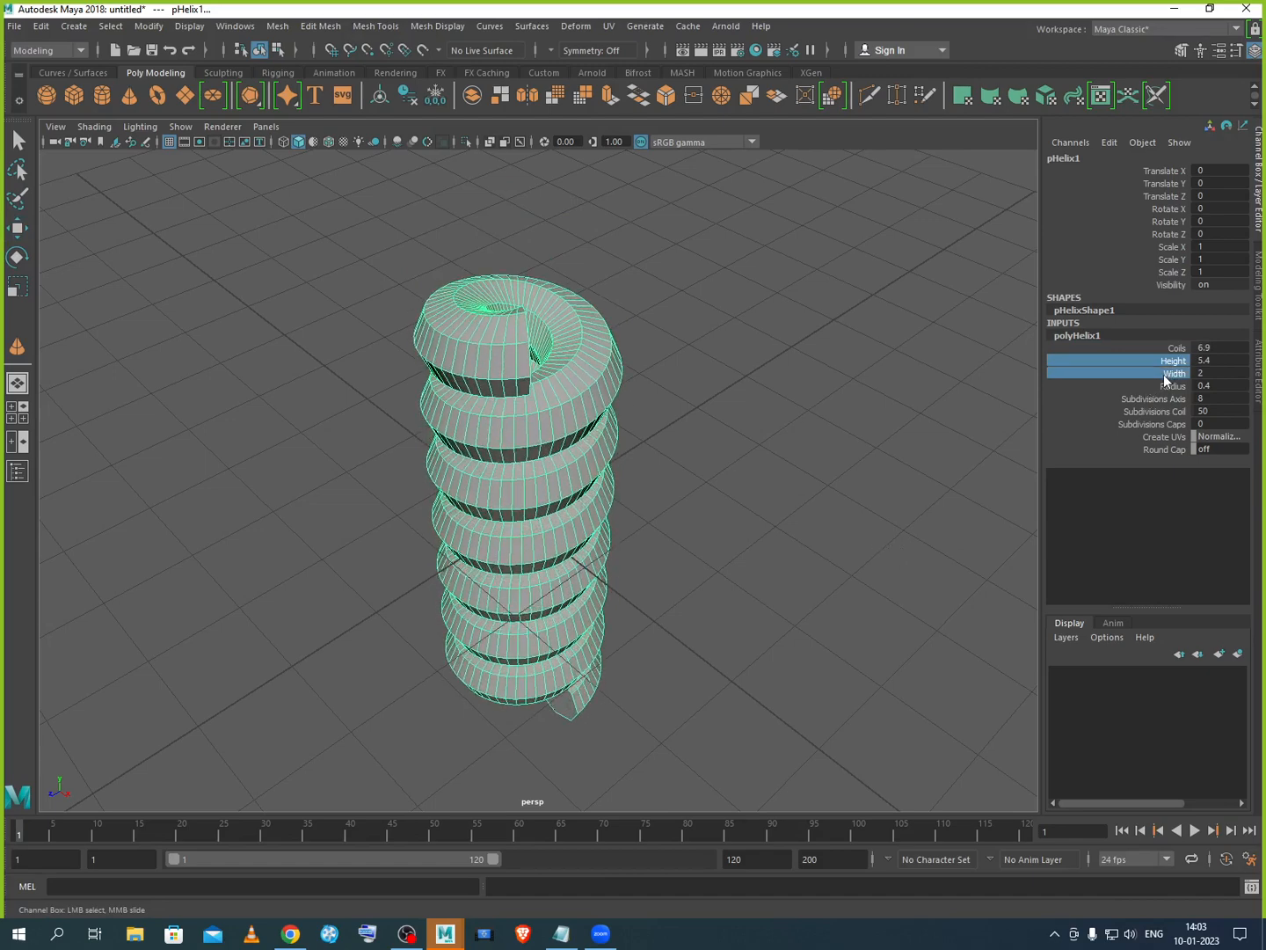
pyautogui.moveTo(849, 488); pyautogui.dragTo(868, 570, button='middle')
# Step: Set the helix's Radius to 0.11 and its Subdivisions Axis to 3
pyautogui.click(1175, 386)
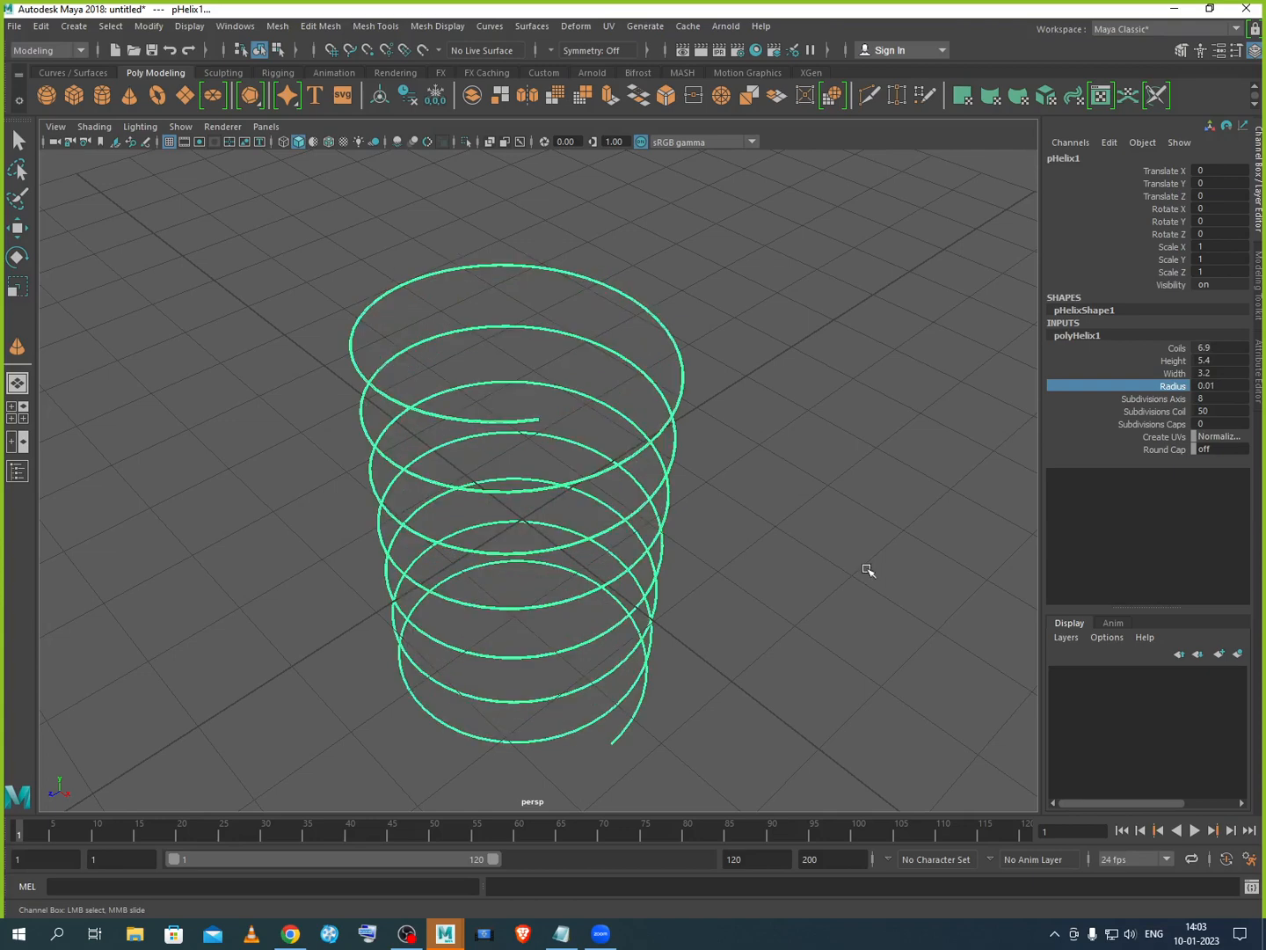
pyautogui.moveTo(713, 607); pyautogui.dragTo(712, 607, button='middle')
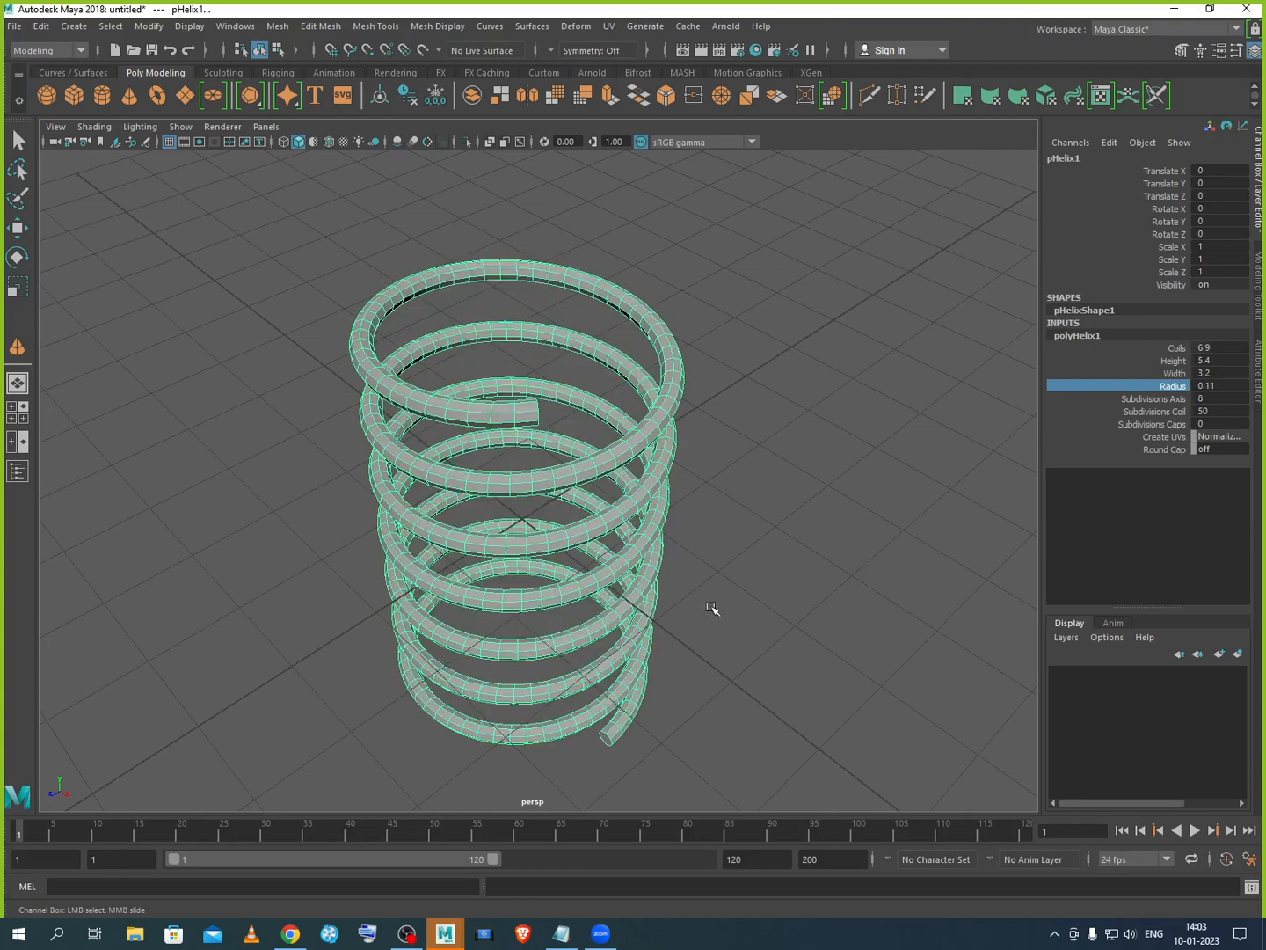
pyautogui.click(1174, 401)
pyautogui.moveTo(875, 554); pyautogui.dragTo(829, 554, button='middle')
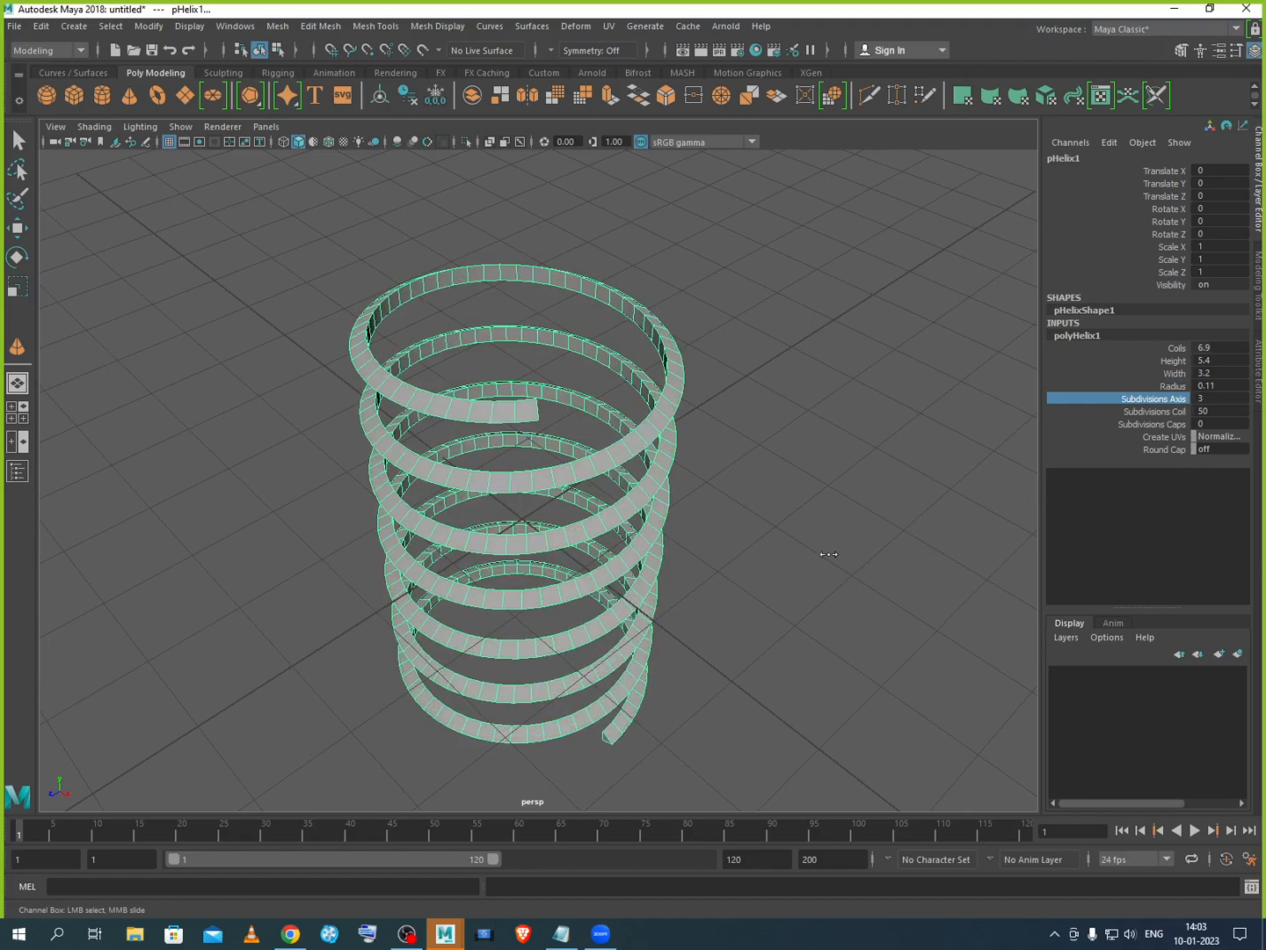
# Step: Set the helix's Subdivisions Caps to 3 while examining the end of the coil up close
pyautogui.click(1149, 424)
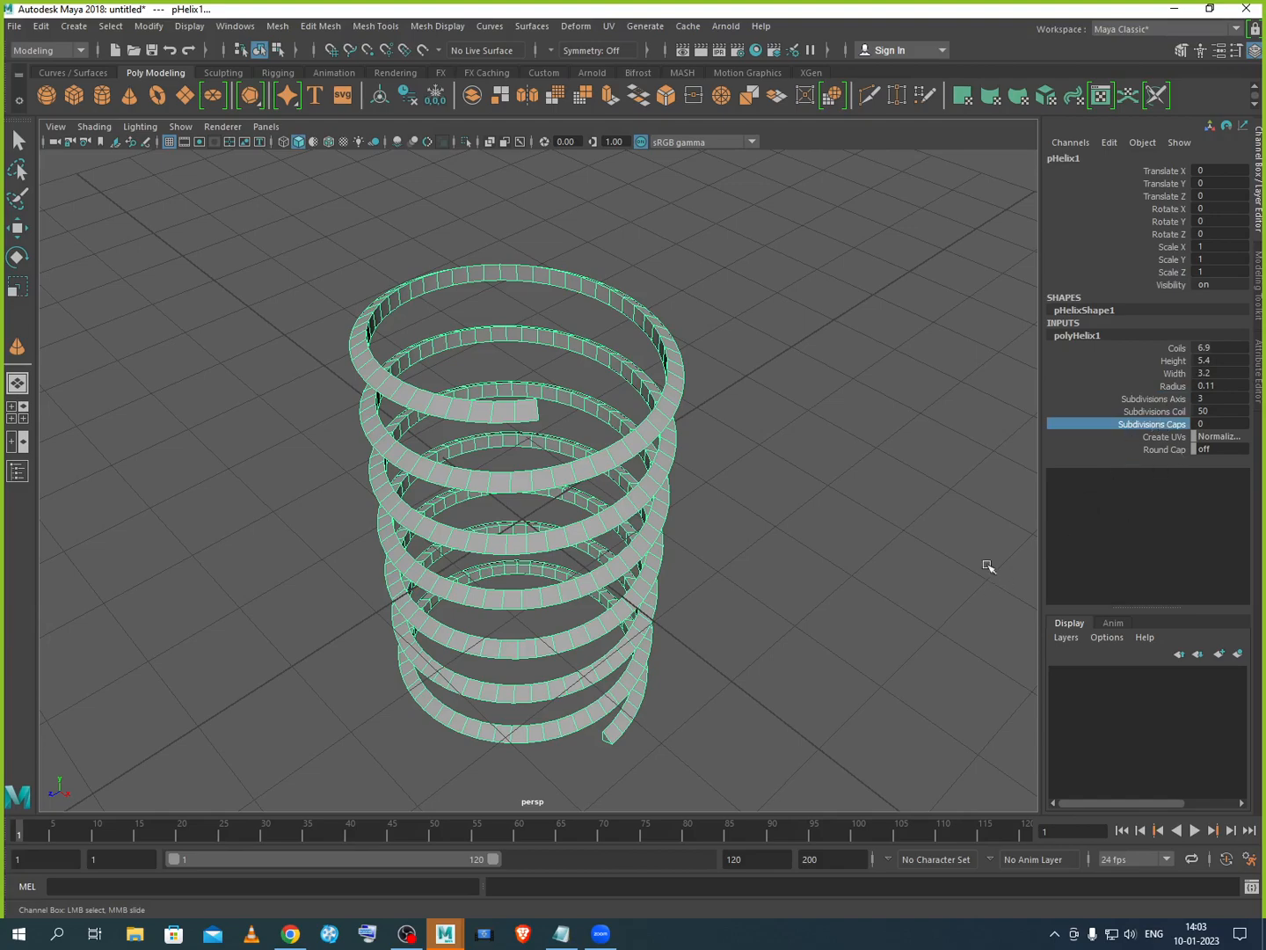
pyautogui.scroll(2, 649, 416)
pyautogui.scroll(3, 625, 439)
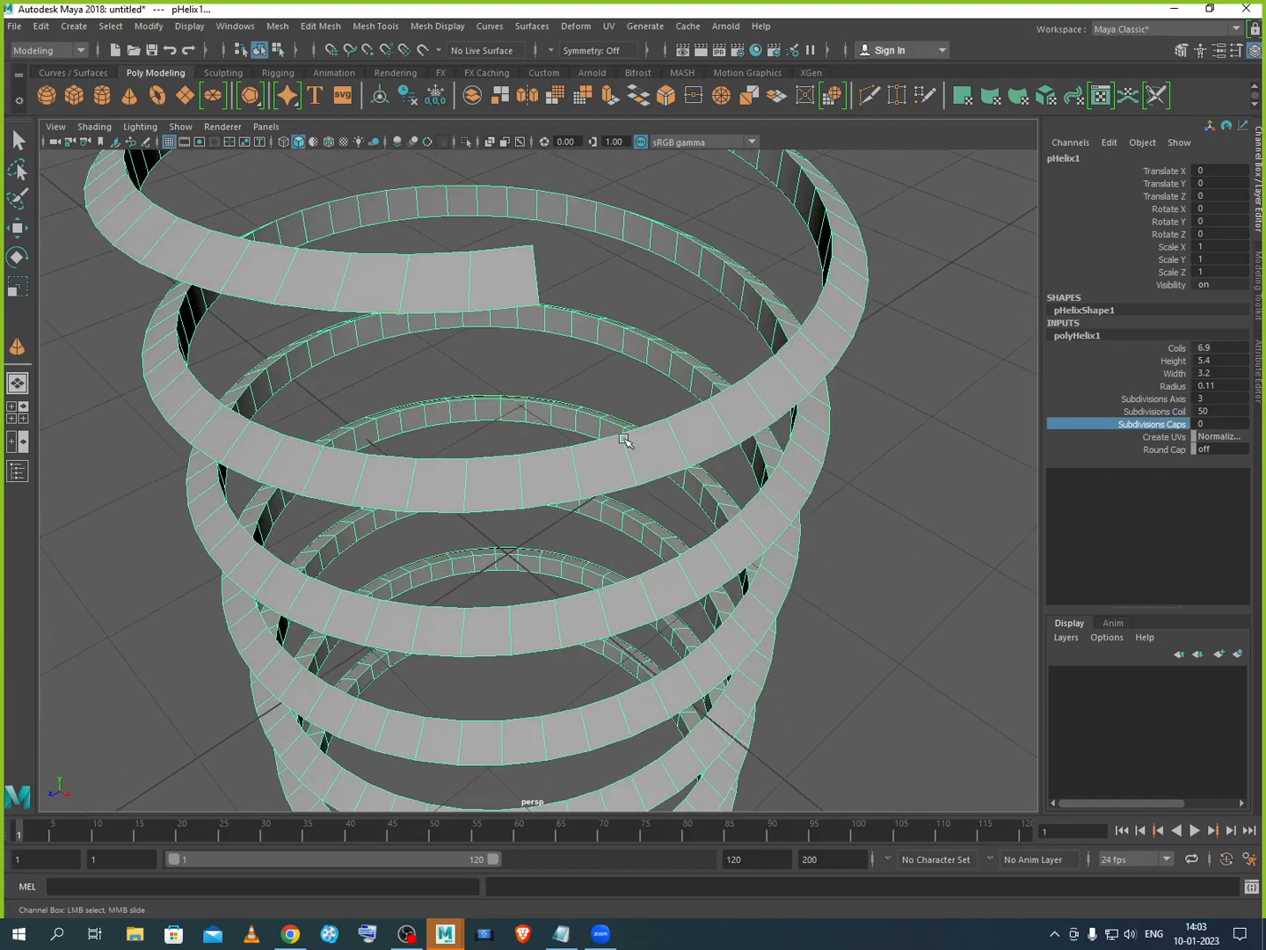
pyautogui.keyDown('alt'); pyautogui.moveTo(638, 448); pyautogui.dragTo(488, 447); pyautogui.keyUp('alt')
pyautogui.scroll(3, 252, 165)
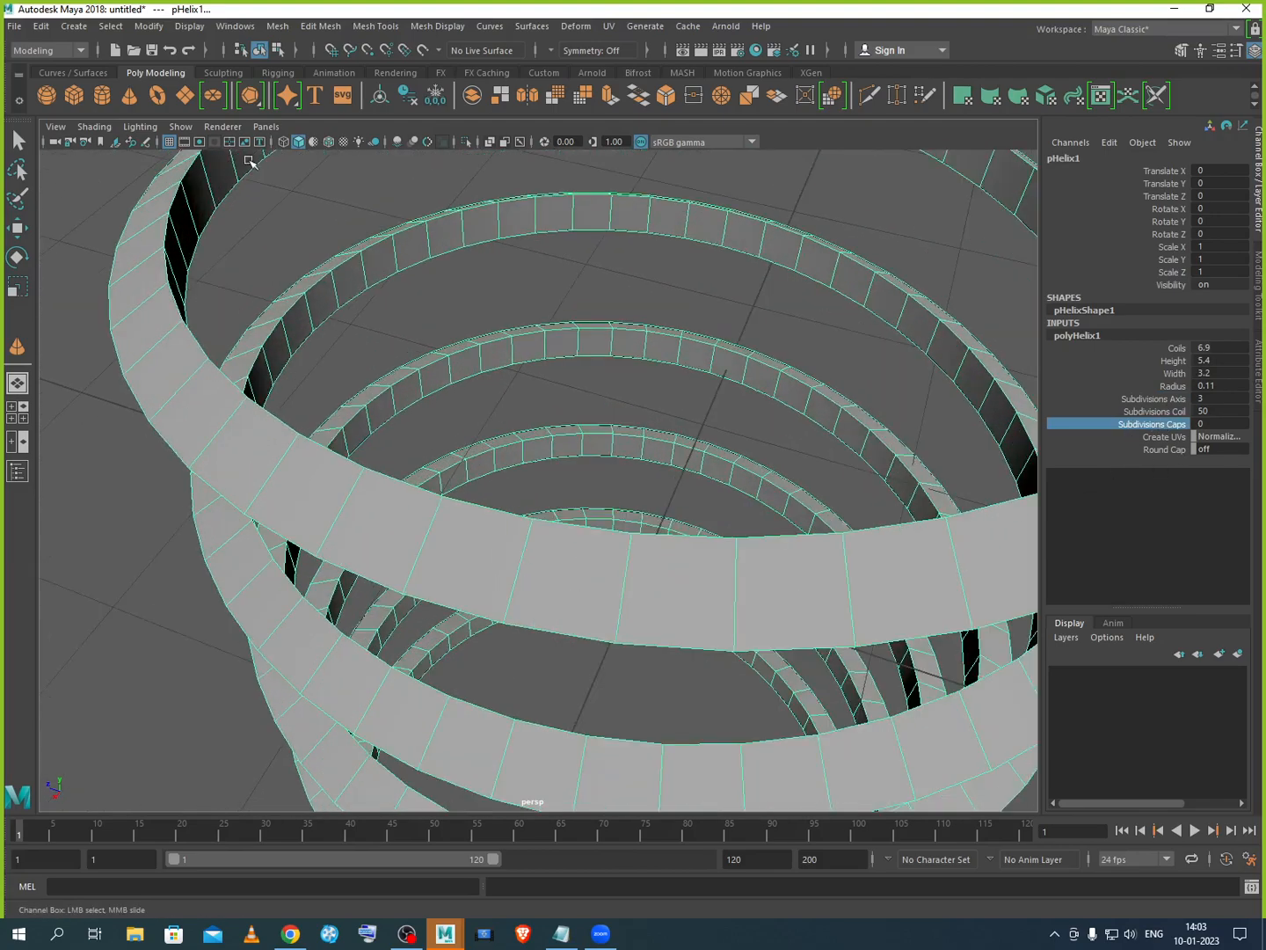
pyautogui.keyDown('alt'); pyautogui.moveTo(271, 249); pyautogui.dragTo(455, 464); pyautogui.keyUp('alt')
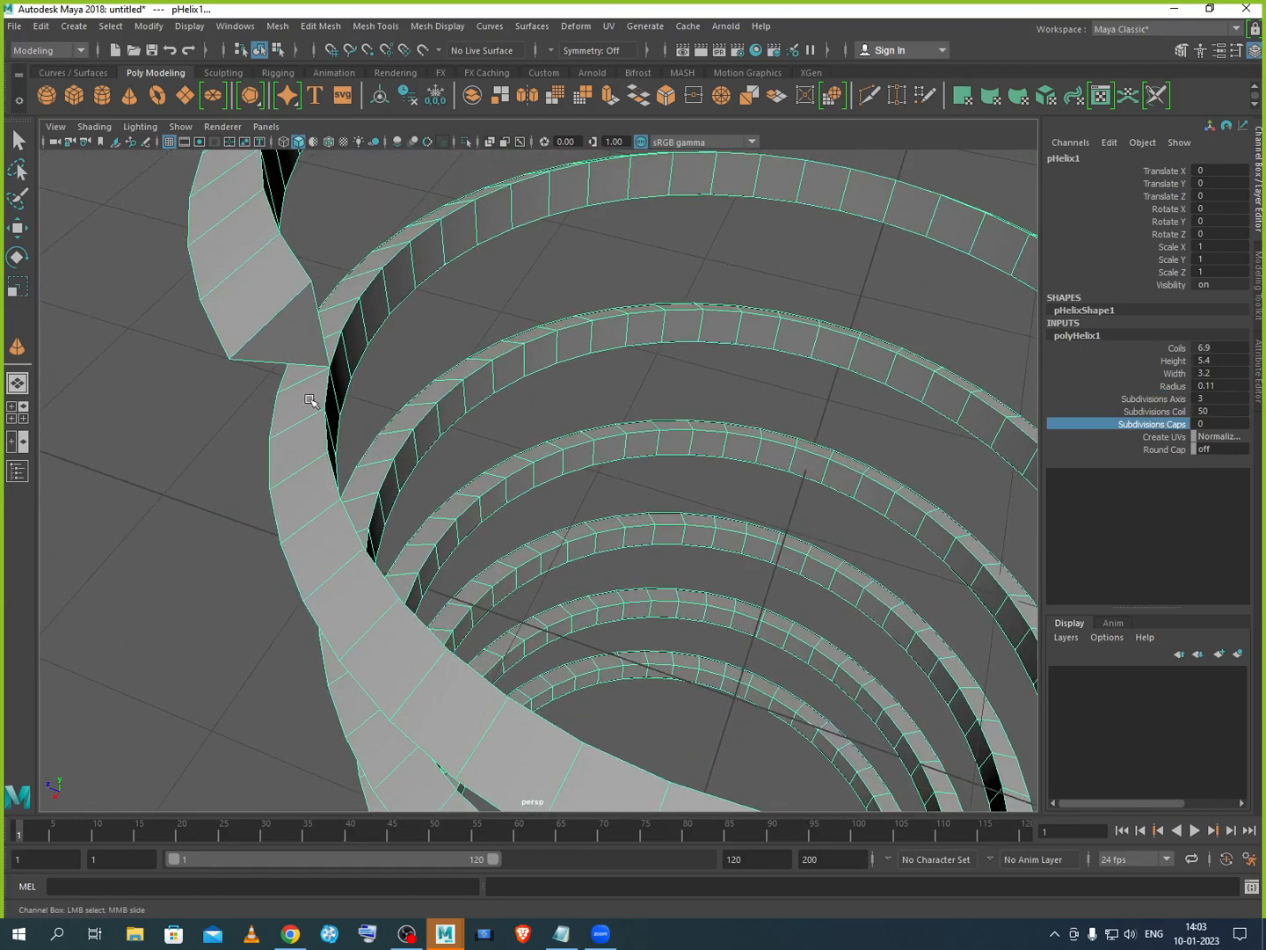
pyautogui.moveTo(807, 465); pyautogui.dragTo(207, 460, button='middle')
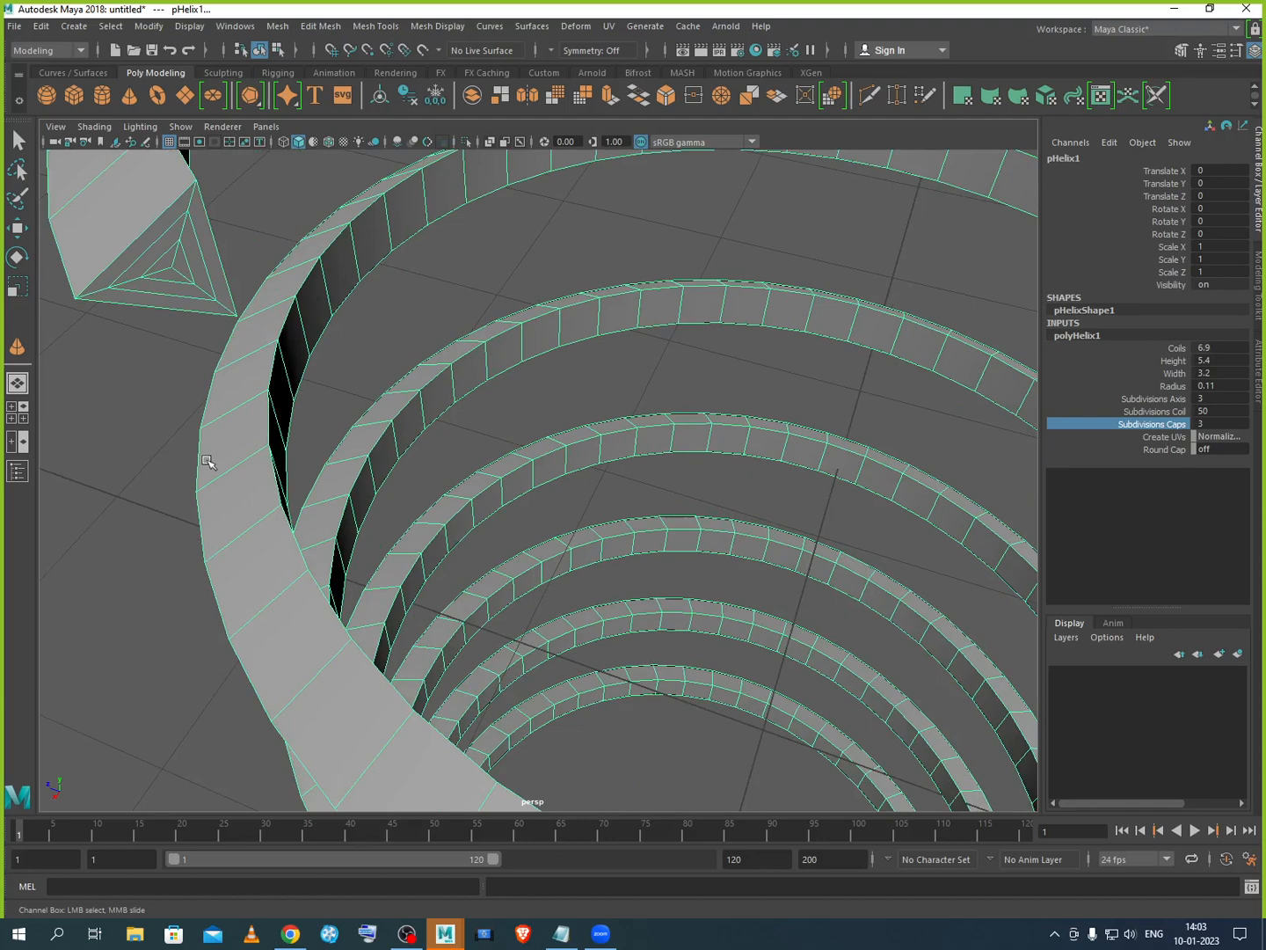
pyautogui.press('f')
pyautogui.press('w')
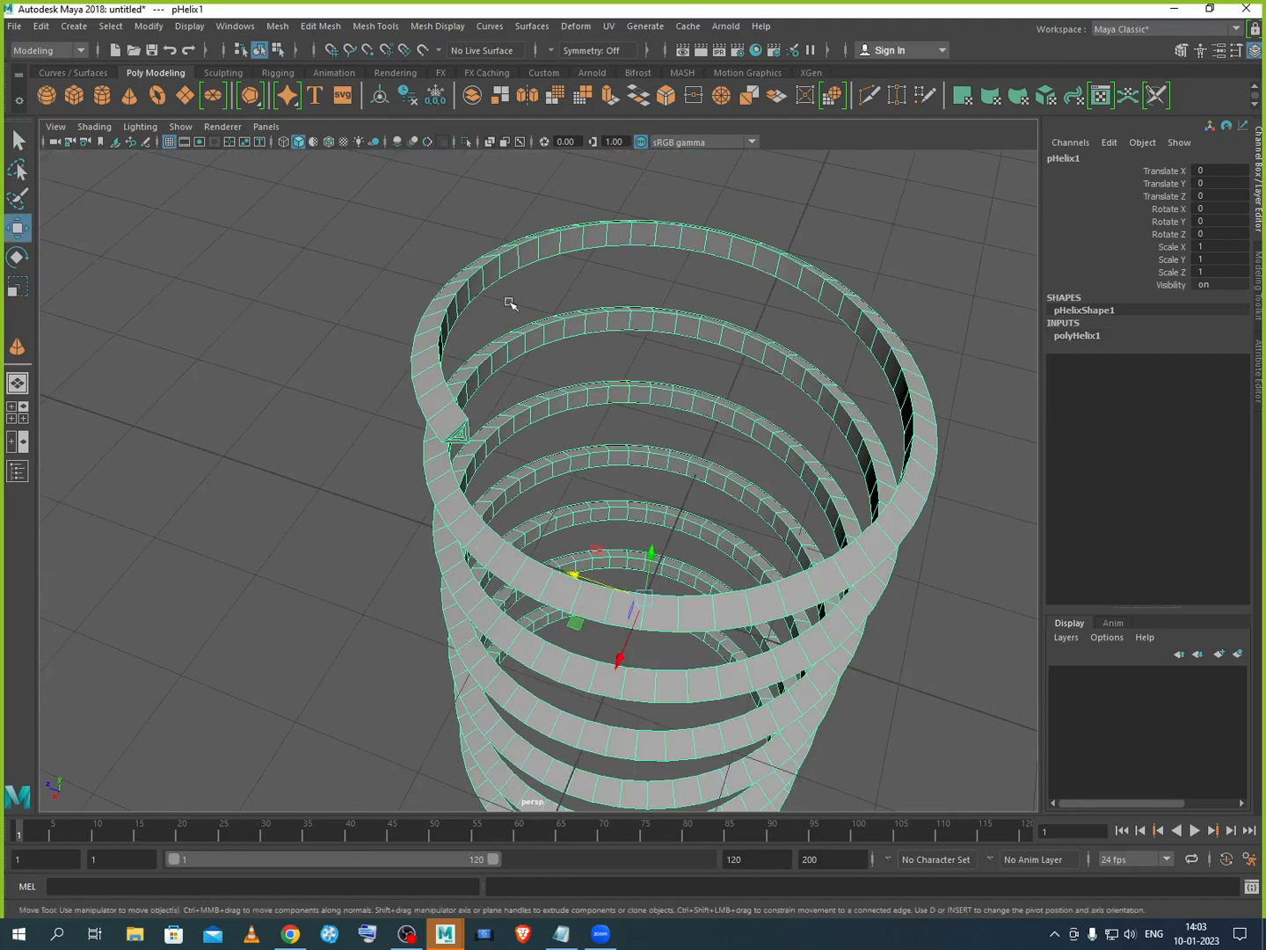
# Step: Create a polygon gear and move it out of the helix to Translate Z about 3.78
pyautogui.click(75, 26)
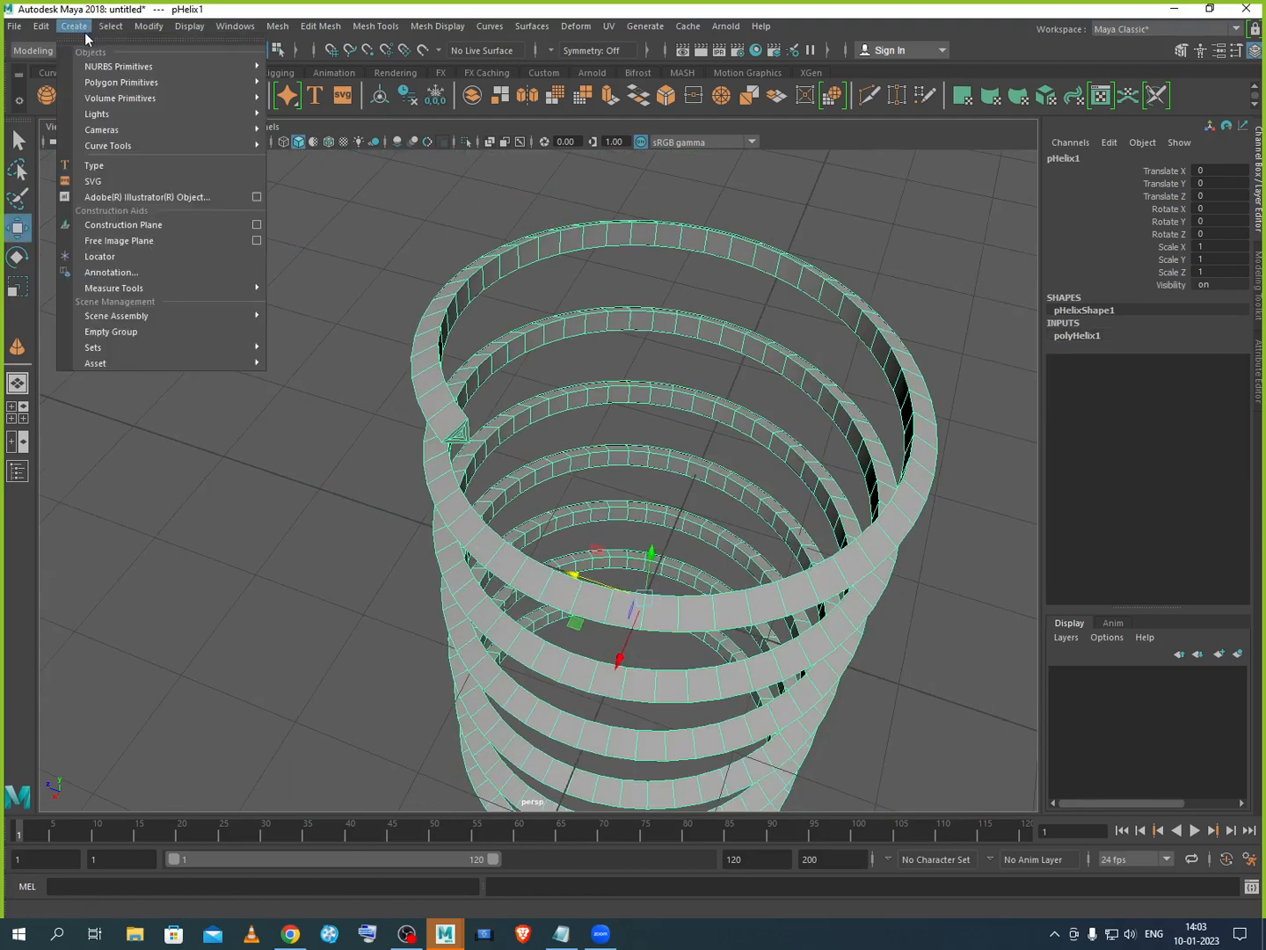
pyautogui.moveTo(111, 83)
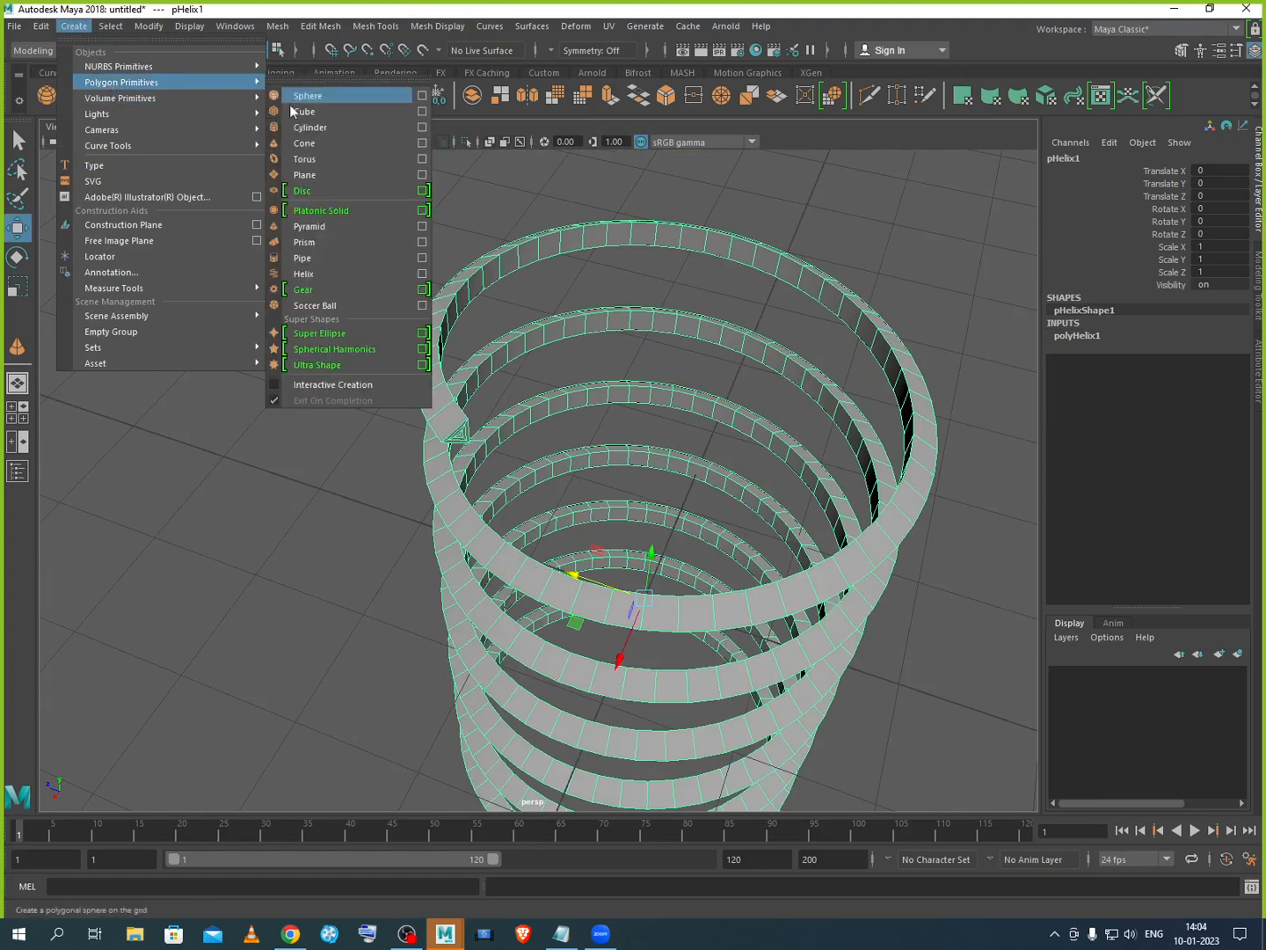
pyautogui.click(312, 290)
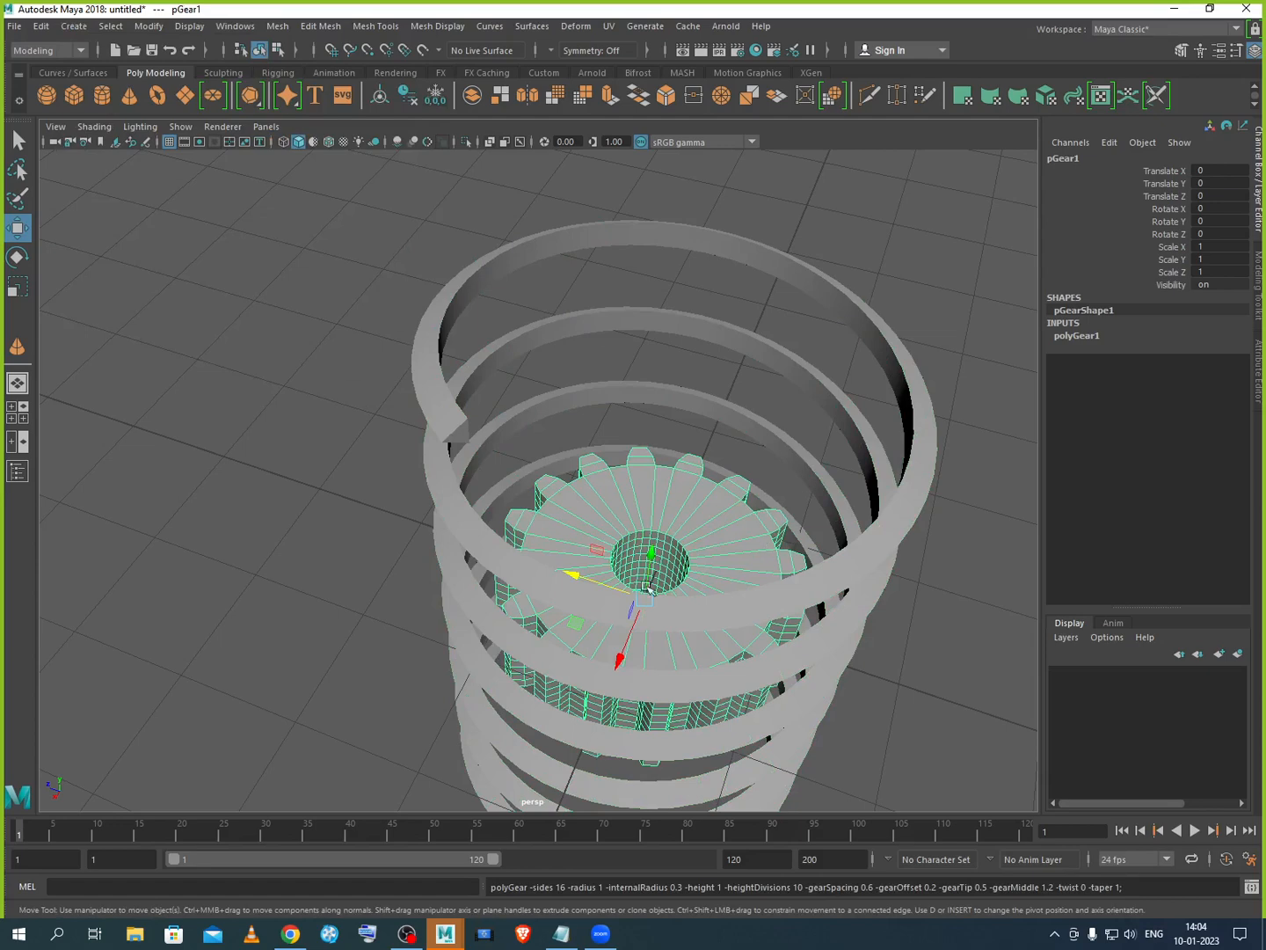
pyautogui.moveTo(610, 597); pyautogui.dragTo(171, 516)
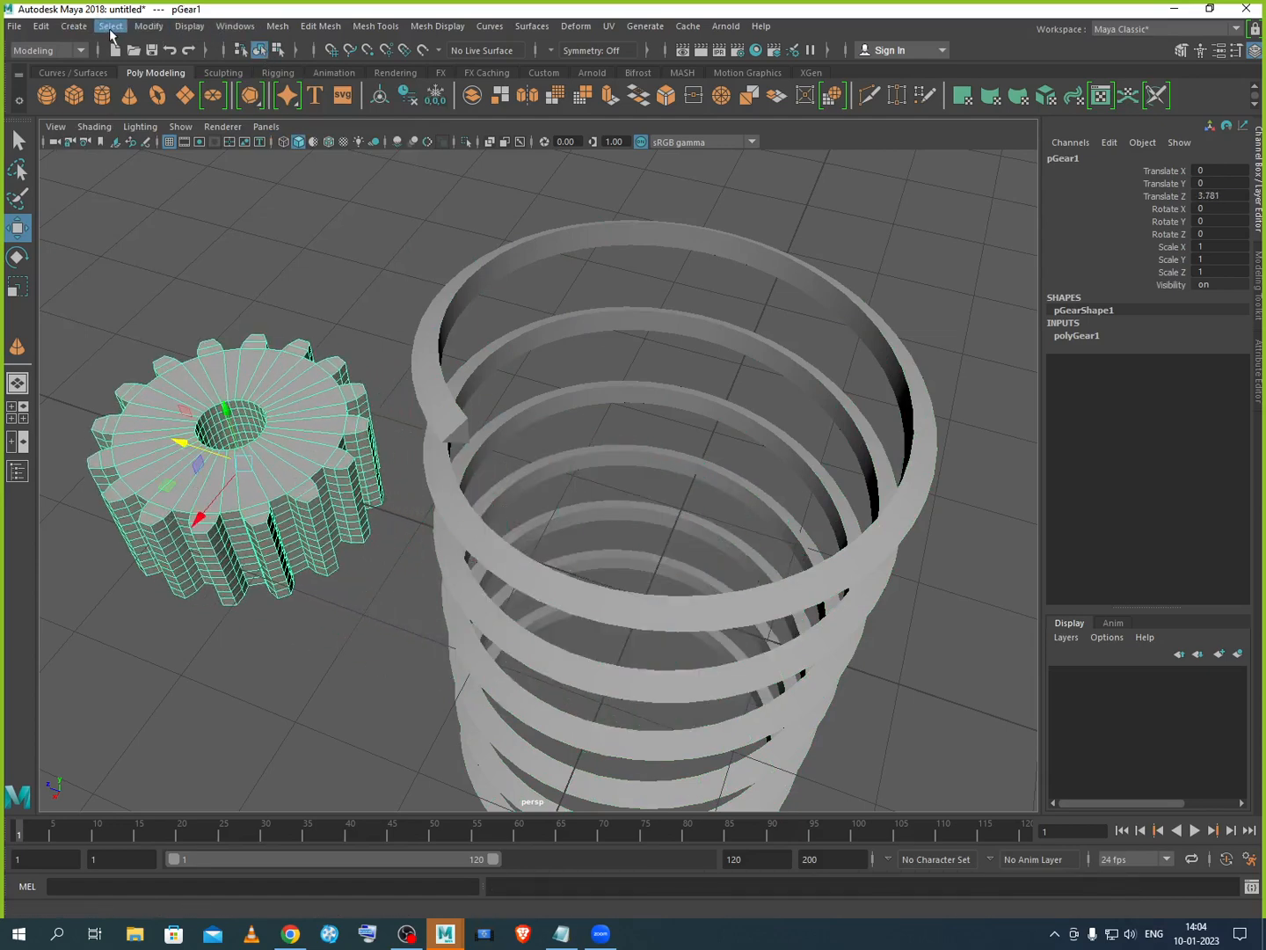
# Step: Create a polygon soccer ball at the origin and move the helix along the X axis clear of it
pyautogui.click(79, 28)
pyautogui.moveTo(131, 92)
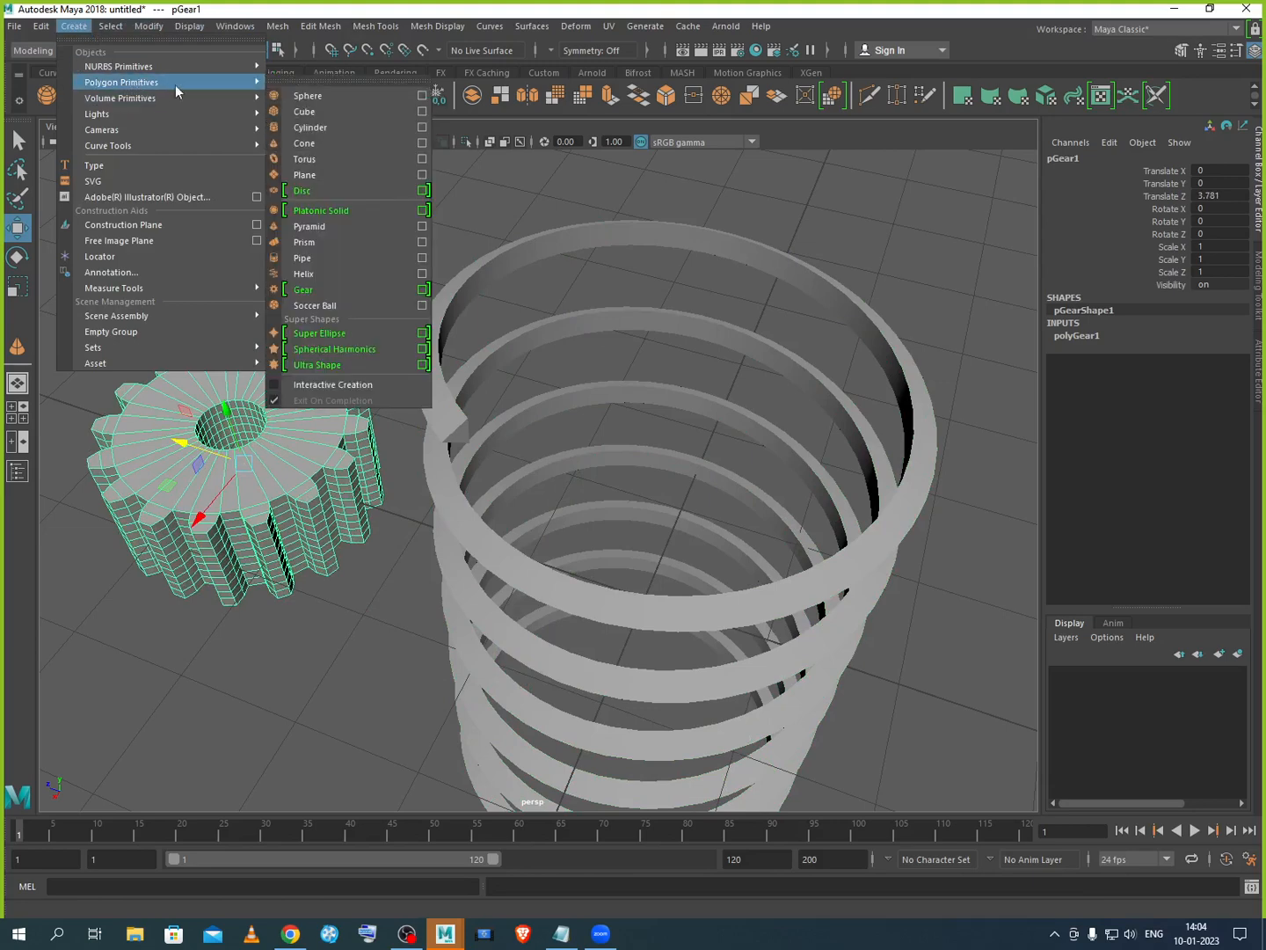
pyautogui.click(337, 308)
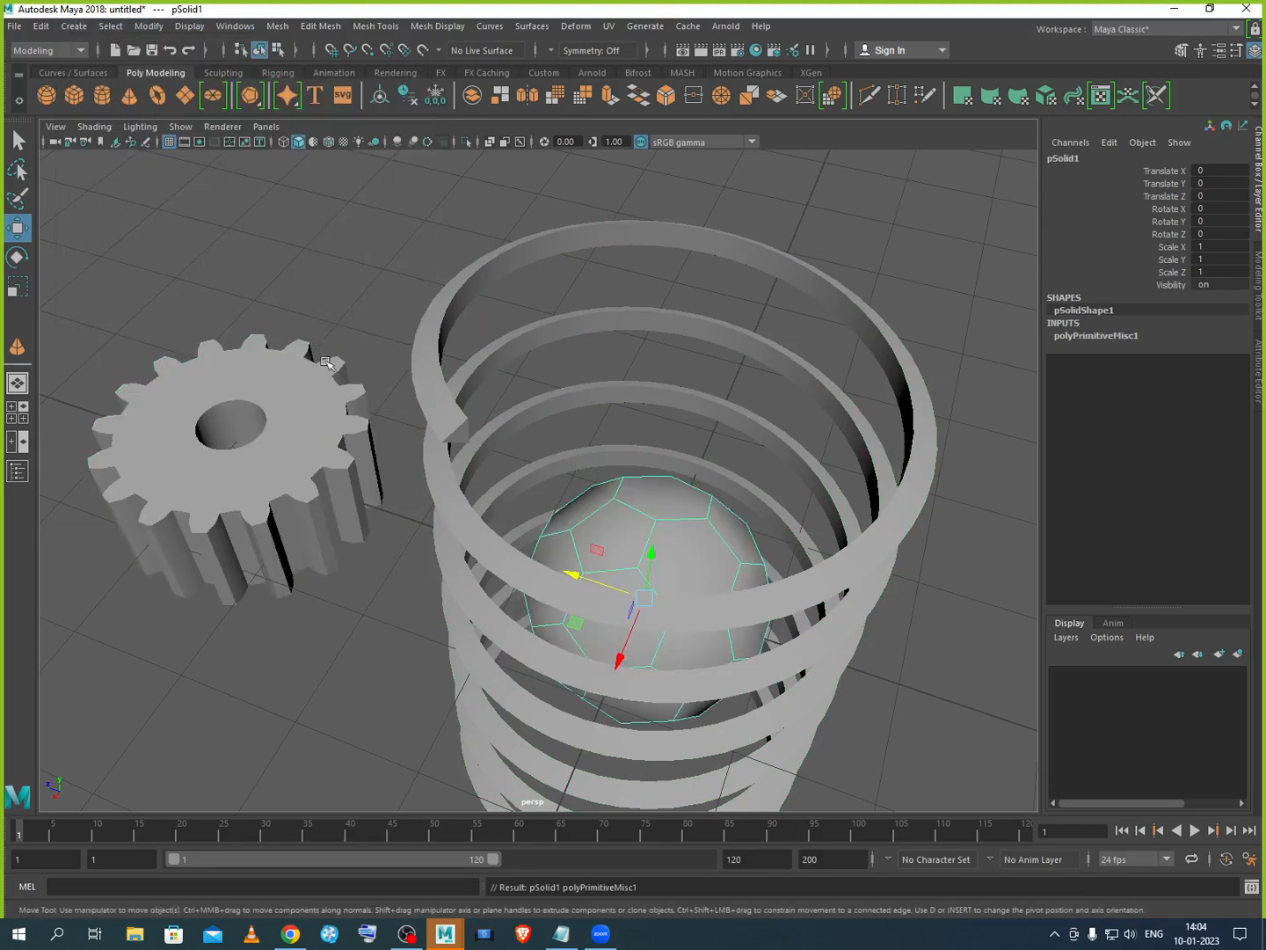
pyautogui.scroll(-3, 769, 503)
pyautogui.click(582, 552)
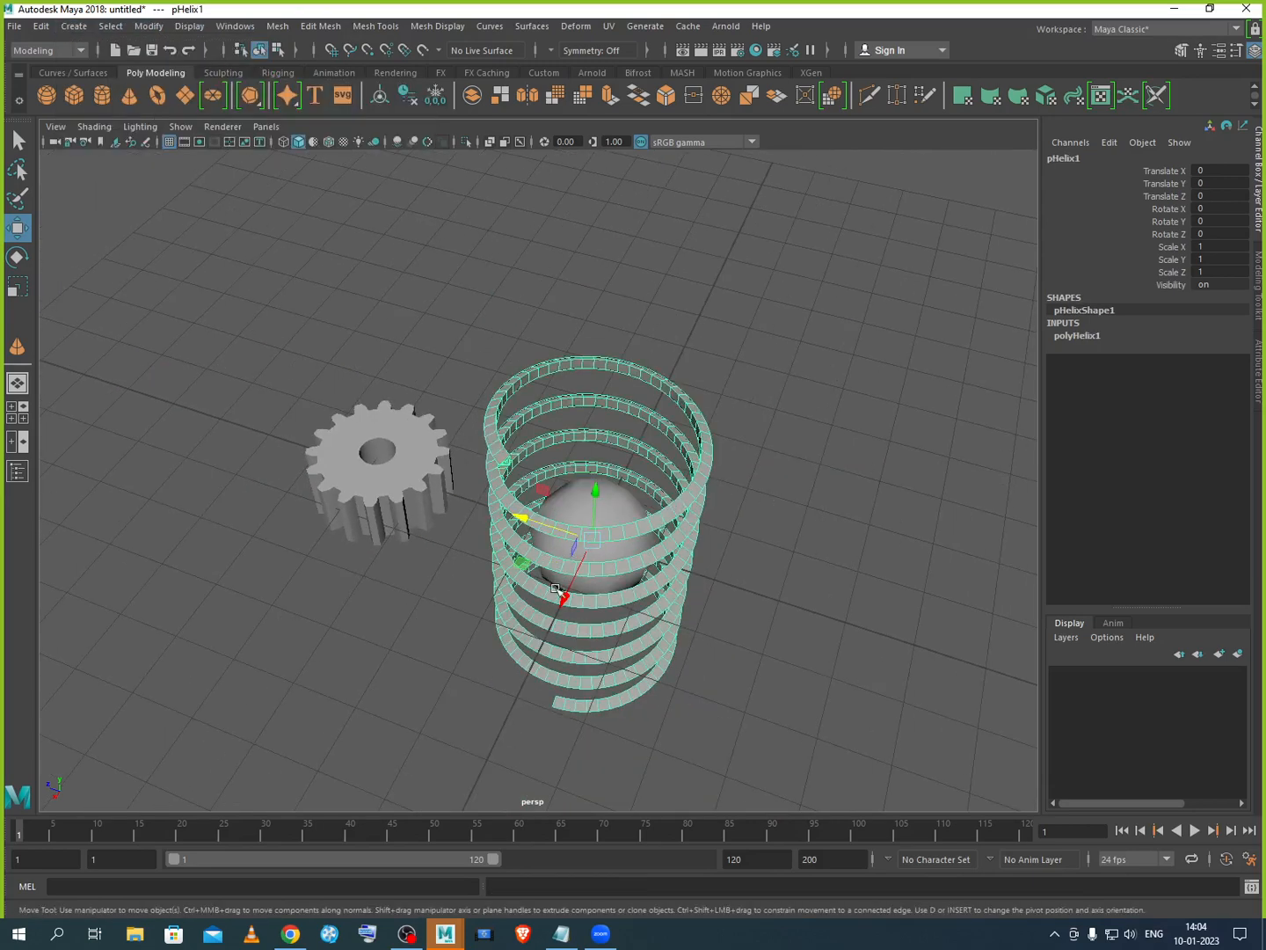
pyautogui.moveTo(563, 598); pyautogui.dragTo(628, 550)
# Step: Delete the soccer ball and undo the deletion
pyautogui.click(628, 550)
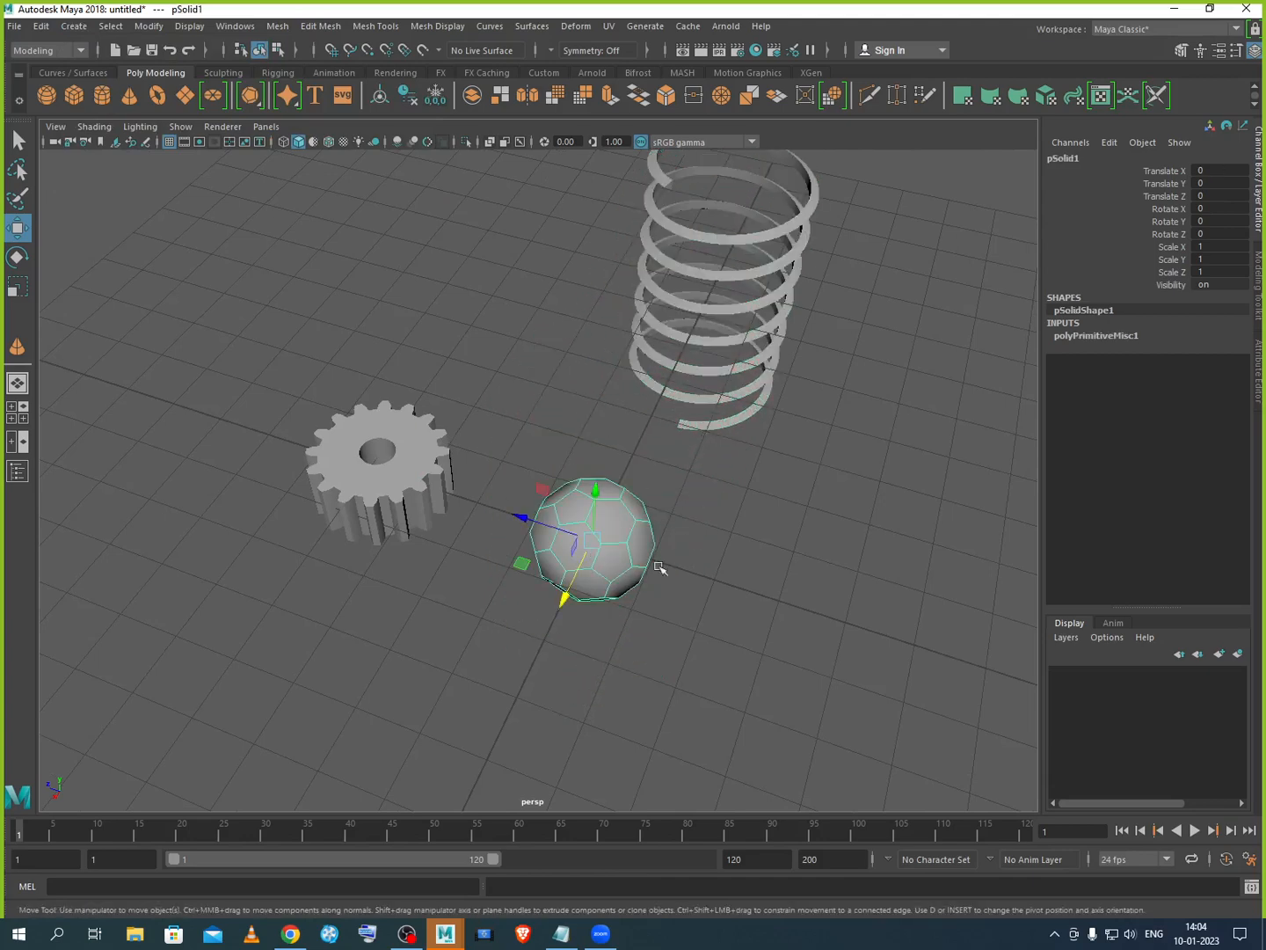
pyautogui.scroll(1, 661, 563)
pyautogui.scroll(1, 667, 558)
pyautogui.scroll(1, 669, 557)
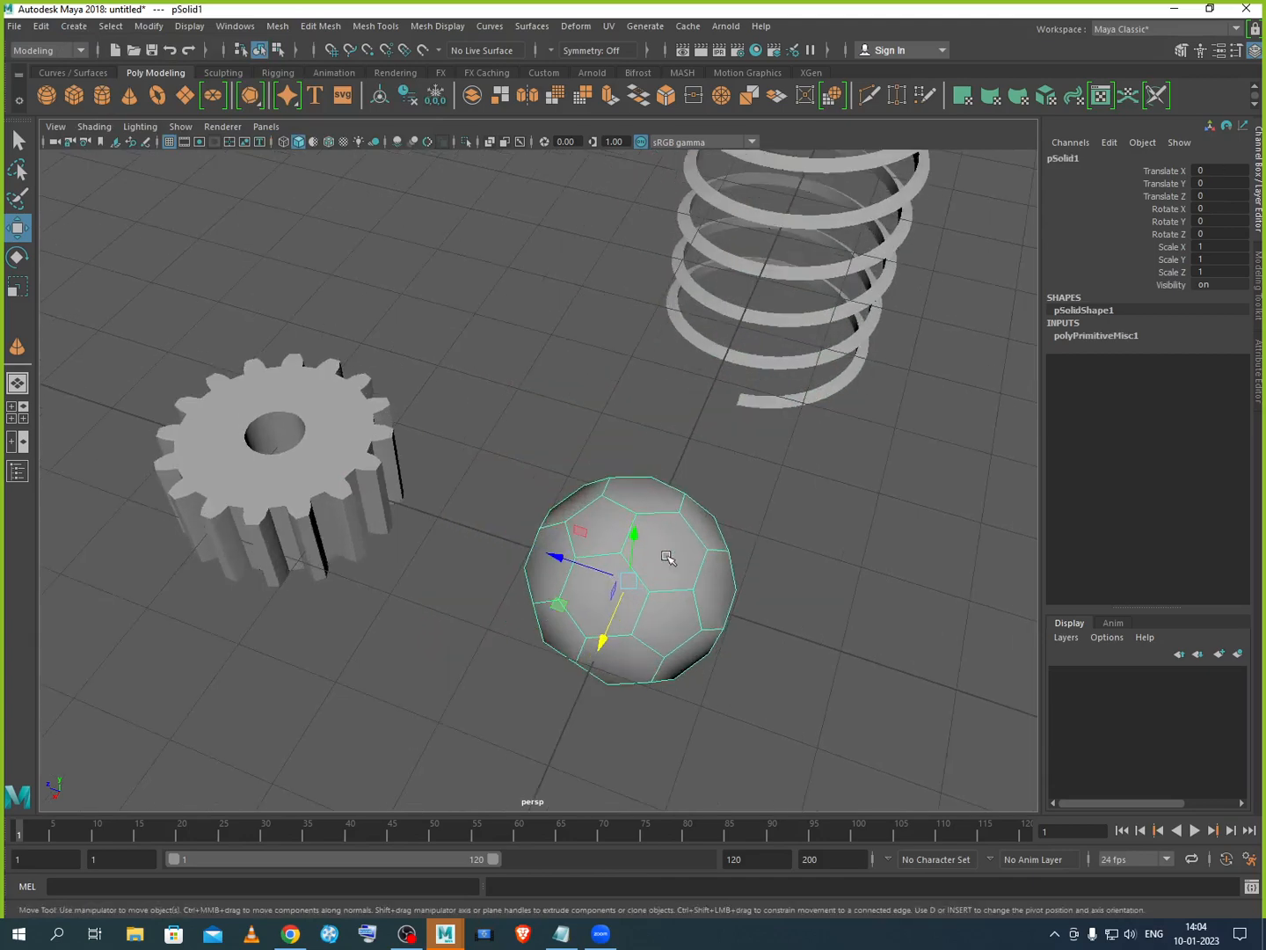
pyautogui.press('Delete')
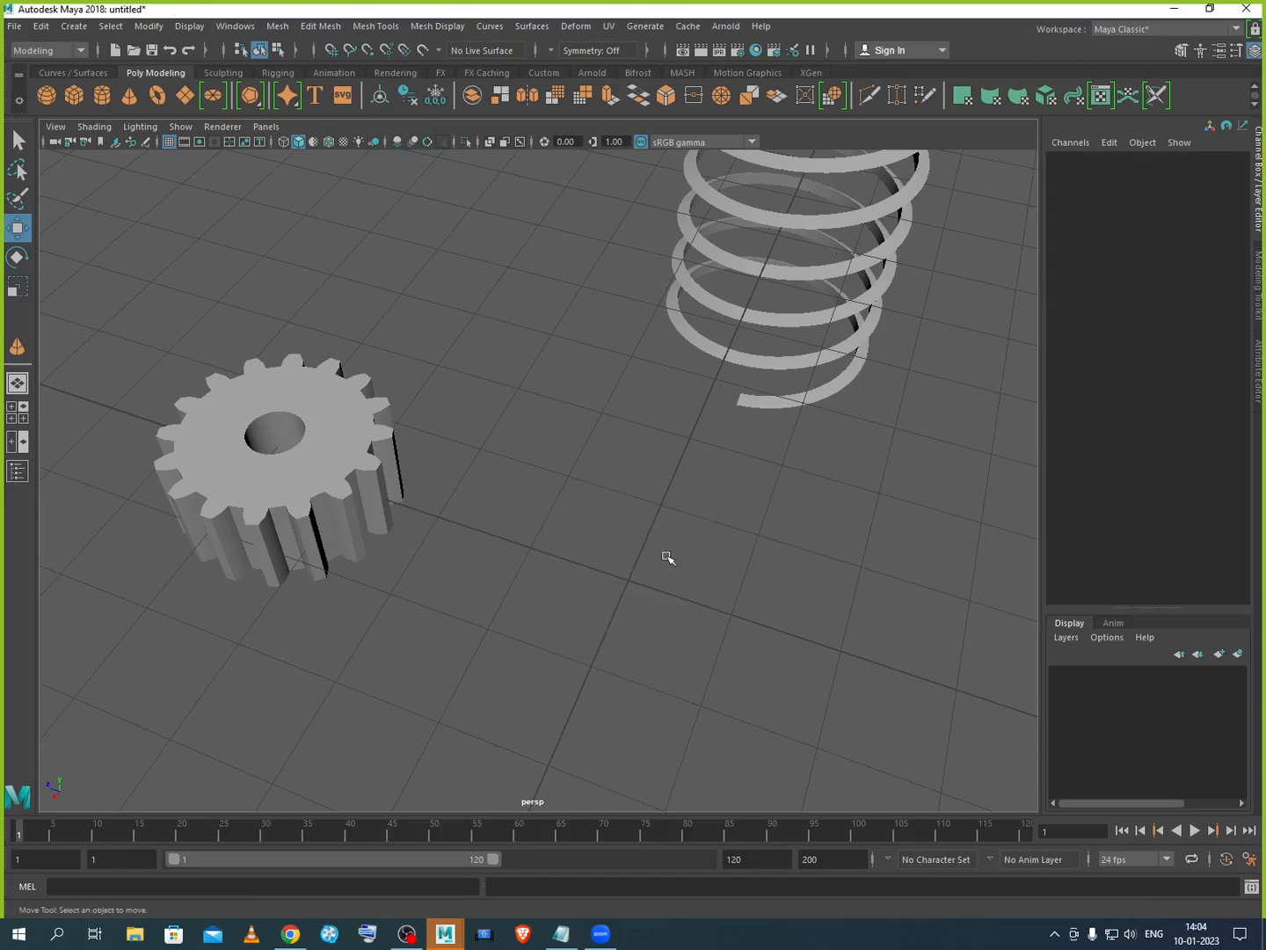
pyautogui.hotkey('ctrl', 'z')
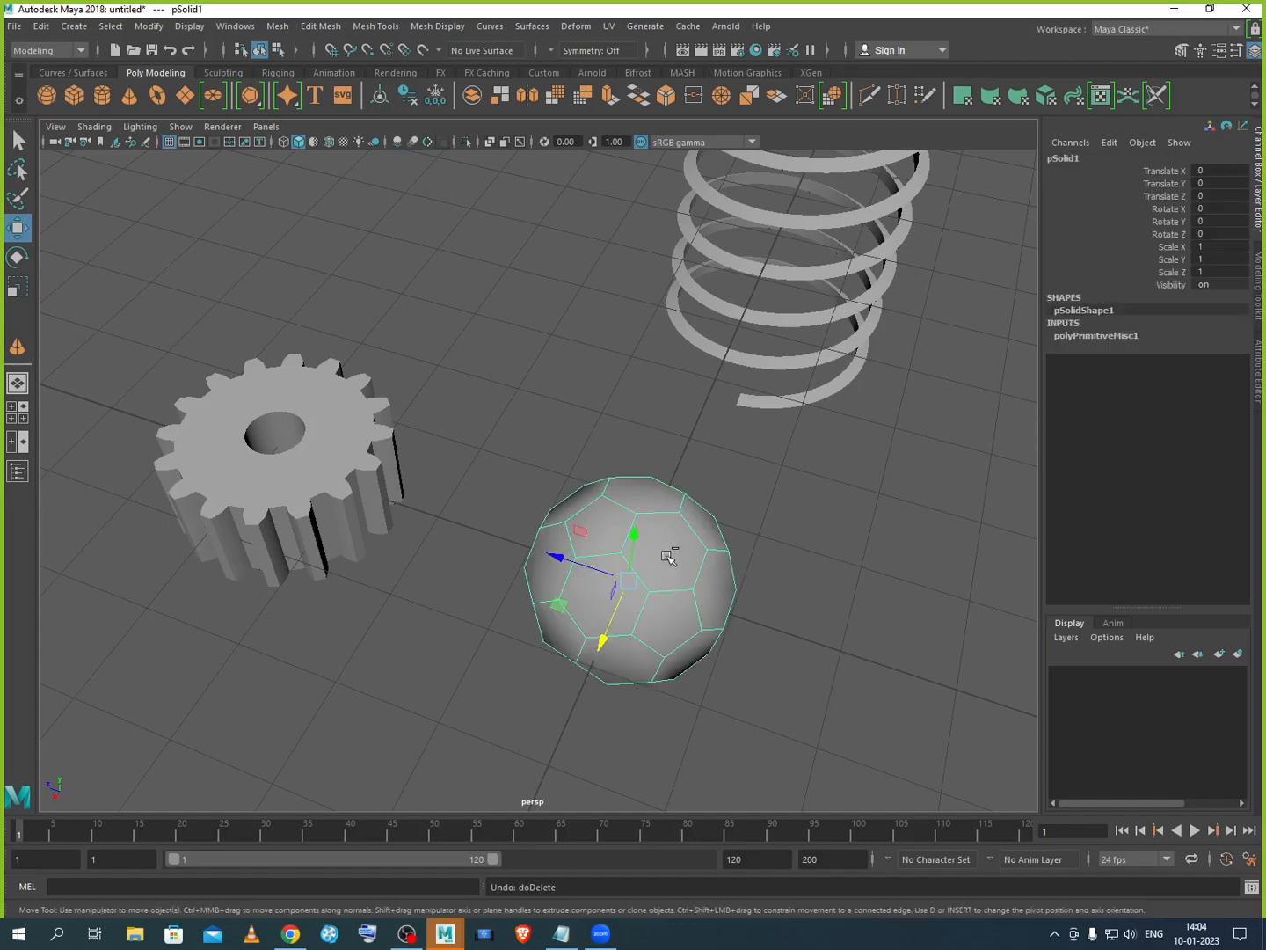
# Step: Set the gear's Sides to 15 and its Radius to 2.3
pyautogui.click(353, 461)
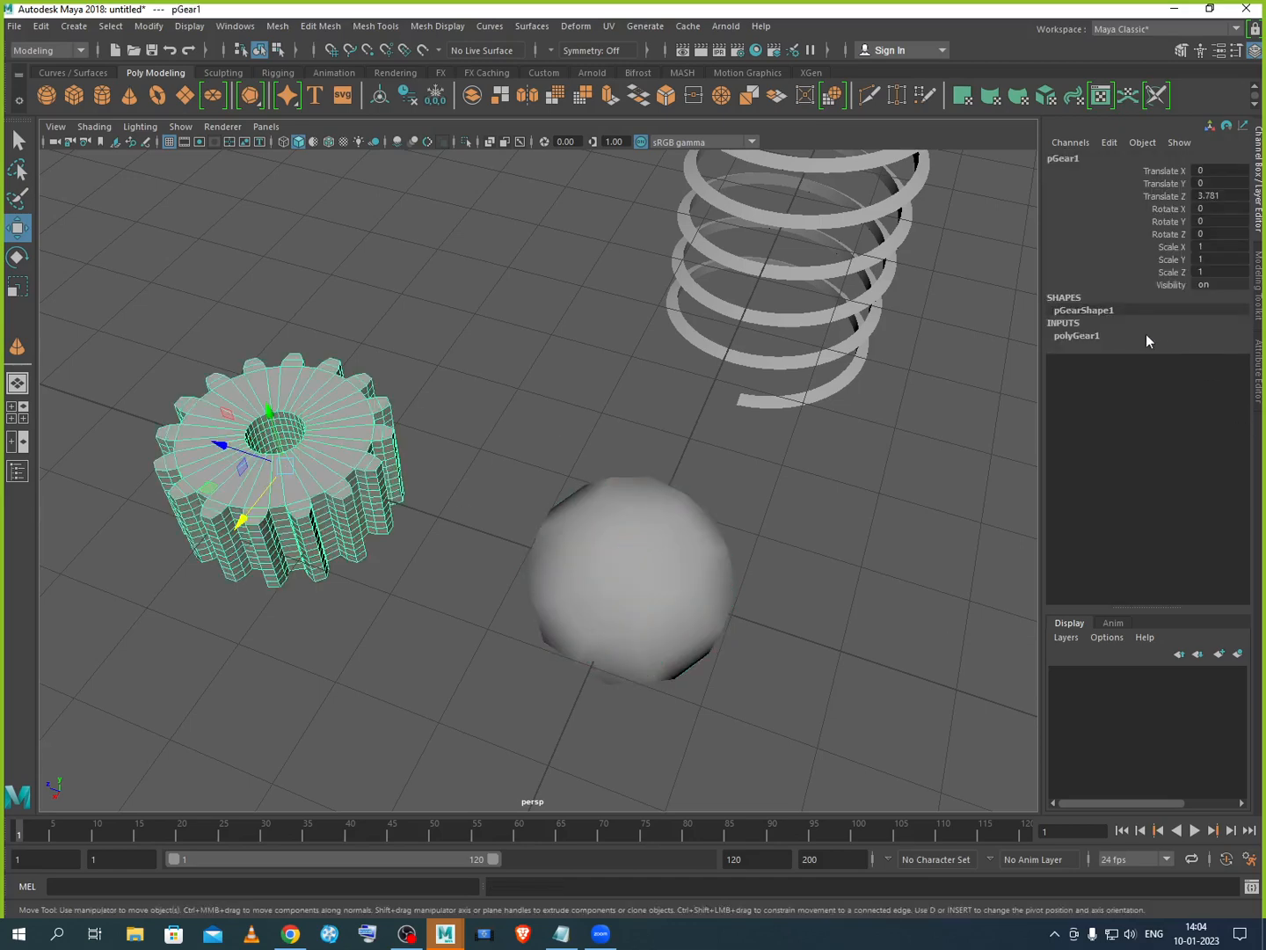
pyautogui.click(1094, 337)
pyautogui.click(1176, 348)
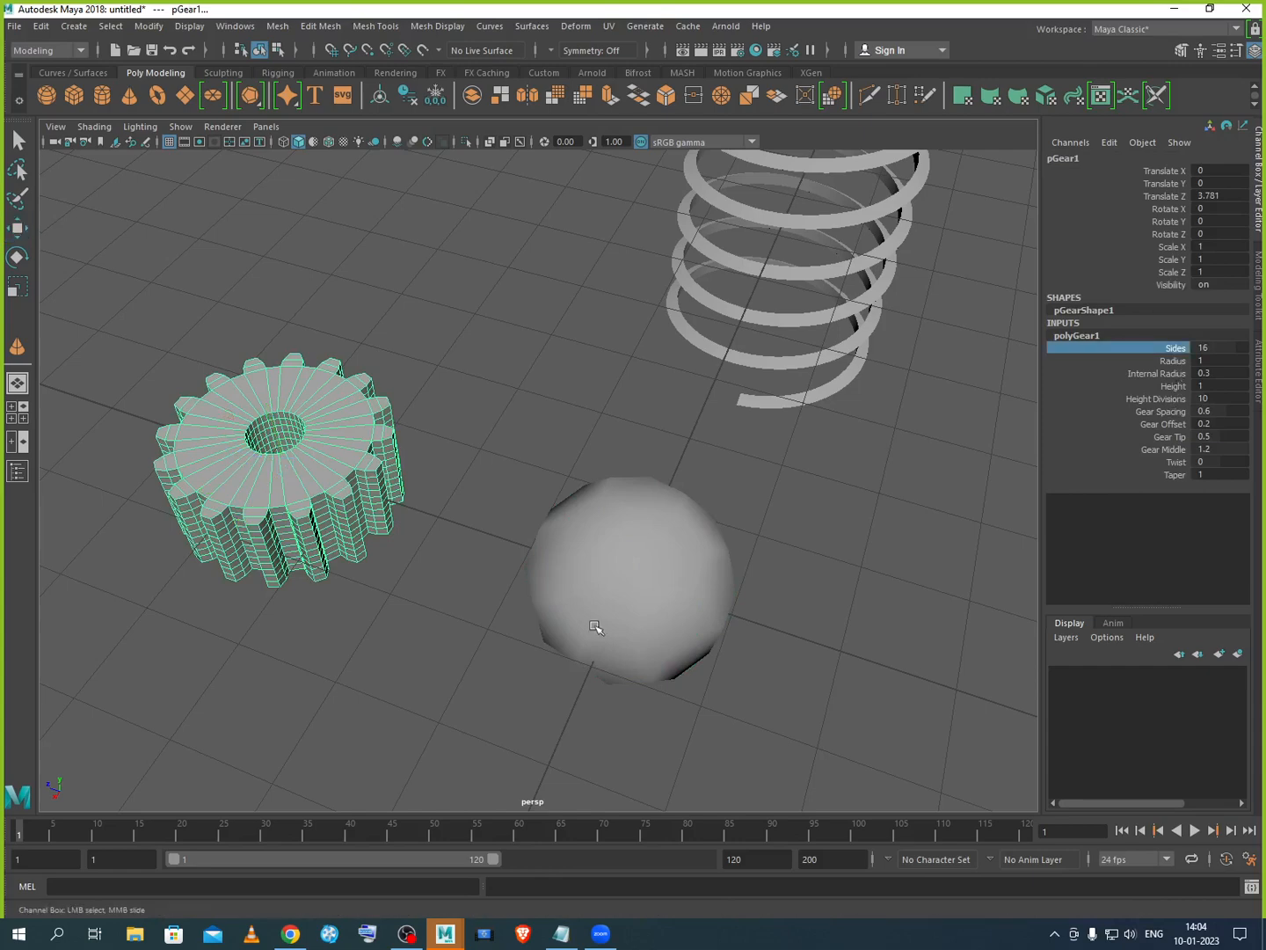
pyautogui.moveTo(669, 563); pyautogui.dragTo(684, 457, button='middle')
pyautogui.click(1183, 363)
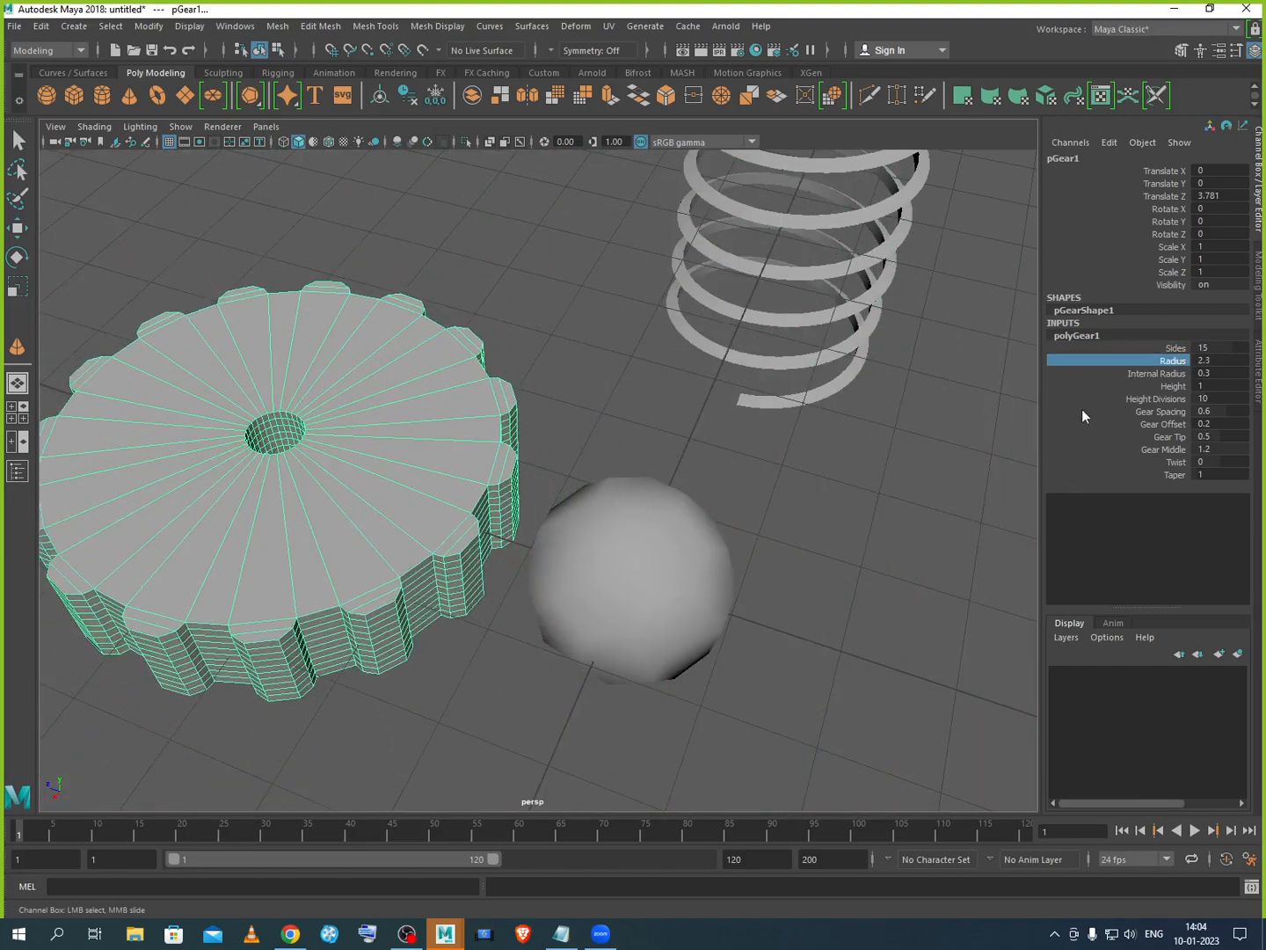
# Step: Widen the gear's central hole to an Internal Radius of 1.7 and set its Height to 3.1
pyautogui.click(1150, 374)
pyautogui.moveTo(646, 566); pyautogui.dragTo(652, 551, button='middle')
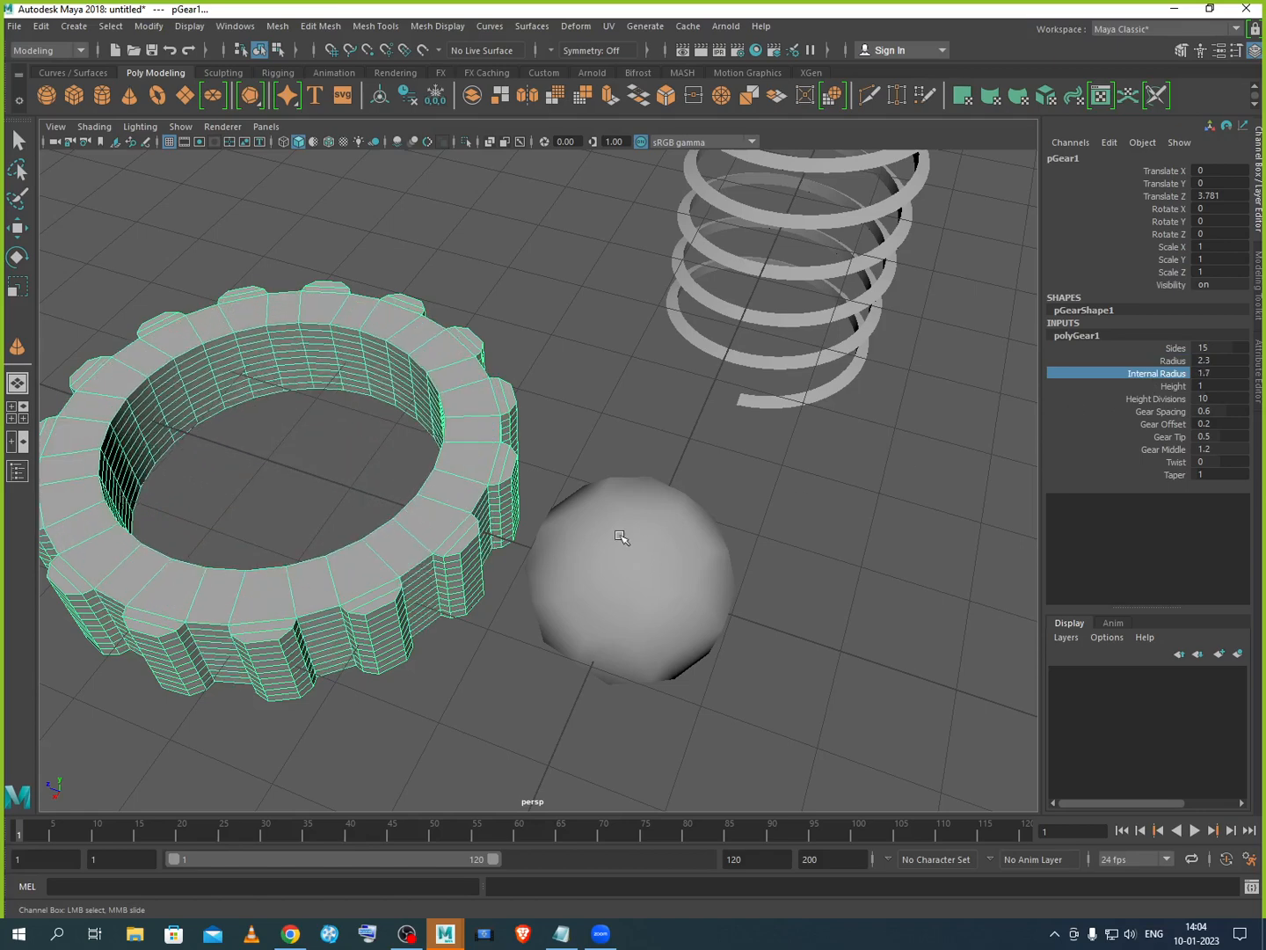
pyautogui.click(1175, 387)
pyautogui.moveTo(822, 551); pyautogui.dragTo(805, 577, button='middle')
# Step: Reduce the gear's Height Divisions to 4 and try out its Gear Spacing at 0.6
pyautogui.click(1179, 398)
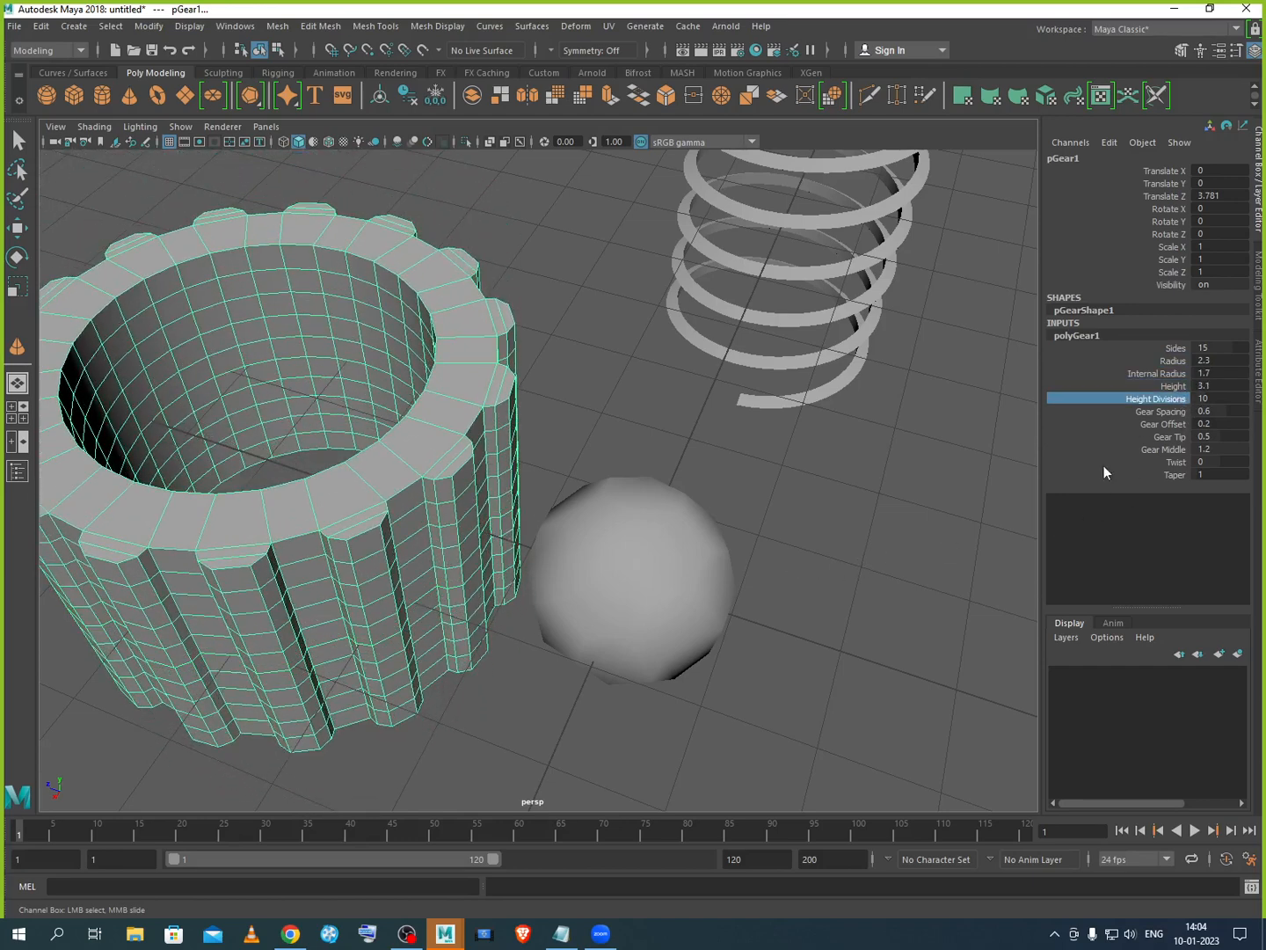
pyautogui.moveTo(911, 576); pyautogui.dragTo(863, 582, button='middle')
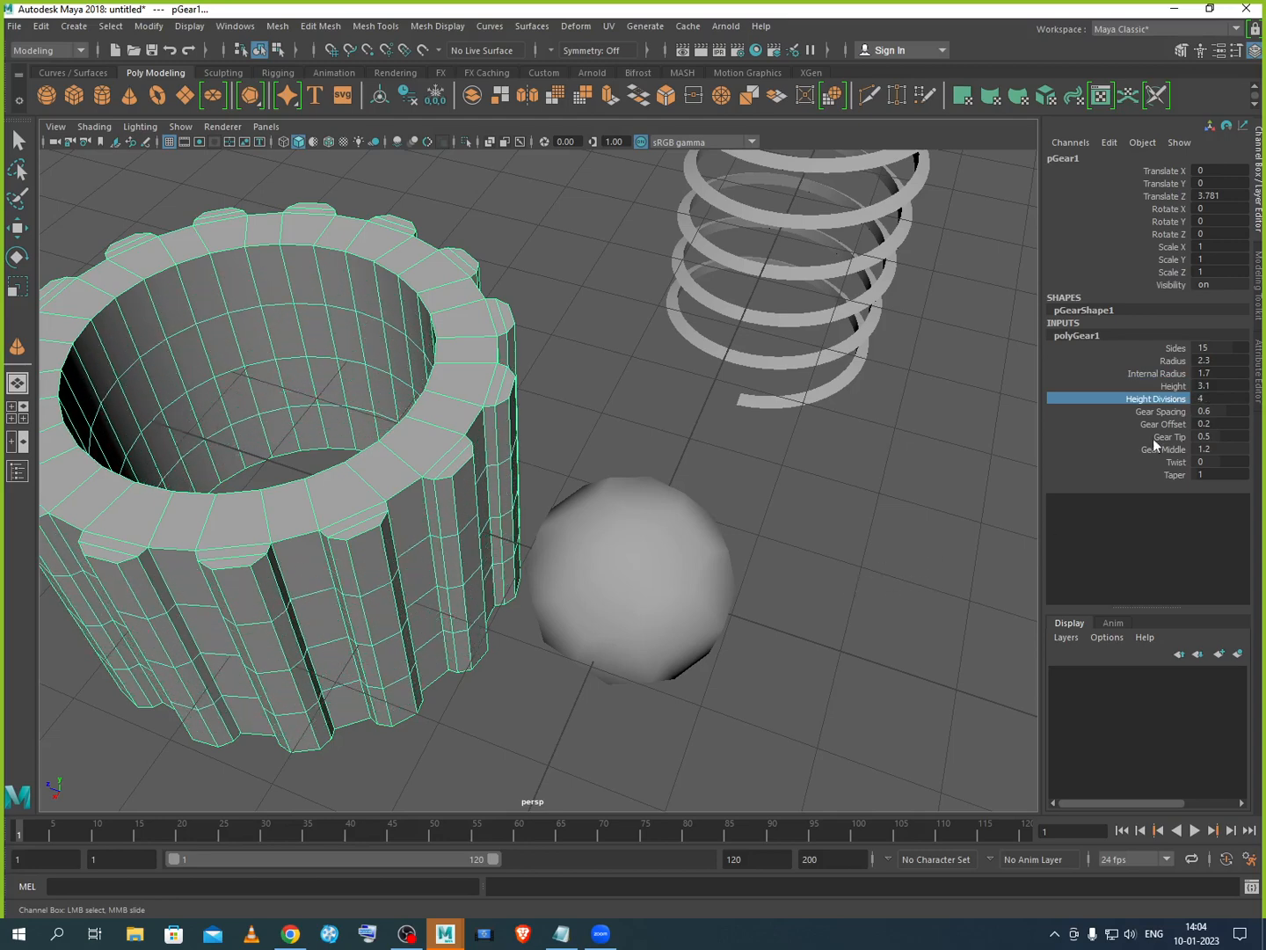
pyautogui.click(1160, 413)
pyautogui.moveTo(840, 628); pyautogui.dragTo(835, 625, button='middle')
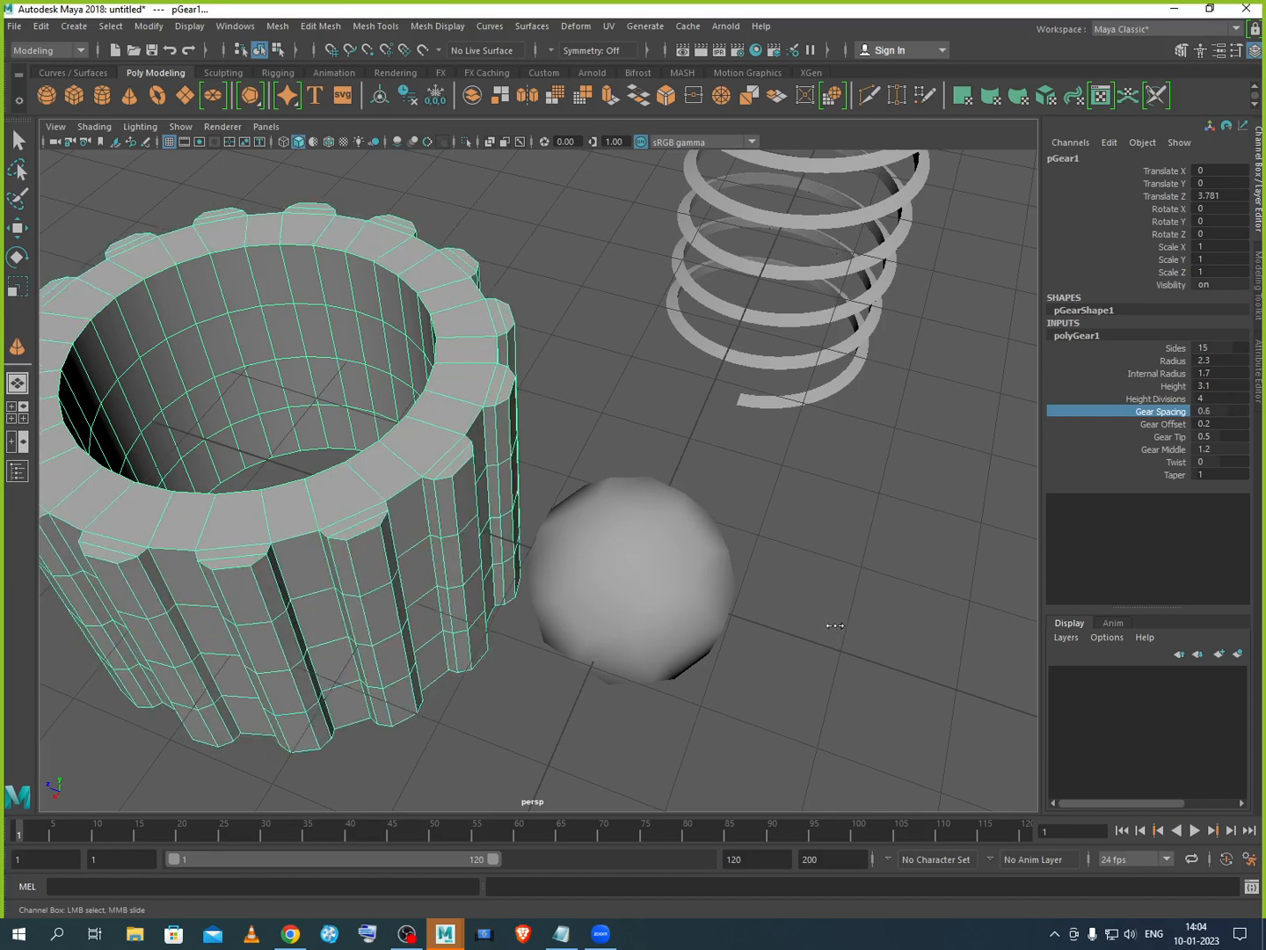
# Step: Lengthen the gear's teeth with a Gear Offset of 1.9, and try Gear Tip at 0 before setting it to 1
pyautogui.click(1163, 423)
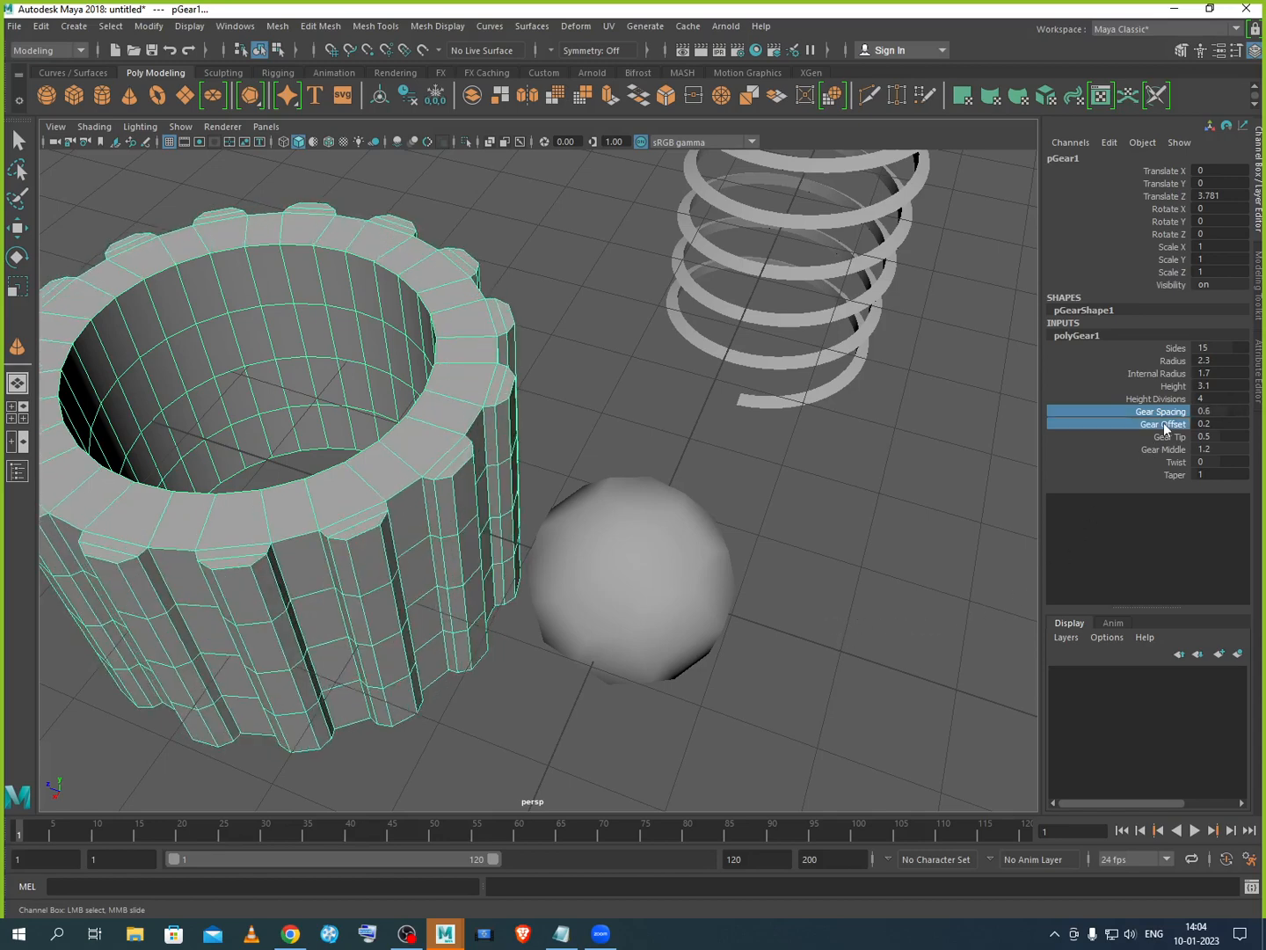
pyautogui.moveTo(849, 647); pyautogui.dragTo(867, 651, button='middle')
pyautogui.scroll(1, 867, 652)
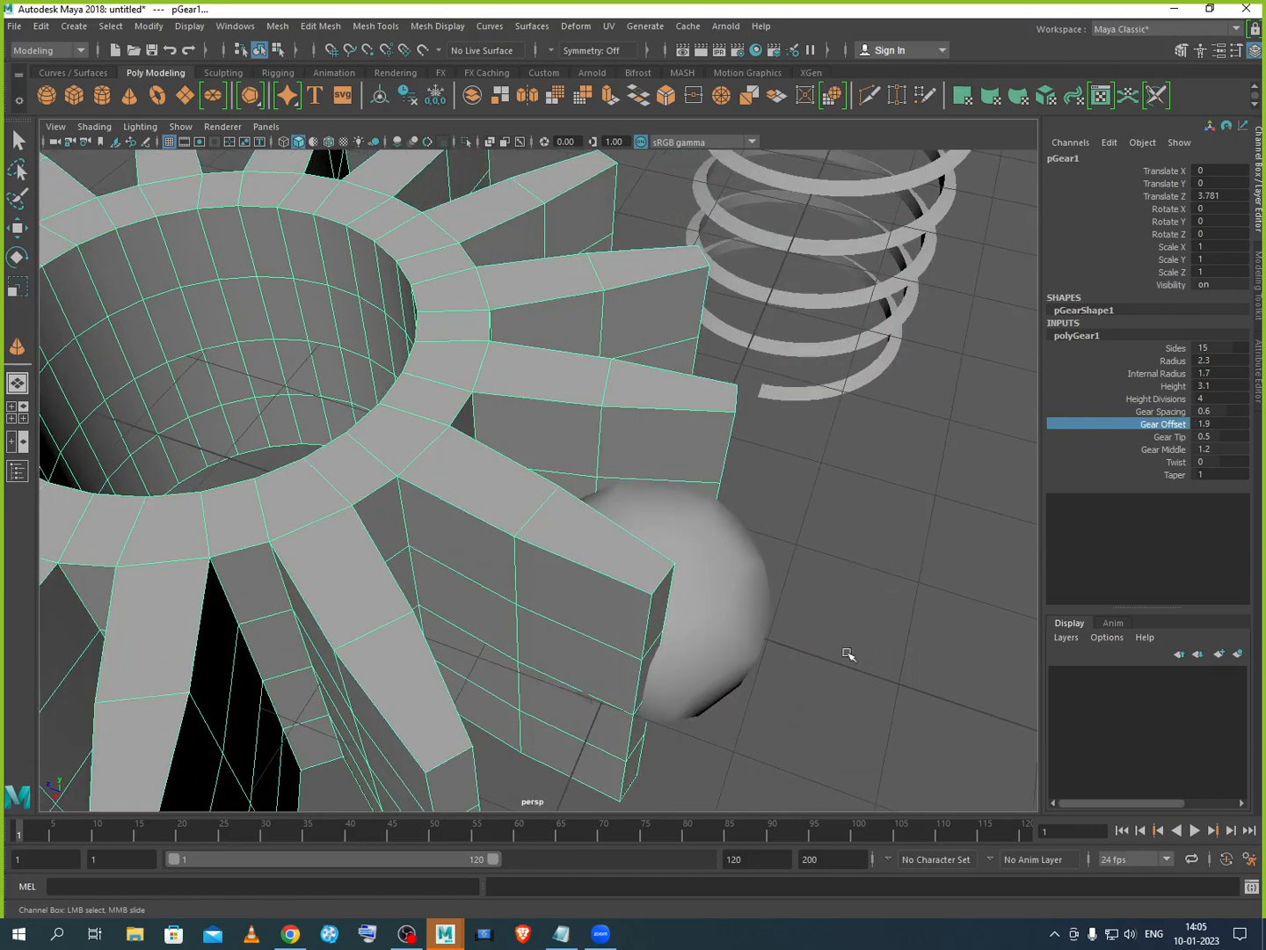
pyautogui.click(1170, 438)
pyautogui.moveTo(919, 660); pyautogui.dragTo(854, 670, button='middle')
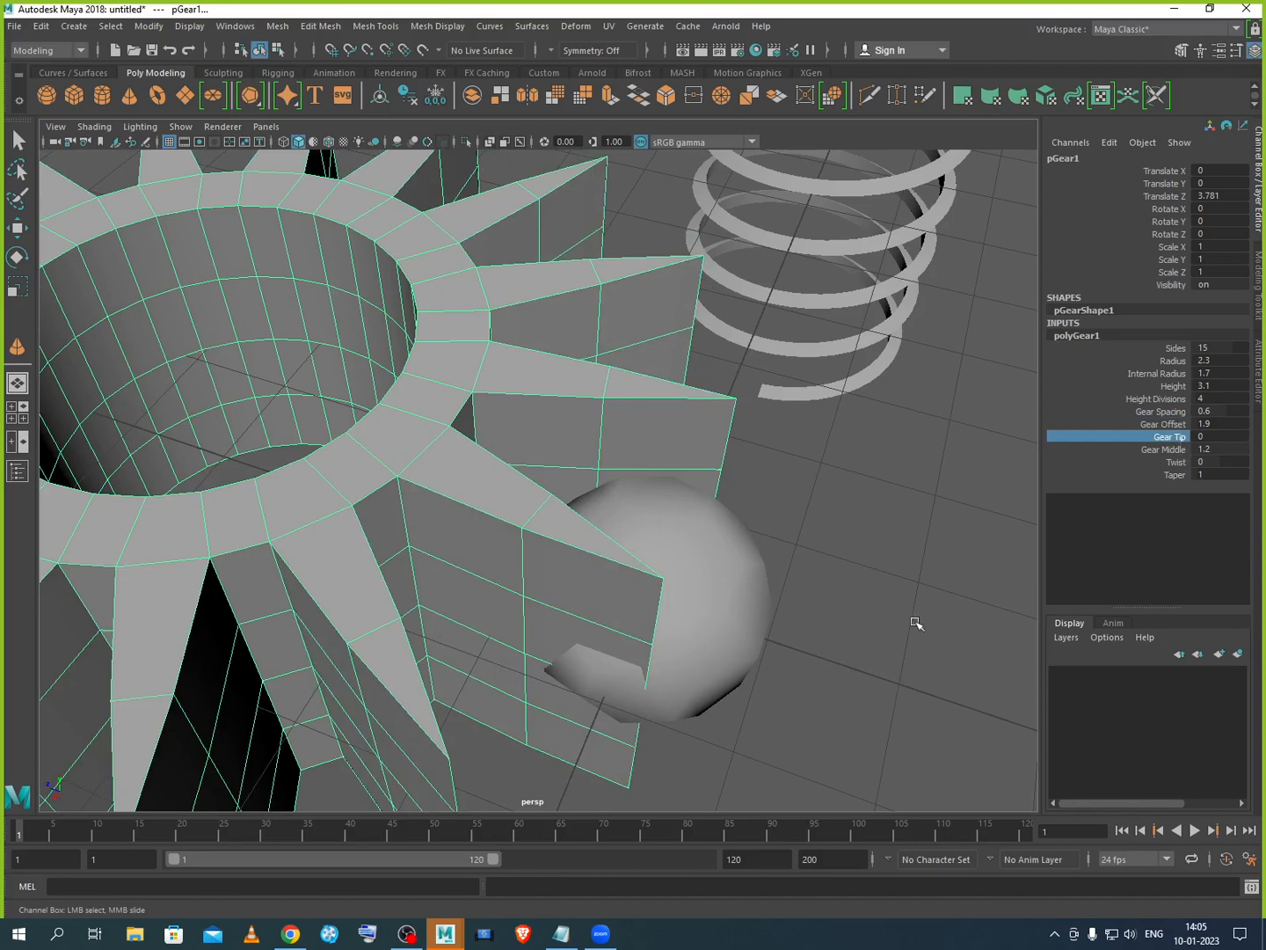
pyautogui.moveTo(915, 622); pyautogui.dragTo(942, 624, button='middle')
pyautogui.scroll(-3, 757, 587)
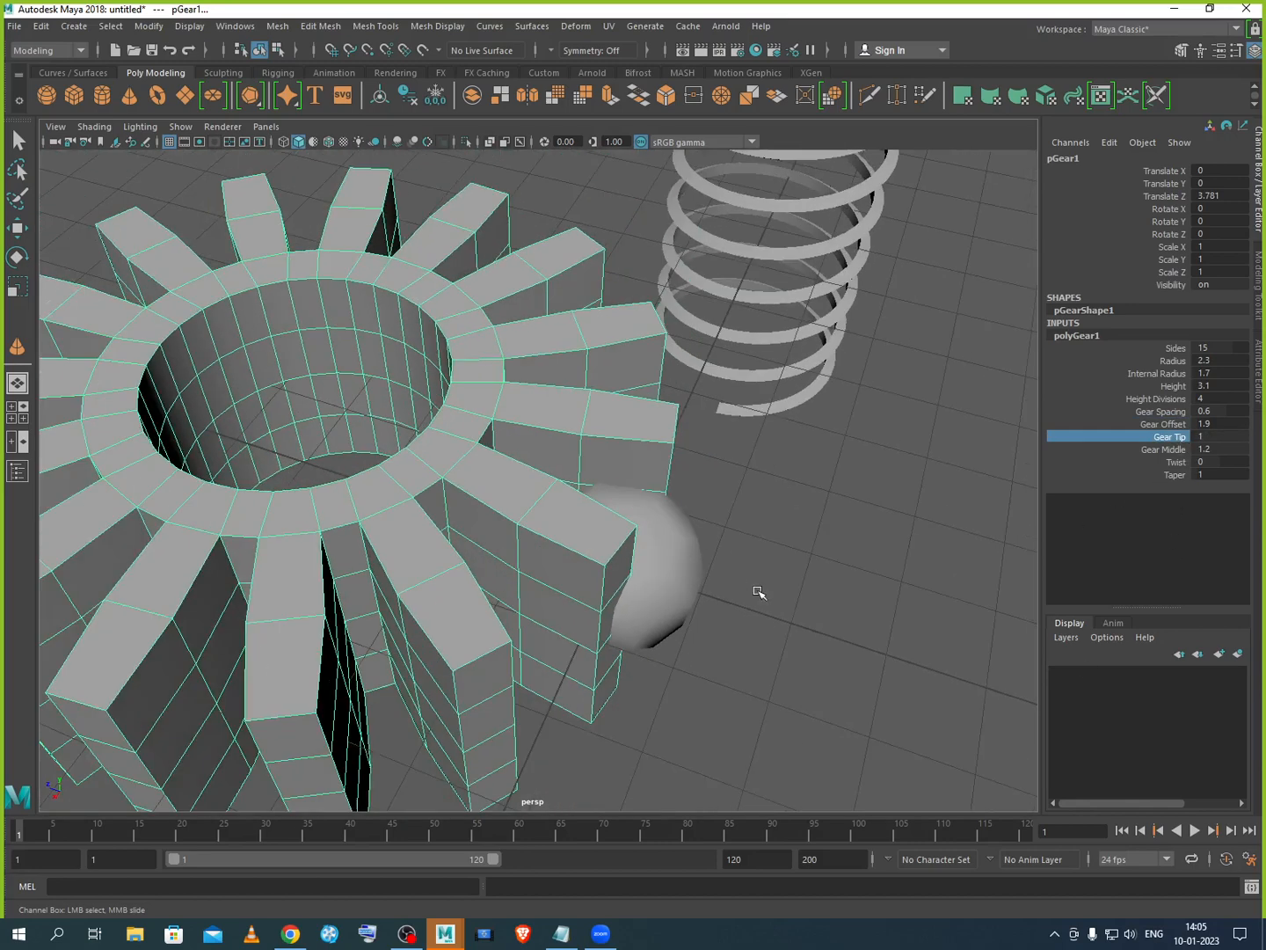
pyautogui.scroll(-3, 758, 591)
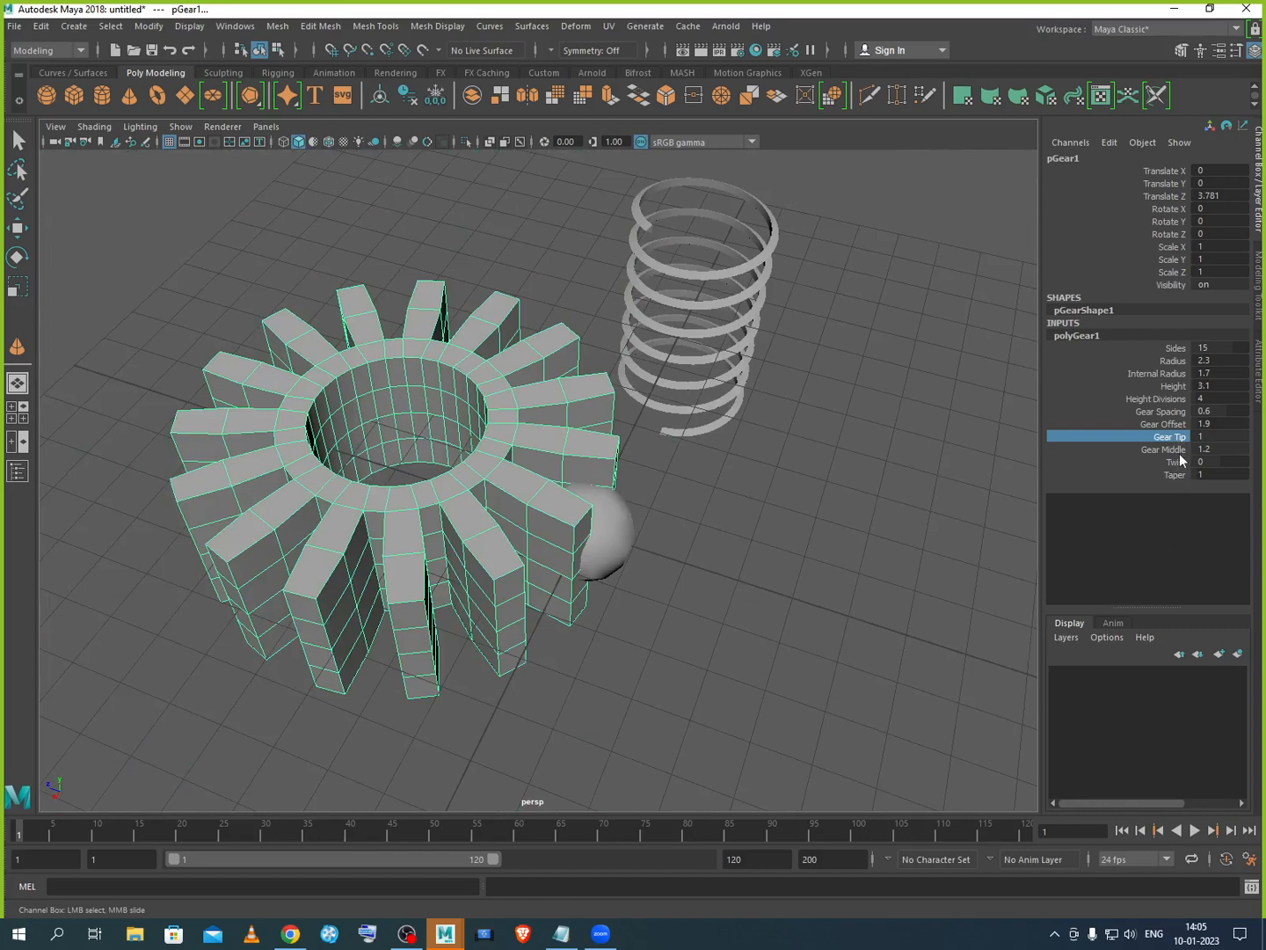
# Step: Delete the gear and set the soccer ball's Radius to 4.3
pyautogui.press('w')
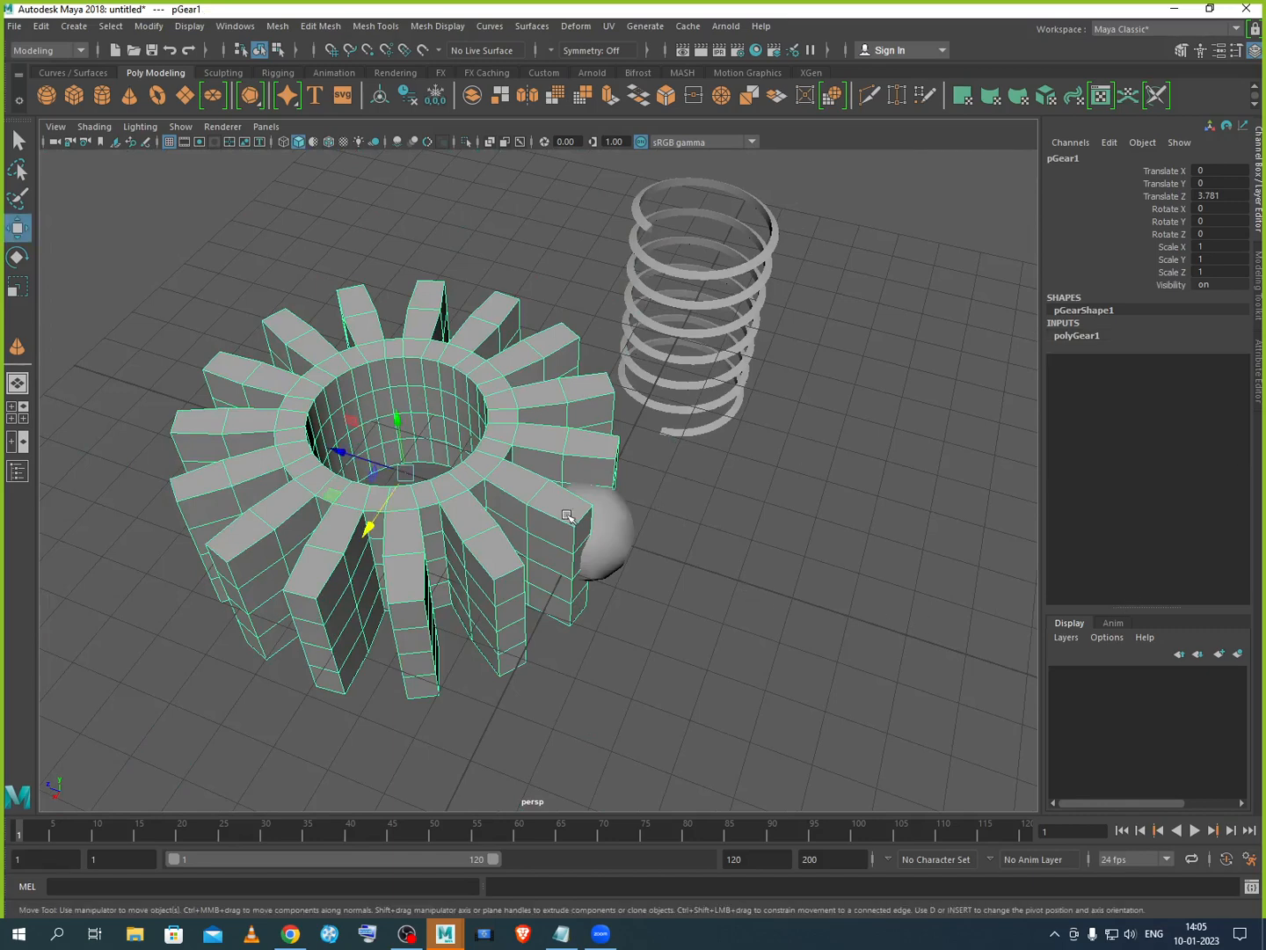
pyautogui.press('Delete')
pyautogui.click(618, 550)
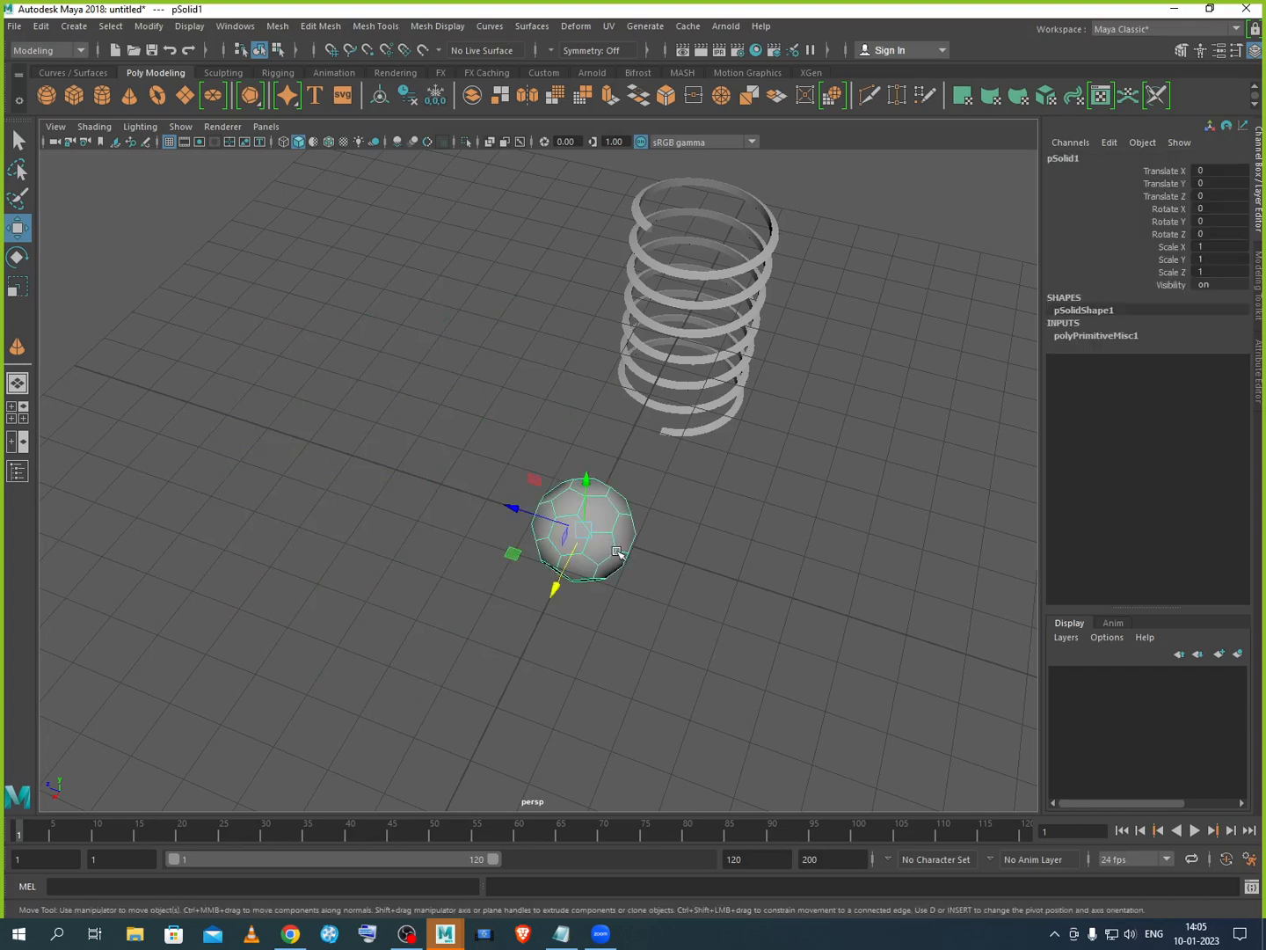
pyautogui.click(1097, 336)
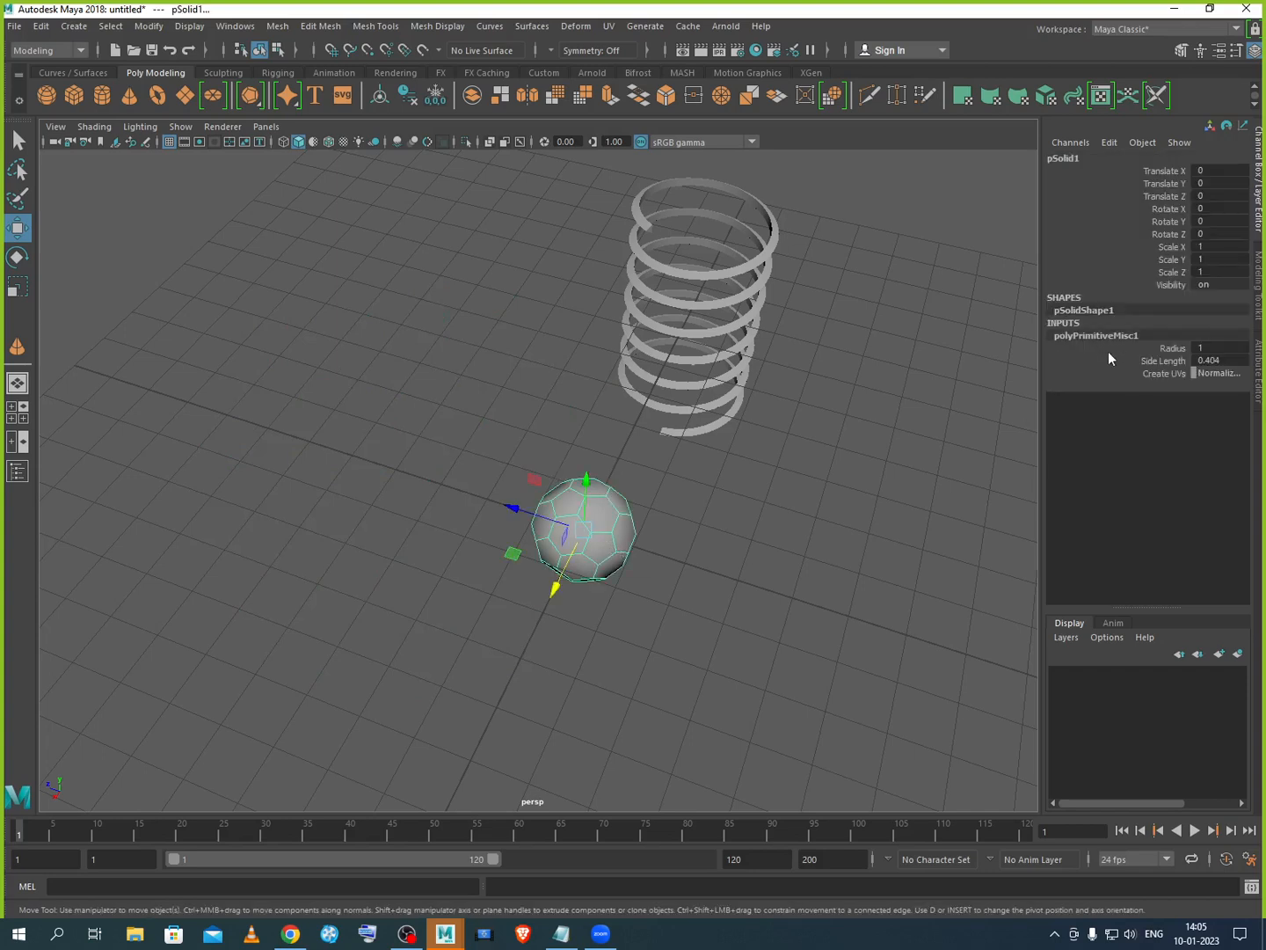
pyautogui.click(1175, 348)
pyautogui.moveTo(659, 616)
pyautogui.mouseDown(button='middle')
pyautogui.moveTo(701, 612)
pyautogui.moveTo(645, 615)
pyautogui.moveTo(678, 612)
pyautogui.mouseUp(button='middle')
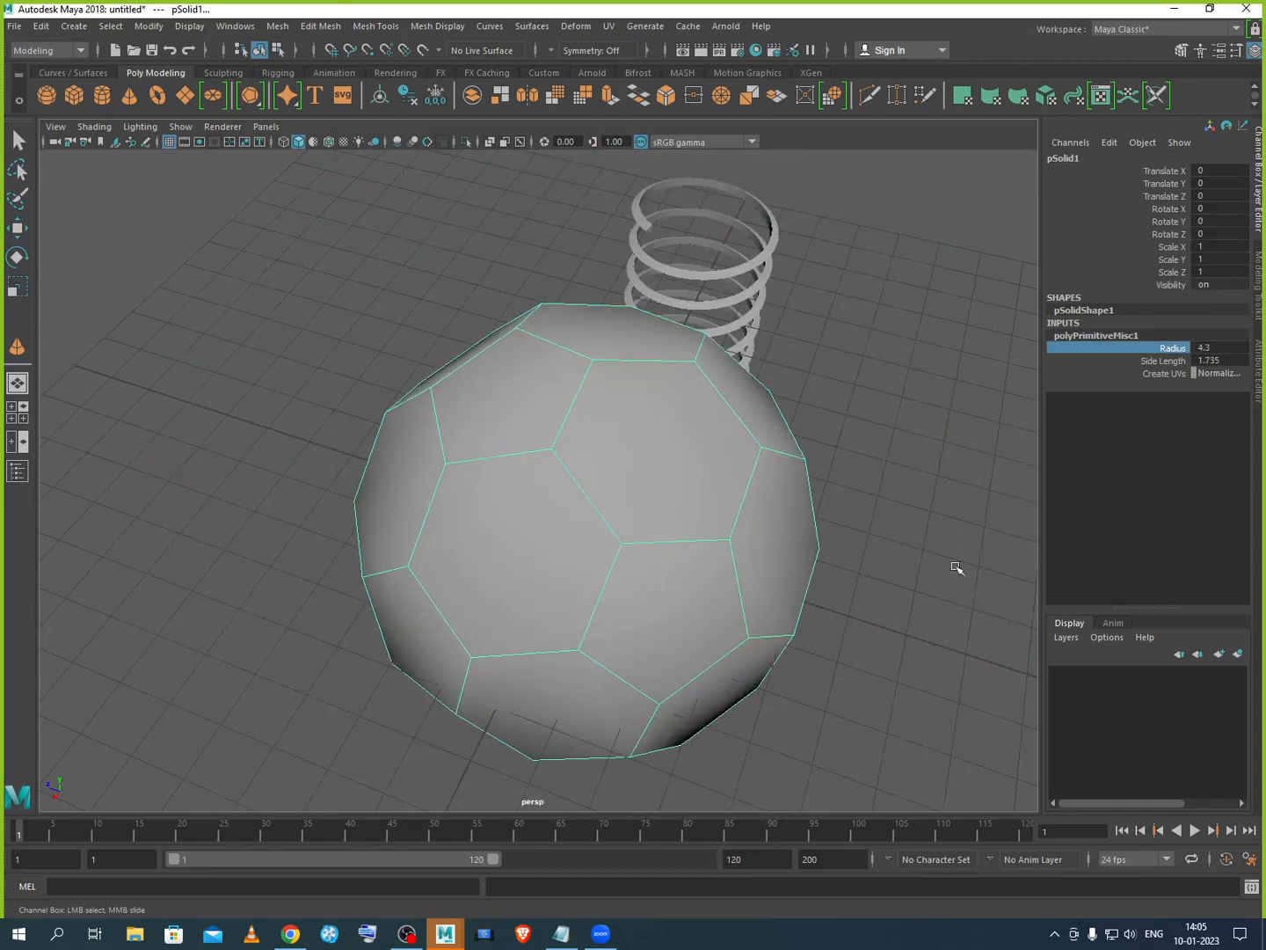
# Step: Vary the soccer ball's Side Length down to 0.01 and back up, and delete the ball
pyautogui.click(1165, 360)
pyautogui.moveTo(874, 638); pyautogui.dragTo(818, 639, button='middle')
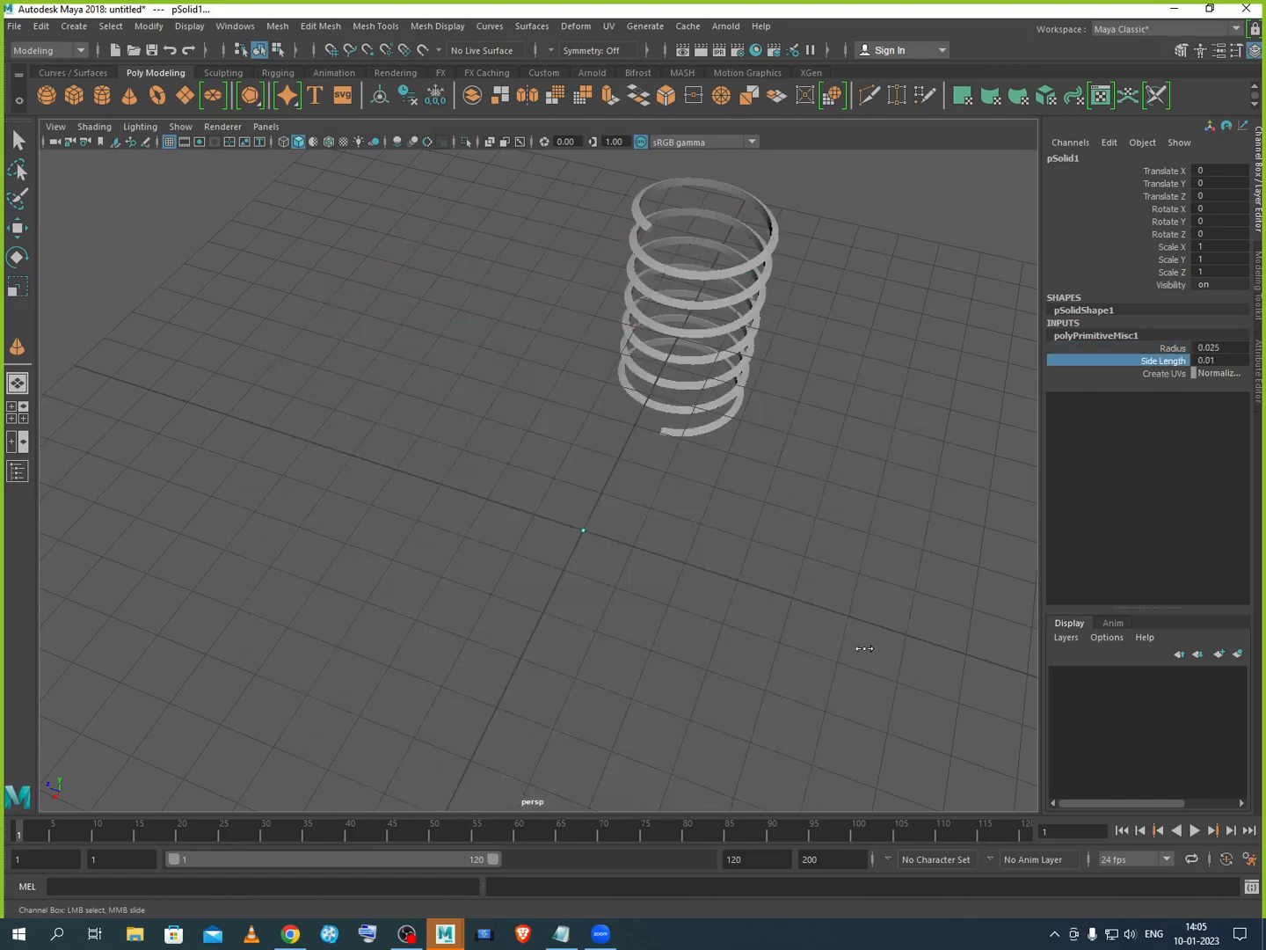
pyautogui.moveTo(830, 644); pyautogui.dragTo(877, 648, button='middle')
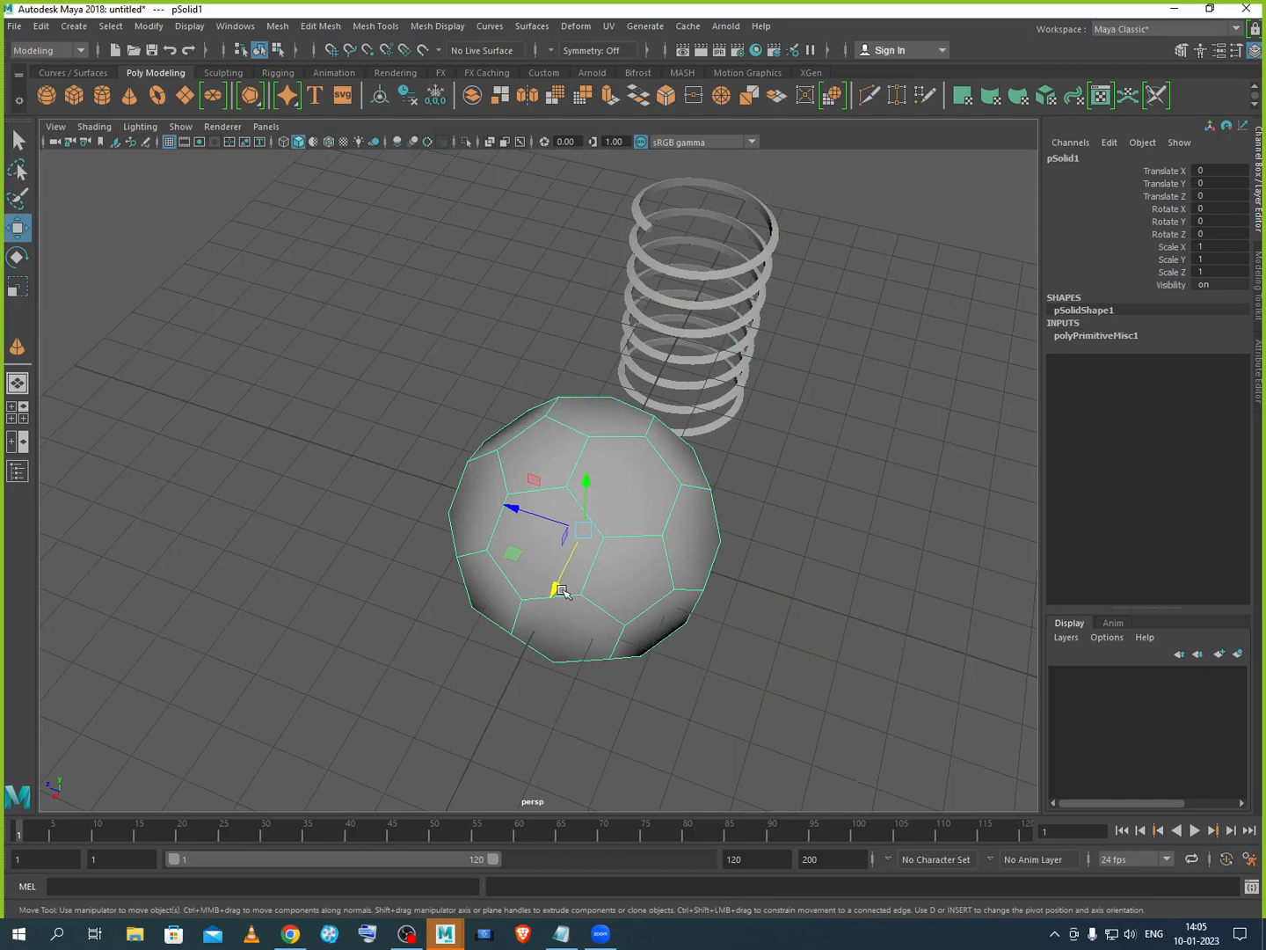
pyautogui.press('Delete')
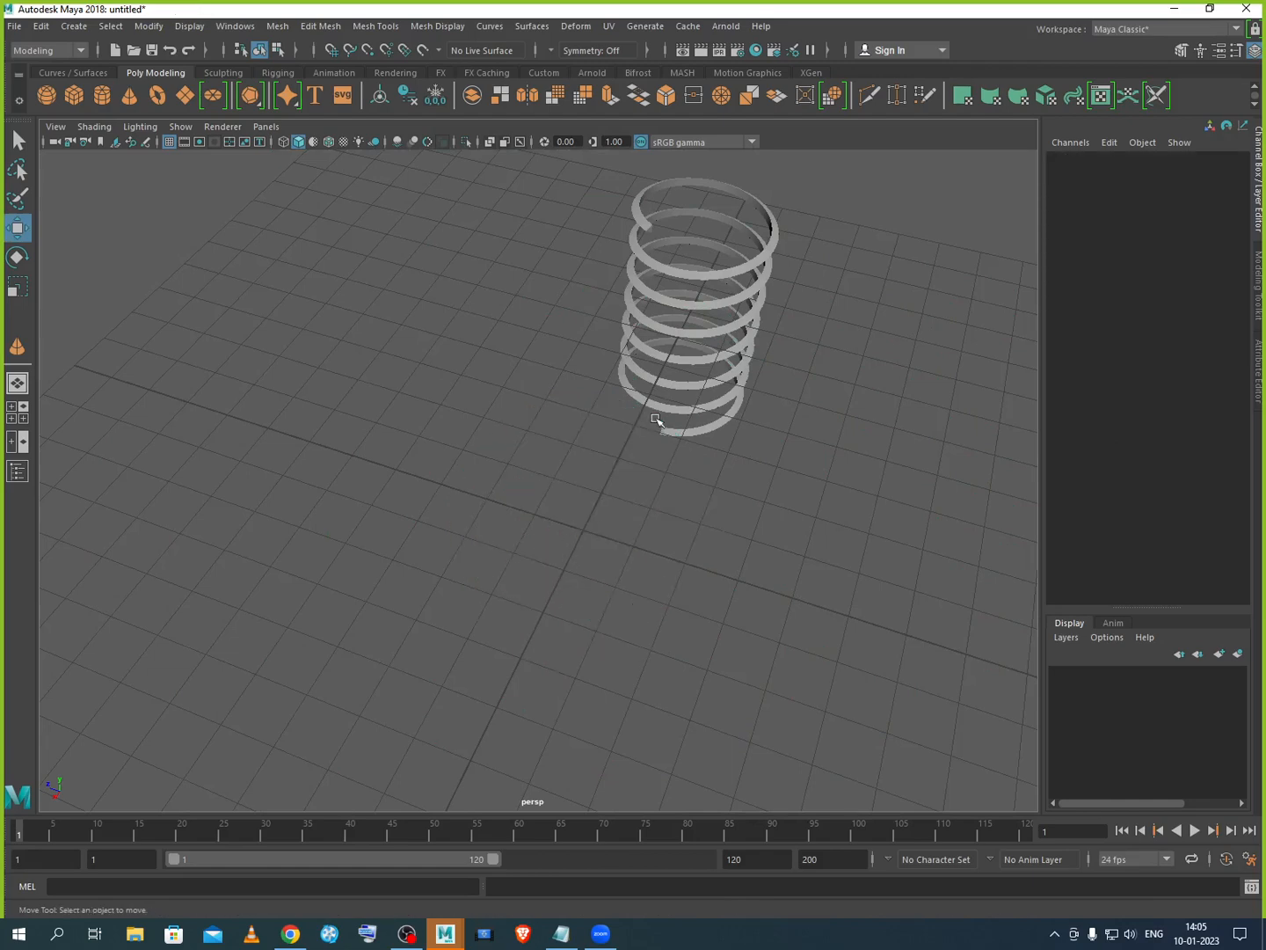
# Step: Examine the helix's creation parameters and the list of available polygon primitives
pyautogui.click(665, 384)
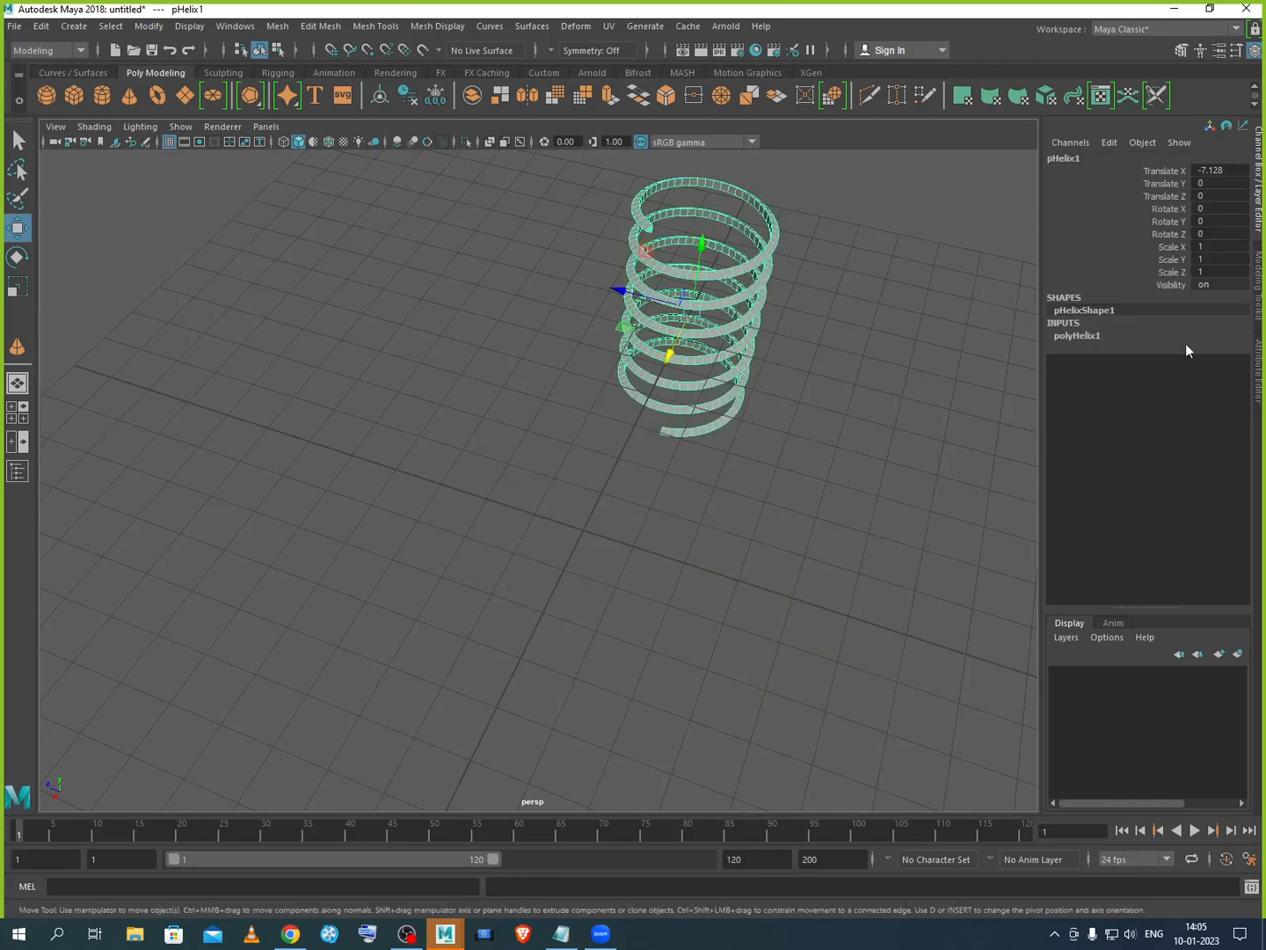
pyautogui.click(1074, 337)
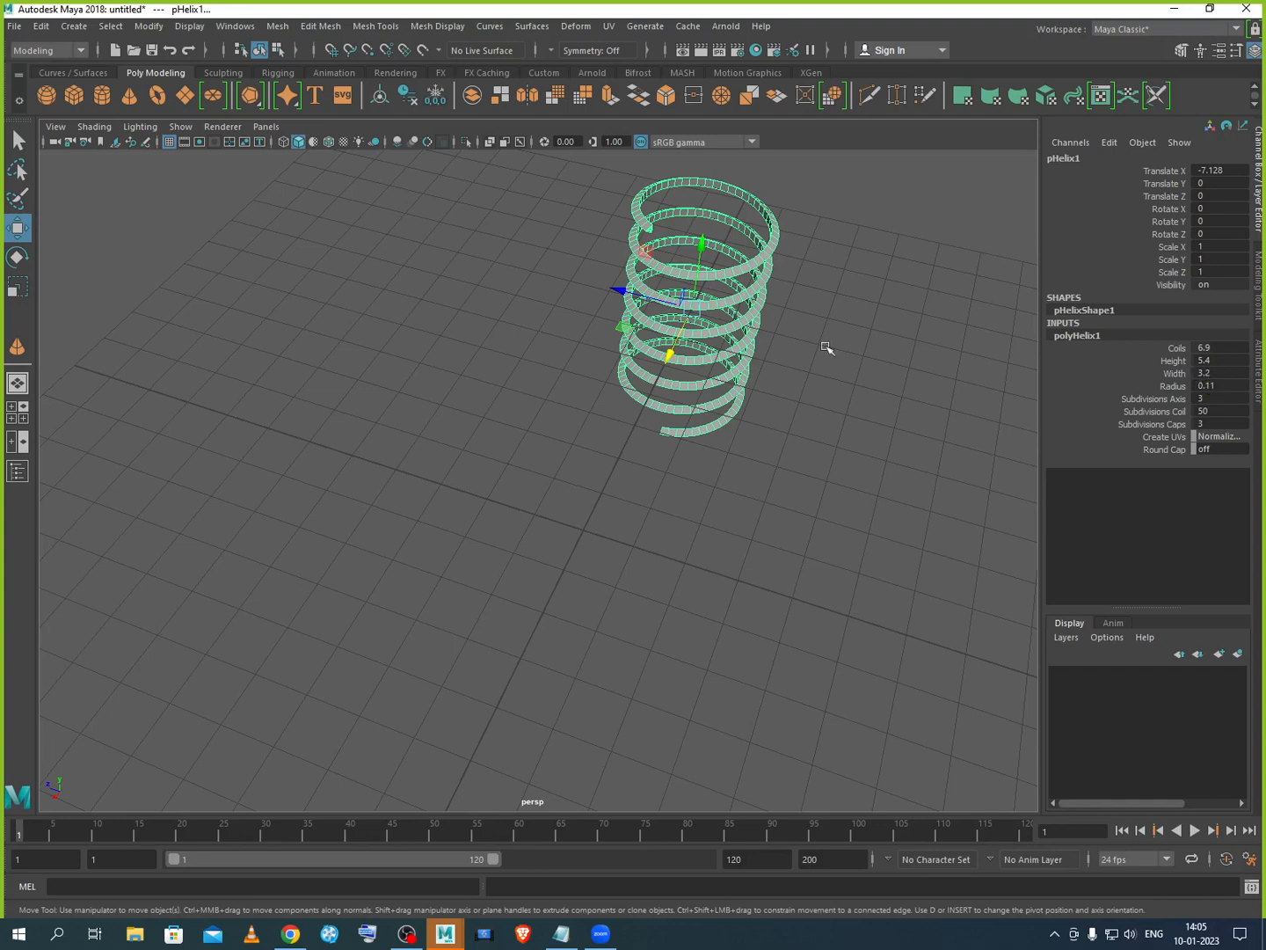
pyautogui.moveTo(534, 271); pyautogui.dragTo(833, 475)
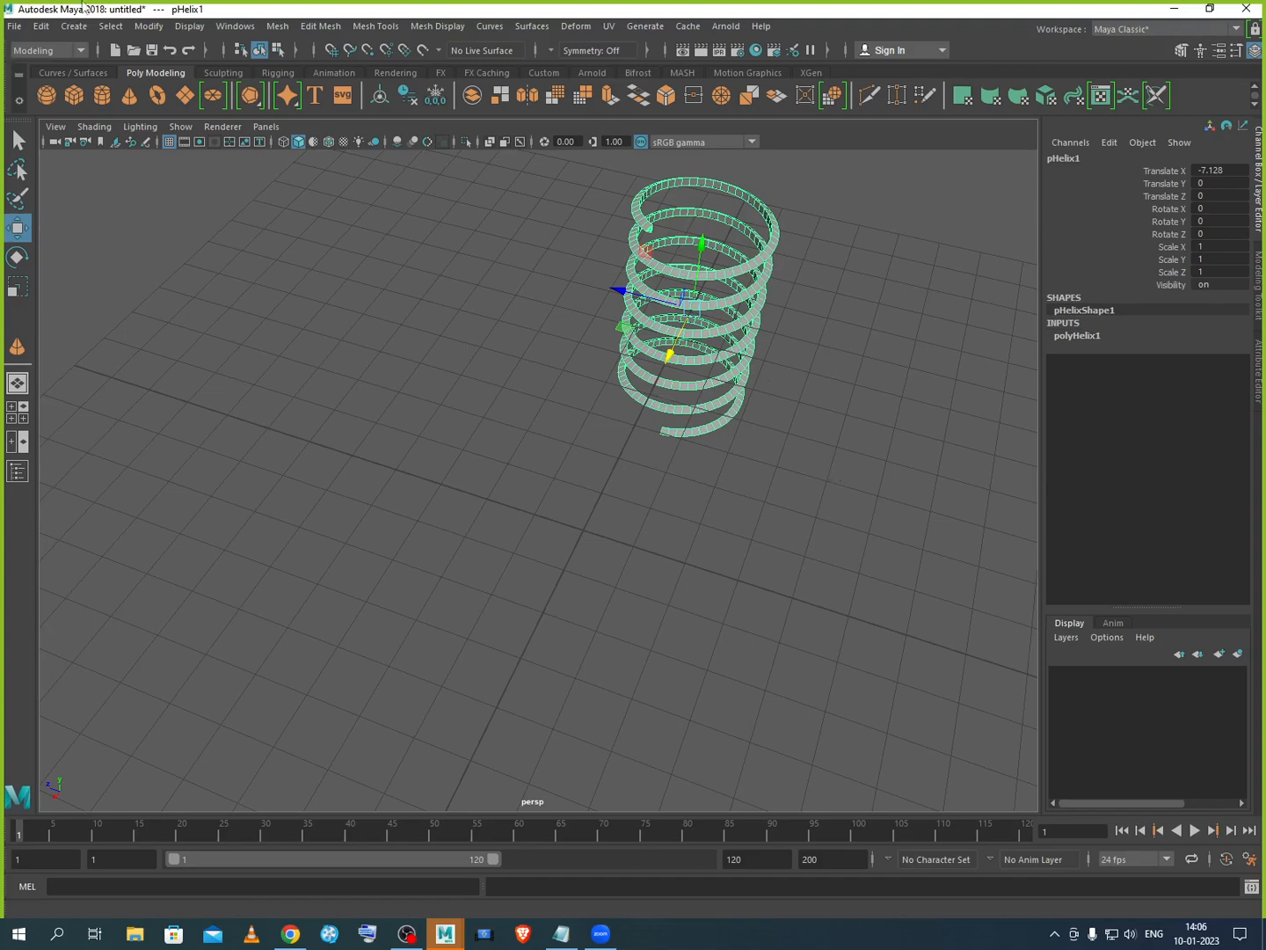
pyautogui.click(85, 27)
pyautogui.moveTo(104, 82)
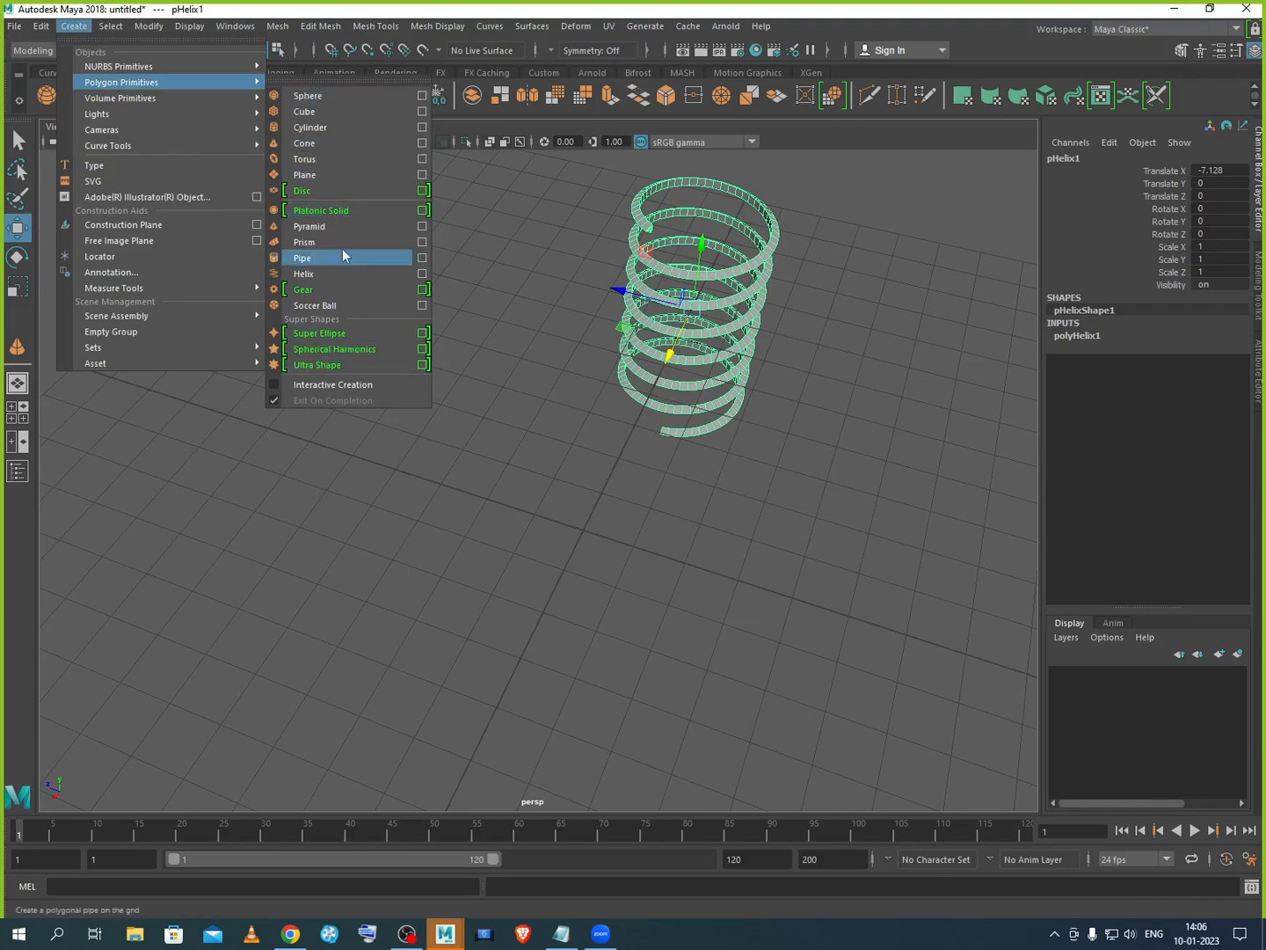
pyautogui.click(357, 439)
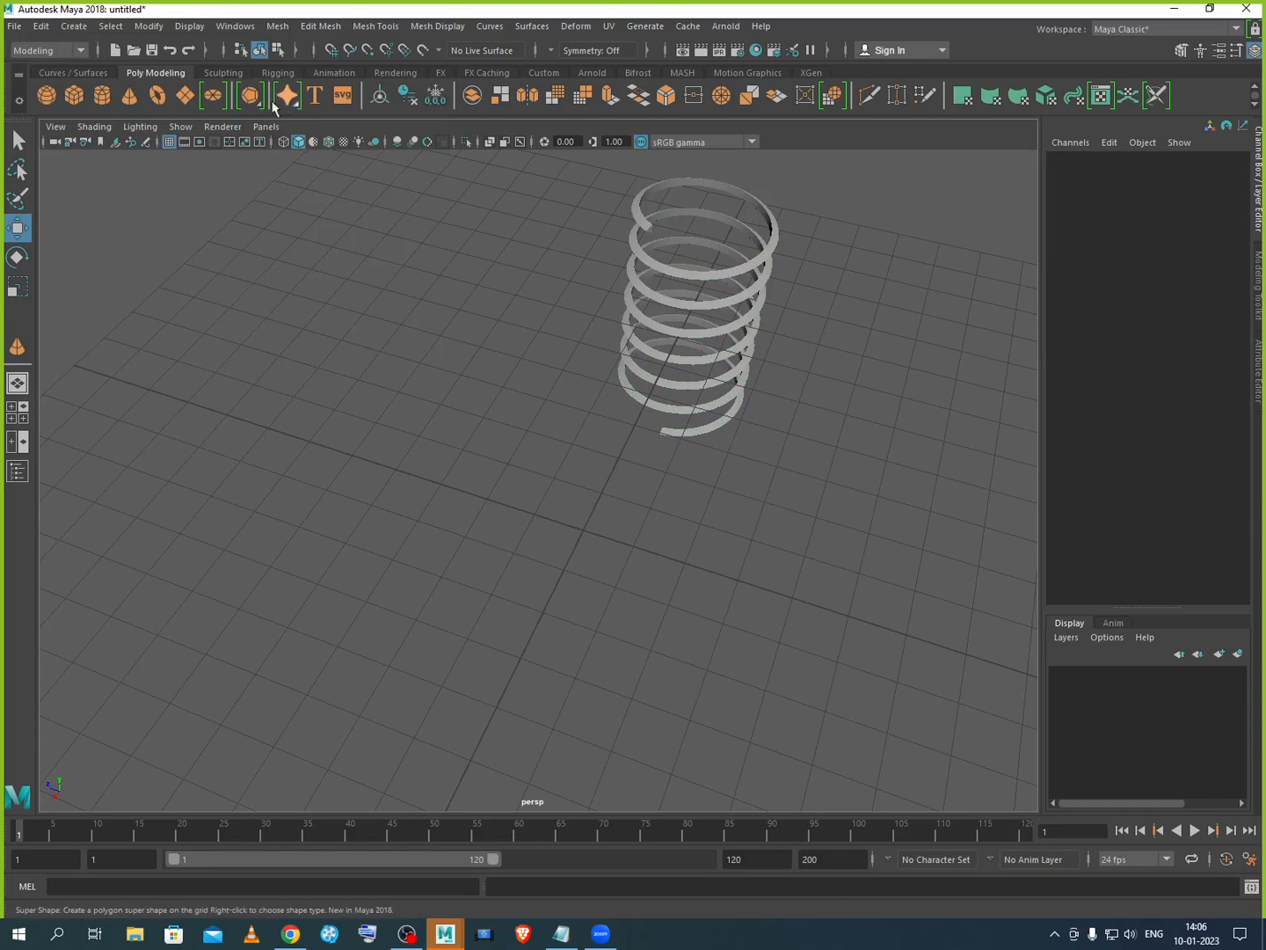
pyautogui.click(75, 27)
pyautogui.moveTo(204, 83)
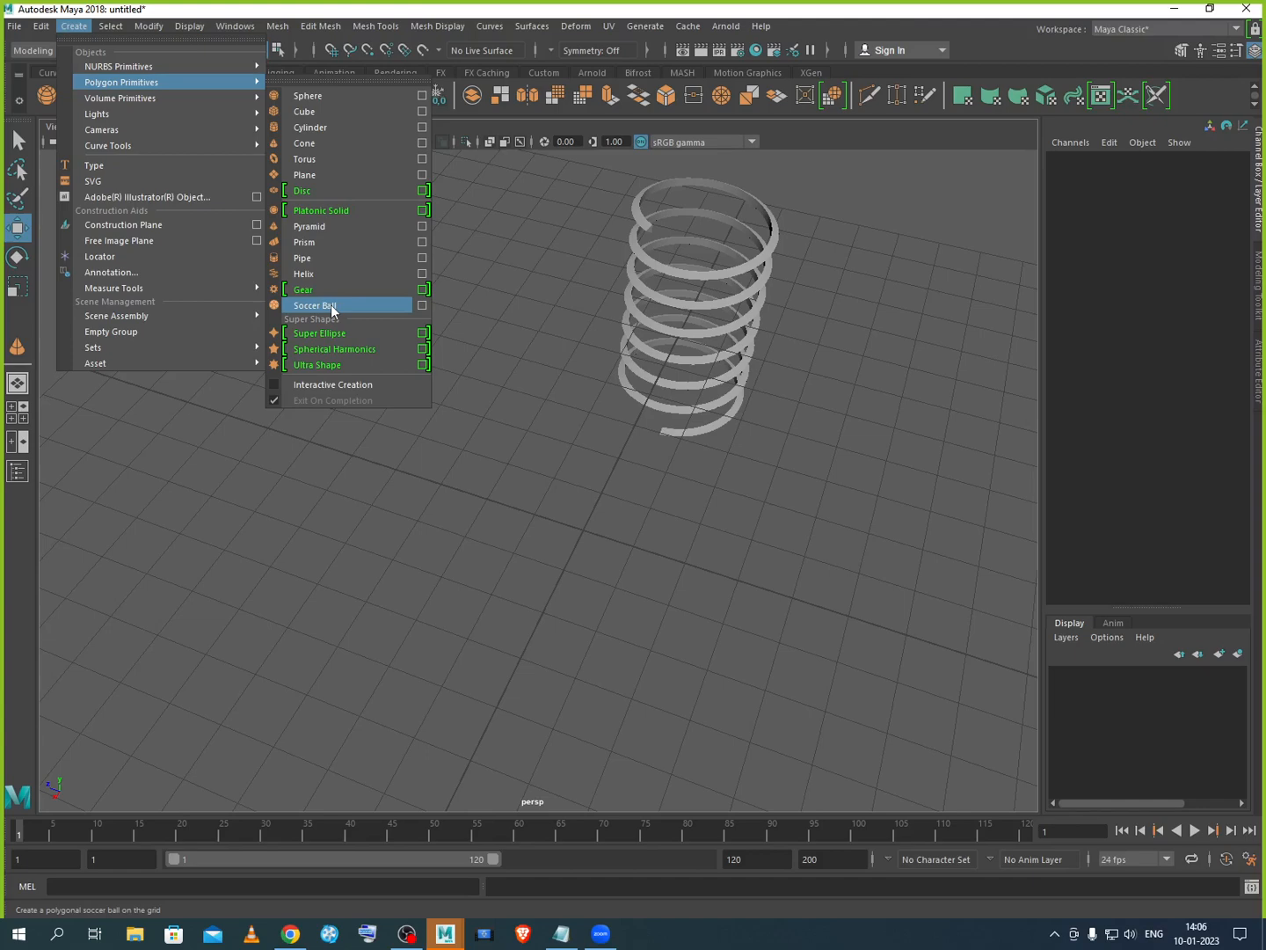
# Step: Delete the helix and create a polygon cube raised to Translate Y about 0.53
pyautogui.click(645, 344)
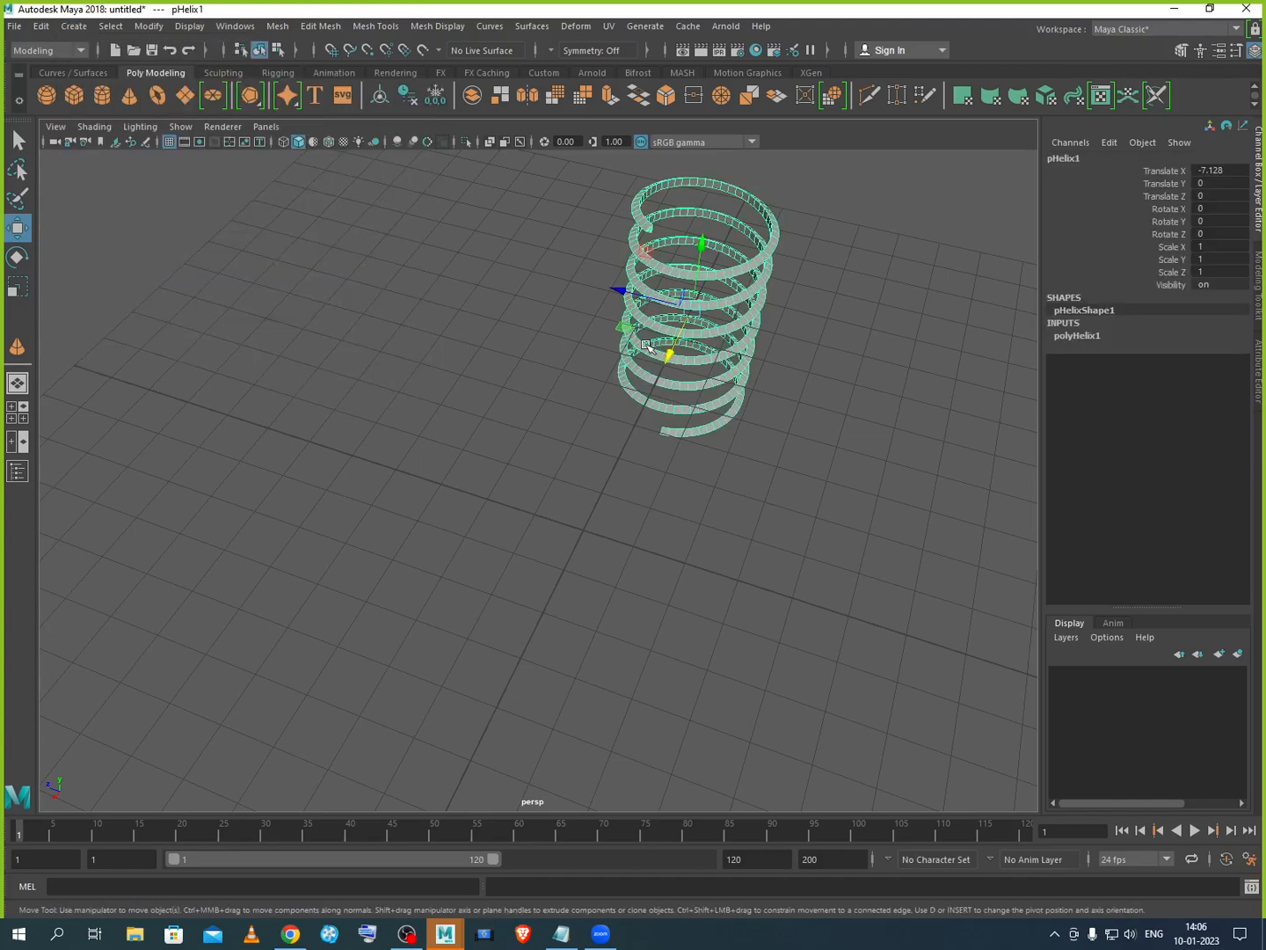
pyautogui.press('Delete')
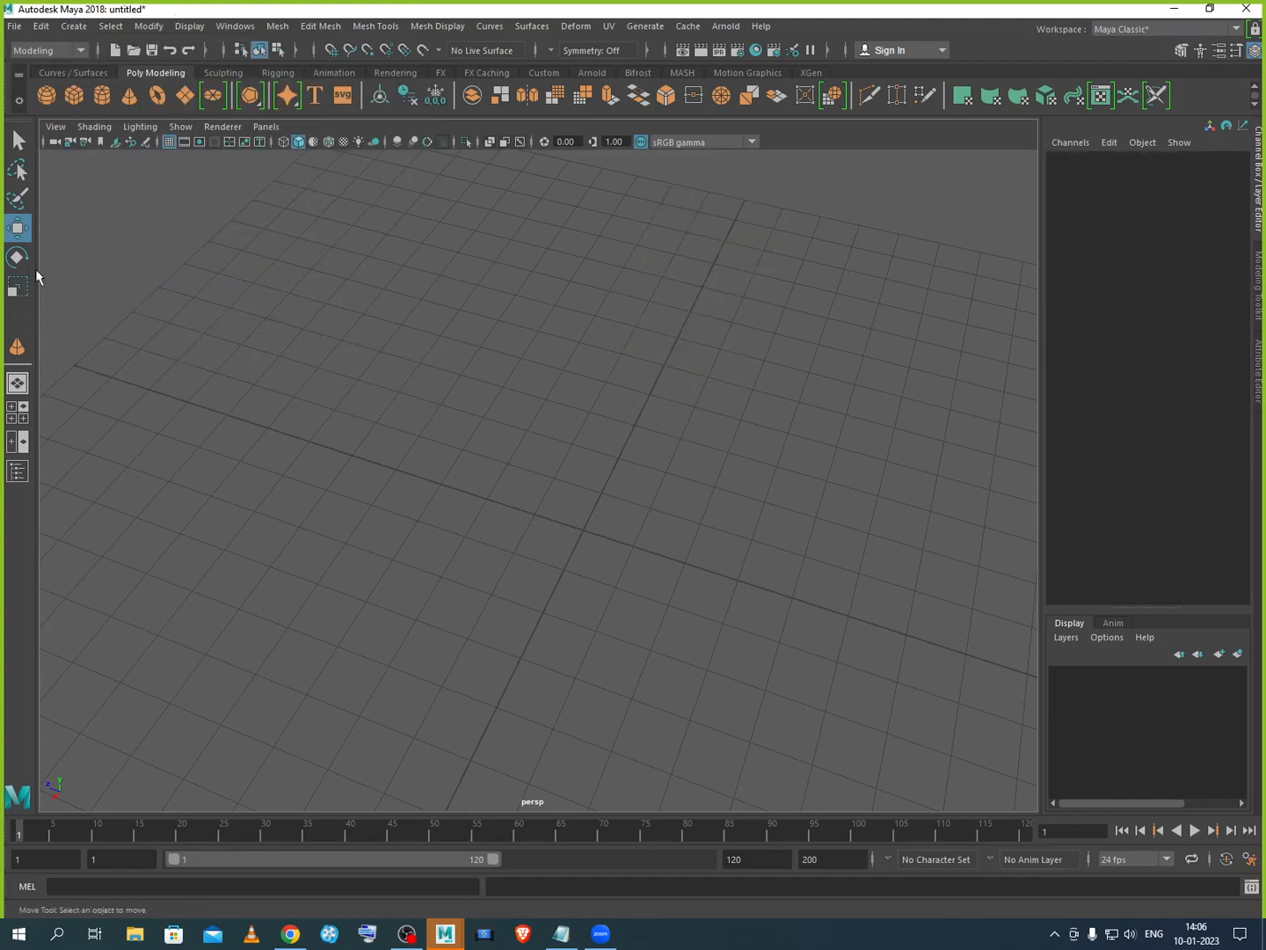
pyautogui.click(75, 95)
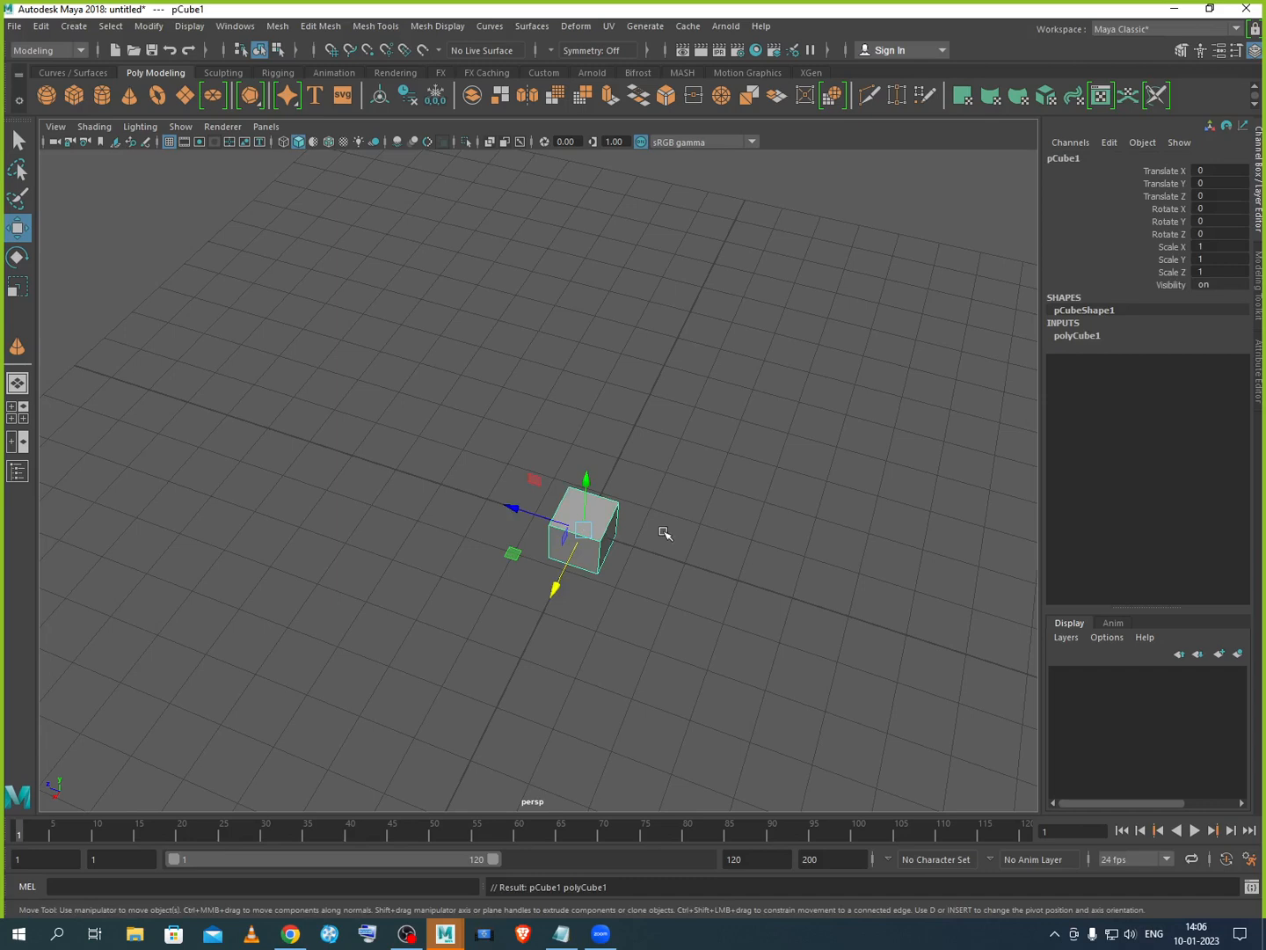
pyautogui.moveTo(586, 499); pyautogui.dragTo(582, 480)
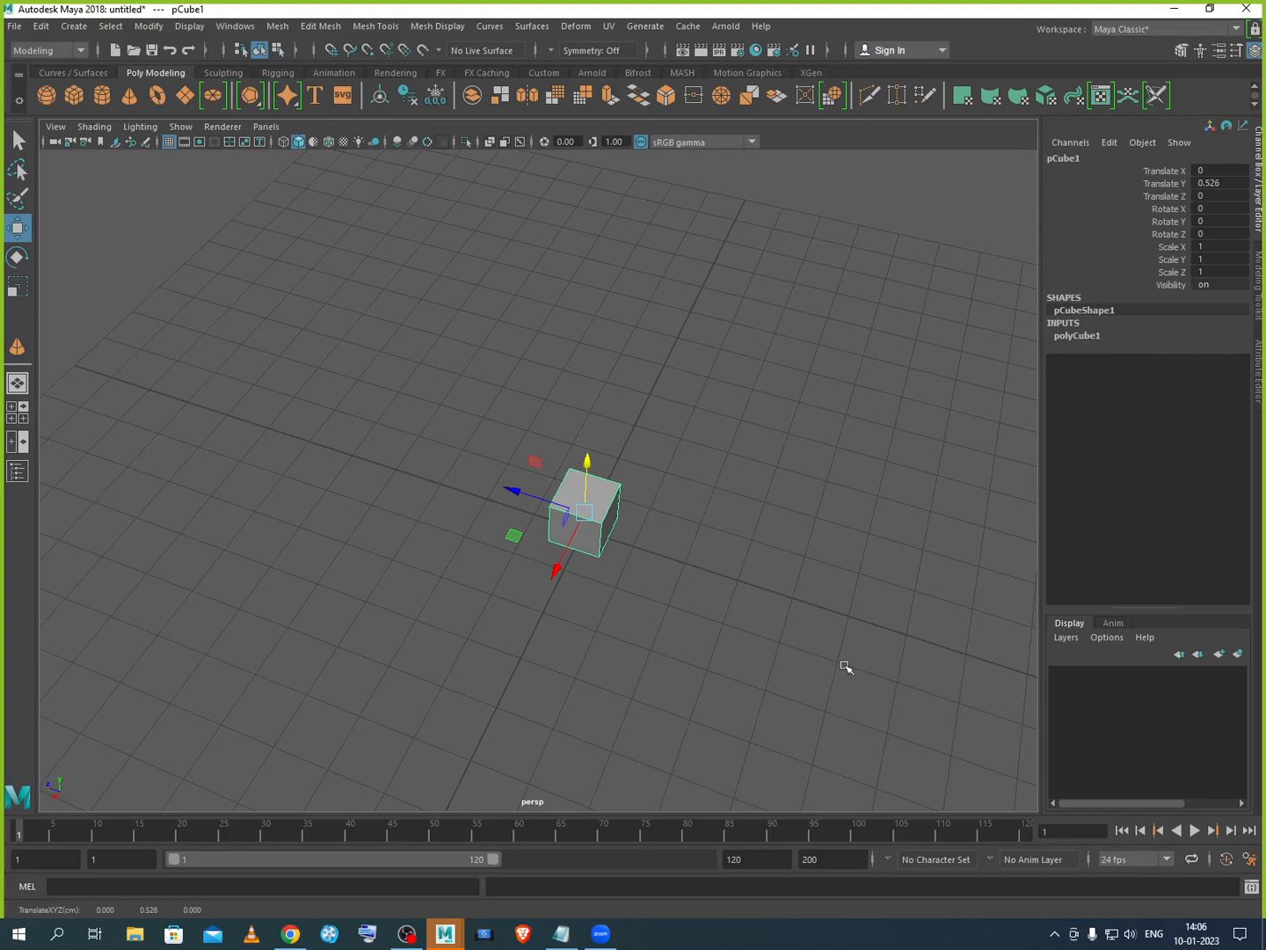
# Step: Review the cube's creation parameters and the polygon cone's creation options without creating a cone
pyautogui.click(1126, 335)
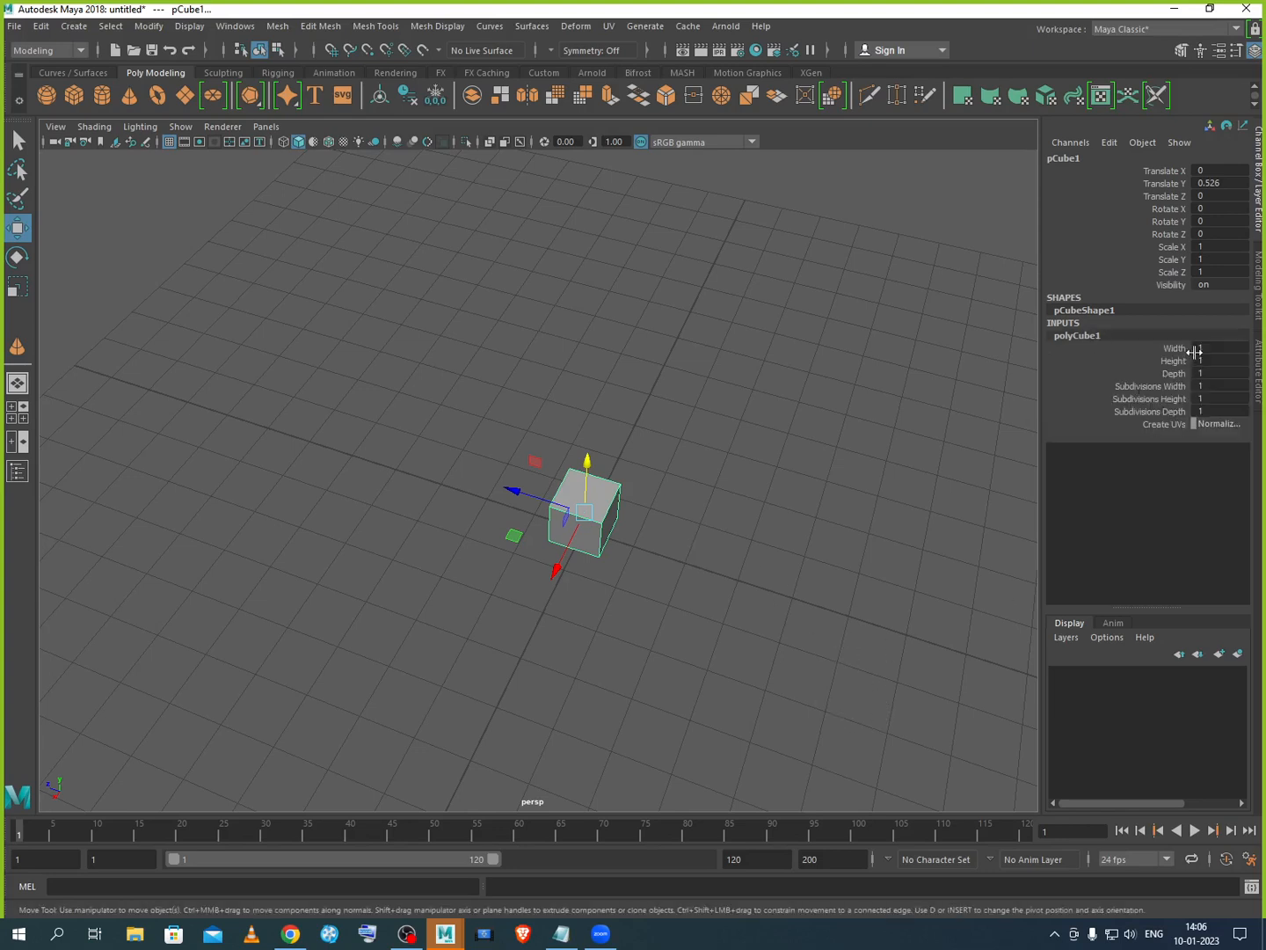
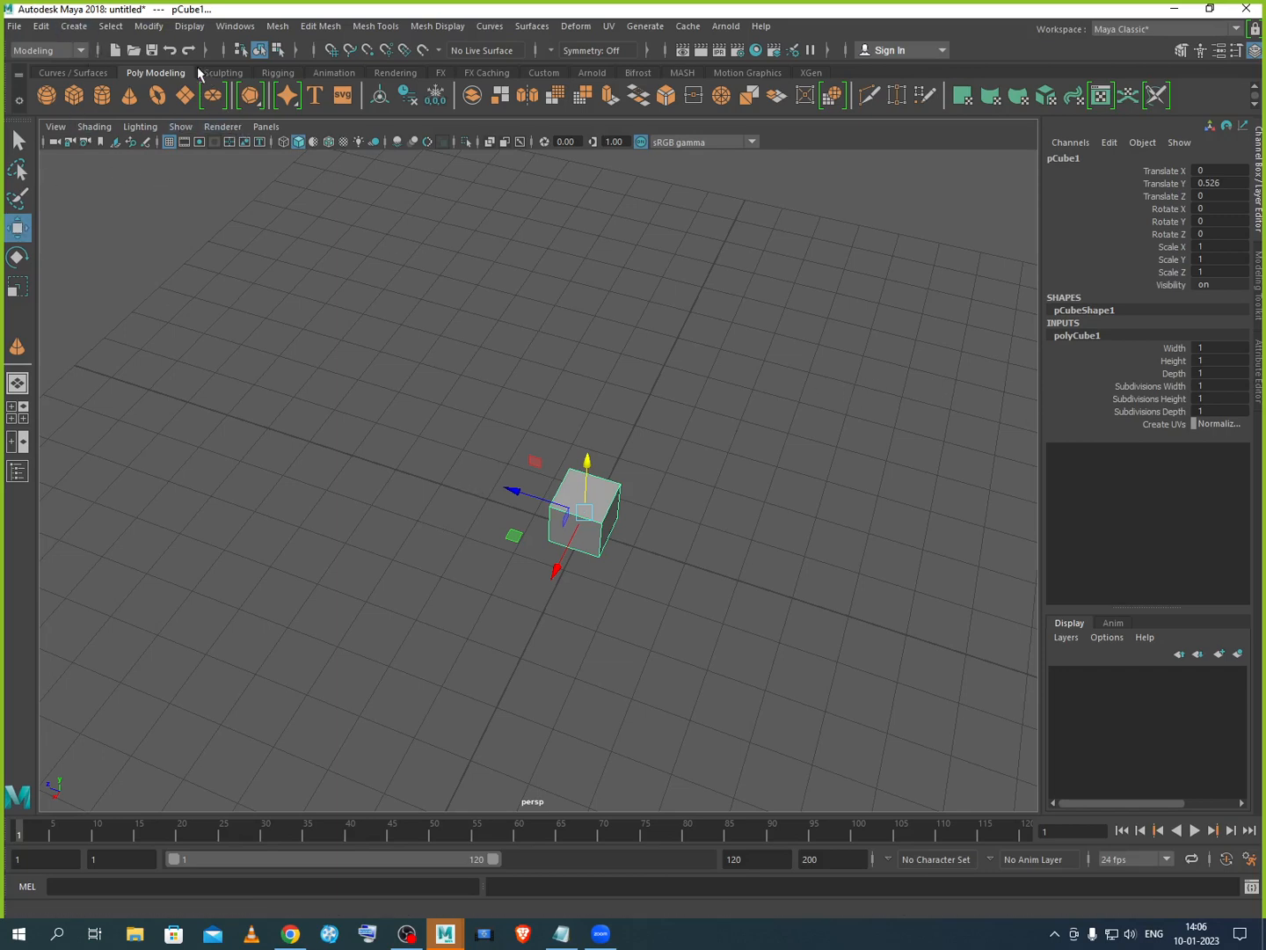
pyautogui.click(74, 26)
pyautogui.moveTo(123, 82)
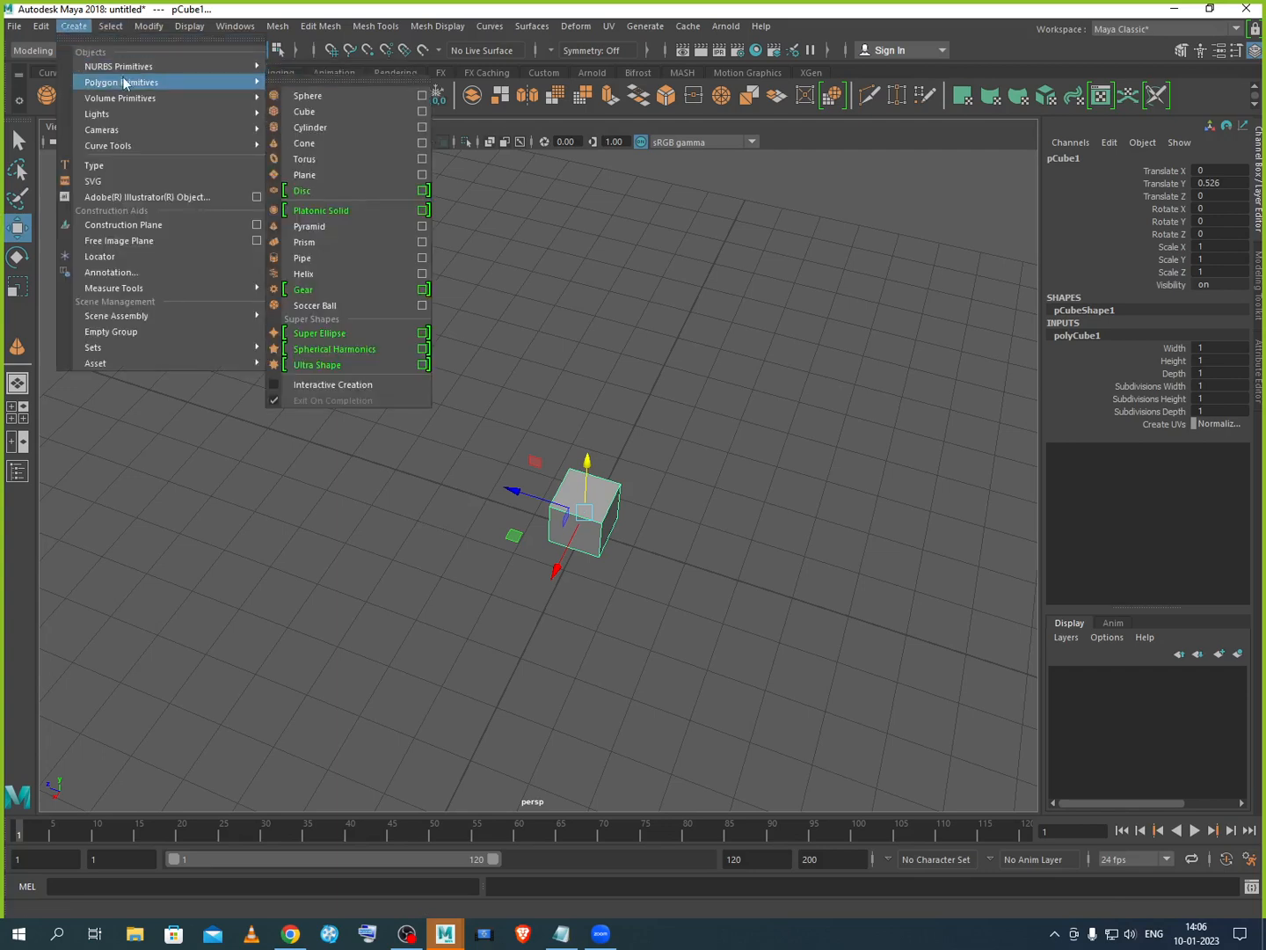
pyautogui.click(422, 143)
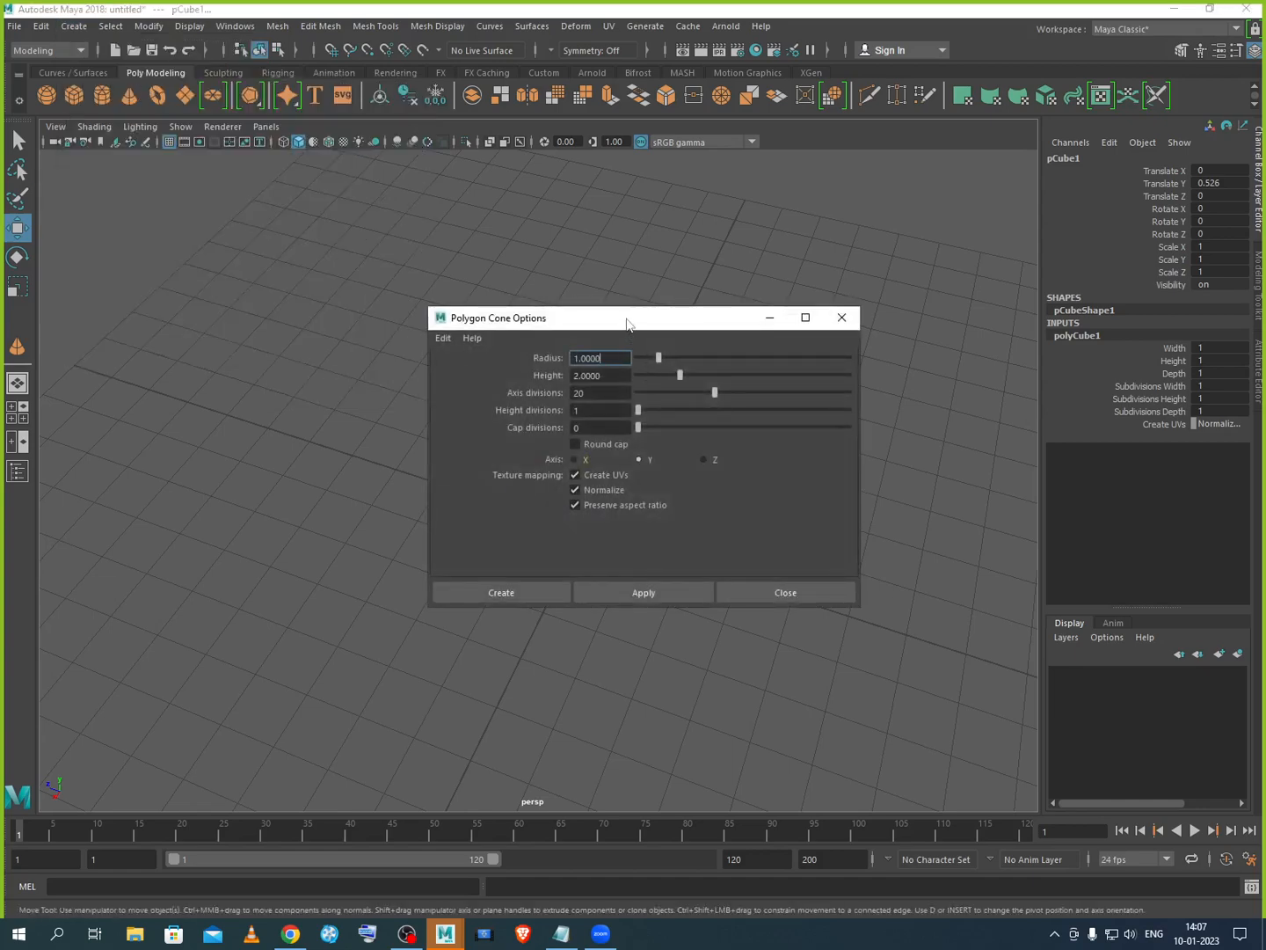
pyautogui.moveTo(627, 324); pyautogui.dragTo(827, 325)
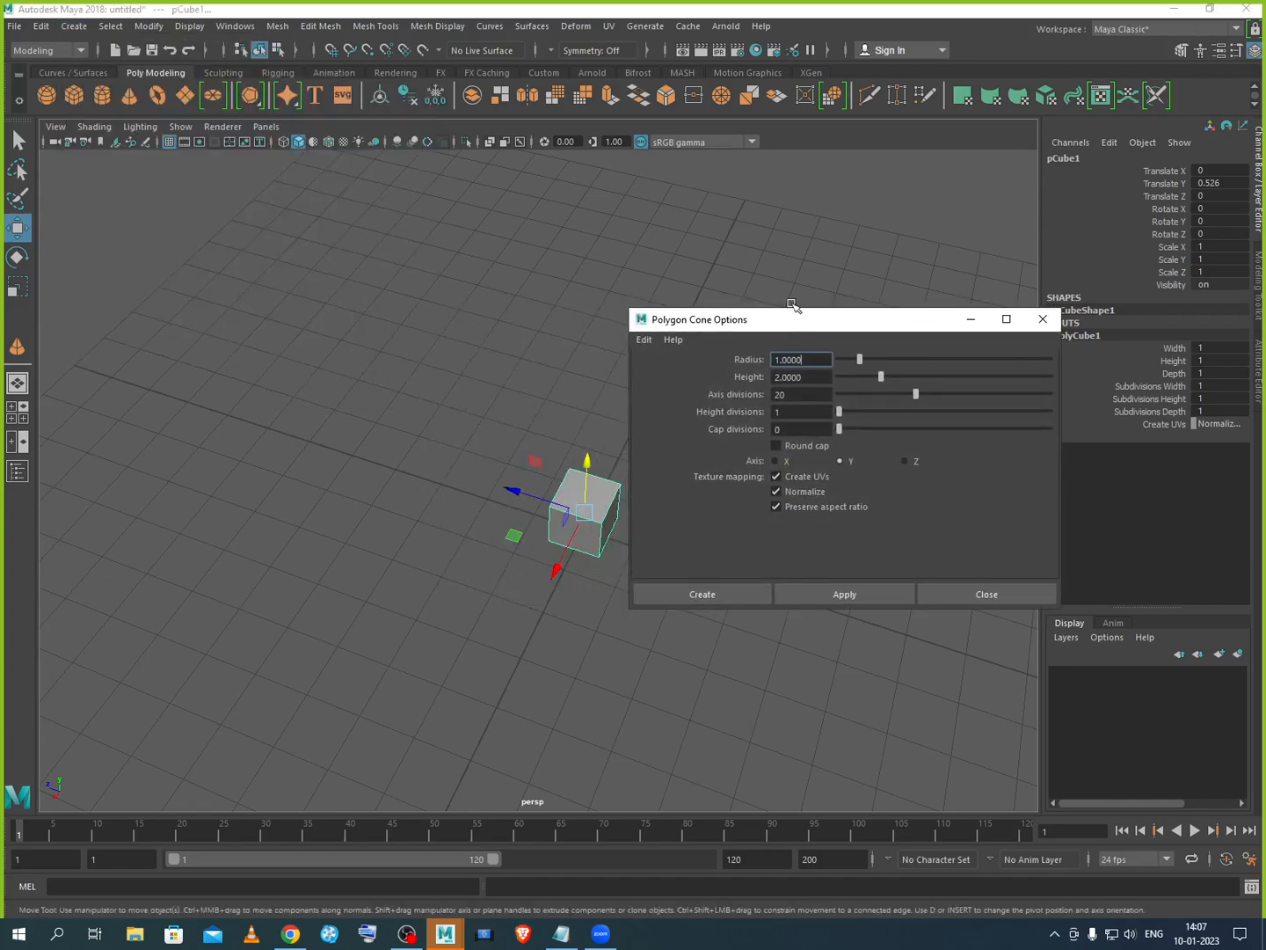
pyautogui.click(942, 591)
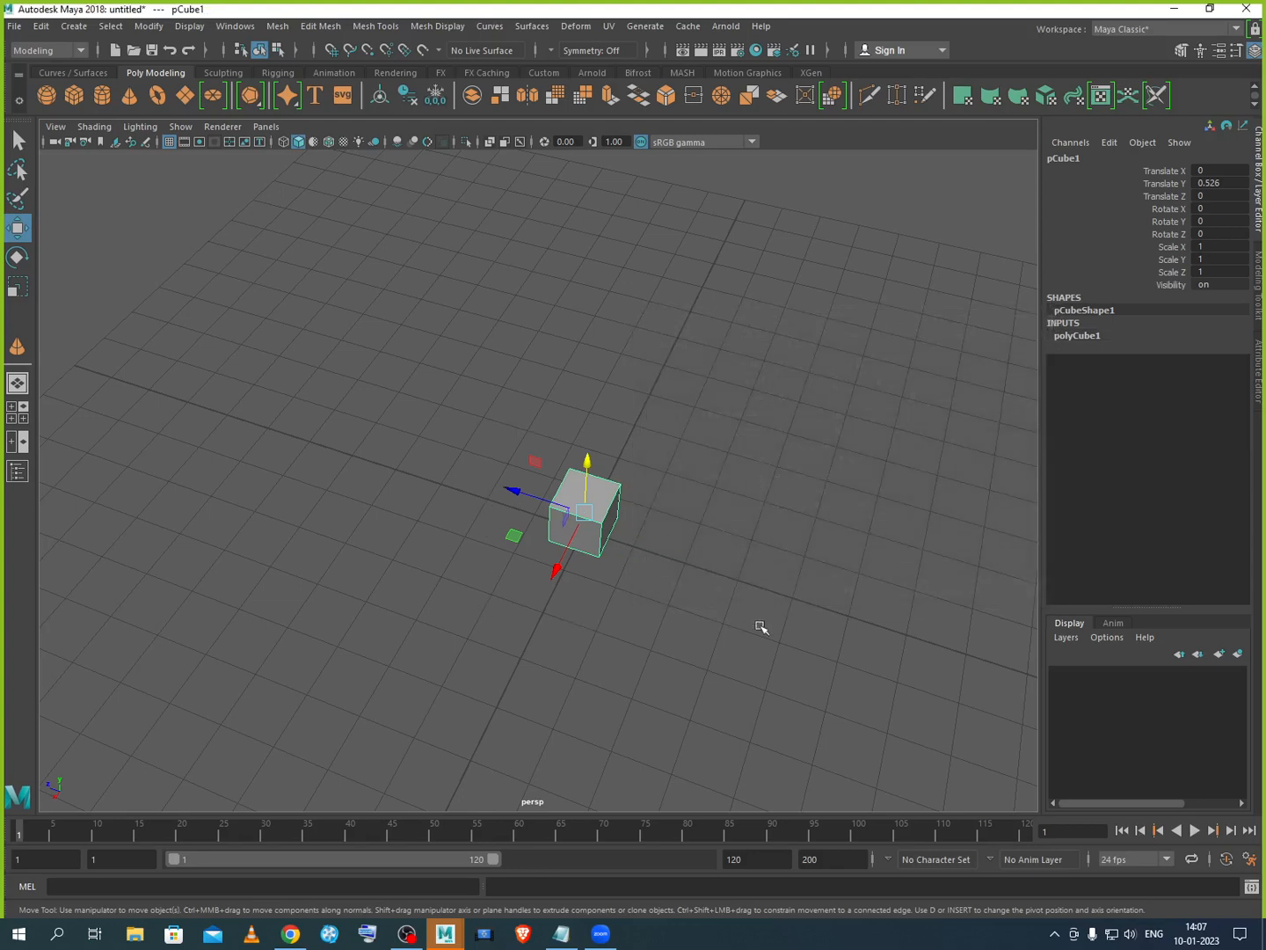
# Step: Delete the existing cube and open the creation options for a new polygon cube
pyautogui.press('Delete')
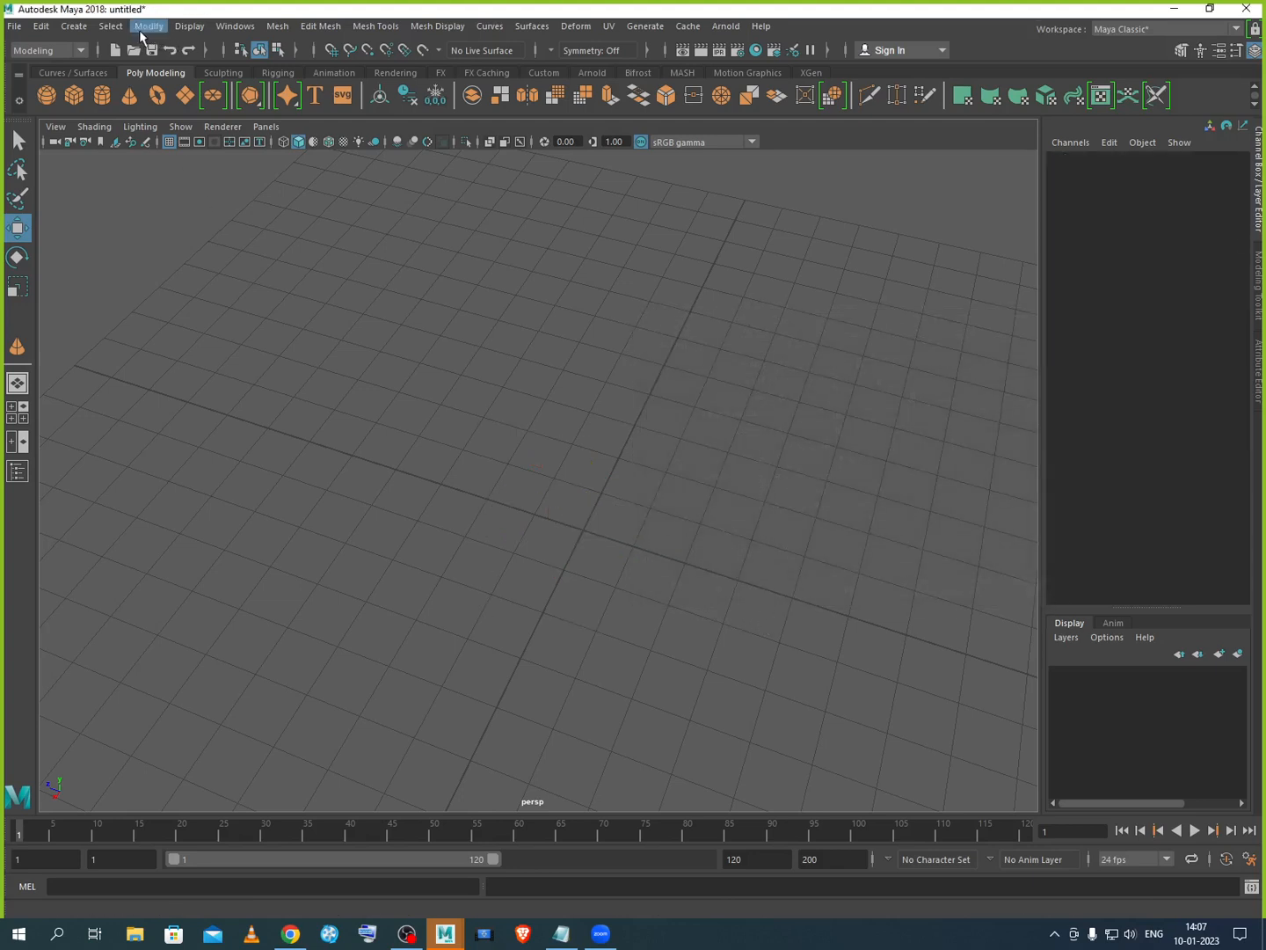
pyautogui.click(88, 28)
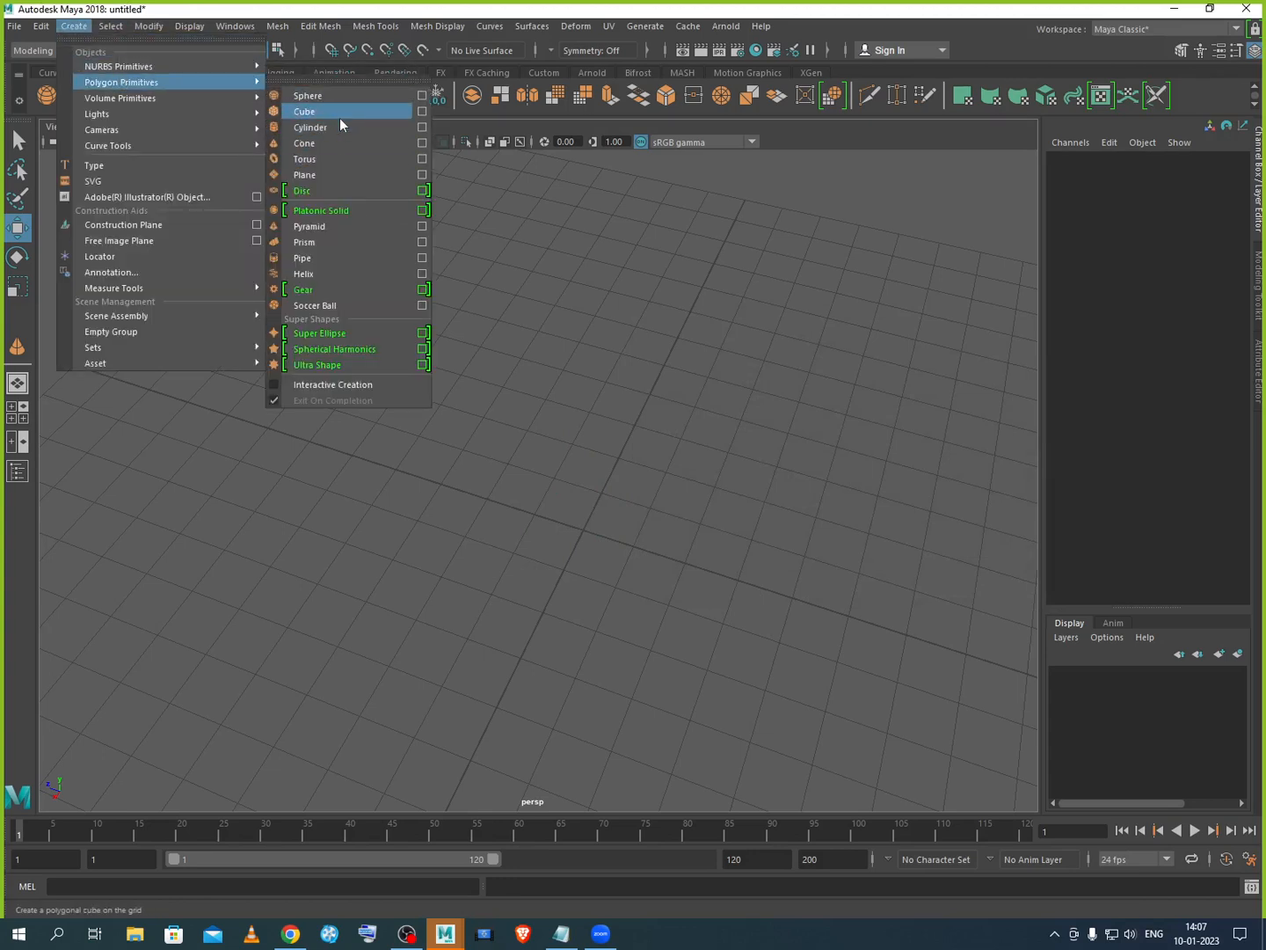
pyautogui.click(423, 112)
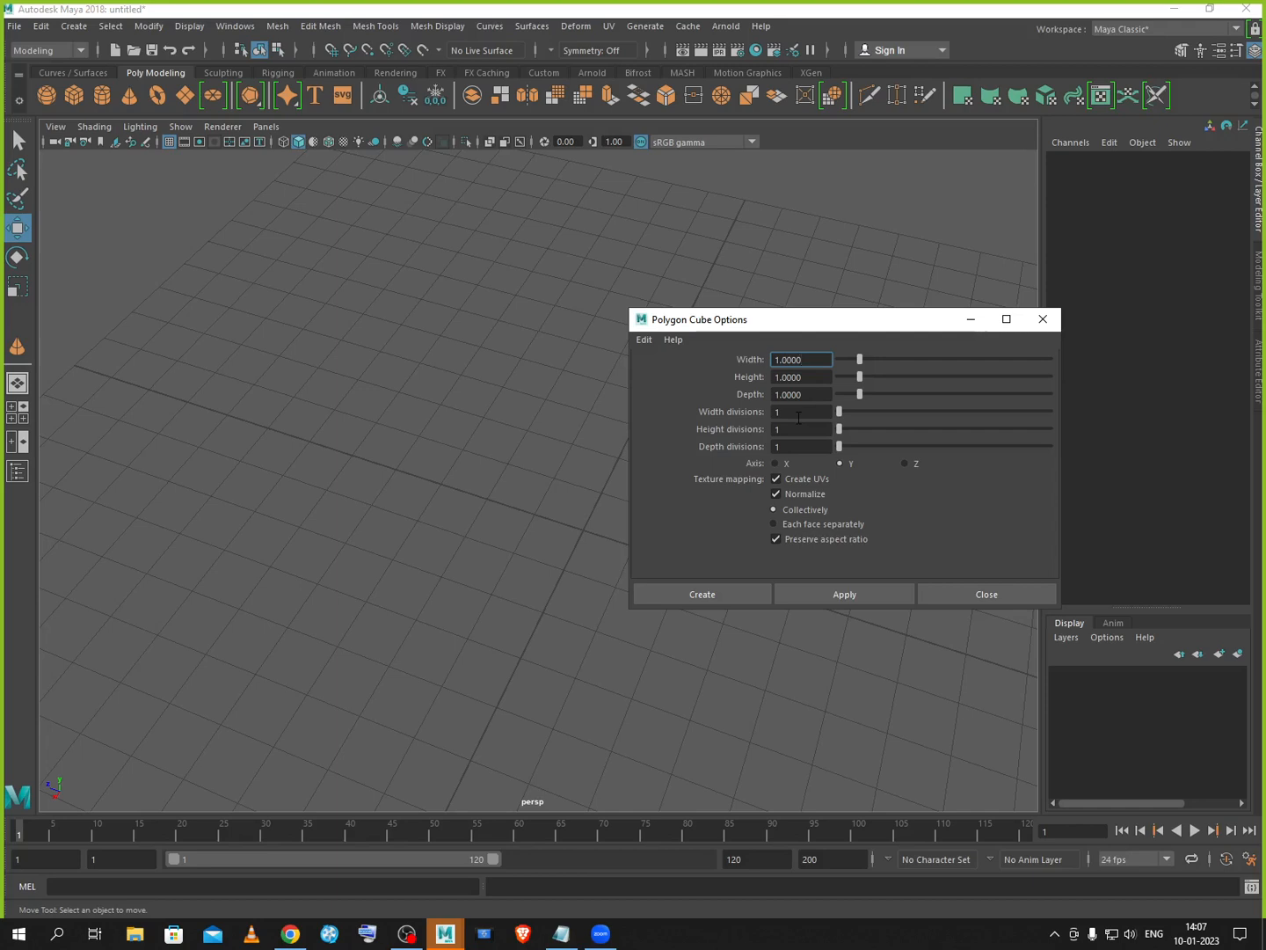
# Step: Set the new polygon cube's width to 3 and its height to 0.1
pyautogui.doubleClick(778, 359)
pyautogui.doubleClick(777, 412)
pyautogui.click(813, 359)
pyautogui.write('3')
pyautogui.click(778, 377)
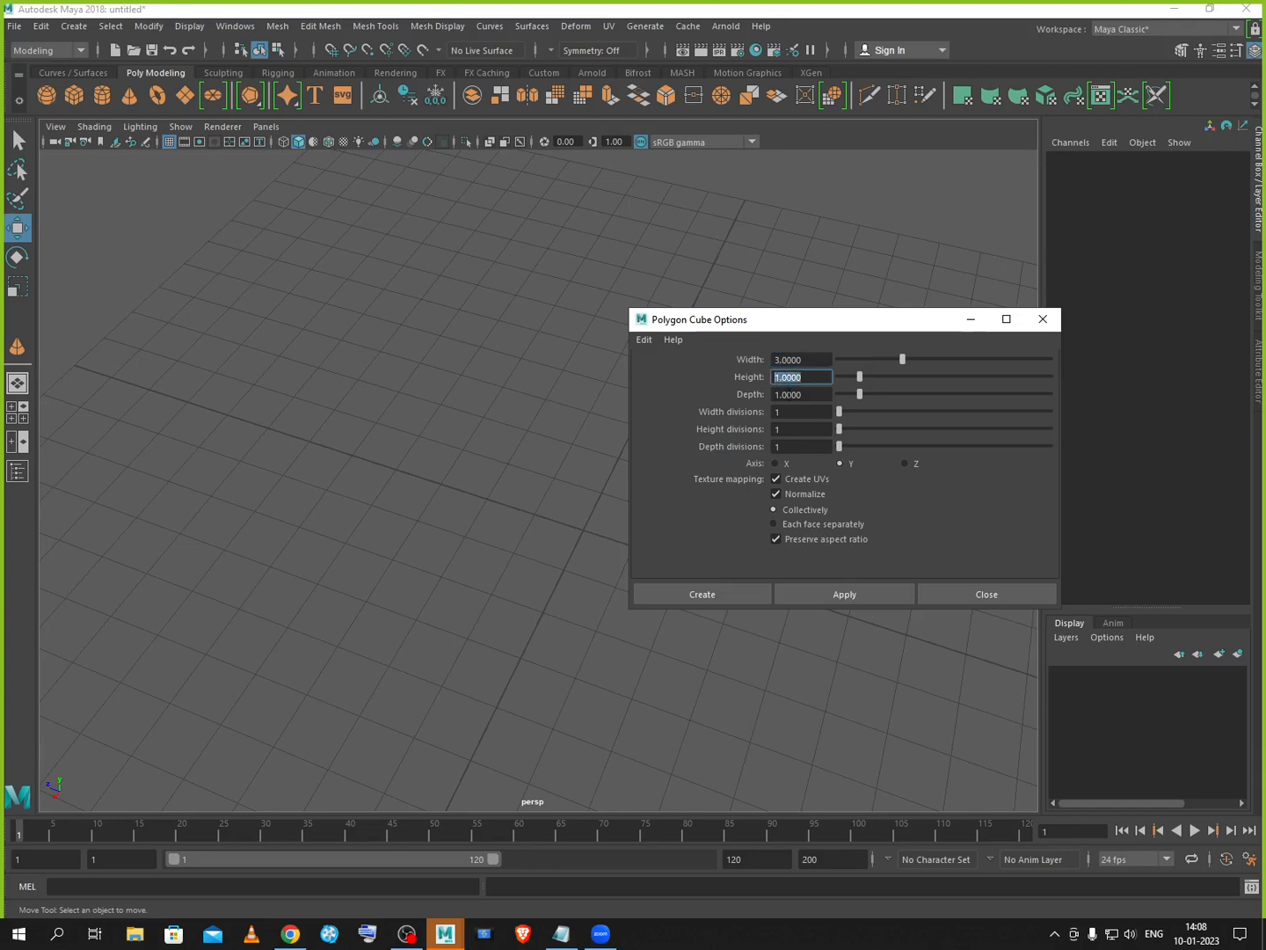
pyautogui.write('1.5')
pyautogui.press('BackSpace')
pyautogui.press('BackSpace')
pyautogui.press('BackSpace')
pyautogui.write('0.1')
pyautogui.press('Tab')
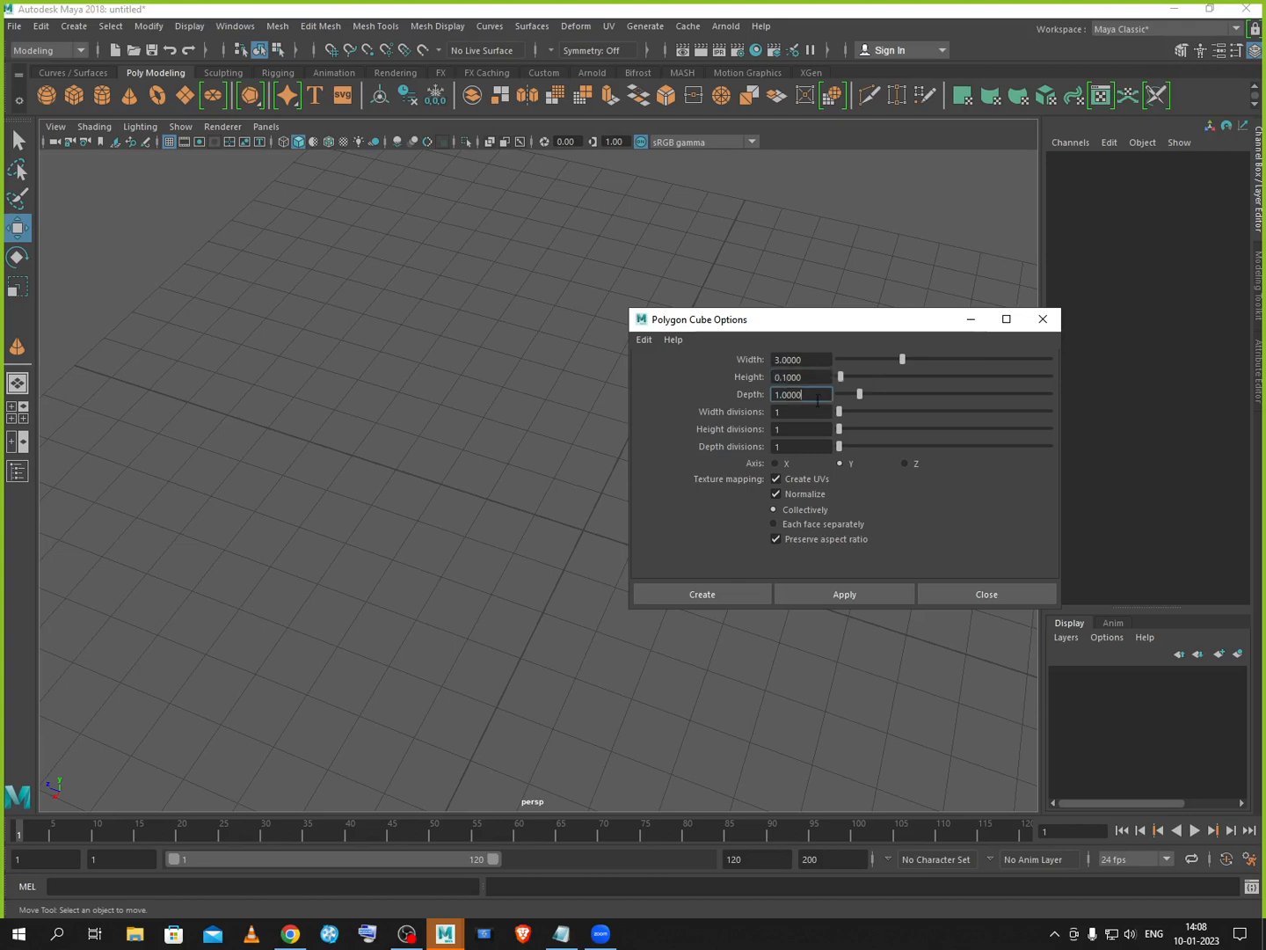
# Step: Set the depth to 1.5 and the width, height and depth divisions to 3 each, and create the cube
pyautogui.write('1.5')
pyautogui.press('Tab')
pyautogui.press('Tab')
pyautogui.write('3')
pyautogui.press('Tab')
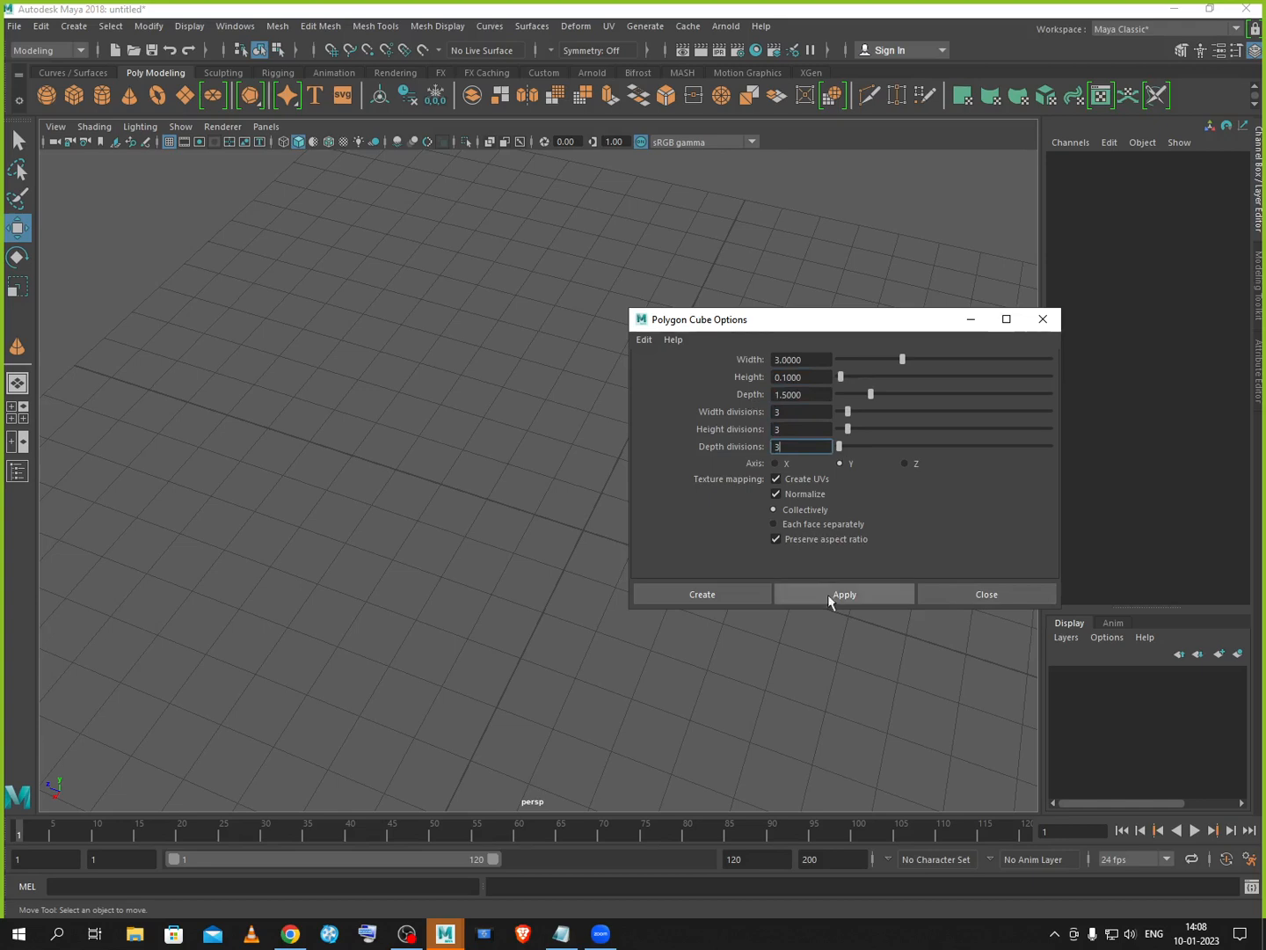
pyautogui.click(741, 595)
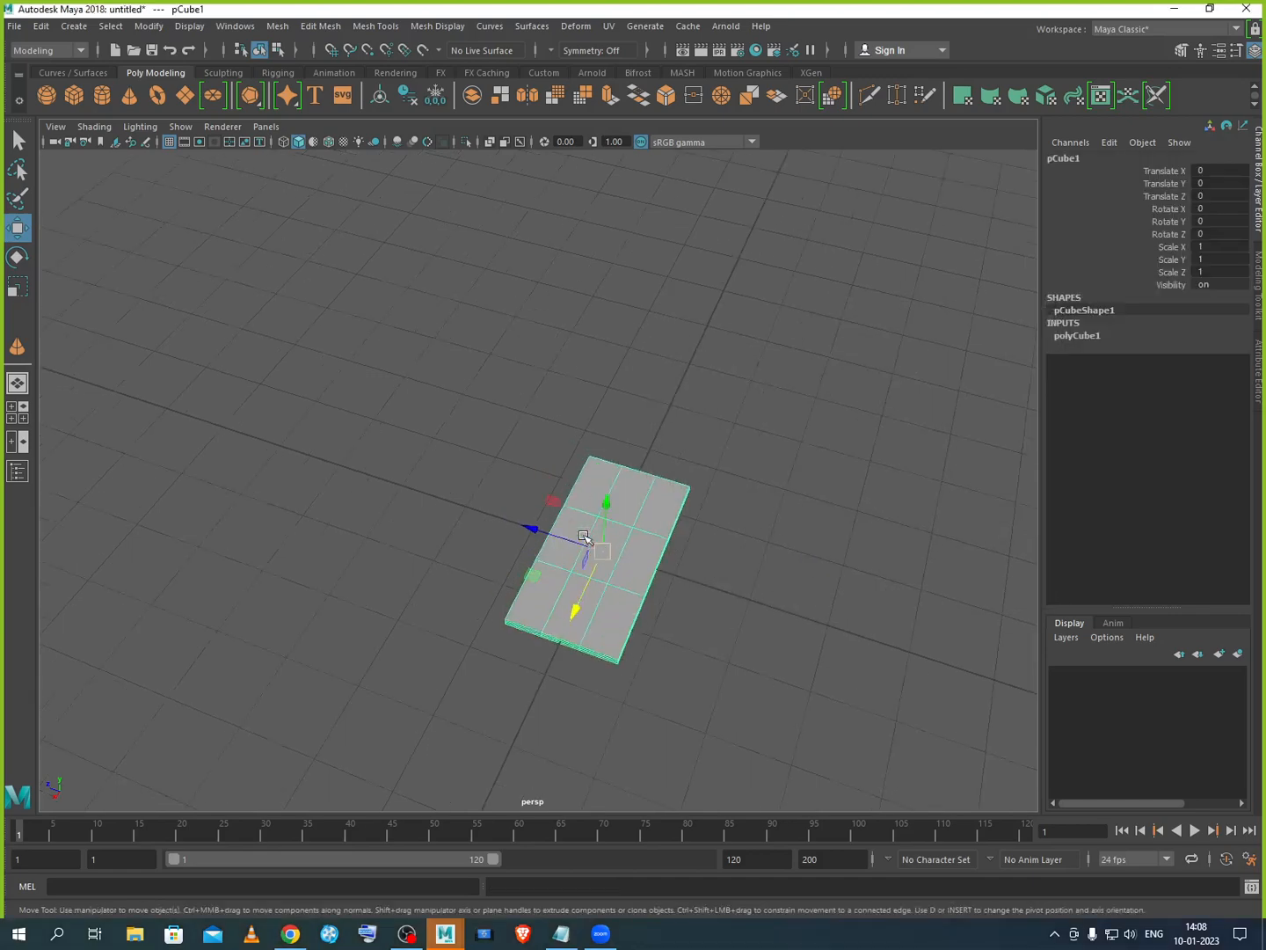
# Step: Inspect the flat cube's subdivisions from a lower angle and review the list of available polygon primitives
pyautogui.scroll(4, 584, 537)
pyautogui.scroll(-2, 590, 541)
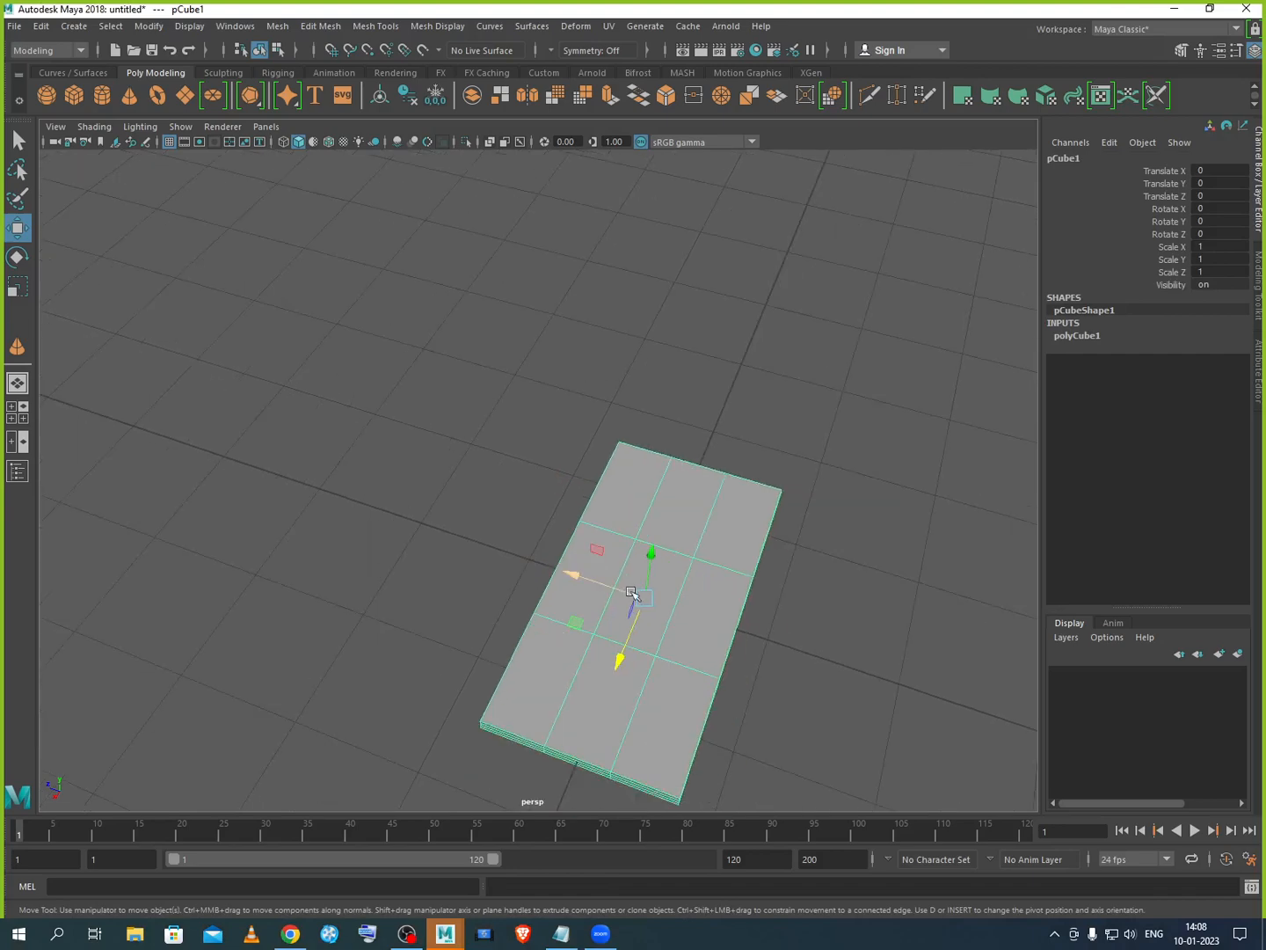
pyautogui.keyDown('alt'); pyautogui.moveTo(658, 667); pyautogui.dragTo(624, 718); pyautogui.keyUp('alt')
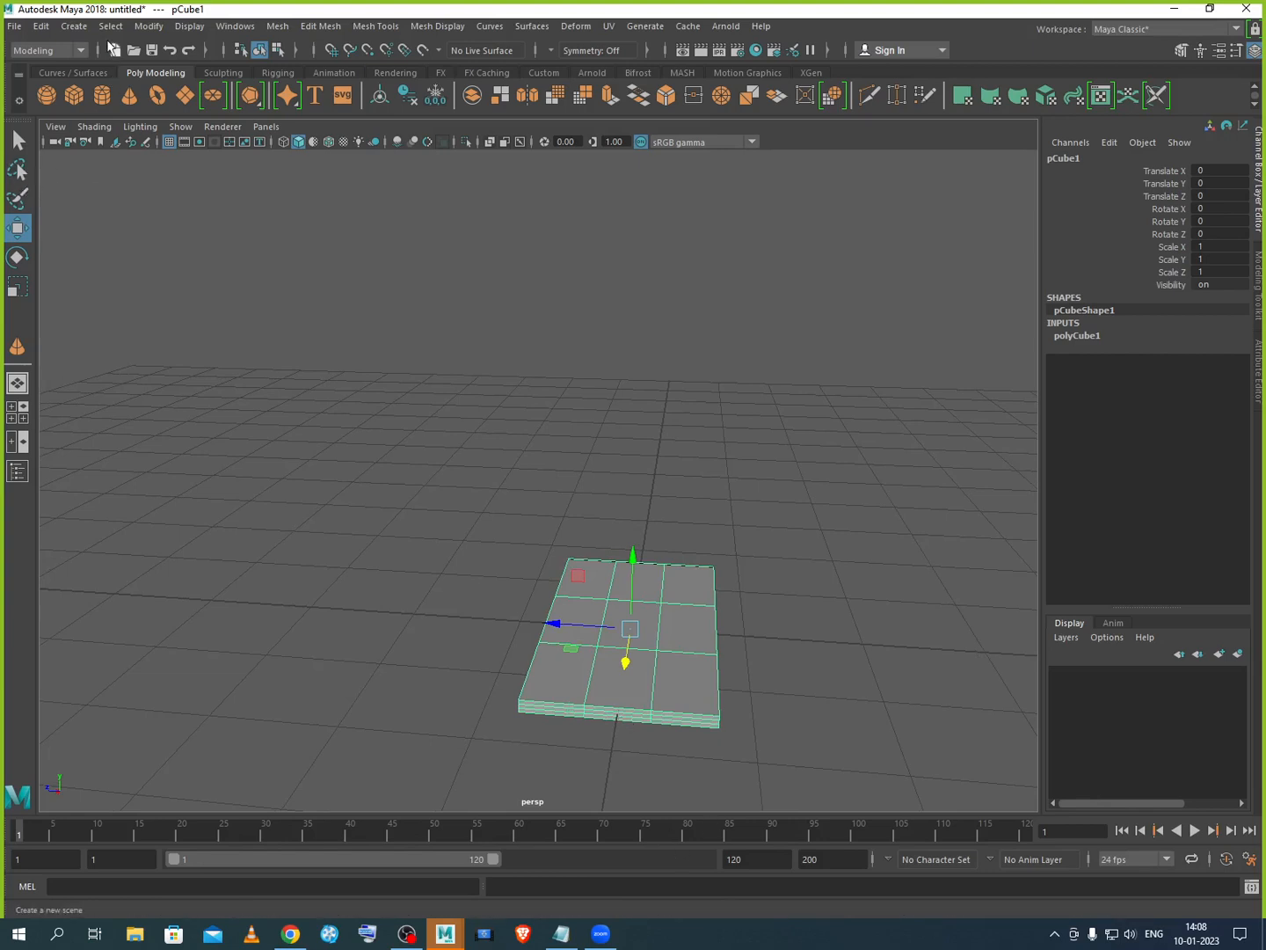
pyautogui.click(74, 26)
pyautogui.moveTo(105, 85)
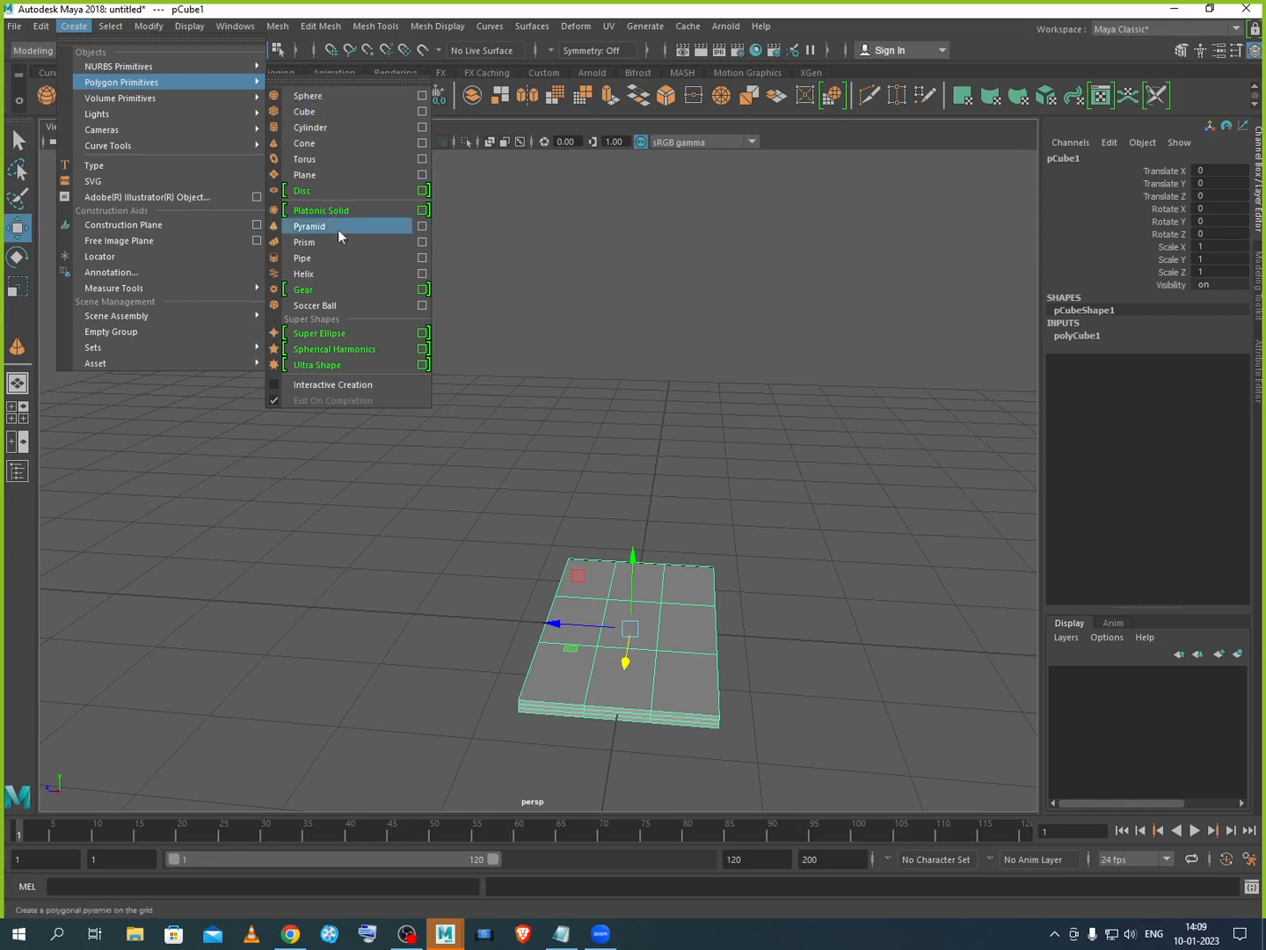
pyautogui.click(464, 279)
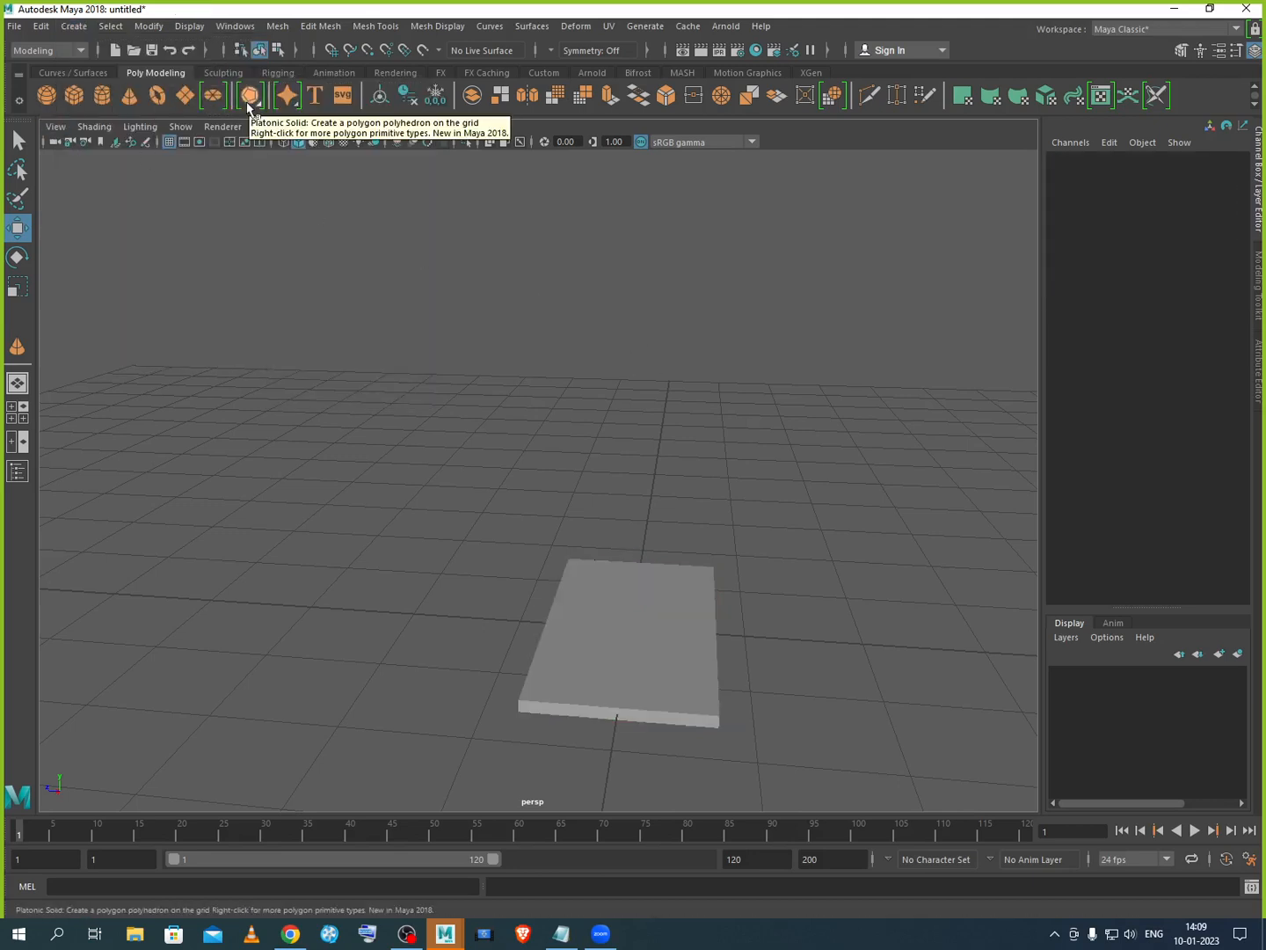
# Step: Select the flat cube and review its component selection modes, ending in Object Mode
pyautogui.click(633, 643)
pyautogui.moveTo(636, 640); pyautogui.dragTo(630, 440, button='right')
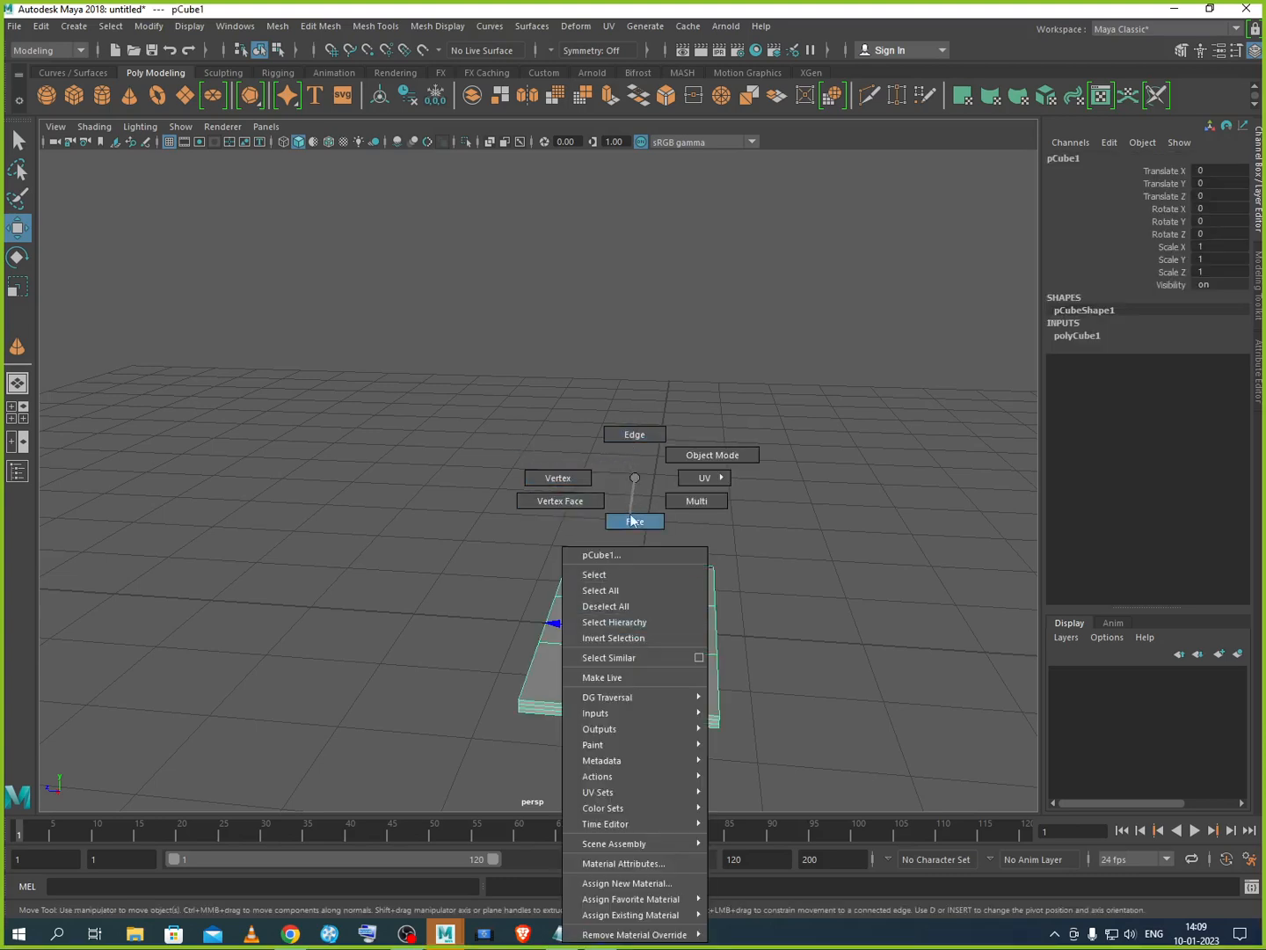
pyautogui.moveTo(631, 521); pyautogui.dragTo(715, 456, button='right')
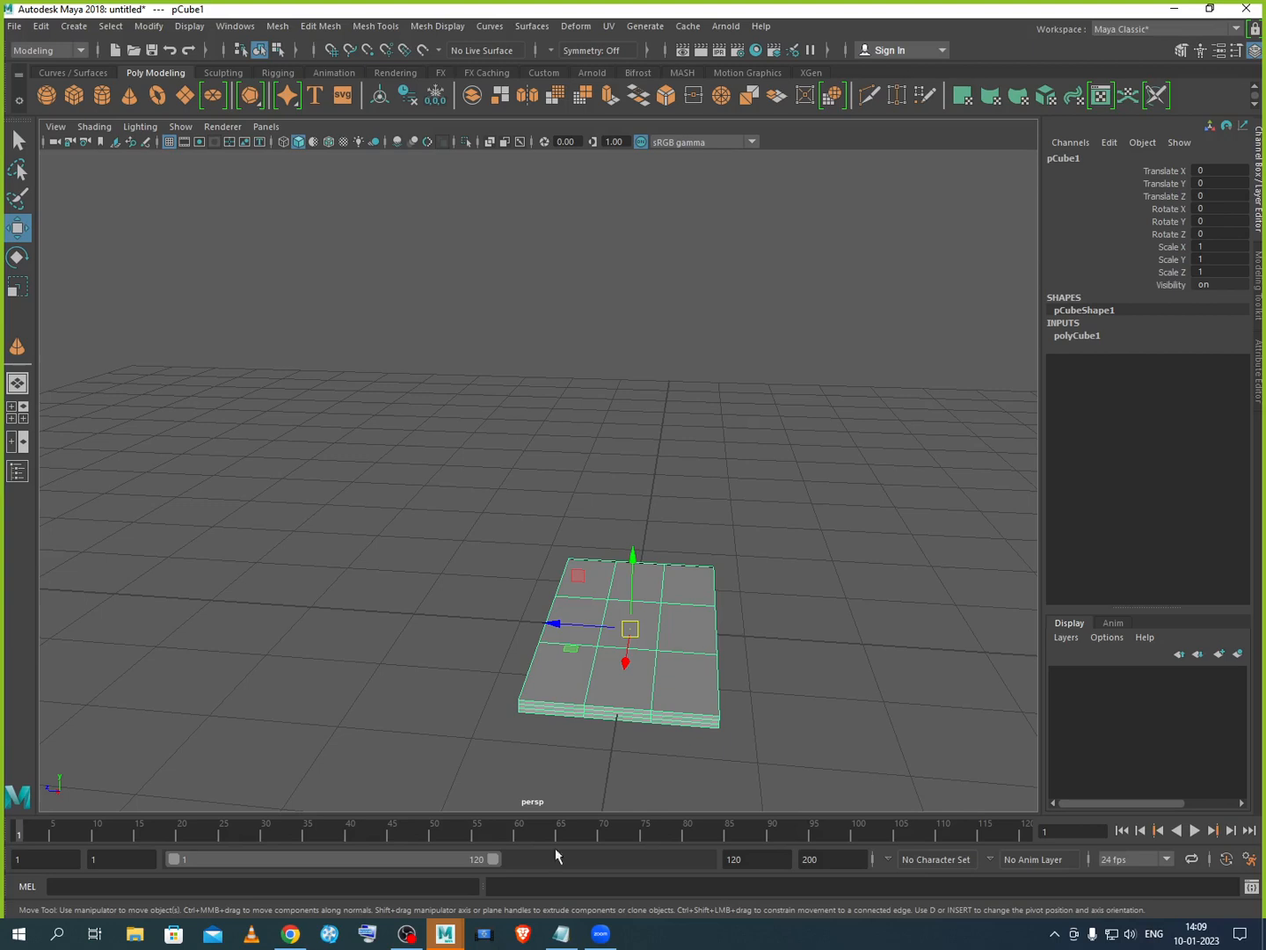
# Step: Stop the Zoom screen share and end the meeting for all participants
pyautogui.moveTo(600, 933)
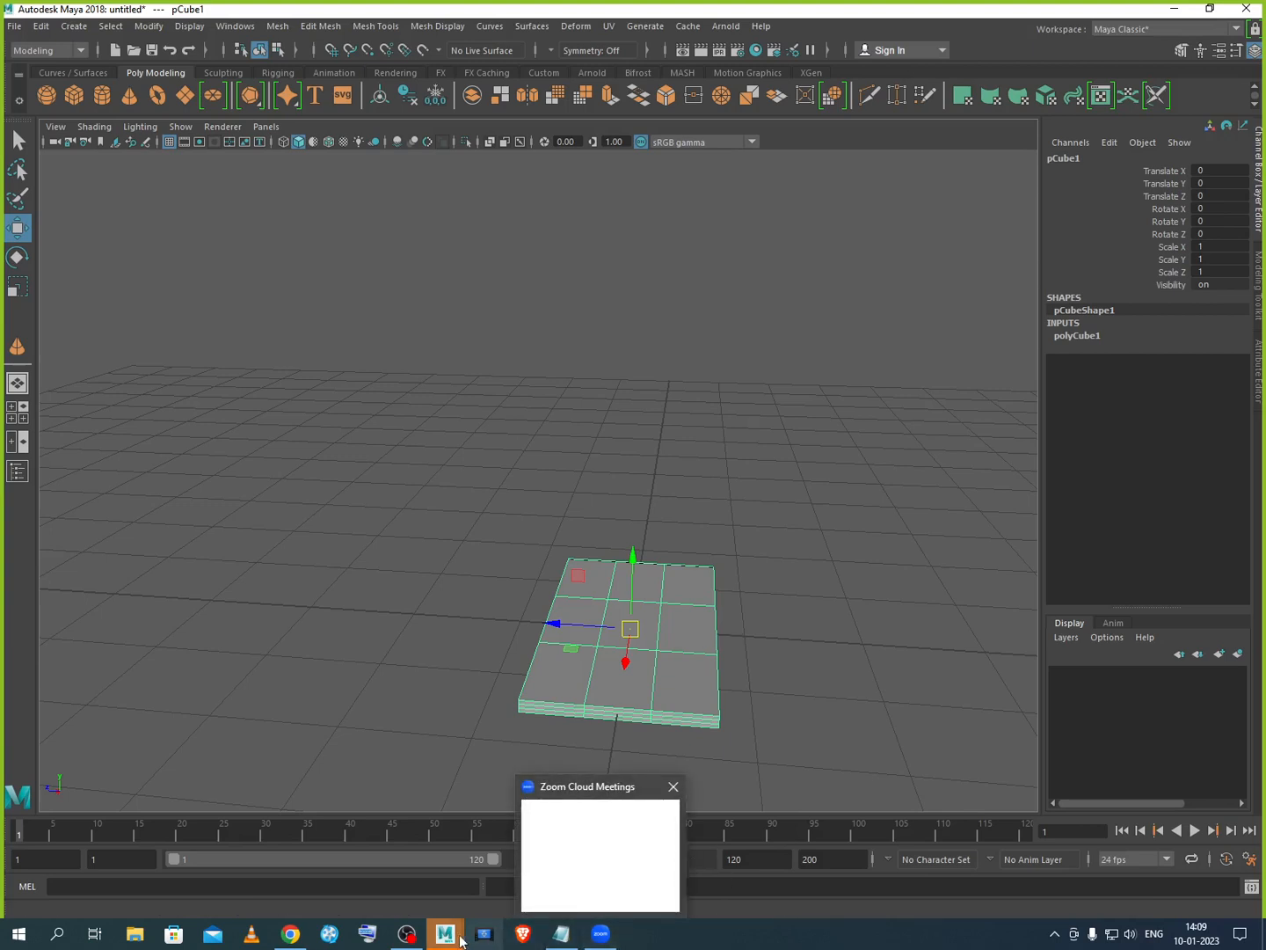
pyautogui.moveTo(445, 933)
pyautogui.click(908, 895)
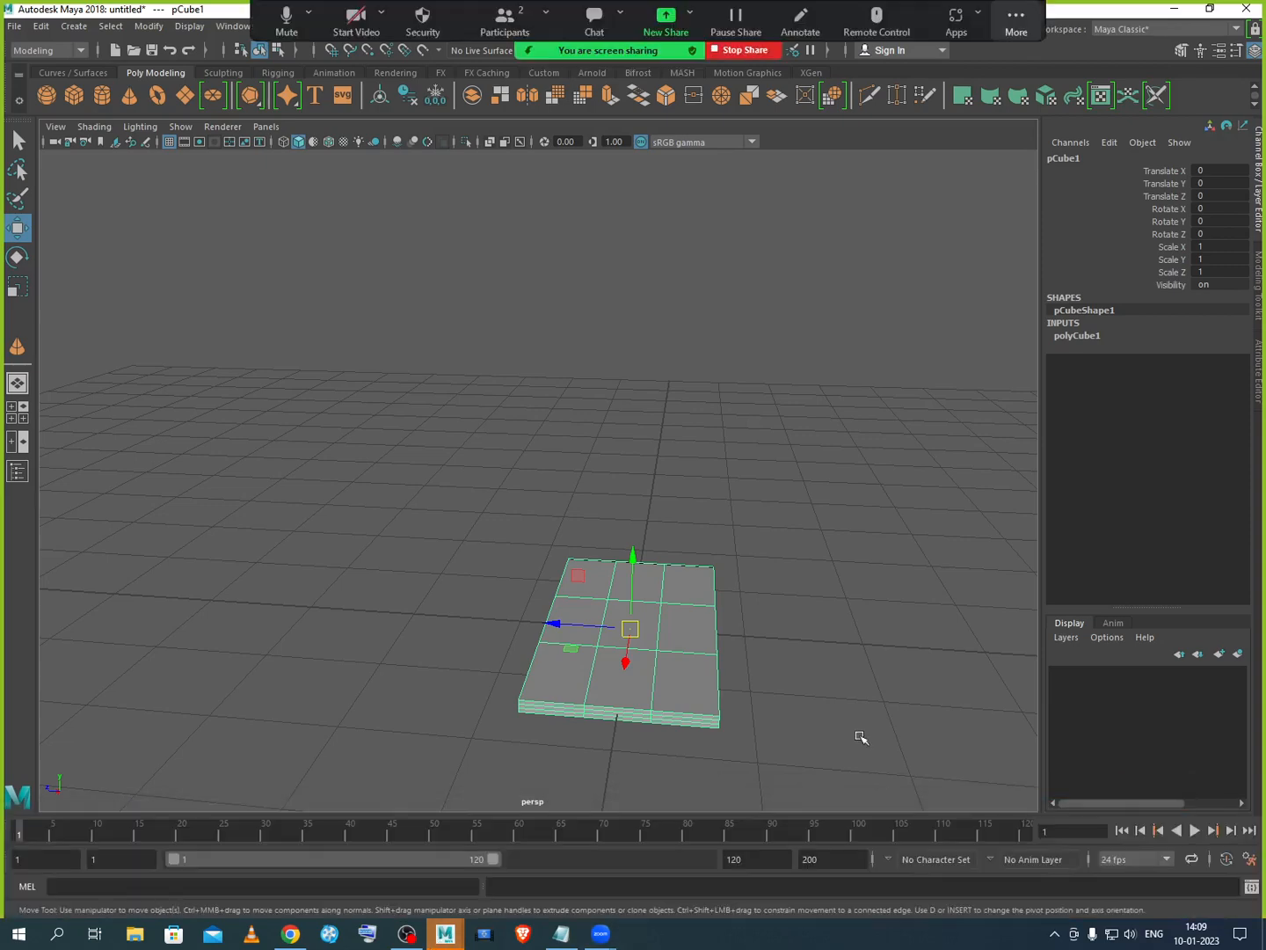
pyautogui.click(761, 53)
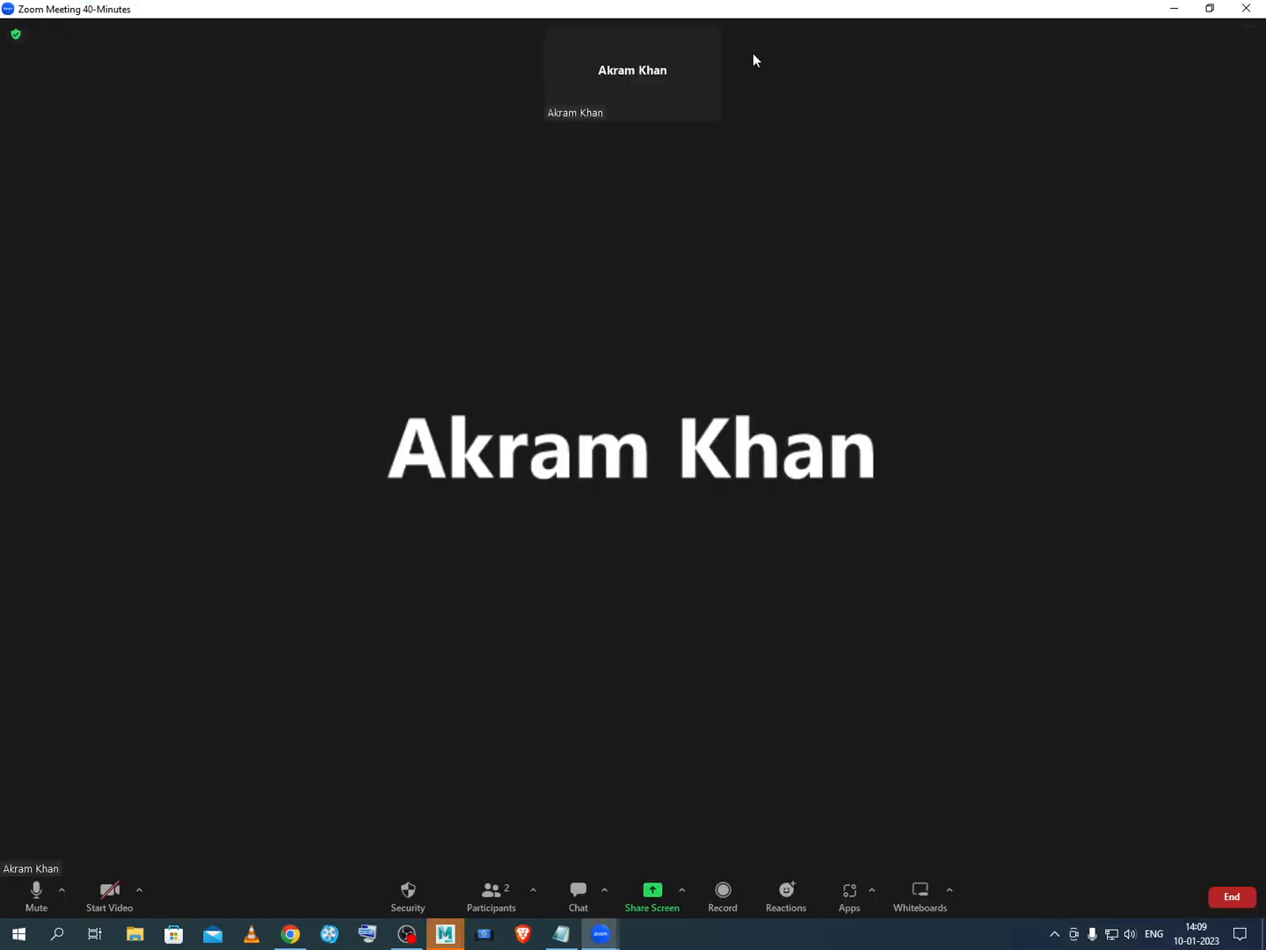
pyautogui.click(1235, 897)
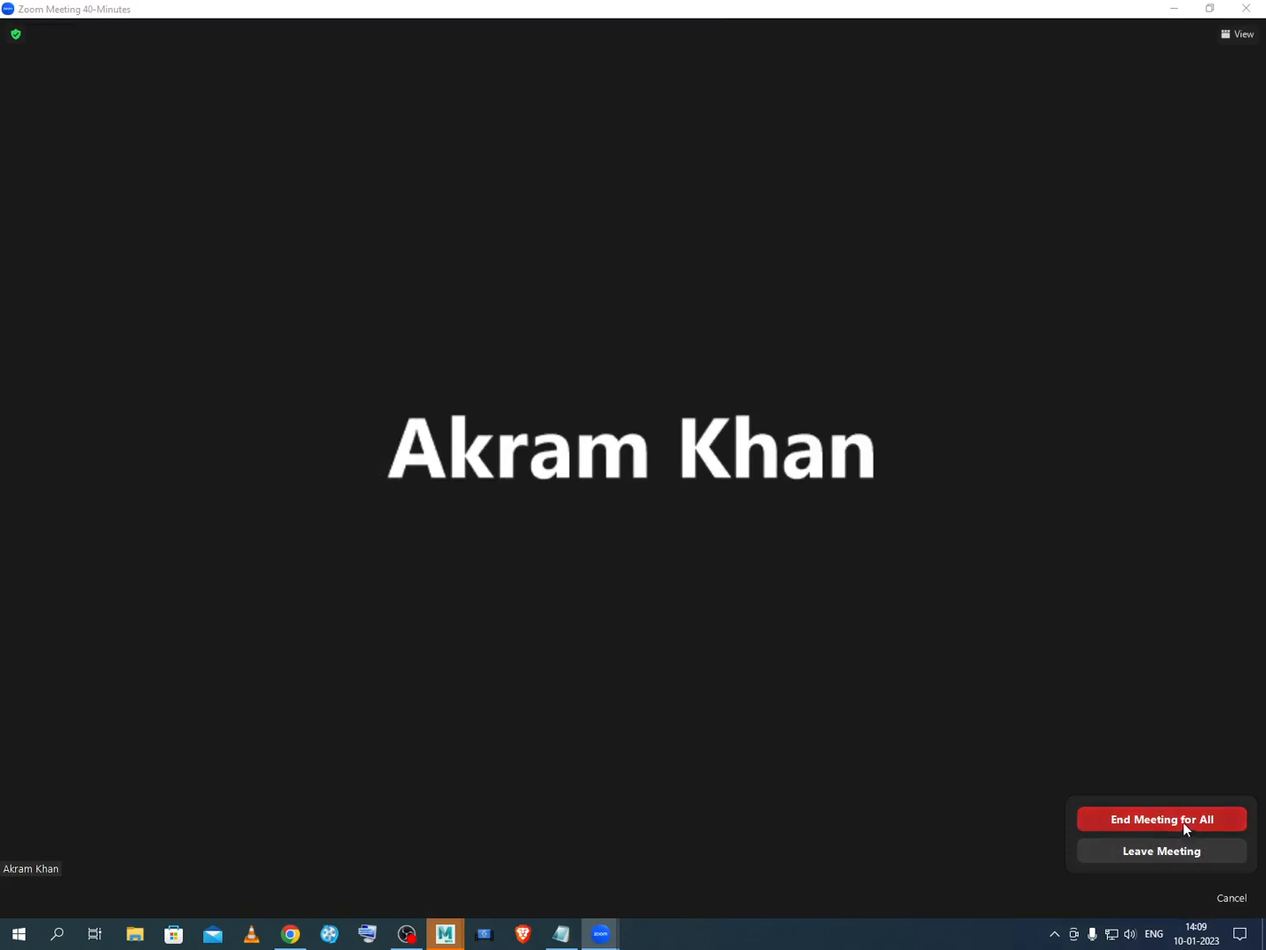
pyautogui.click(1178, 819)
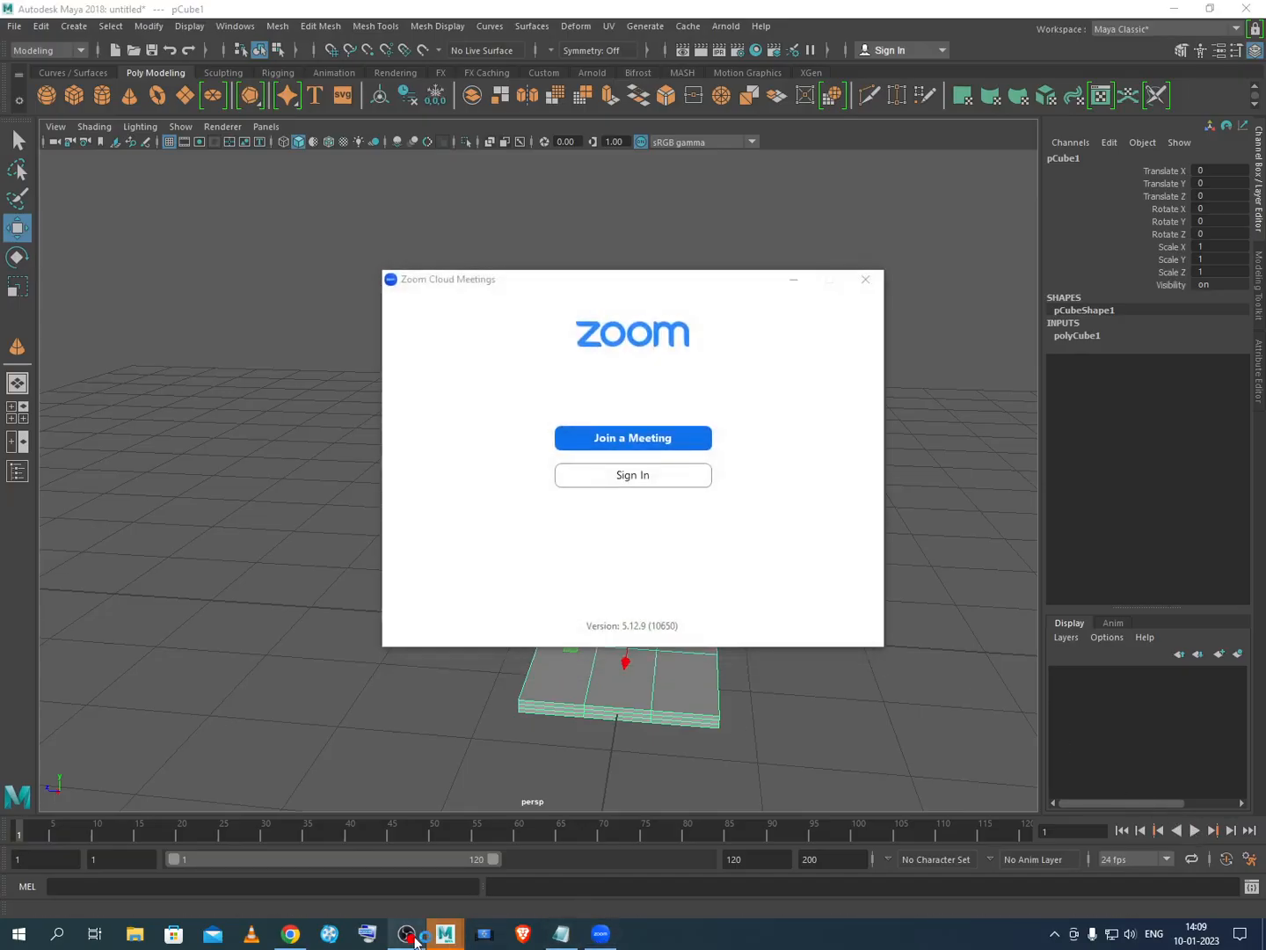